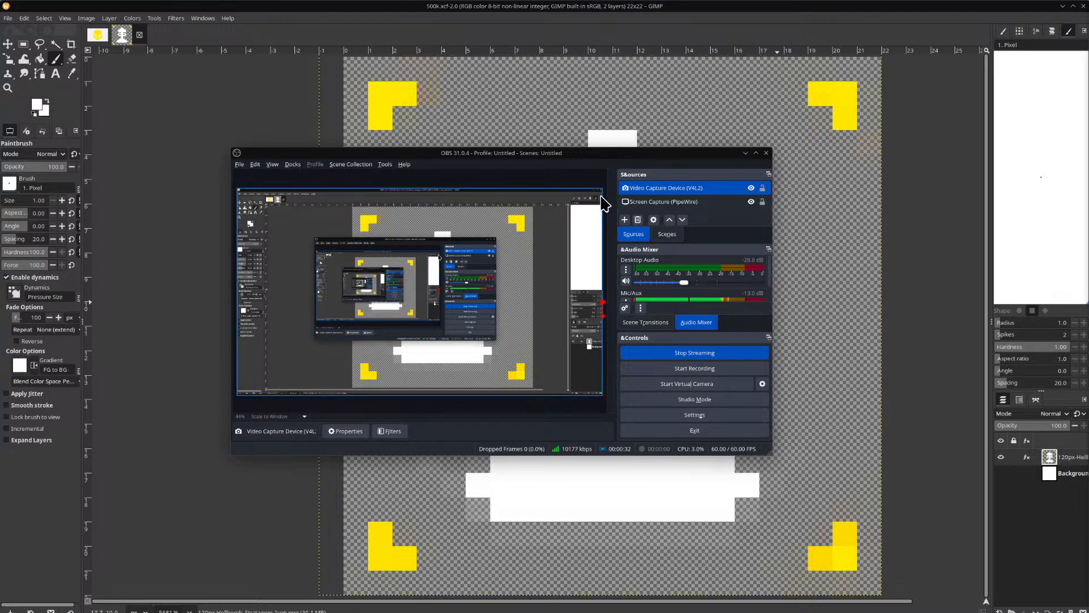
Remove the Video Capture Device (V4L2) source from the OBS scene and confirm the removal
left_click(590, 304)
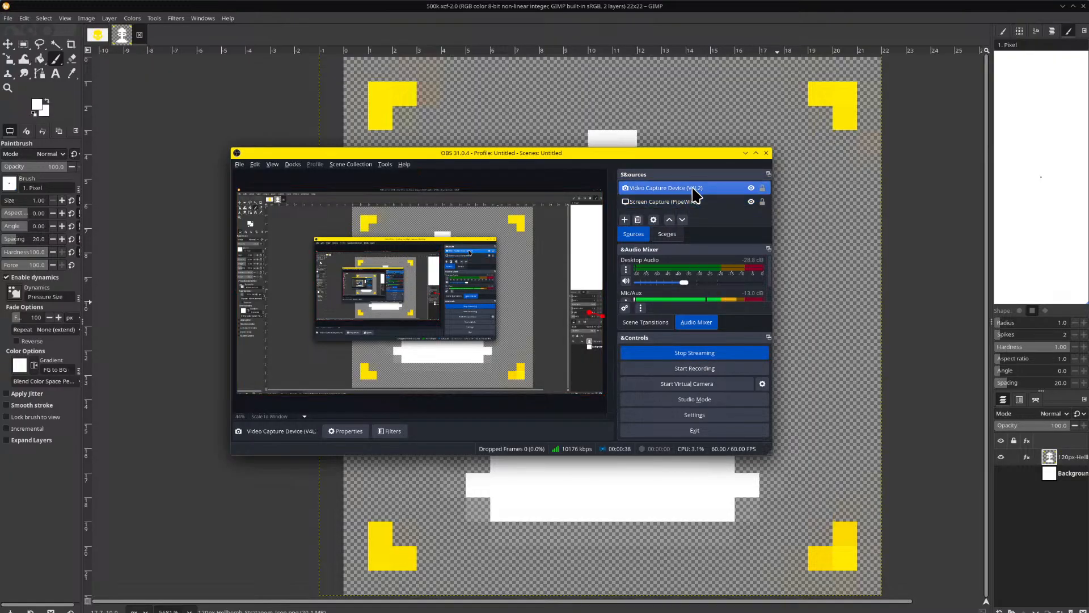
key("Delete")
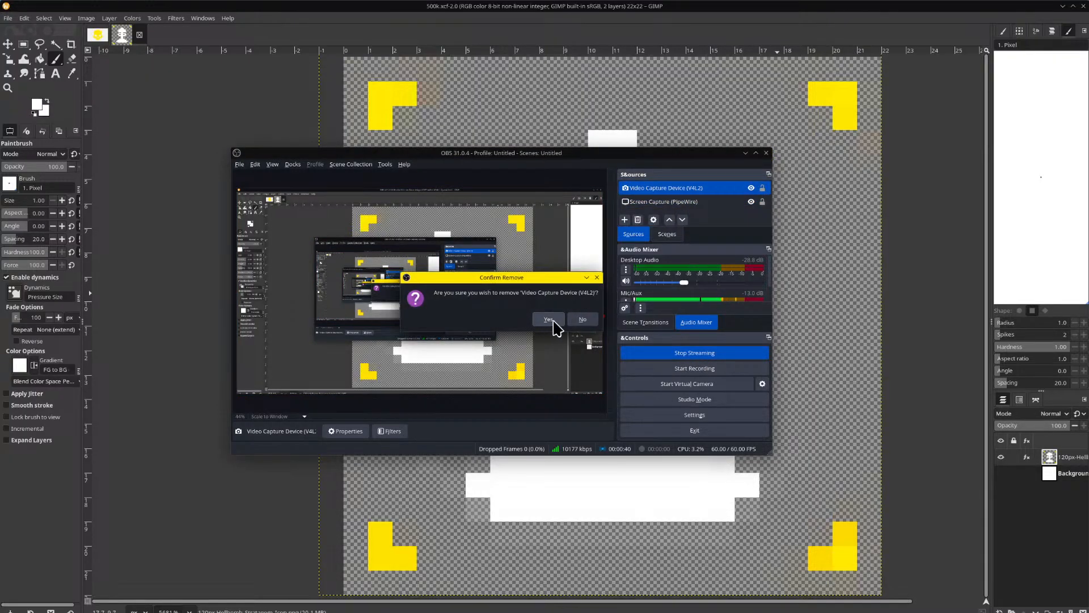
left_click(553, 324)
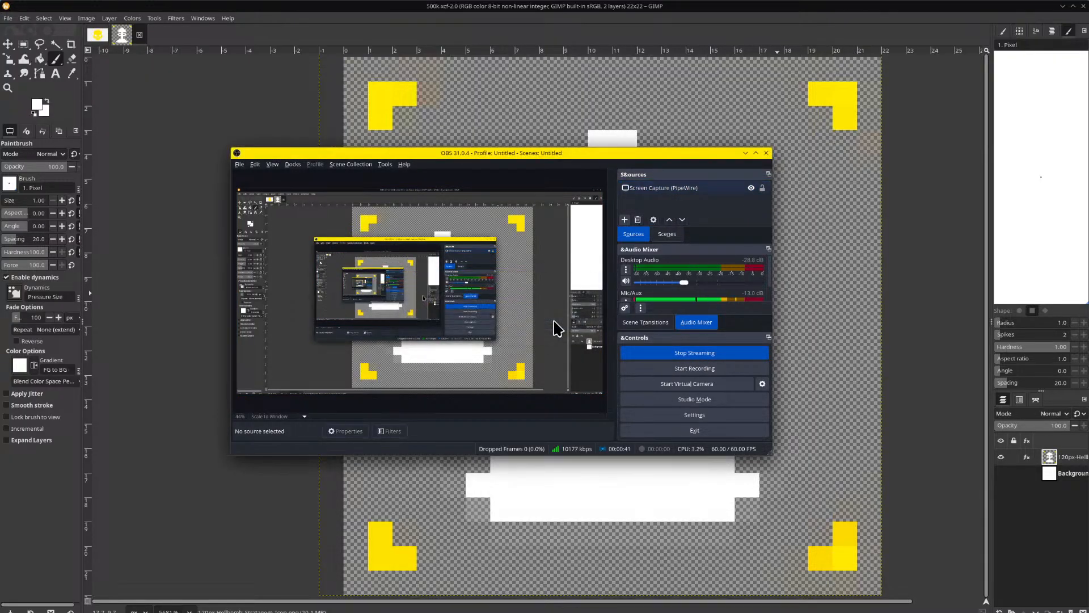
Add a new Video Capture Device (V4L2) source named "Video Capture Device (V4L2) 2" with the video format Motion-JPEG
left_click(625, 219)
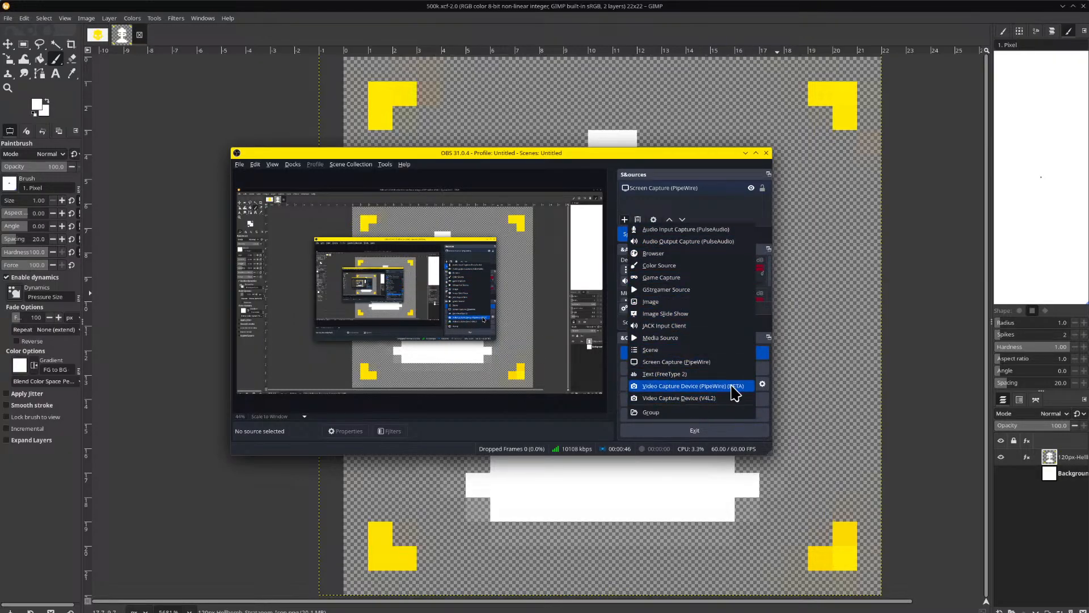
left_click(716, 399)
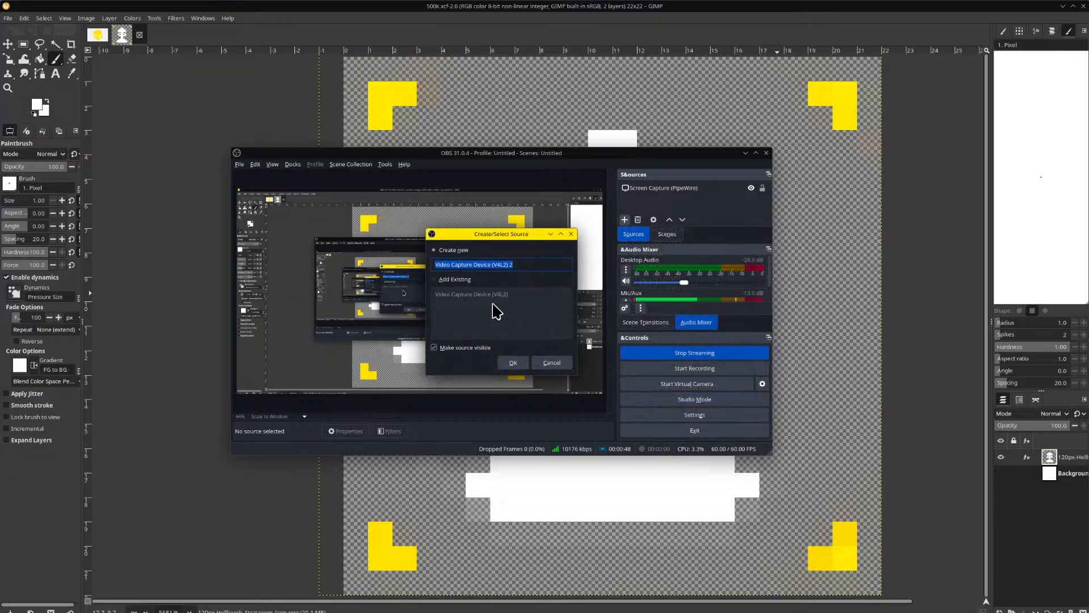
left_click(524, 372)
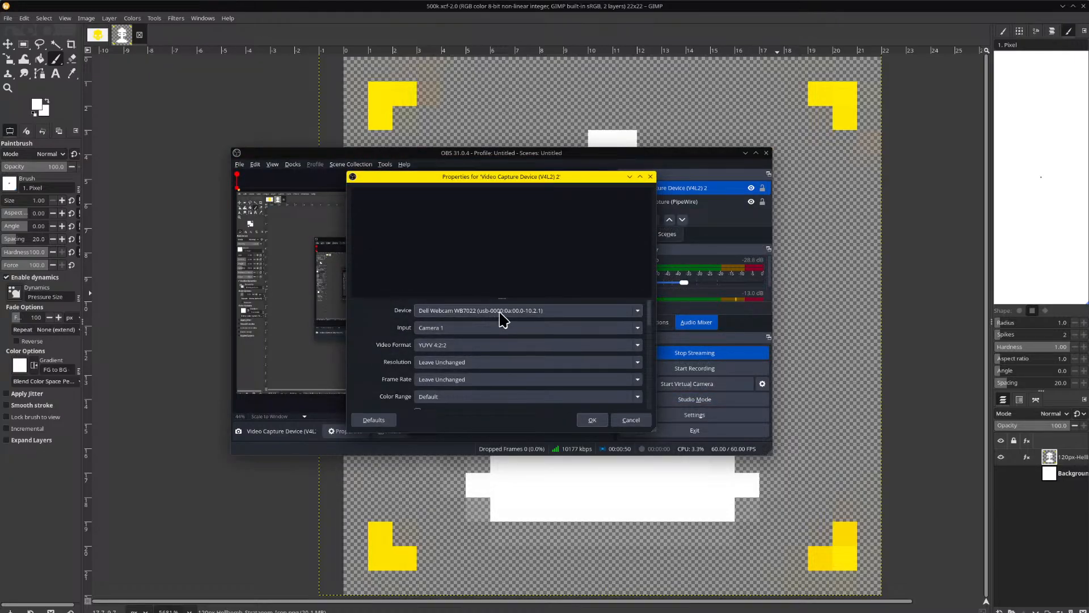
left_click(482, 344)
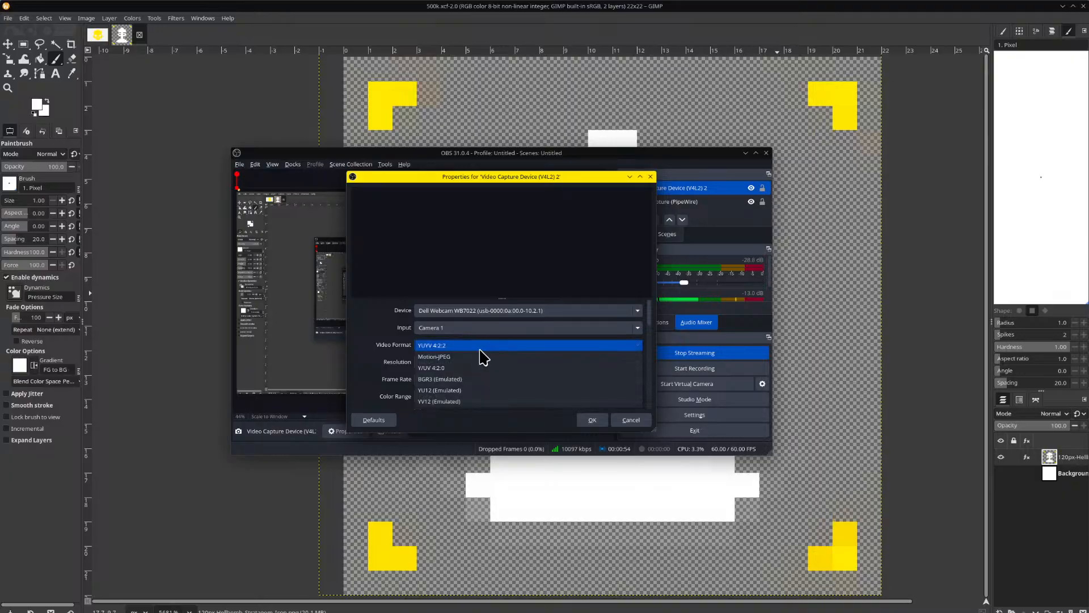
left_click(485, 357)
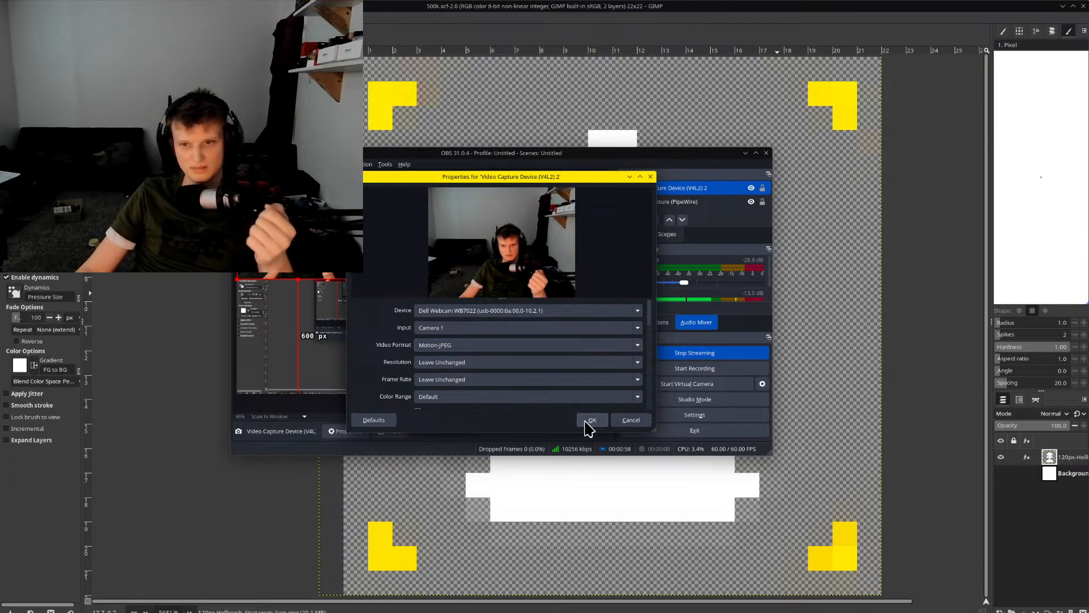
left_click(591, 420)
Place the webcam overlay in the lower-right corner of the scene, shrink and crop it to a narrow frame, and move the OBS window off this screen
left_click_drag(319, 247, 557, 360)
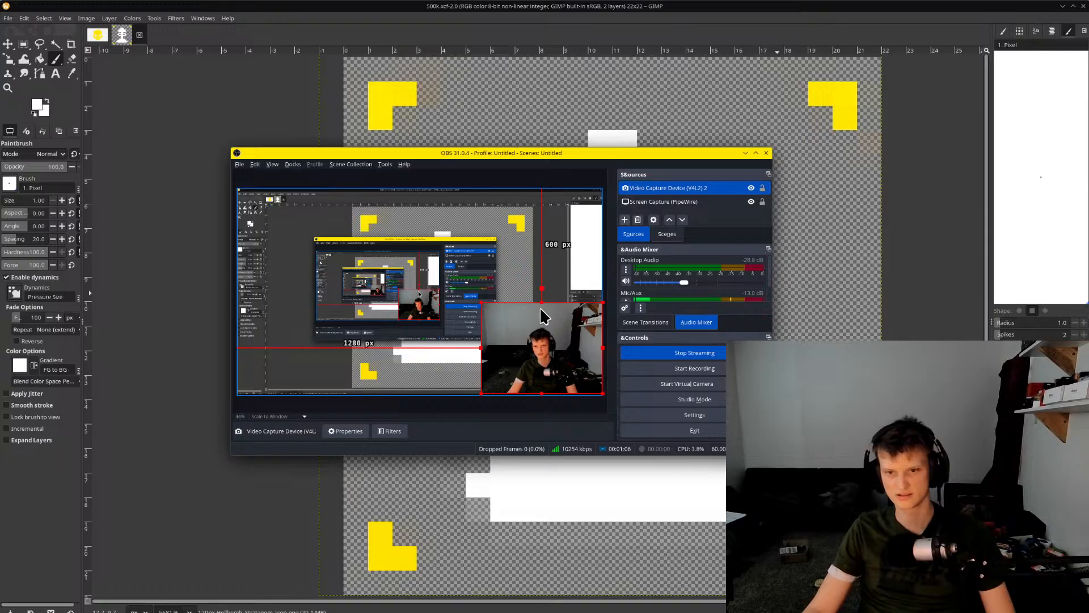
left_click_drag(542, 304, 542, 320)
left_click_drag(481, 356, 508, 355)
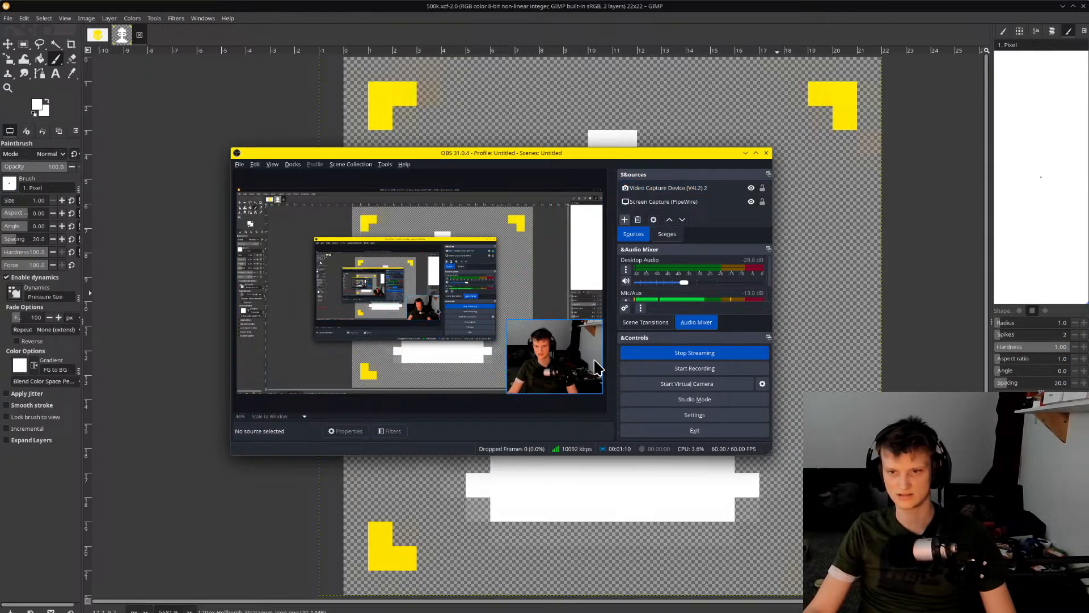
mouse_move(602, 357)
left_mouse_down()
mouse_move(569, 367)
mouse_move(585, 367)
left_mouse_up()
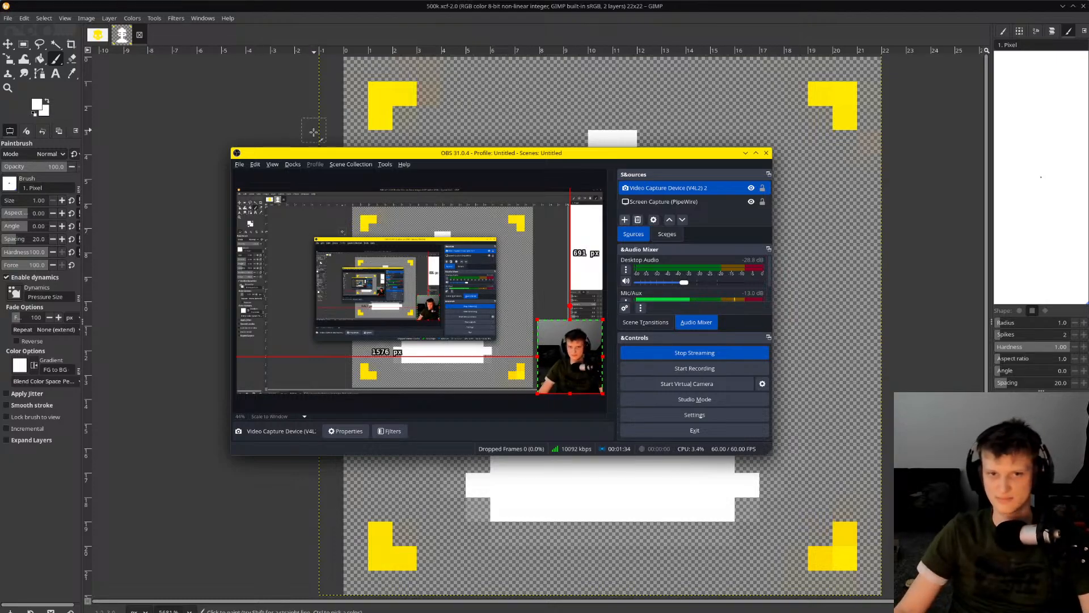
left_click_drag(325, 152, 1088, 266)
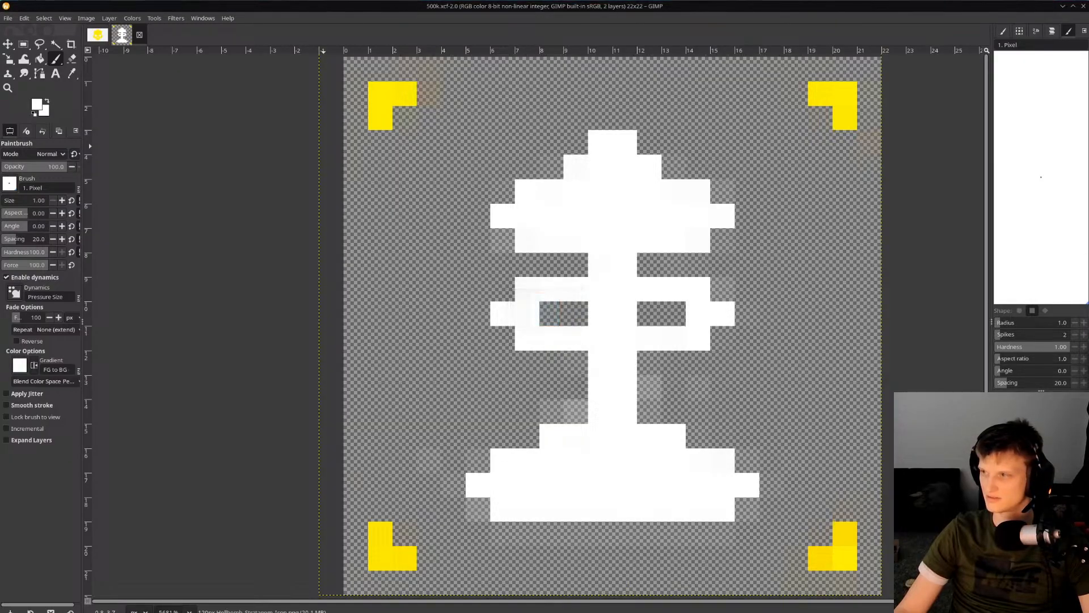
Switch to the YouTube Studio live stream page to check the stream, and return to GIMP
key("ctrl+super+Left")
key("alt+Tab")
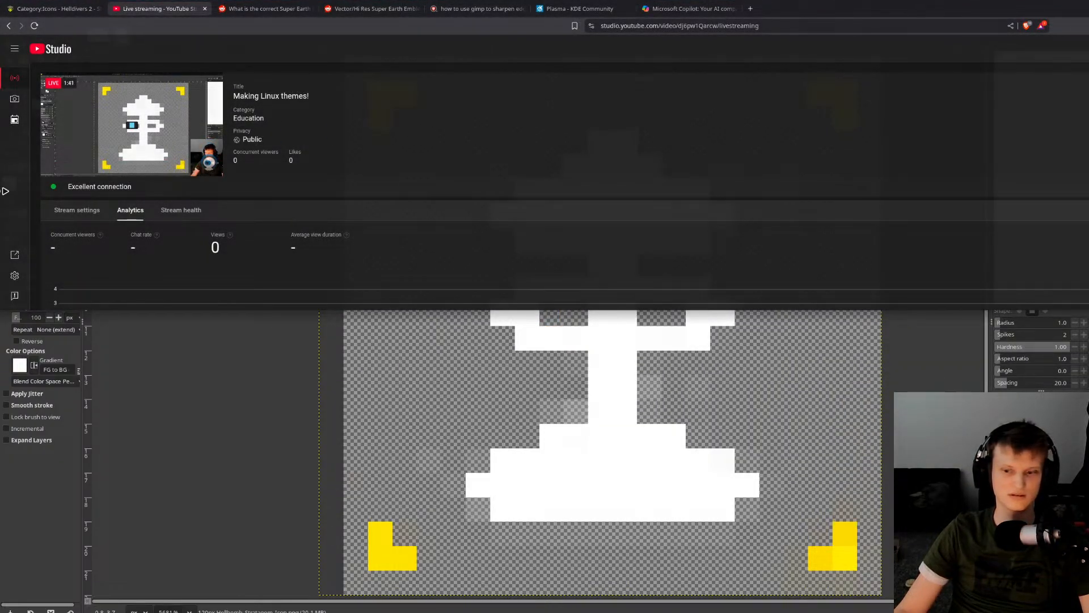
key("alt+Tab")
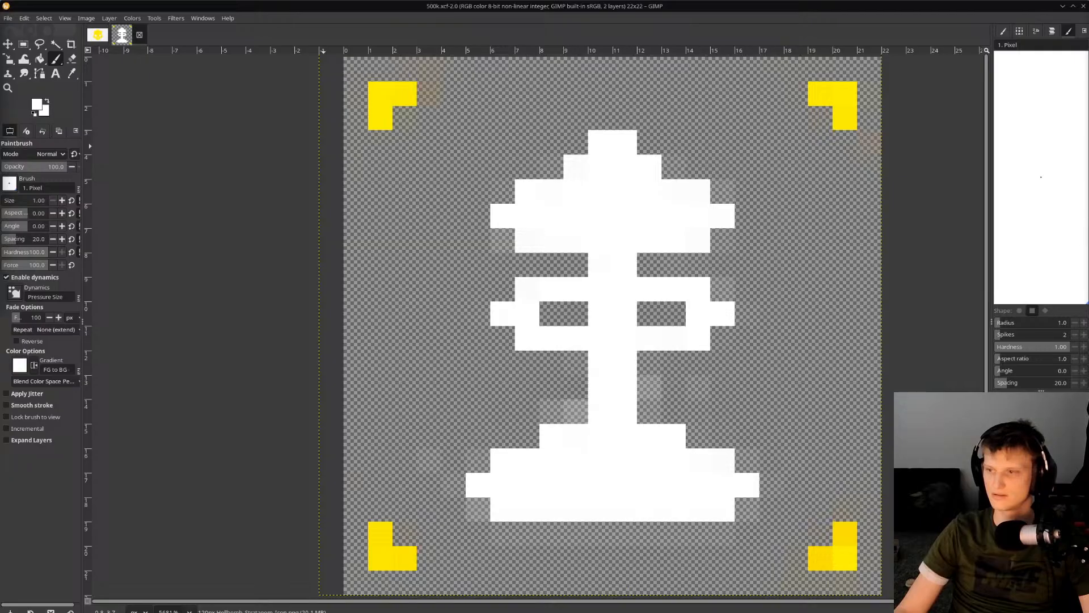
key("alt+Tab")
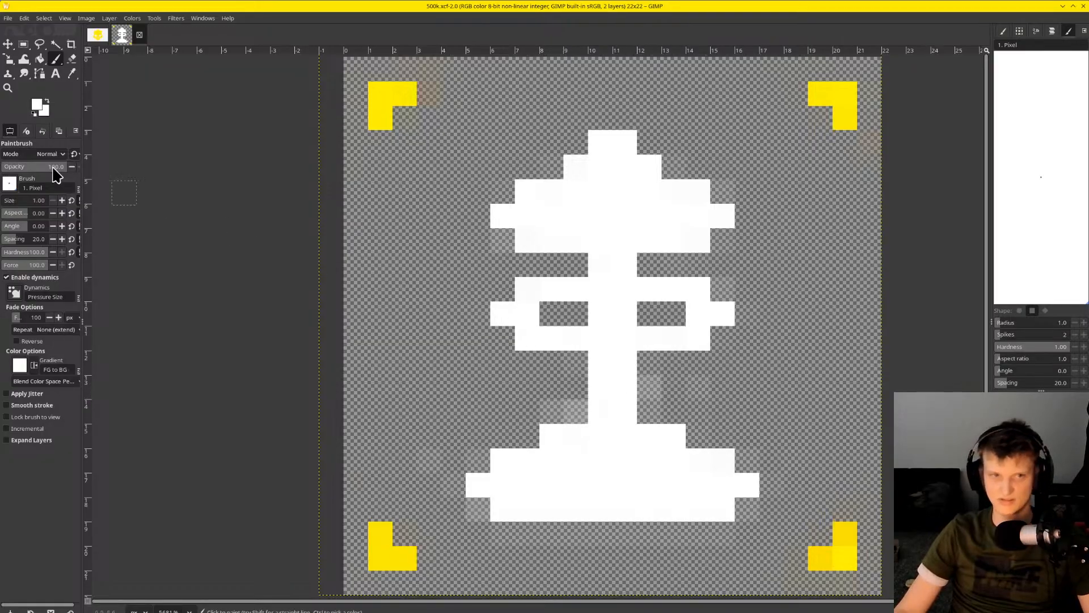
Erase the stray semi-transparent pixels around the white bomb icon with the Eraser tool
left_click(72, 59)
left_click(533, 397)
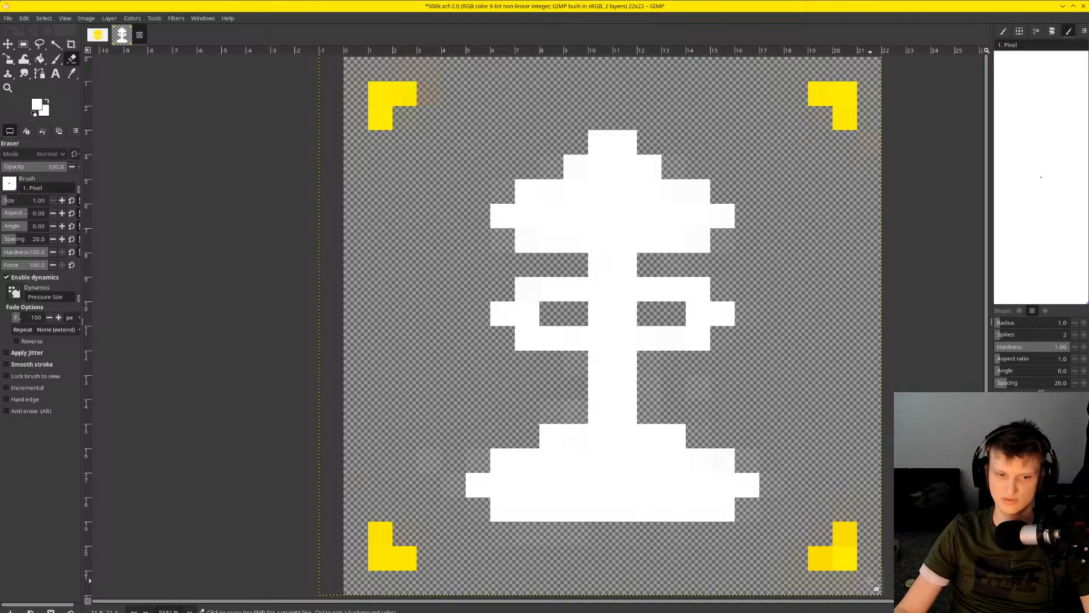
Try to export the image as close.svg to the Documents folder
left_click(8, 18)
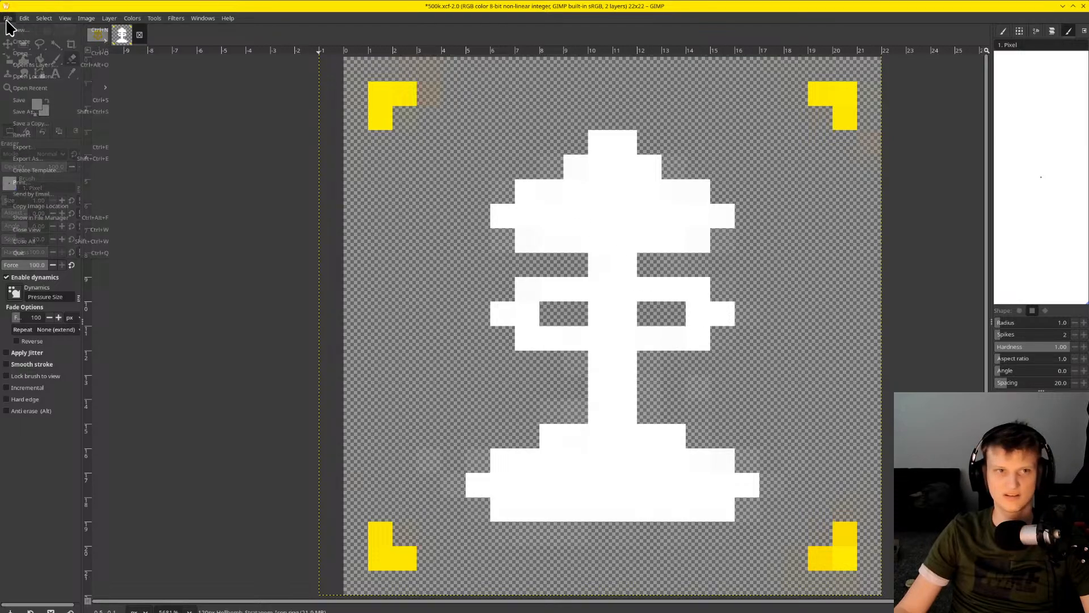
left_click(57, 159)
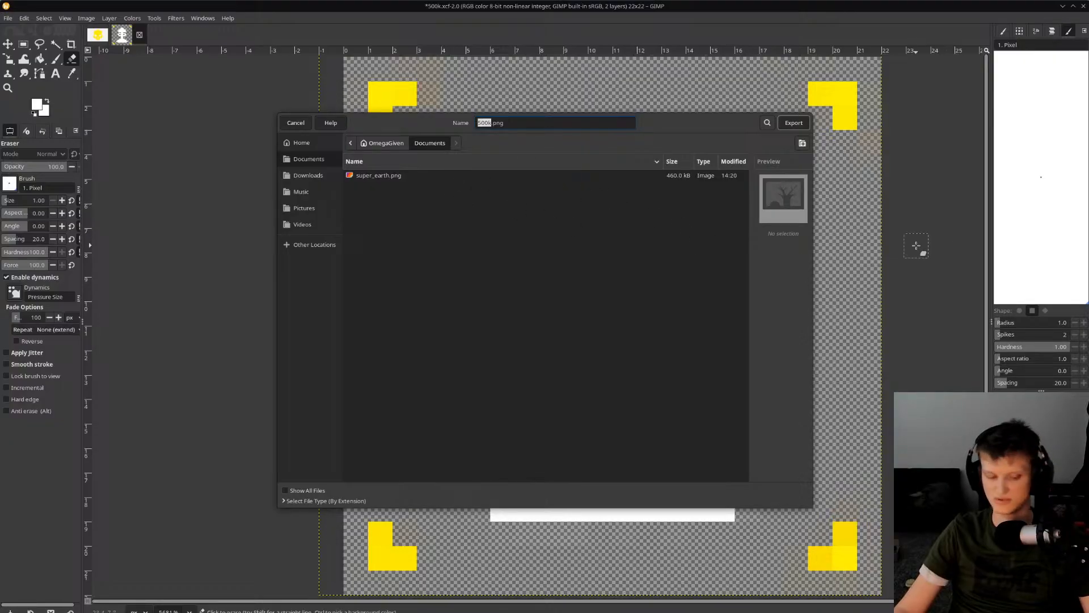
type("close")
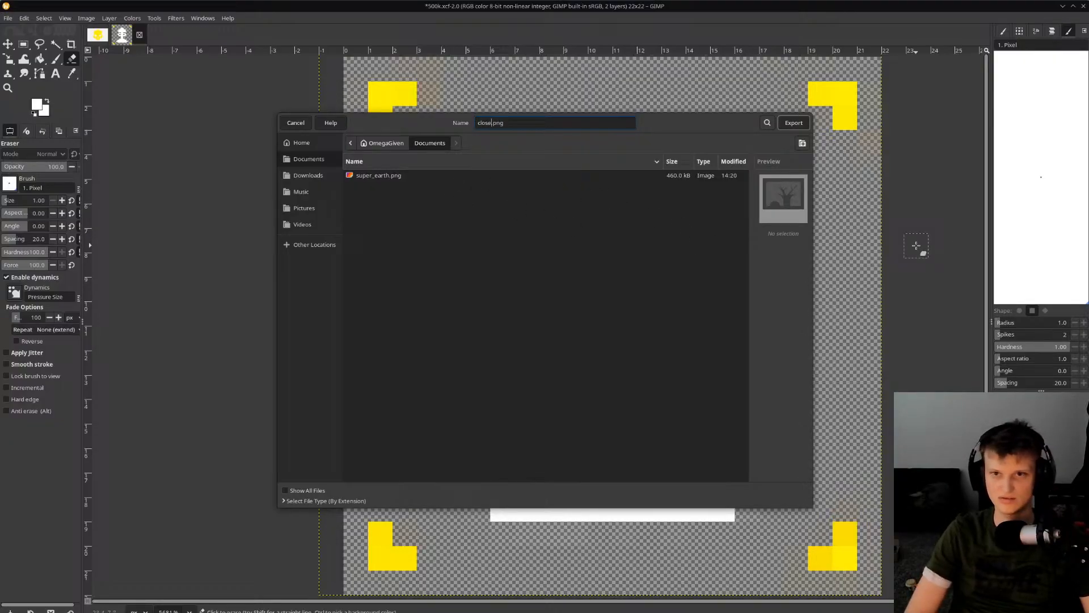
type(".svg")
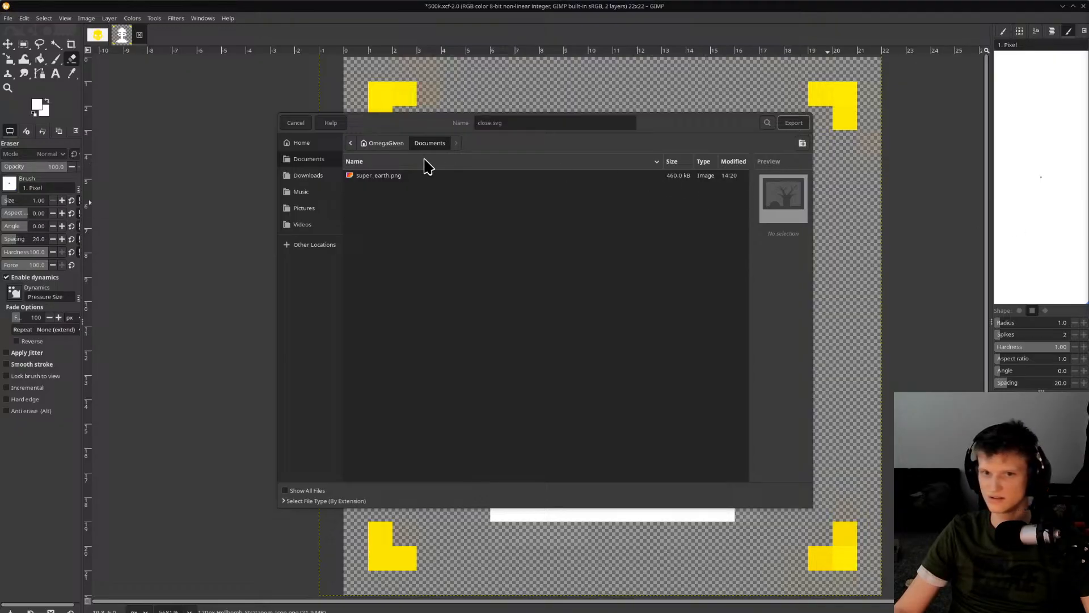
left_click(514, 121)
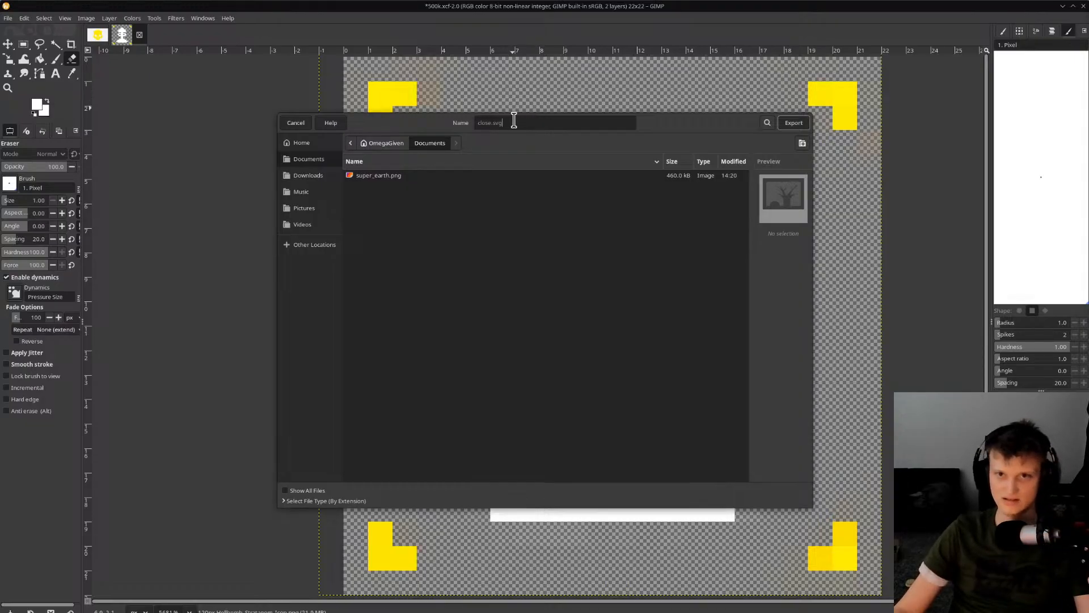
left_click(805, 124)
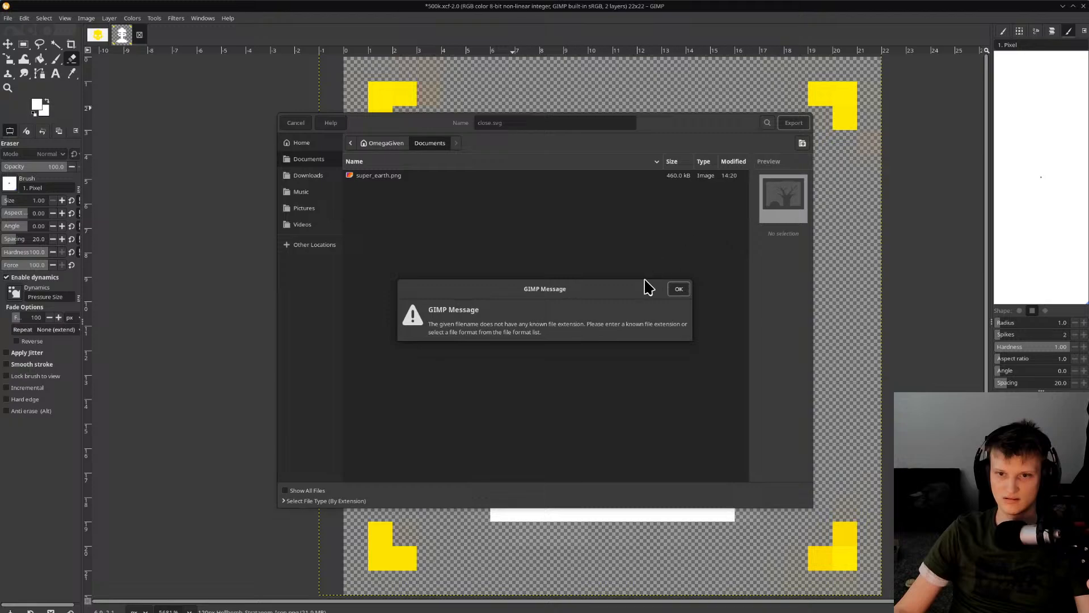
left_click_drag(449, 325, 663, 332)
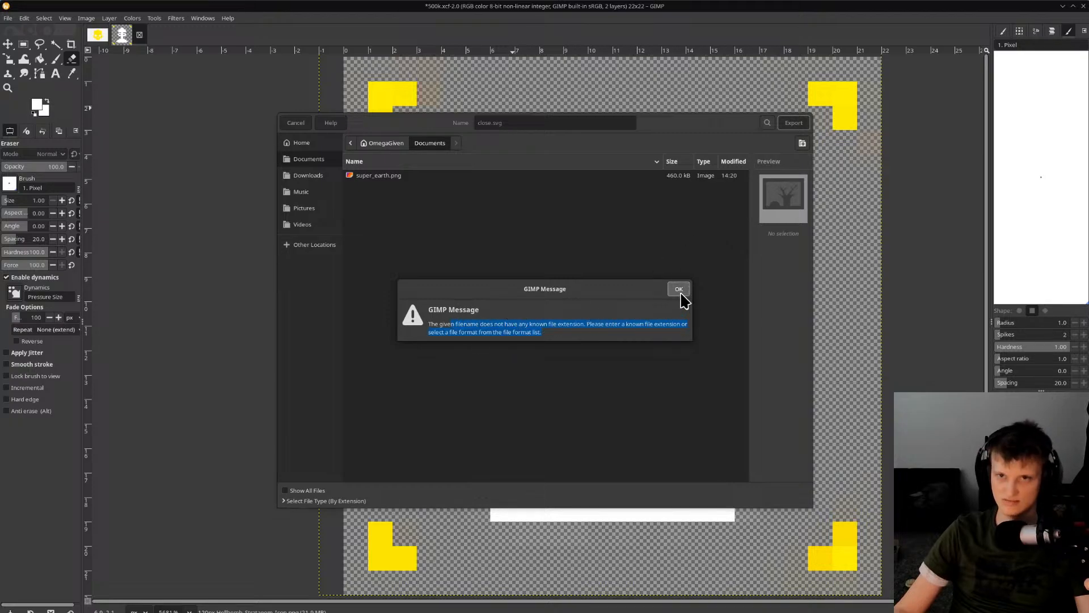
left_click(679, 289)
Change the export file name to close.png and export the image as PNG with automatic pixel format
key("BackSpace")
key("BackSpace")
key("BackSpace")
type("png")
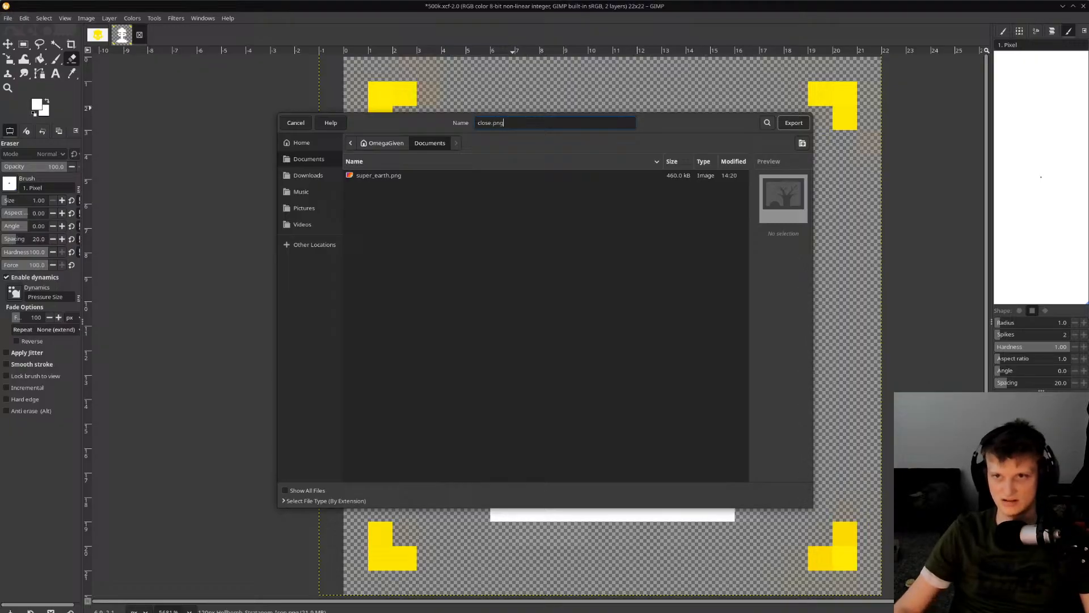
key("Return")
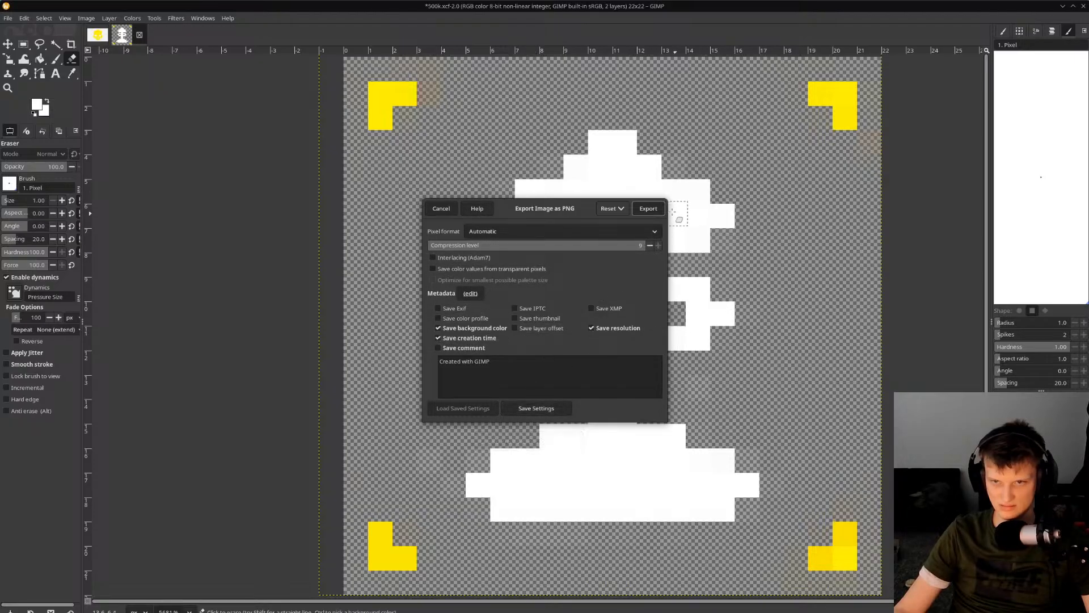
left_click(649, 209)
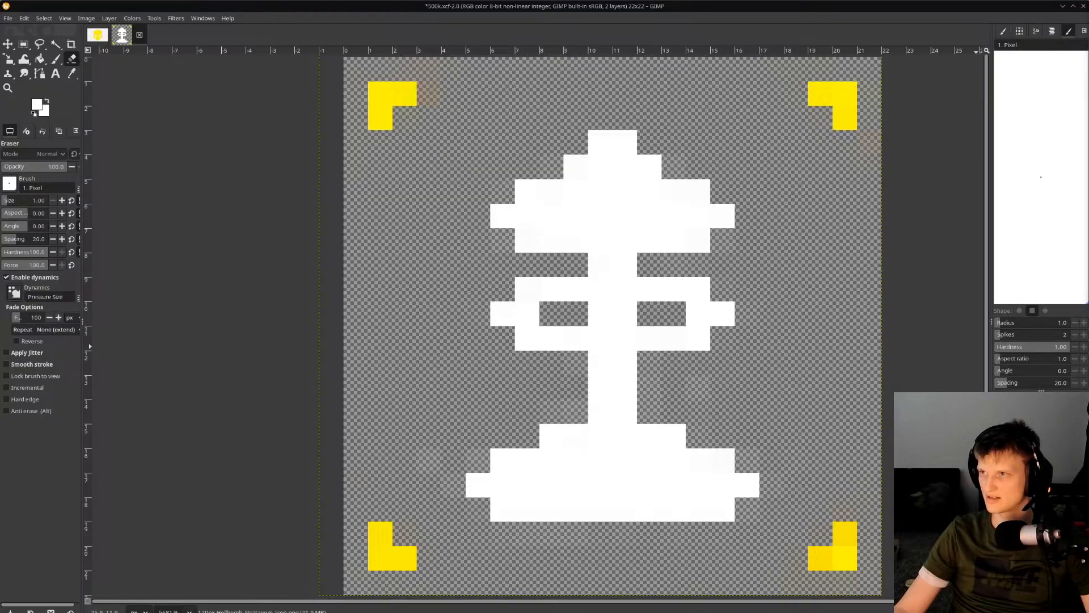
Bring the browser window with the Helldivers wiki onto this screen and examine the Helldivers 2 stratagem icons for further theme button designs
left_click_drag(965, 89, 32, 83)
scroll(287, 225, "down", 4)
scroll(289, 230, "down", 2)
scroll(274, 334, "down", 2)
scroll(278, 332, "down", 3)
scroll(285, 329, "up", 2)
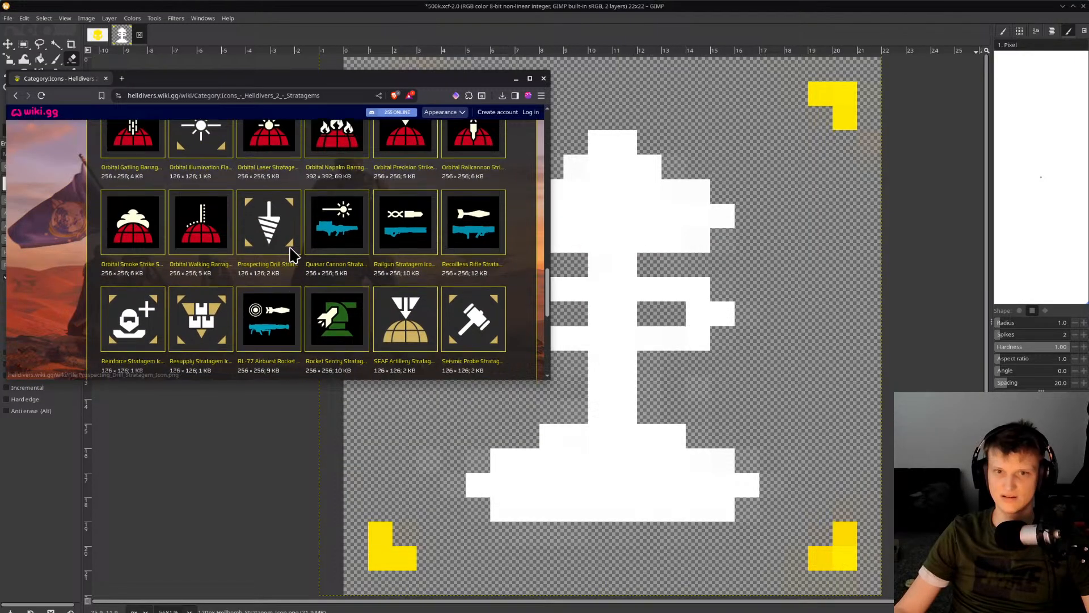
scroll(291, 261, "down", 1)
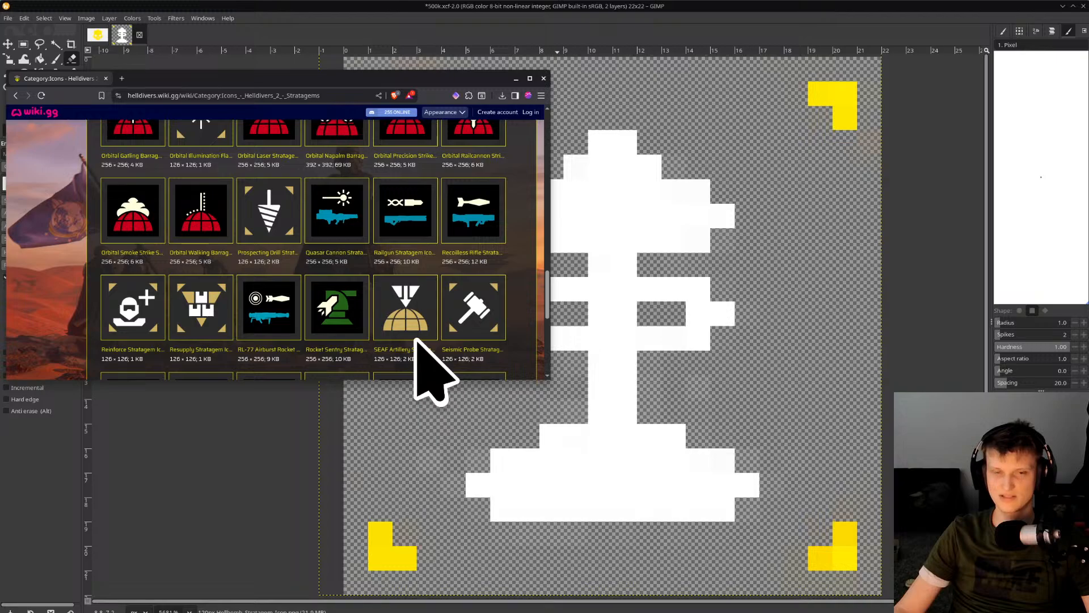
scroll(341, 290, "down", 2)
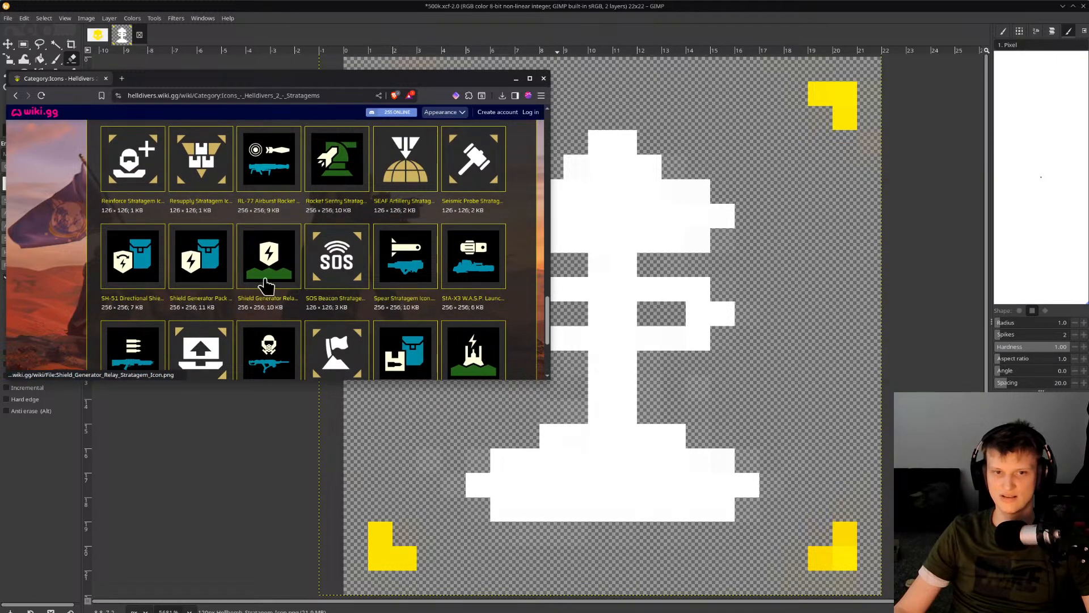
scroll(262, 283, "down", 2)
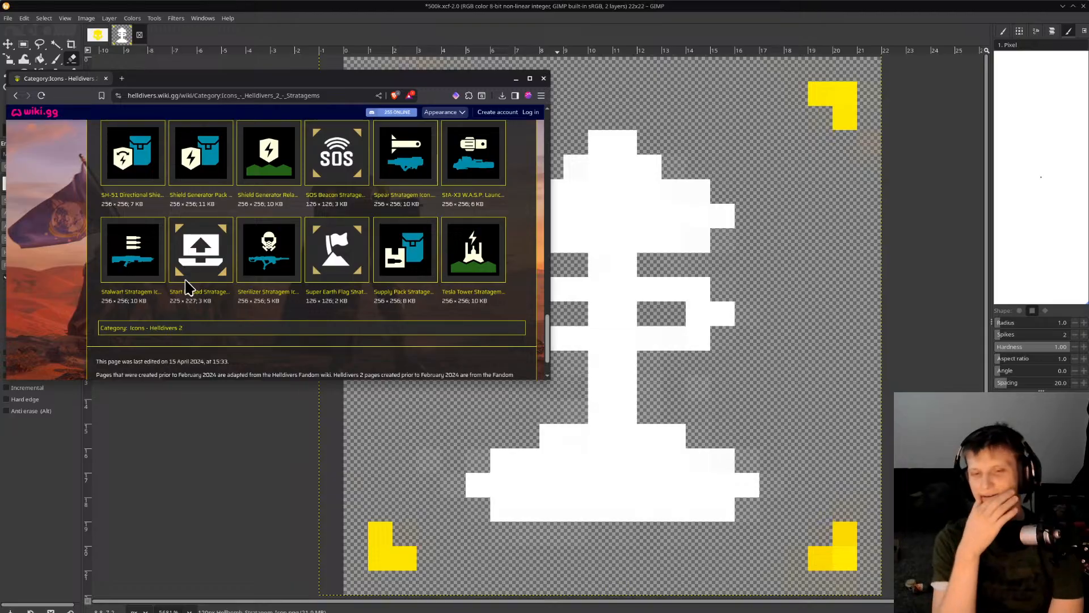
scroll(400, 201, "up", 4)
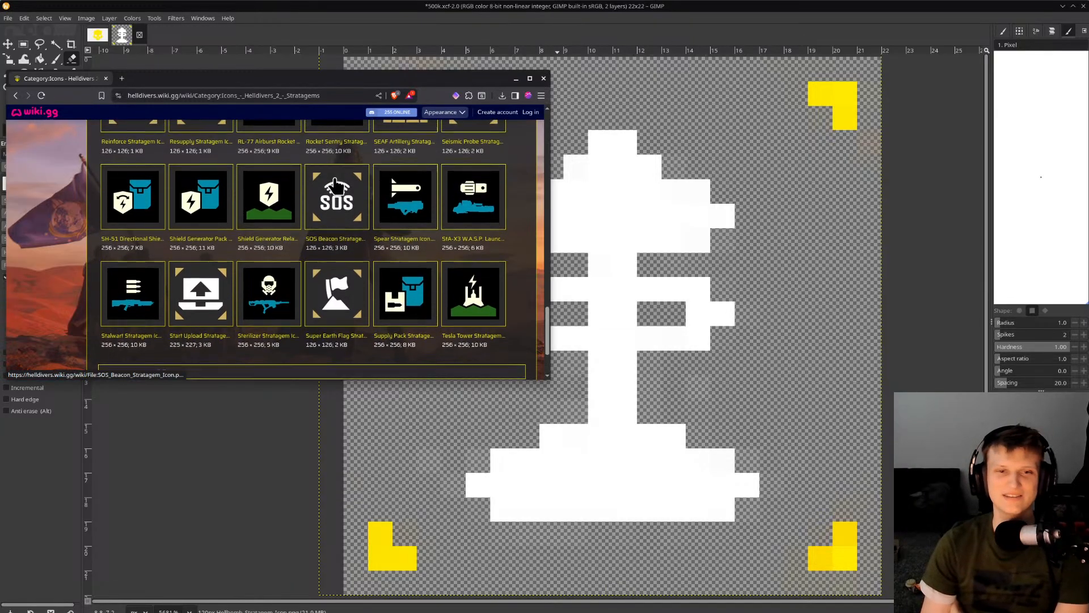
scroll(400, 202, "up", 12)
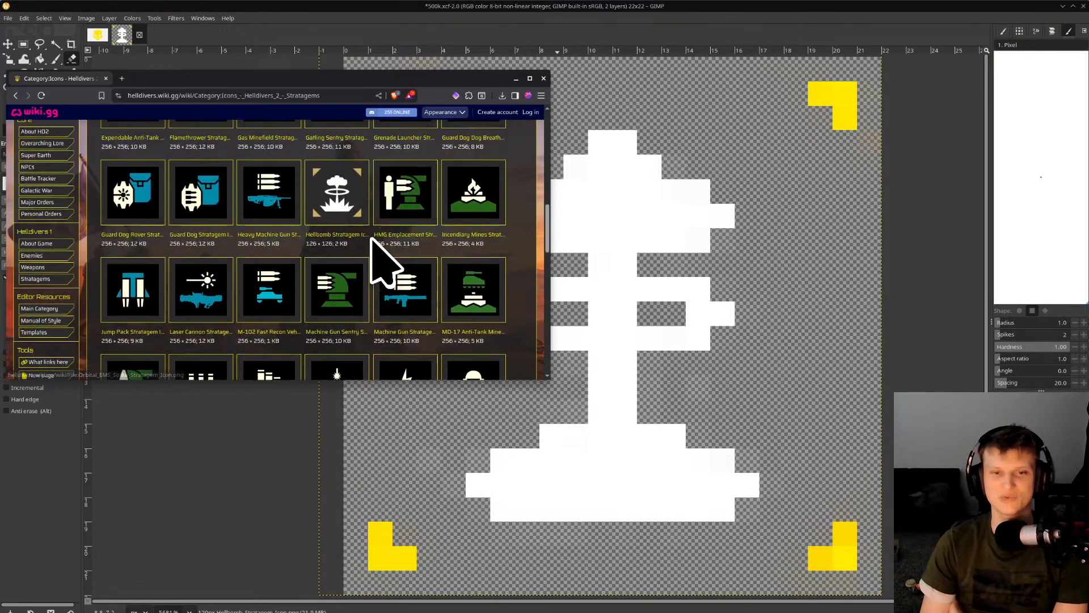
scroll(357, 292, "down", 4)
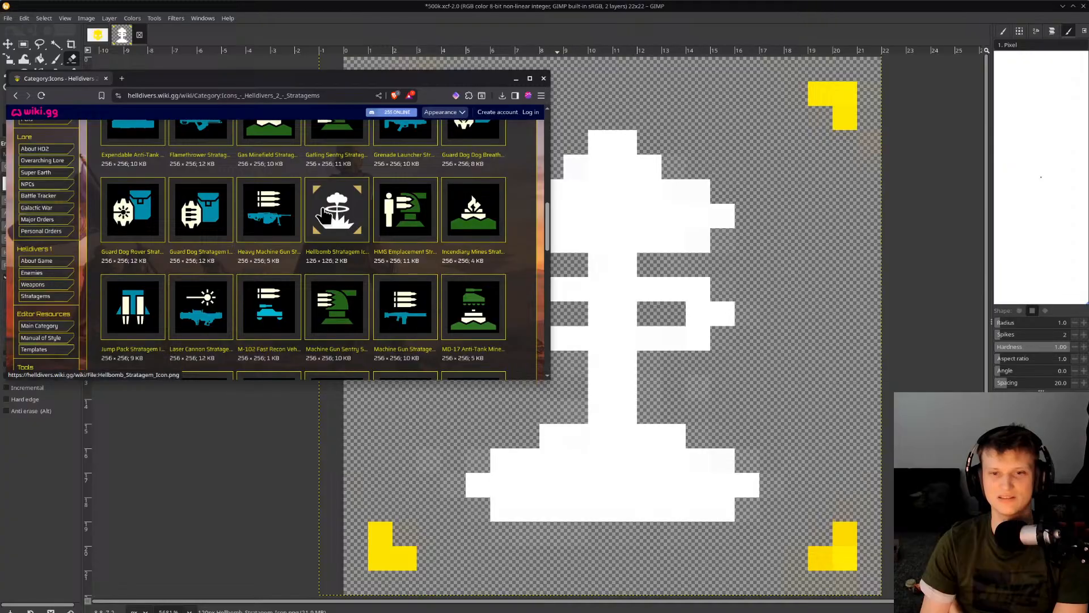
scroll(449, 314, "up", 12)
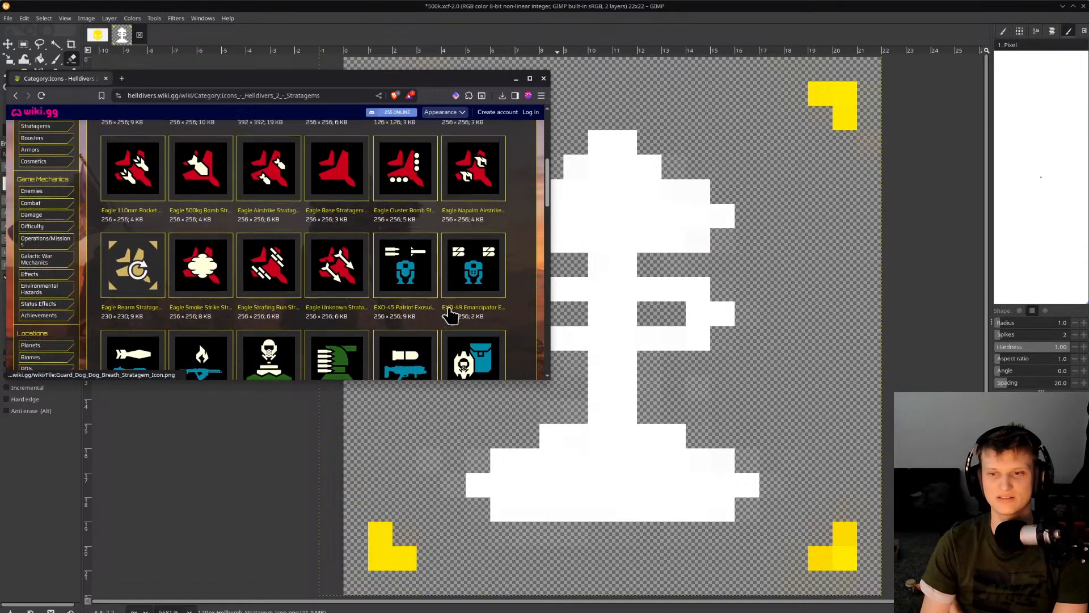
scroll(426, 341, "up", 2)
scroll(426, 334, "down", 2)
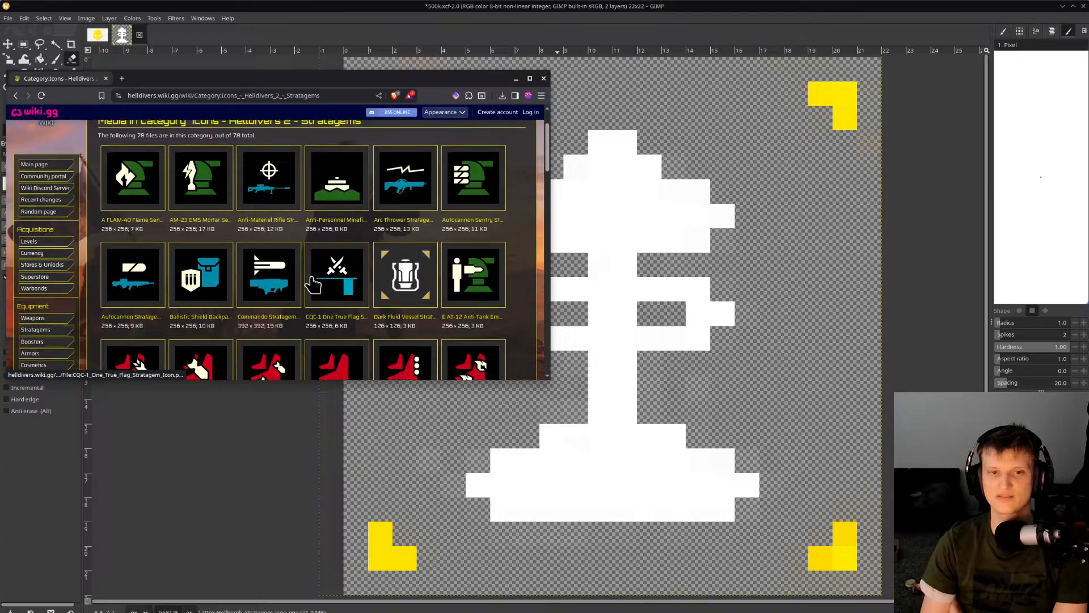
Examine the remaining Helldivers 2 stratagem icons on the wiki for further button motifs and move the browser window out of the way
scroll(312, 285, "down", 5)
scroll(313, 285, "down", 10)
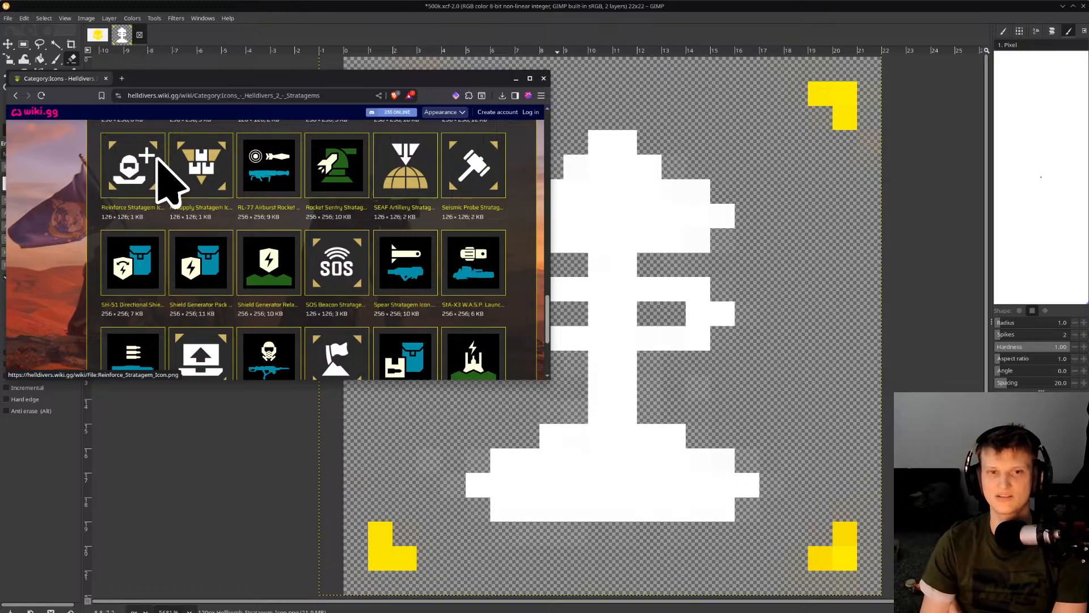
scroll(434, 237, "down", 3)
scroll(382, 214, "up", 2)
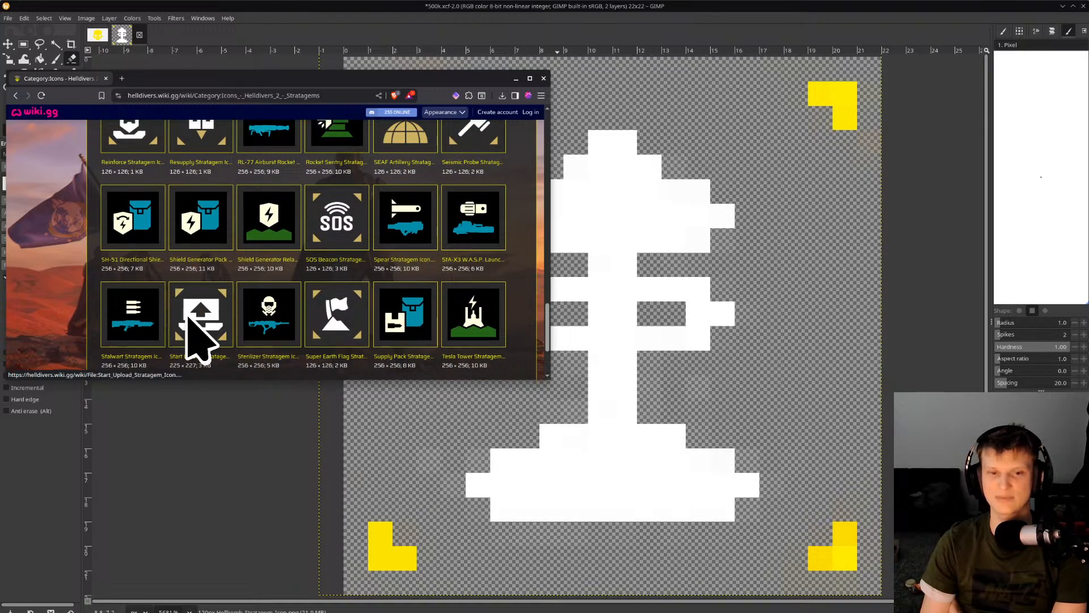
scroll(255, 315, "up", 6)
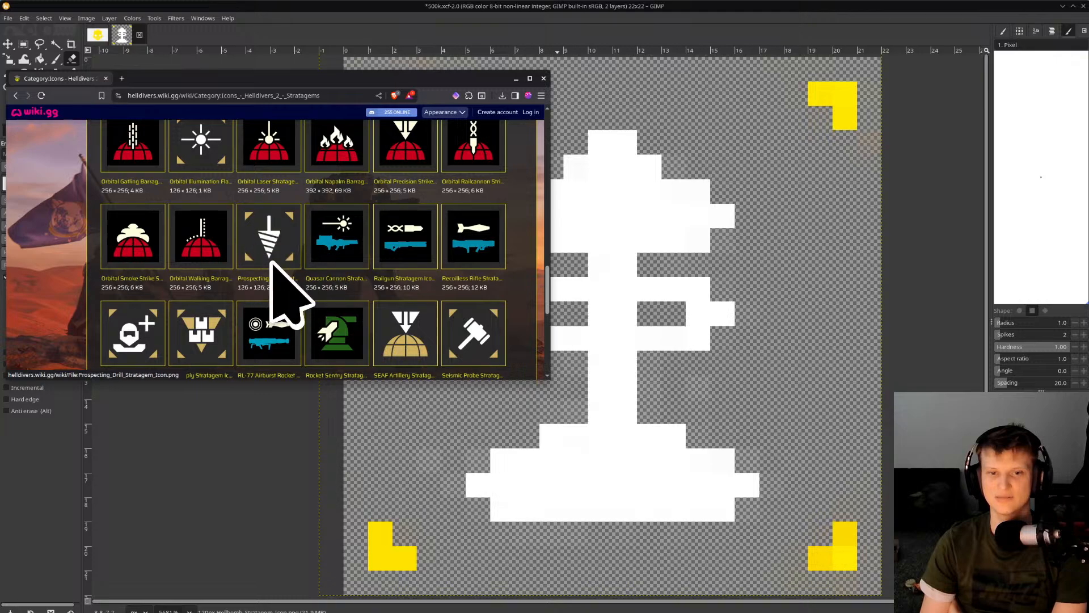
scroll(267, 239, "down", 3)
scroll(304, 182, "up", 3)
left_click(328, 98)
left_click_drag(169, 81, 0, 141)
Create a new 22 × 22 px image and clear its white background to transparency
left_click(9, 23)
left_click(8, 18)
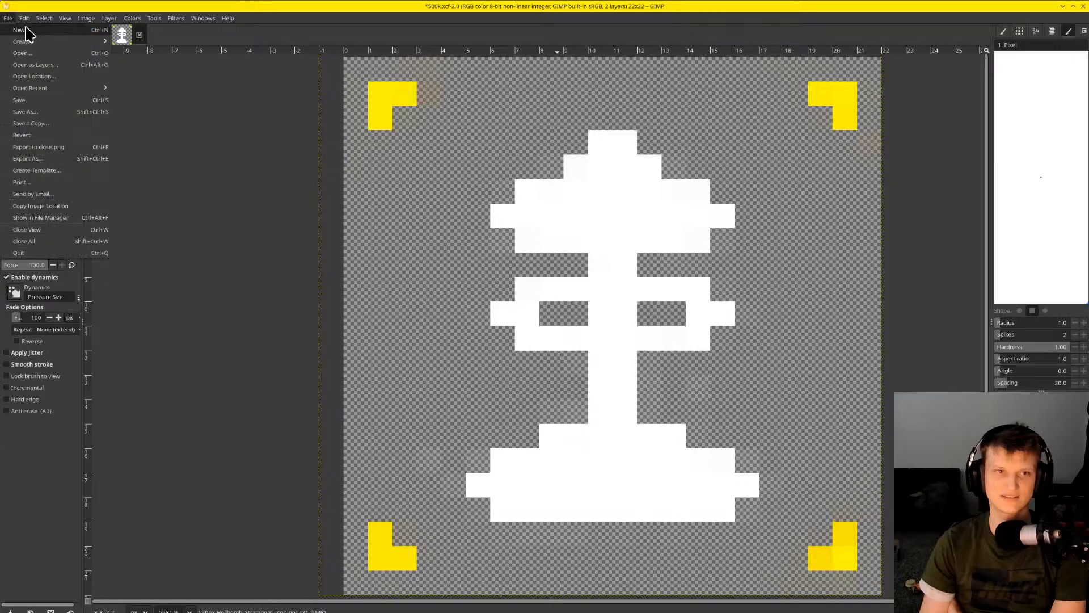
left_click(25, 30)
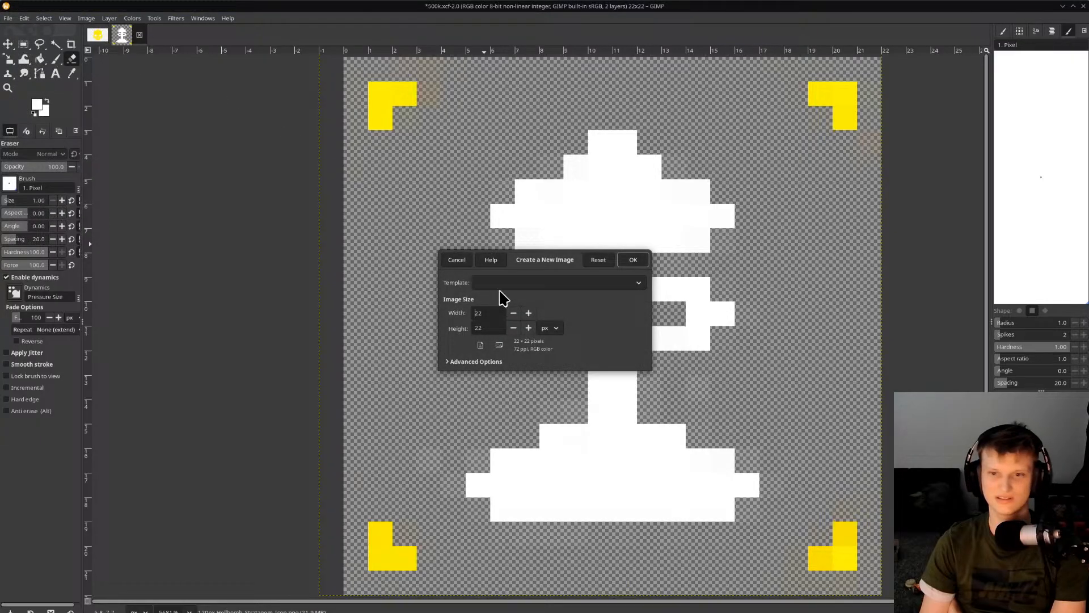
left_click(637, 259)
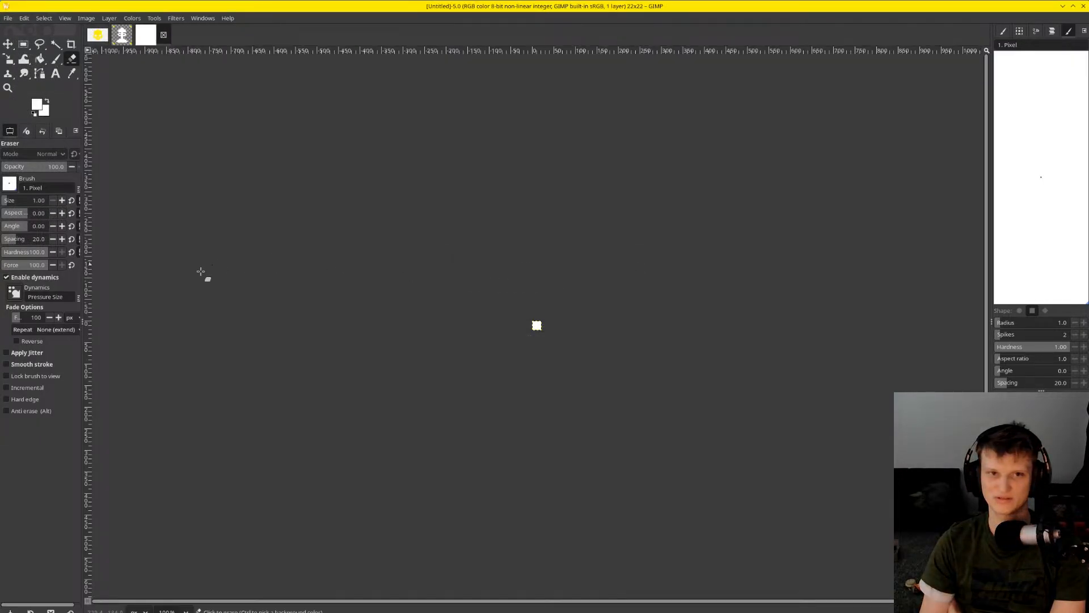
scroll(513, 315, "up", 3, "ctrl")
scroll(512, 315, "up", 6, "ctrl")
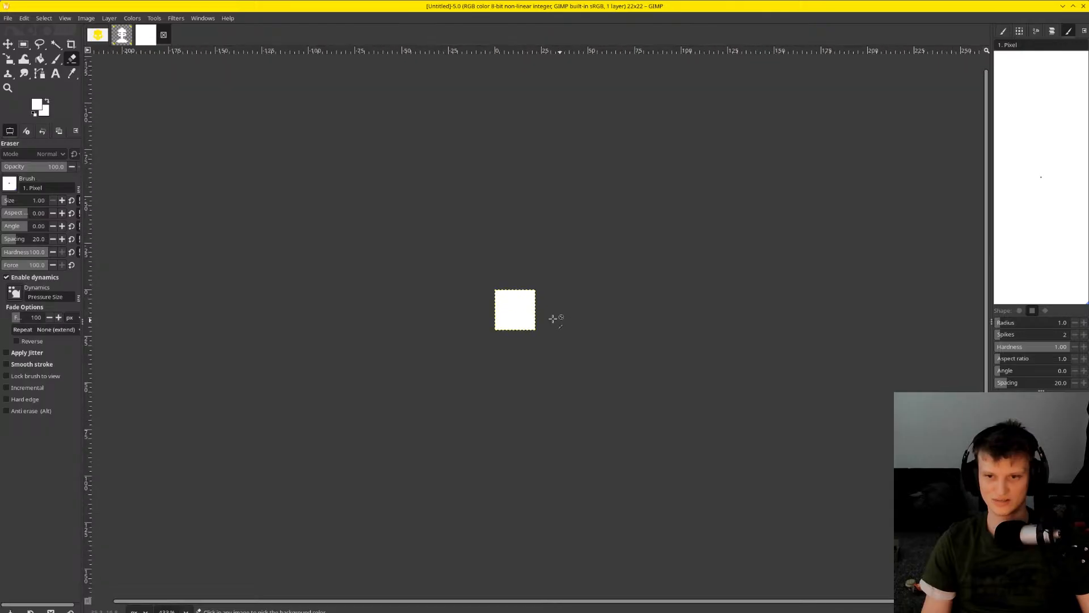
key("Delete")
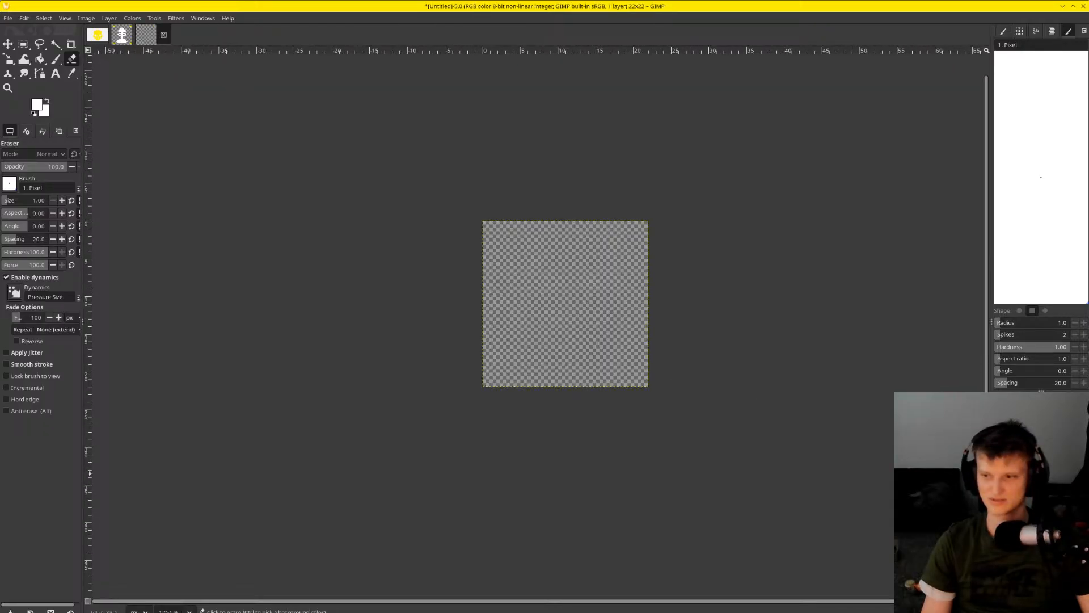
scroll(391, 287, "up", 2, "ctrl")
scroll(464, 274, "up", 3, "ctrl")
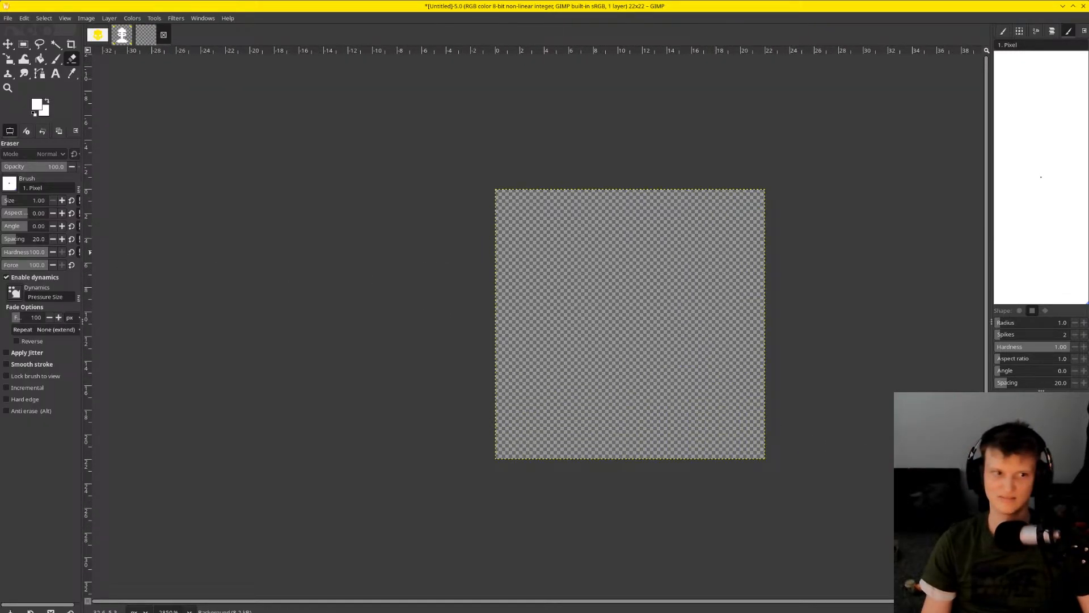
Bring the wiki window back over the canvas and check the exported close.png in the Documents folder and image viewer
left_click_drag(0, 142, 46, 309)
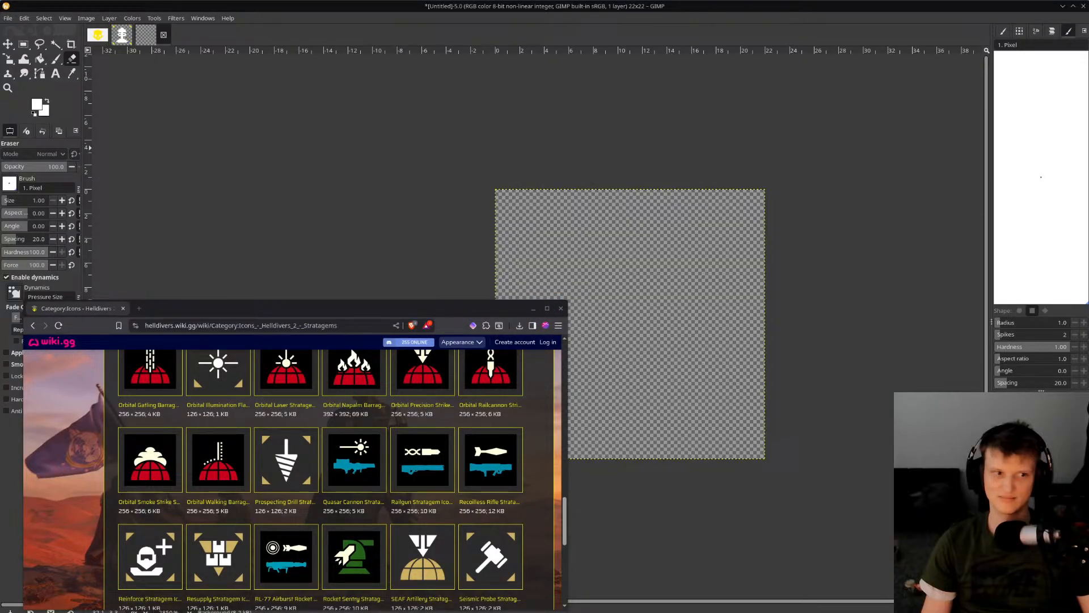
key("super+e")
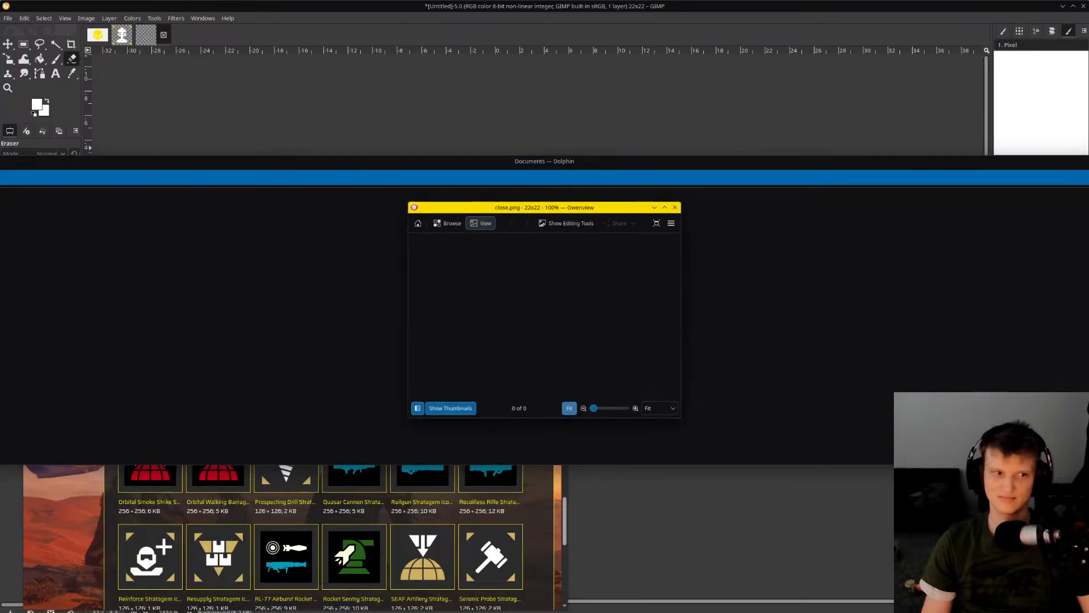
scroll(561, 319, "up", 8)
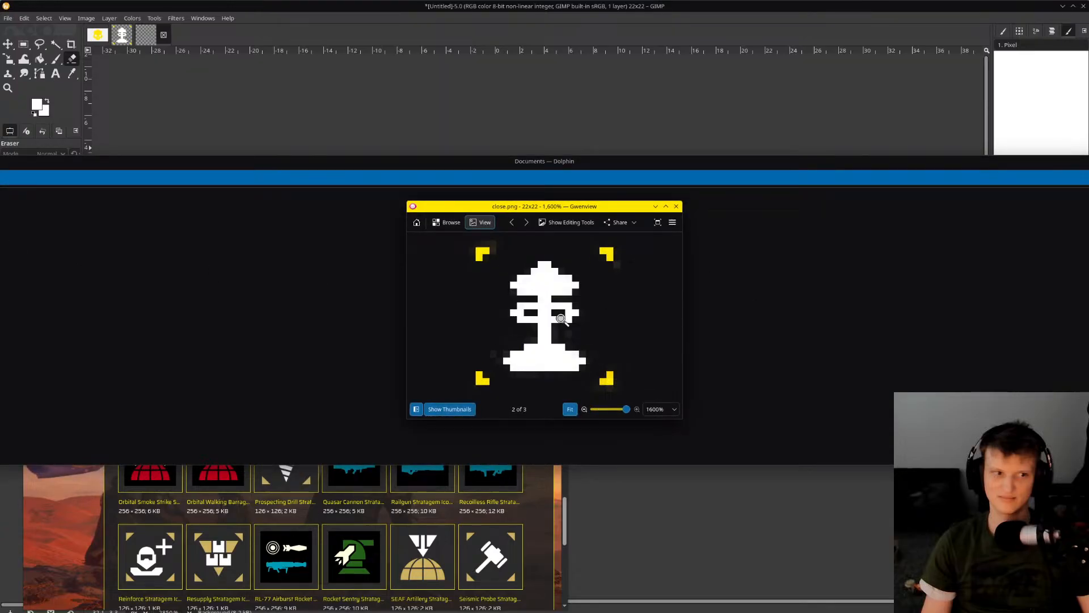
left_click(676, 206)
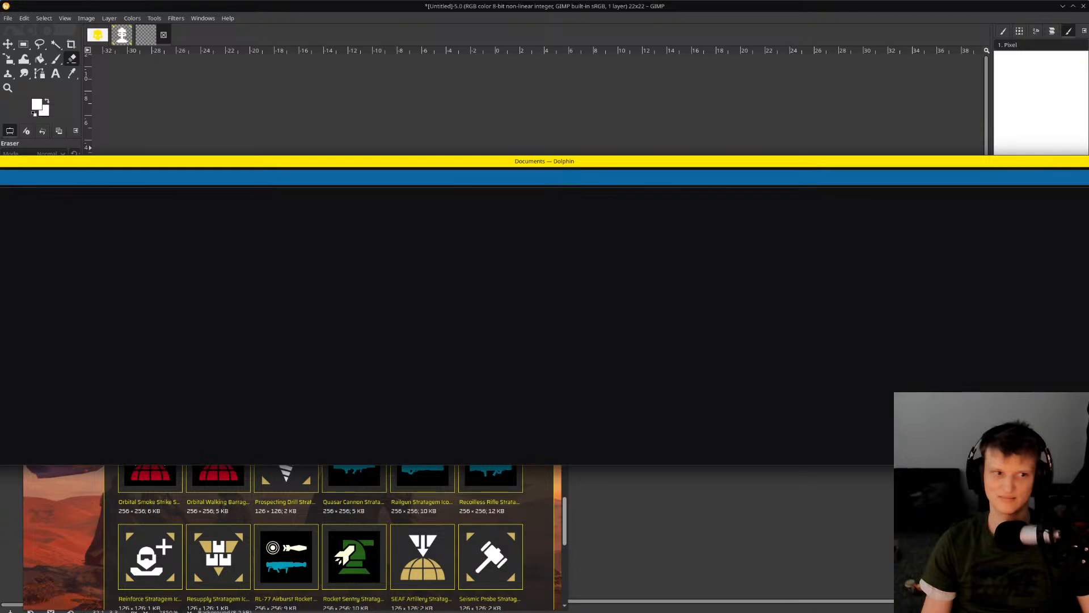
mouse_move(384, 160)
left_mouse_down()
mouse_move(584, 116)
mouse_move(747, 157)
left_mouse_up()
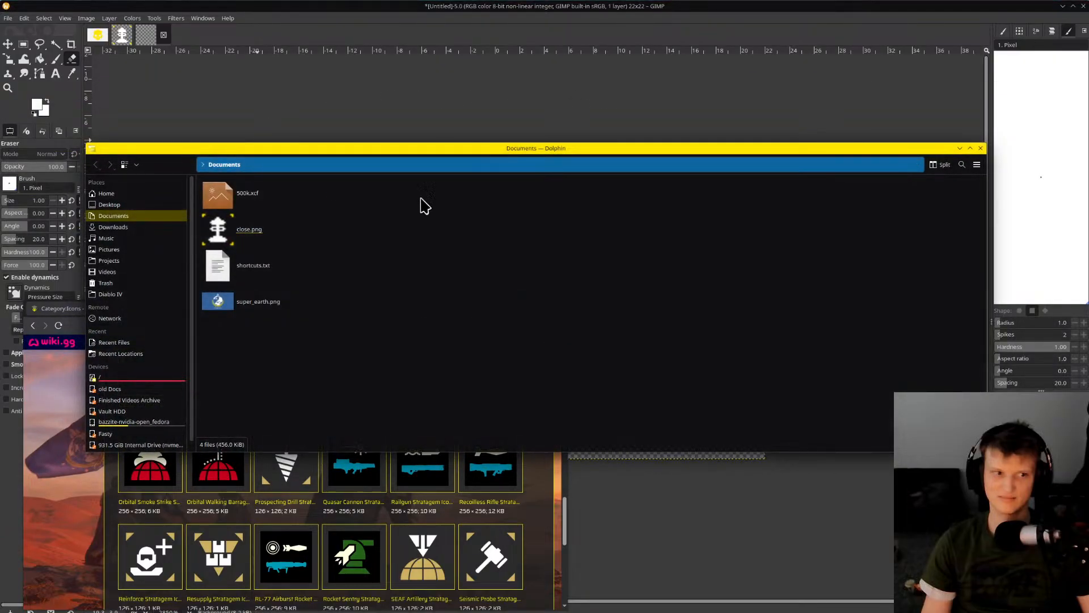
left_click_drag(986, 271, 623, 266)
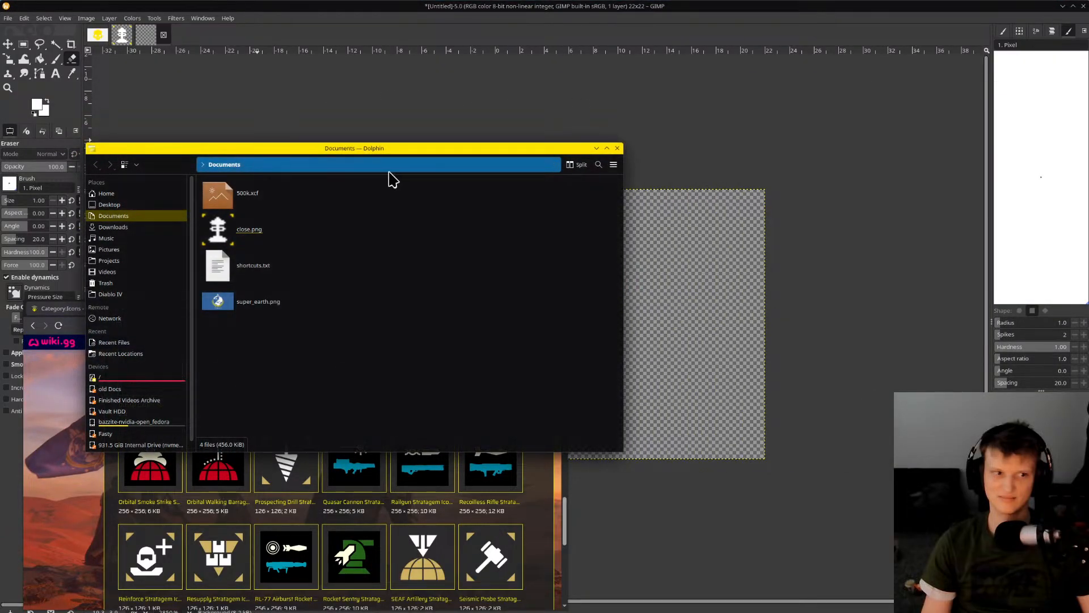
left_click_drag(424, 150, 720, 103)
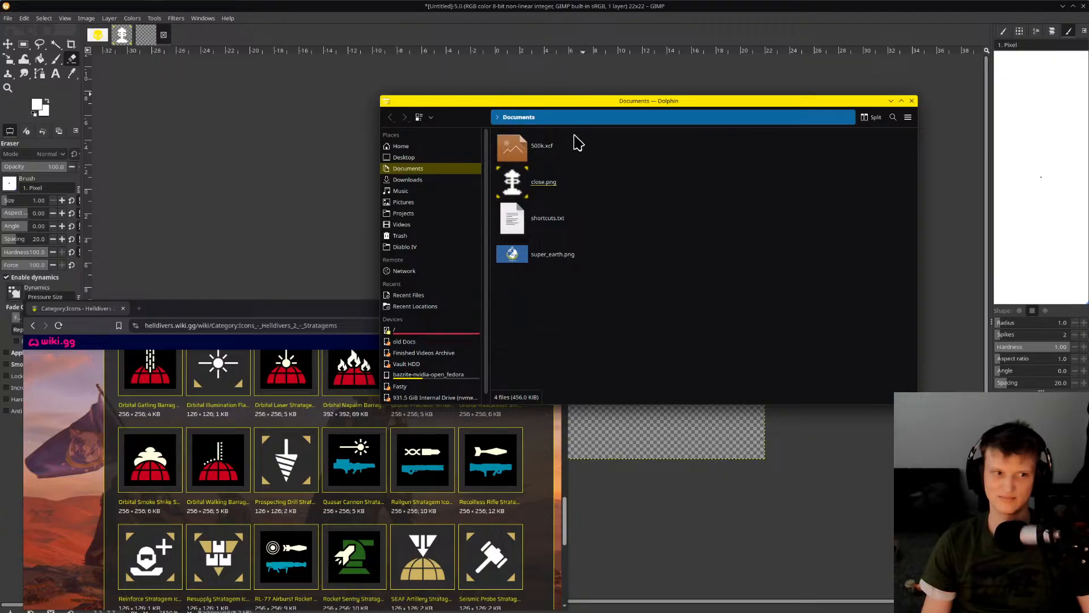
left_click(912, 100)
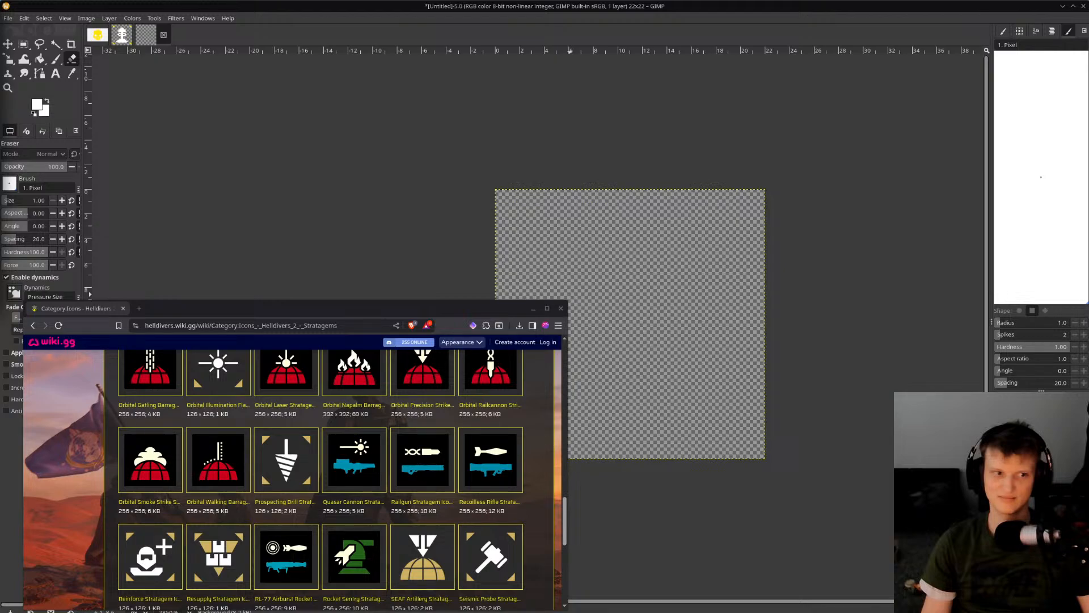
Save the Prospecting Drill stratagem icon from the wiki to Downloads as 120px-Prospecting_Drill_Stratagem_Icon.png
left_click_drag(272, 307, 289, 291)
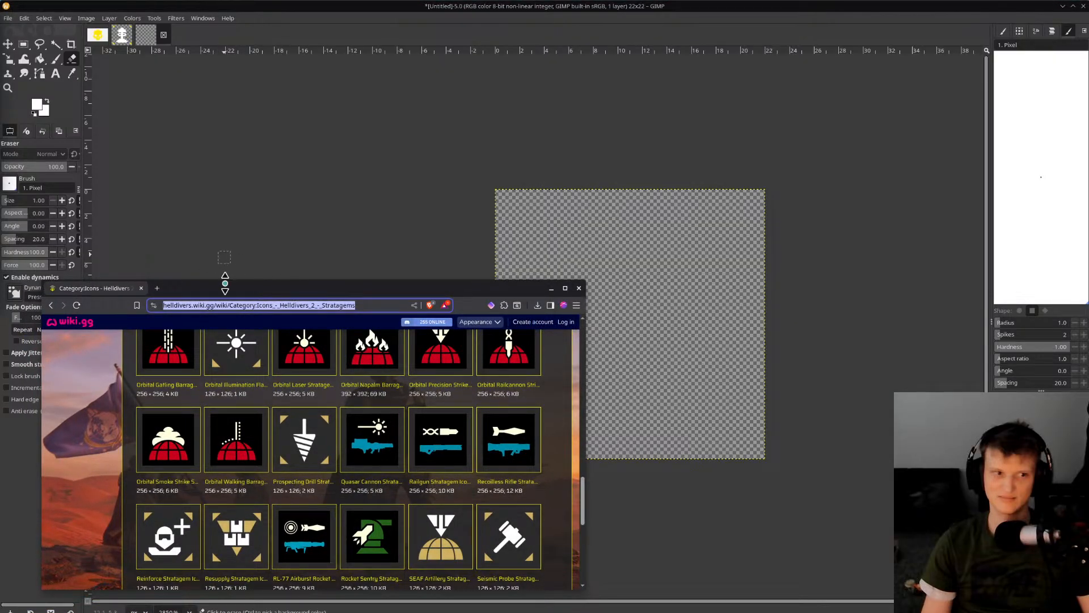
scroll(250, 554, "down", 3)
scroll(250, 554, "up", 4)
scroll(262, 559, "up", 1)
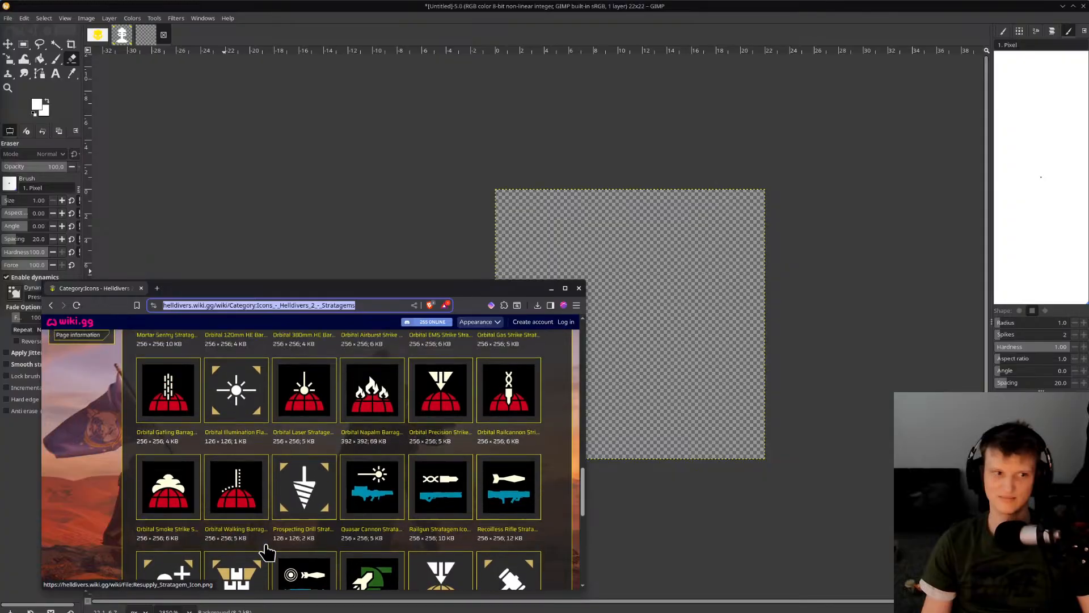
scroll(322, 515, "down", 2)
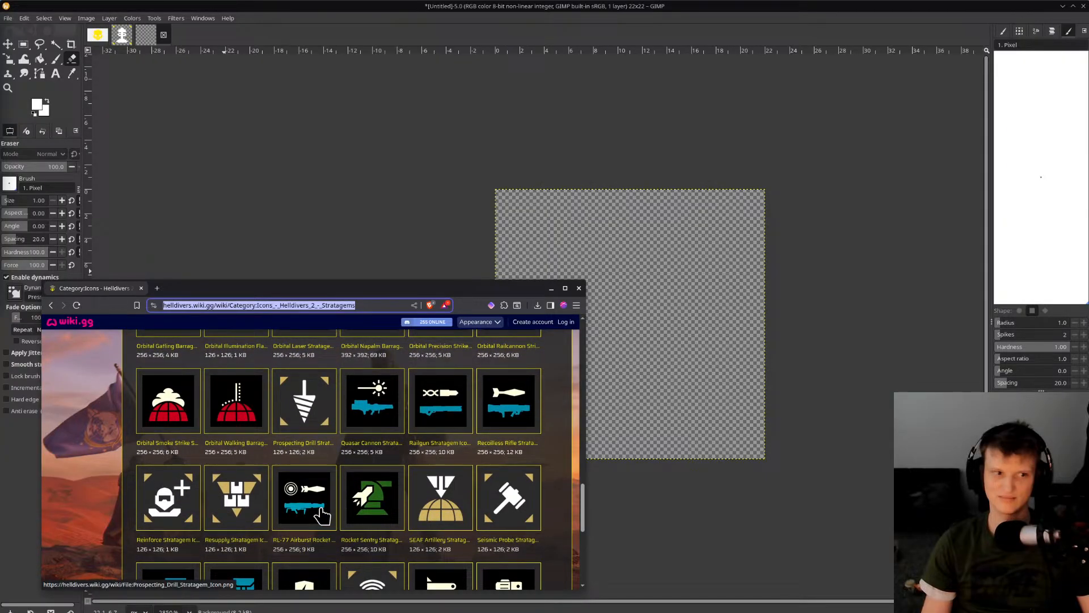
right_click(312, 397)
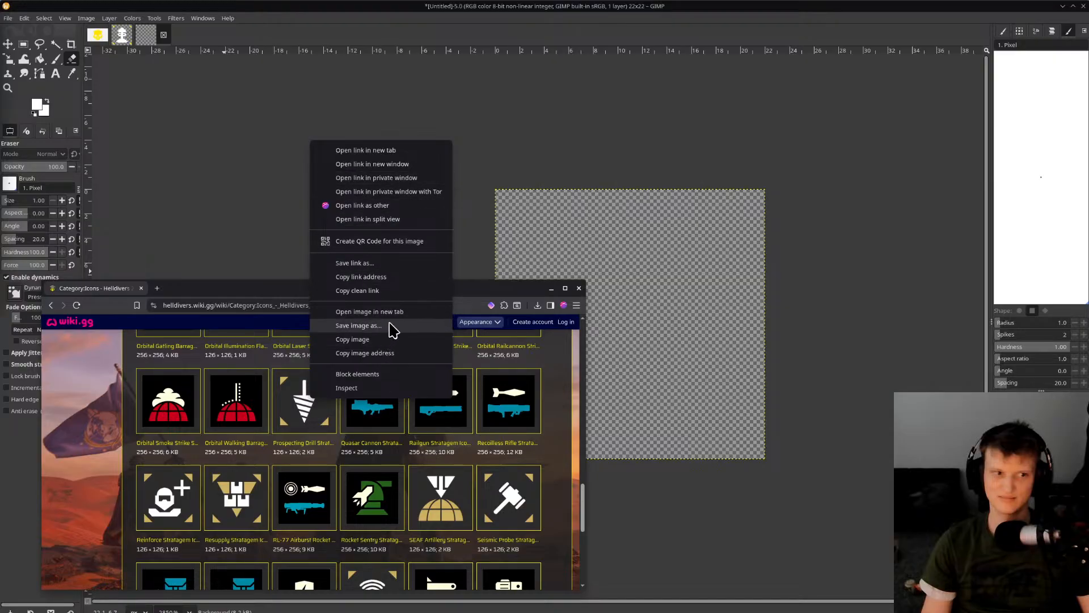
left_click(358, 325)
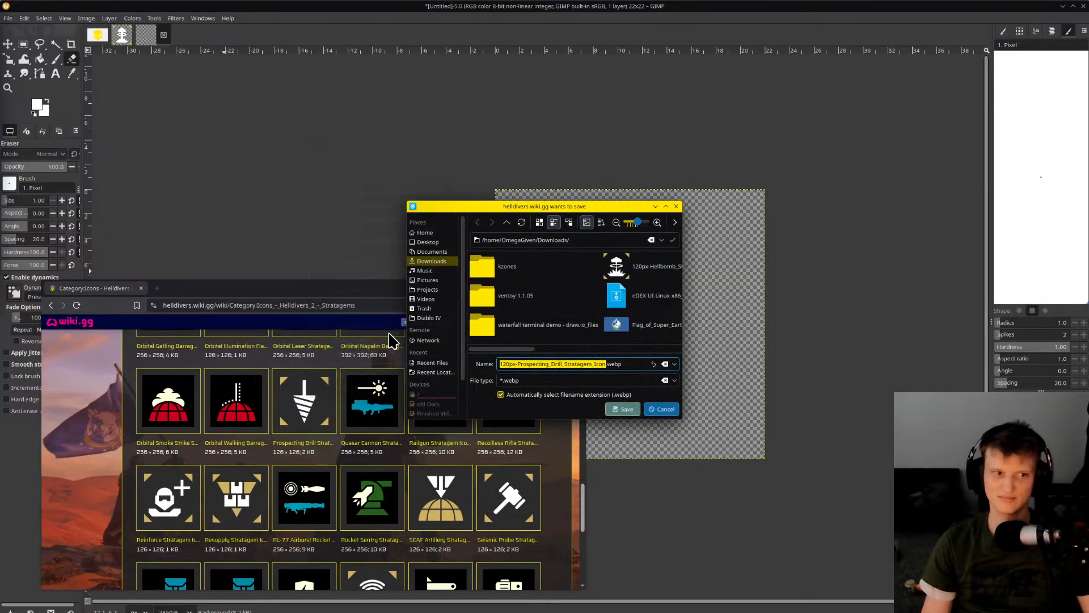
double_click(614, 364)
type("png")
key("Return")
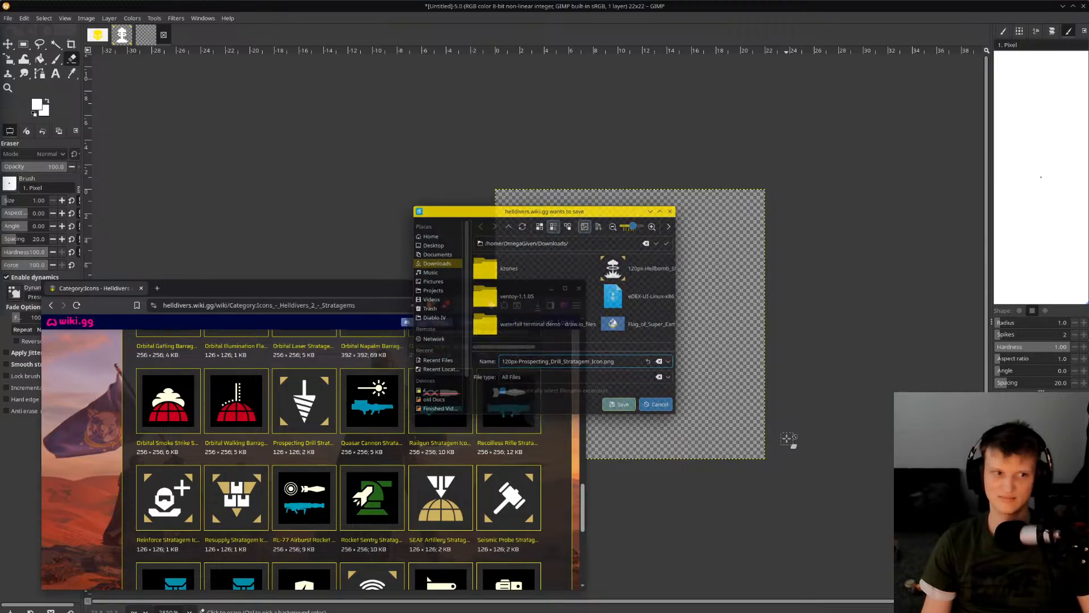
Clear the wiki window away and add the saved drill icon from the Downloads folder to the new image as a layer
key("super+e")
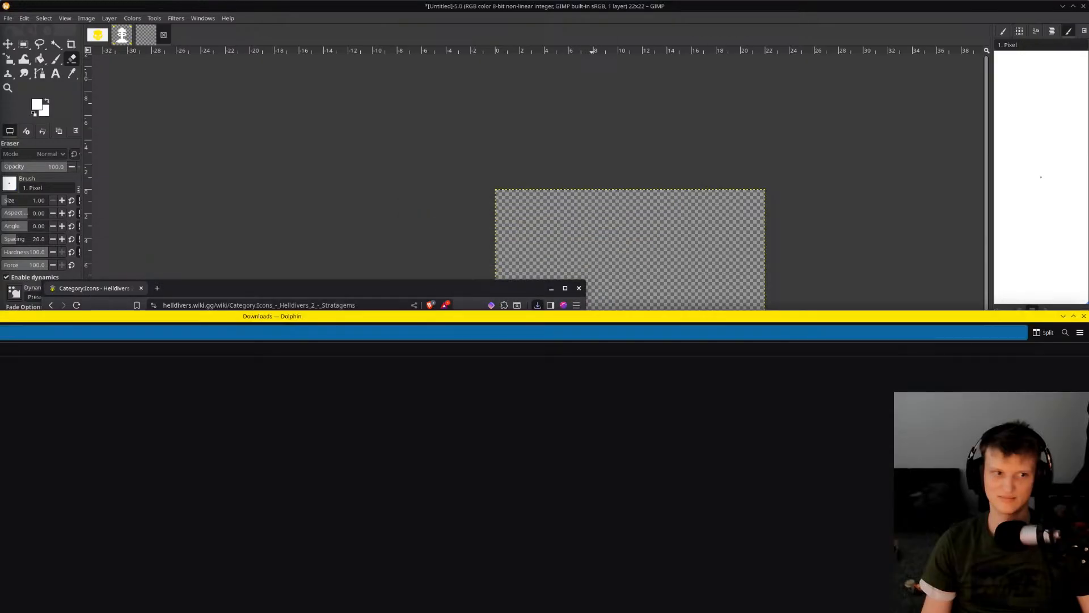
left_click_drag(1088, 469, 2, 466)
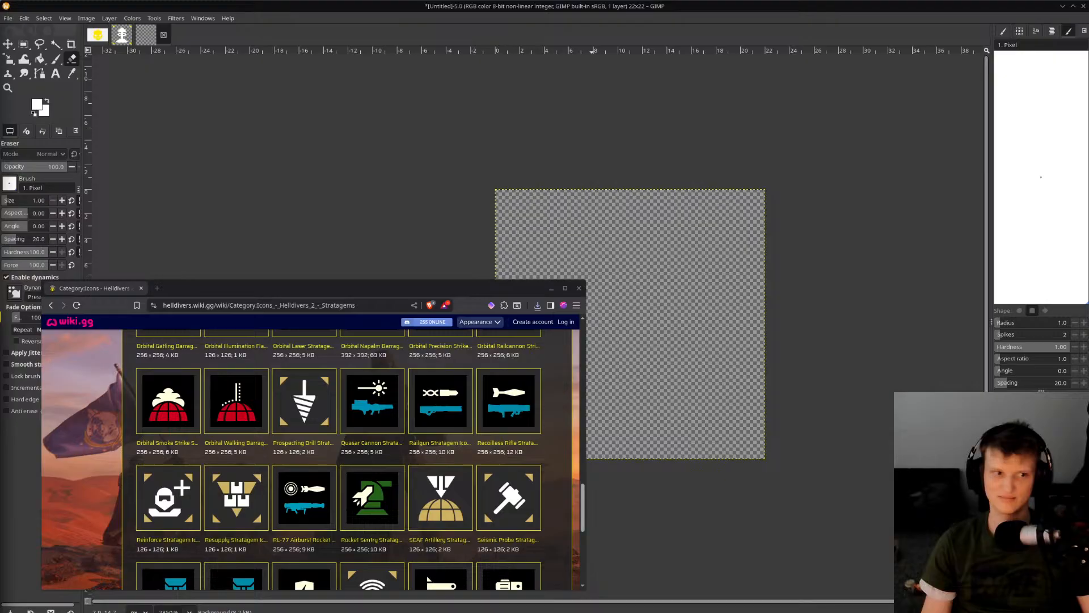
left_click_drag(304, 401, 559, 219)
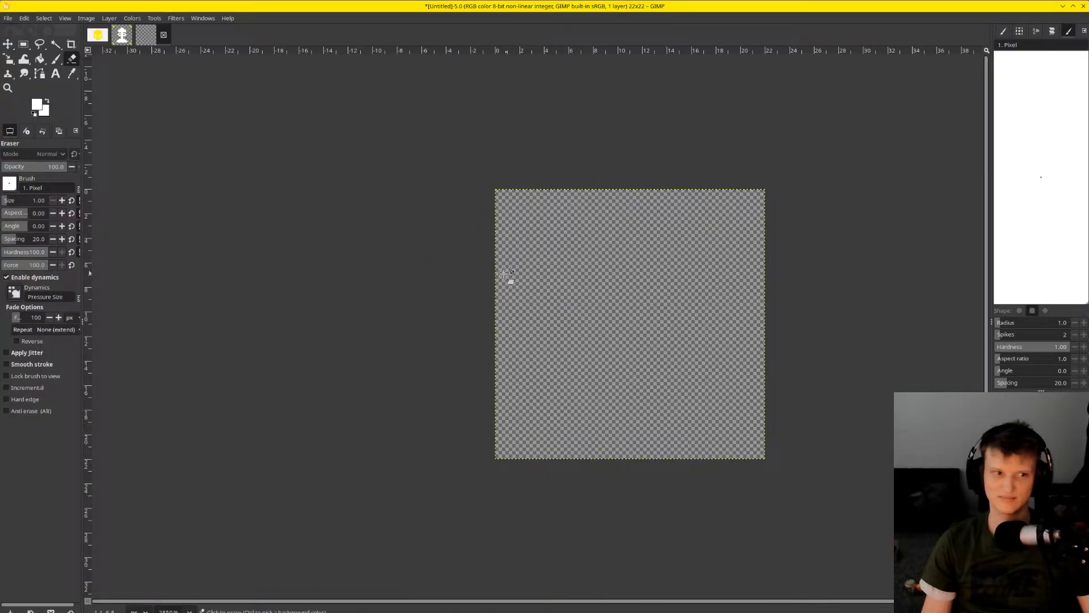
left_click_drag(0, 363, 684, 294)
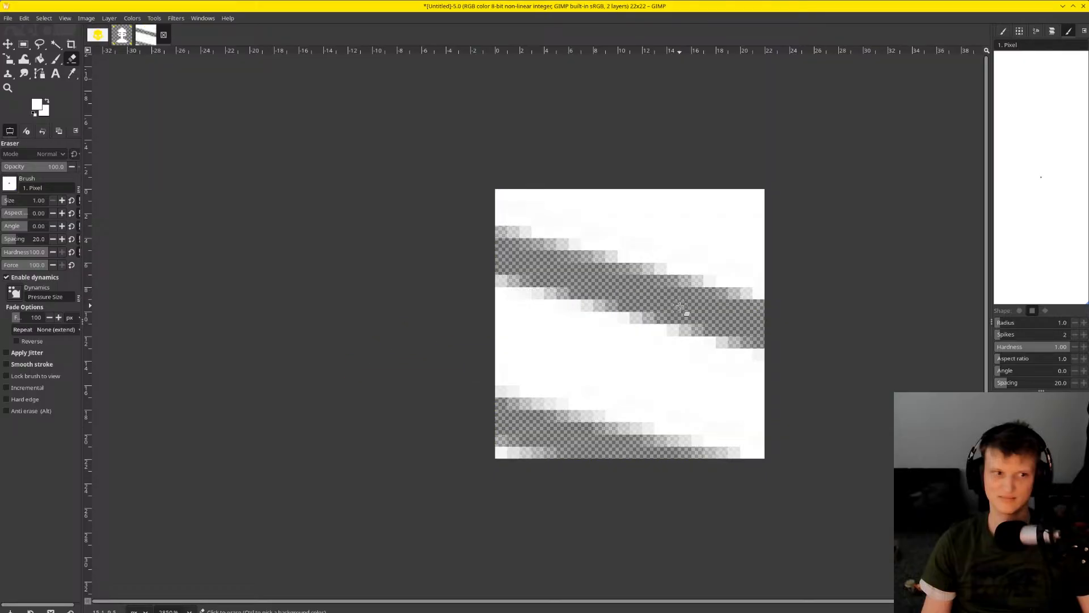
Scale the drill icon layer to 22 × 22 px with its aspect ratio kept, aligned to the canvas edges
key("shift+s")
scroll(671, 302, "down", 5)
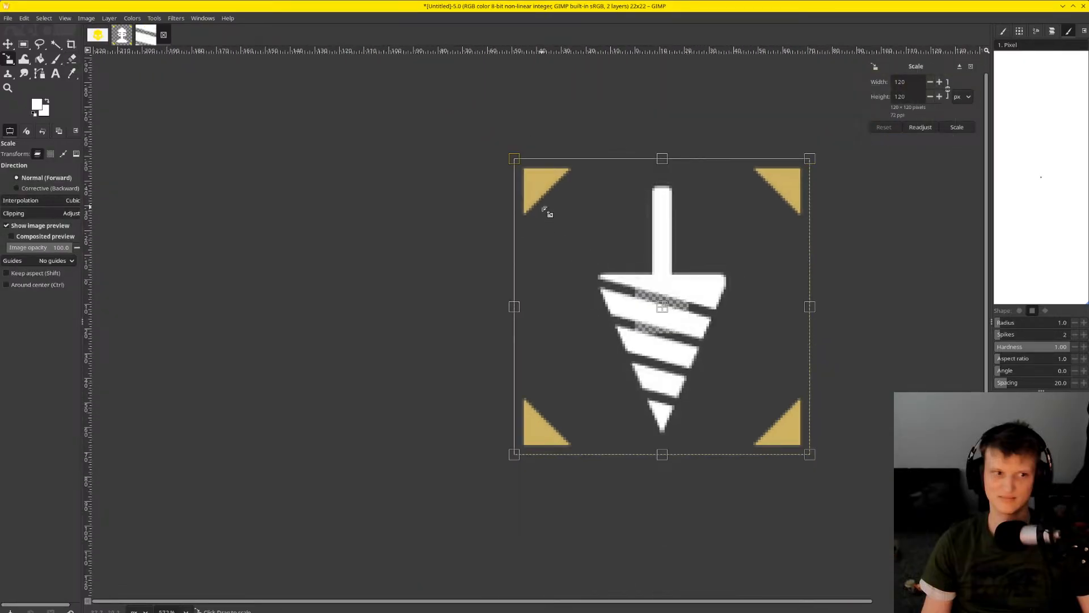
left_click_drag(536, 194, 641, 294)
scroll(669, 309, "up", 1)
scroll(673, 314, "up", 2)
scroll(639, 303, "up", 3)
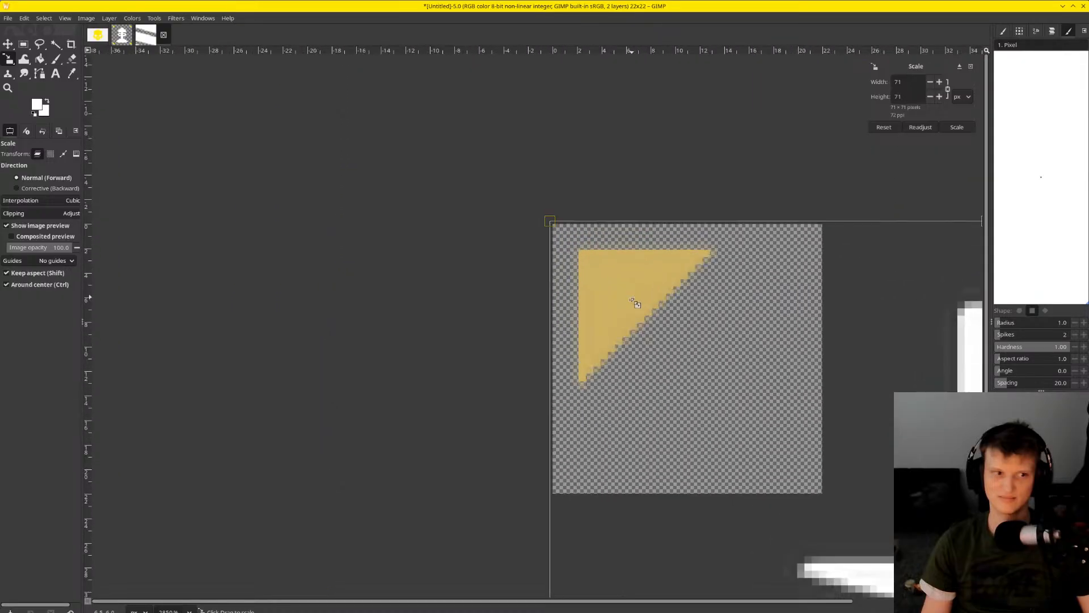
scroll(581, 284, "up", 2)
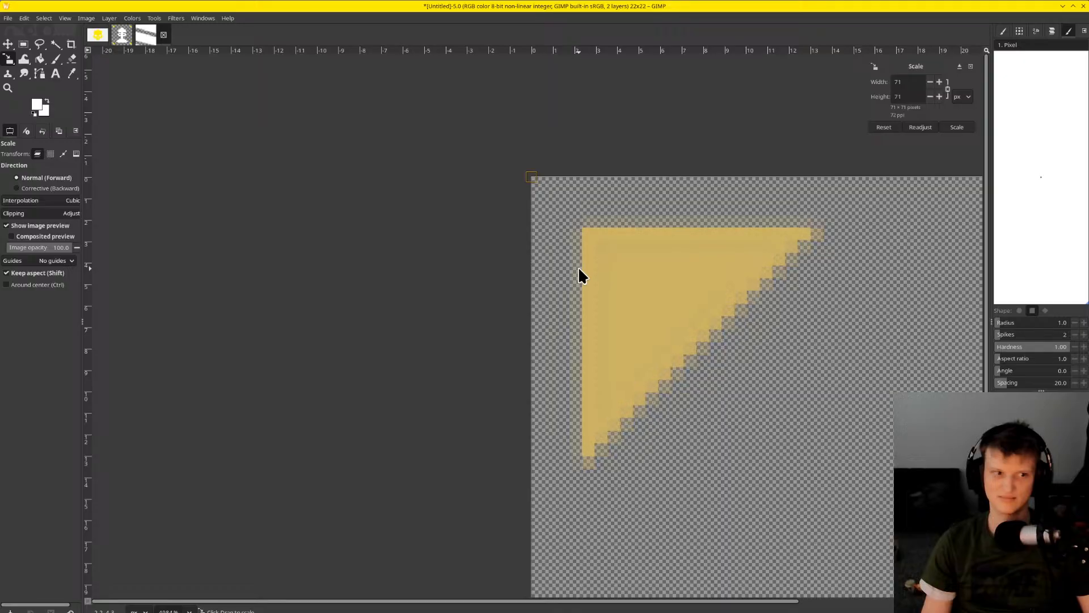
scroll(653, 302, "down", 7)
left_click_drag(861, 506, 738, 358)
scroll(743, 366, "up", 8)
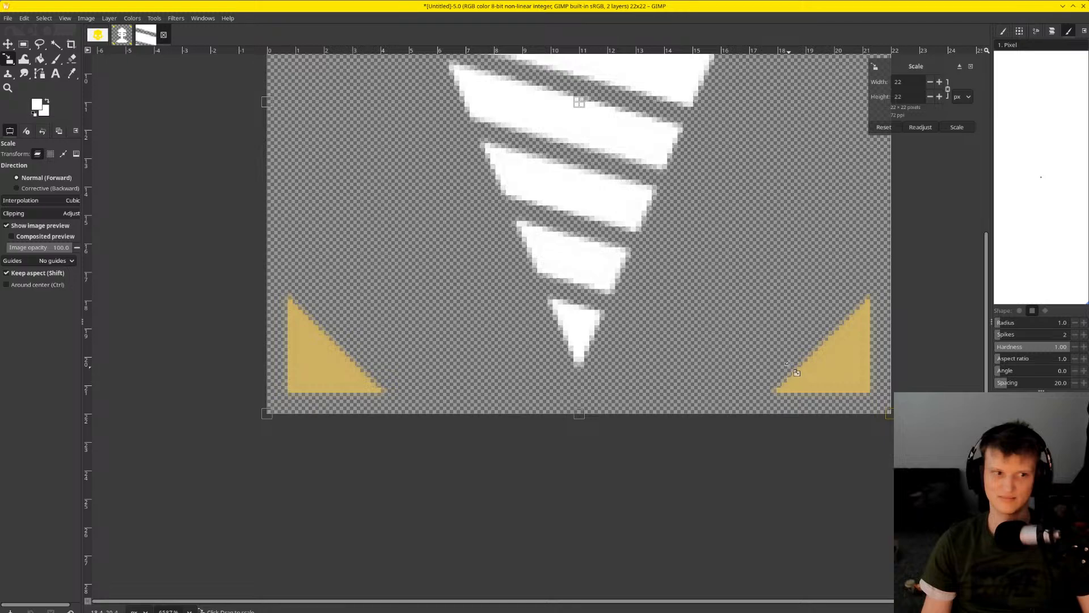
key("Return")
Choose the Paintbrush with the saved yellow as foreground color and paint the drill icon's upper-left corner mark
scroll(709, 318, "up", 4)
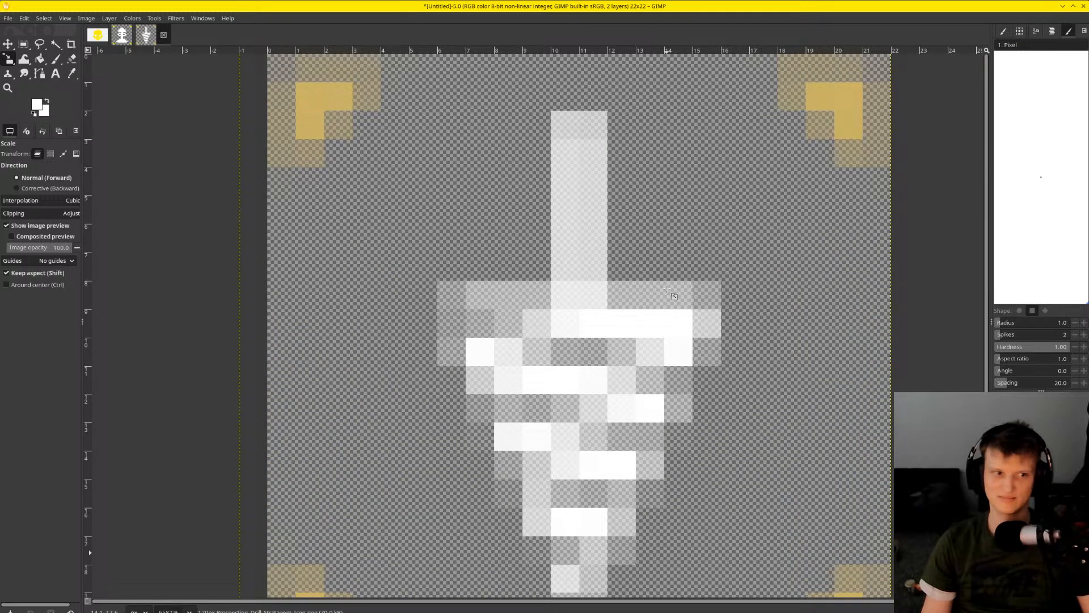
scroll(672, 295, "down", 3)
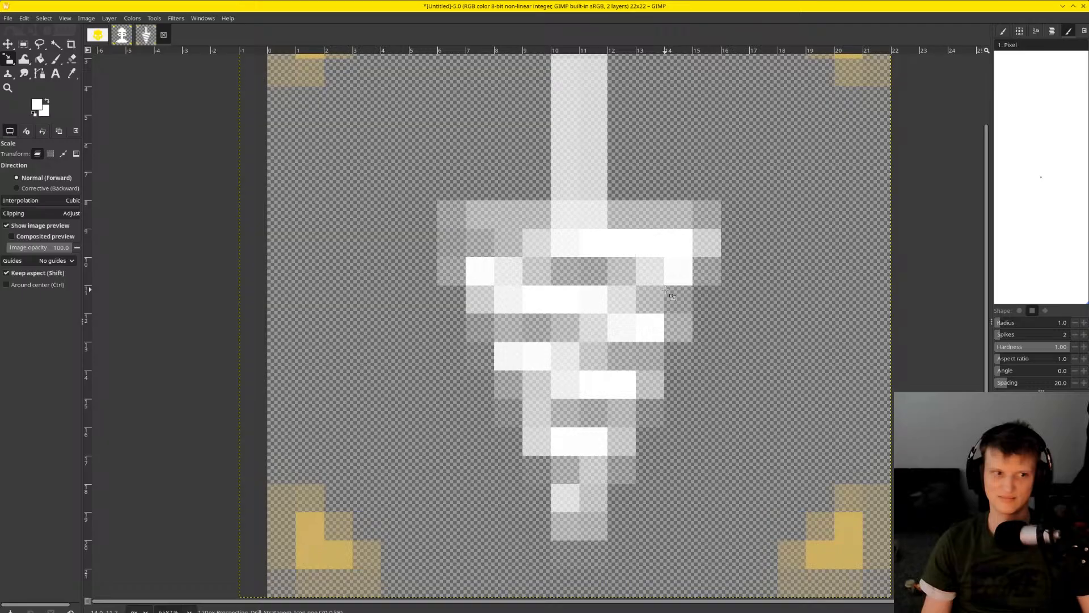
scroll(671, 295, "up", 3)
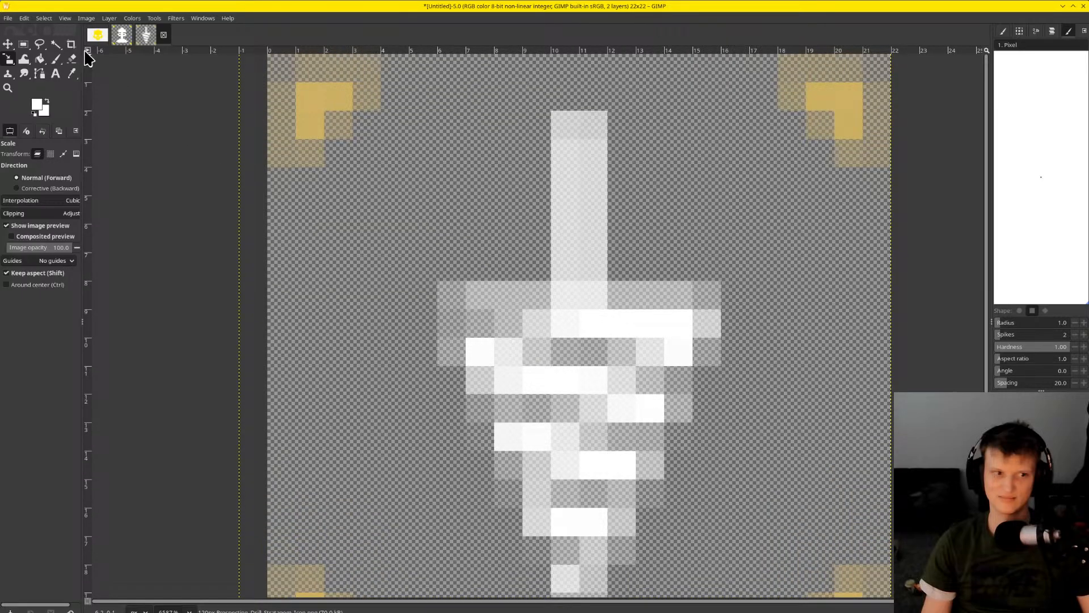
left_click(57, 59)
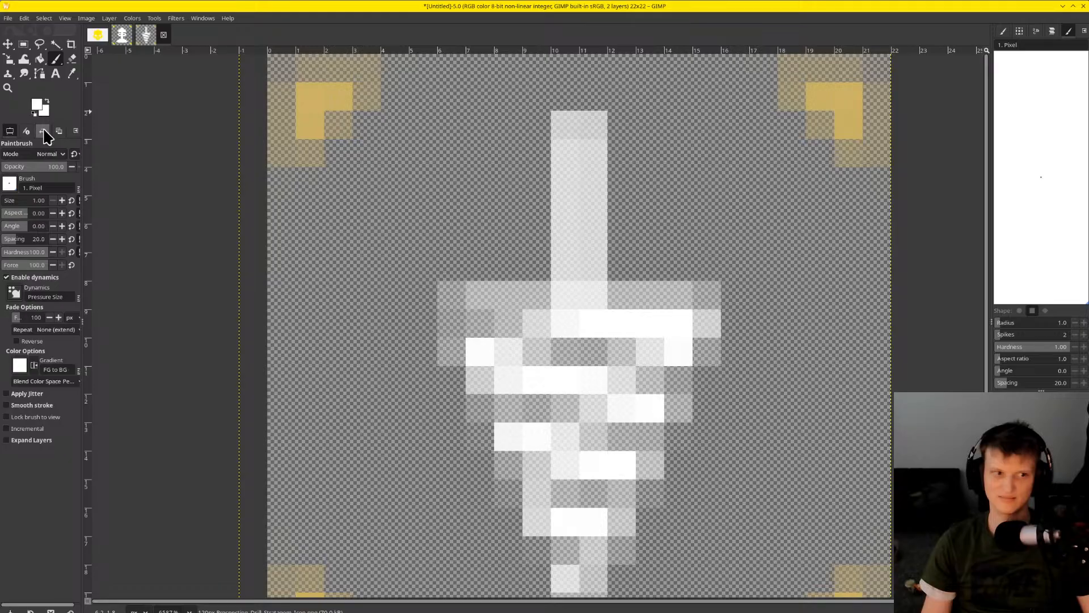
left_click(37, 105)
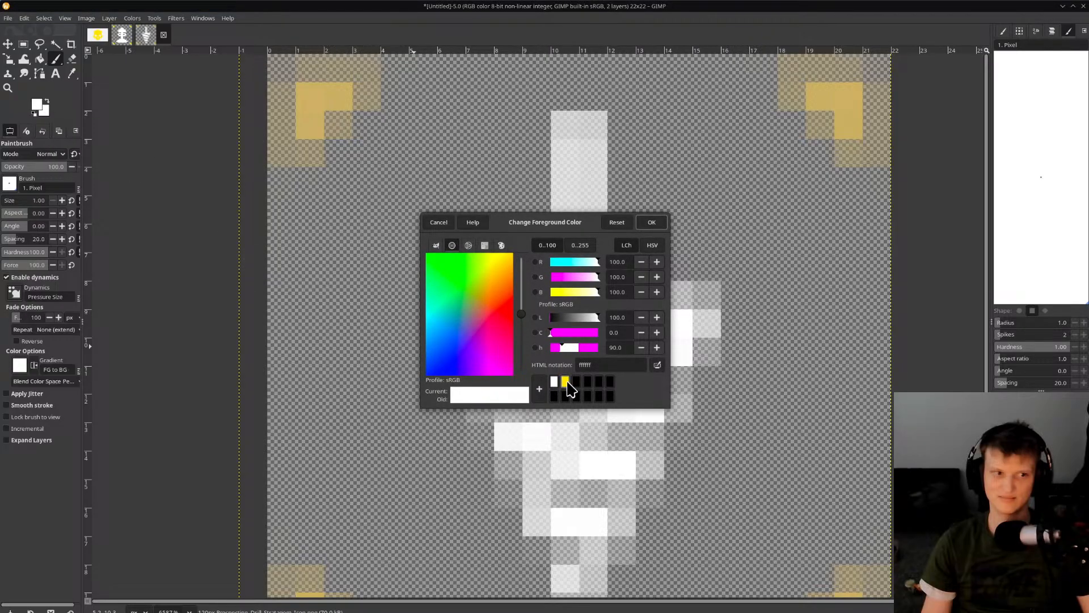
left_click(565, 381)
left_click(651, 221)
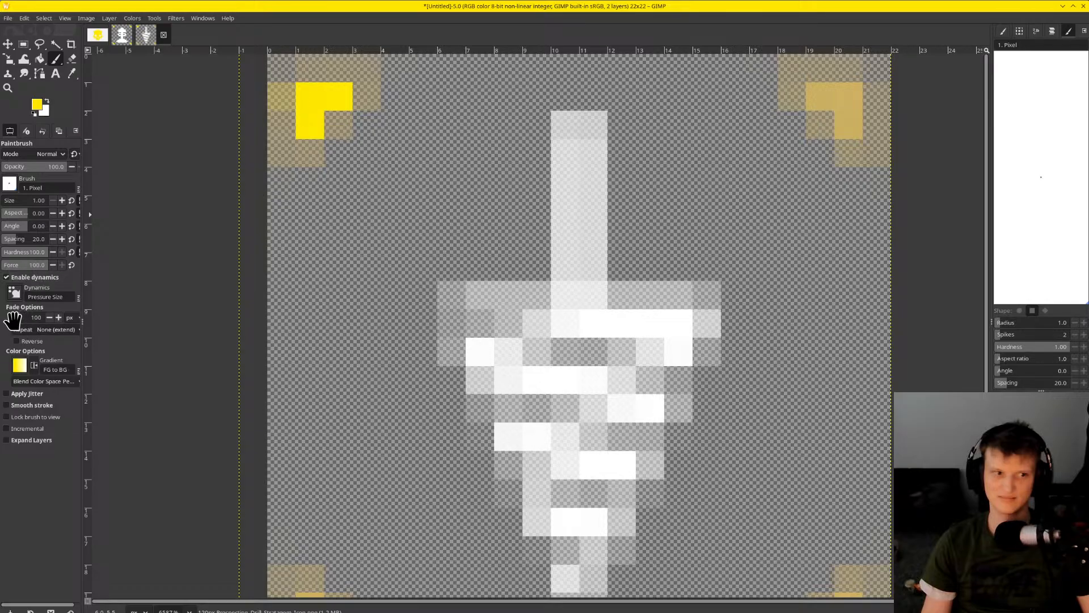
Widen the tool options and paint the upper-right corner mark yellow, trying brush aspect ratios of -20 and 20 and an angle of 180
left_click_drag(85, 316, 167, 315)
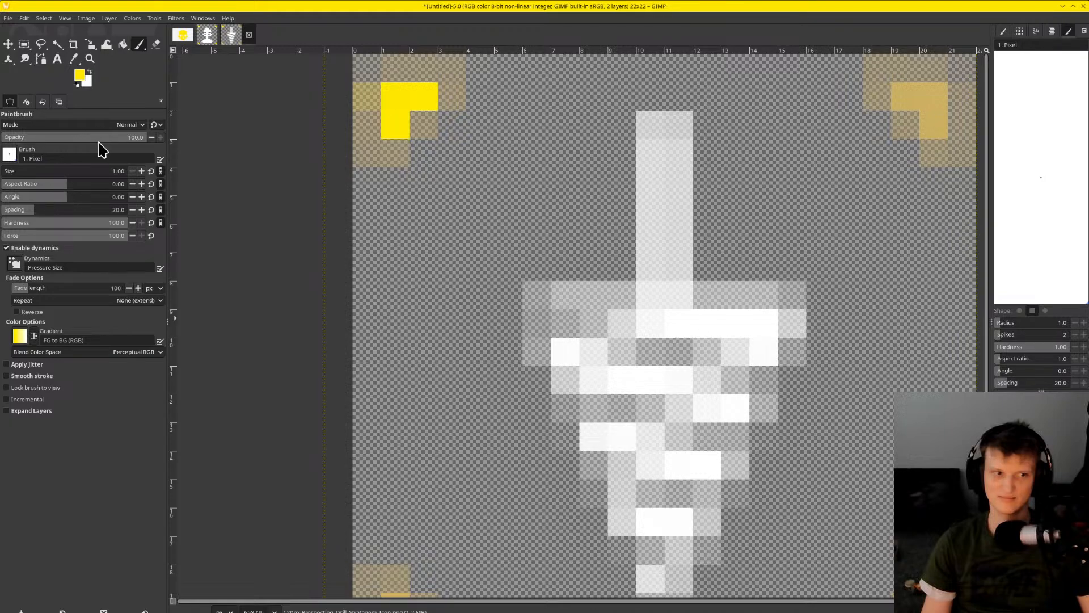
left_click(123, 127)
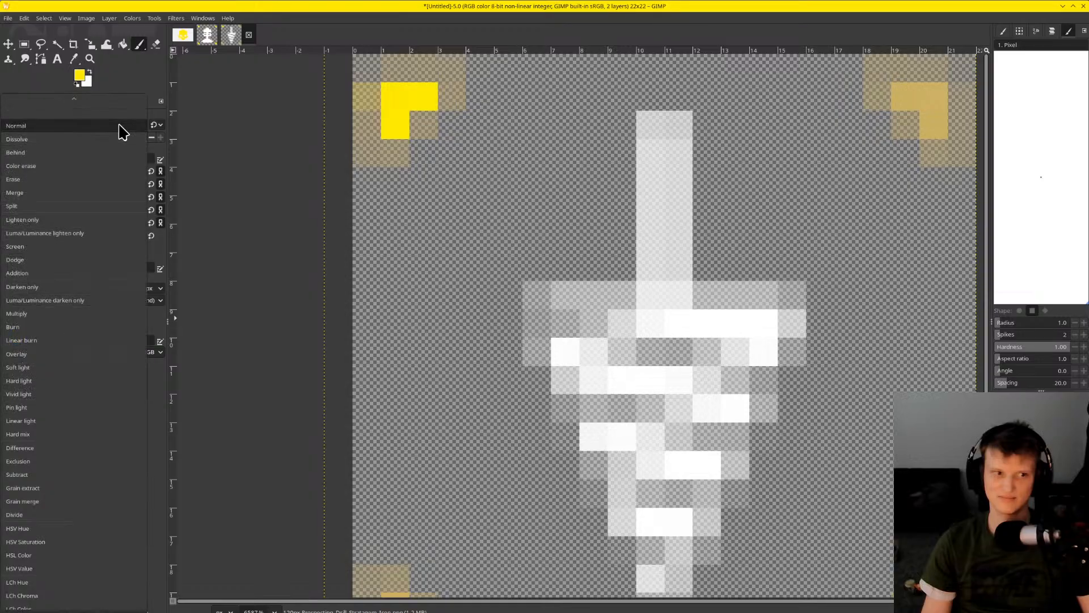
left_click(123, 128)
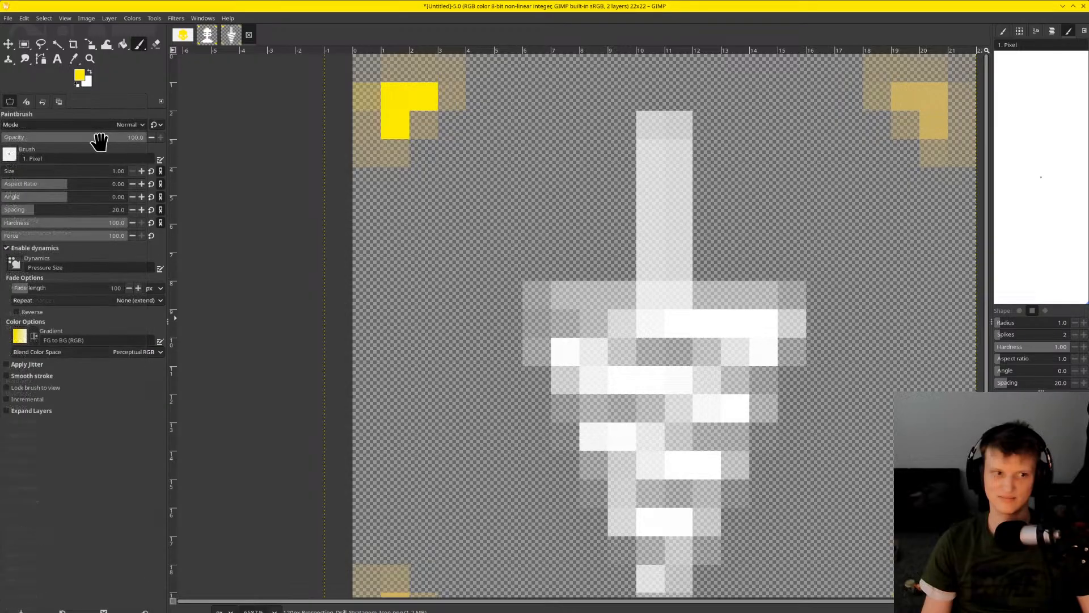
left_click_drag(73, 182, 223, 192)
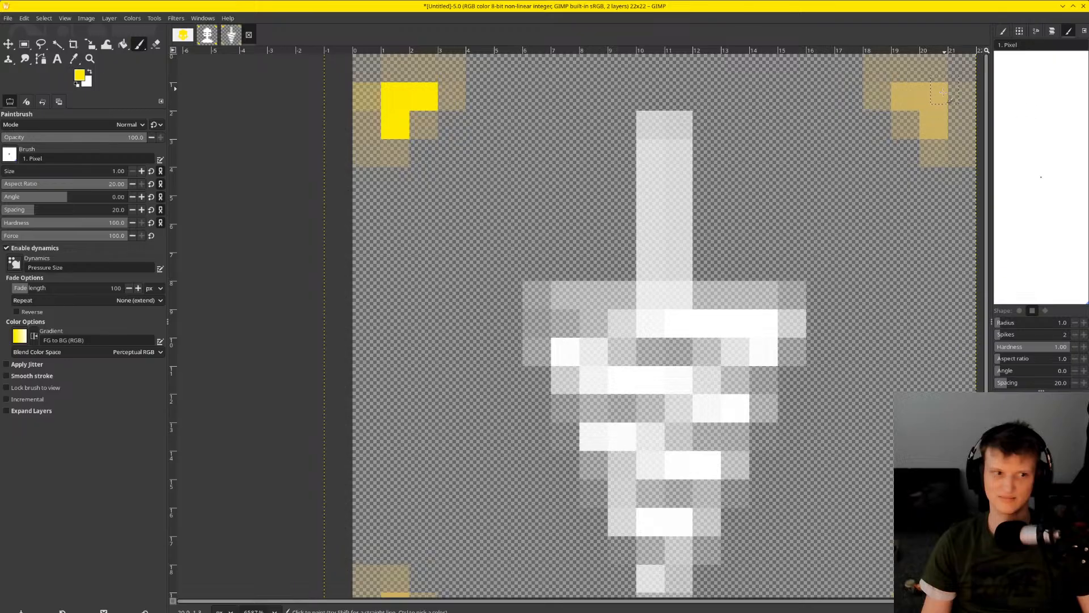
type("-")
left_click(909, 99)
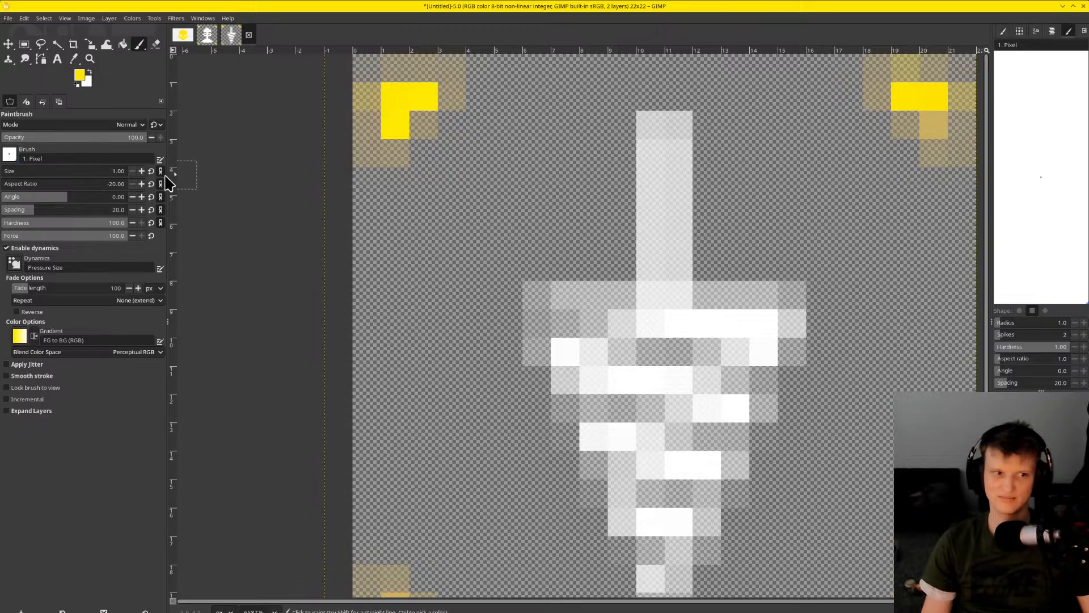
mouse_move(12, 171)
left_mouse_down()
mouse_move(140, 159)
mouse_move(1, 172)
mouse_move(44, 192)
mouse_move(141, 195)
left_mouse_up()
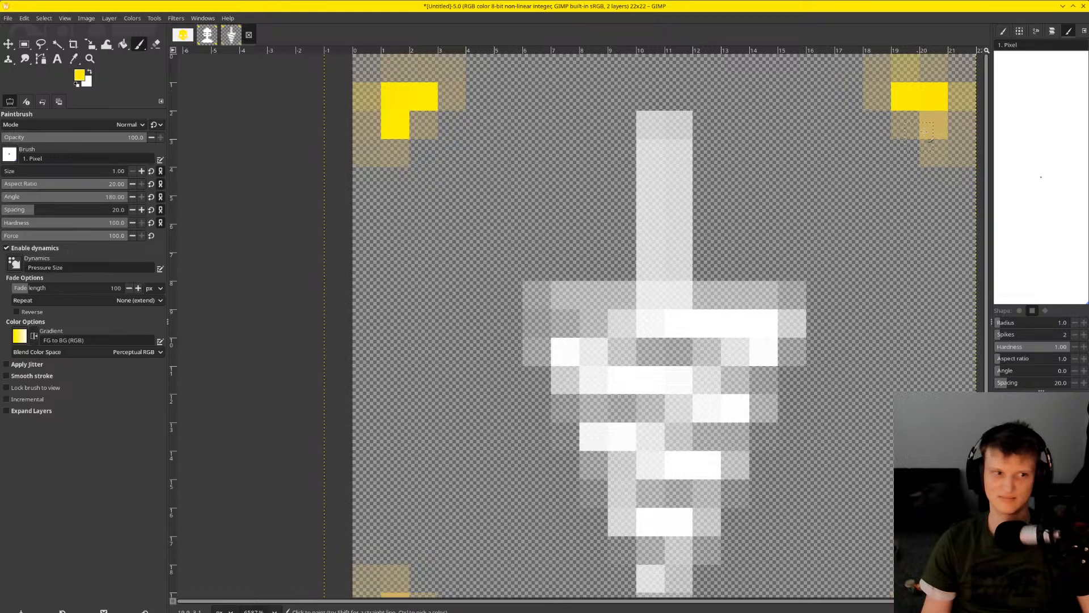
left_click(930, 123)
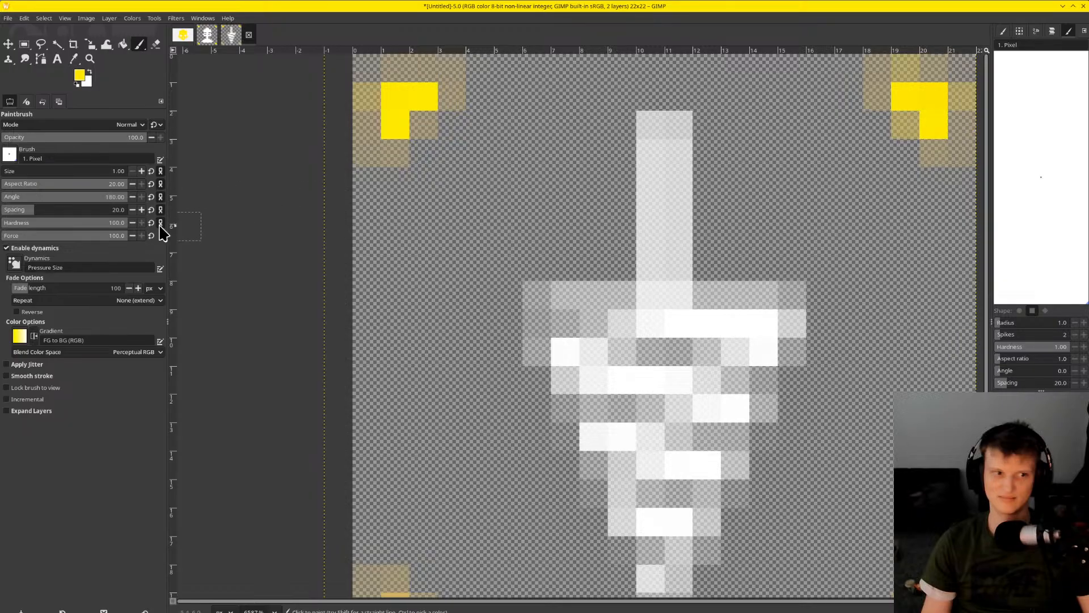
Try brush spacings of 400 and 1 with test strokes near the upper-right corner mark, and undo the strokes
left_click_drag(25, 209, 173, 214)
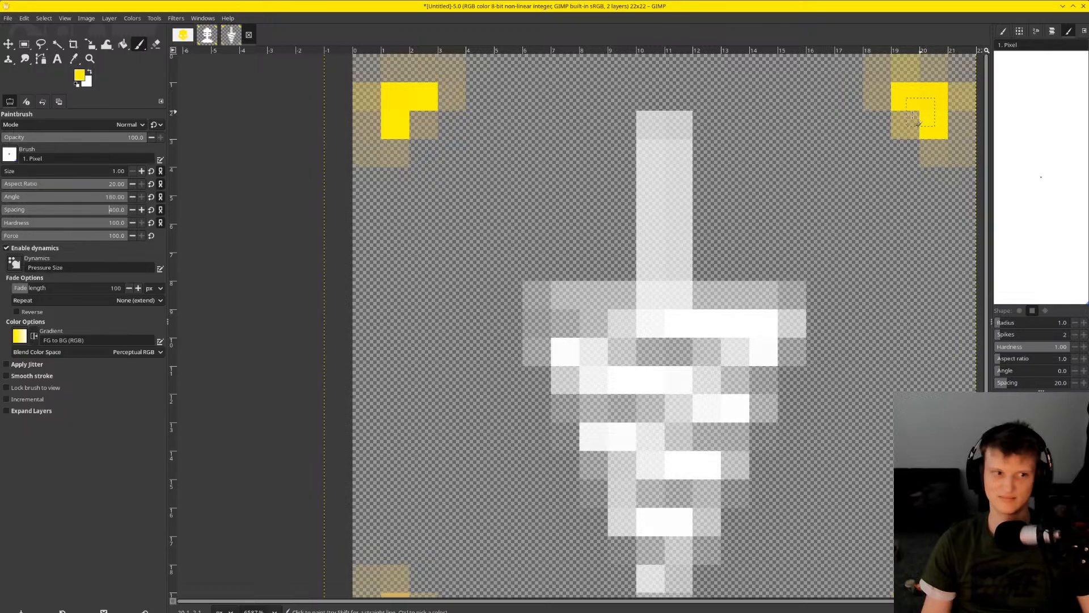
left_click(885, 137)
left_click_drag(42, 210, 0, 211)
left_click_drag(796, 195, 851, 183)
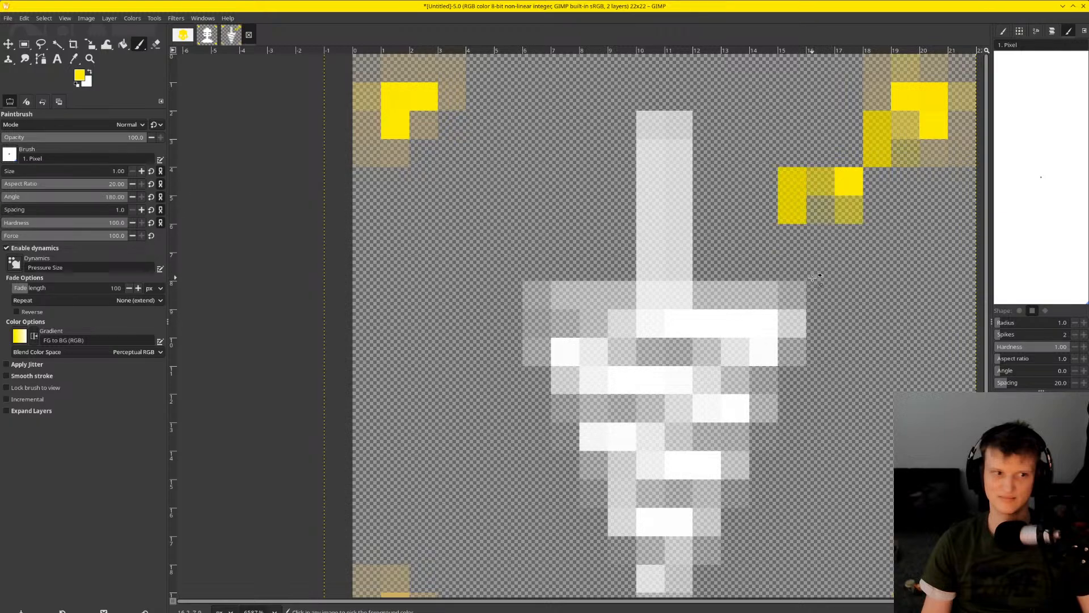
key("ctrl+z")
key("ctrl+z")
key("ctrl+z")
key("ctrl+z")
key("ctrl+z")
key("ctrl+z")
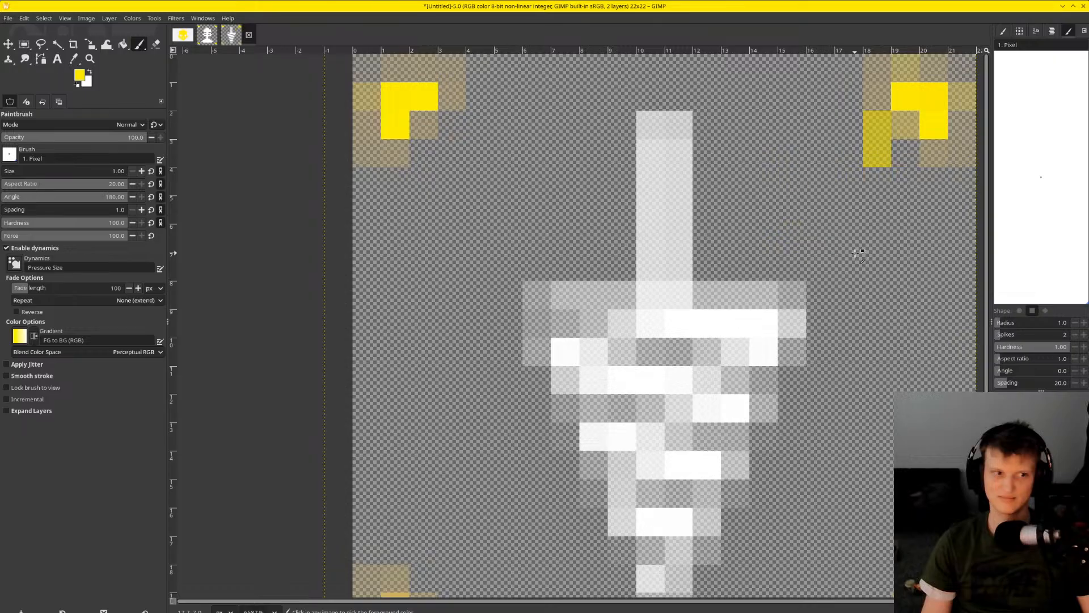
Paint the lower-right and lower-left corner marks of the drill icon solid yellow
left_click(938, 99)
scroll(934, 113, "down", 3)
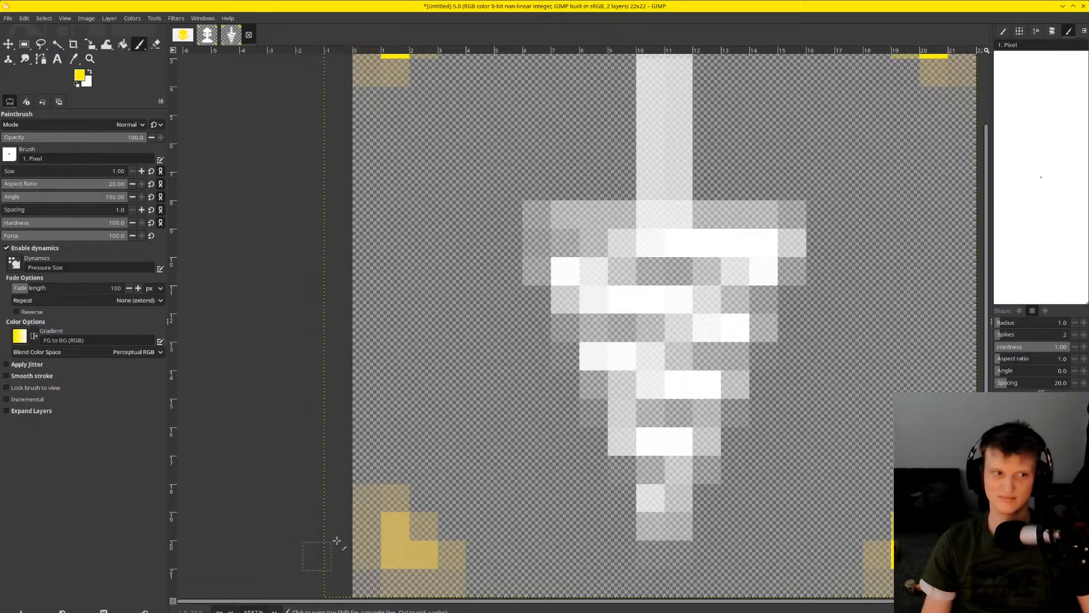
left_click(396, 531)
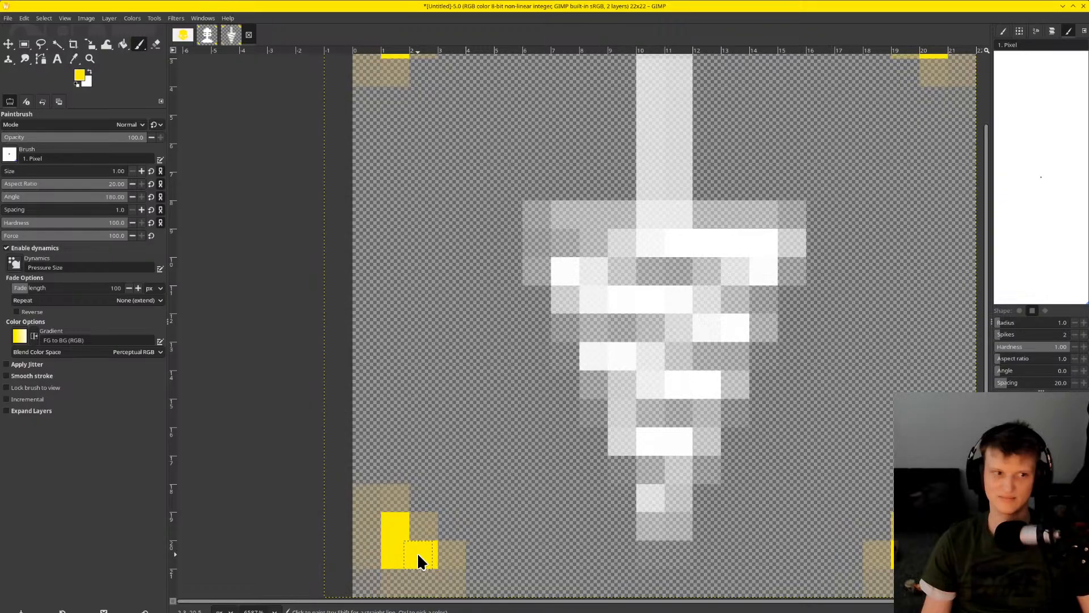
scroll(624, 397, "up", 3)
scroll(630, 386, "down", 3)
Erase the faint yellow pixels beside the upper-left corner mark with the Eraser
left_click(156, 44)
scroll(426, 184, "up", 3)
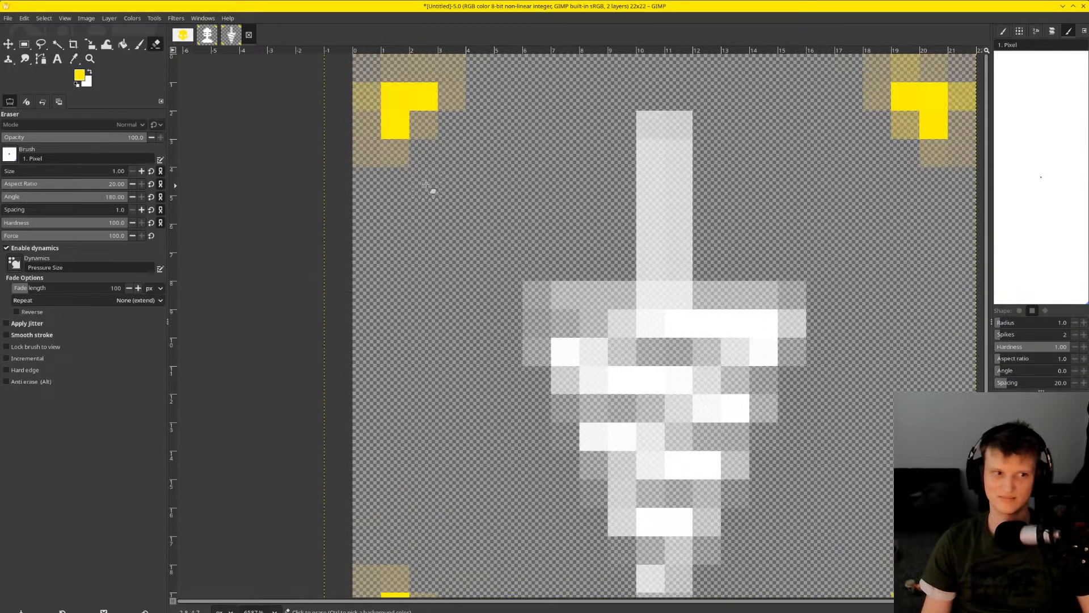
left_click(363, 118)
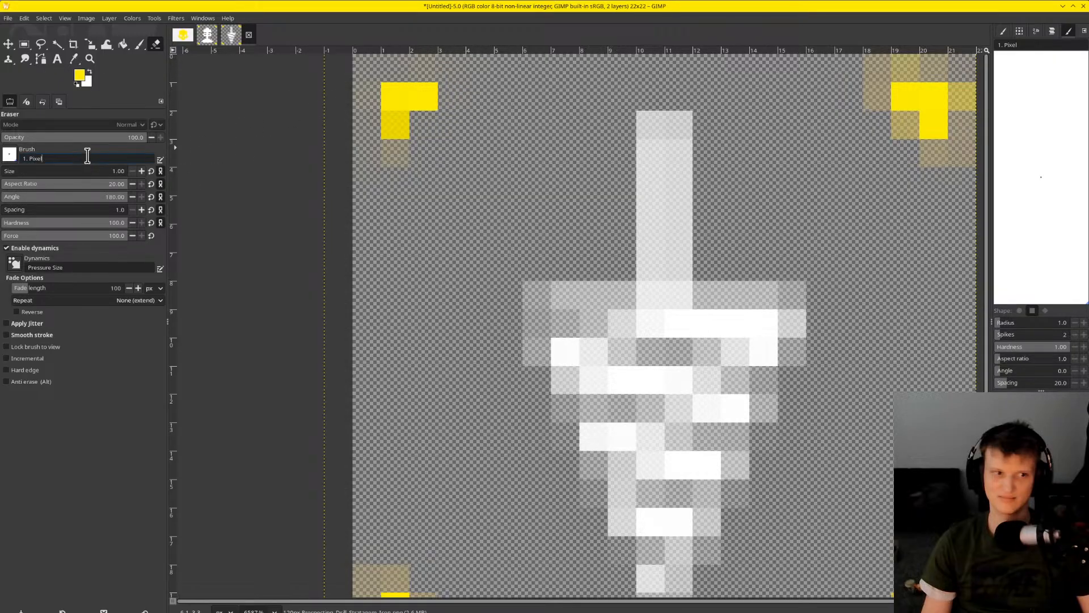
Try the 2. Block 01 brush at other sizes for the Eraser, and return to the 1. Pixel brush
left_click(14, 157)
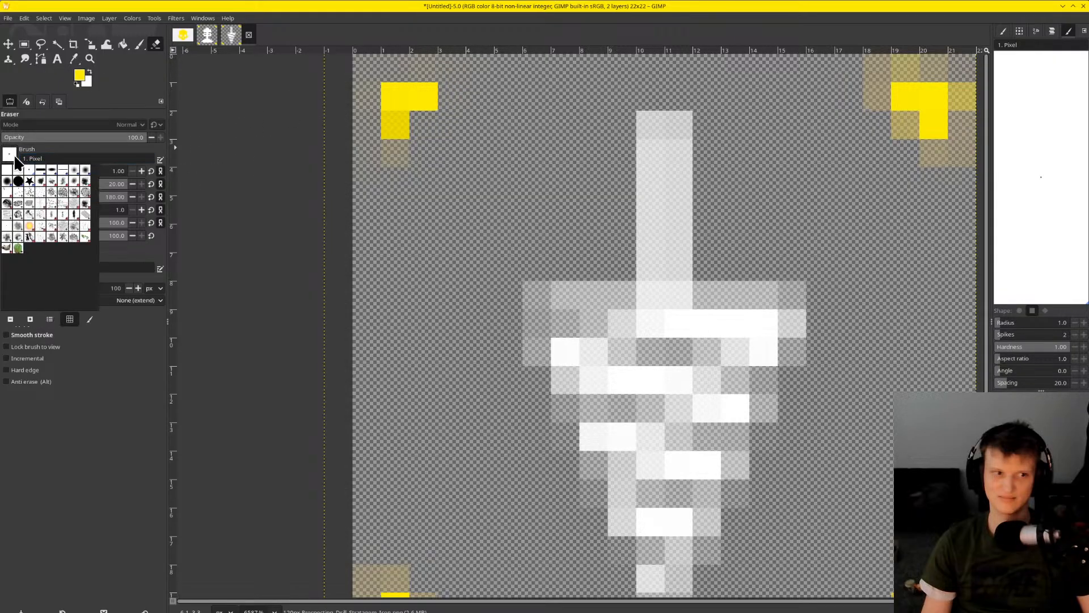
left_click(40, 171)
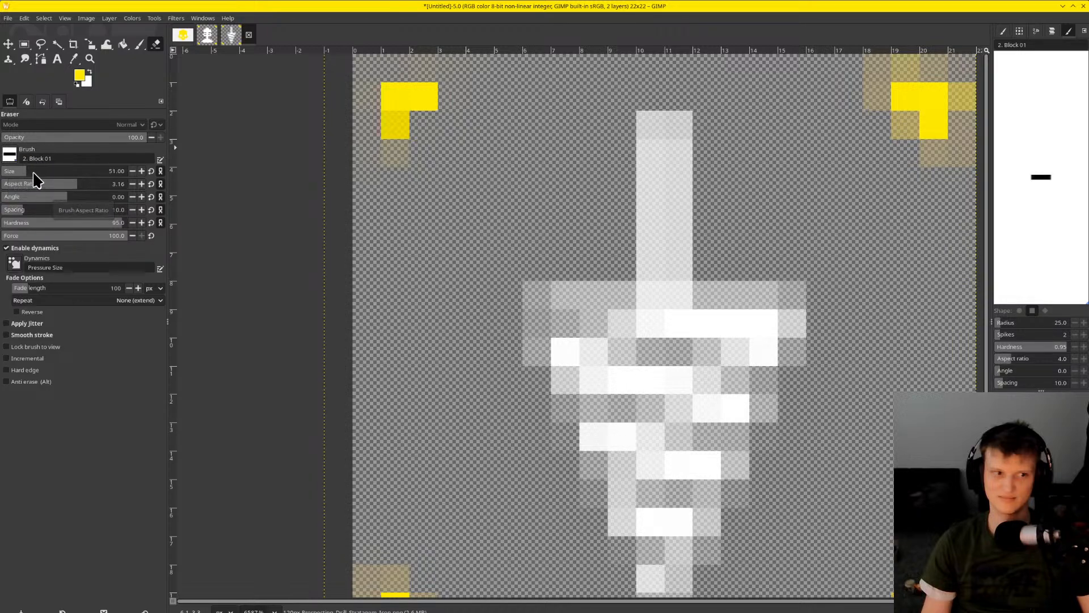
left_click_drag(5, 171, 20, 171)
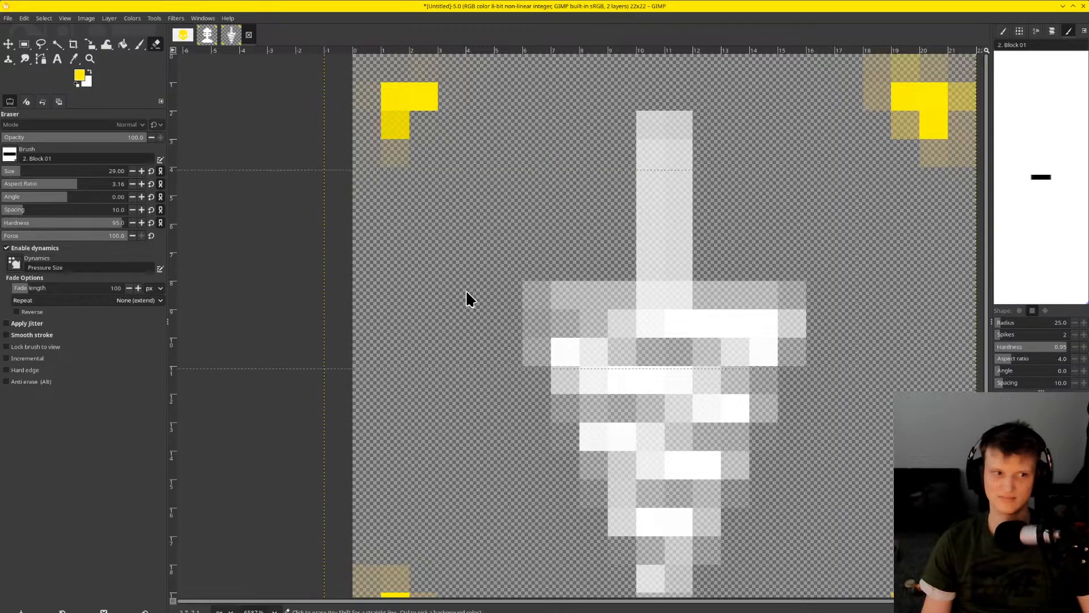
left_click(95, 171)
left_click(9, 155)
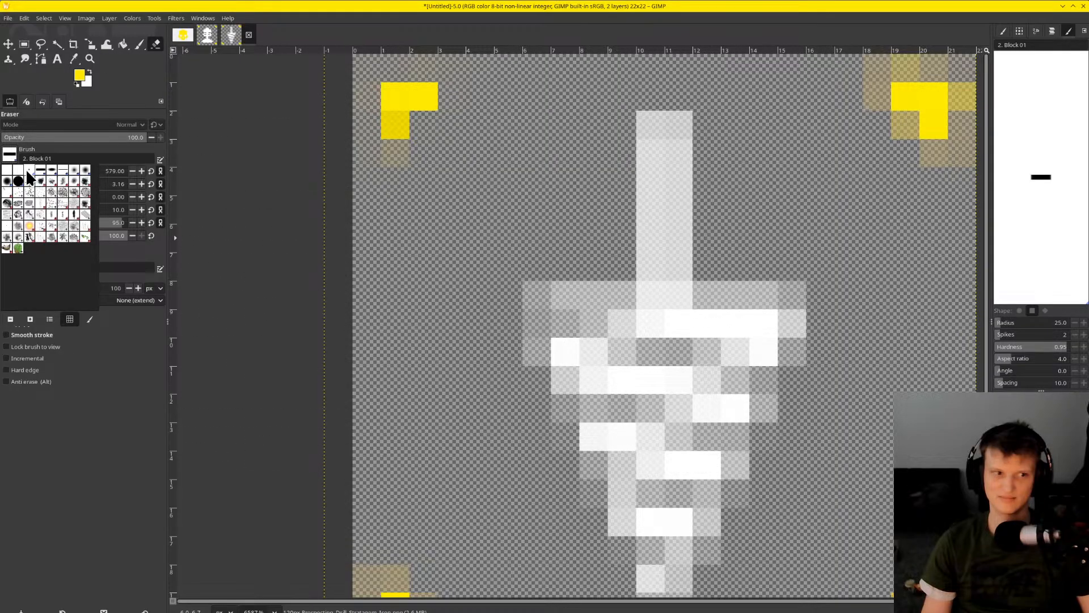
left_click(28, 171)
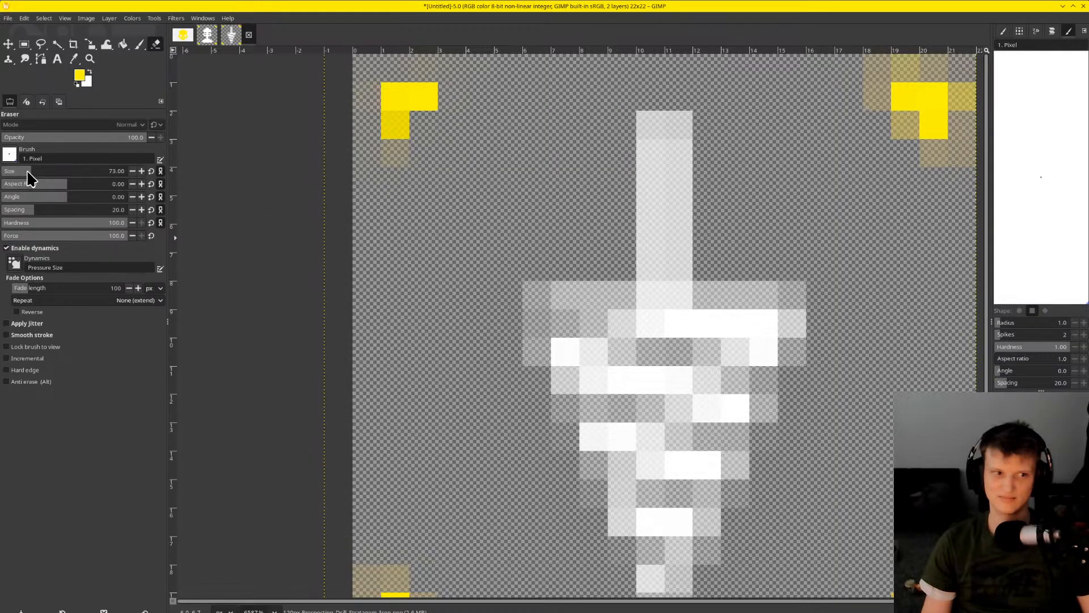
key("alt+Tab")
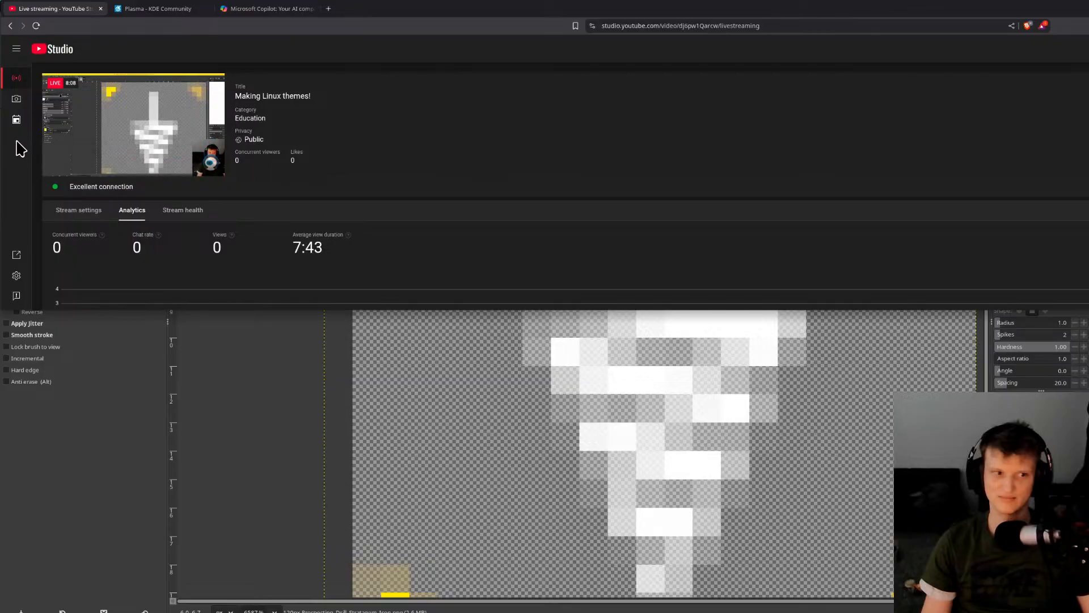
key("alt+Tab")
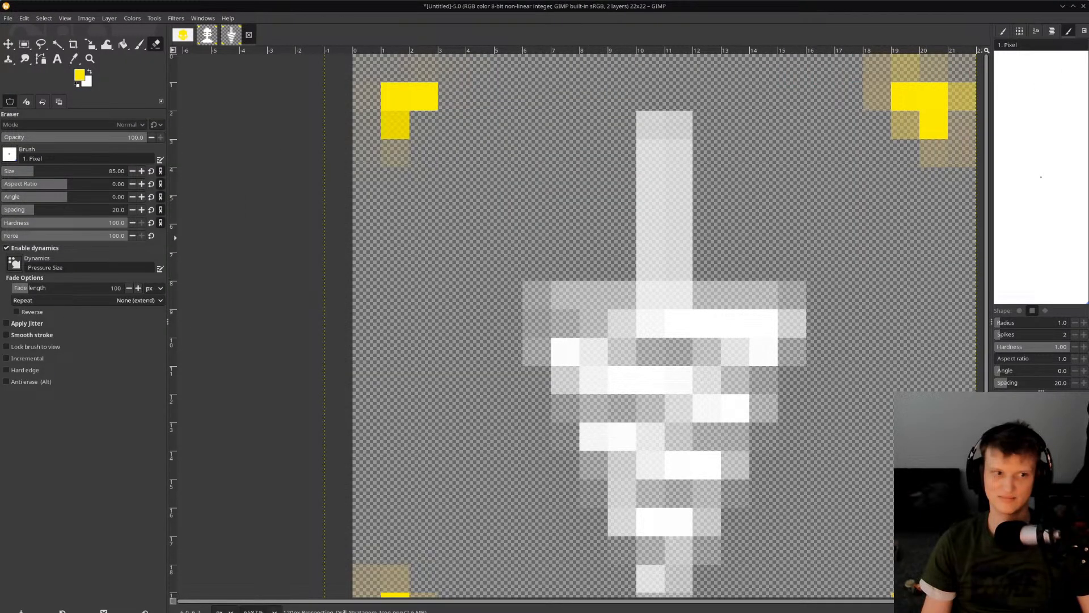
key("super+e")
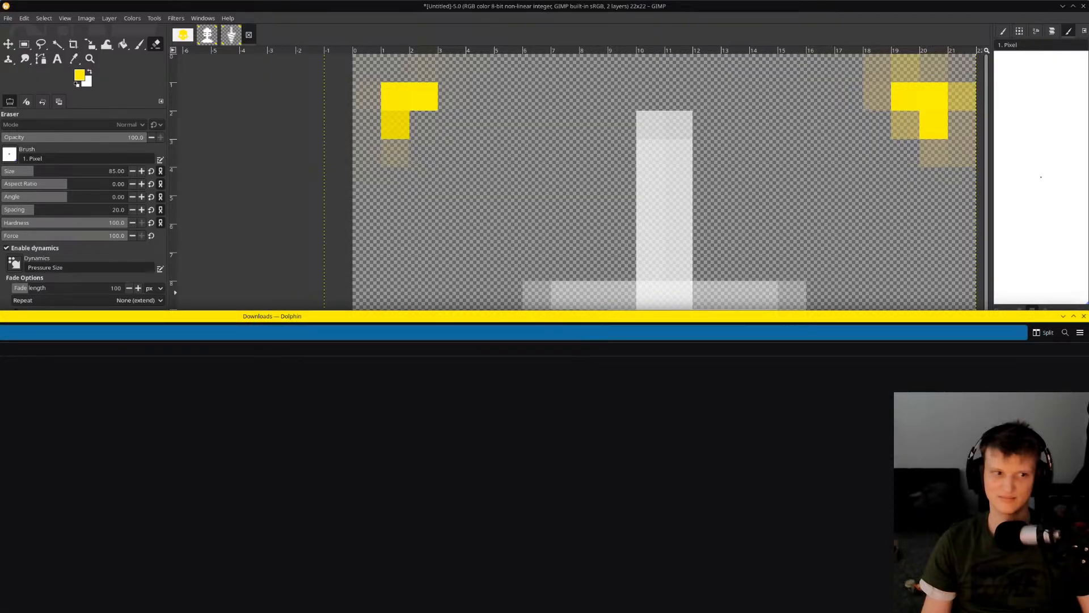
key("alt+F4")
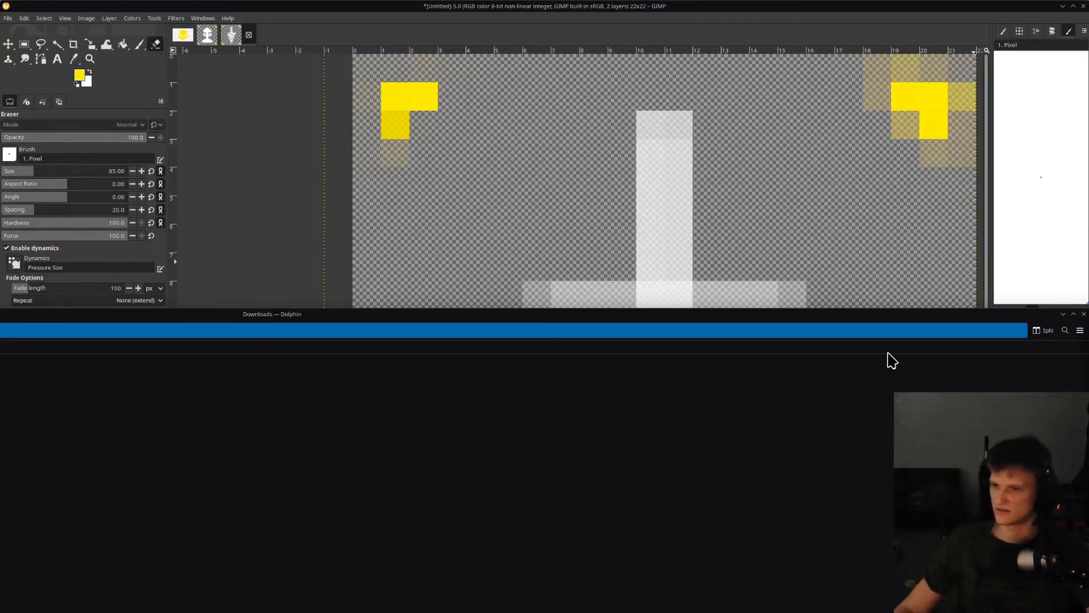
left_click(839, 426)
mouse_move(2, 313)
left_mouse_down()
mouse_move(2, 20)
mouse_move(3, 445)
mouse_move(0, 318)
left_mouse_up()
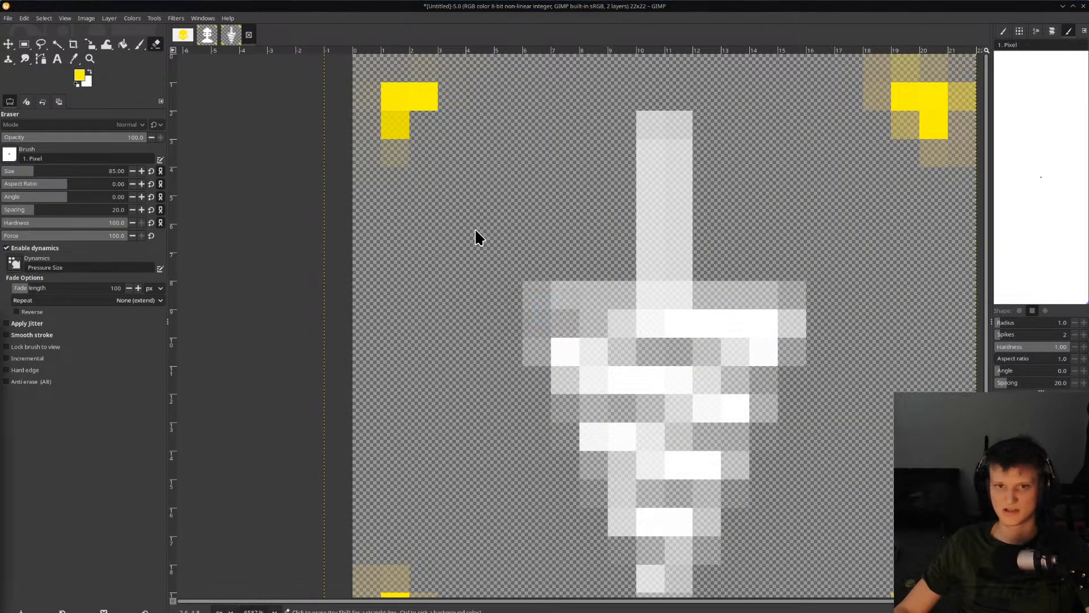
Undo an oversized erase, set the Eraser size to 1, and erase the faint pixels around both upper corner marks
left_click(398, 113)
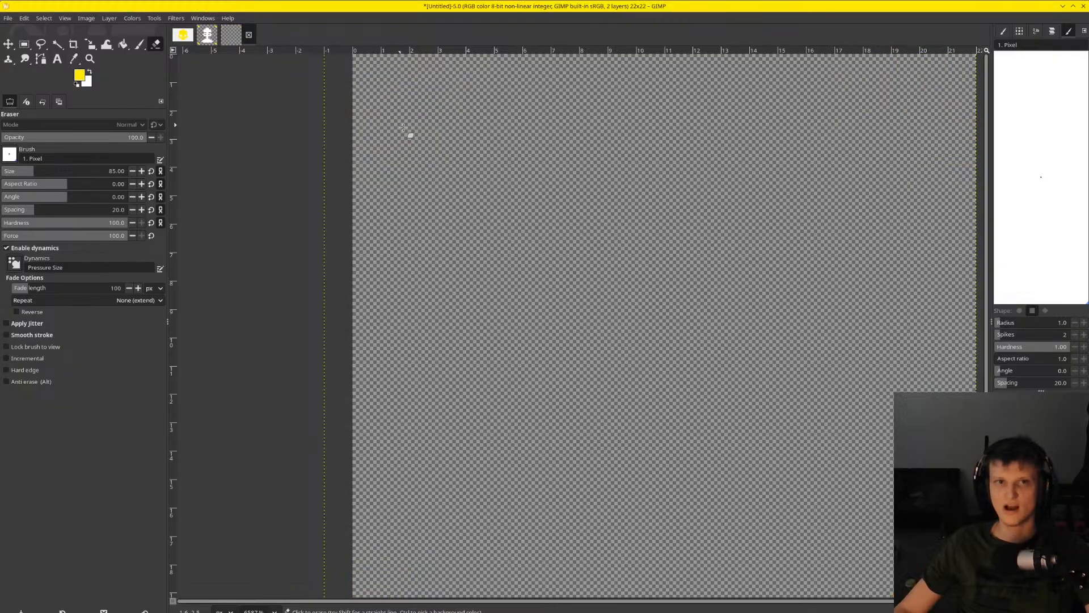
key("ctrl+z")
mouse_move(36, 174)
left_mouse_down()
mouse_move(74, 171)
mouse_move(2, 173)
left_mouse_up()
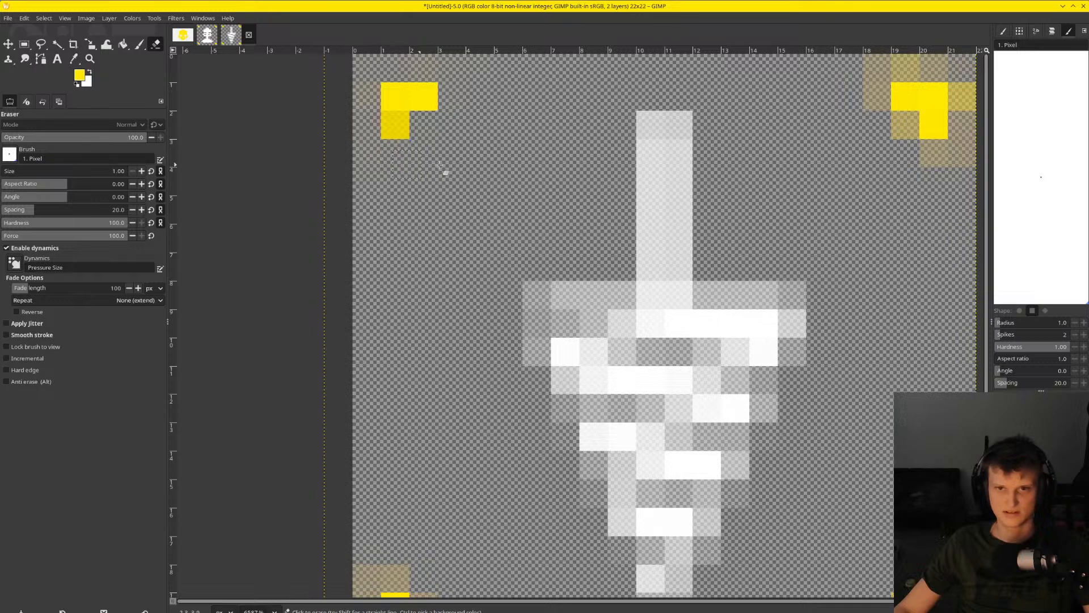
mouse_move(948, 164)
left_mouse_down()
mouse_move(985, 146)
mouse_move(969, 131)
left_mouse_up()
mouse_move(958, 66)
left_mouse_down()
mouse_move(845, 70)
mouse_move(855, 103)
mouse_move(861, 76)
left_mouse_up()
left_click(893, 130)
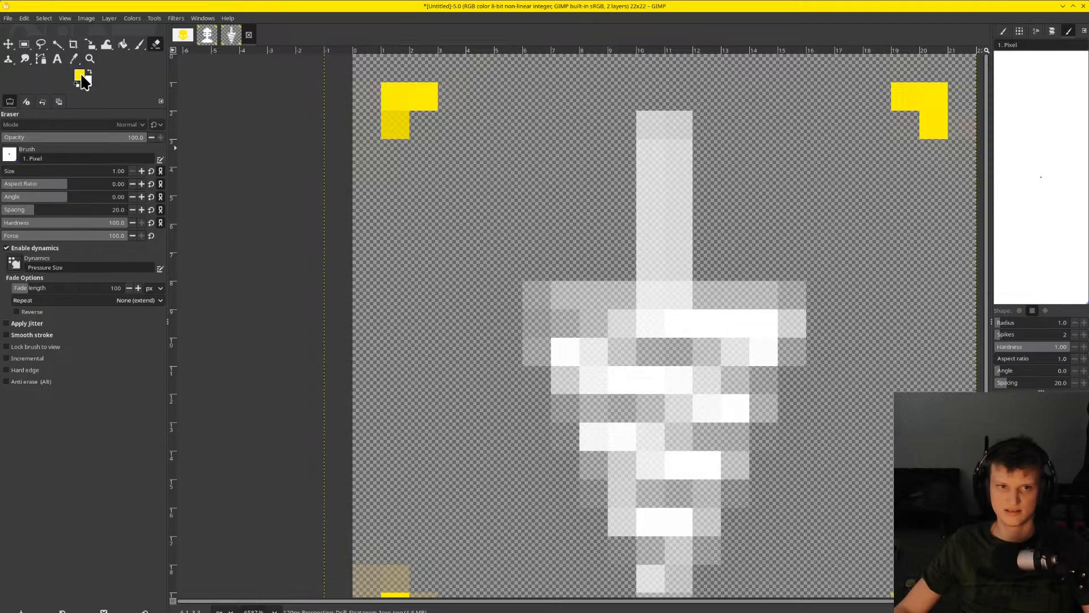
Return to the Paintbrush with the yellow foreground and repaint the lower pixel of the upper-left corner mark
left_click(81, 74)
left_click(622, 219)
left_click(139, 45)
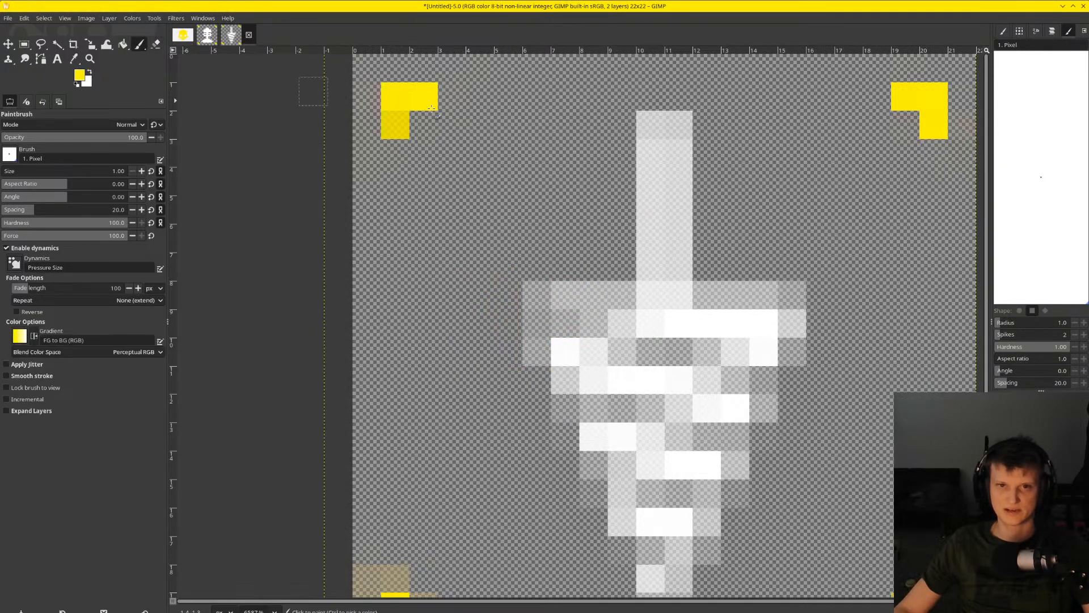
left_click(400, 125)
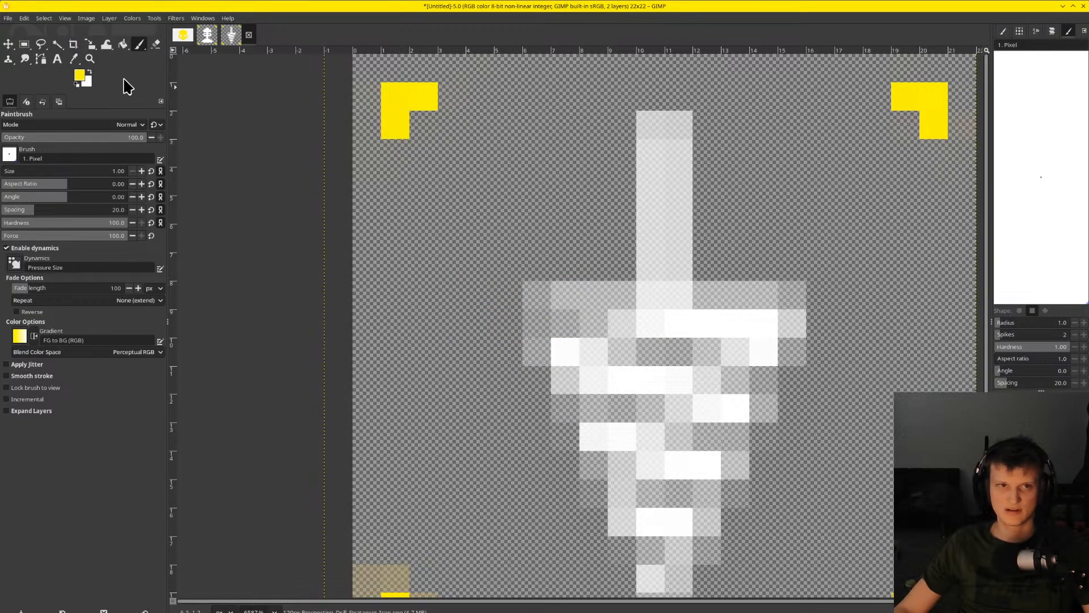
Switch to the Pencil, test a yellow pixel on the canvas's left edge, and undo it
left_click(138, 44)
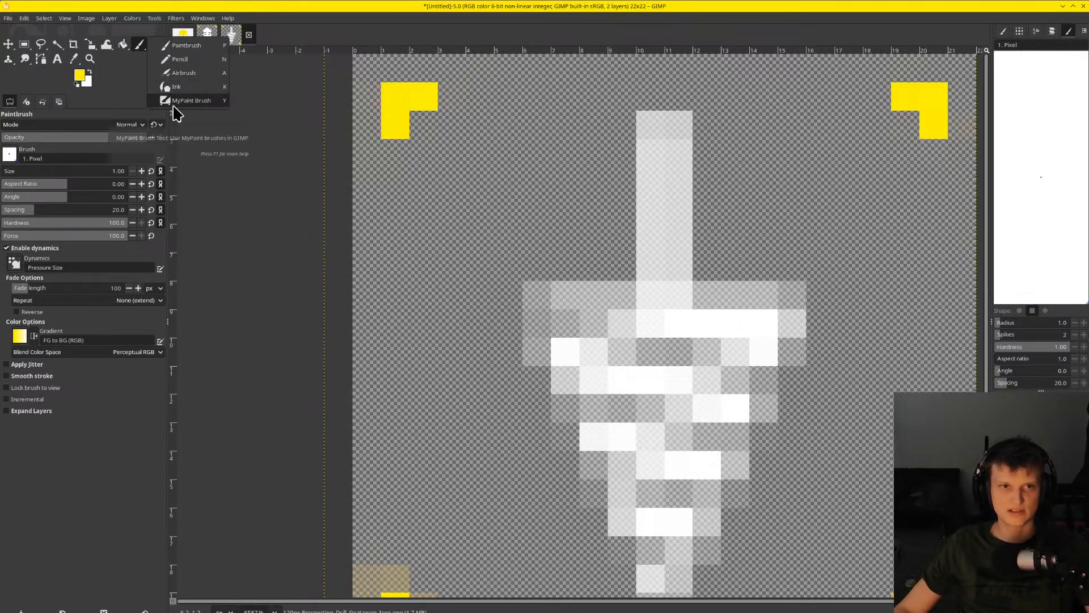
left_click(180, 59)
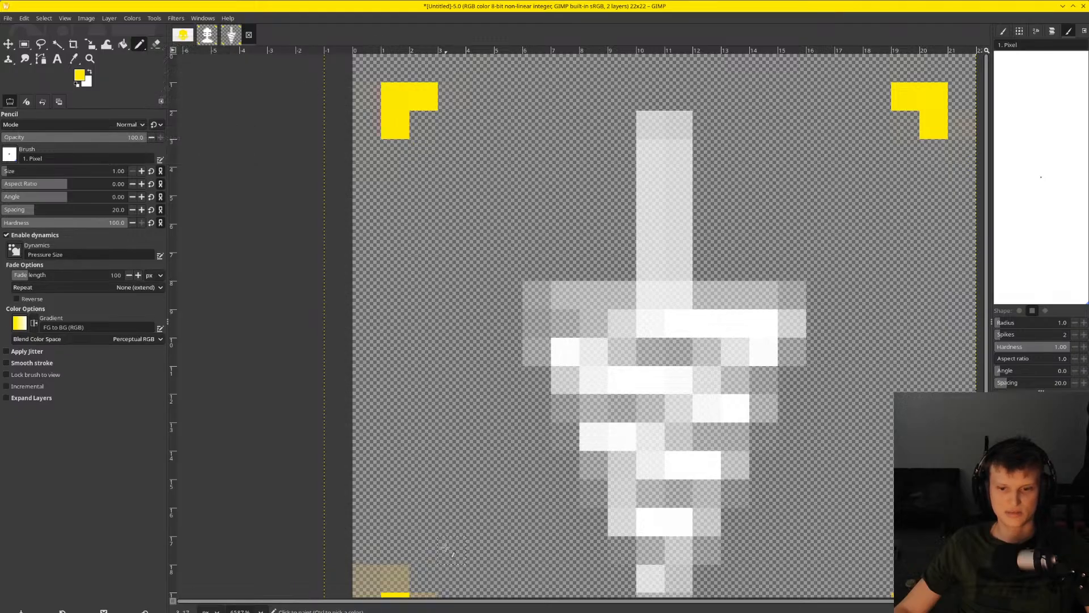
scroll(435, 473, "down", 2)
left_click(399, 534)
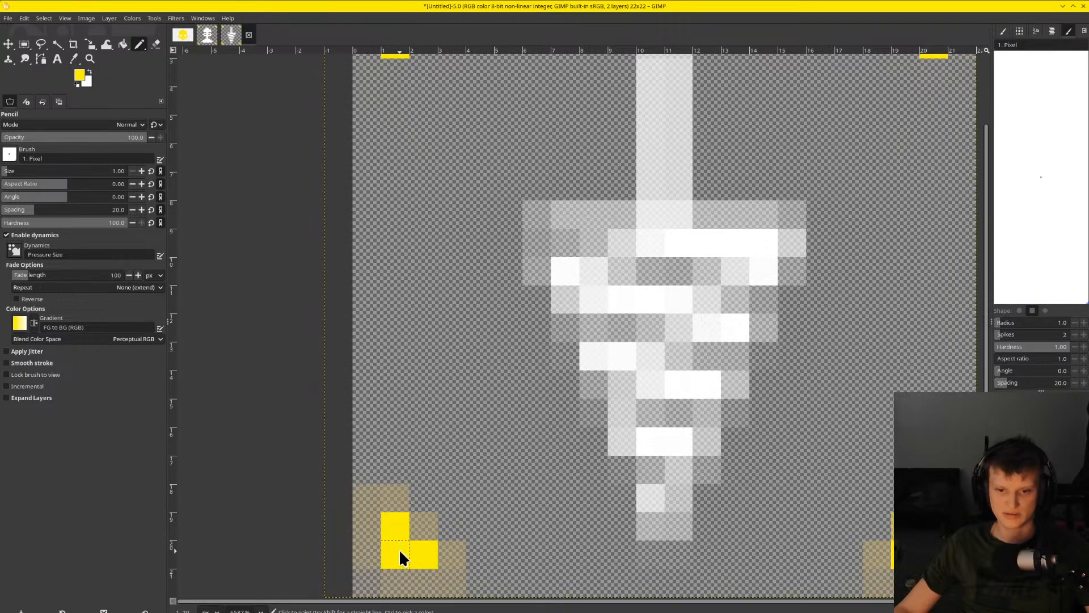
left_click(377, 331)
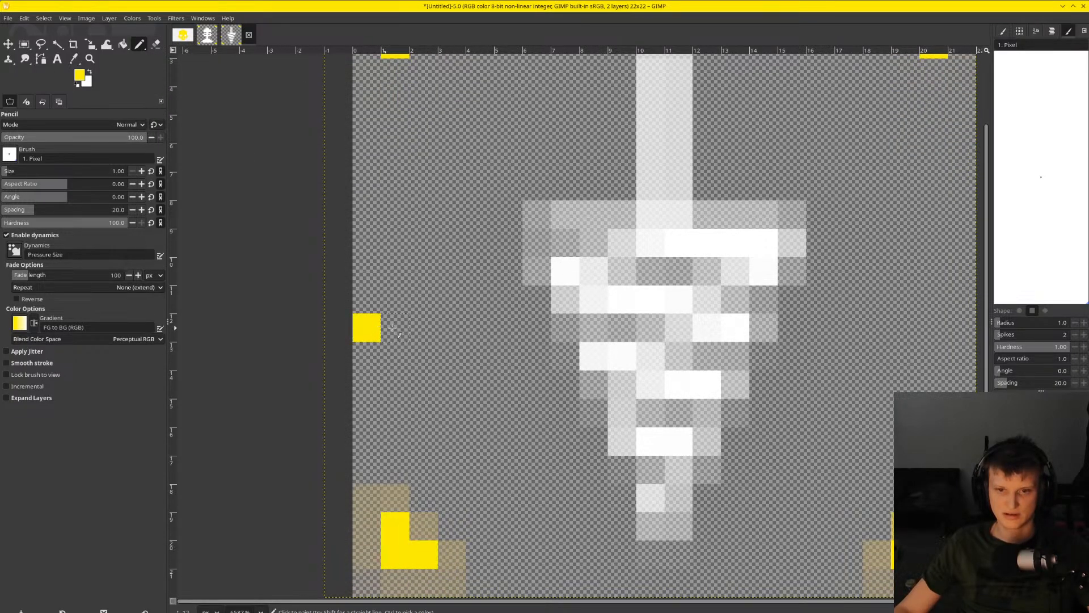
key("ctrl+z")
Erase the faint yellow pixels around the lower corner marks with the Eraser
scroll(450, 218, "up", 2)
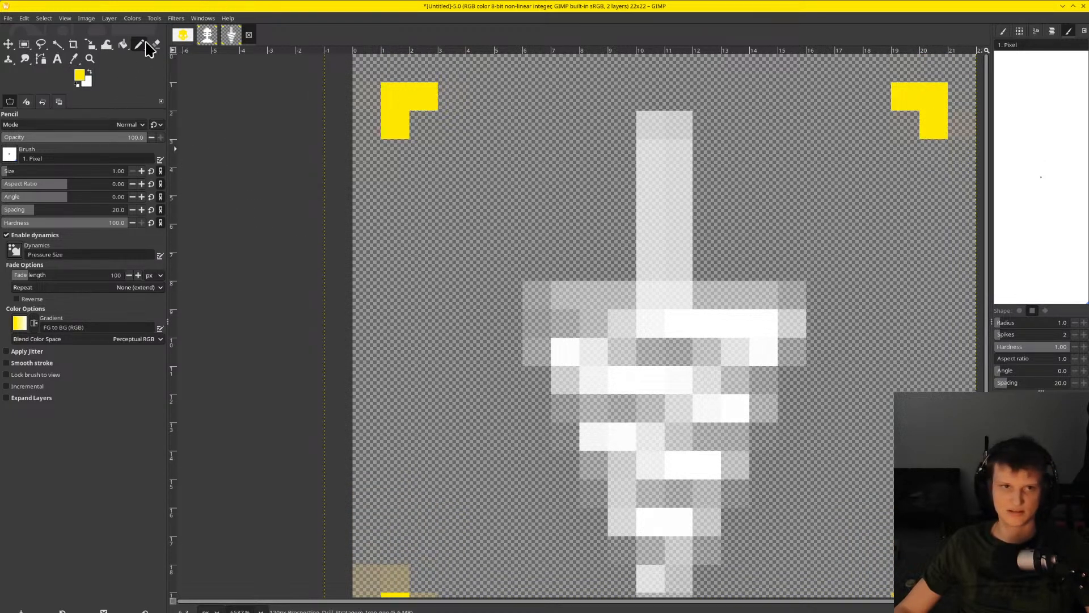
left_click(156, 44)
scroll(327, 418, "down", 2)
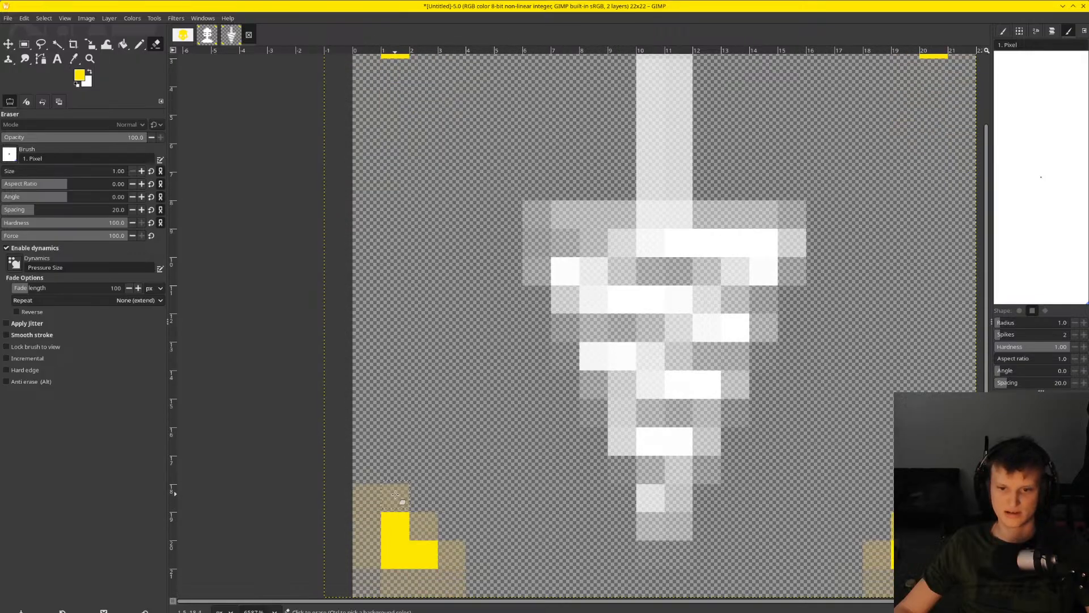
mouse_move(362, 512)
left_mouse_down()
mouse_move(372, 594)
mouse_move(447, 588)
mouse_move(465, 556)
left_mouse_up()
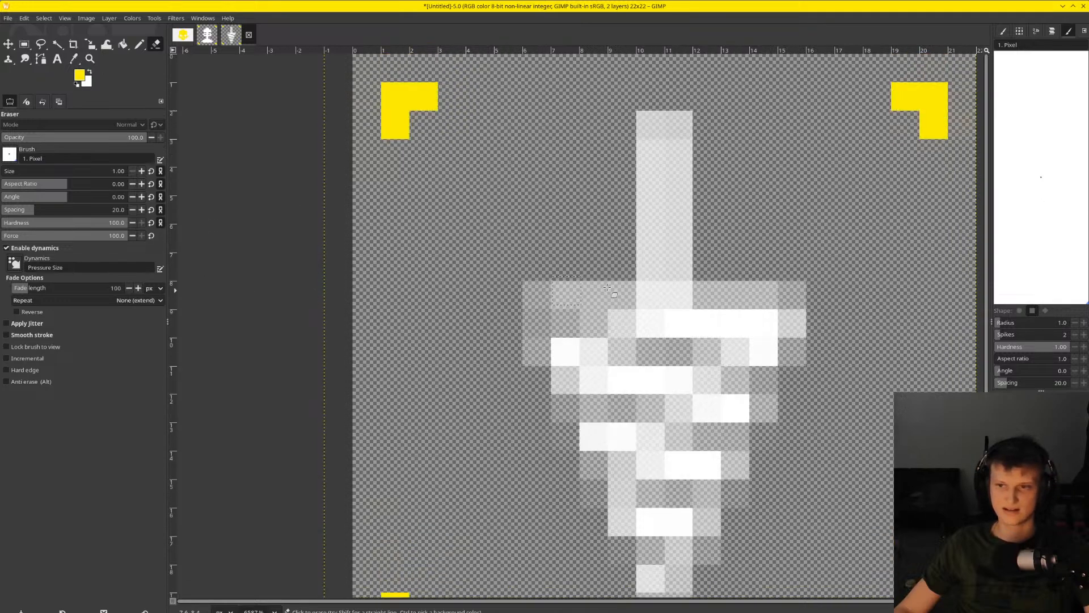
Swap the foreground to white and paint the drill's shaft, crossbar and upper thread rows solid white with the Pencil
left_click(89, 72)
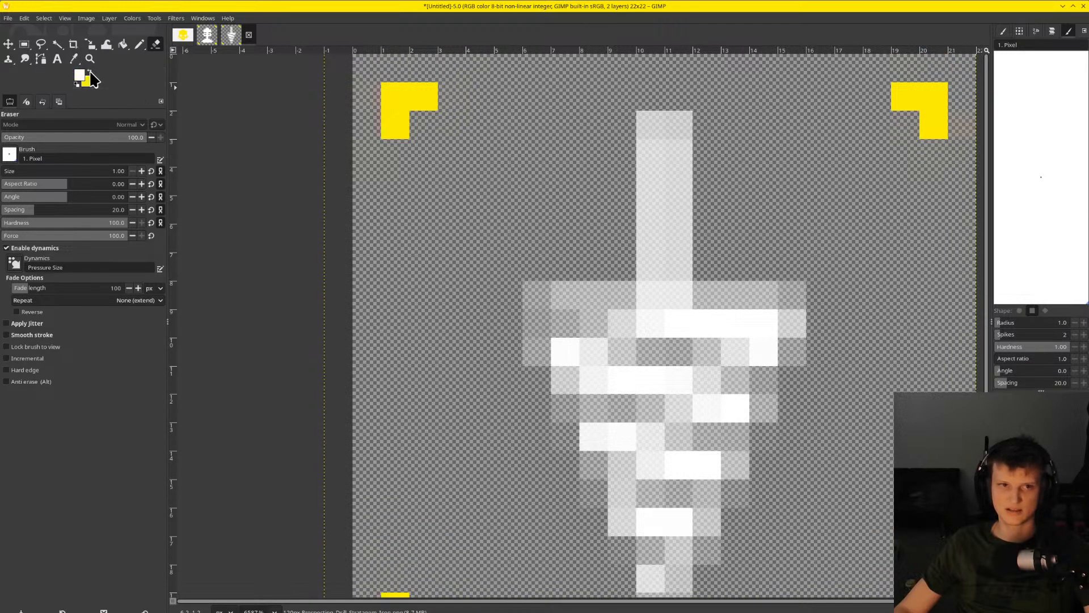
left_click(139, 44)
left_click(679, 153)
left_click_drag(650, 153, 659, 135)
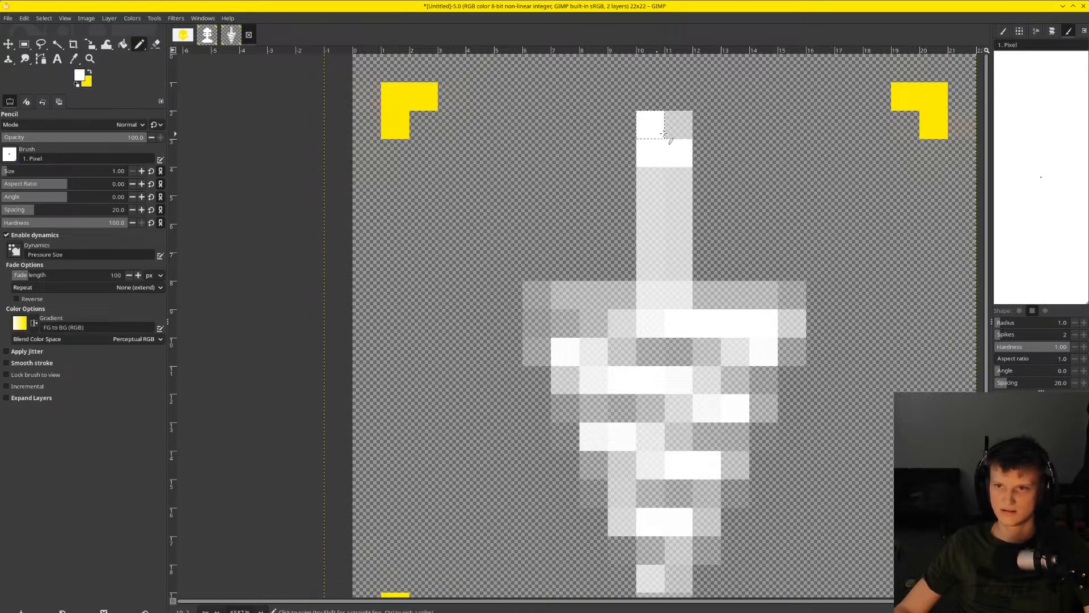
left_click(678, 126)
left_click_drag(656, 246, 668, 272)
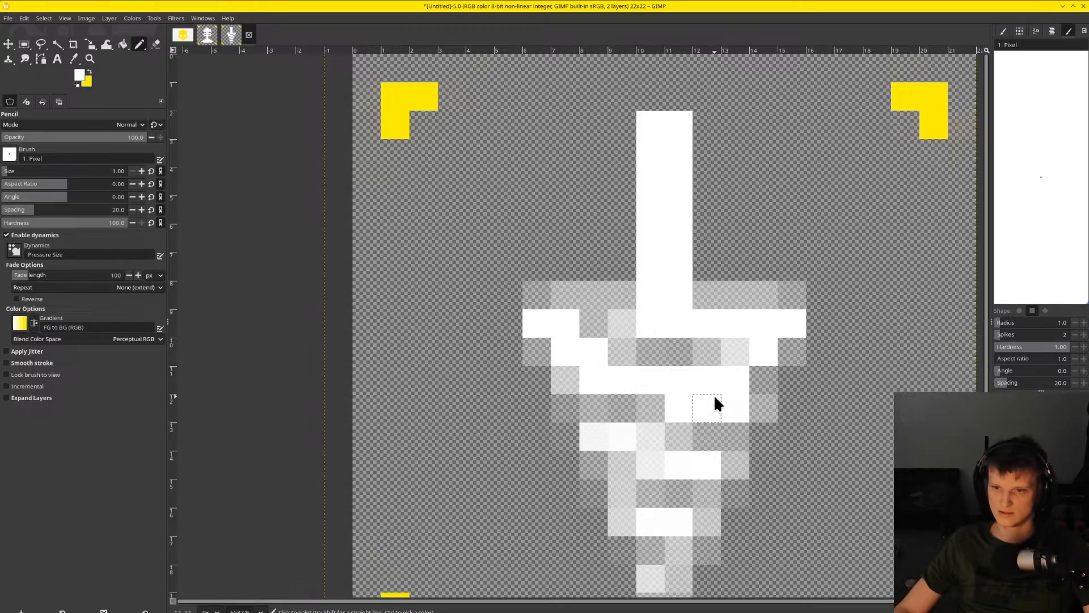
left_click(760, 407)
Erase the gray pixels above and below the drill's crossbar and along the outer edges of the upper threads
left_click(156, 43)
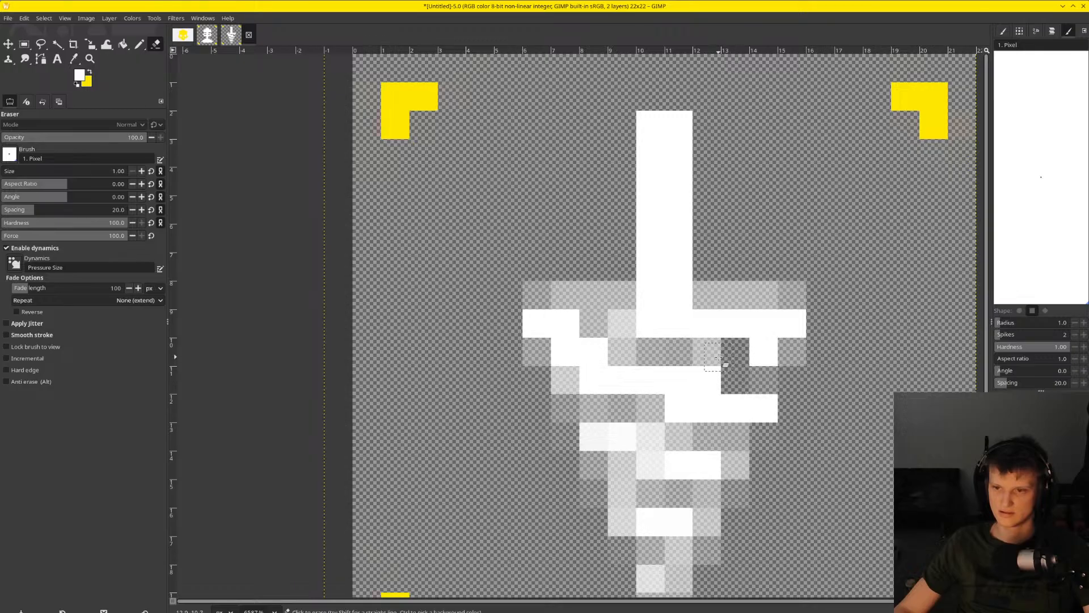
mouse_move(704, 354)
left_mouse_down()
mouse_move(687, 374)
mouse_move(643, 352)
left_mouse_up()
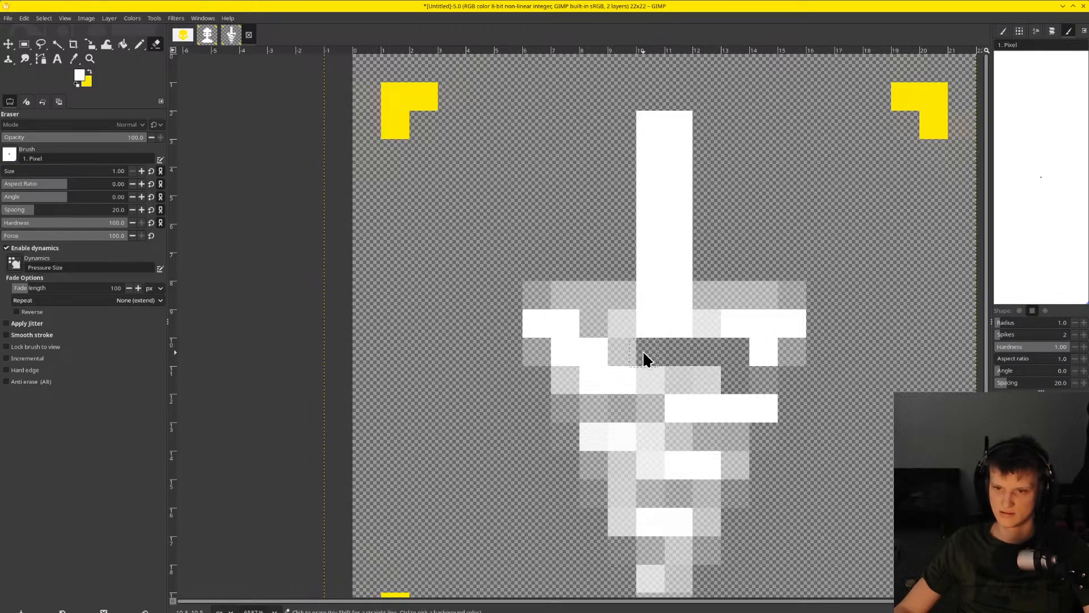
left_click_drag(608, 300, 533, 290)
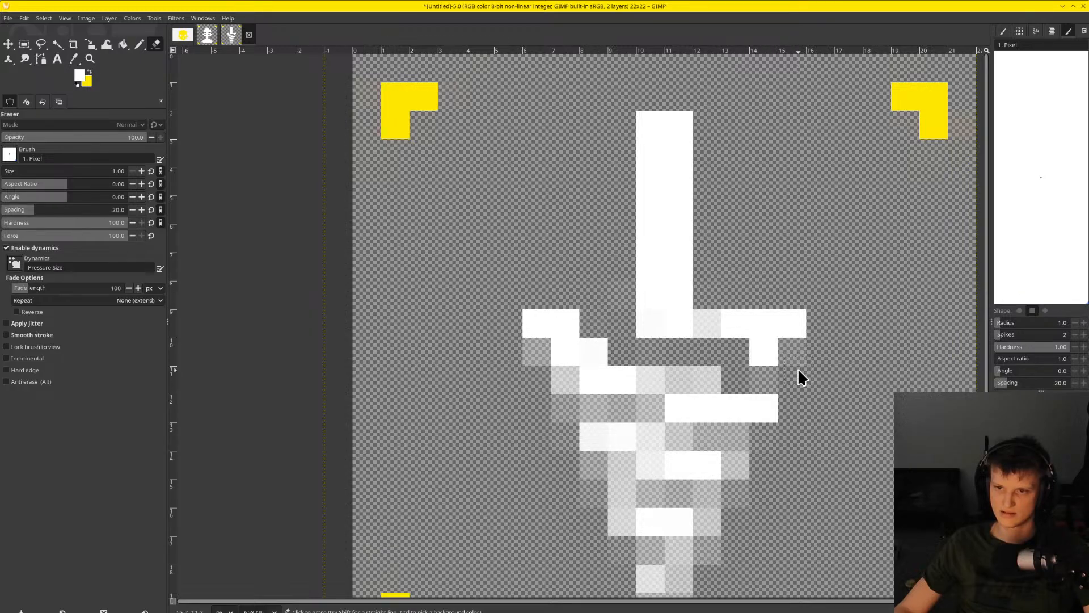
left_click_drag(564, 353, 526, 363)
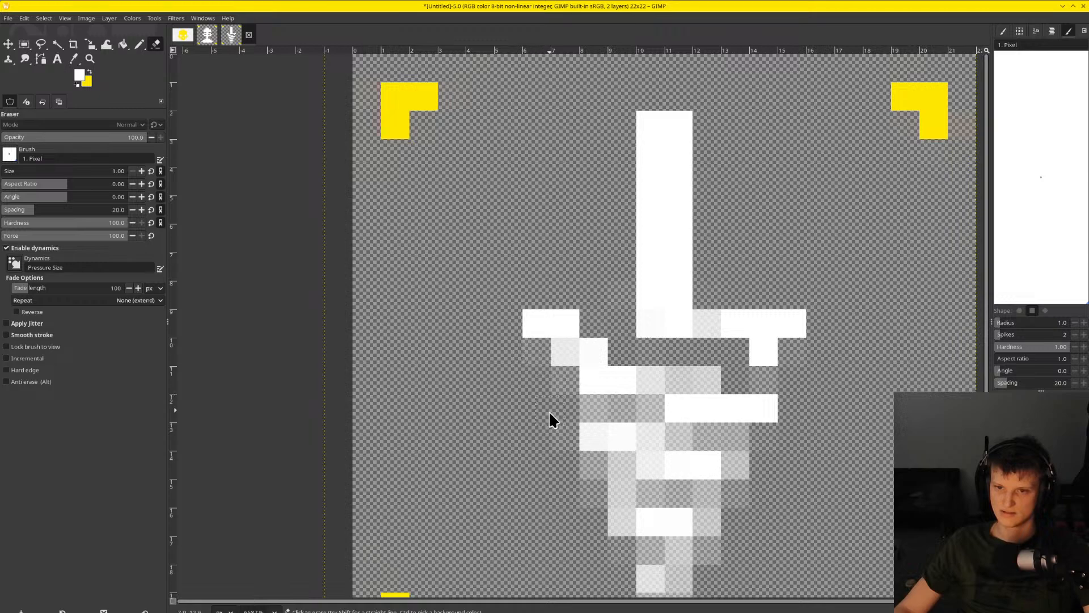
Erase the gray pixels between the middle thread rows and beside the lower threads on both sides
left_click(591, 407)
left_click(637, 408)
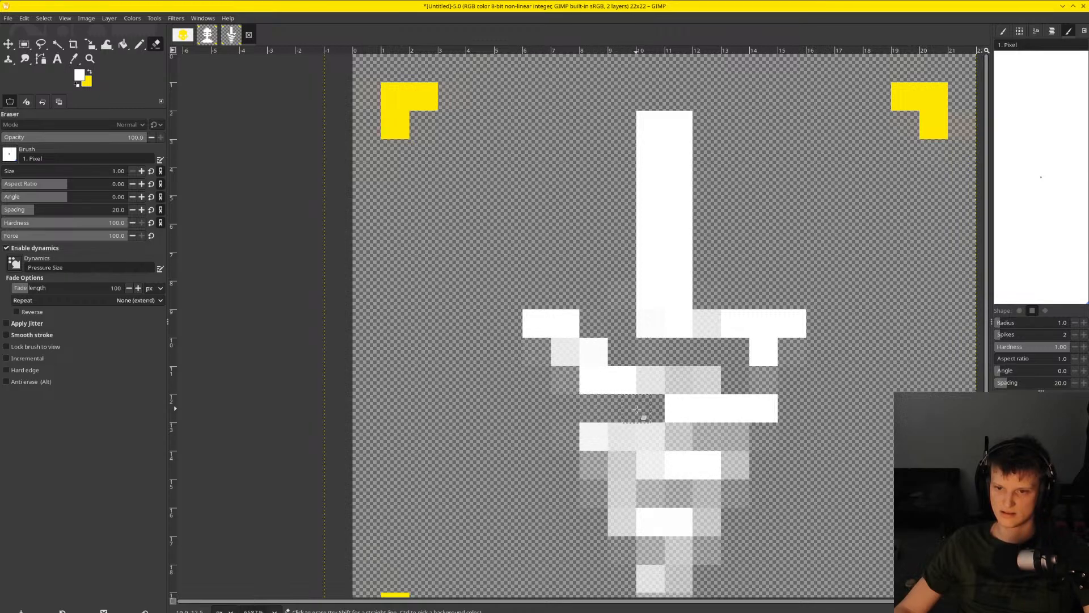
mouse_move(700, 446)
left_mouse_down()
mouse_move(715, 461)
mouse_move(739, 446)
left_mouse_up()
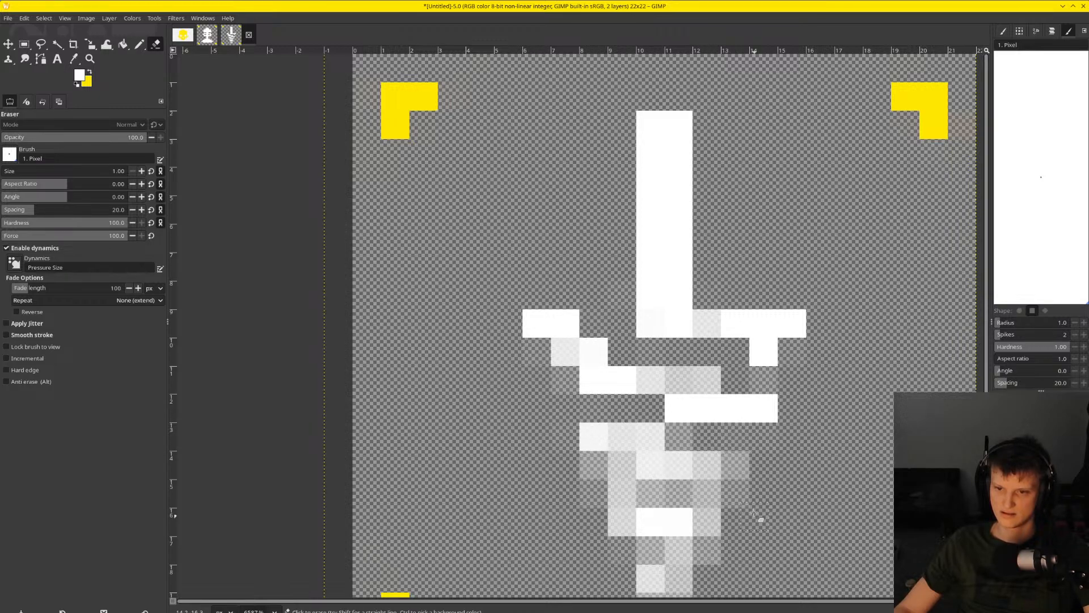
left_click_drag(602, 489, 600, 484)
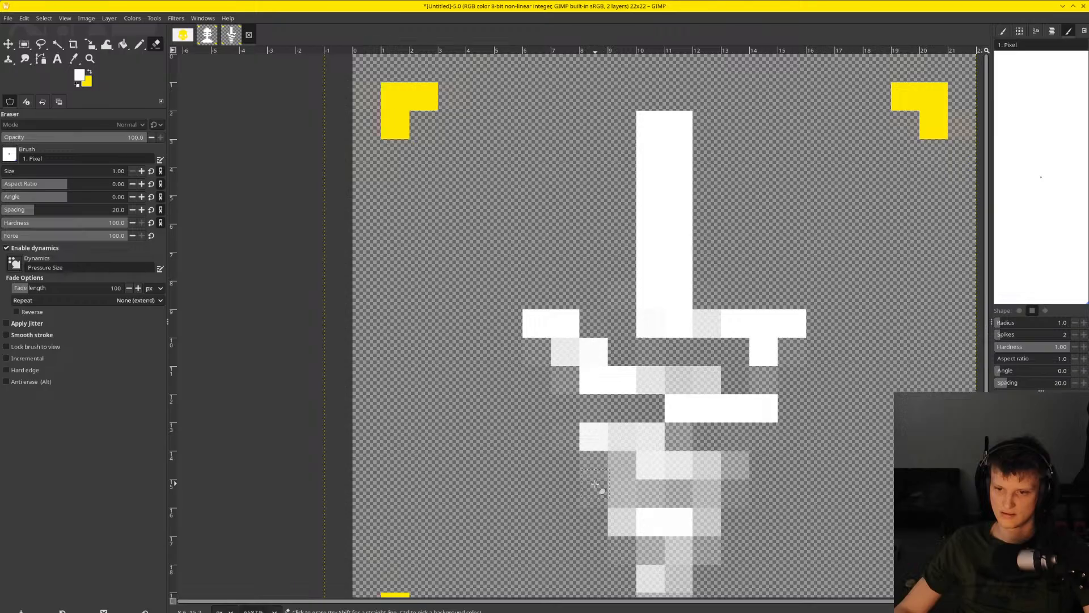
Return to the Pencil, repaint the upper thread pixels white, and extend the crossbar one pixel left of the shaft
left_click(142, 46)
left_click(565, 351)
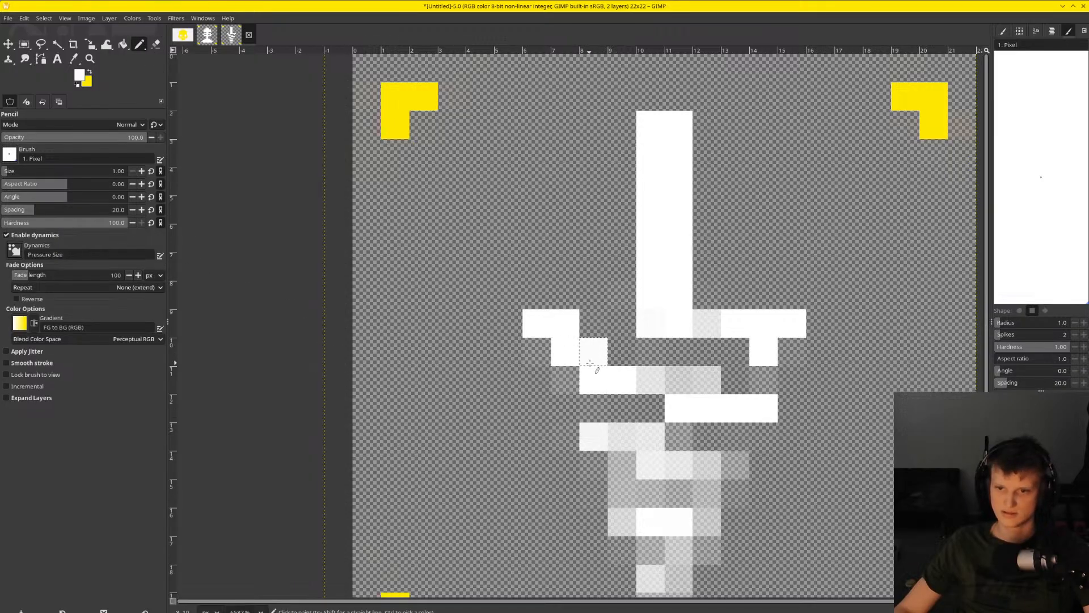
left_click(697, 380)
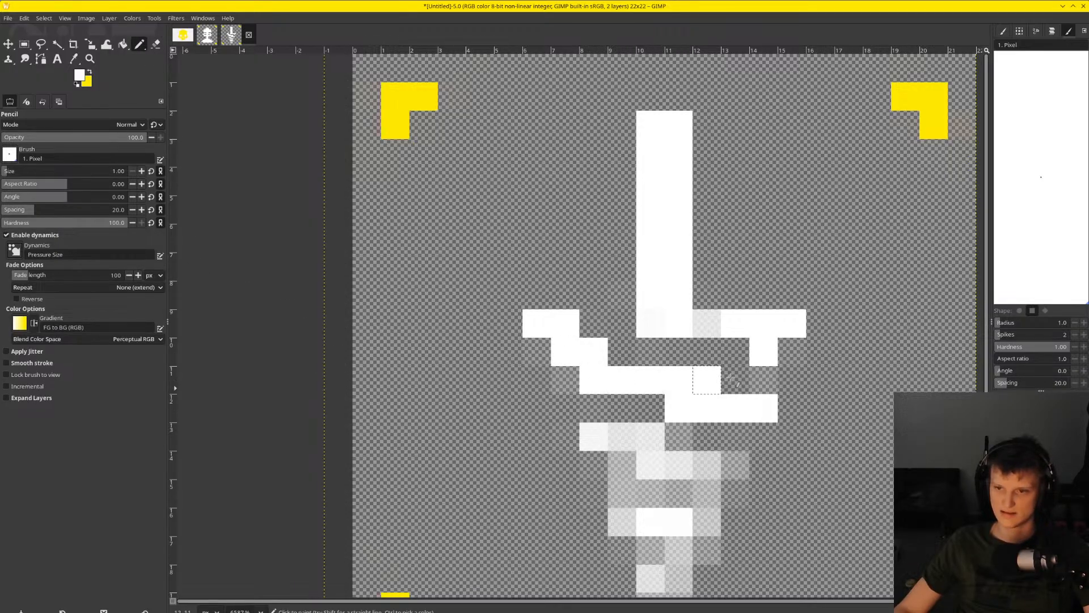
left_click(707, 323)
scroll(650, 348, "down", 3)
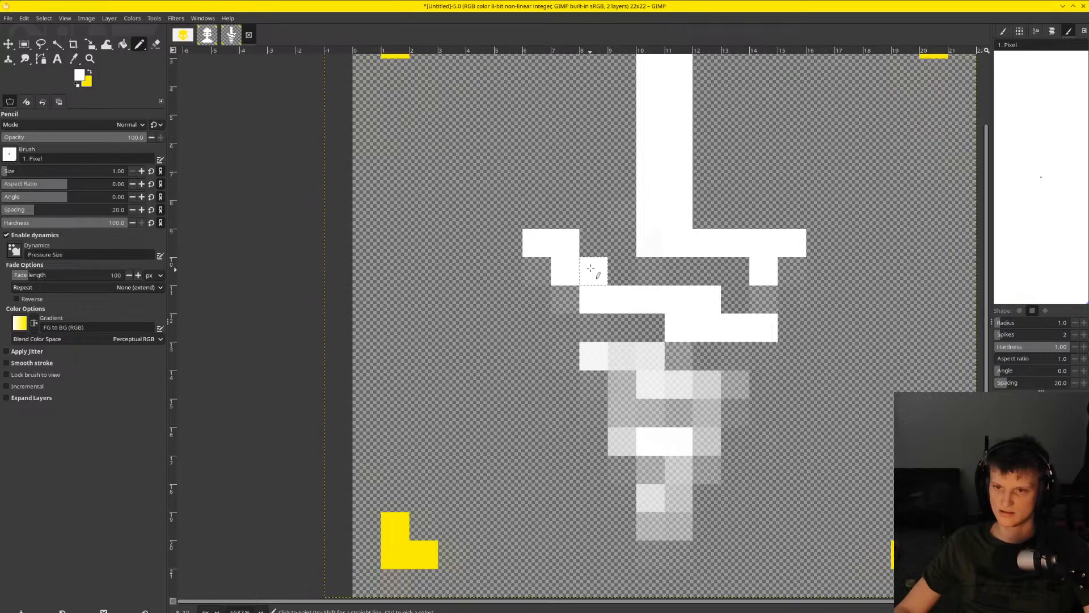
left_click(632, 245)
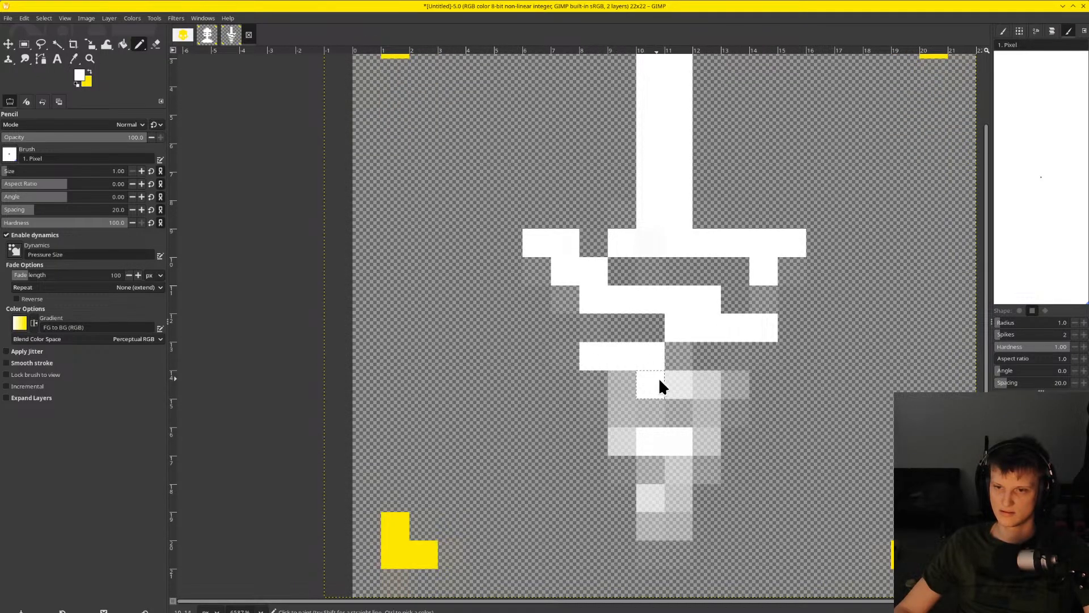
Paint the drill's lower thread rows and two-pixel-wide tip solid white
left_click_drag(714, 384, 737, 384)
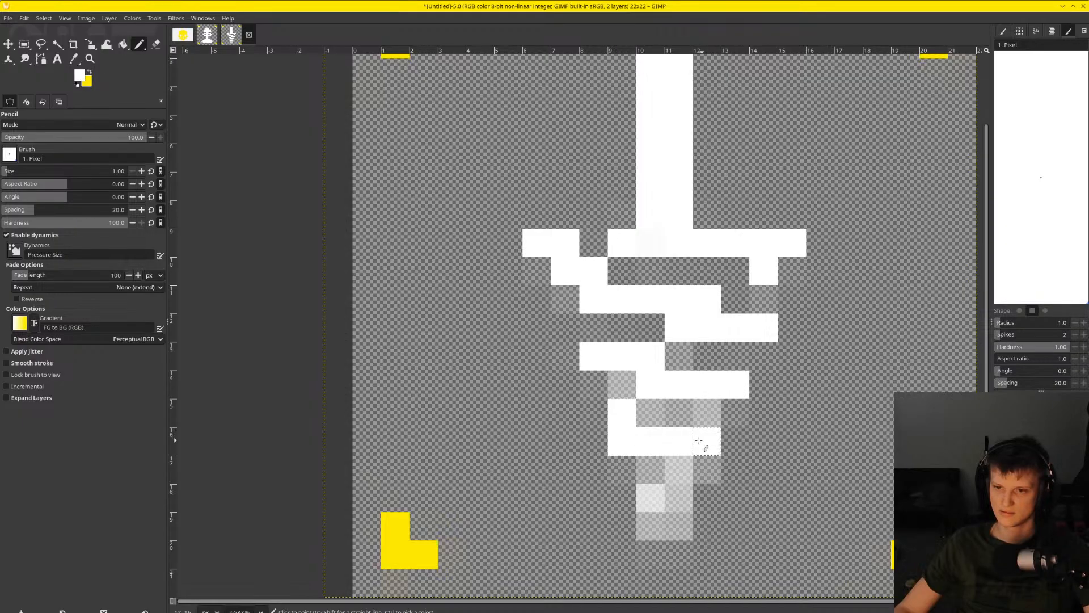
left_click_drag(702, 441, 684, 471)
left_click(652, 499)
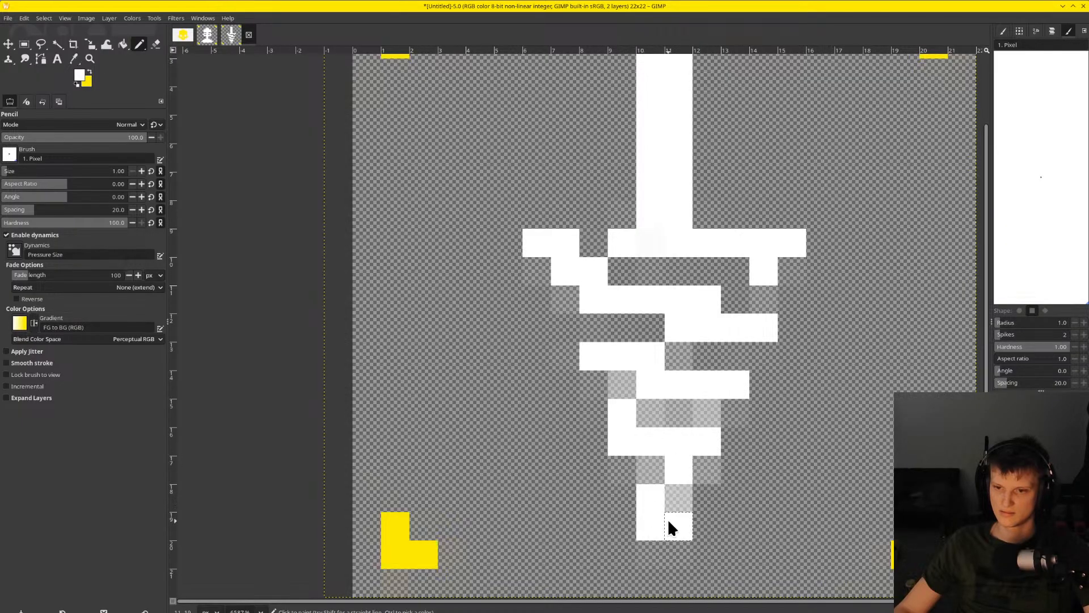
left_click(676, 497)
Erase the bottom-left pixel of the drill's tip and the gray pixel to the right of the tip's neck
scroll(817, 397, "up", 2)
scroll(733, 454, "down", 2)
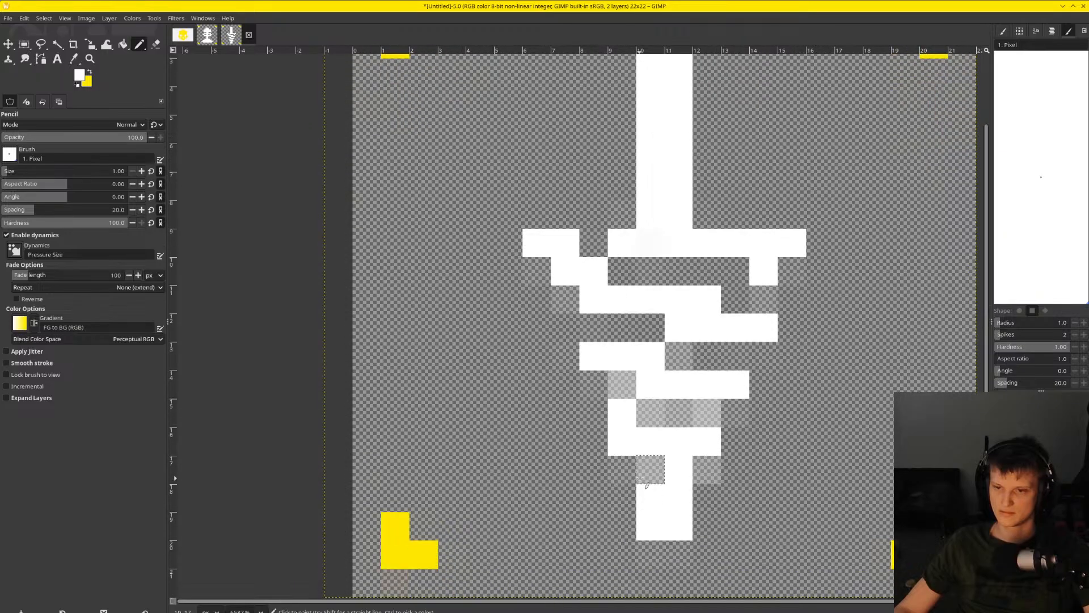
scroll(756, 438, "down", 3)
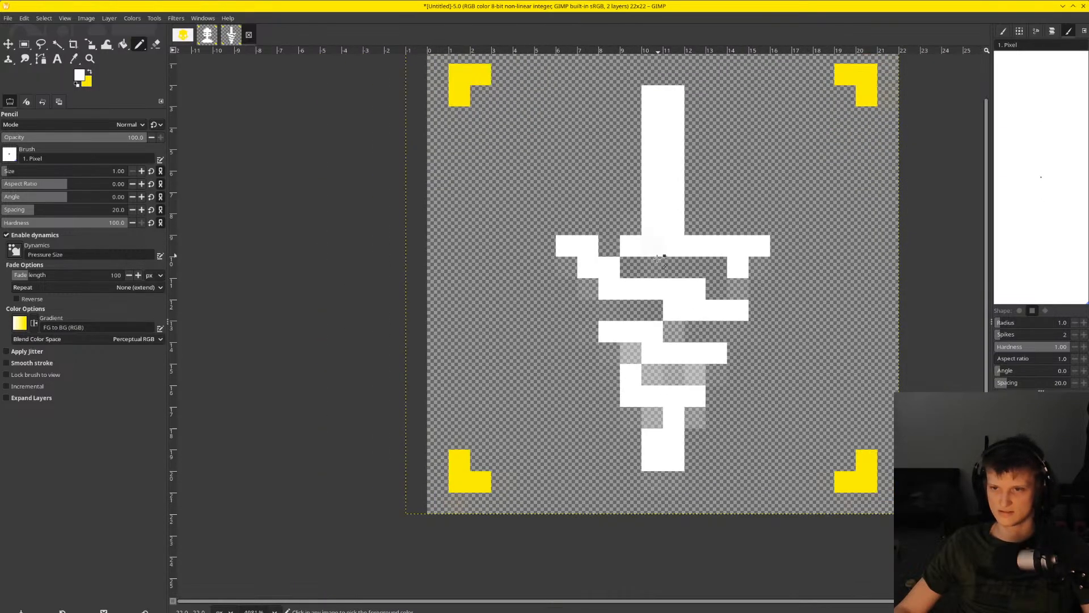
scroll(638, 249, "down", 2)
scroll(514, 241, "up", 6)
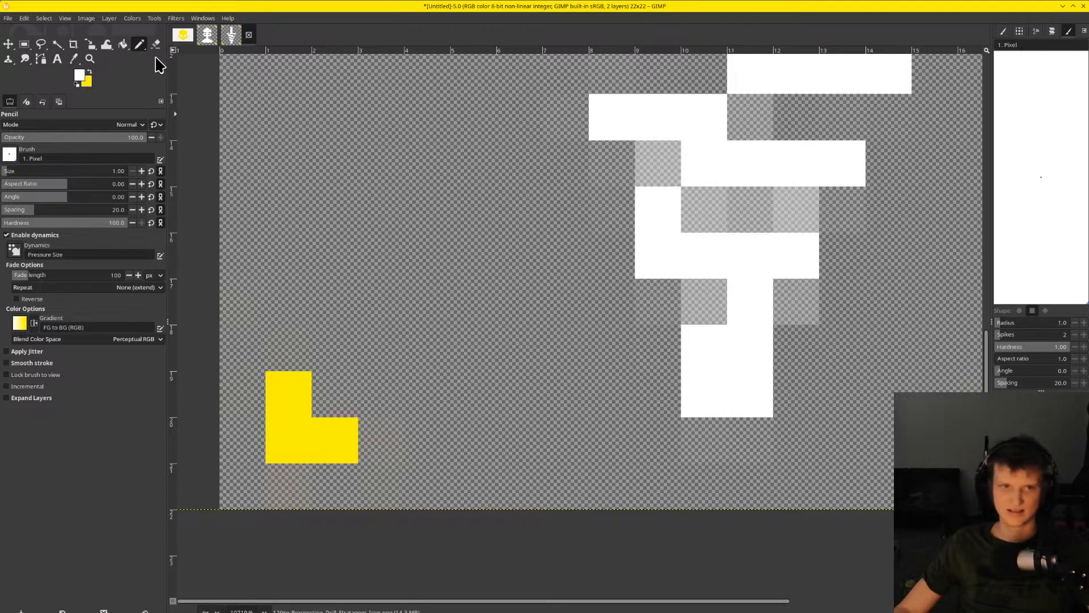
left_click(156, 43)
left_click(676, 411)
scroll(678, 407, "down", 4)
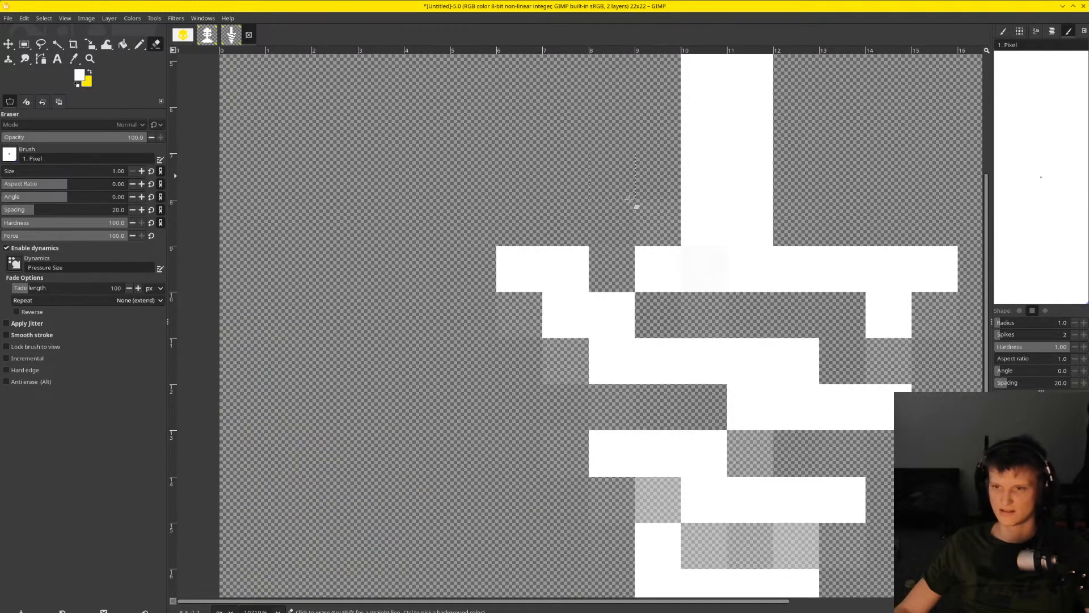
scroll(664, 264, "up", 5)
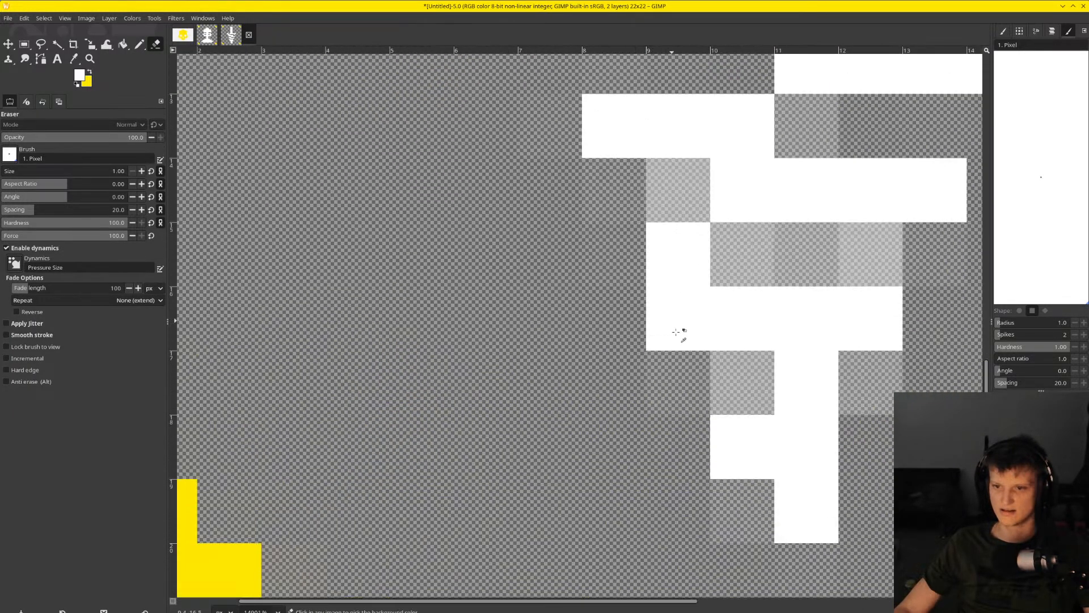
left_click(880, 392)
Erase the gray pixels between the lower threads and the leftmost pixel of the second short thread row
scroll(890, 392, "down", 3)
scroll(891, 390, "up", 2)
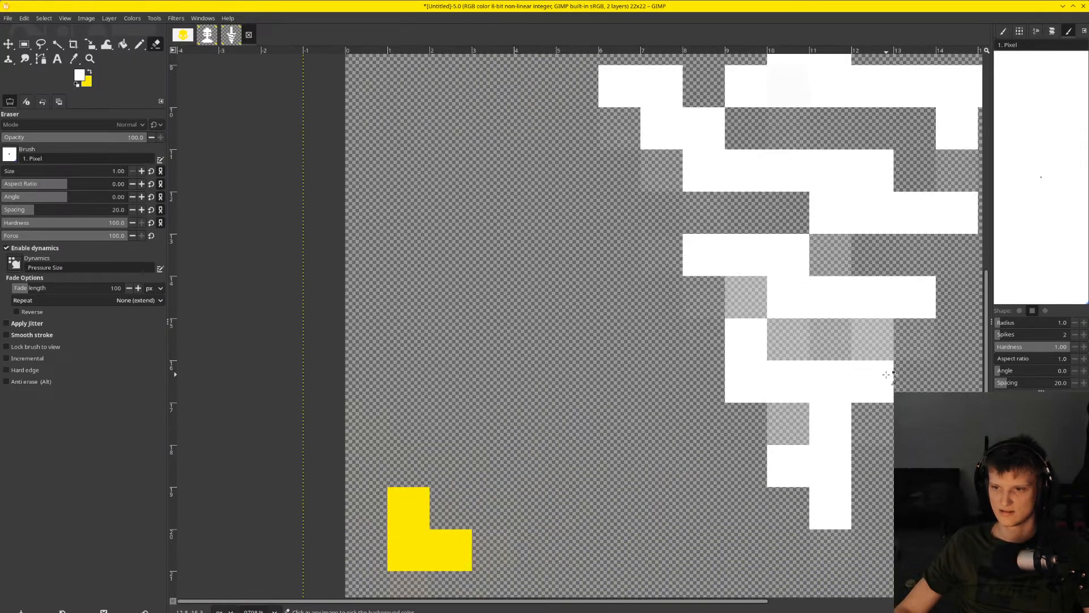
left_click_drag(881, 353, 797, 343)
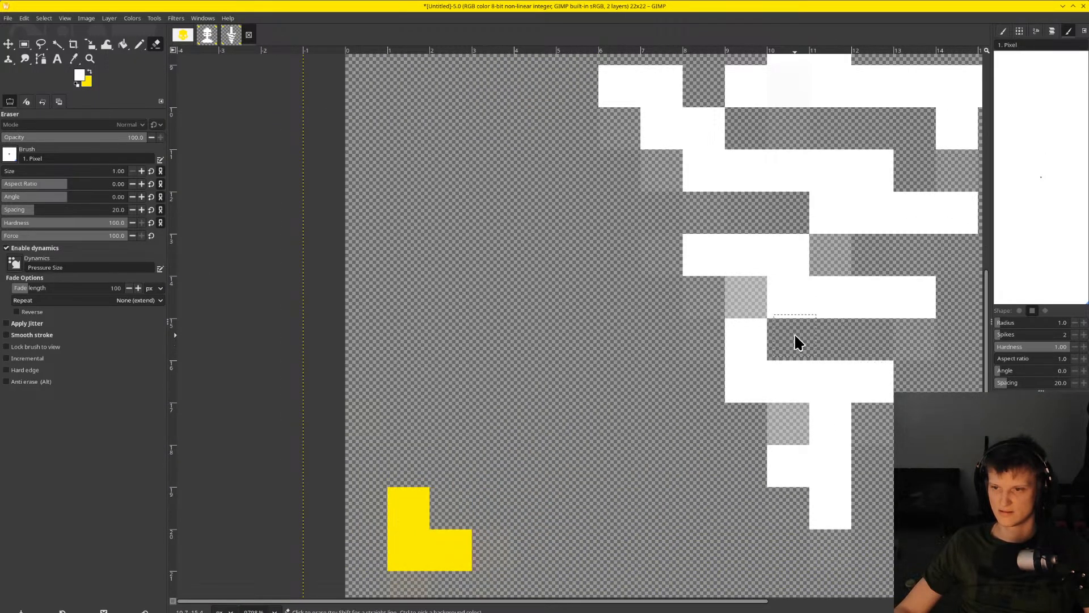
left_click(738, 296)
left_click(848, 259)
left_click(838, 228)
left_click(832, 235)
left_click(822, 227)
Repaint the faded lower thread pixels white with the Pencil and fill the gray pixel above the drill's tip
scroll(839, 282, "down", 1)
scroll(842, 281, "down", 3)
scroll(800, 284, "up", 5)
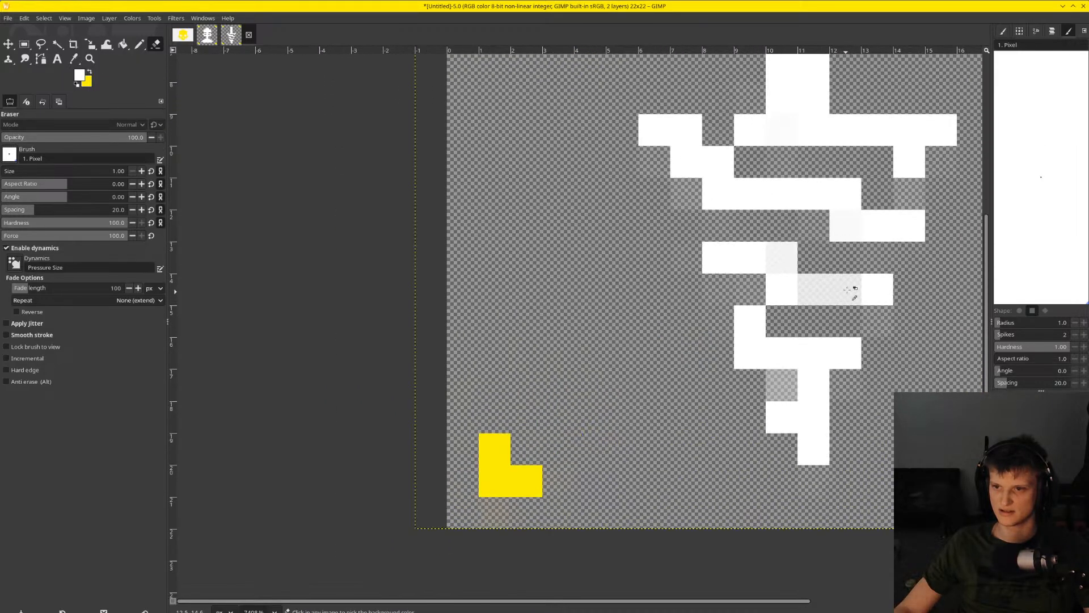
left_click(139, 45)
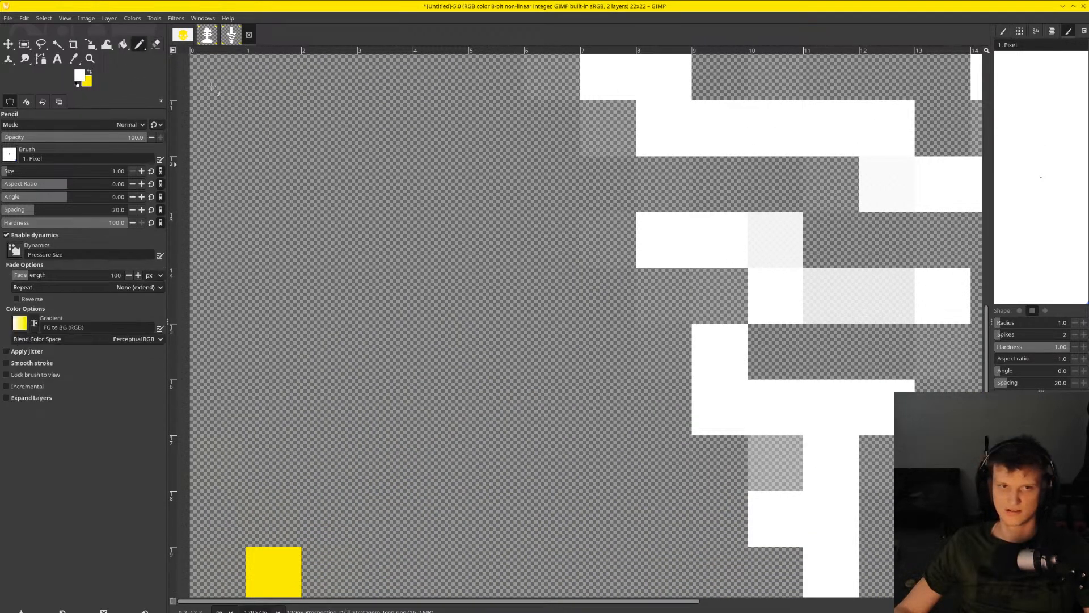
left_click_drag(759, 302, 889, 310)
left_click(759, 248)
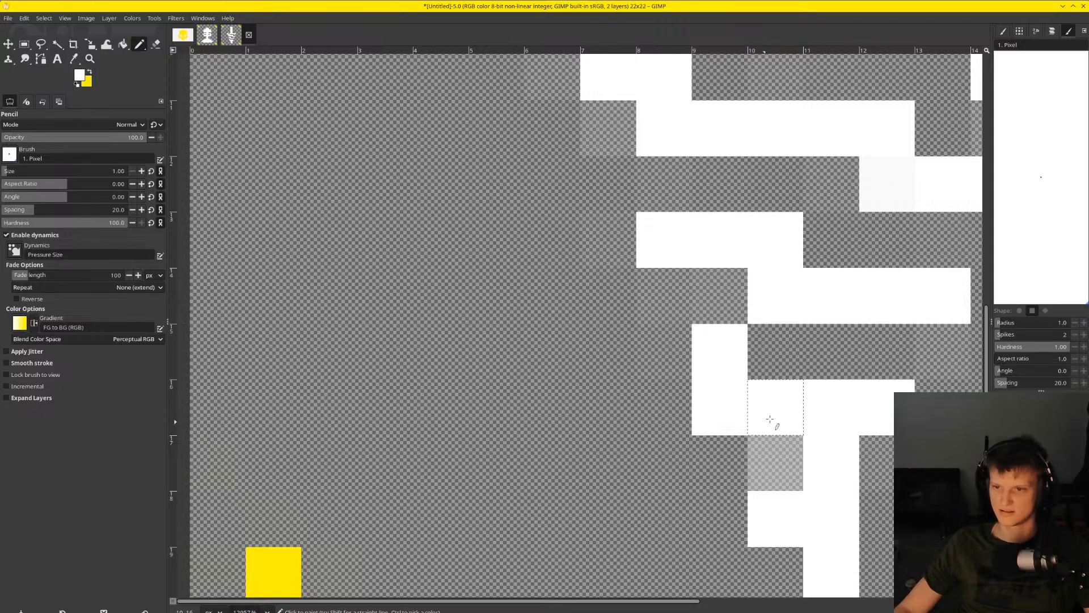
left_click_drag(798, 424, 798, 457)
scroll(797, 457, "down", 4)
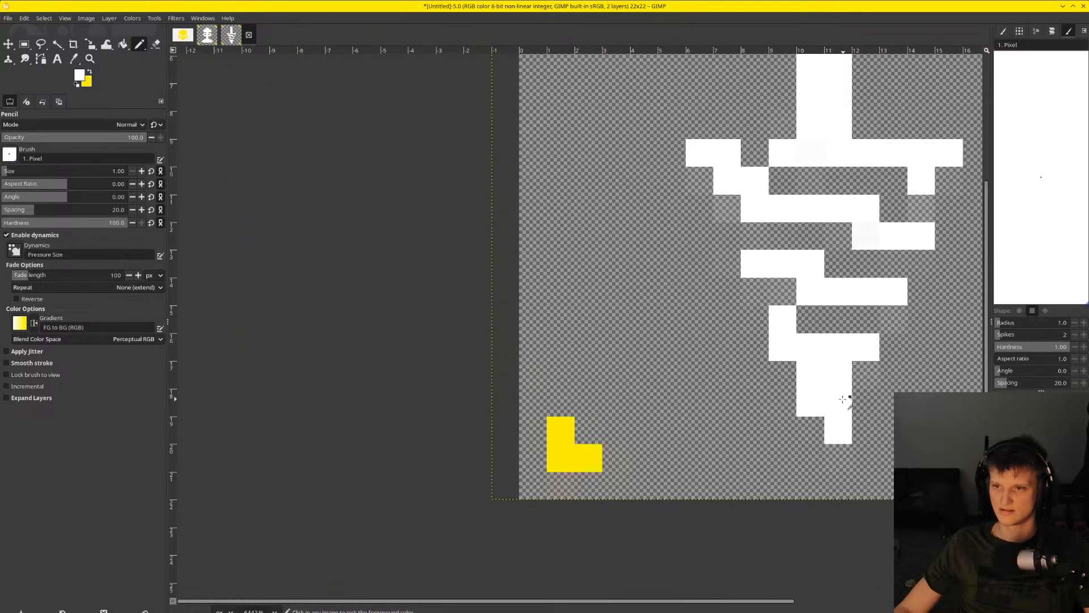
scroll(863, 318, "up", 3)
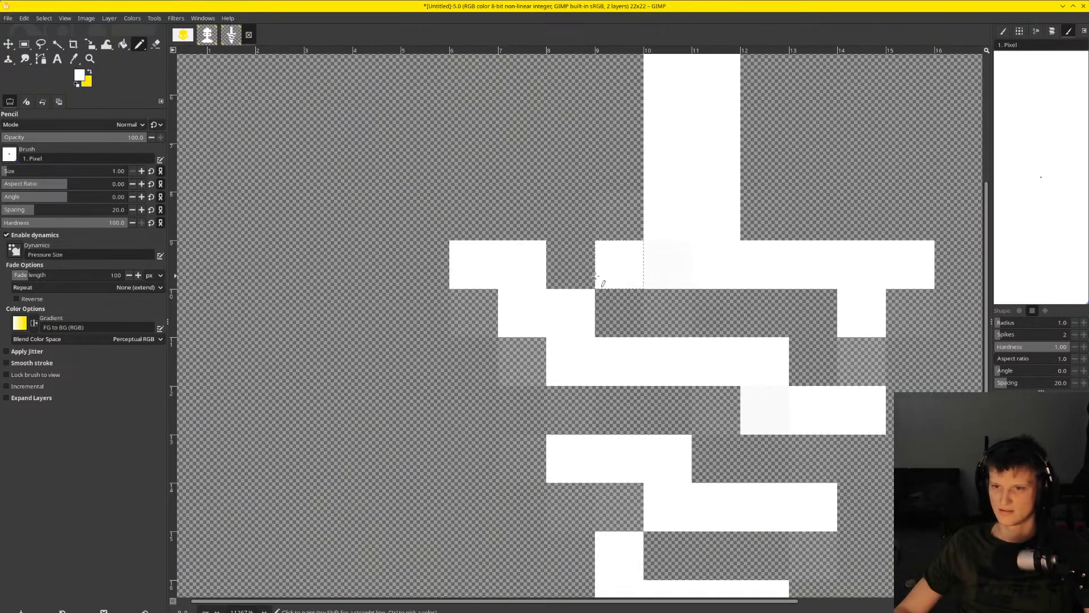
Try reshaping the upper-left thread by adding a white pixel left of the long row and erasing the inner corner pixel above it
left_click(529, 365)
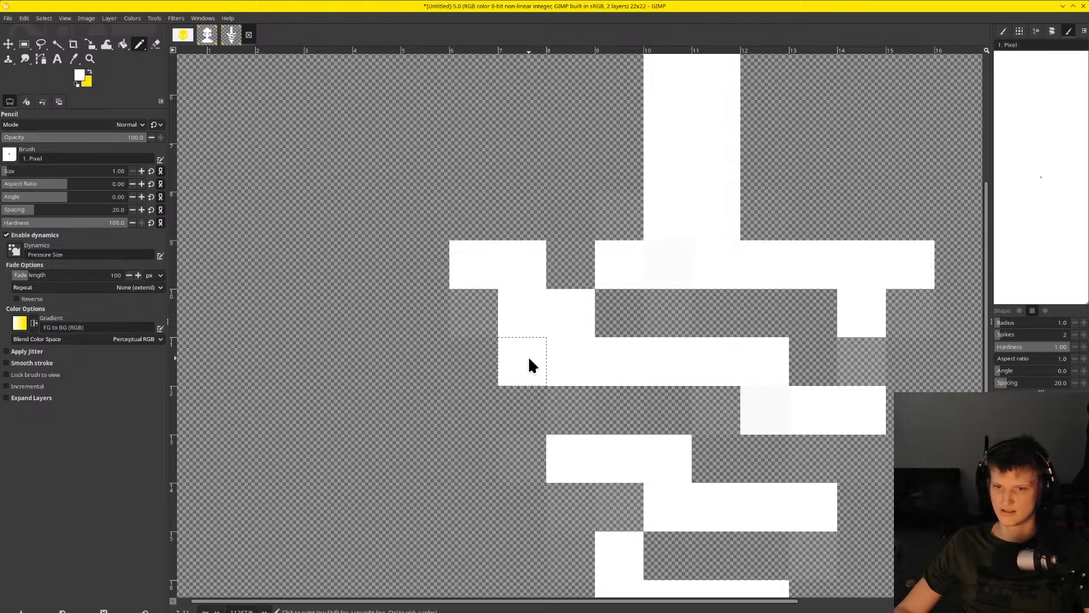
left_click(156, 44)
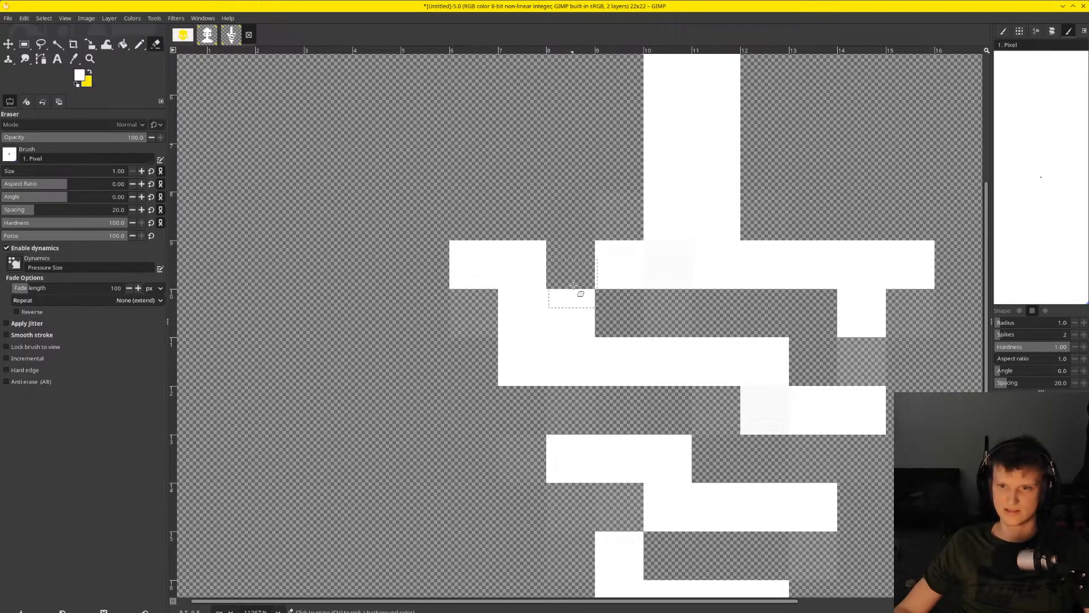
left_click_drag(619, 266, 579, 309)
scroll(647, 324, "down", 3)
scroll(646, 325, "up", 3)
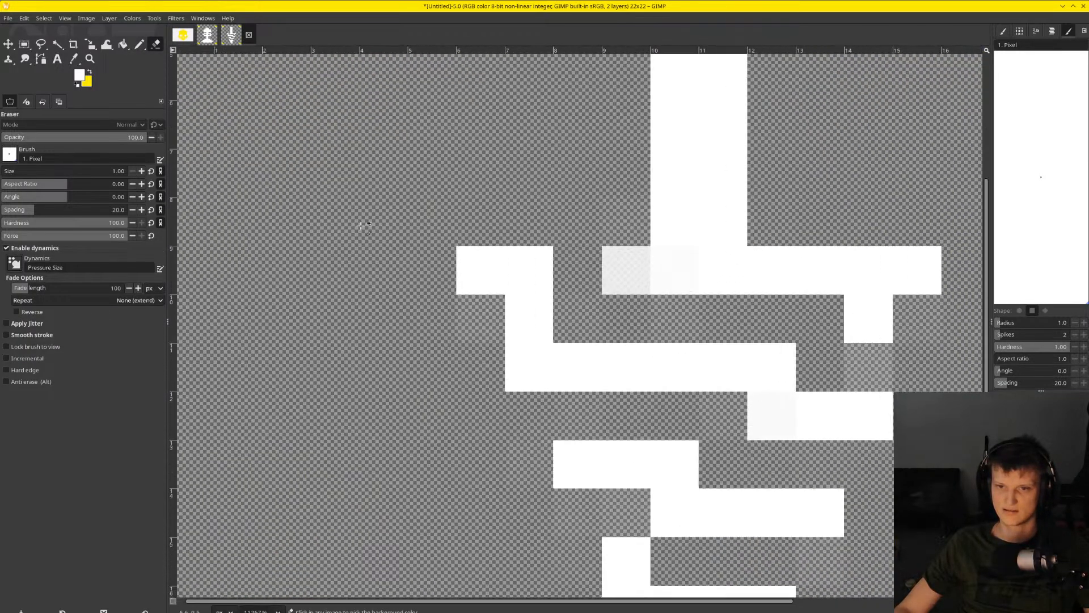
Erase the white pixel added at the left end of the long upper thread row
left_click(139, 46)
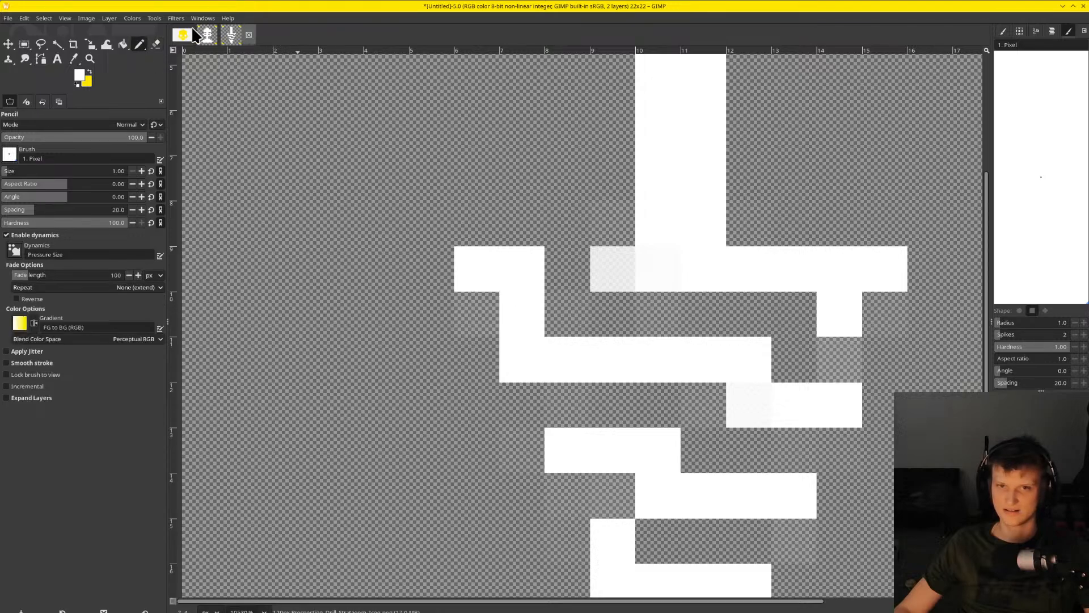
left_click(155, 45)
left_click(506, 375)
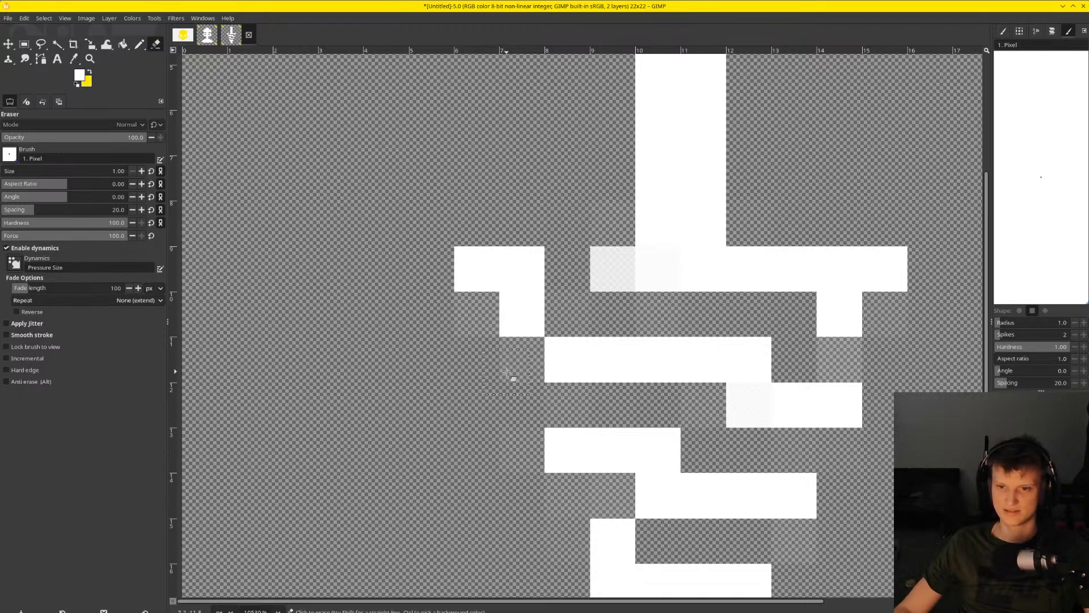
scroll(483, 352, "down", 1)
scroll(483, 352, "down", 3)
scroll(544, 282, "up", 4)
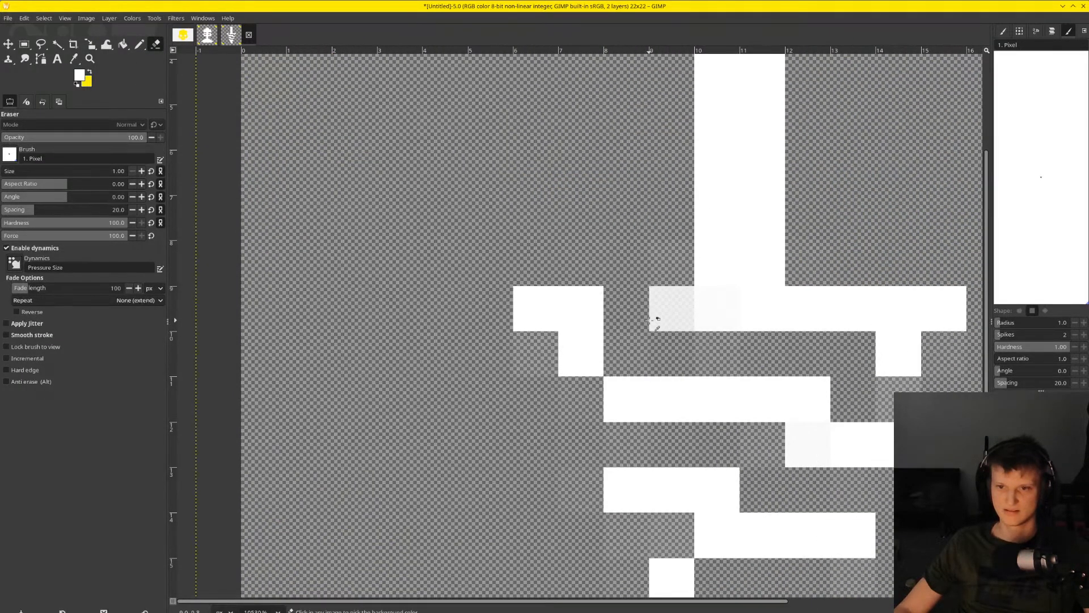
Erase the faded pixel left of the shaft's base and repaint the upper-left thread's missing corner pixel white with the Pencil
left_click(660, 316)
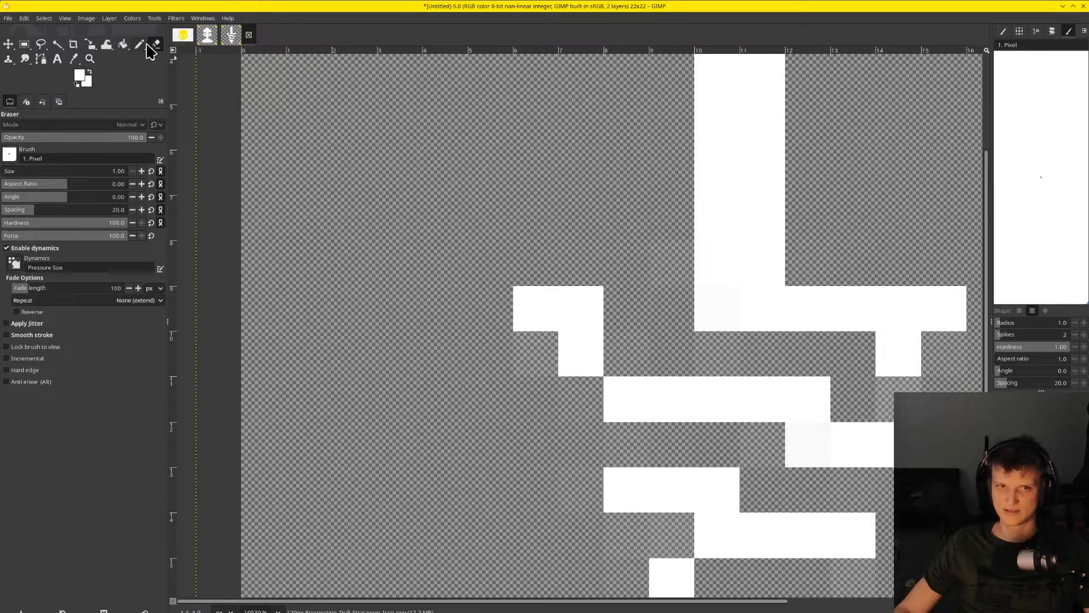
key("n")
left_click(626, 366)
scroll(747, 410, "down", 4)
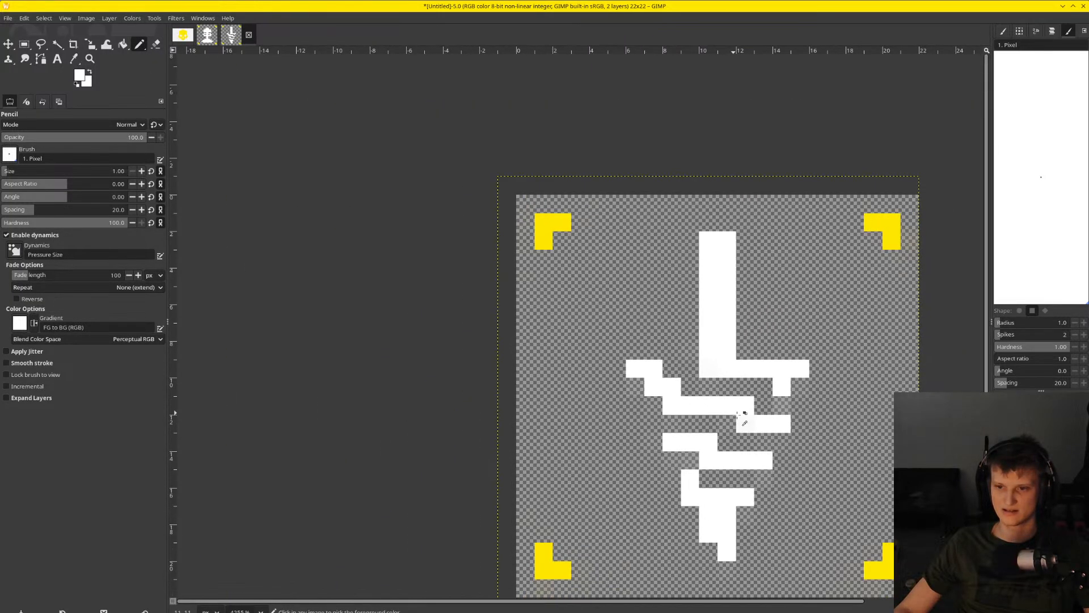
scroll(749, 409, "up", 5)
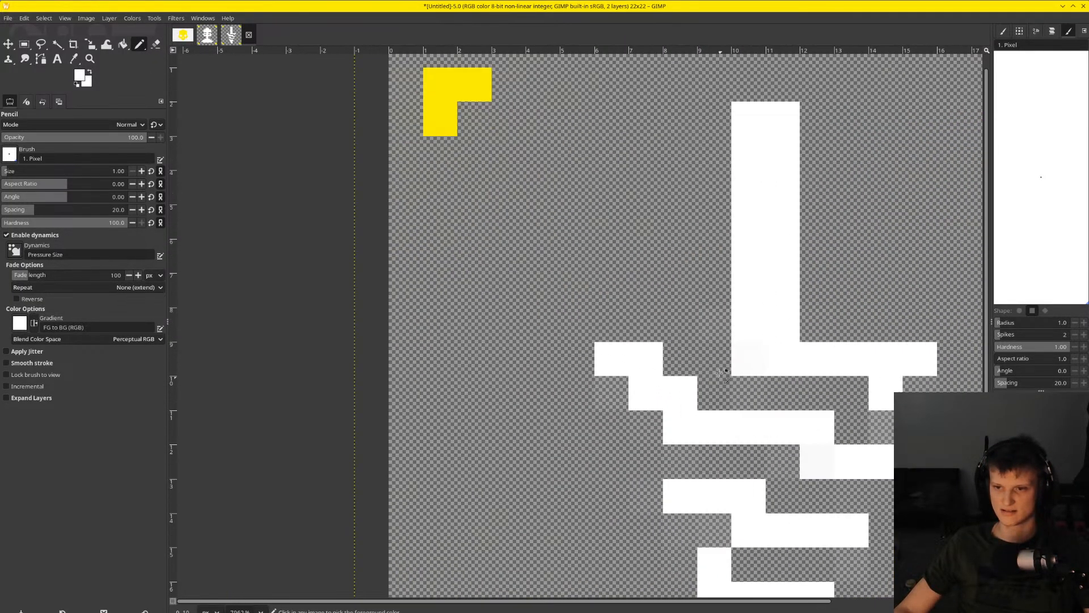
scroll(752, 383, "down", 4)
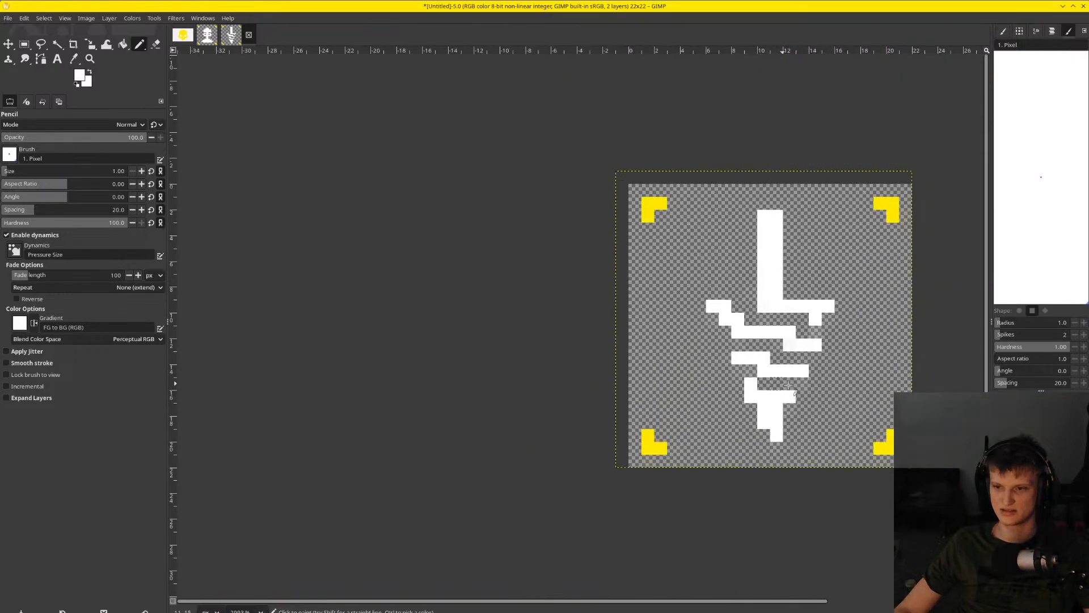
Try a white pixel right of the neck below the lowest thread row, clear the neck pixel beside it, and whiten the faded pixel underneath
scroll(786, 397, "up", 2)
scroll(789, 408, "up", 2)
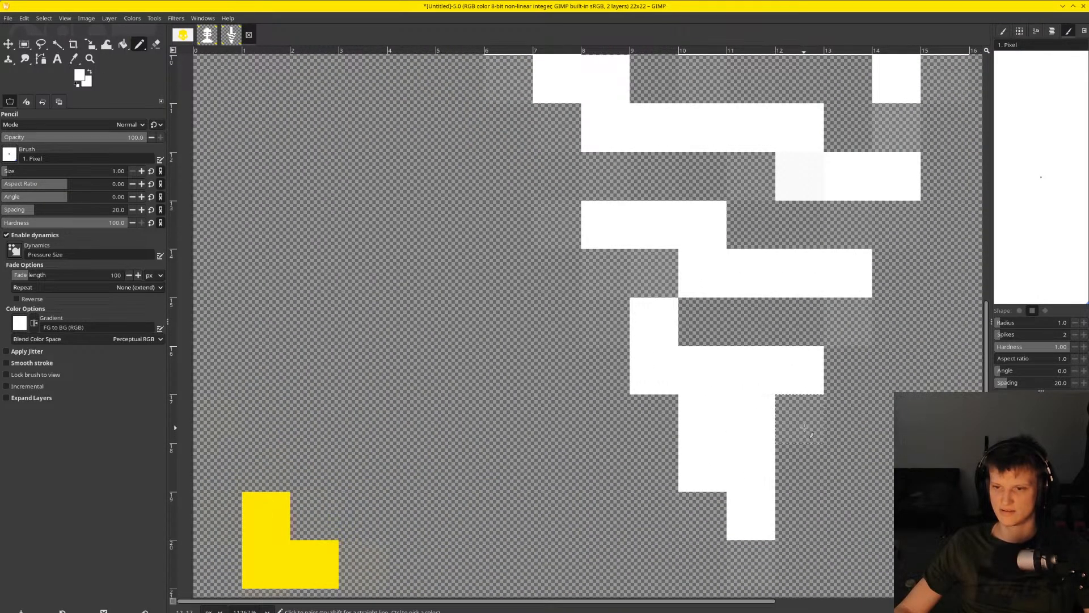
left_click(804, 428)
left_click(156, 44)
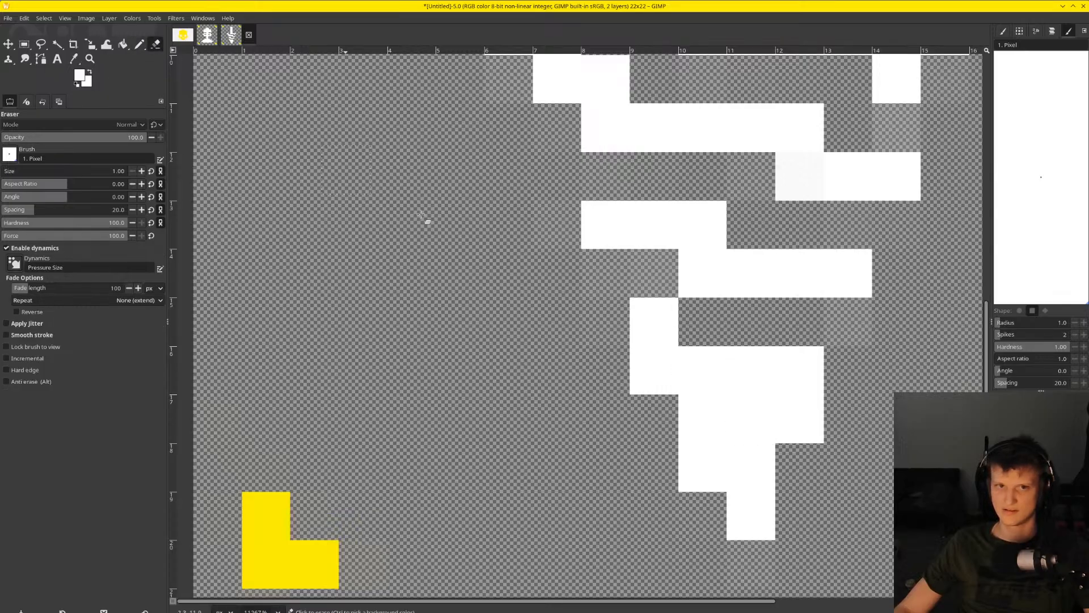
left_click(749, 427)
left_click(748, 426)
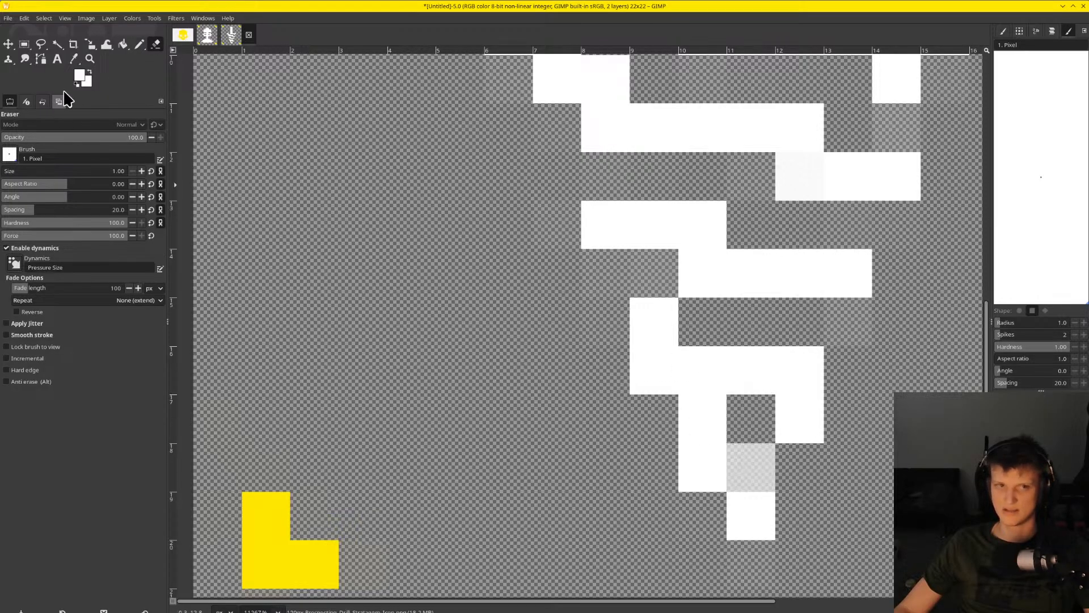
left_click(139, 44)
left_click(750, 474)
scroll(786, 448, "down", 4)
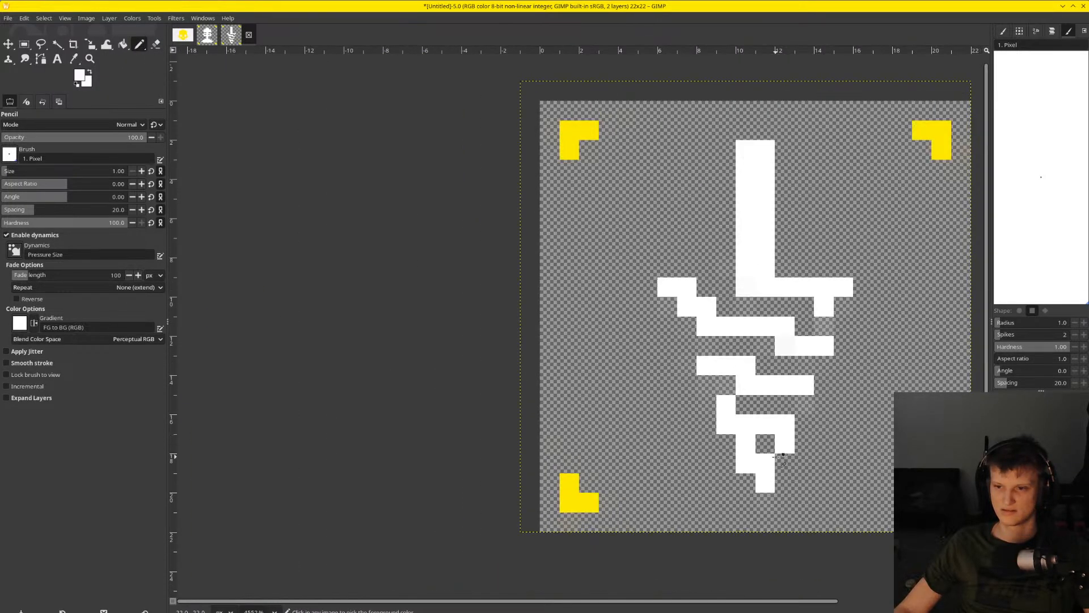
Erase the remaining left neck pixel directly below the lowest thread row to separate the tip
scroll(786, 448, "up", 5)
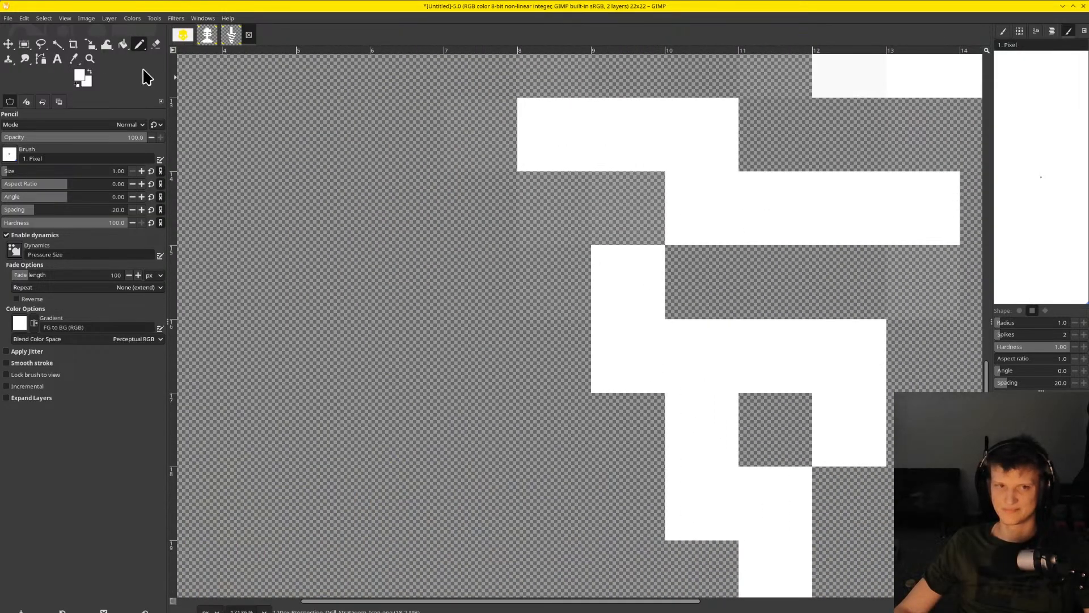
left_click(156, 44)
left_click(717, 430)
scroll(722, 437, "down", 5)
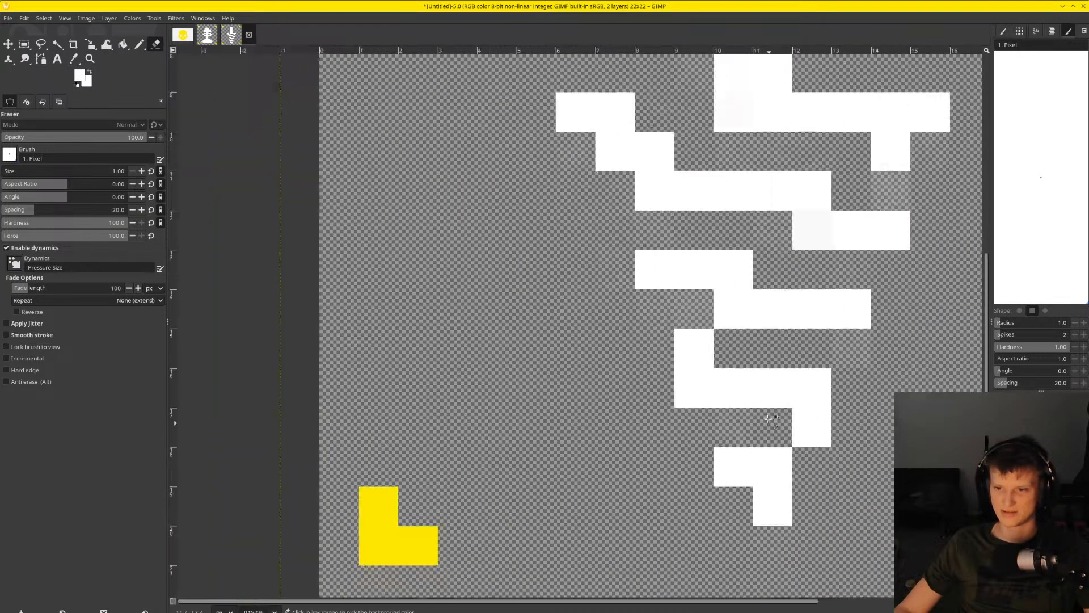
scroll(787, 409, "down", 1)
scroll(732, 400, "up", 4)
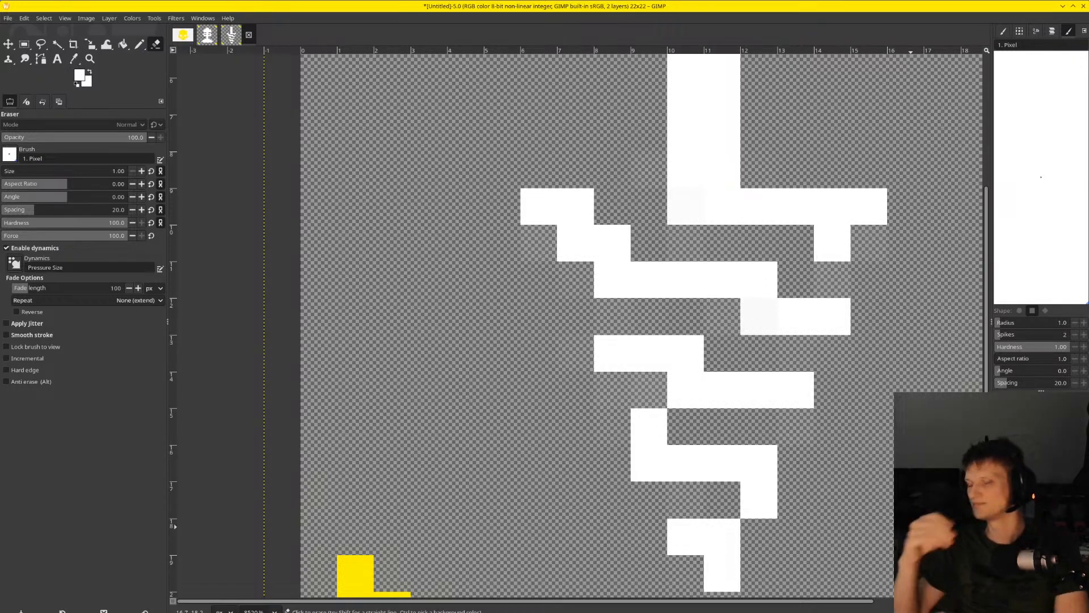
Try replacing the pixel above the lowest thread row's left end with a white pixel one column further left
left_click(636, 420)
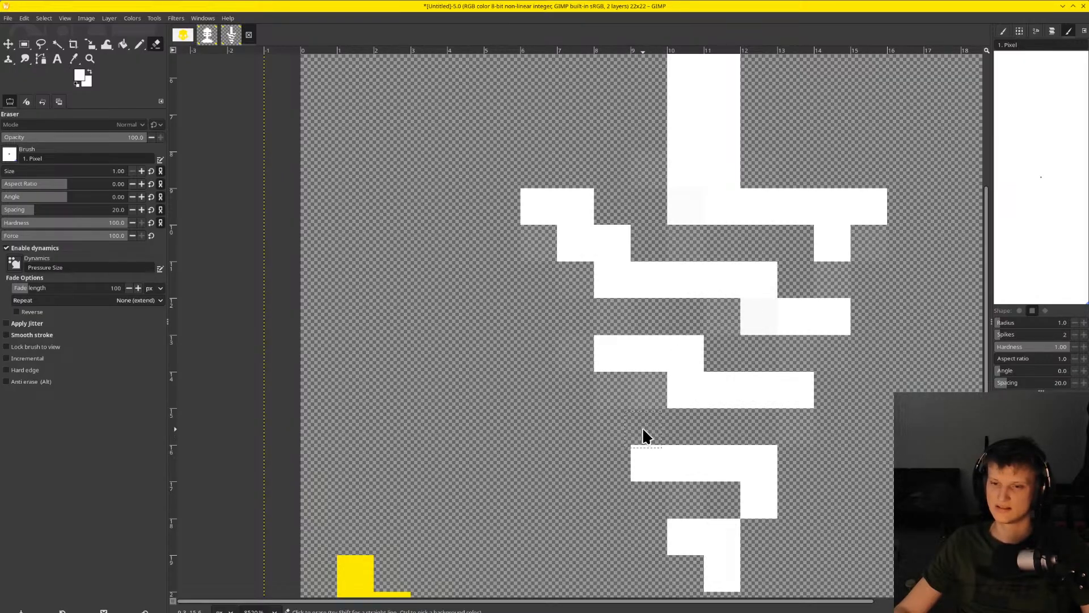
scroll(624, 413, "down", 1)
scroll(624, 413, "down", 2)
scroll(624, 413, "up", 4)
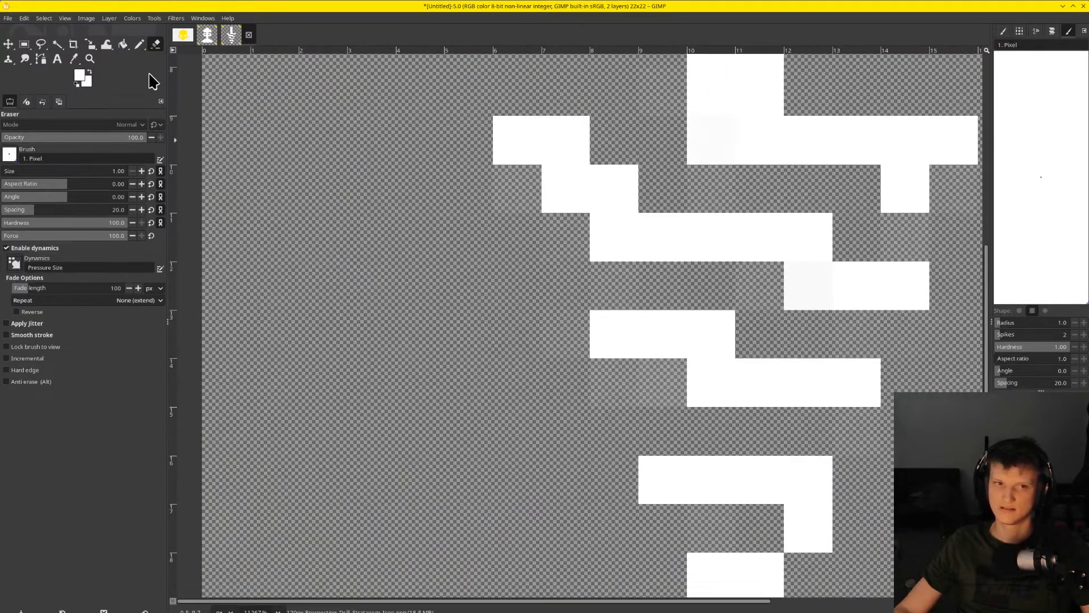
left_click(141, 46)
left_click(613, 430)
scroll(613, 430, "down", 3)
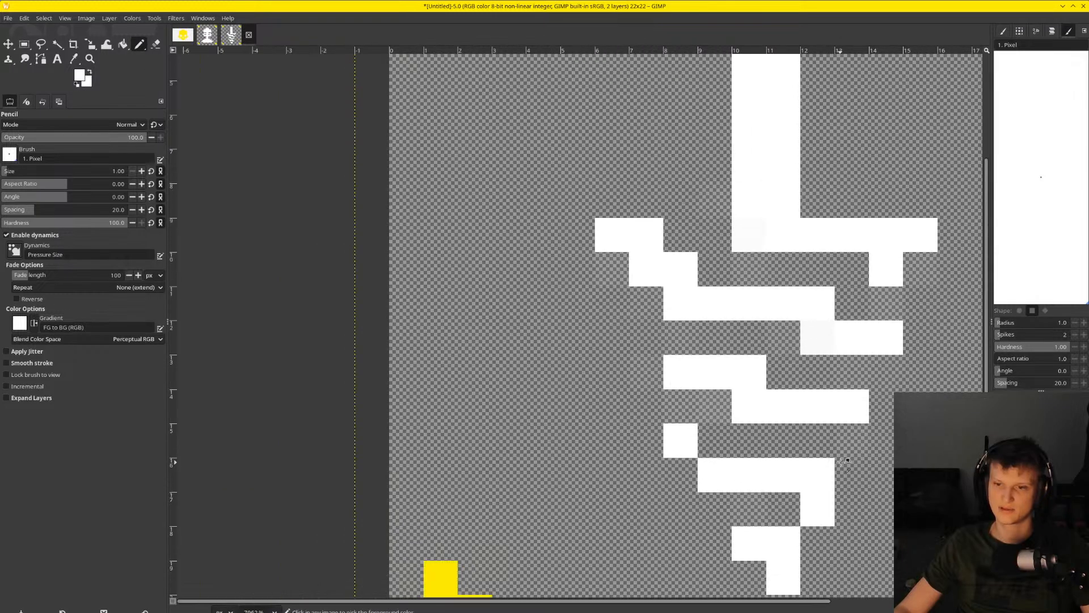
Undo the offset pixel and restore the erased white pixels above the lowest thread row's left end and in the neck below
scroll(613, 430, "up", 4)
key("ctrl+z")
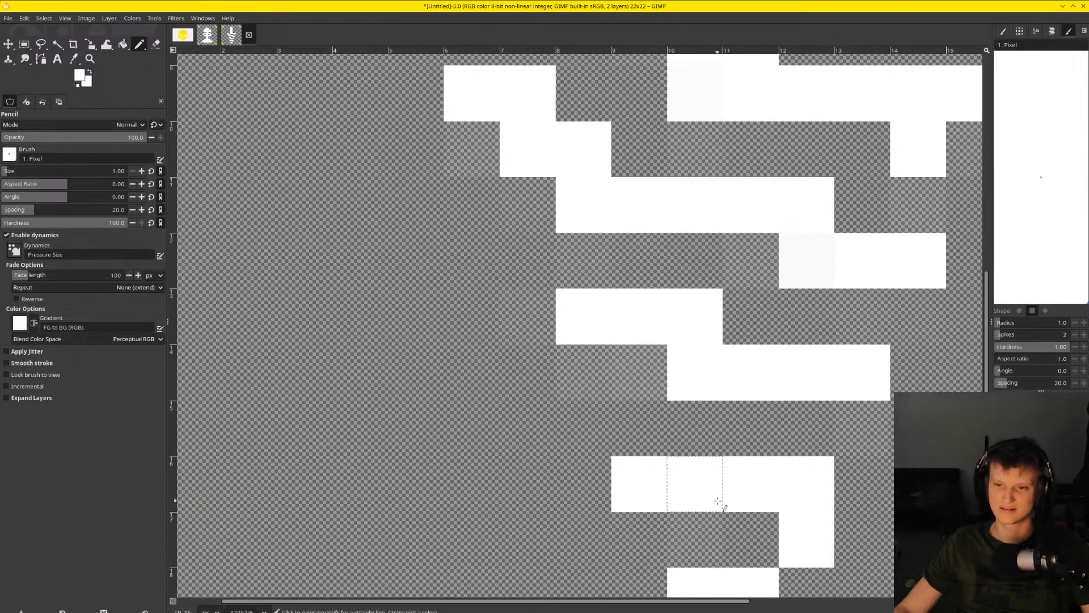
left_click(651, 453)
scroll(644, 481, "down", 3)
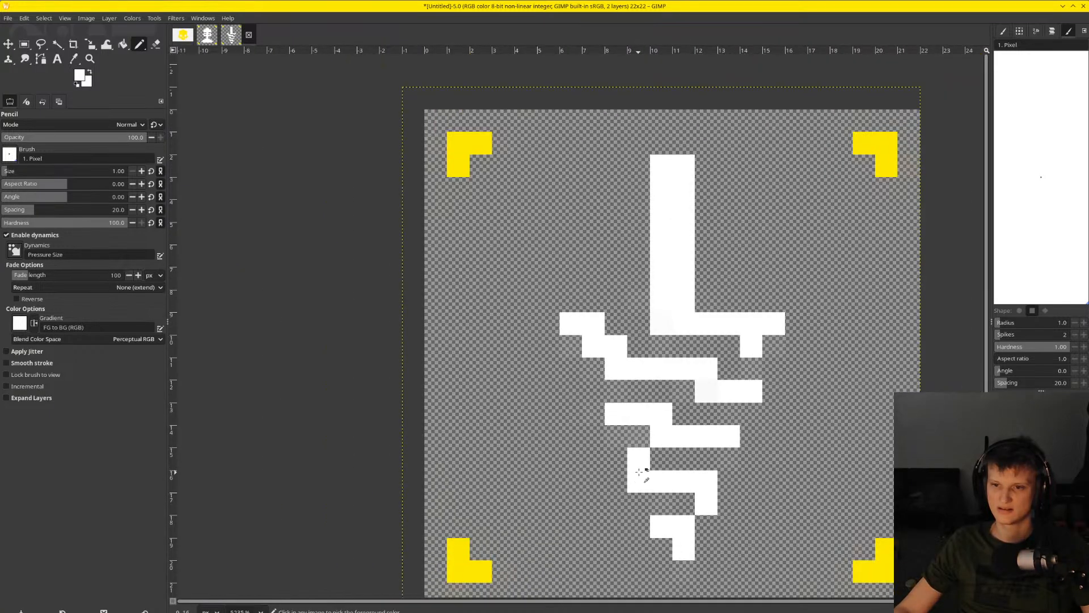
scroll(682, 471, "down", 1)
scroll(669, 468, "up", 2)
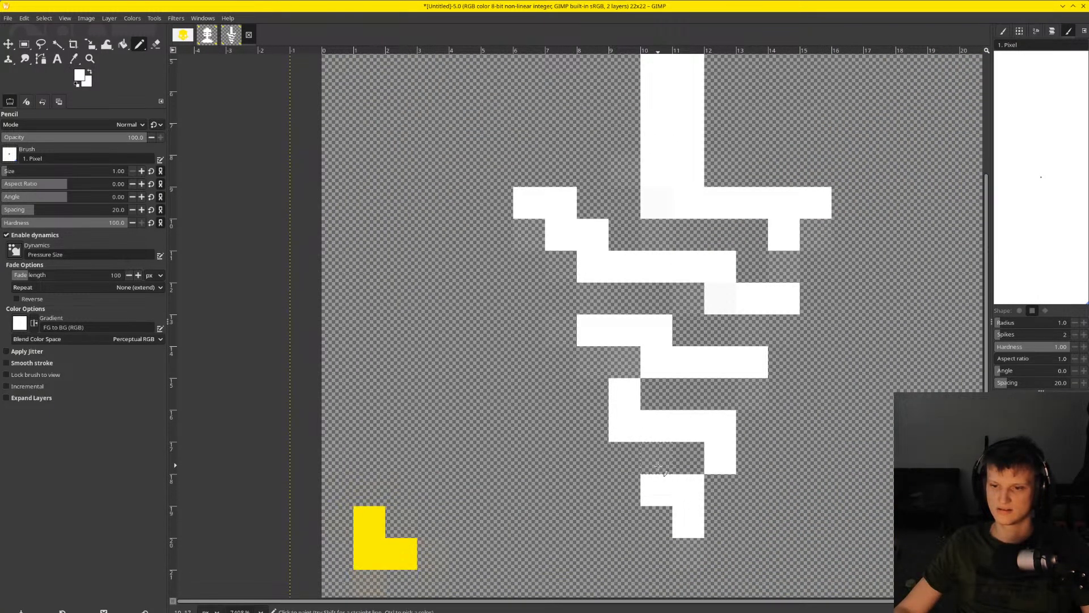
scroll(681, 471, "down", 5)
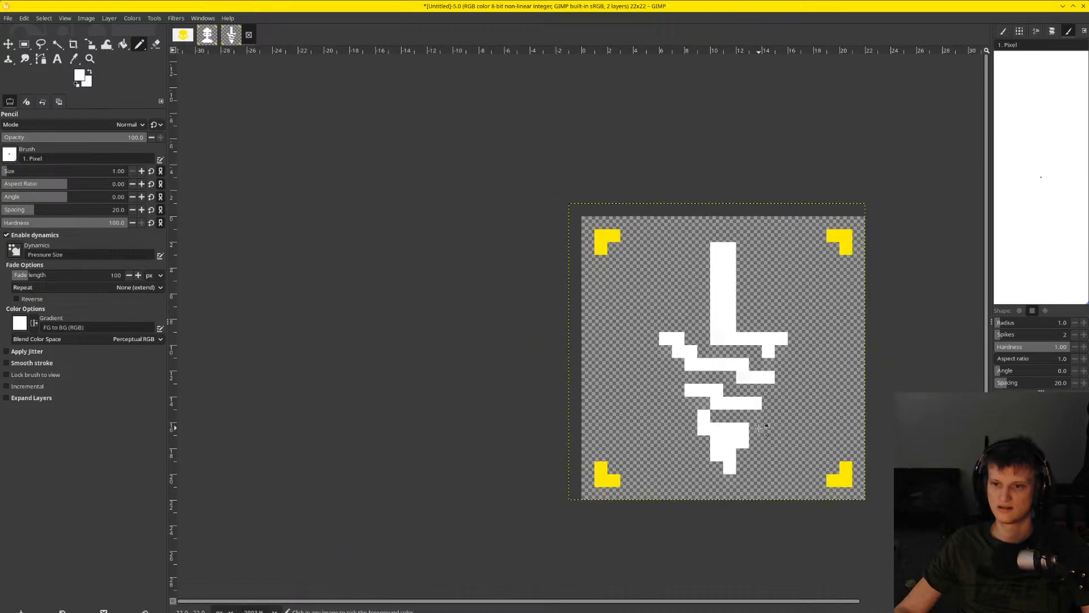
Erase the two rightmost pixels of the lowest full thread row above the neck
scroll(738, 455, "up", 6)
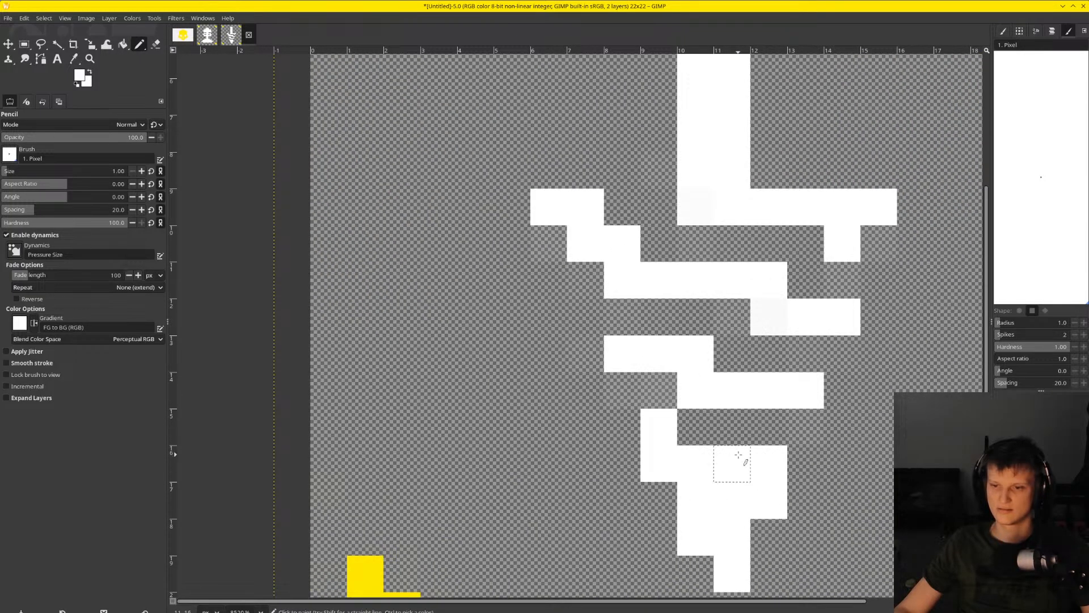
left_click(156, 43)
left_click(758, 452)
left_click(757, 447)
left_click(753, 455)
Paint a white pixel with the Pencil under the right part of the thread row above the erased gap
left_click(139, 44)
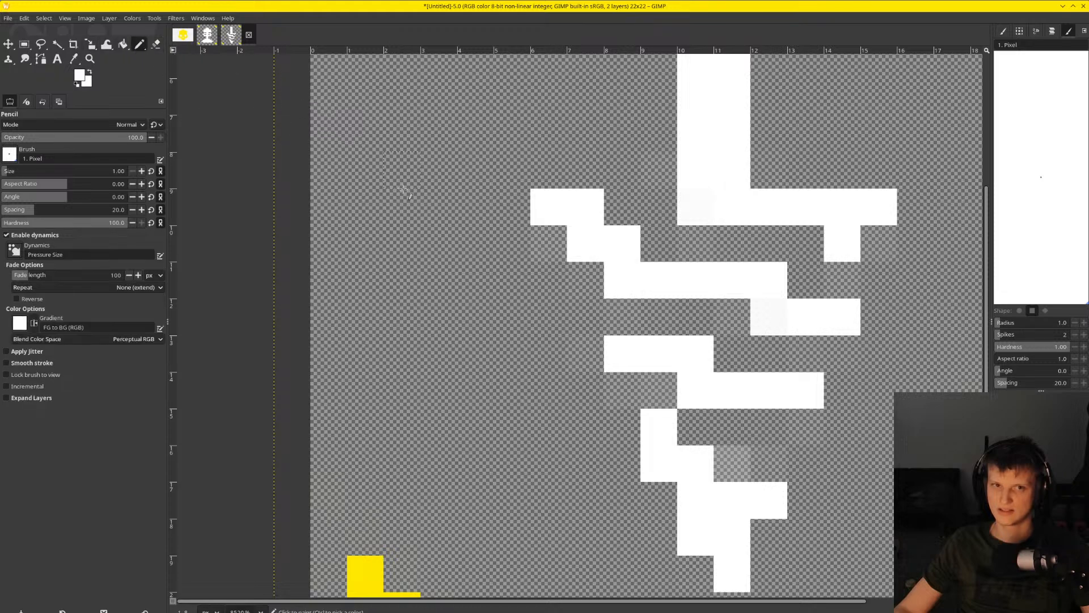
left_click(784, 427)
scroll(799, 482, "down", 2, "ctrl")
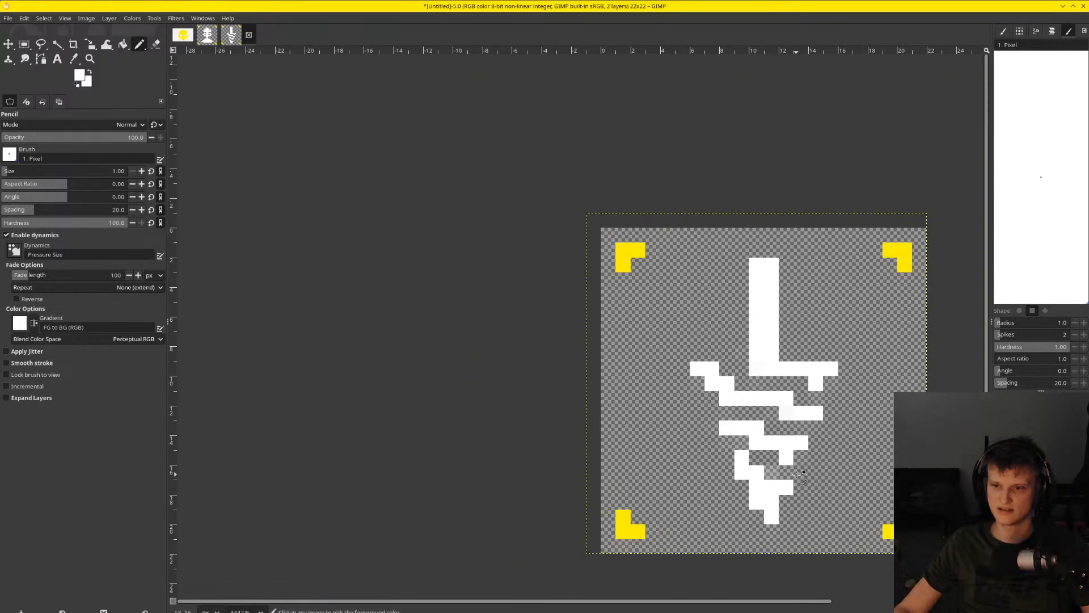
scroll(800, 482, "up", 3, "ctrl")
left_click(736, 488)
scroll(794, 489, "down", 2, "ctrl")
scroll(800, 492, "up", 3, "ctrl")
scroll(800, 492, "down", 4, "ctrl")
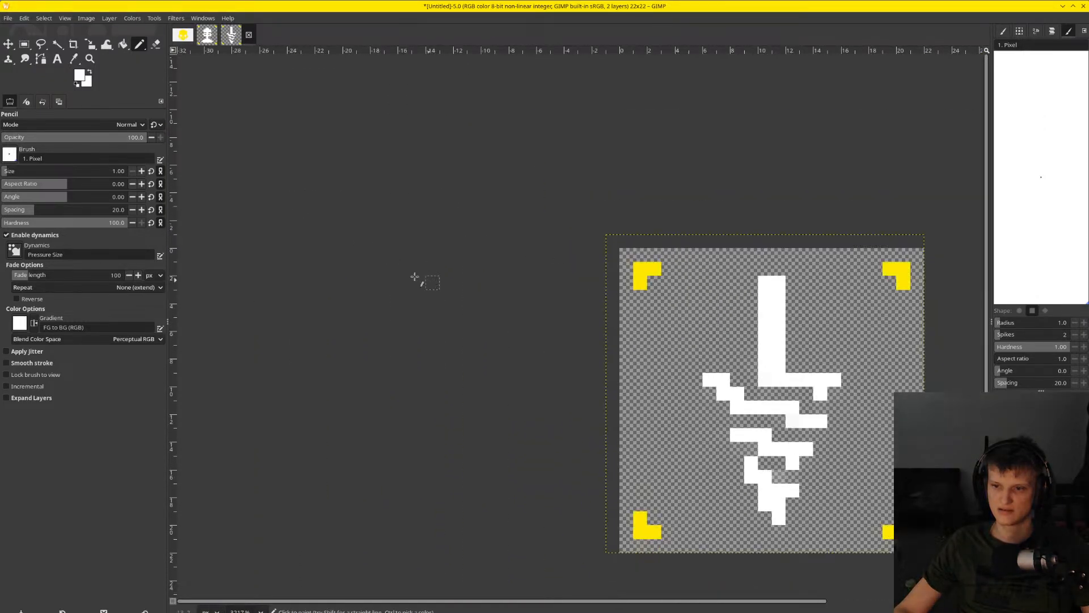
Erase the white pixel sticking out right of the neck and the leftover gray pixel above the neck
scroll(791, 474, "up", 3, "ctrl")
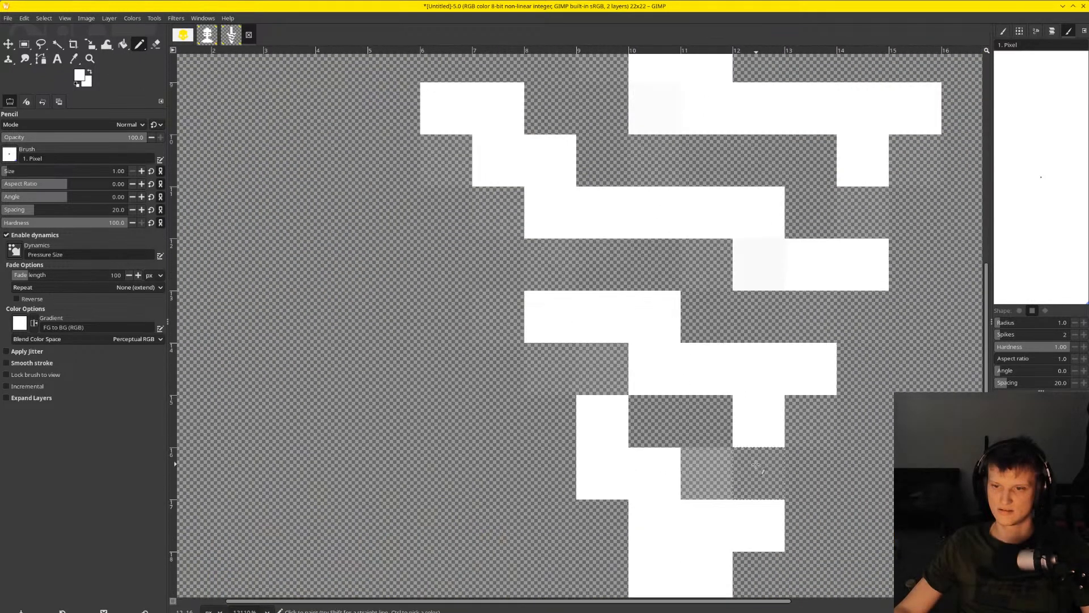
scroll(751, 454, "down", 3)
left_click(156, 43)
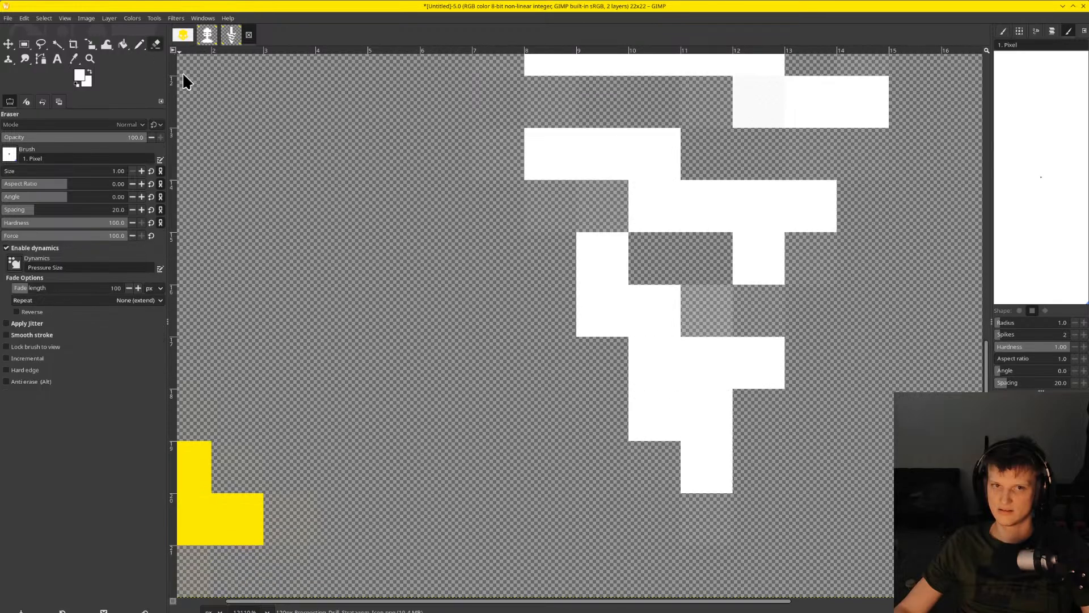
left_click(777, 371)
scroll(777, 371, "down", 5, "ctrl")
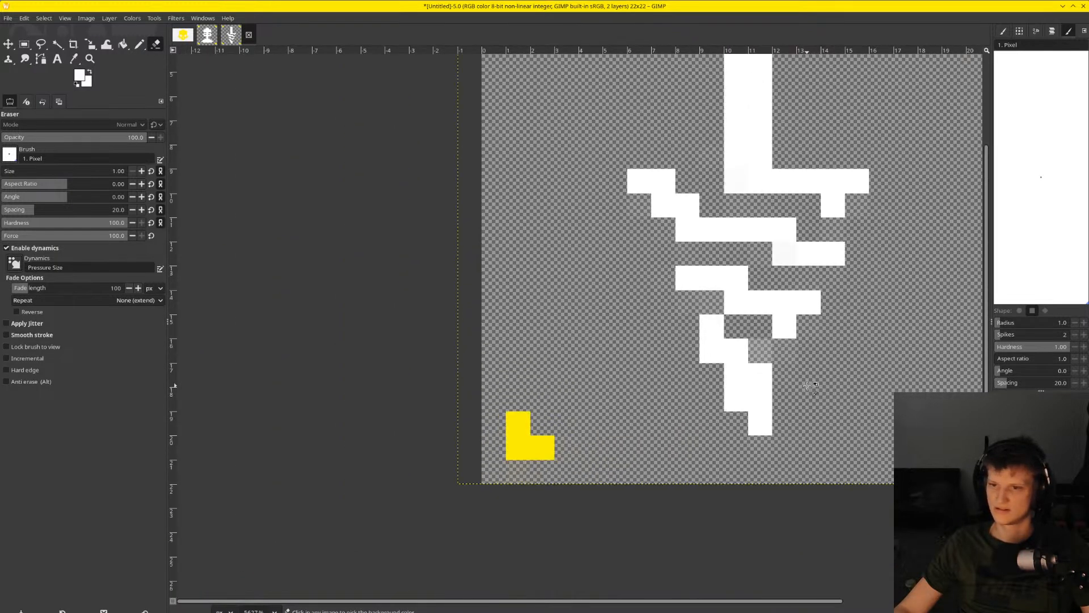
scroll(773, 353, "up", 4, "ctrl")
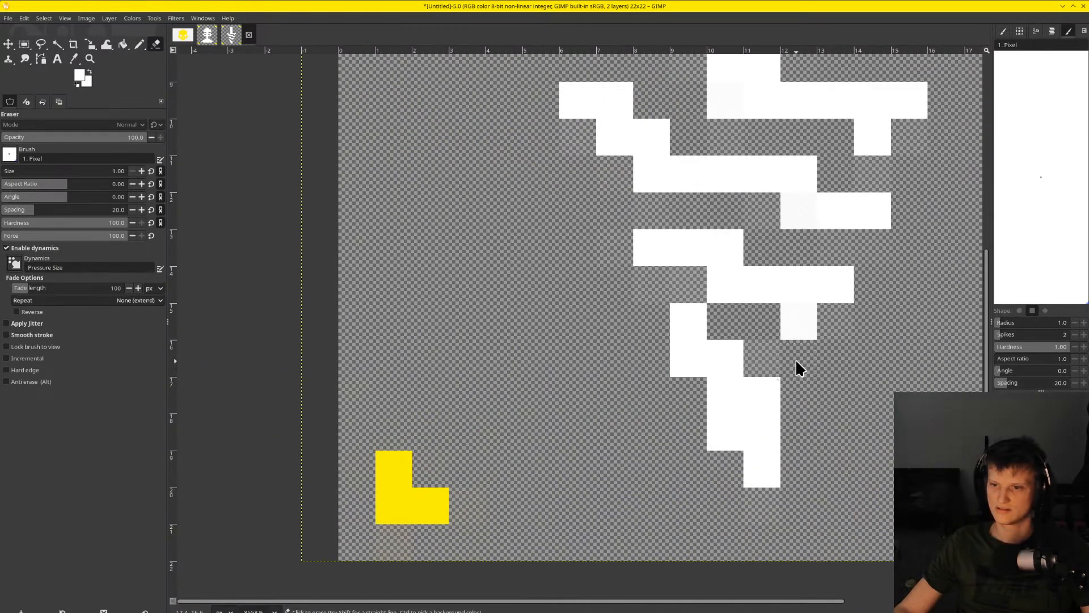
Erase the two lowest pixels in the right column of the drill's tip
scroll(795, 359, "down", 5, "ctrl")
scroll(879, 402, "up", 4, "ctrl")
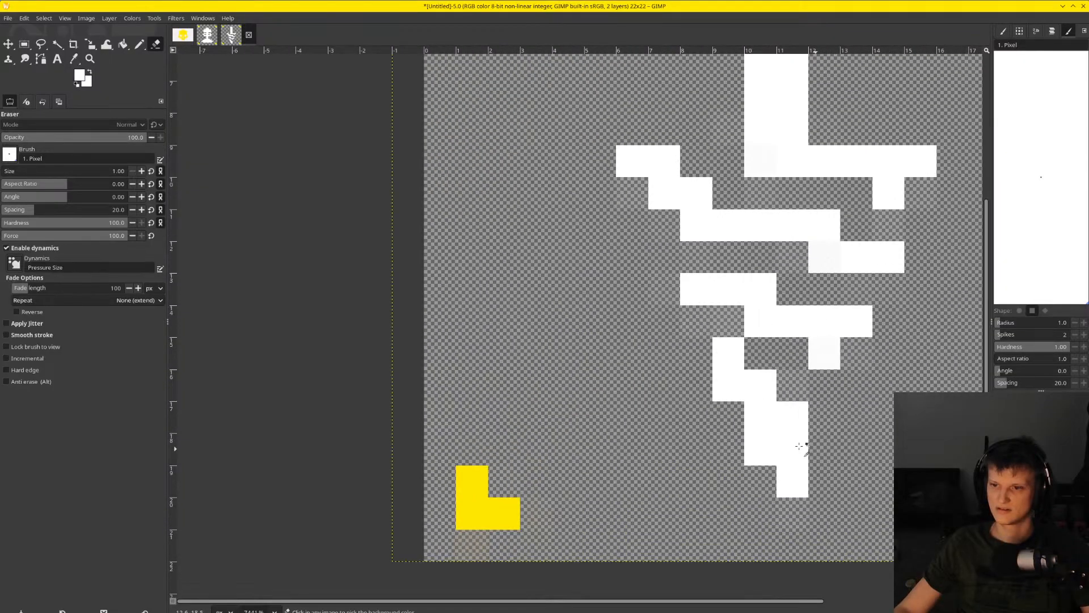
left_click_drag(805, 463, 807, 470)
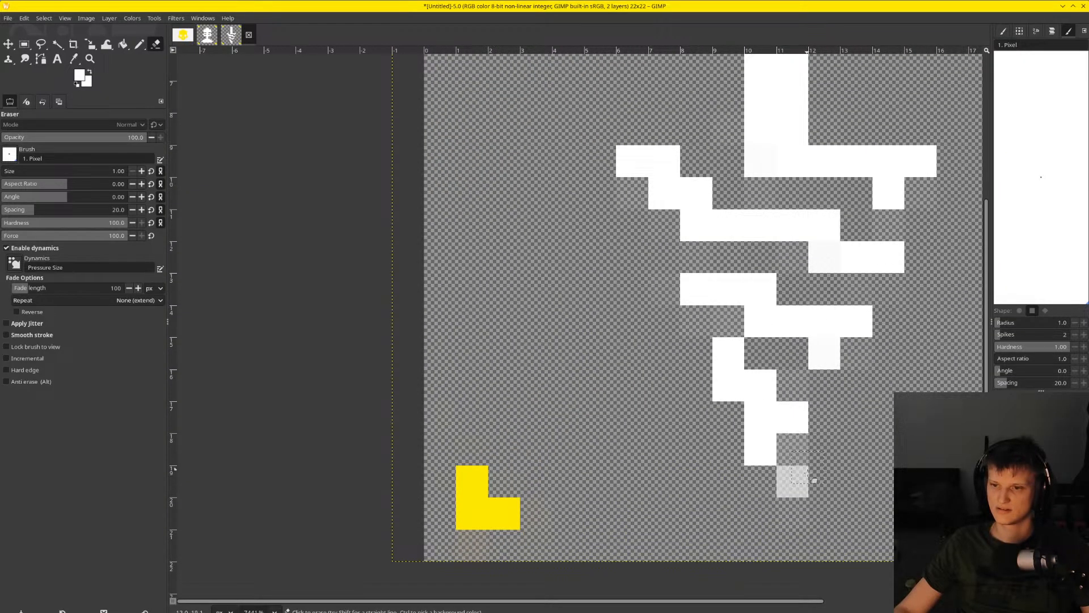
scroll(810, 456, "down", 5, "ctrl")
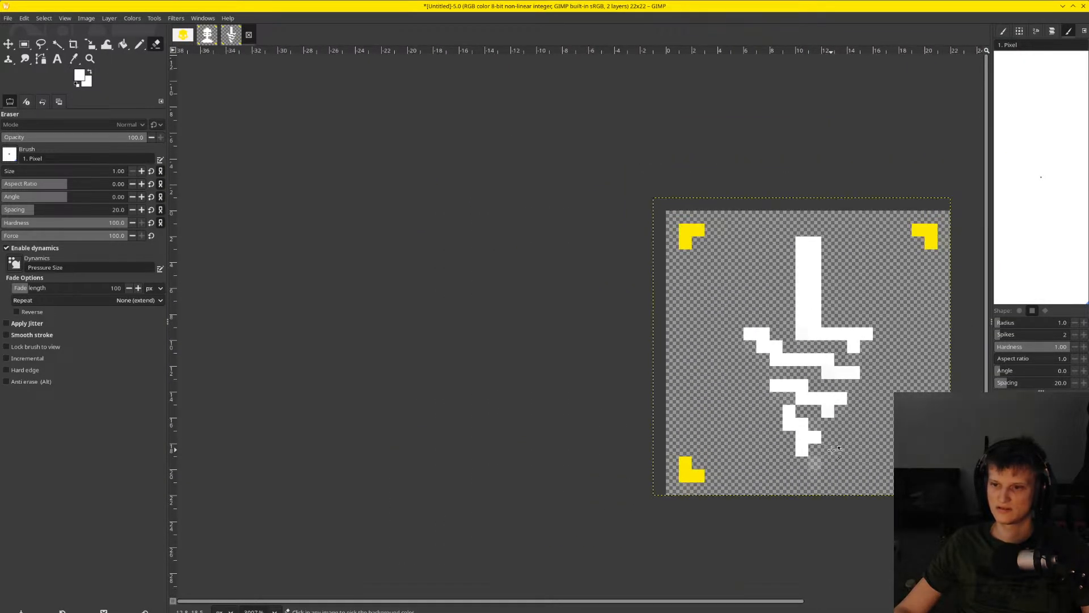
Undo the last erasure at the drill's tip and switch to the Pencil
key("ctrl+z")
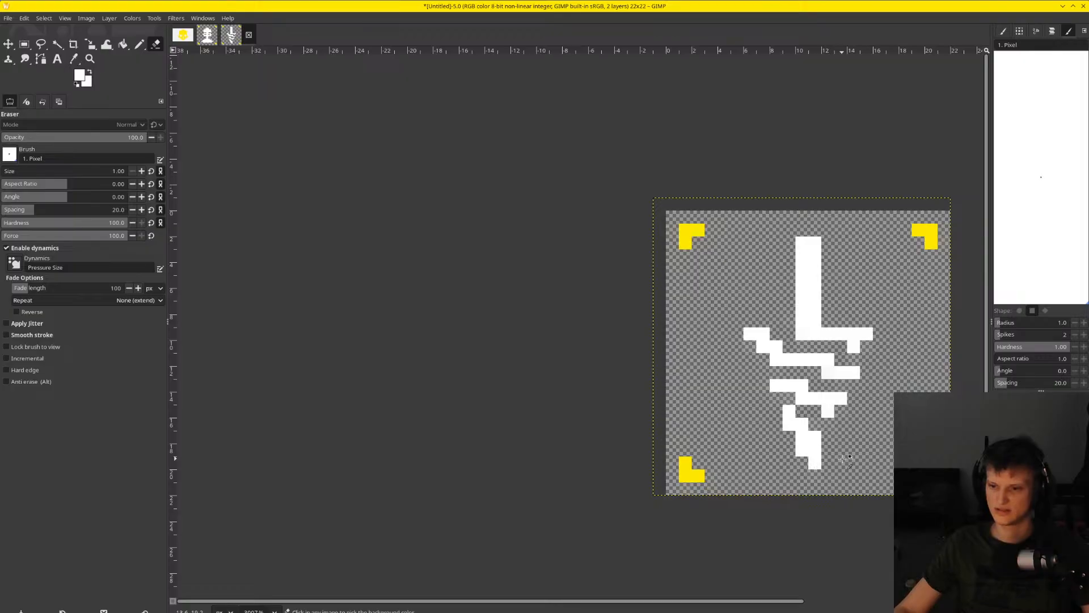
scroll(855, 421, "up", 4, "ctrl")
scroll(651, 474, "down", 2, "ctrl")
scroll(654, 488, "down", 2, "ctrl")
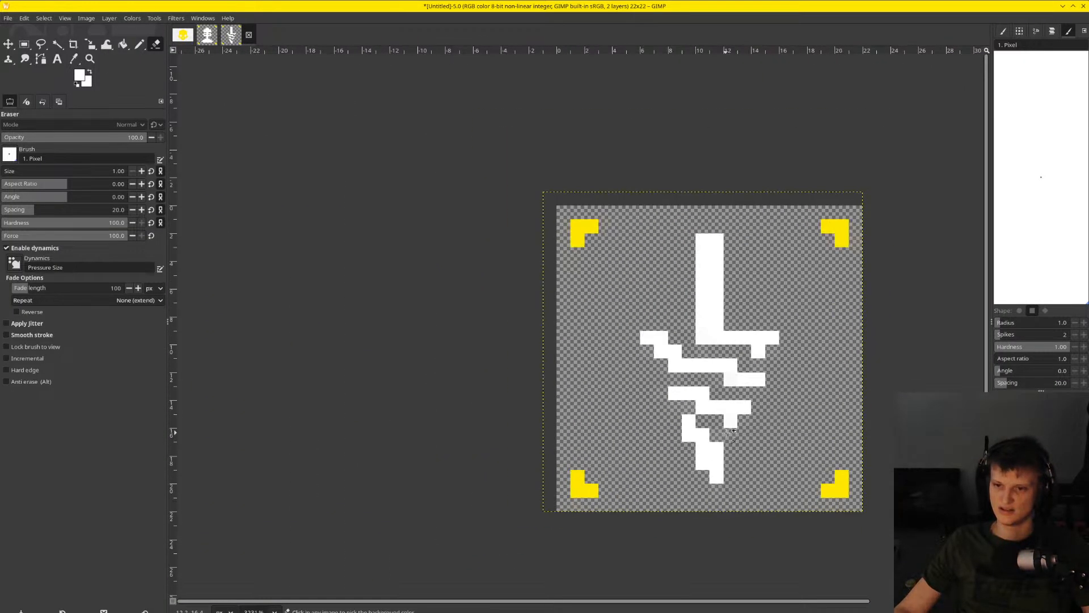
scroll(737, 437, "up", 3, "ctrl")
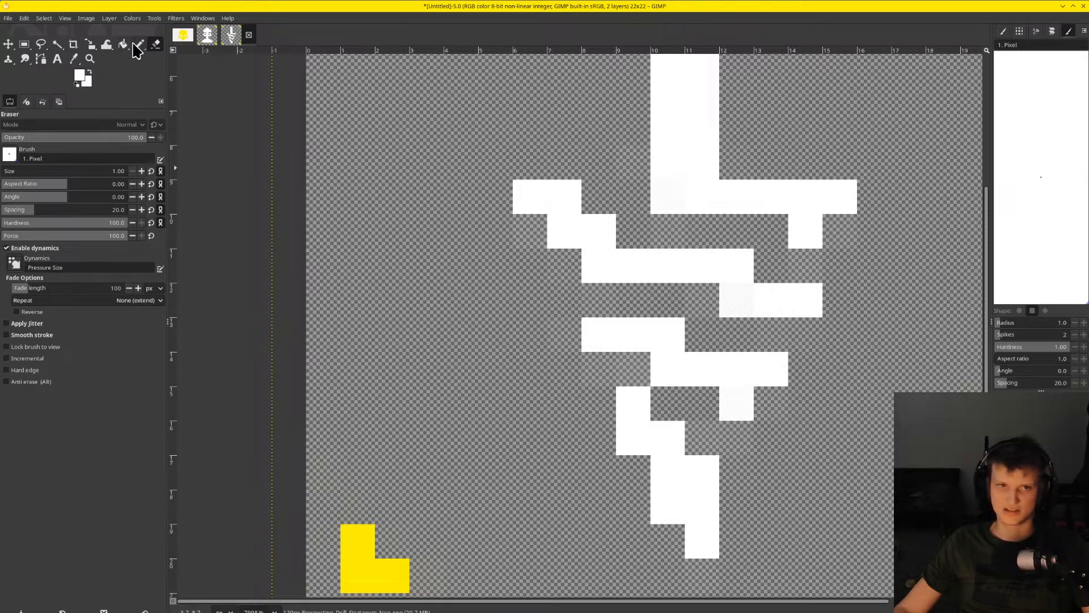
left_click(139, 45)
scroll(663, 304, "down", 3, "ctrl")
scroll(665, 307, "down", 2, "ctrl")
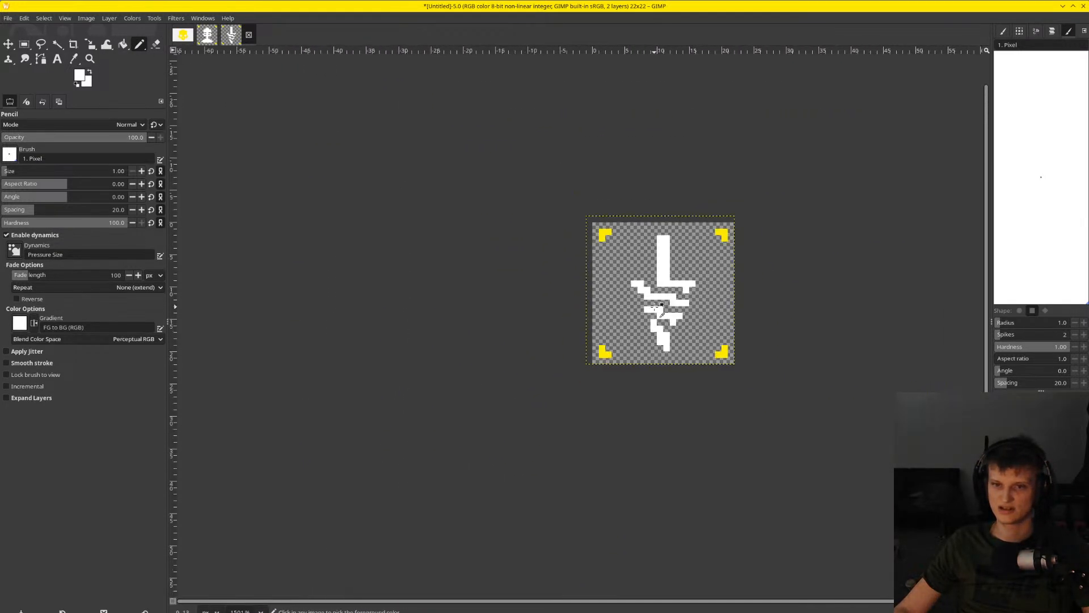
scroll(665, 306, "up", 3, "ctrl")
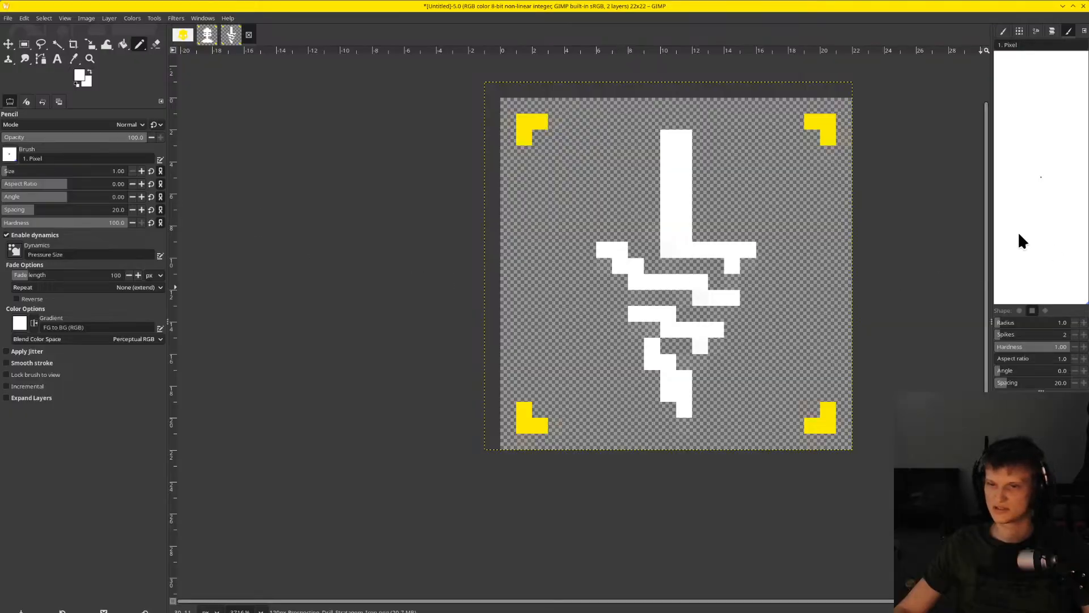
Bring up the Helldivers 2 stratagem icons page in the browser to compare its Prospecting Drill icon with the canvas, and move it aside
key("alt+Tab")
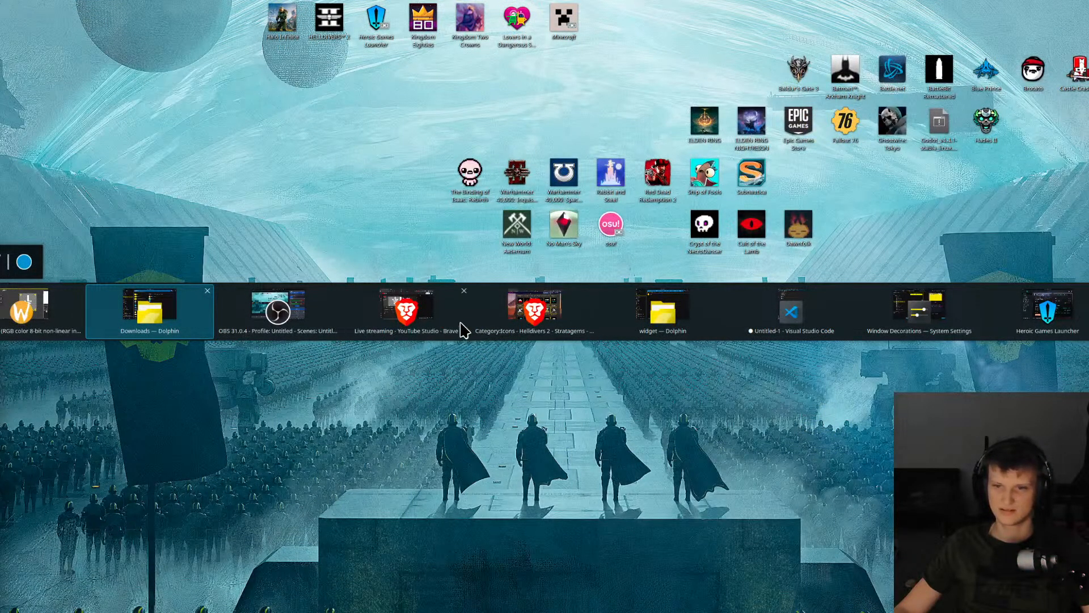
left_click(562, 326)
left_click_drag(445, 304, 359, 184)
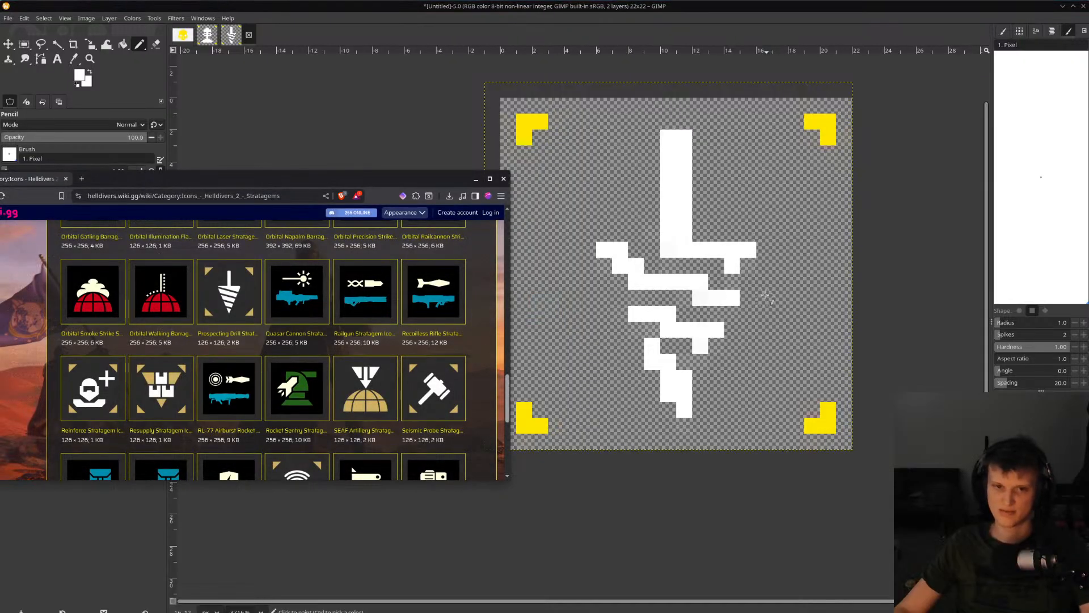
scroll(633, 231, "up", 2)
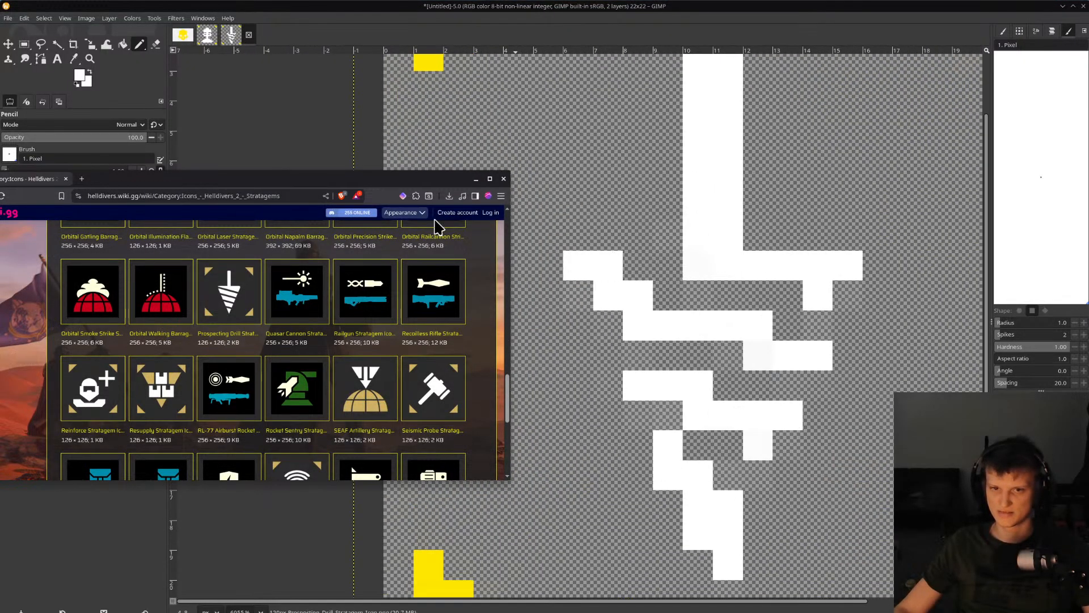
left_click_drag(287, 182, 0, 140)
Paint three white pixels along the upper thread: at the right ends of its second and third rows and the left end of the fourth
scroll(693, 369, "down", 1)
scroll(692, 397, "up", 1)
left_click(692, 403)
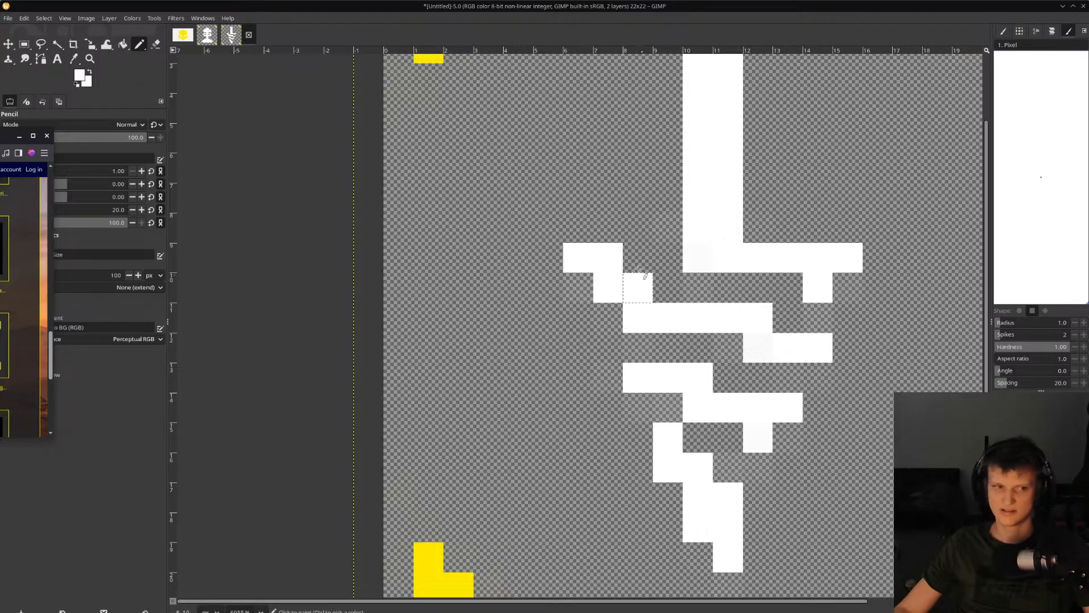
left_click(689, 307)
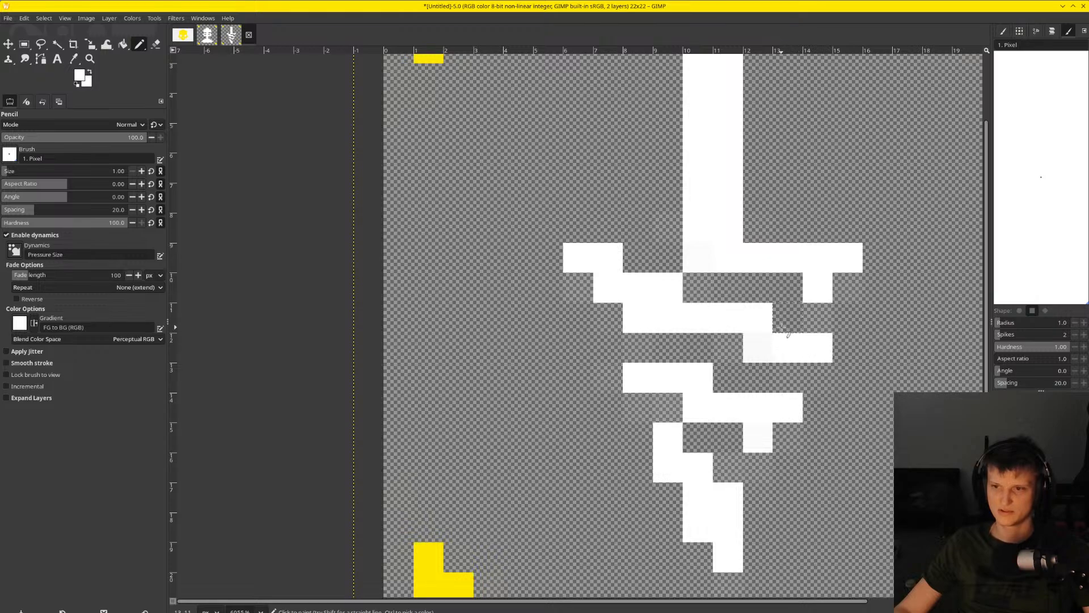
scroll(781, 327, "down", 2)
scroll(794, 330, "up", 2)
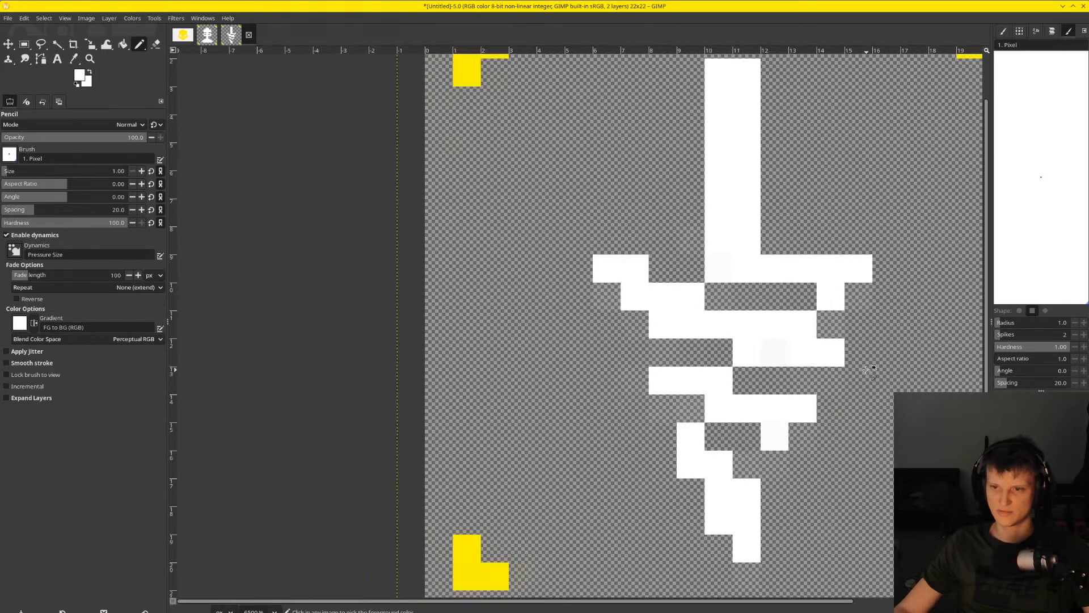
Paint a white pixel left of the single pixel hanging beneath the lowest right thread row
scroll(866, 370, "down", 2)
scroll(833, 380, "up", 3)
left_click(756, 441)
scroll(841, 498, "down", 3)
scroll(867, 494, "up", 3)
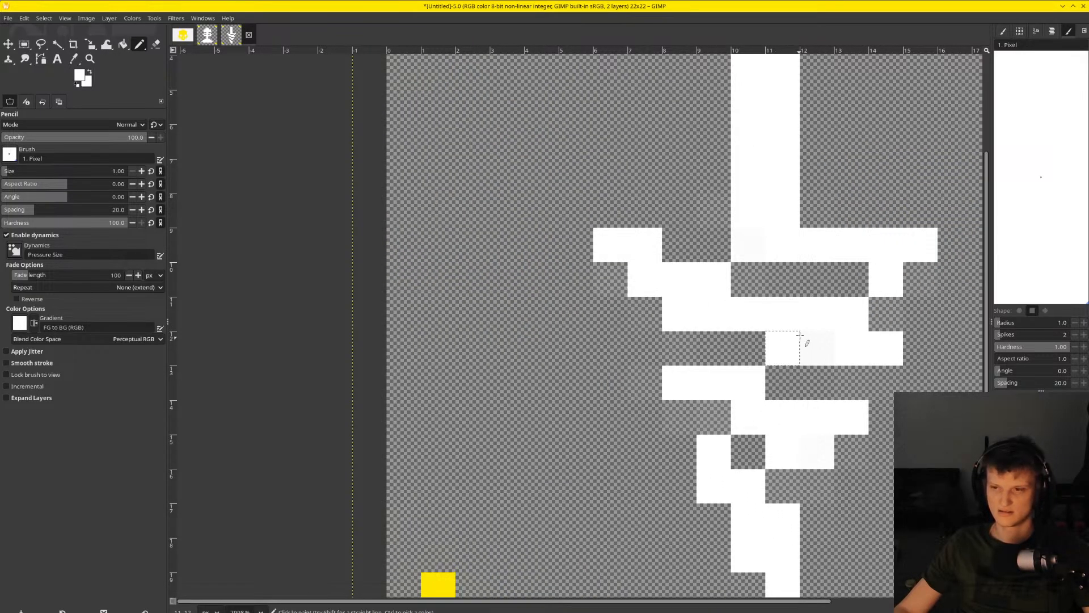
Fill the two-pixel gap beneath the top thread's right part, and erase the two white pixels directly below it
left_click_drag(824, 279, 851, 288)
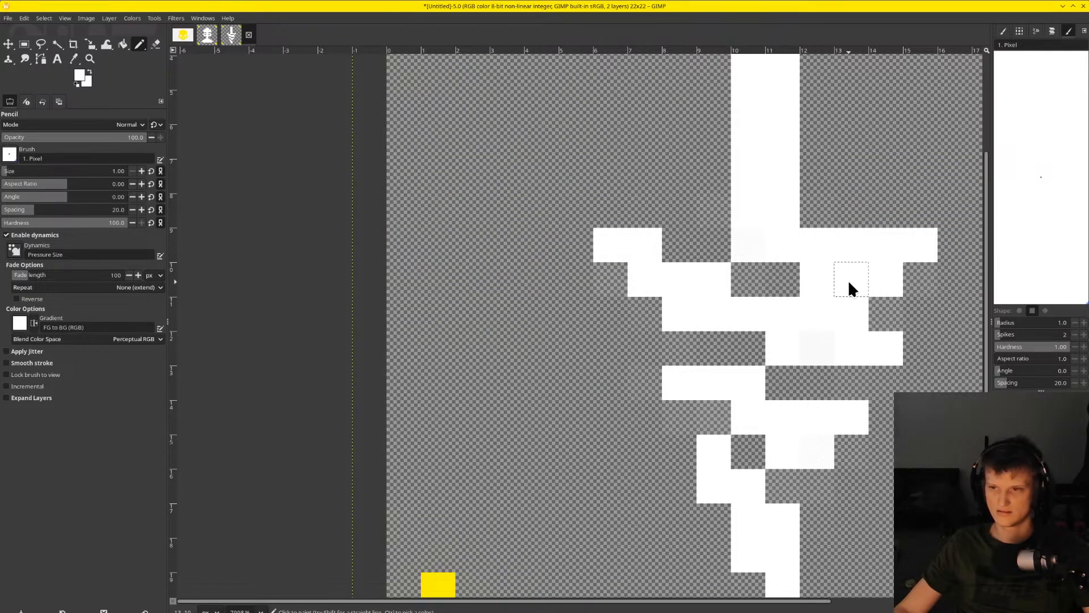
left_click(858, 283)
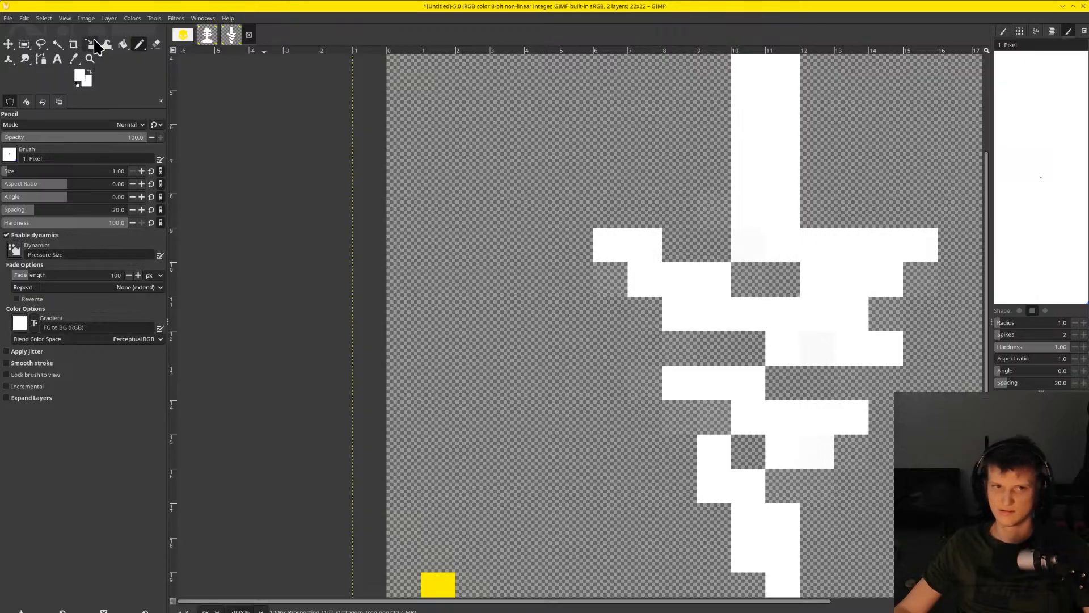
left_click(156, 43)
left_click_drag(854, 313, 831, 313)
scroll(832, 314, "down", 5)
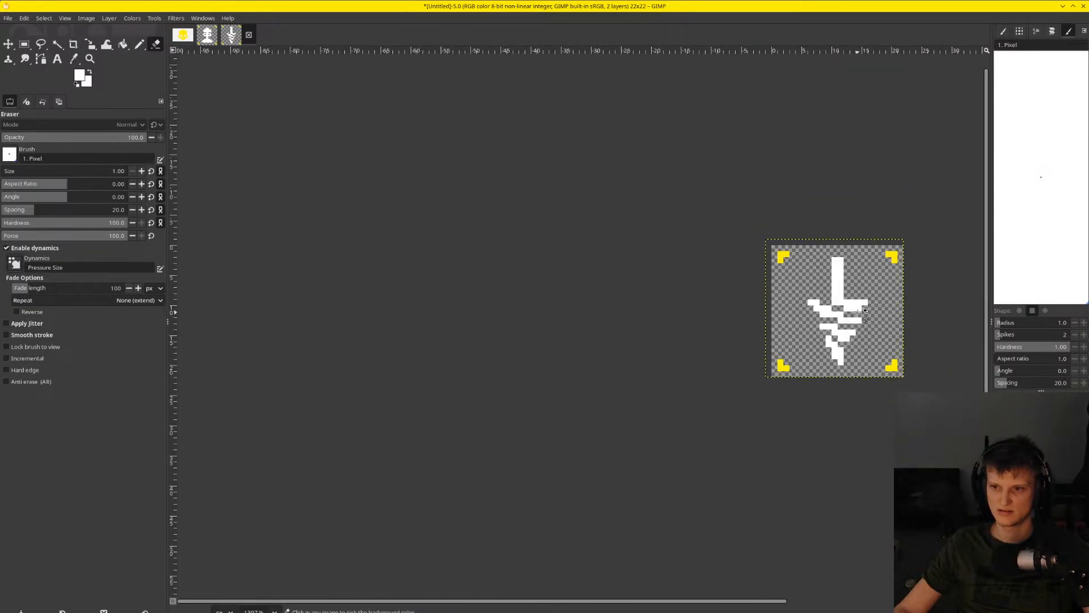
scroll(856, 313, "up", 3)
scroll(861, 313, "up", 2)
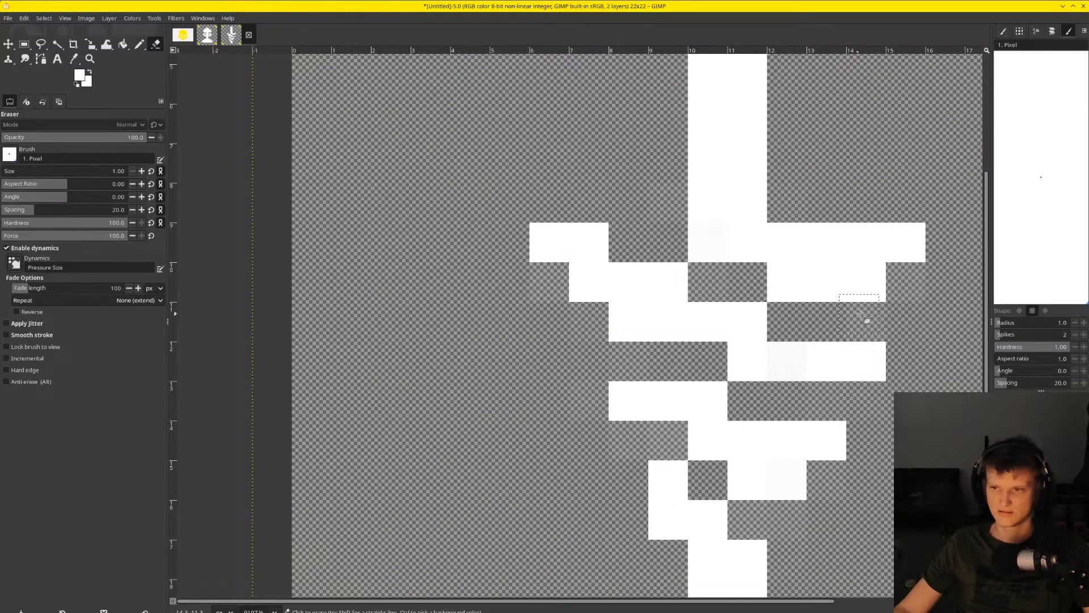
Erase the white pixel left of the one hanging beneath the lowest right thread row
scroll(845, 332, "down", 4)
scroll(830, 339, "up", 2)
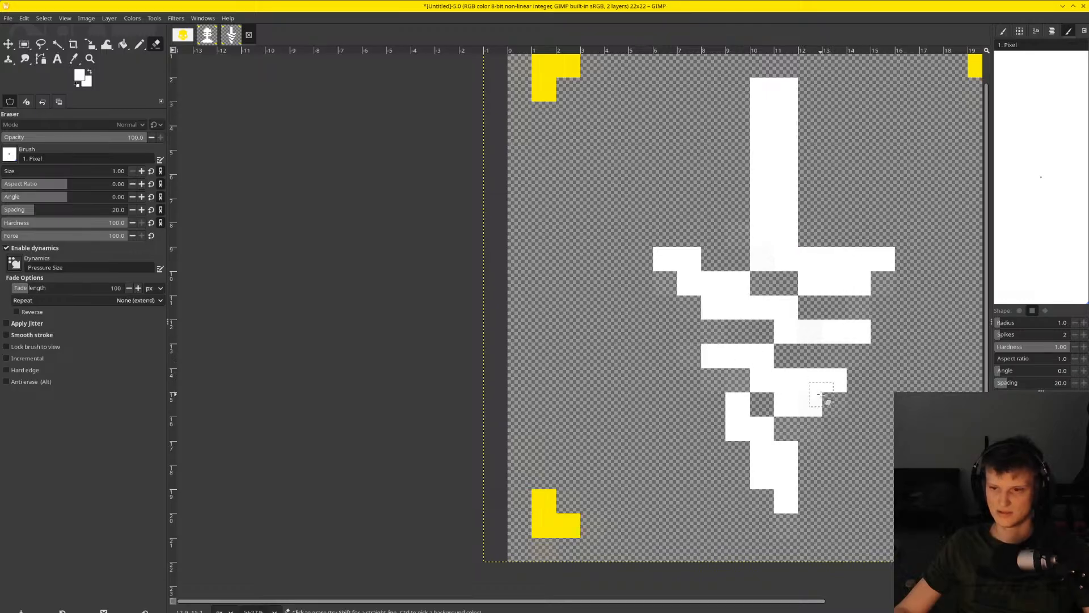
left_click(787, 404)
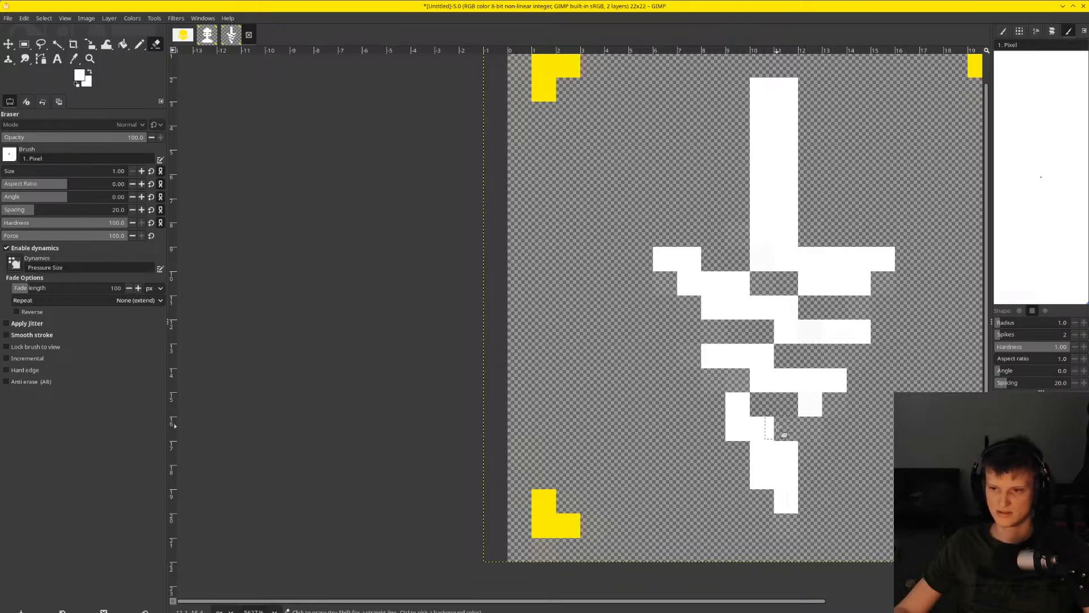
Paint a white pixel with the Pencil on top of the right column of the drill's tip
left_click(138, 44)
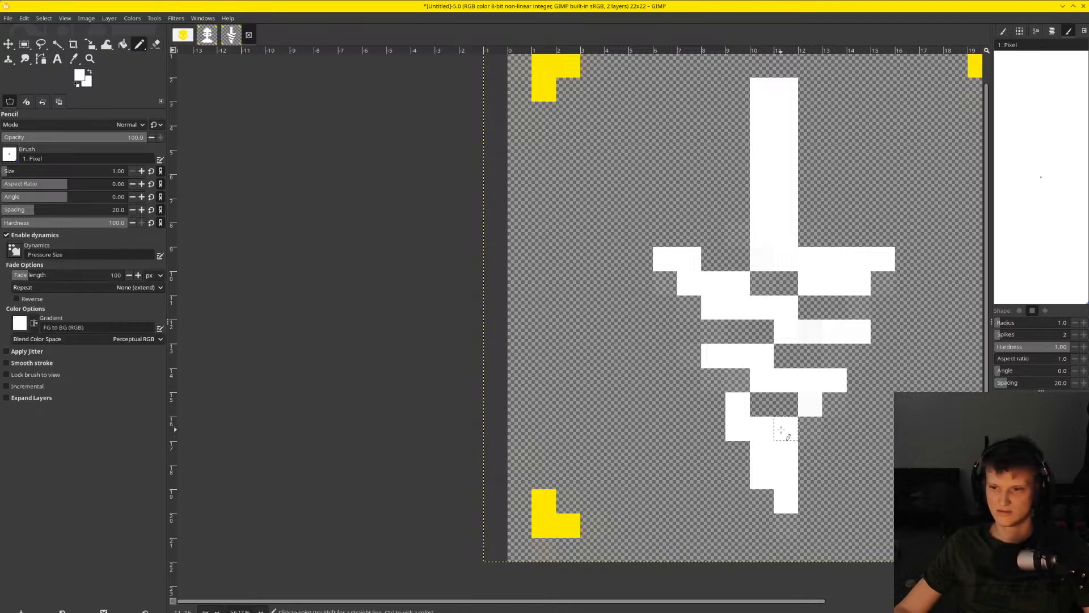
scroll(854, 560, "down", 3, "ctrl")
scroll(834, 505, "up", 5, "ctrl")
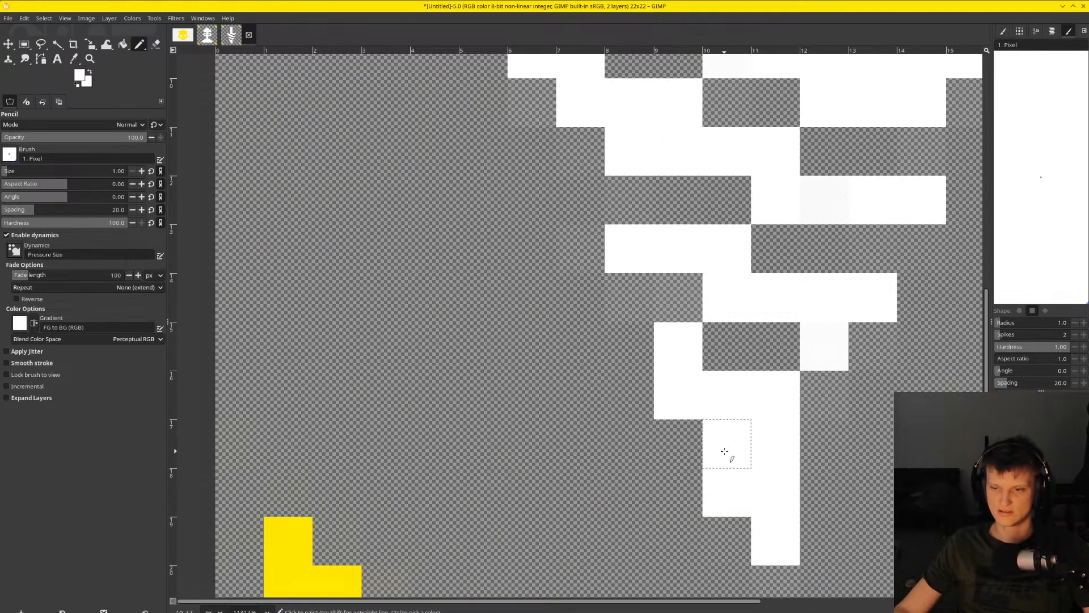
scroll(734, 447, "down", 2, "ctrl")
scroll(735, 447, "down", 5, "ctrl")
scroll(777, 445, "up", 5, "ctrl")
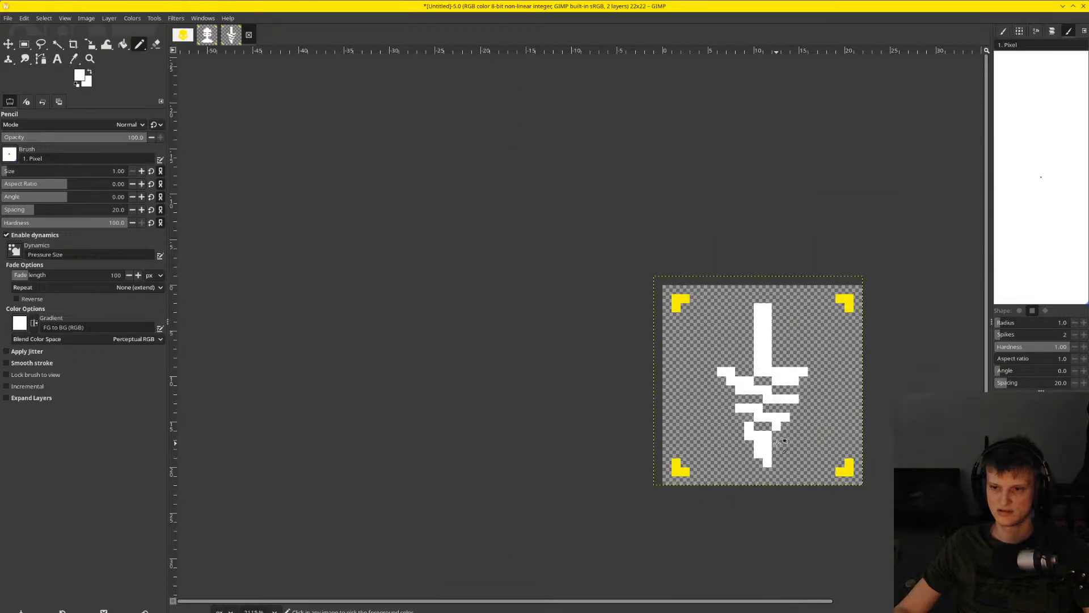
scroll(777, 444, "up", 2, "ctrl")
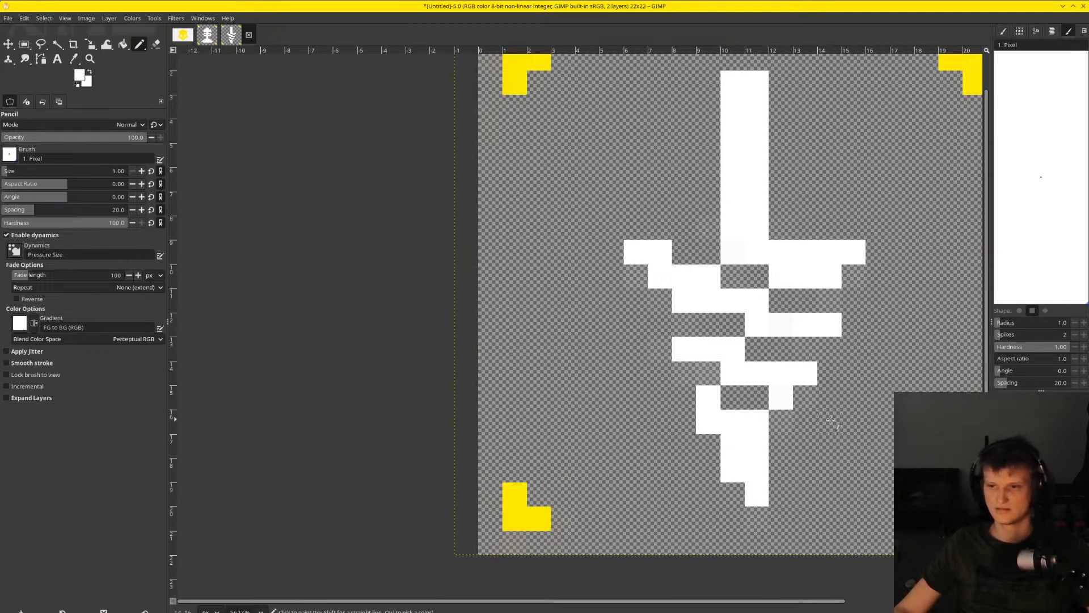
Judge the drill at small and large sizes and undo the last painted pixel above the tip's right column
scroll(845, 401, "down", 5, "ctrl")
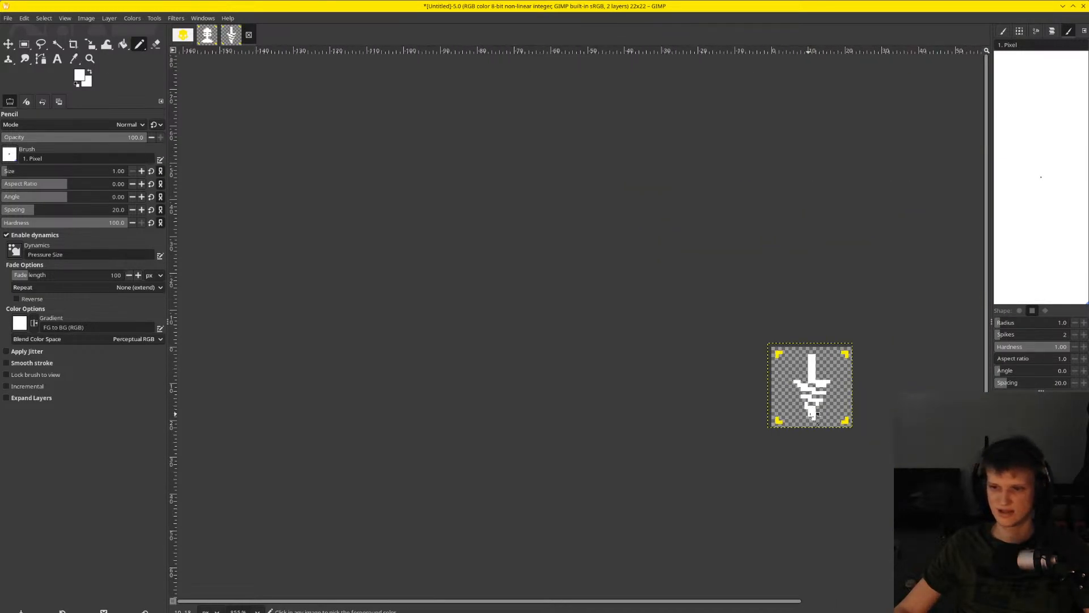
scroll(810, 414, "down", 2, "ctrl")
scroll(810, 408, "up", 6, "ctrl")
scroll(808, 287, "up", 3, "ctrl")
scroll(810, 290, "down", 5, "ctrl")
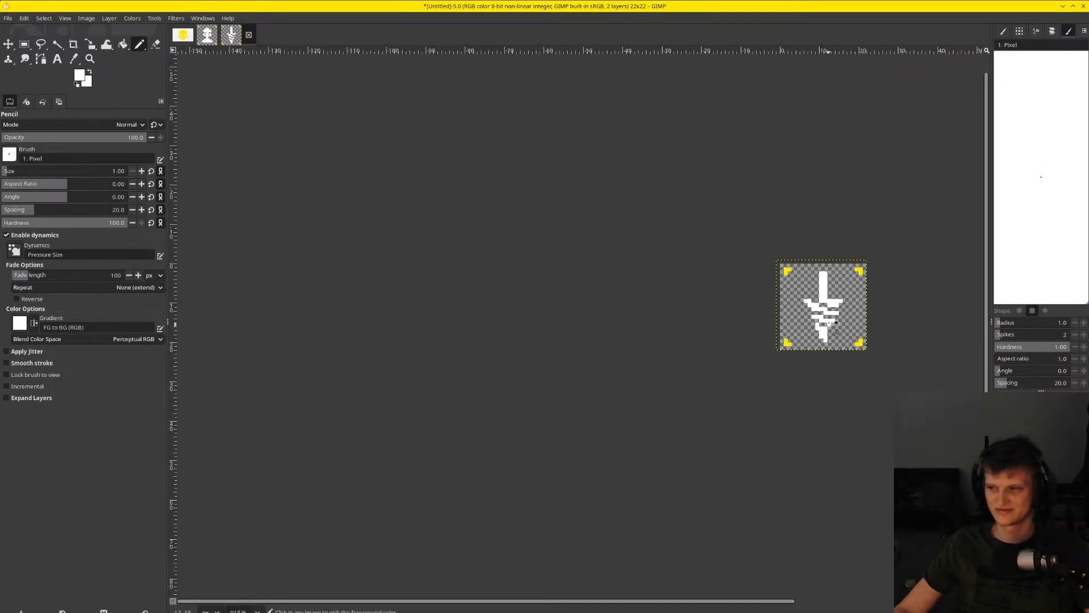
scroll(907, 224, "up", 4, "ctrl")
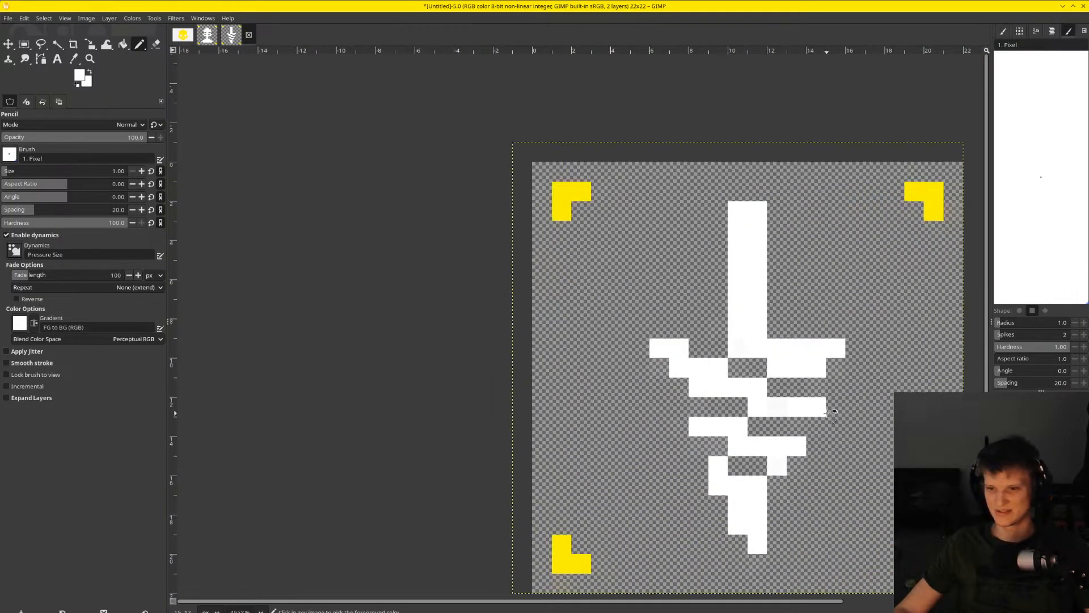
key("ctrl+z")
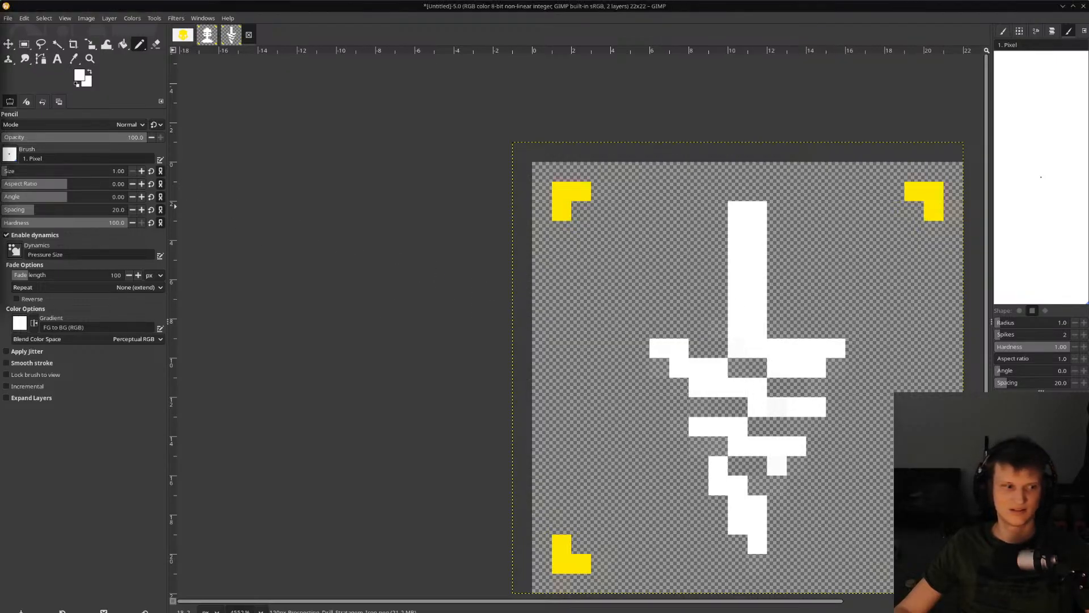
Import the Prospecting Drill Stratagem Icon image from the file manager into the canvas as a new layer
left_click_drag(1, 466, 763, 421)
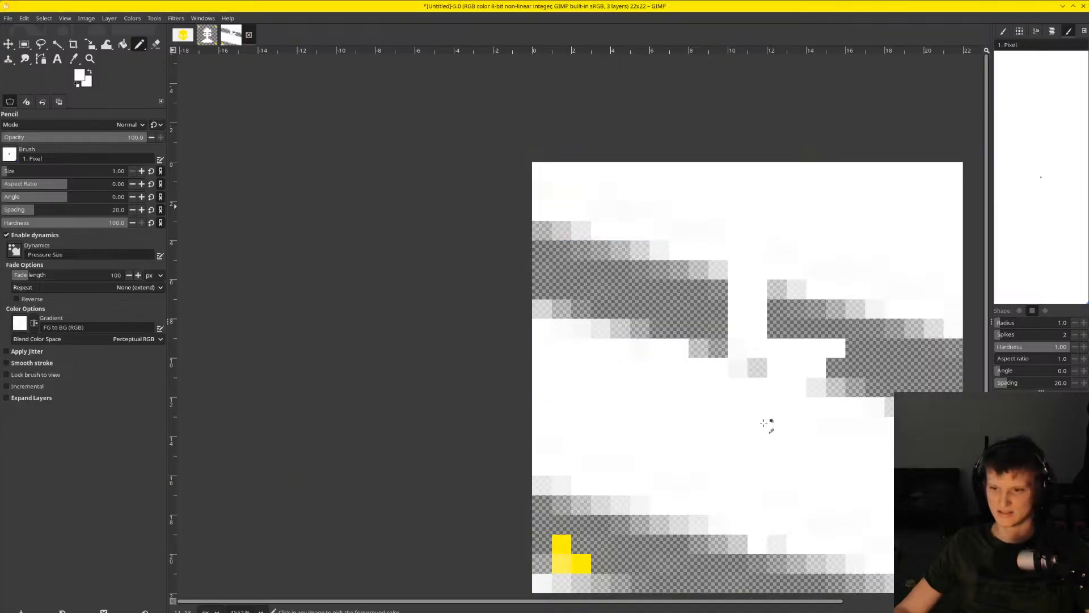
scroll(815, 425, "down", 9)
scroll(814, 425, "down", 1)
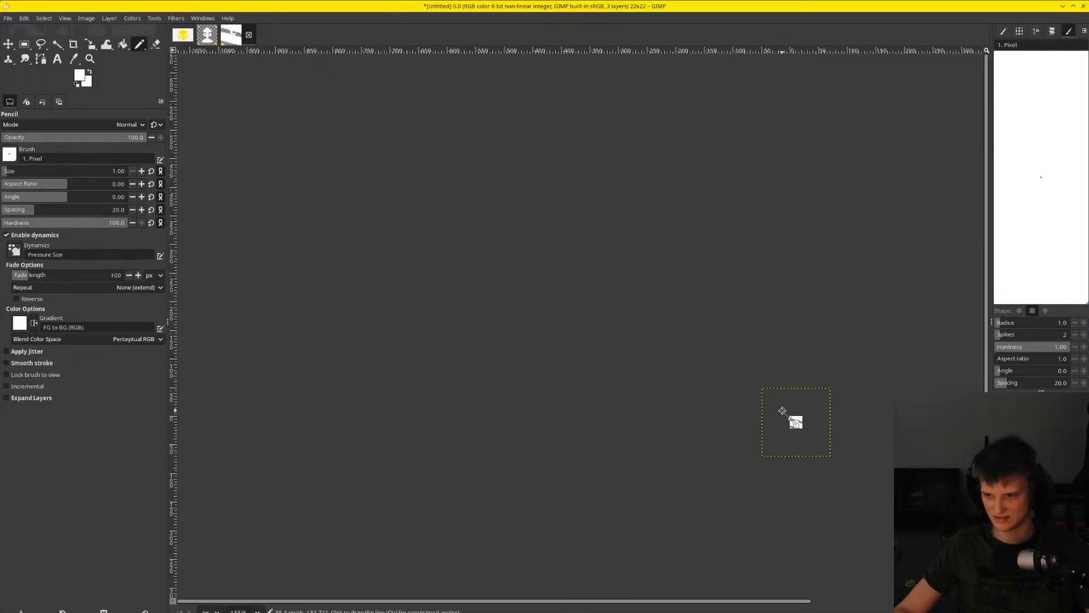
Scale the imported drill layer down to 71 × 71 px, aligning its upper-left corner with the canvas corner
key("shift+s")
left_click(790, 411)
left_click_drag(772, 405, 796, 418)
scroll(801, 434, "up", 2)
scroll(798, 426, "up", 12)
left_click_drag(681, 239, 745, 290)
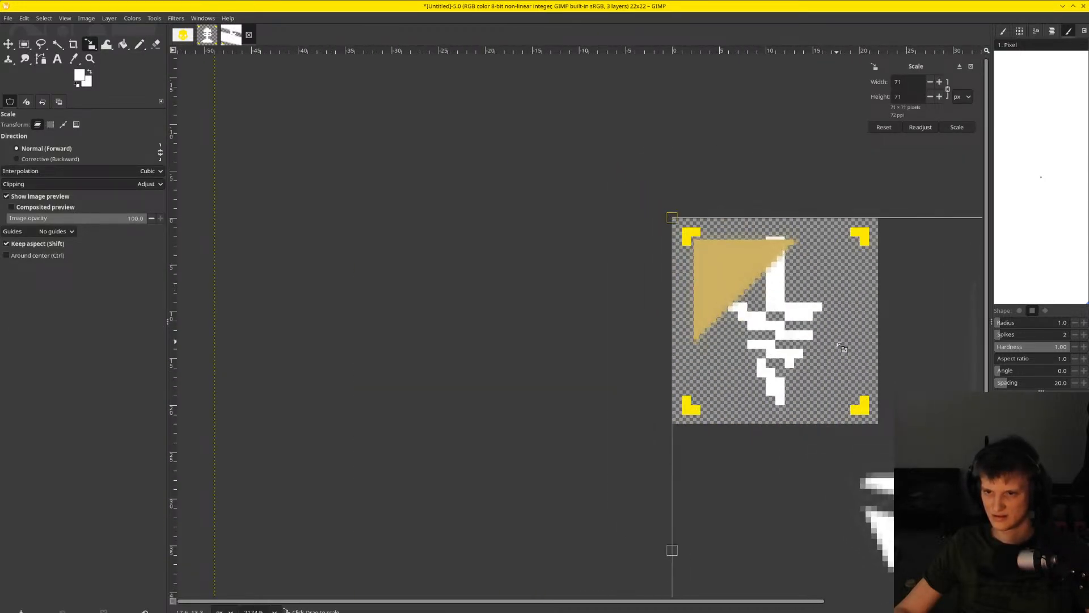
Shrink the imported layer to 22 × 22 px so it fits the canvas exactly, and apply the scaling
scroll(844, 364, "down", 5)
left_click_drag(780, 554, 802, 384)
scroll(802, 384, "up", 11)
left_click_drag(630, 266, 639, 272)
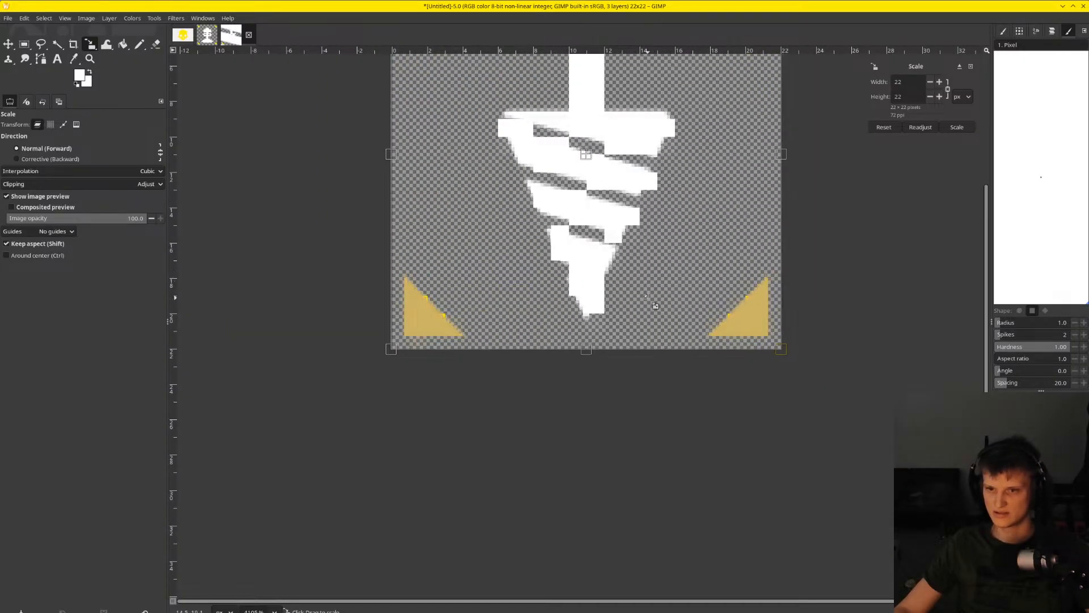
scroll(646, 296, "up", 3)
scroll(585, 368, "up", 4)
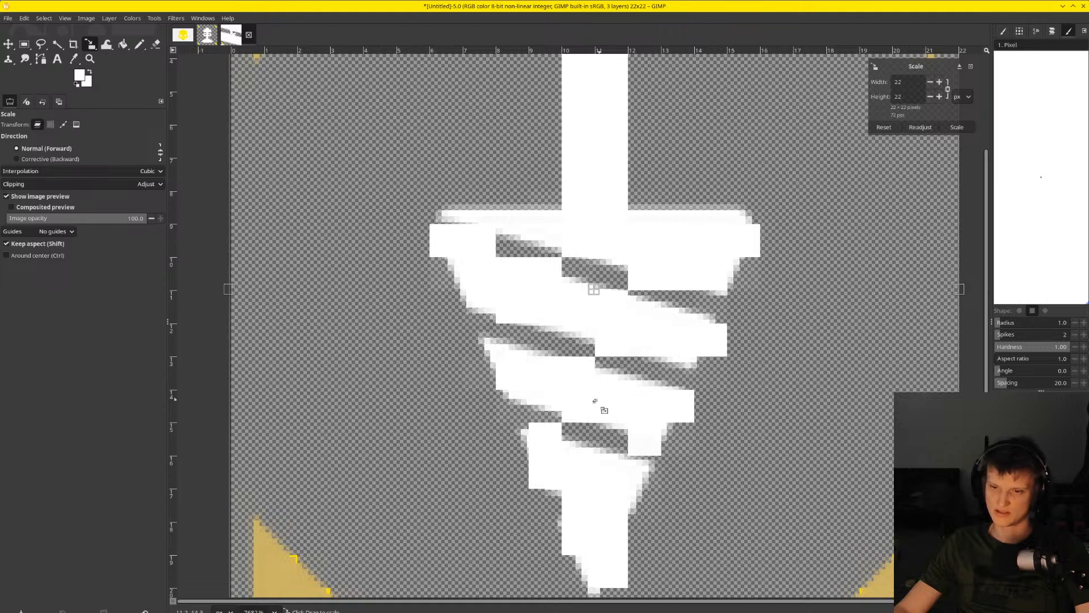
scroll(645, 481, "down", 2)
key("Return")
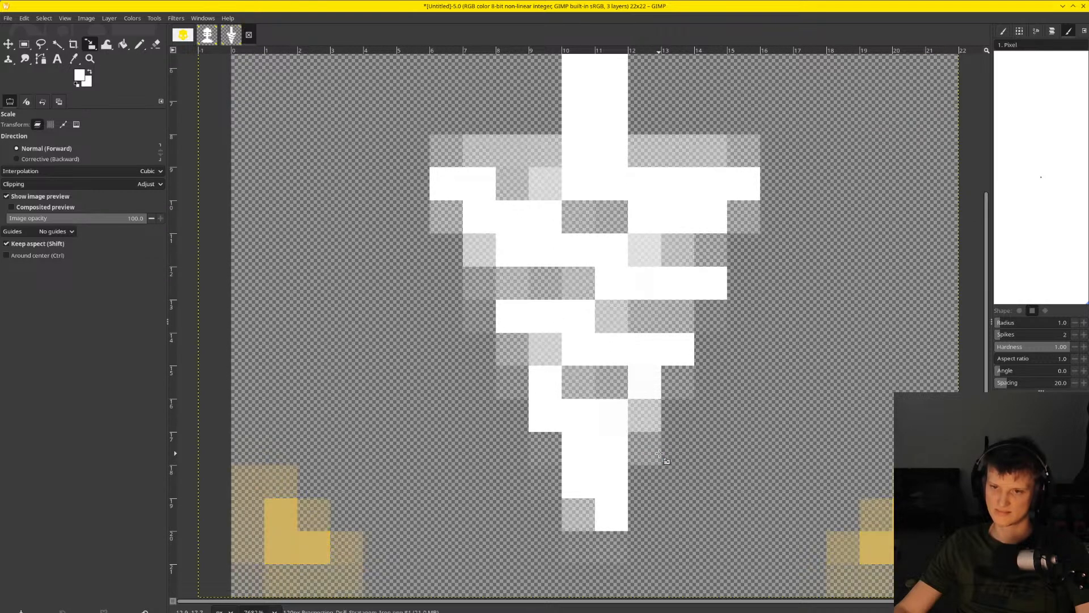
Hide the hand-drawn white drill layer, leaving the scaled reference icon on view
scroll(688, 352, "down", 3)
scroll(687, 352, "up", 1)
scroll(688, 352, "up", 2)
scroll(830, 369, "right", 2)
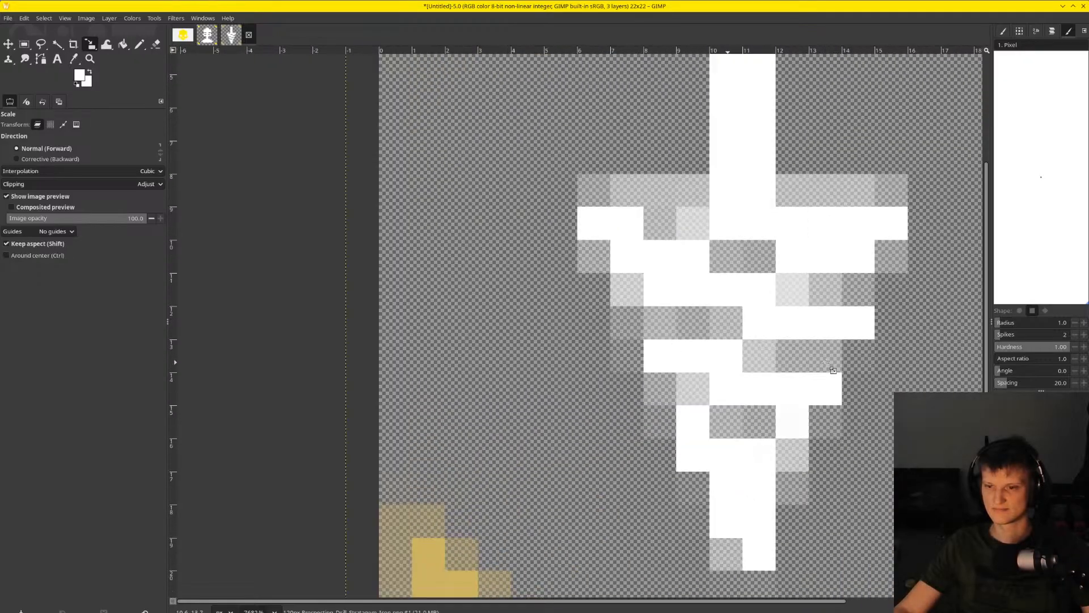
scroll(788, 367, "down", 1)
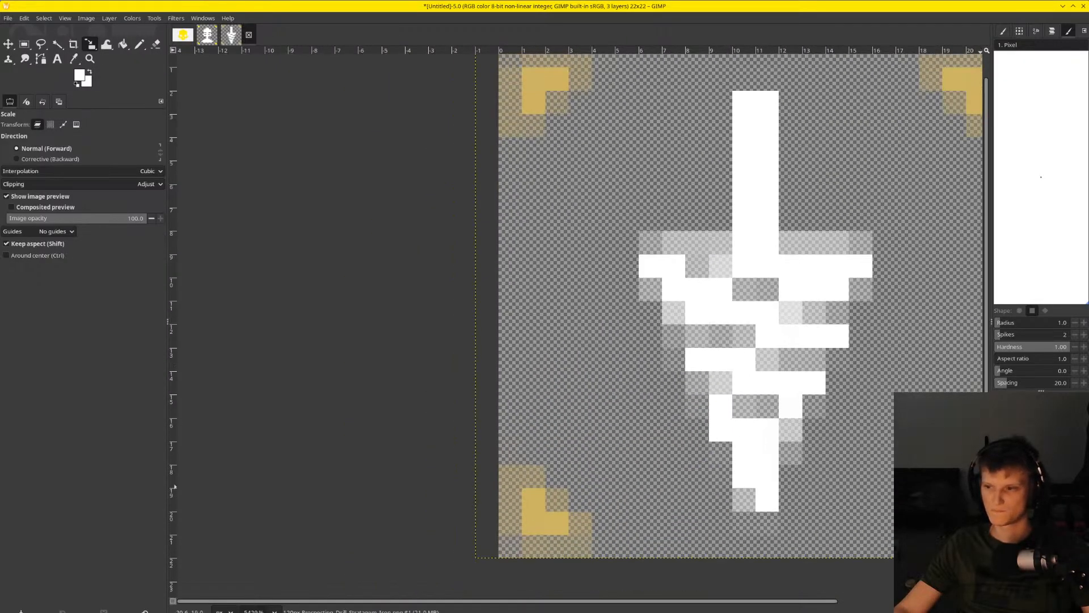
left_click(1001, 494)
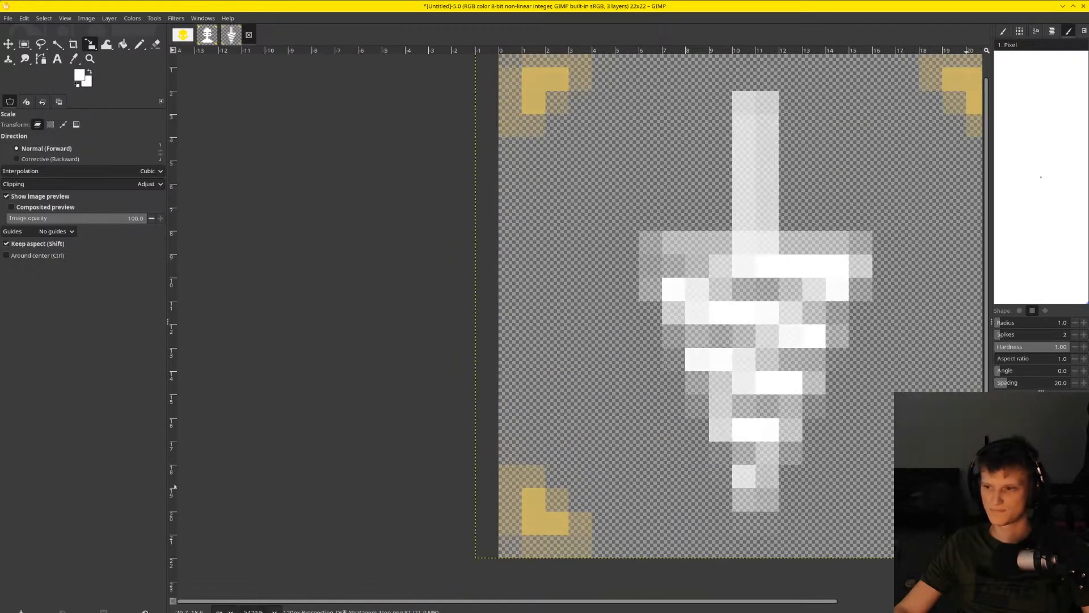
Erase the faded yellow corner marks from the scaled reference drill layer
left_click(156, 45)
mouse_move(512, 473)
left_mouse_down()
mouse_move(520, 445)
mouse_move(594, 590)
mouse_move(584, 544)
left_mouse_up()
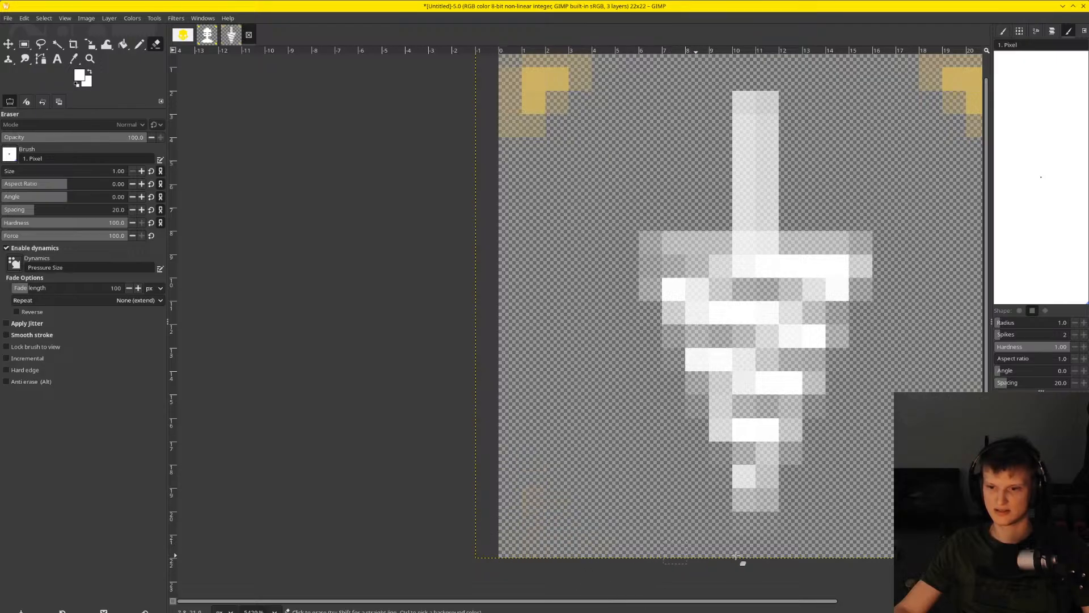
scroll(933, 537, "down", 1)
mouse_move(975, 249)
left_mouse_down()
mouse_move(932, 252)
mouse_move(924, 197)
mouse_move(936, 230)
left_mouse_up()
mouse_move(682, 208)
left_mouse_down()
mouse_move(675, 178)
mouse_move(656, 231)
left_mouse_up()
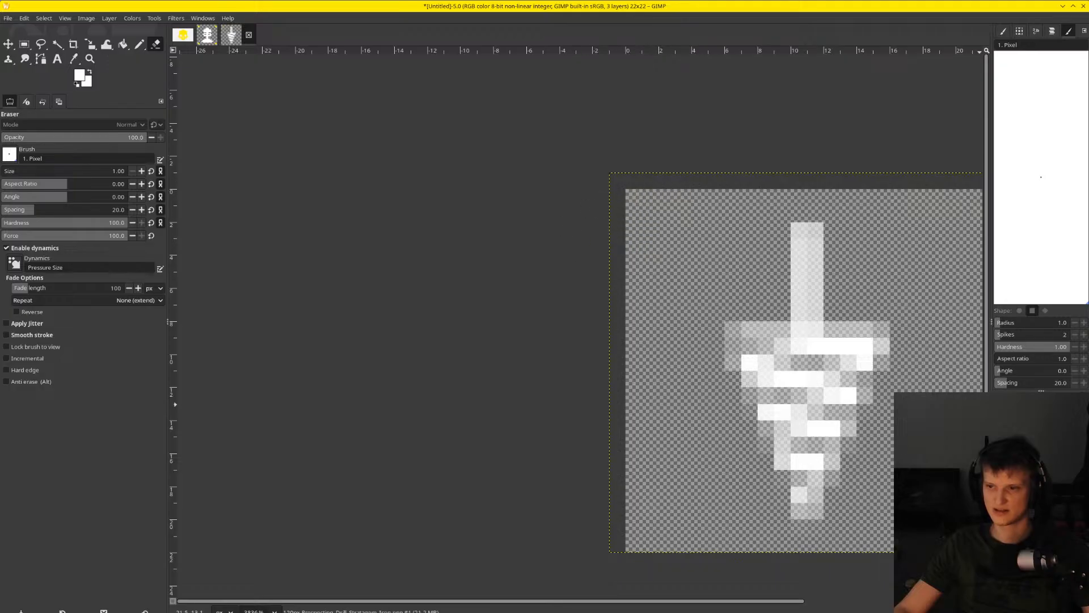
Show the hand-drawn white drill layer again together with the scaled reference layer
left_click(1001, 474)
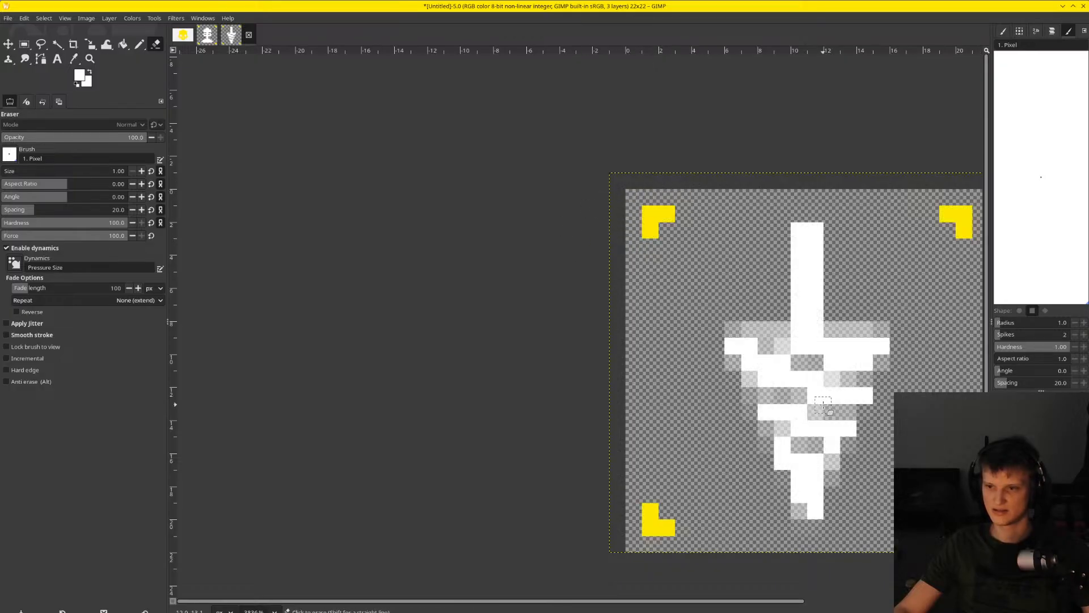
scroll(823, 404, "up", 4)
scroll(868, 401, "down", 4)
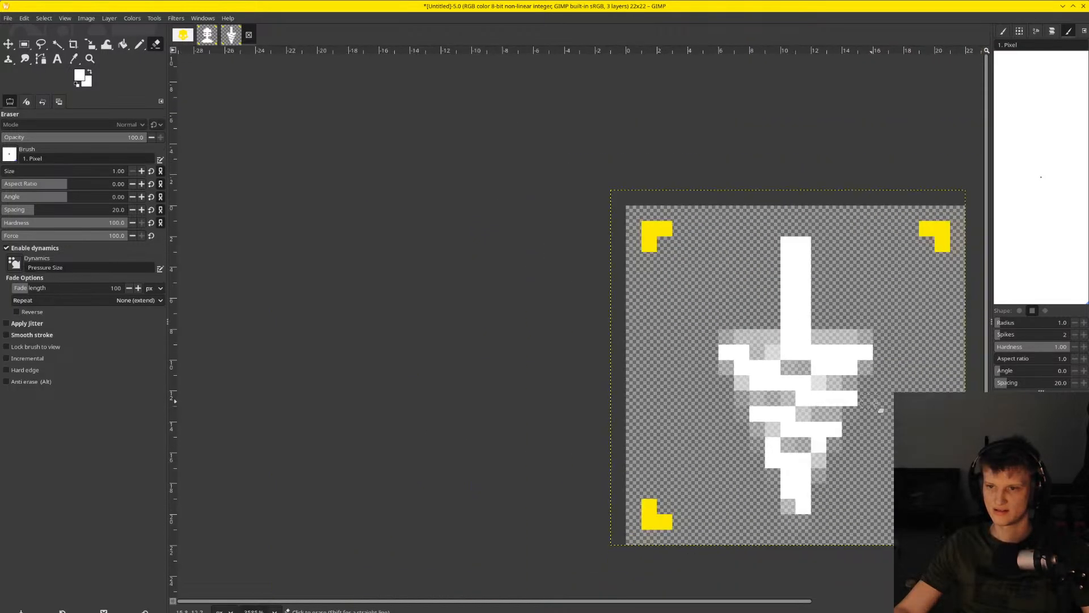
scroll(874, 403, "up", 2)
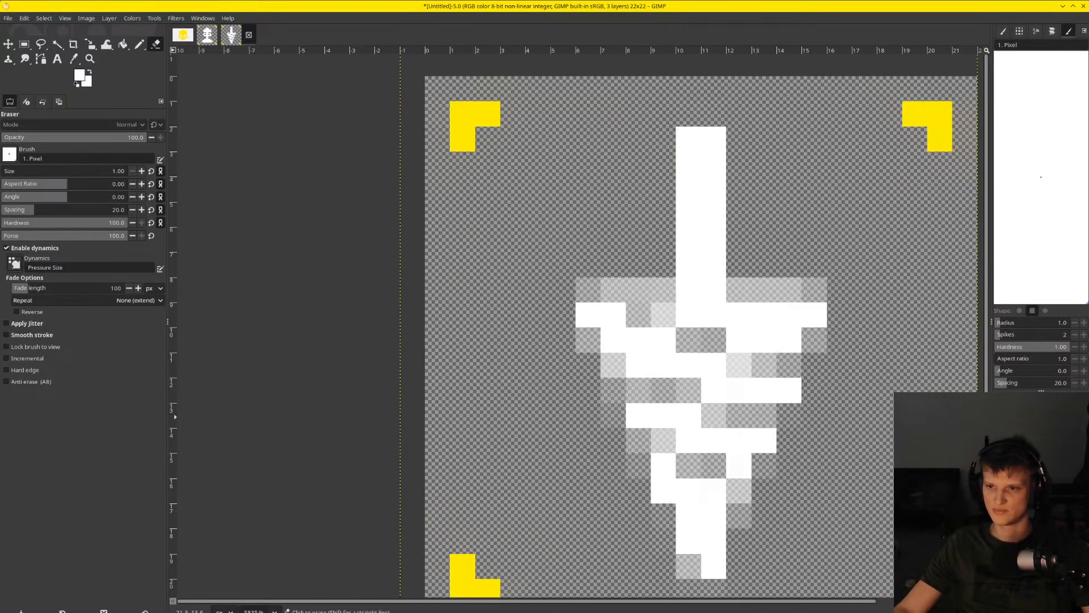
Fill most grey pixels along the drill head's top row and one on its left edge with white using the Pencil
left_click(139, 44)
scroll(848, 388, "up", 2)
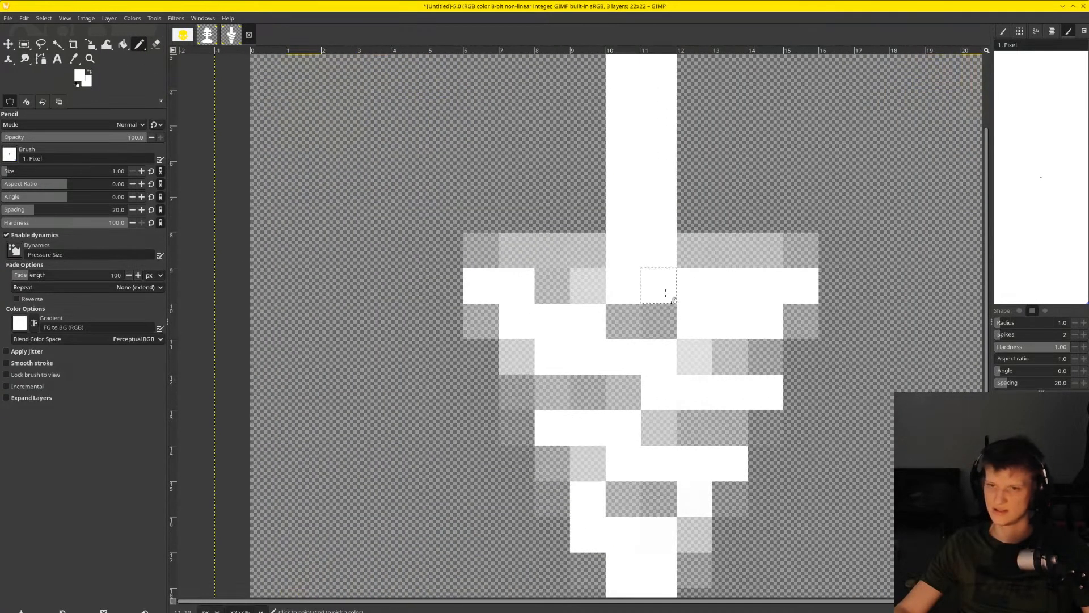
scroll(697, 256, "down", 4)
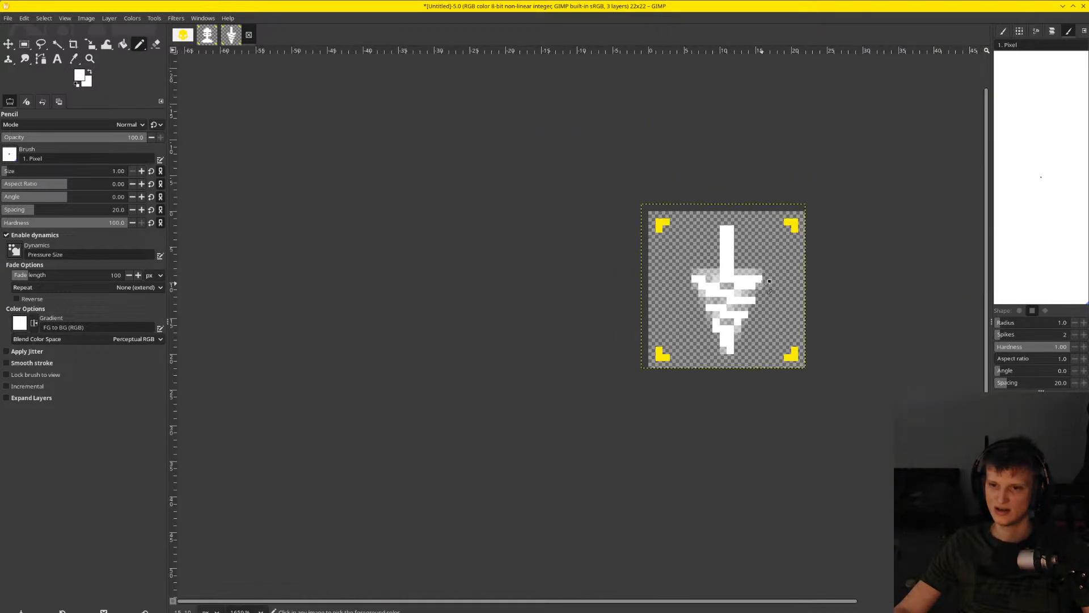
scroll(674, 253, "up", 4)
mouse_move(718, 245)
left_mouse_down()
mouse_move(813, 232)
mouse_move(604, 247)
left_mouse_up()
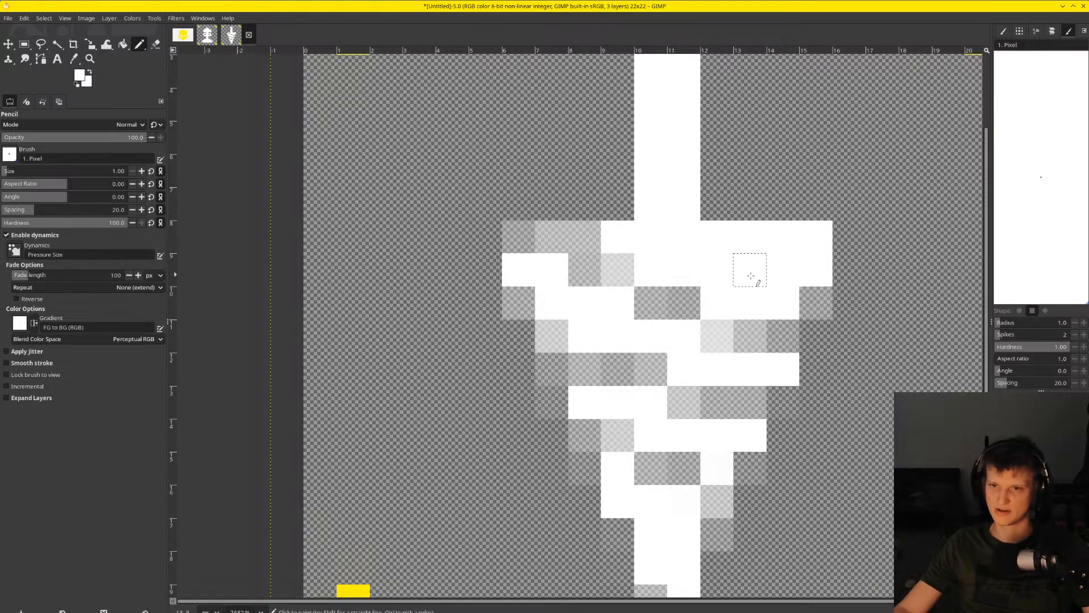
left_click(586, 240)
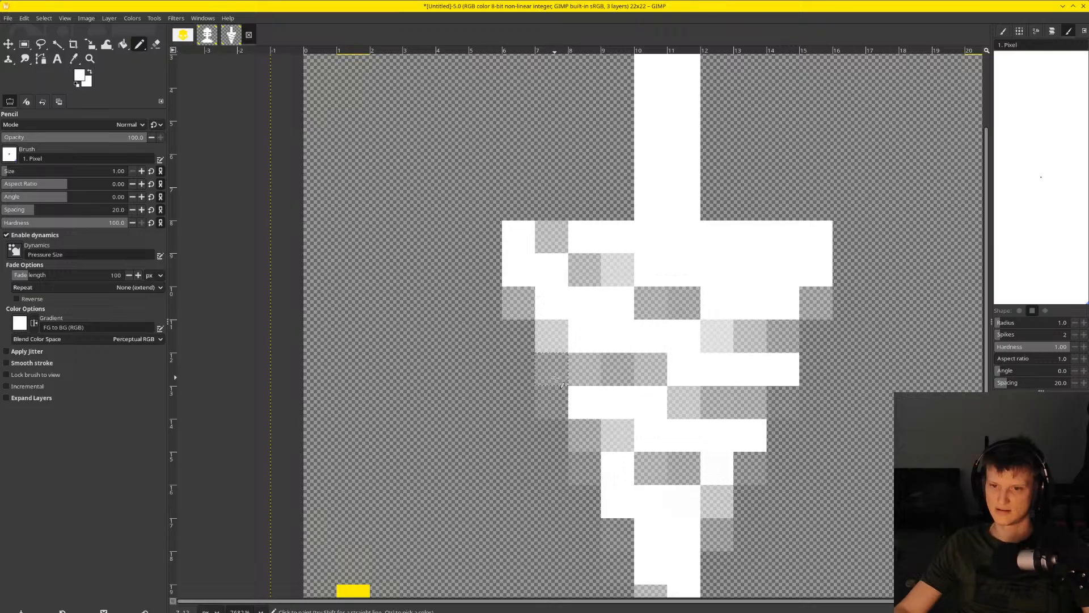
left_click(555, 377)
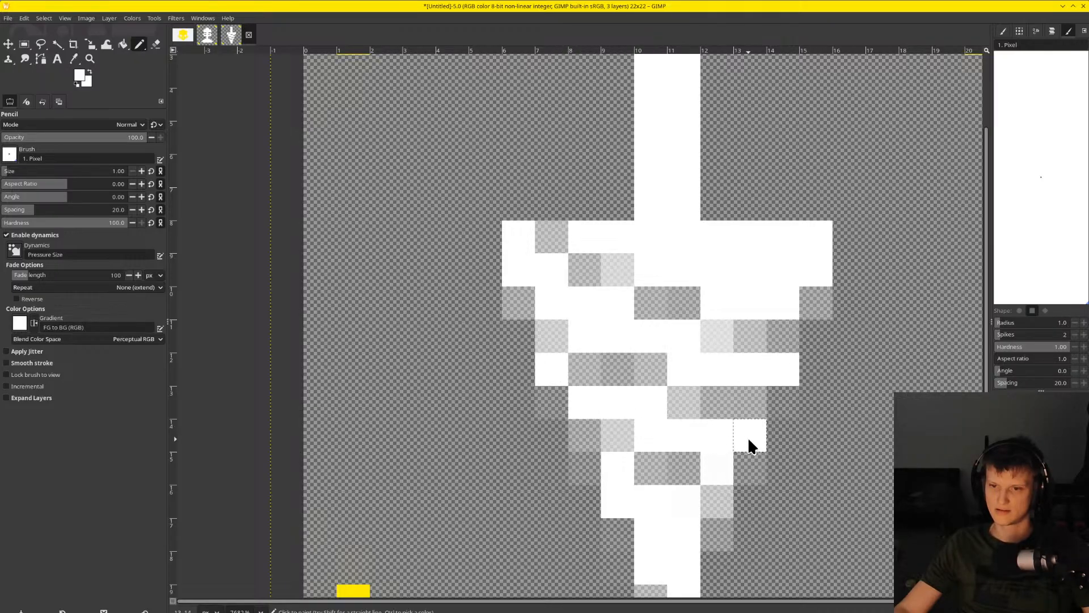
Try filling the grey pixel at the drill's tip with white, and undo it
scroll(725, 441, "down", 2)
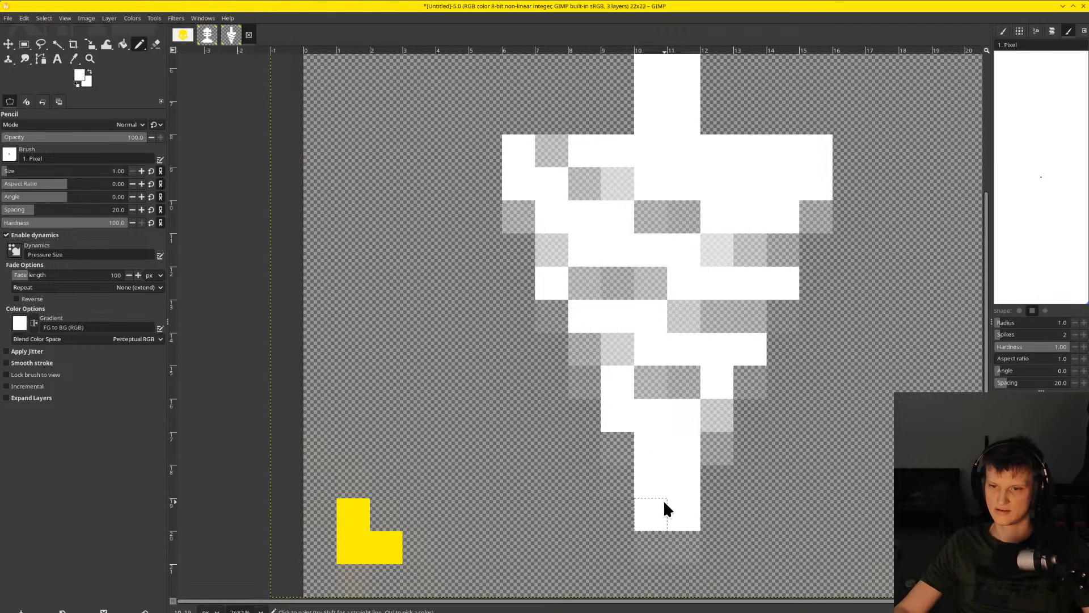
scroll(707, 405, "down", 7)
scroll(707, 405, "up", 8)
key("ctrl+z")
key("ctrl+z")
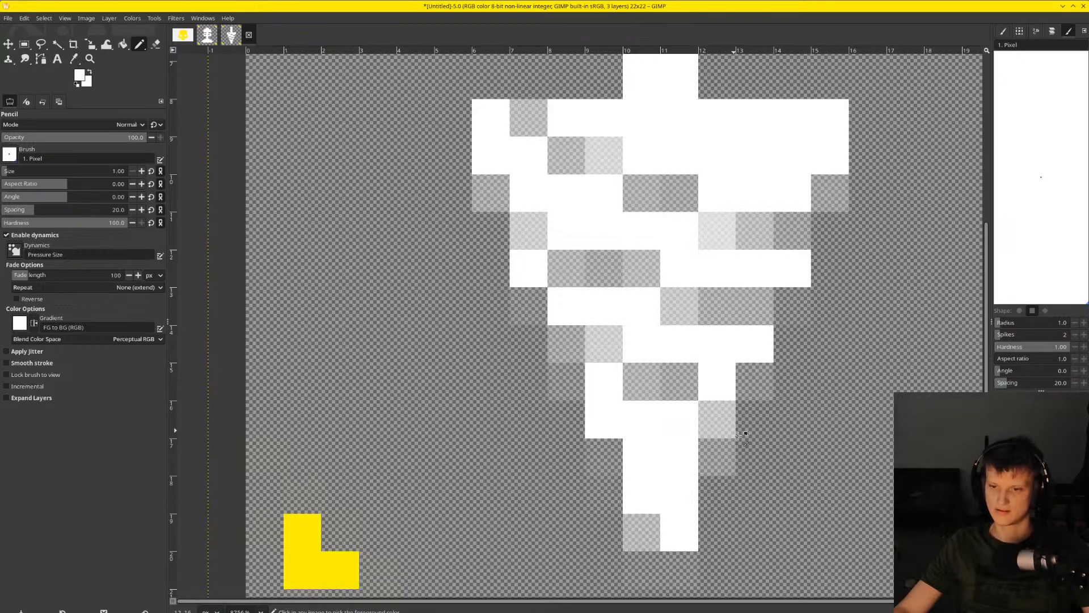
Toggle the hand-drawn layer's visibility to compare it with the reference layer beneath
scroll(743, 432, "down", 3)
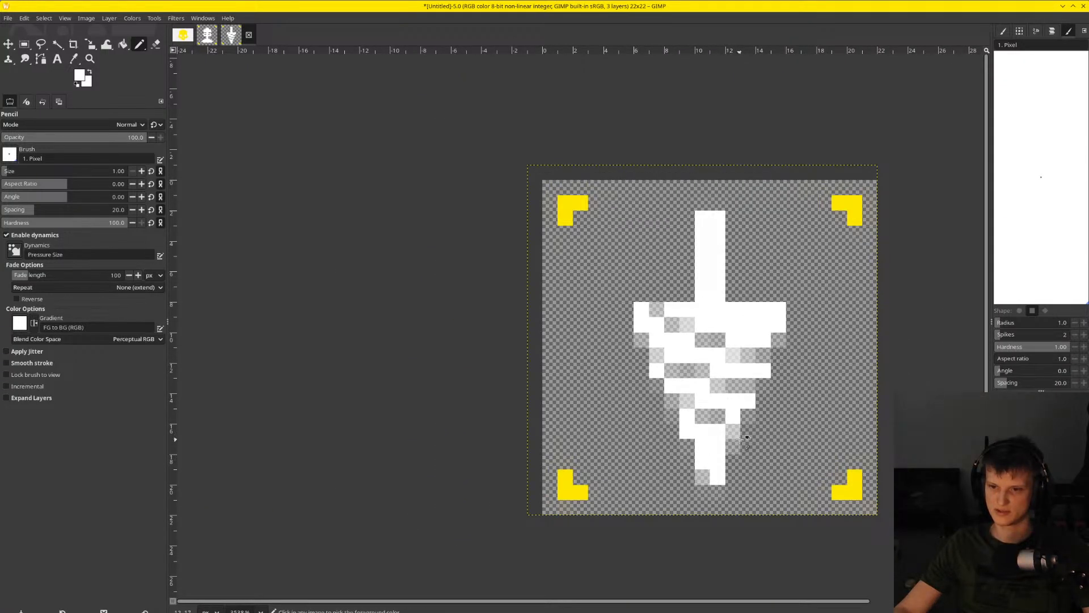
scroll(729, 420, "up", 2)
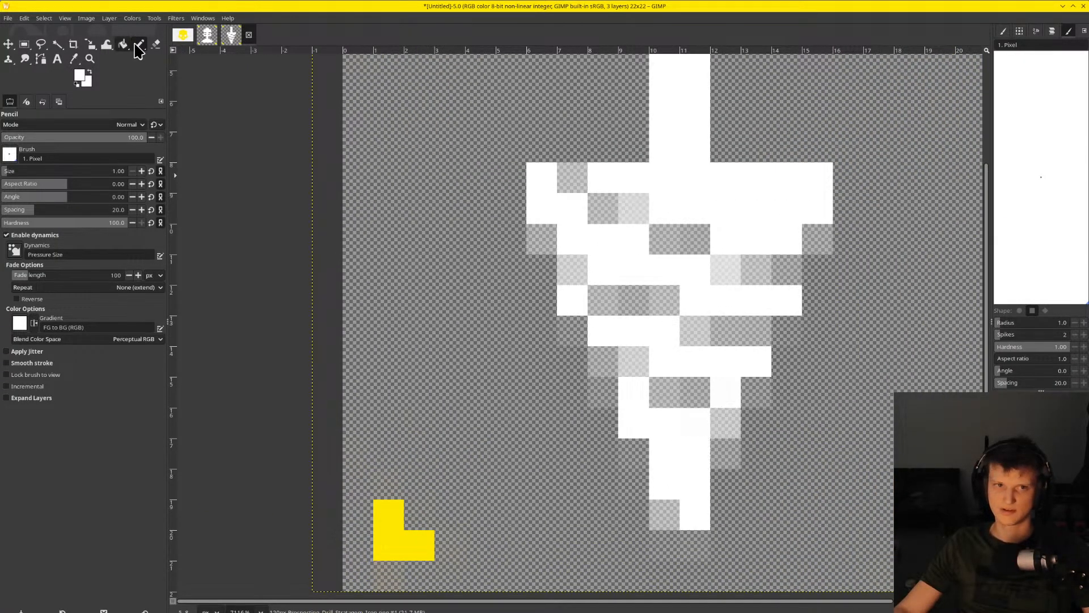
left_click(156, 44)
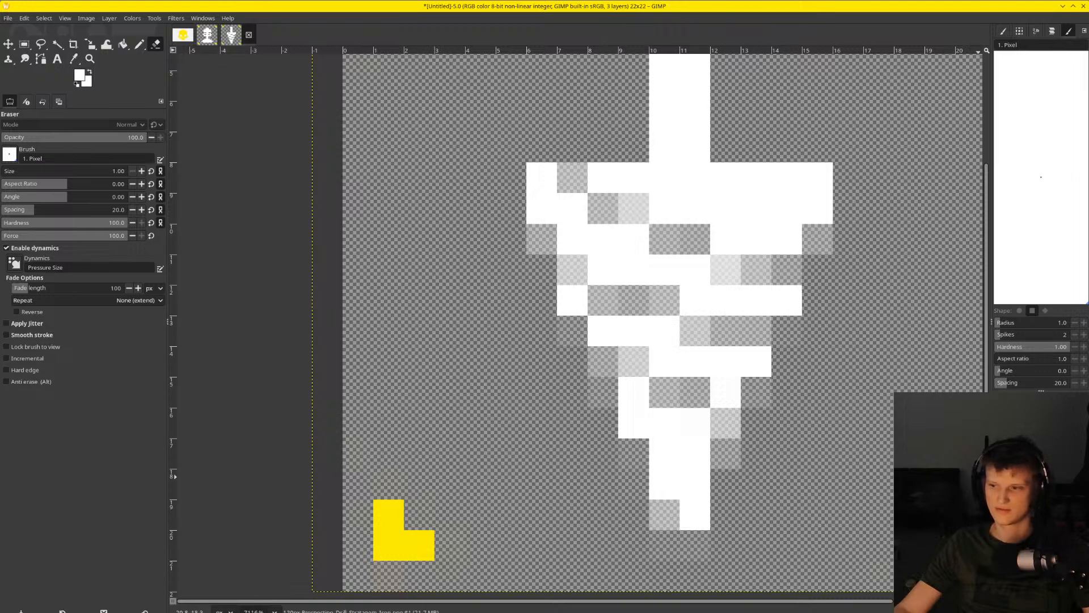
left_click(1000, 477)
left_click(1000, 476)
left_click(1000, 477)
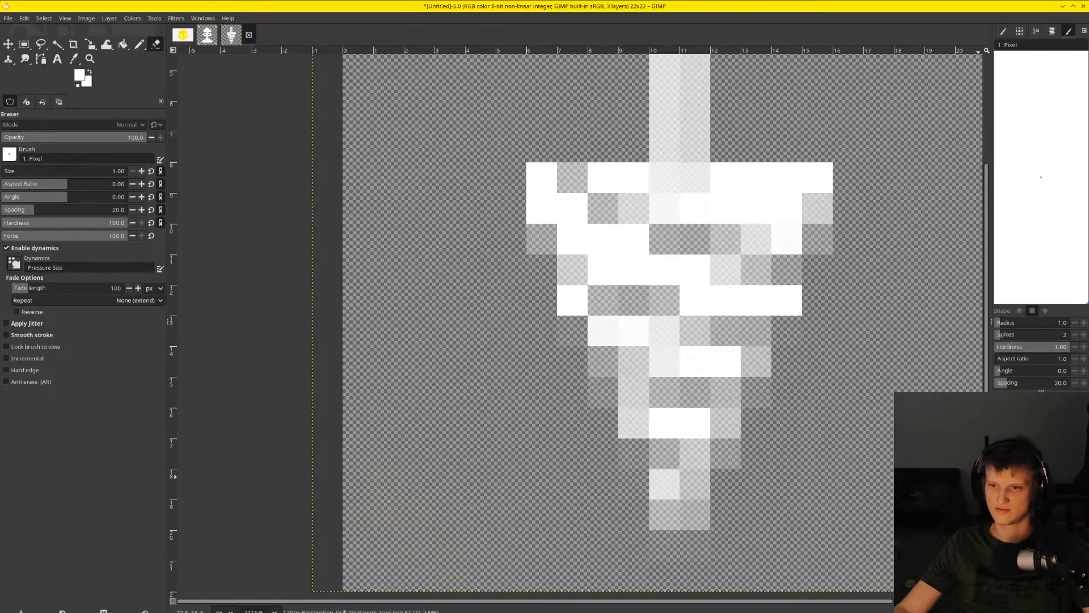
left_click(1000, 476)
left_click(1000, 477)
left_click(1001, 477)
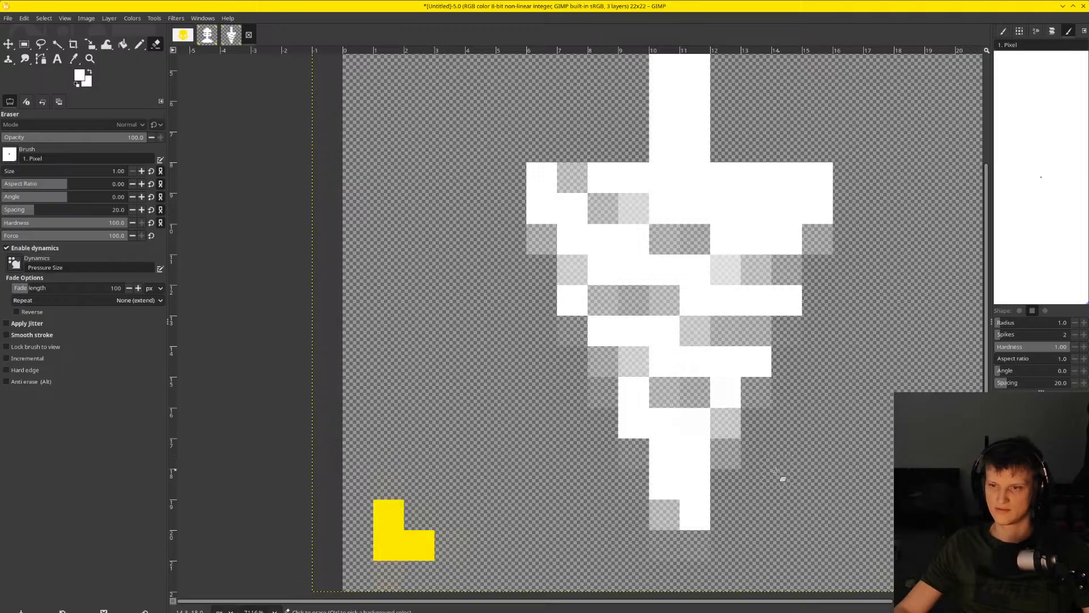
Erase the stray grey pixels beside the drill's lower body and at its tip
left_click(734, 428)
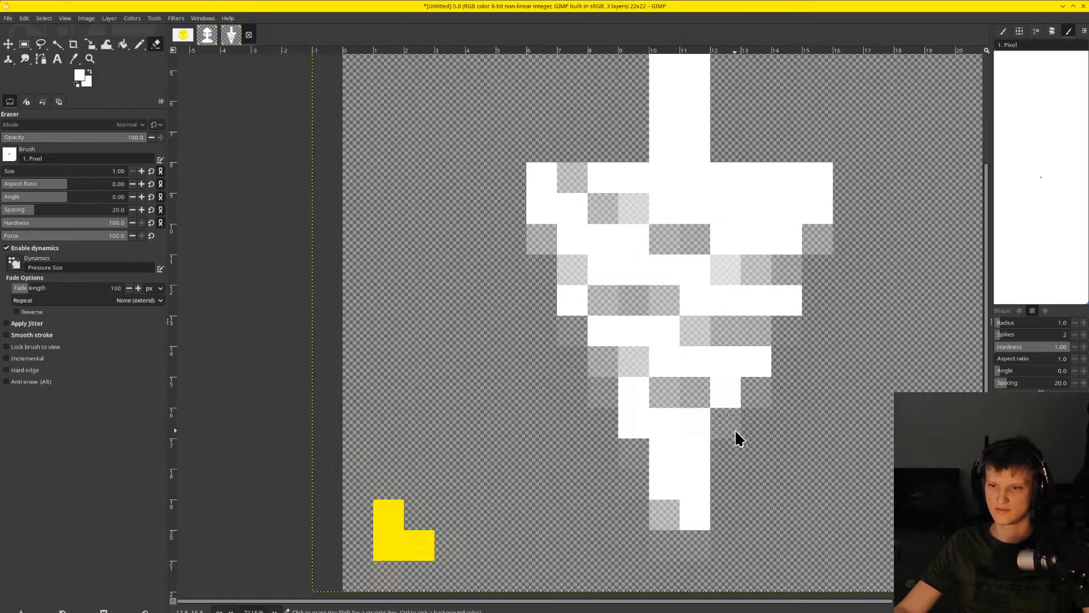
left_click(649, 527)
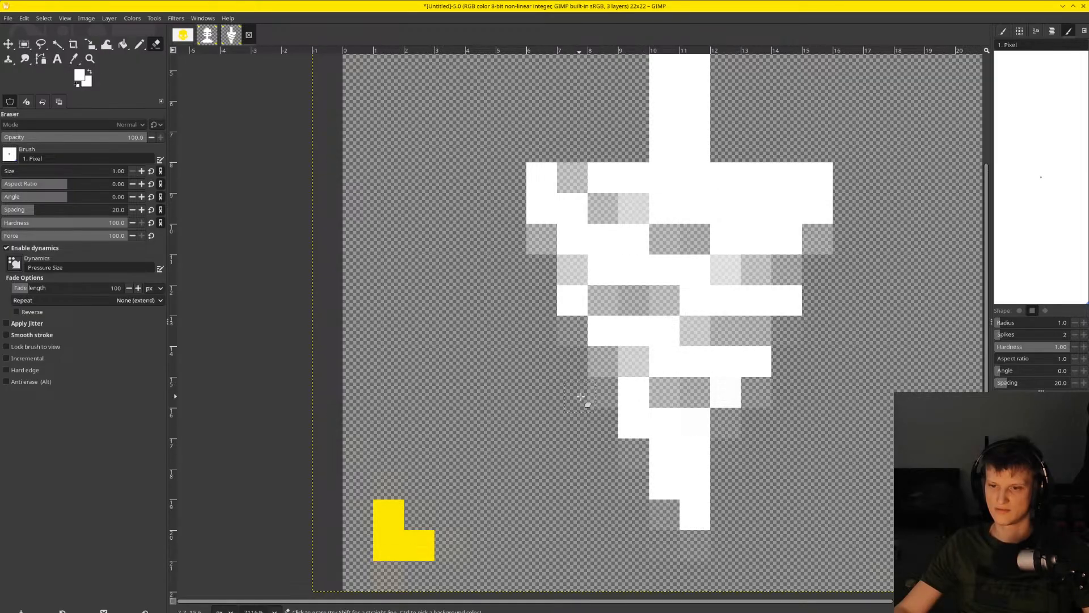
scroll(773, 392, "down", 5)
scroll(798, 358, "up", 5)
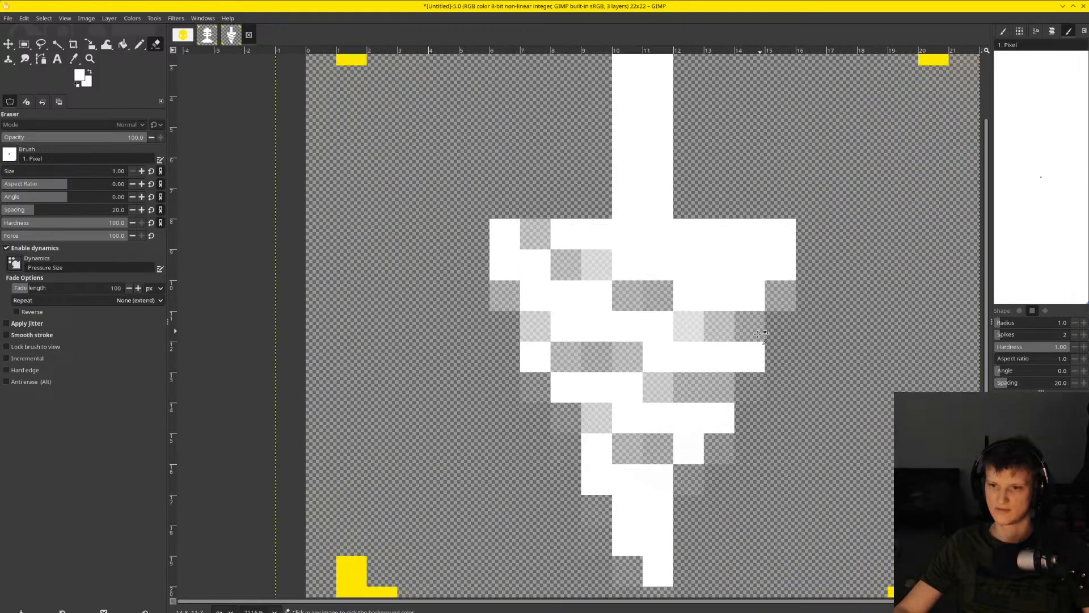
Erase the grey pixels in the upper and middle gaps between the drill's spiral bands
left_click_drag(704, 326, 783, 318)
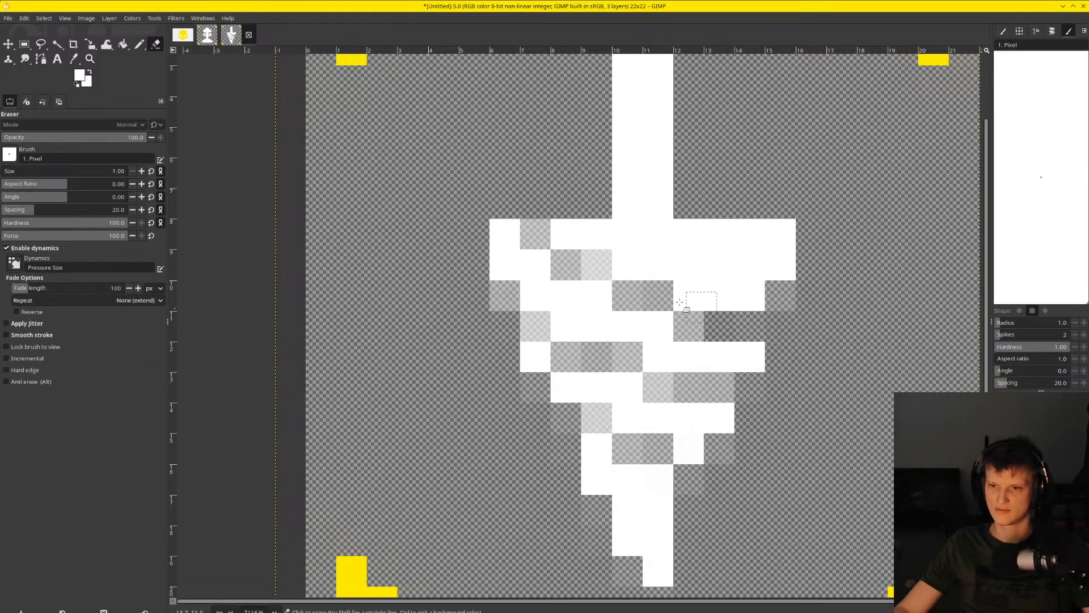
left_click_drag(559, 262, 586, 267)
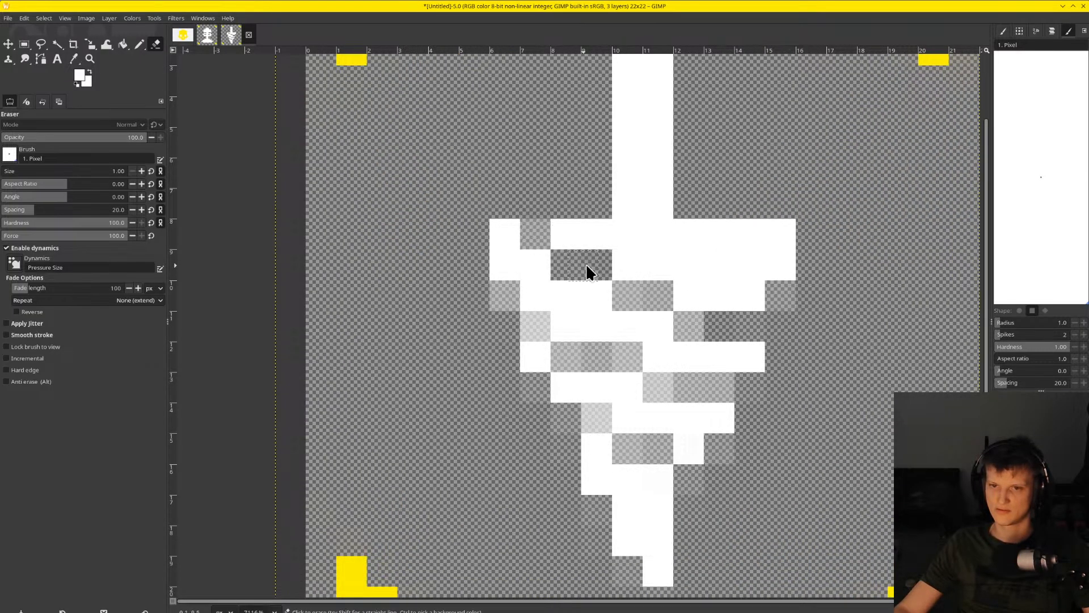
left_click(657, 302)
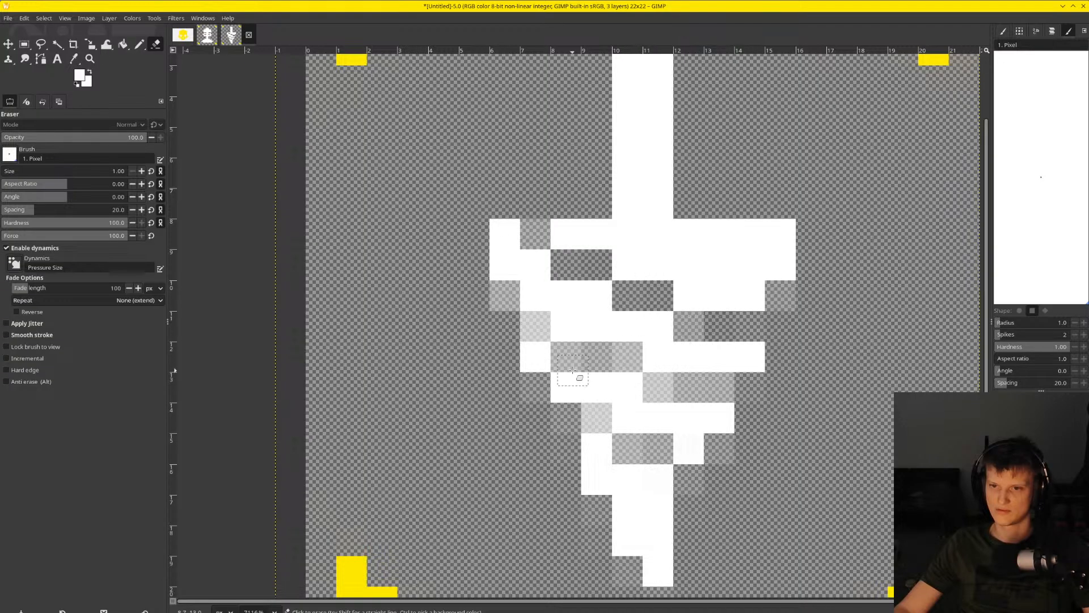
left_click_drag(568, 358, 595, 359)
Erase the grey pixels along the drill's left edge and in the lower gaps between its spiral bands
left_click(518, 326)
left_click(495, 309)
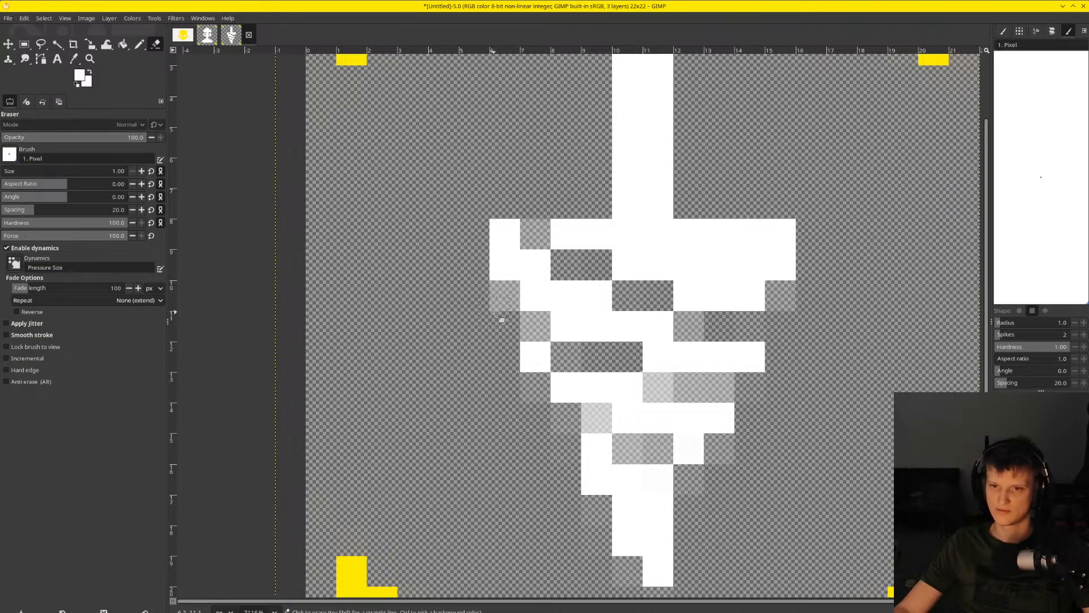
left_click(513, 329)
left_click_drag(672, 390, 723, 391)
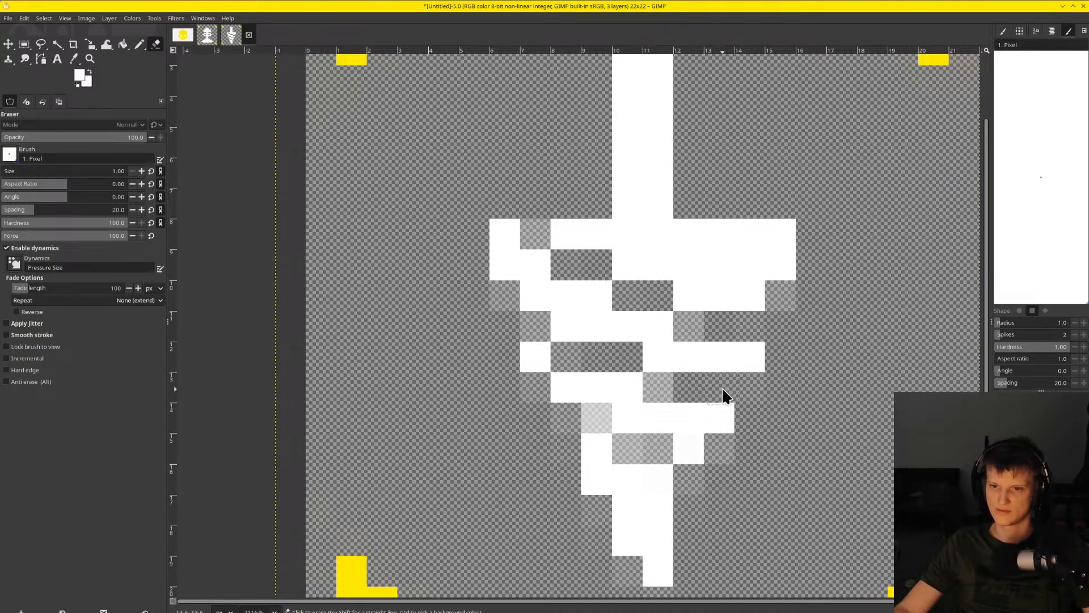
left_click(599, 430)
left_click_drag(622, 449, 667, 451)
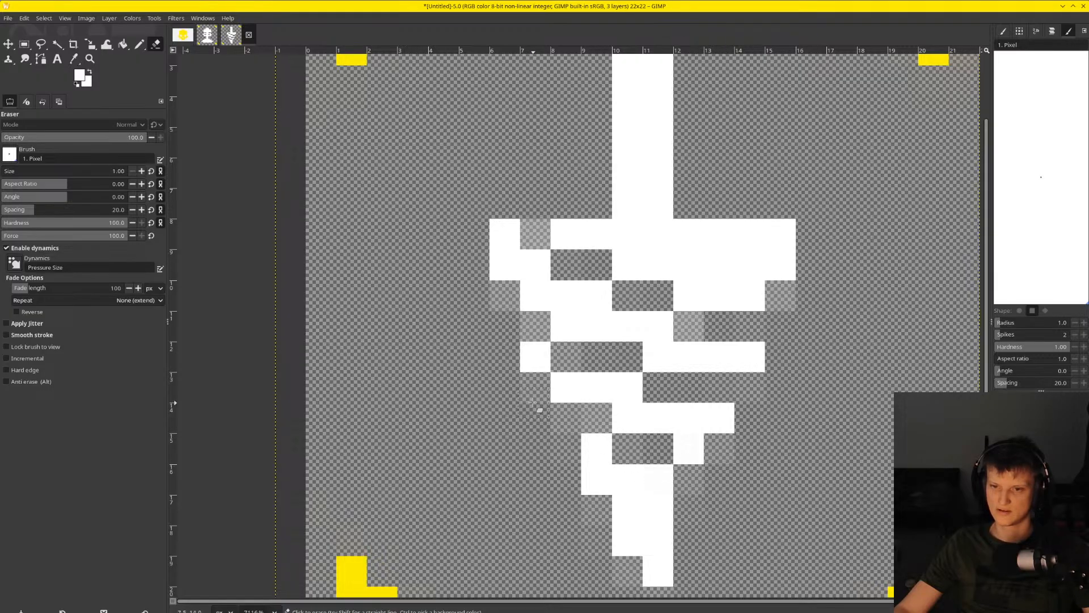
Examine the cleaned-up drill icon at small and large zoom levels
scroll(552, 426, "down", 5)
scroll(596, 521, "up", 6)
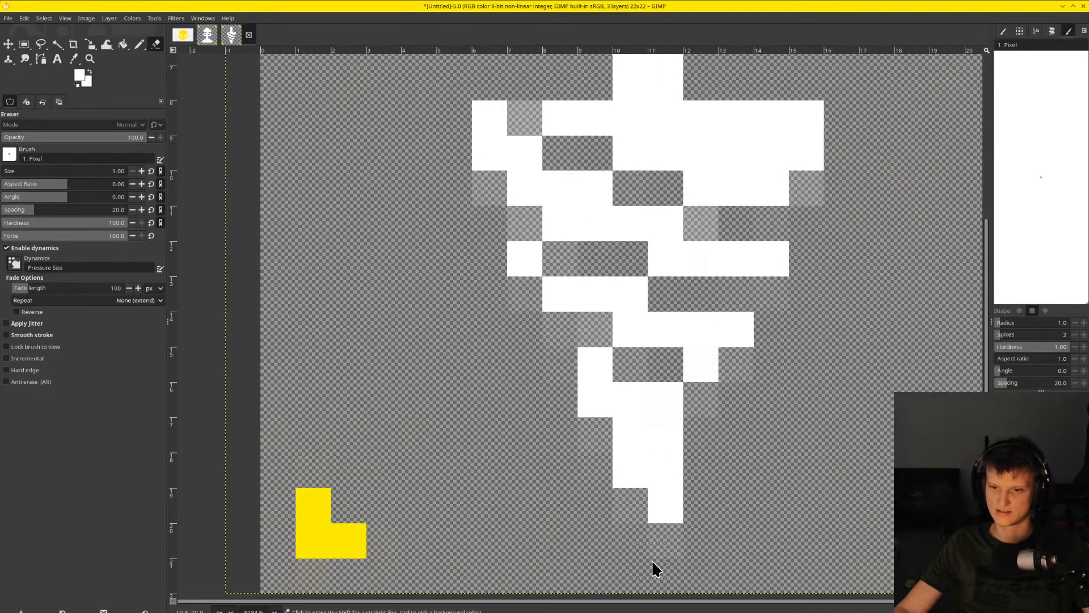
scroll(653, 543, "down", 6)
scroll(687, 448, "up", 2)
scroll(688, 447, "down", 2)
scroll(688, 447, "up", 6)
scroll(608, 383, "down", 4)
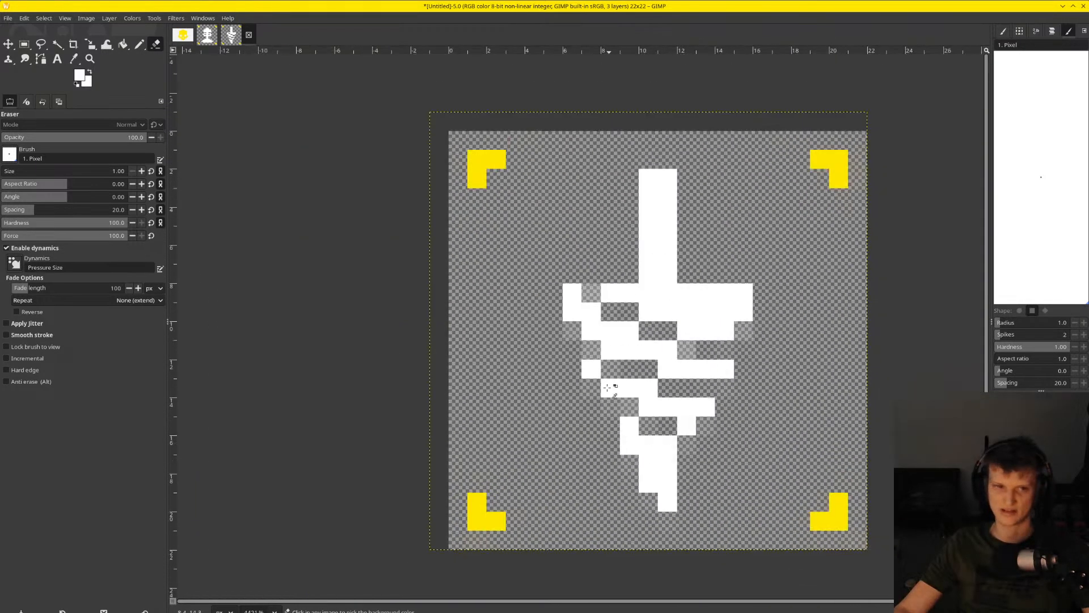
scroll(609, 383, "up", 3)
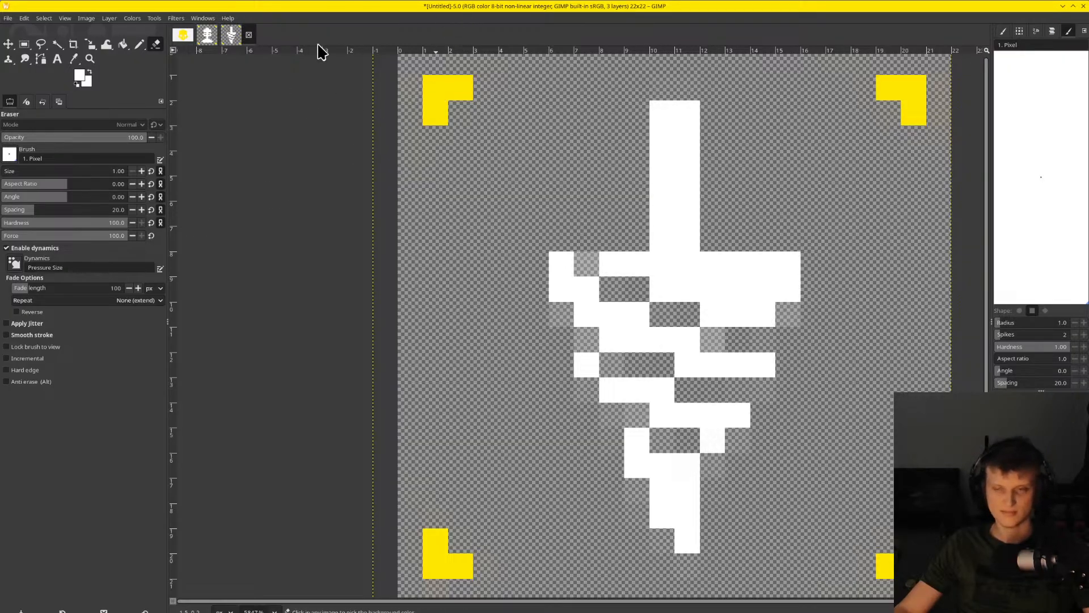
Save the project as drill.xcf in the Documents folder
key("ctrl+s")
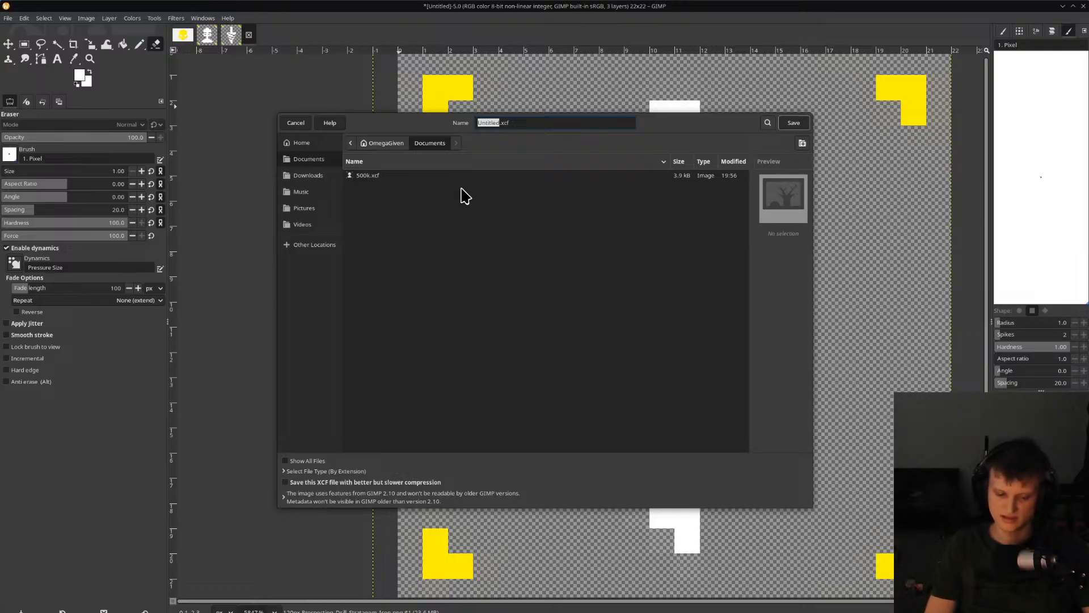
type("drill")
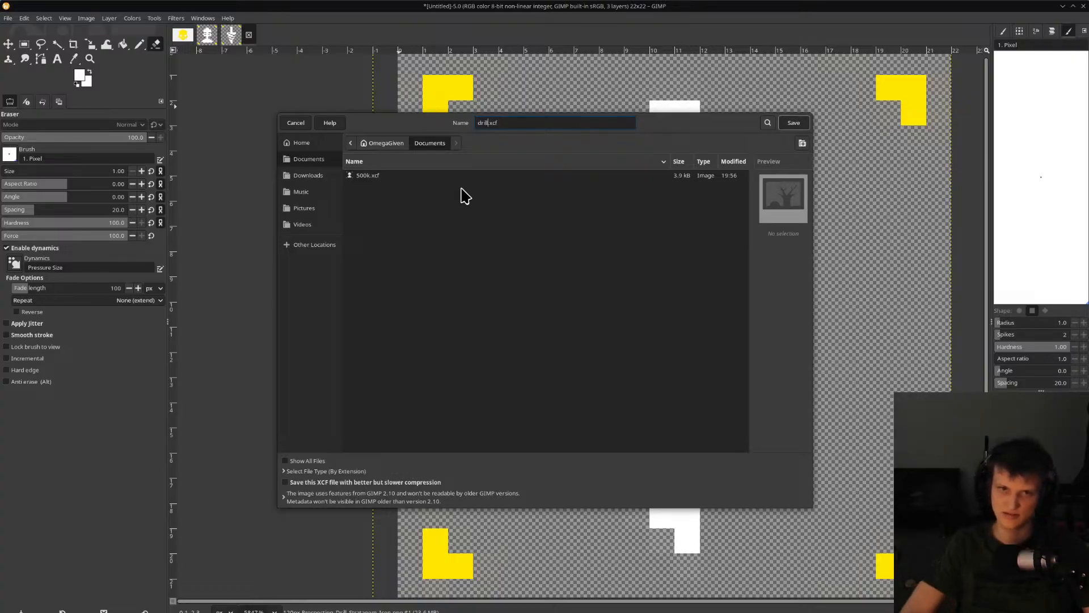
key("Return")
Export the drill icon as minimize.png to the Documents folder with the default PNG options
left_click(8, 17)
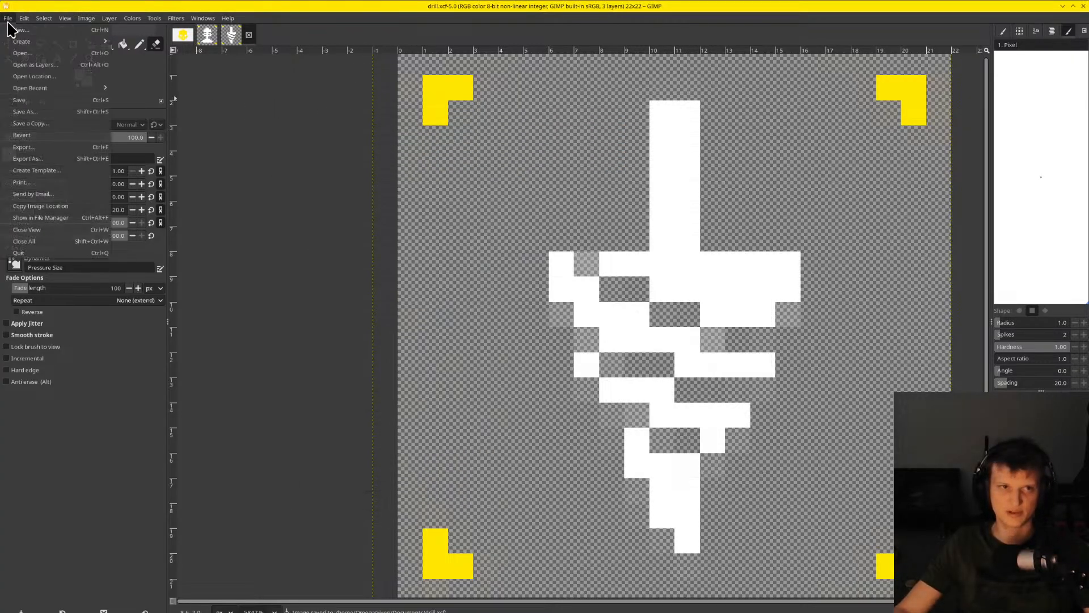
left_click(51, 158)
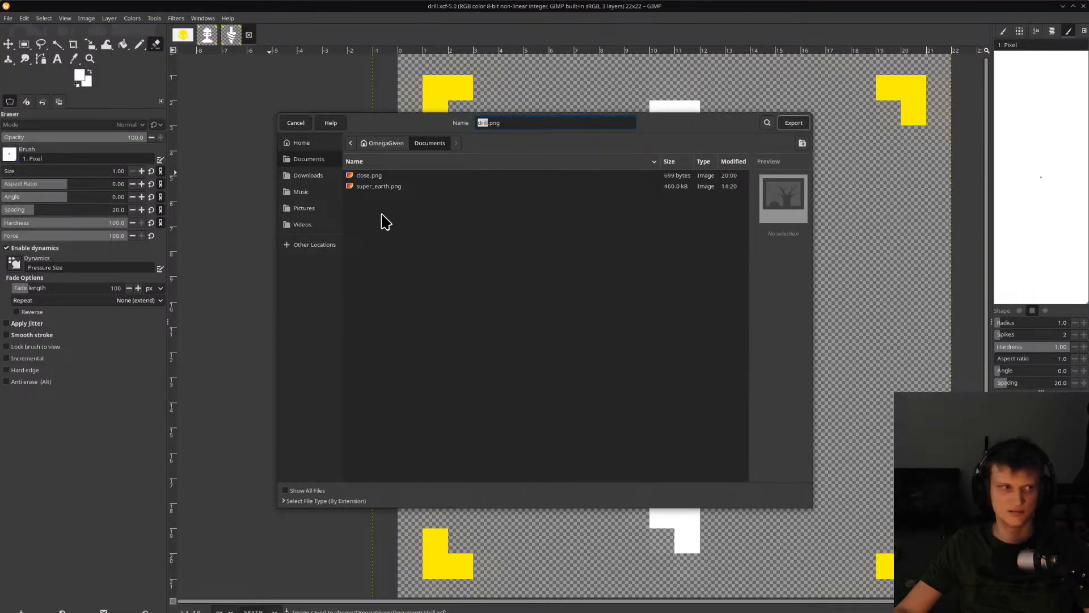
type("minimize")
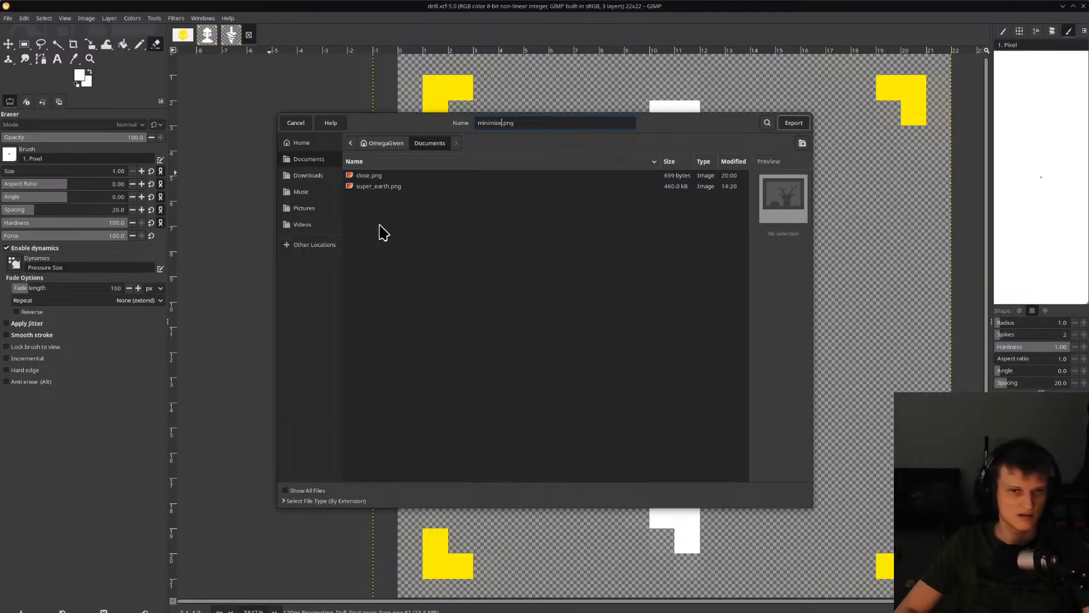
key("Return")
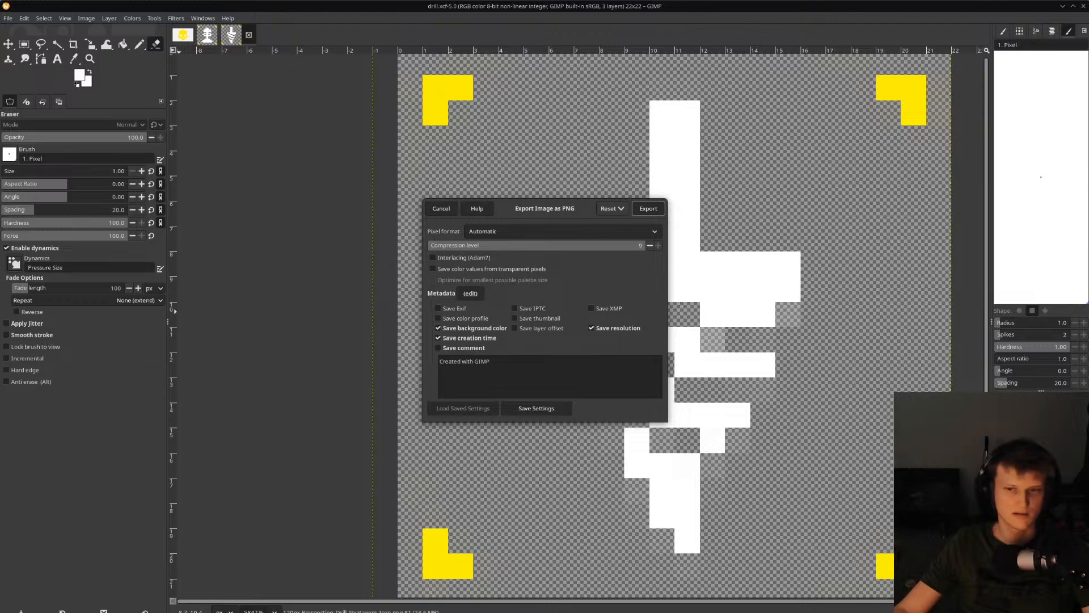
left_click(647, 209)
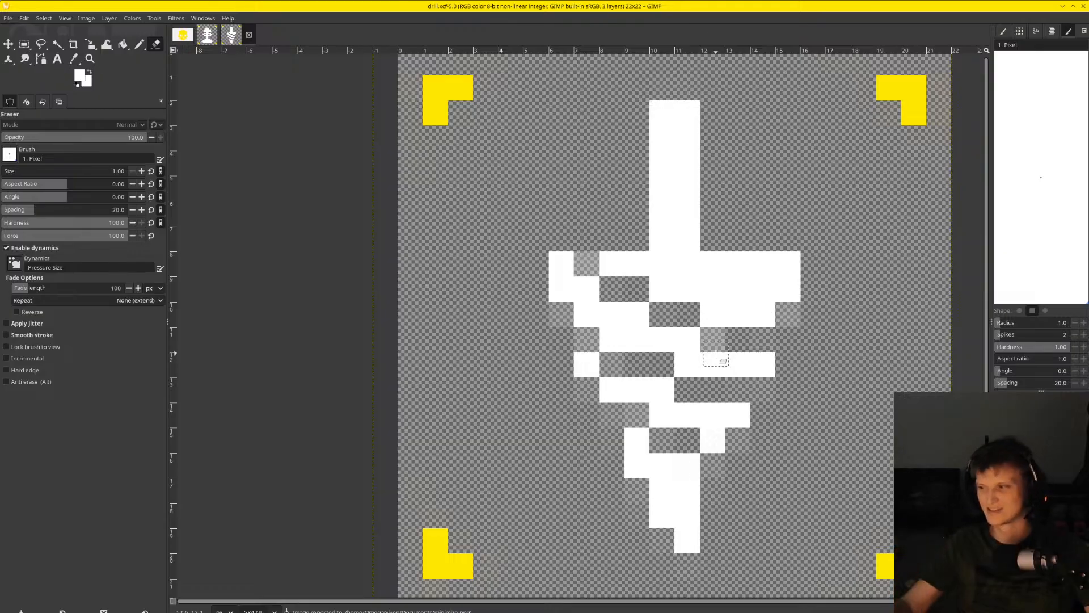
Switch to the browser, look through the Helldivers wiki stratagem icons and inspect the Start Upload icon's file page
key("alt+Tab")
key("alt+Tab")
key("alt+Tab")
key("alt+Tab")
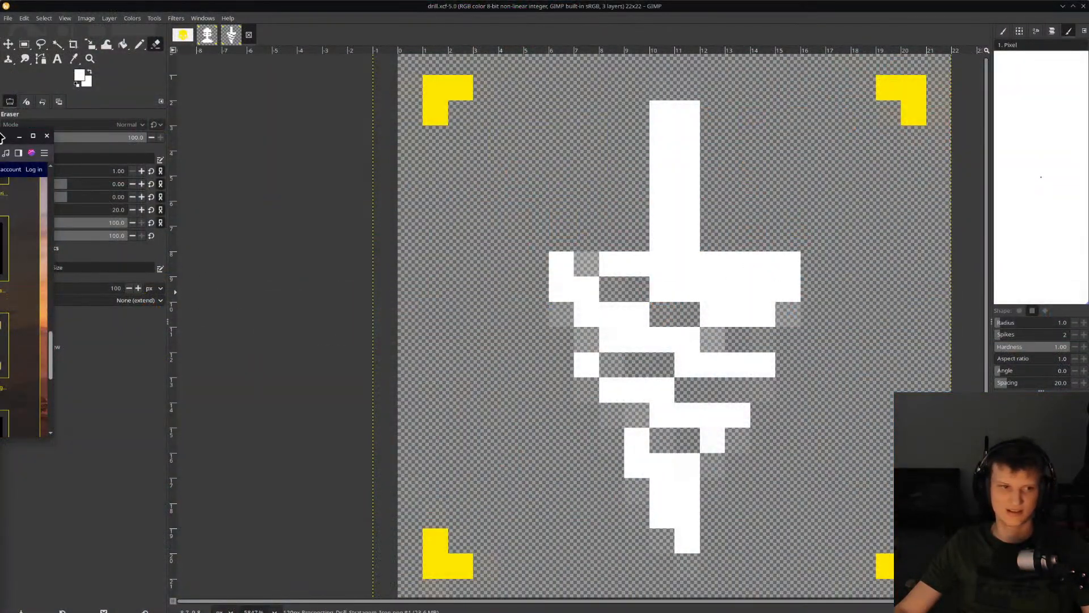
left_click_drag(0, 139, 710, 116)
scroll(643, 277, "down", 2)
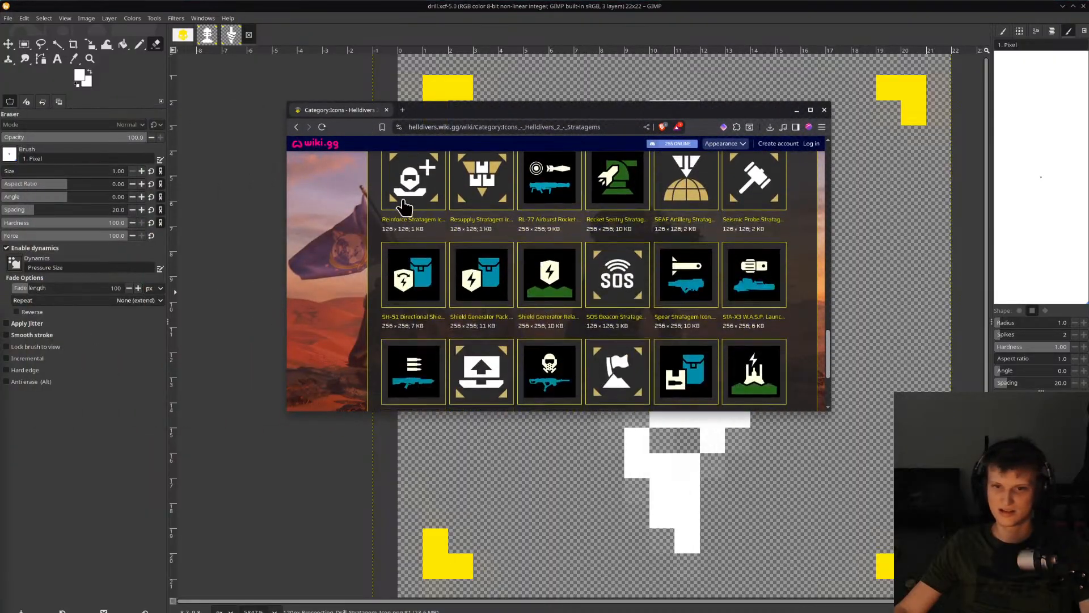
scroll(523, 238, "down", 3)
scroll(523, 238, "up", 3)
scroll(522, 238, "down", 1)
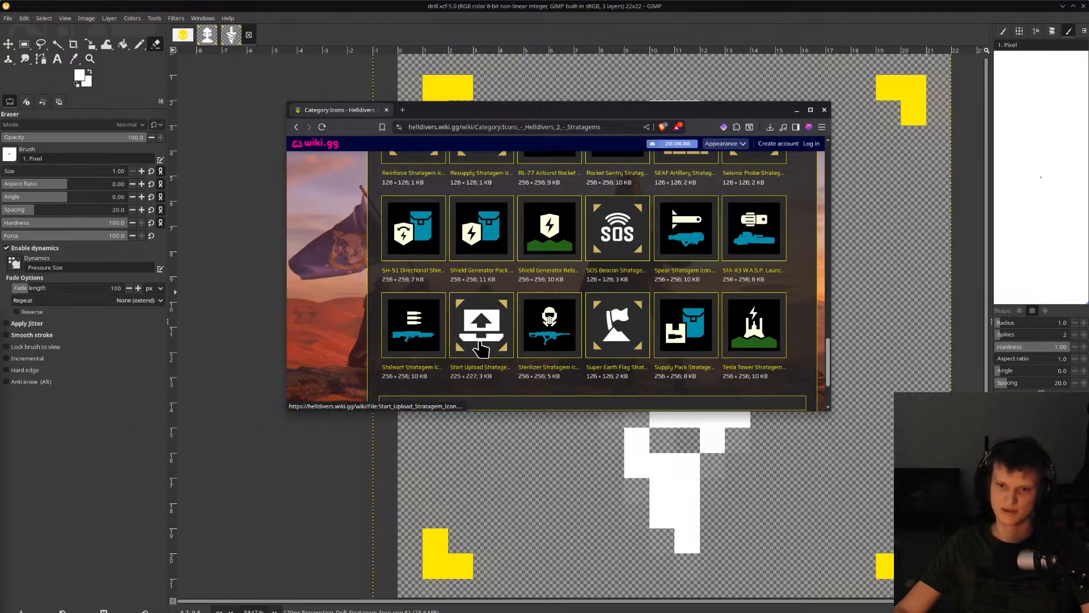
scroll(483, 340, "up", 10)
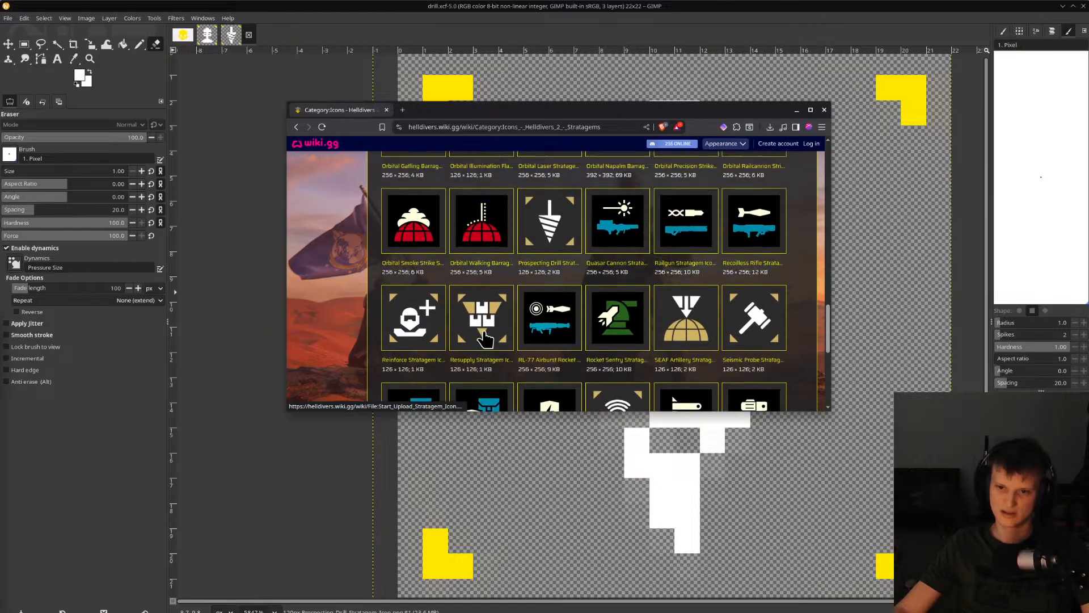
scroll(487, 335, "up", 5)
scroll(487, 329, "down", 10)
scroll(491, 309, "down", 4)
scroll(481, 284, "up", 1)
left_click(480, 280)
scroll(539, 312, "down", 3)
scroll(511, 283, "up", 3)
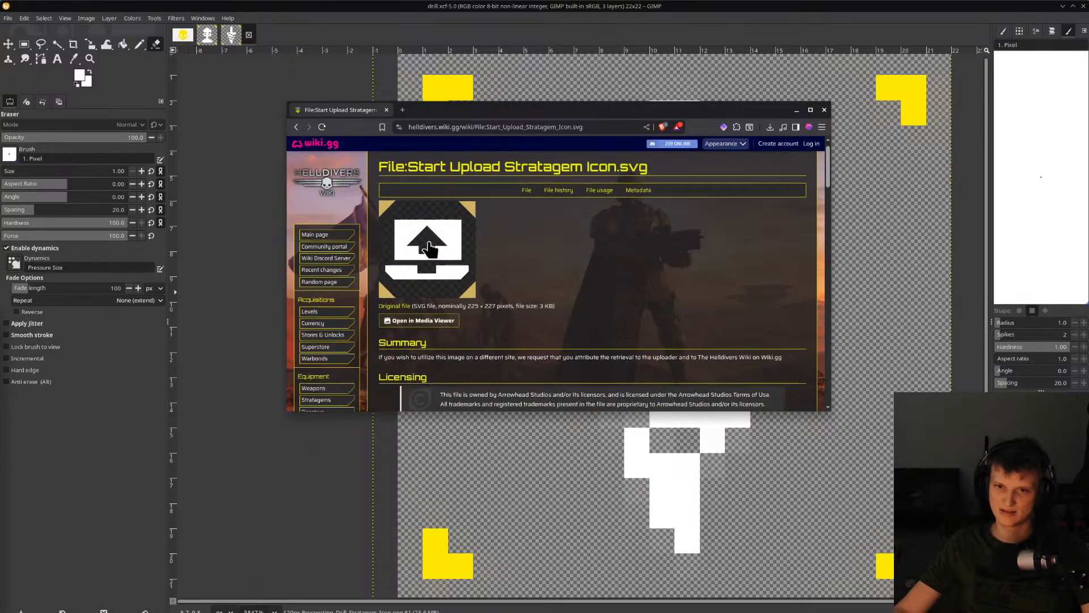
Save the Start Upload icon from the wiki's icon list as Start_Upload_Stratagem_Icon.png in Downloads and return to GIMP
left_click(296, 128)
right_click(492, 283)
left_click(560, 473)
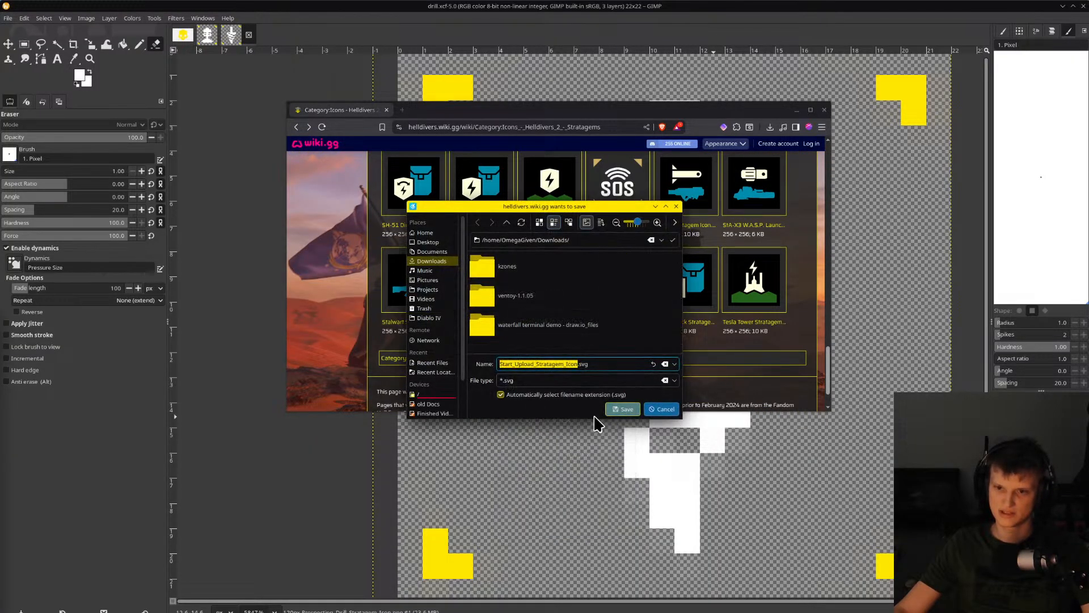
double_click(589, 365)
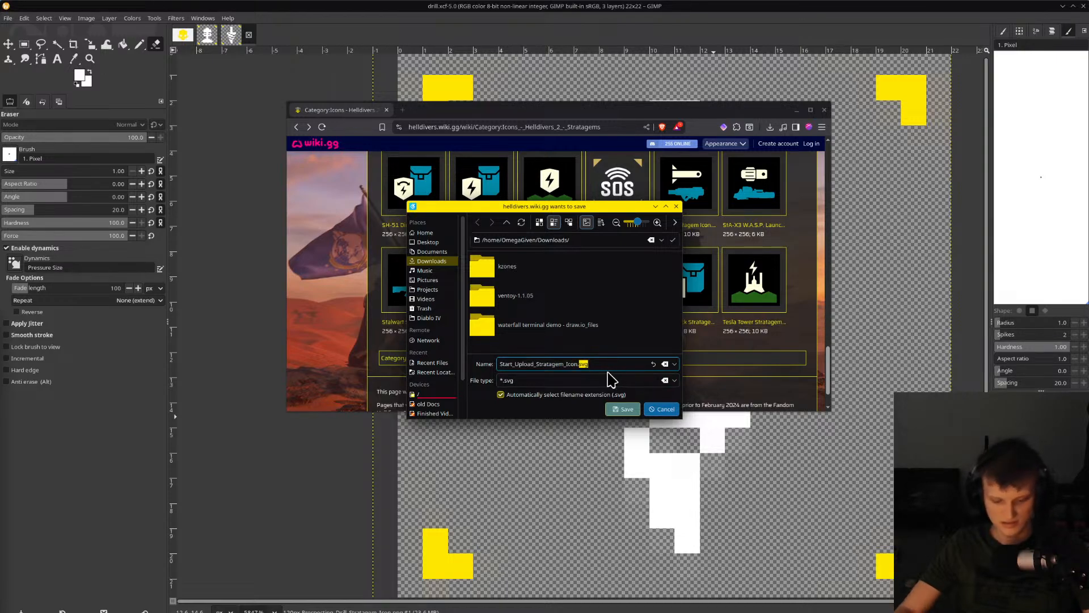
type("pg")
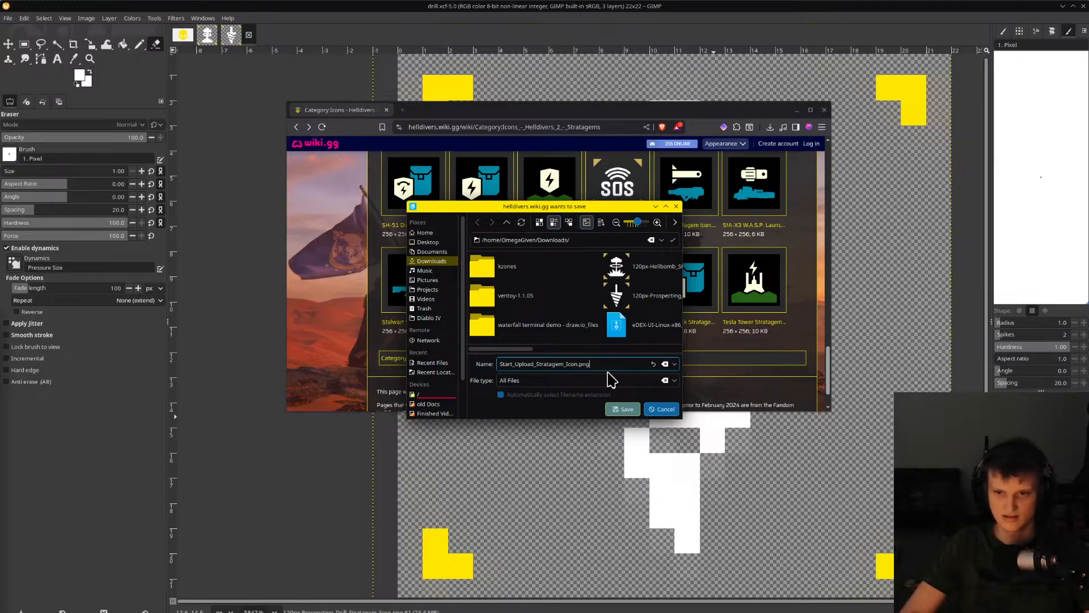
key("Return")
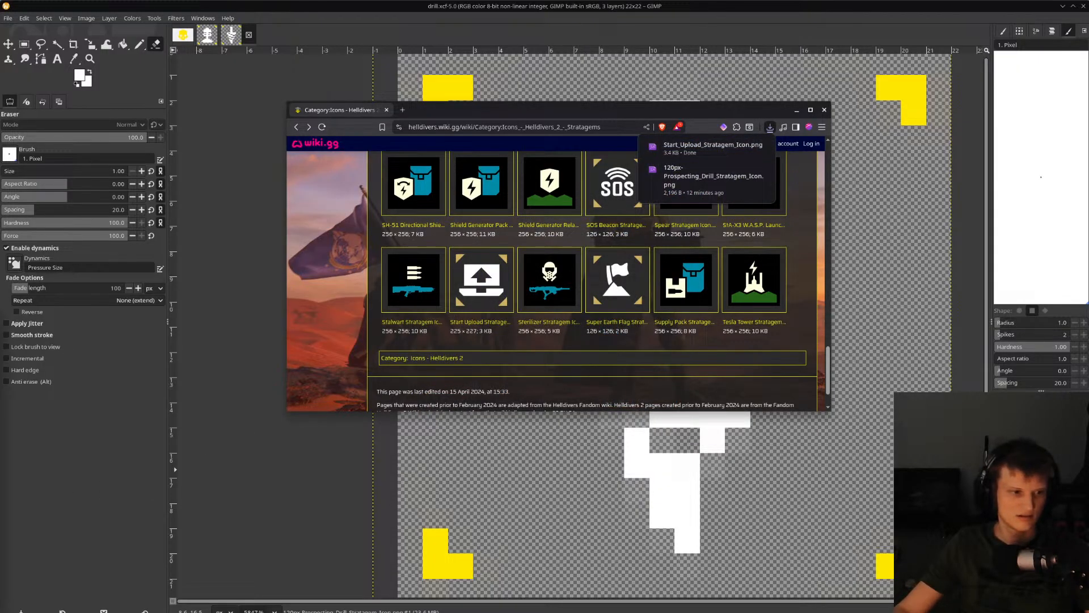
left_click(797, 112)
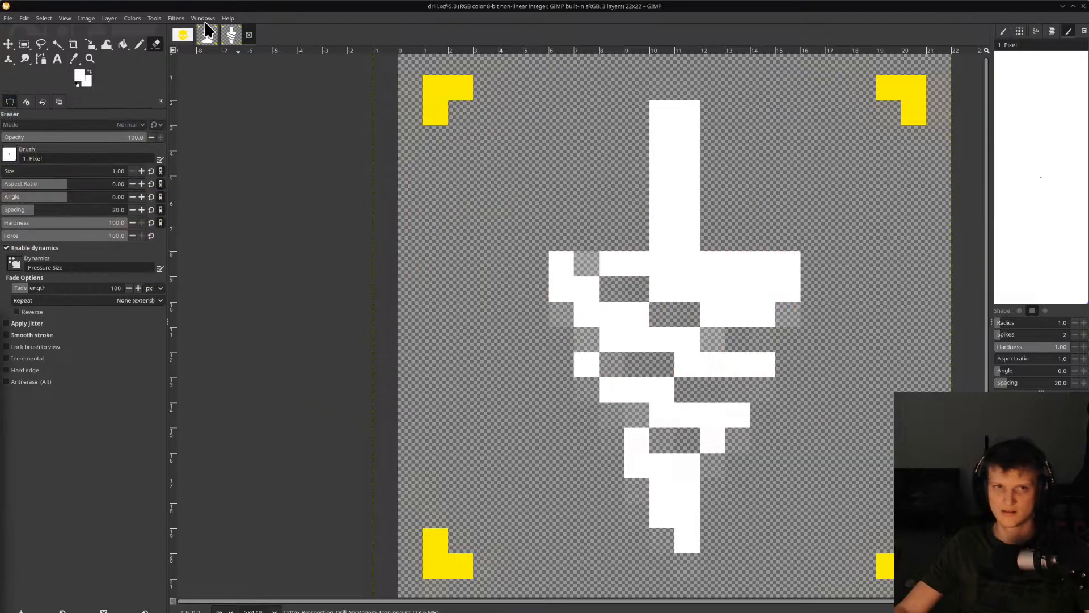
Close the drill image and reopen drill.xcf from the recent files
left_click(249, 36)
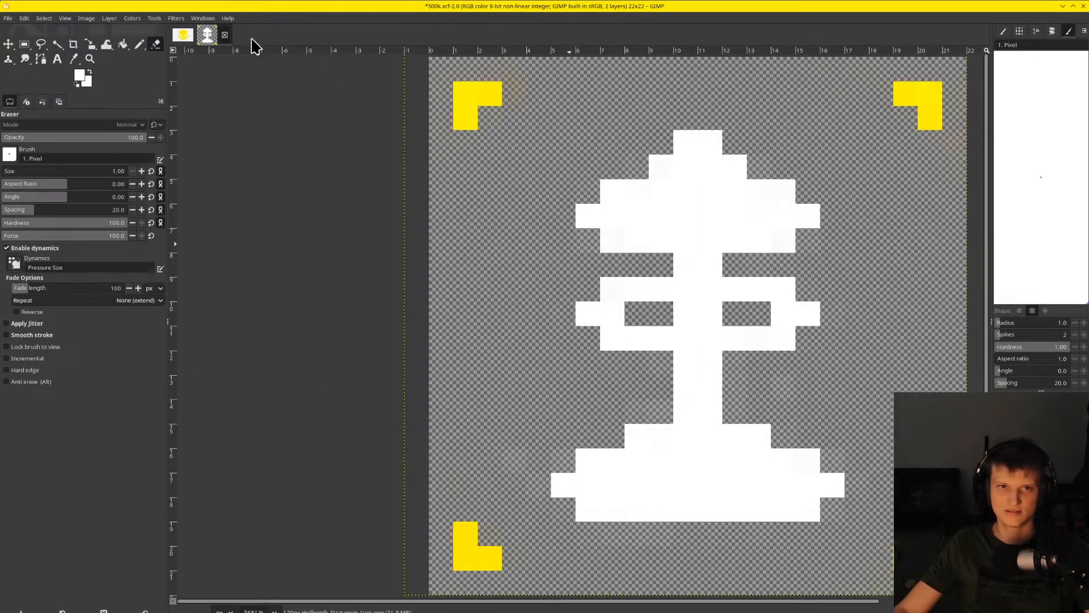
left_click(8, 18)
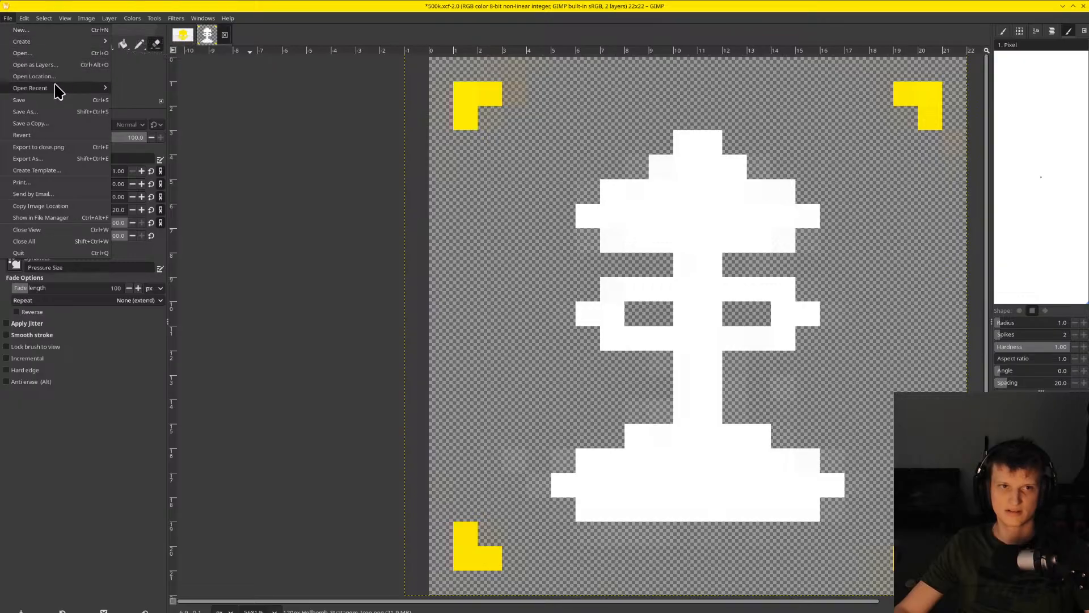
mouse_move(54, 90)
left_click(197, 104)
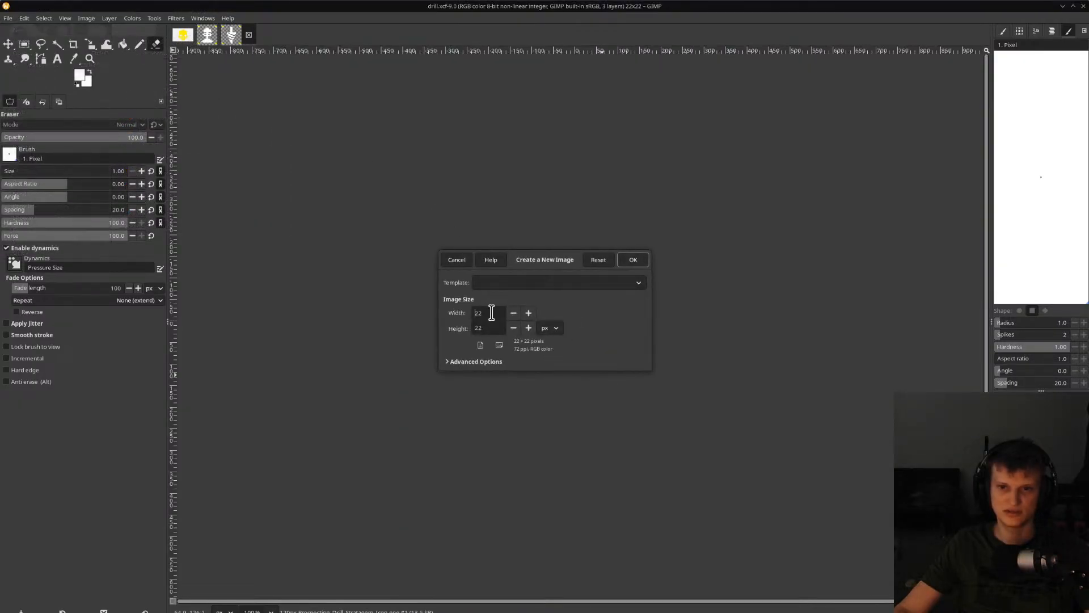
Create a transparent 22 × 22 px image and import the downloaded Start Upload icon as a 22 × 22 px layer
key("Return")
scroll(583, 328, "up", 5)
key("Delete")
scroll(430, 274, "down", 3)
scroll(414, 202, "up", 4)
left_click_drag(0, 334, 516, 318)
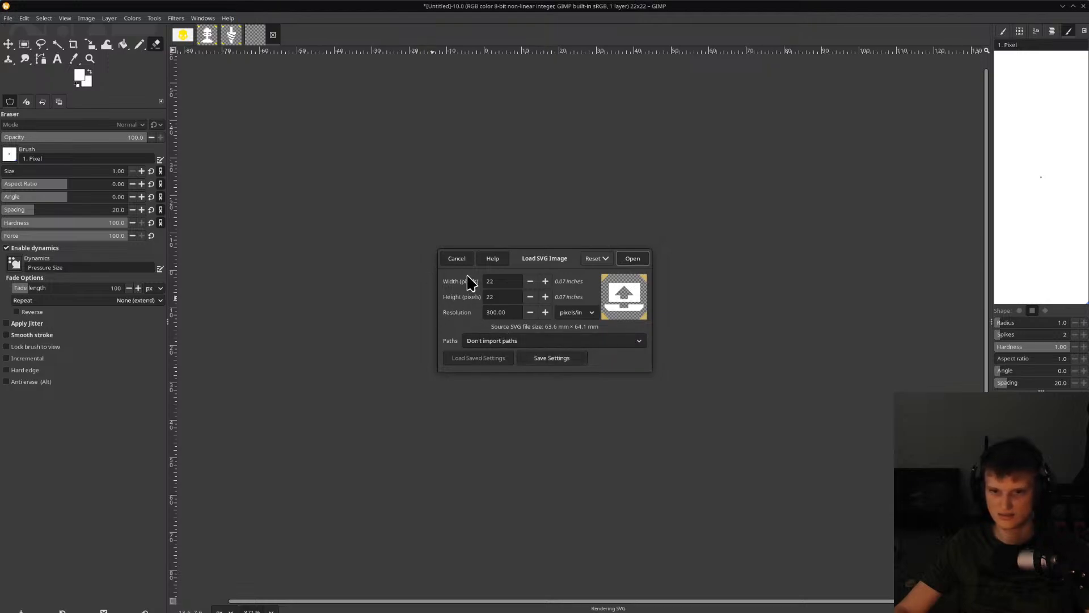
left_click(634, 260)
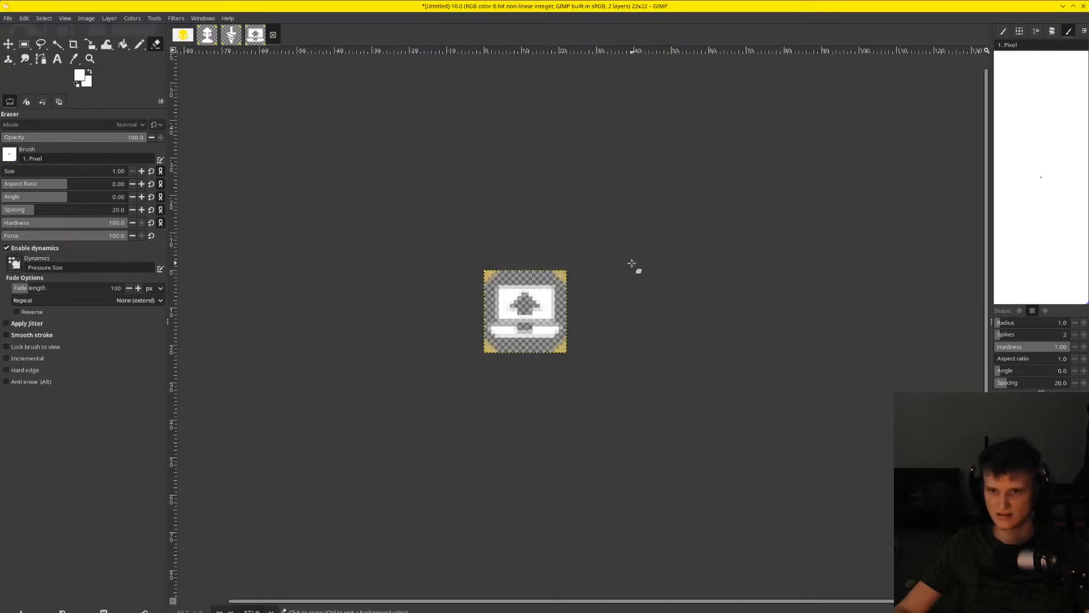
Pencil a three-pixel L-shaped bracket in yellow ffe900 one pixel inside each corner of the icon
scroll(552, 322, "up", 4)
scroll(576, 319, "up", 2)
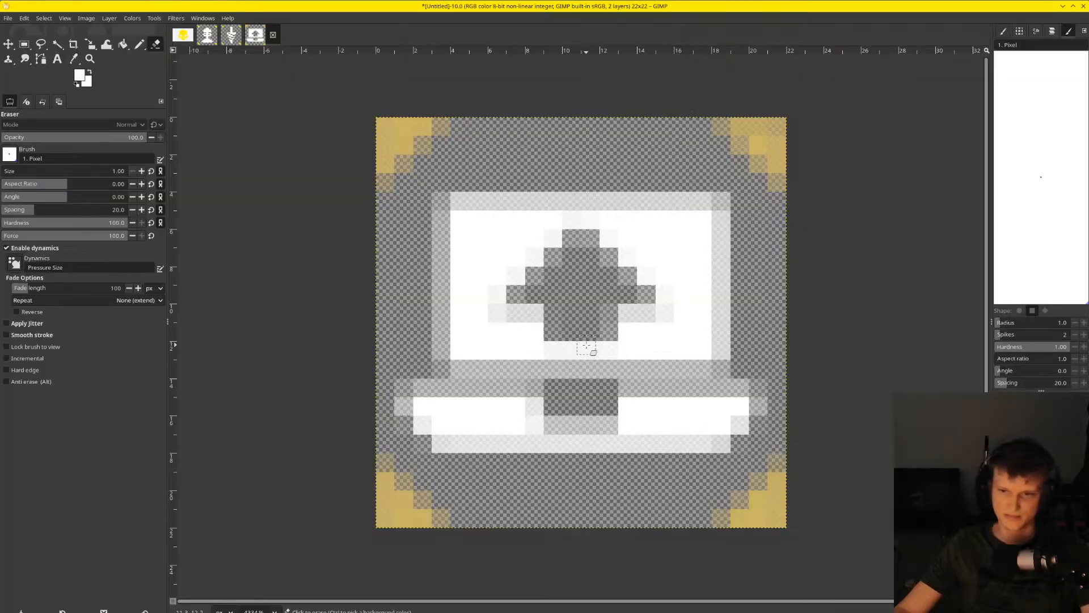
scroll(443, 217, "up", 2)
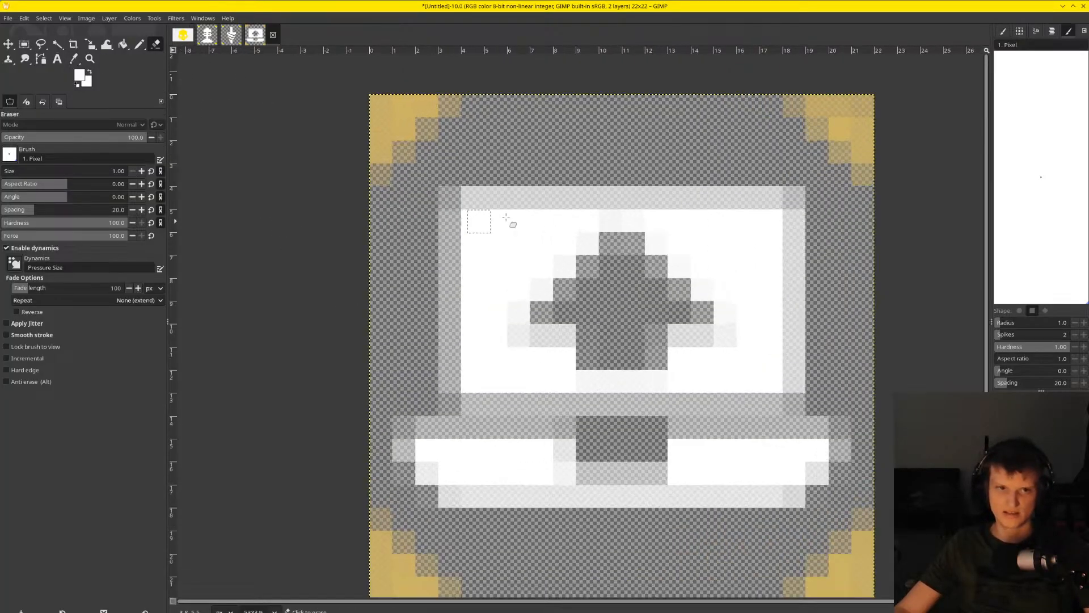
left_click(140, 43)
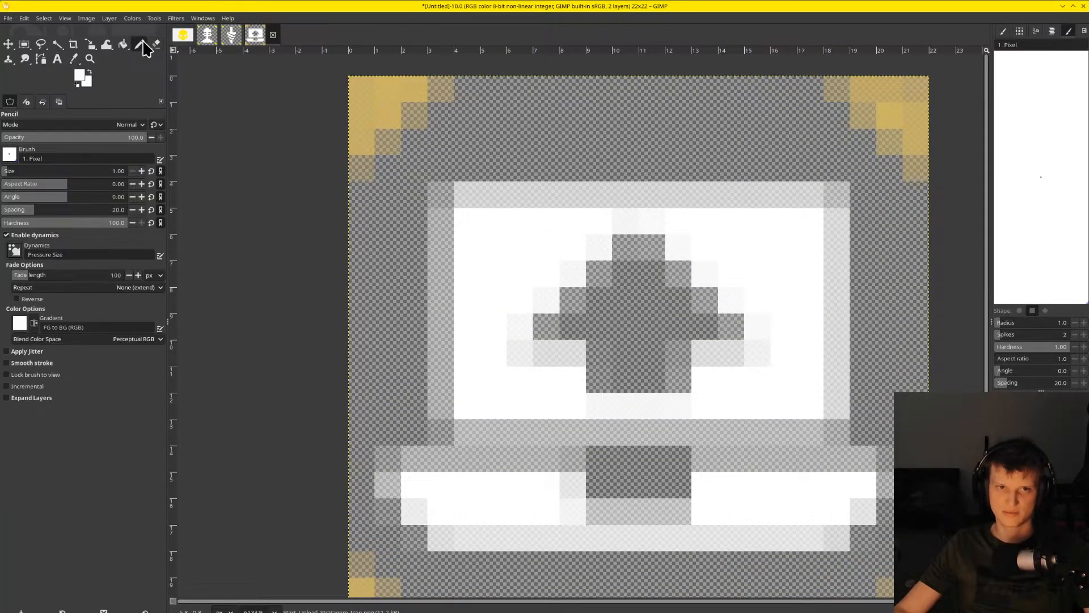
left_click(80, 77)
left_click(565, 381)
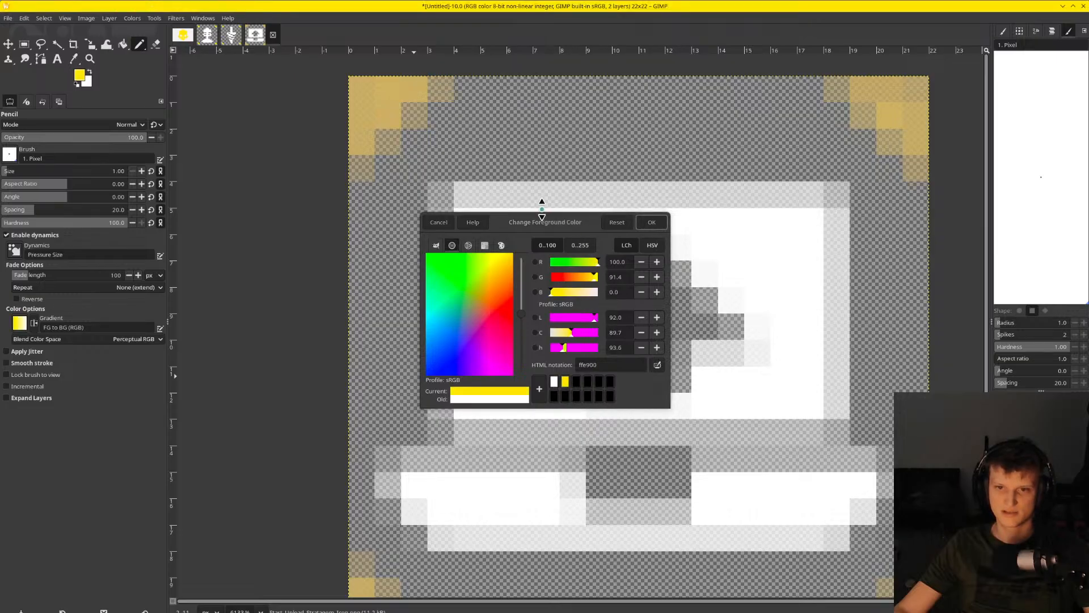
left_click(651, 222)
scroll(371, 125, "up", 2)
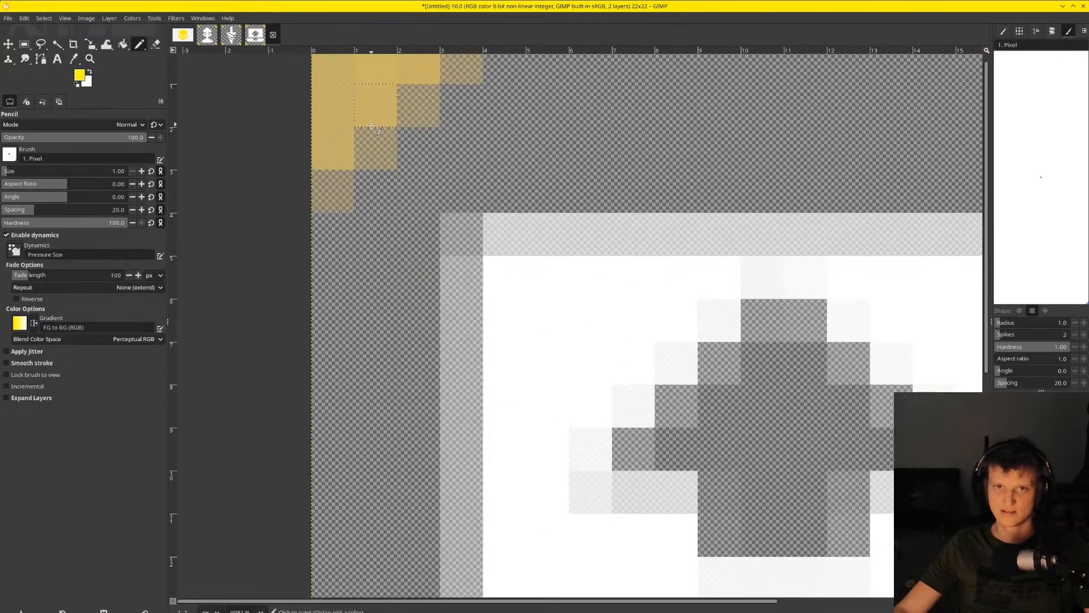
left_click(400, 117)
scroll(547, 103, "down", 3)
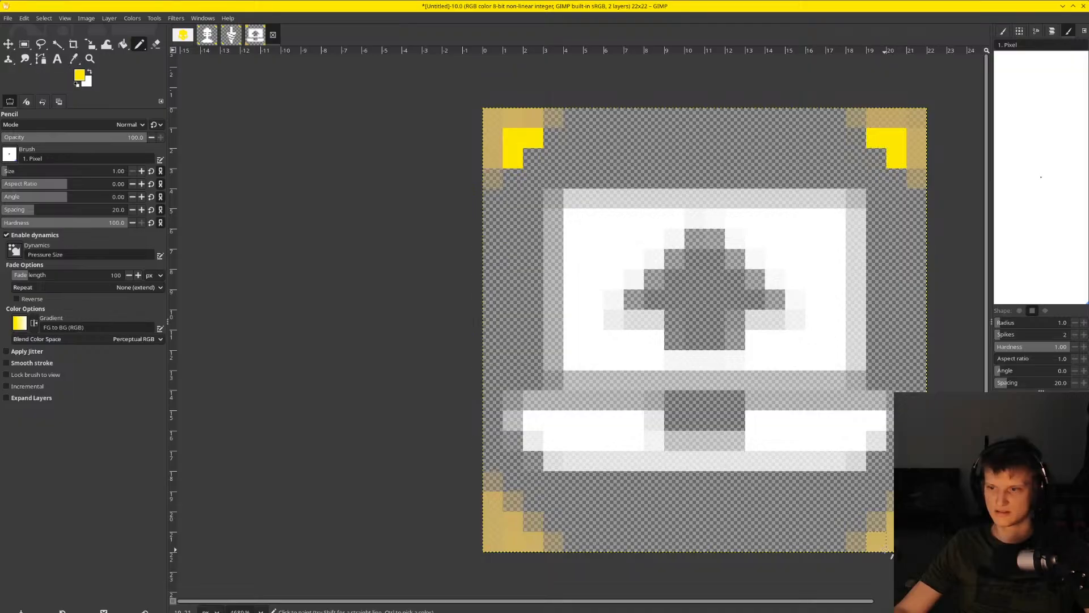
left_click_drag(893, 507, 877, 522)
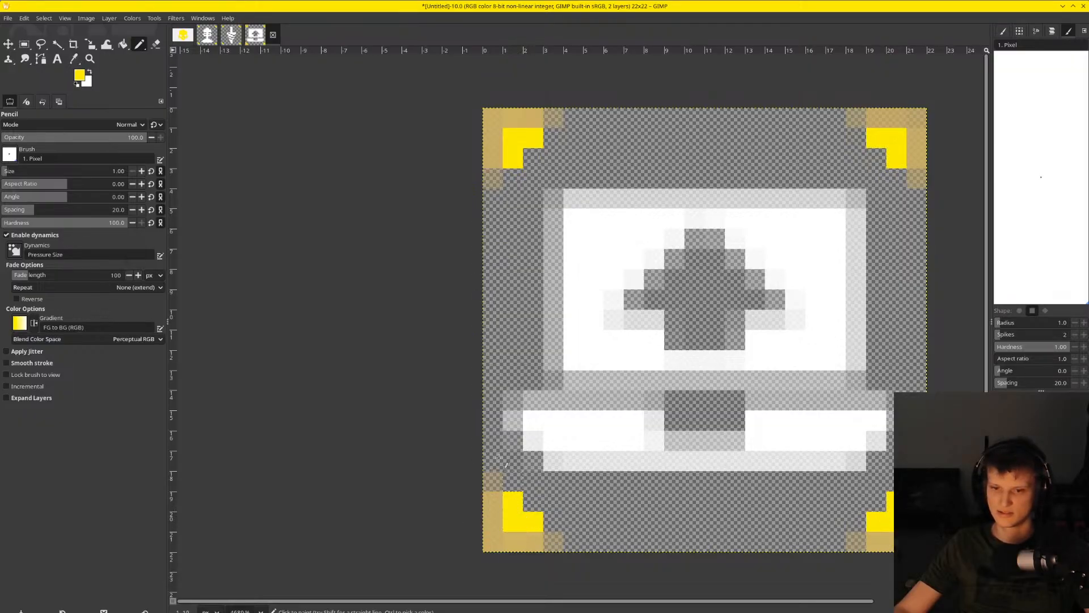
Erase the leftover tan pixels around the yellow brackets in all four corners
left_click(156, 44)
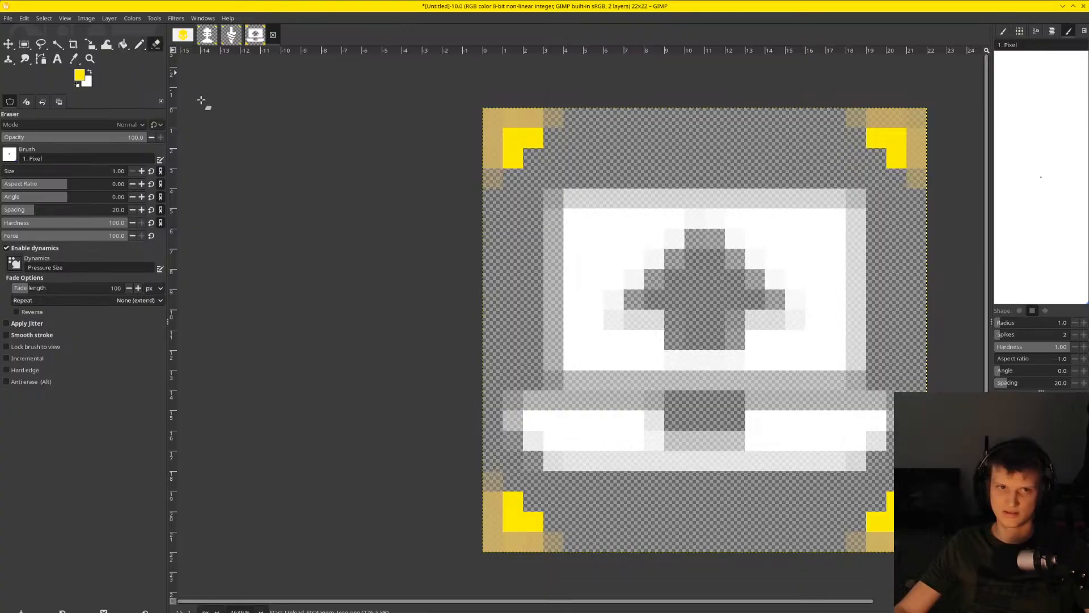
mouse_move(487, 482)
left_mouse_down()
mouse_move(483, 552)
mouse_move(547, 559)
left_mouse_up()
mouse_move(856, 557)
left_mouse_down()
mouse_move(887, 554)
mouse_move(892, 542)
left_mouse_up()
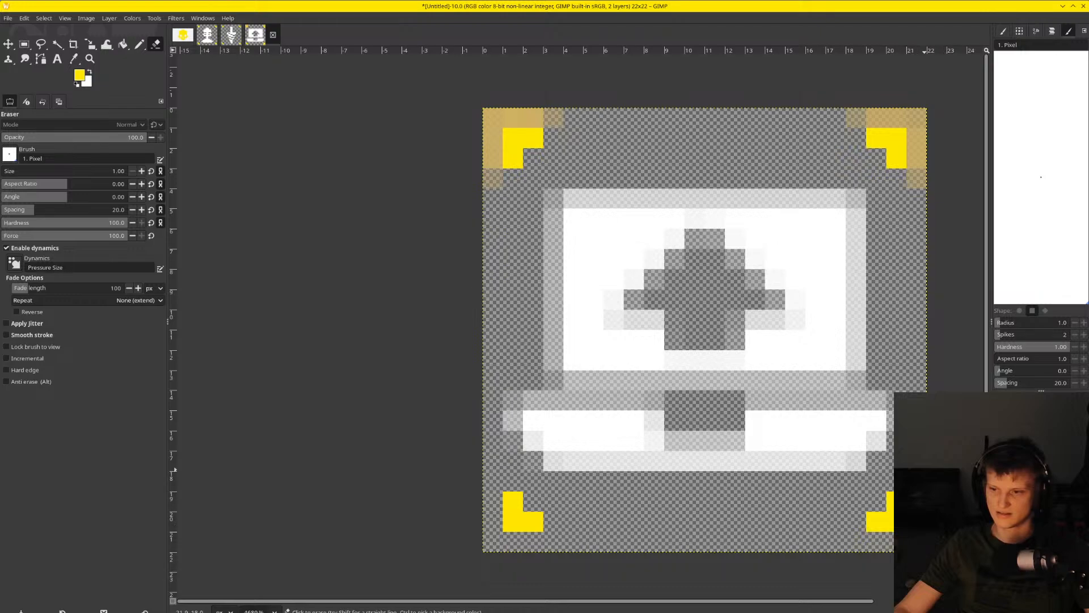
mouse_move(959, 166)
left_mouse_down()
mouse_move(928, 181)
mouse_move(934, 147)
mouse_move(928, 183)
mouse_move(923, 153)
left_mouse_up()
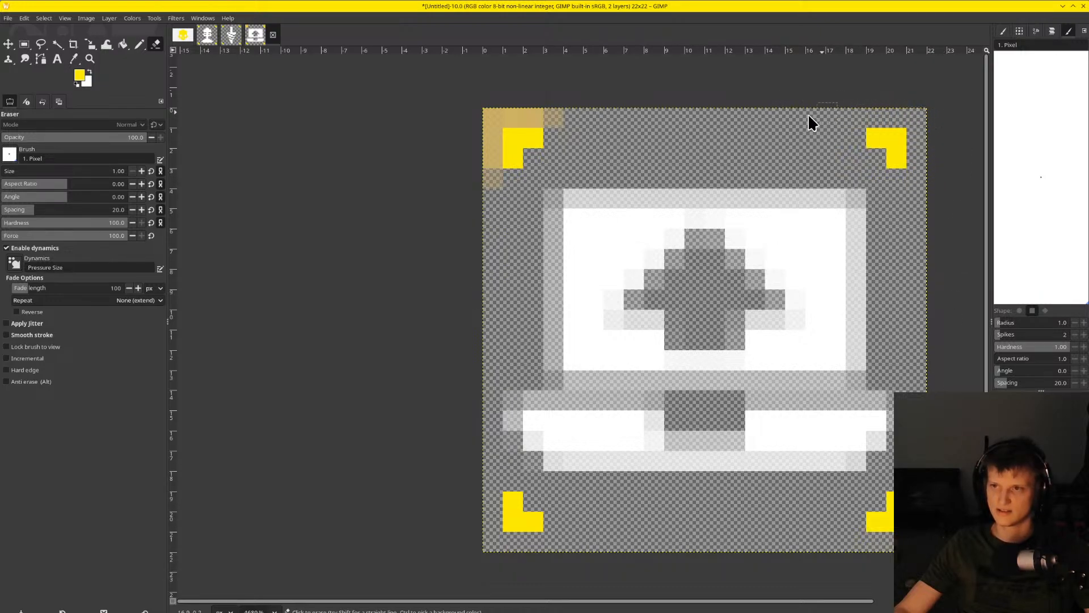
left_click_drag(598, 118, 484, 142)
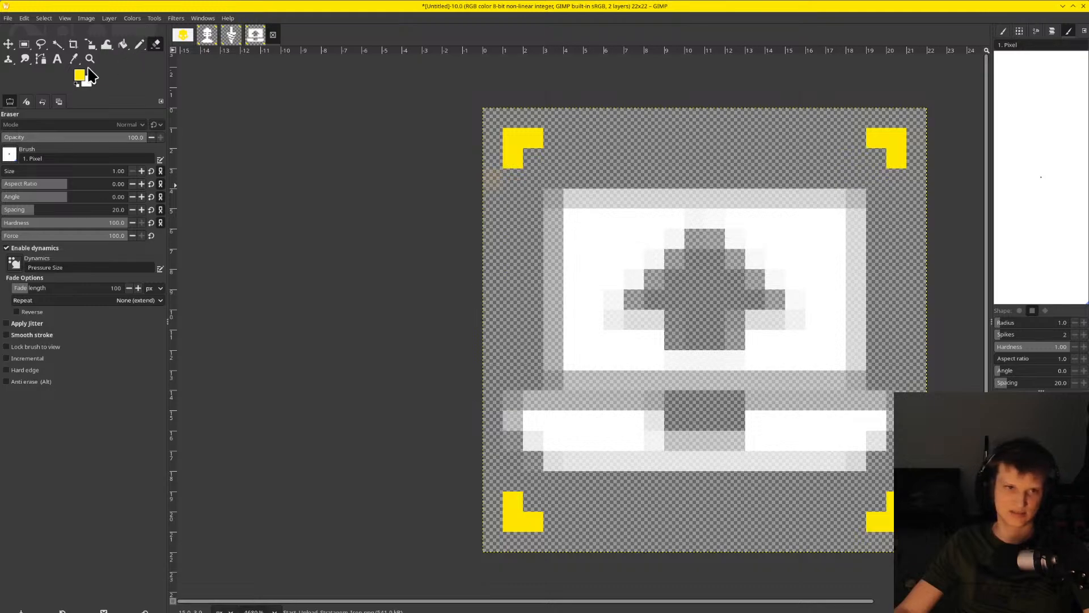
Paint white over the light grey pixels along the arrowhead's edges and beside the notch in the laptop's base
left_click(139, 44)
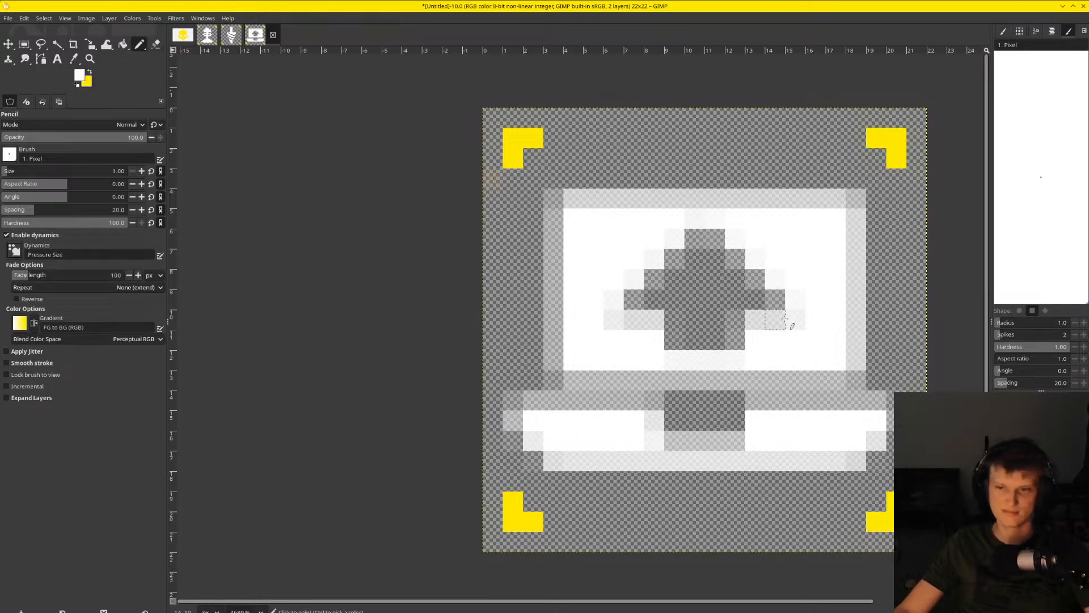
scroll(675, 279, "up", 2)
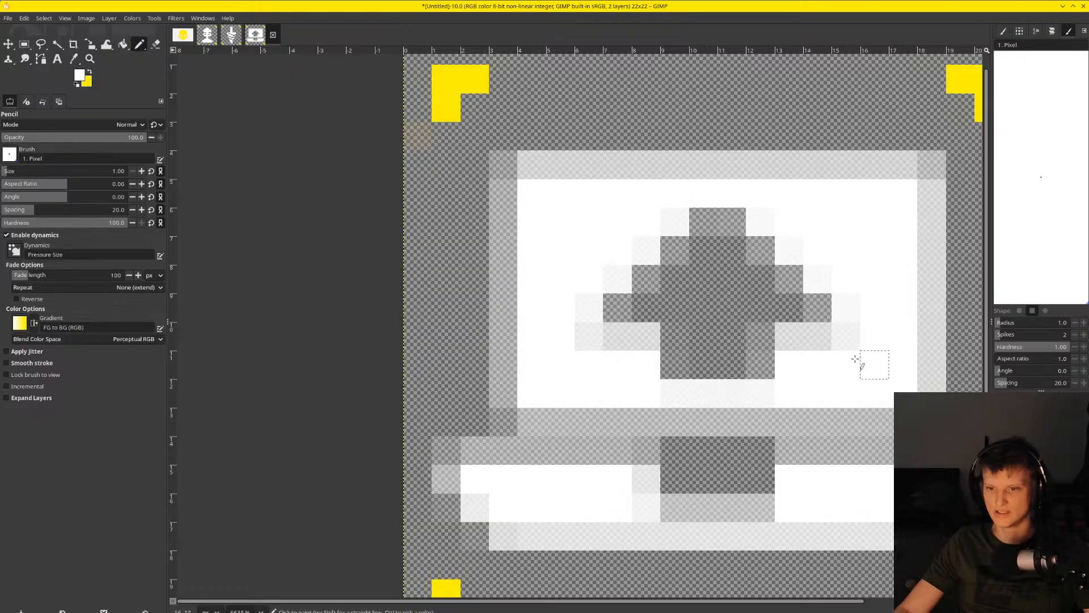
scroll(869, 351, "down", 2)
scroll(455, 433, "up", 2)
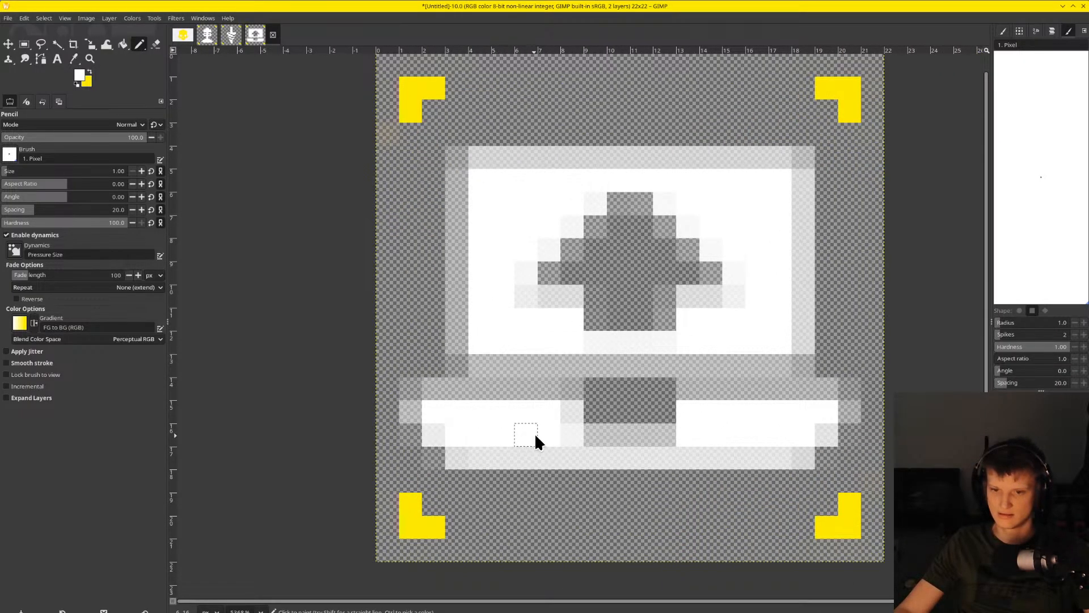
left_click(566, 416)
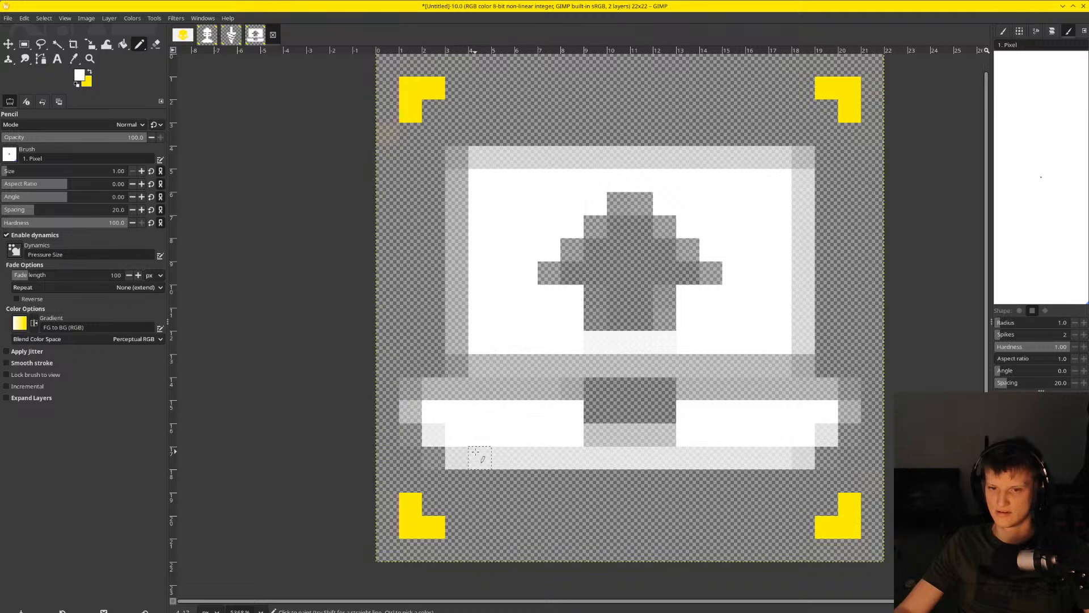
Paint the bottom row of the laptop base white and erase the leftover grey pixels inside the arrow and the base notch
left_click_drag(476, 452, 583, 454)
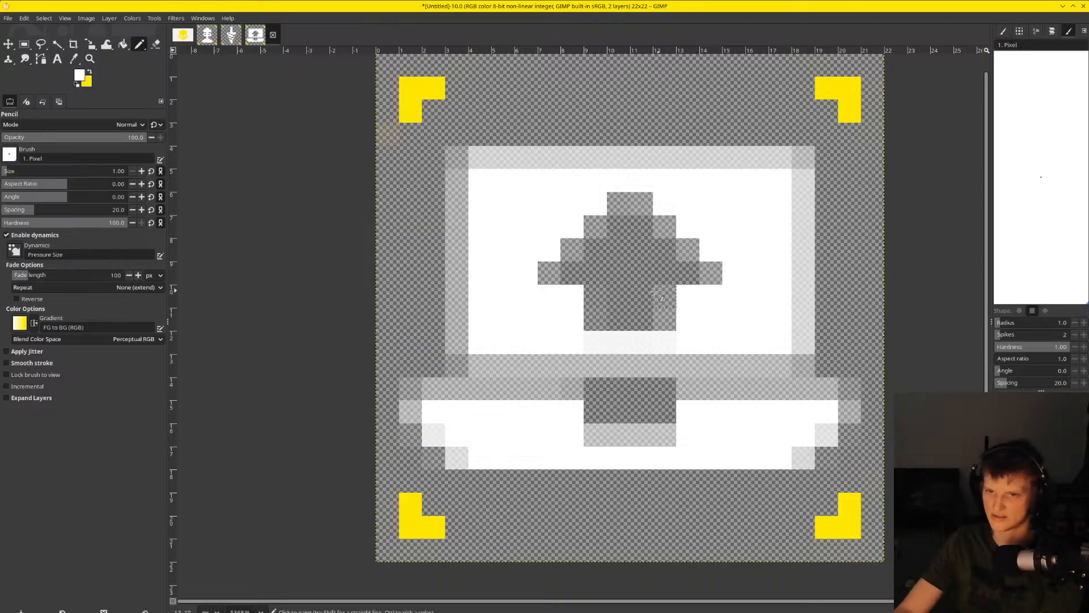
left_click(156, 44)
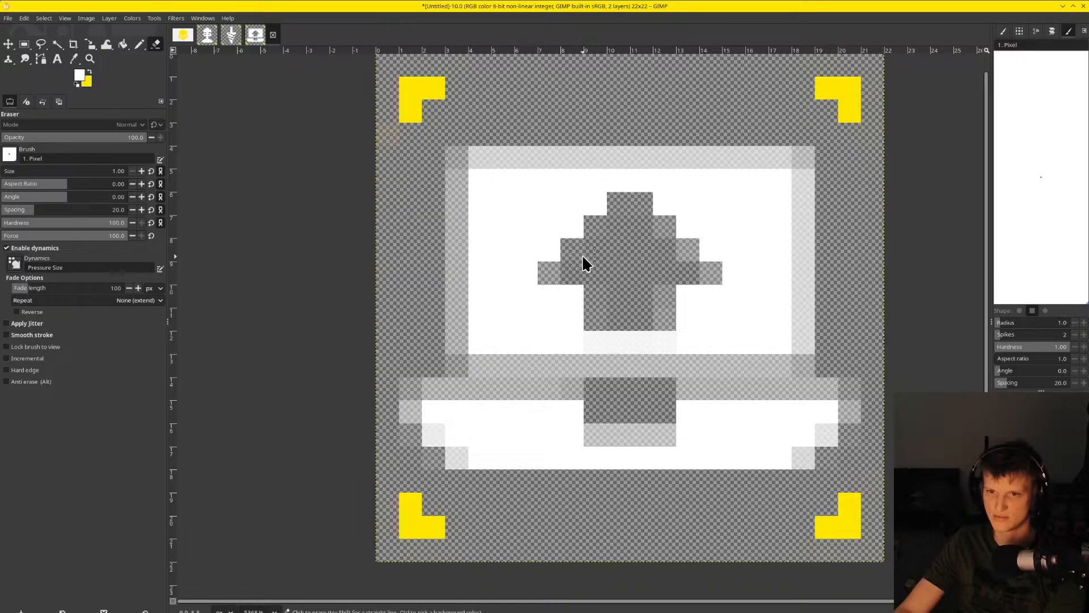
left_click(563, 272)
left_click(675, 261)
left_click(656, 243)
mouse_move(656, 242)
left_mouse_down()
mouse_move(652, 305)
mouse_move(618, 303)
left_mouse_up()
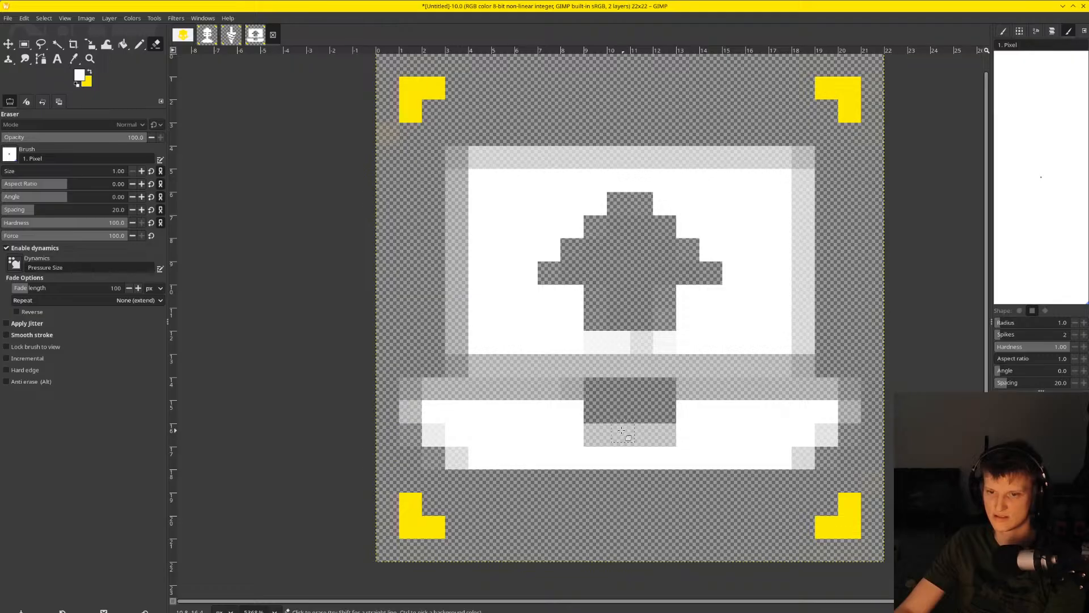
left_click_drag(603, 427, 655, 434)
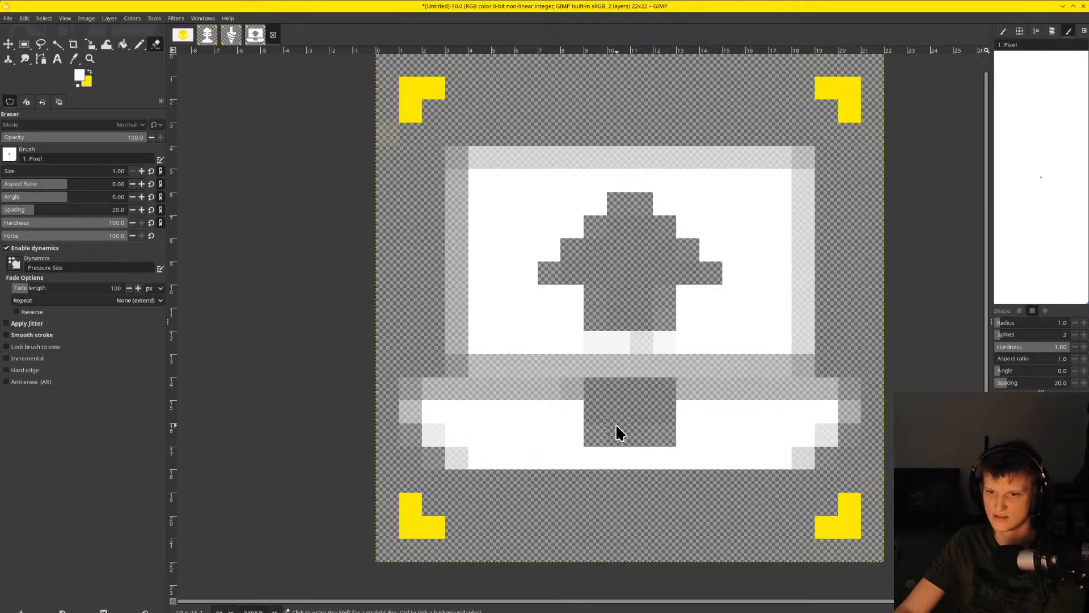
Repaint the row of pixels directly below the arrow white and save the image as upload.xcf in Documents
left_click(139, 44)
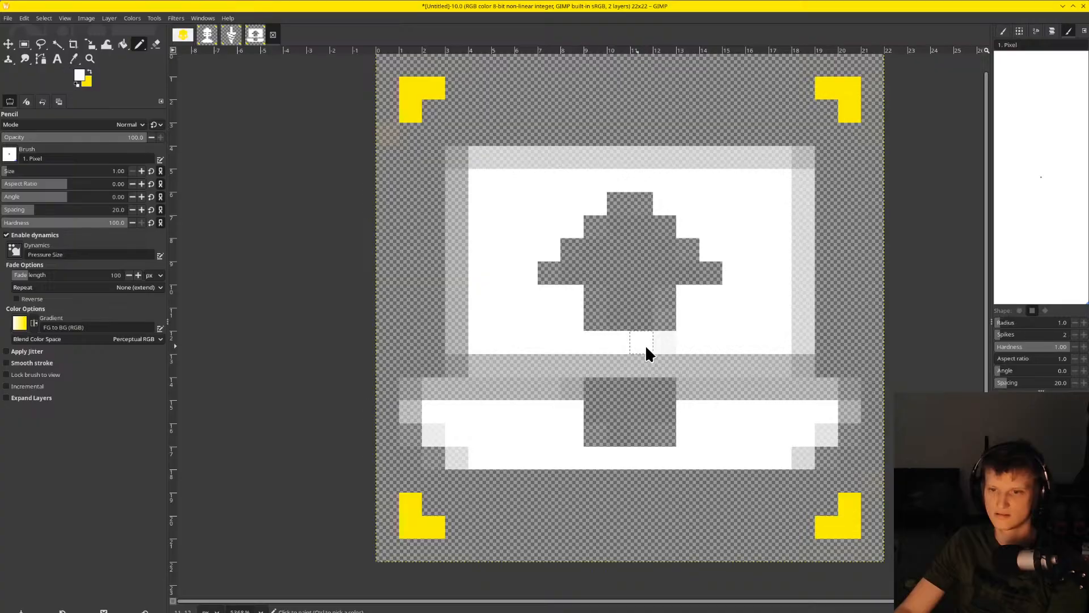
scroll(694, 339, "down", 2)
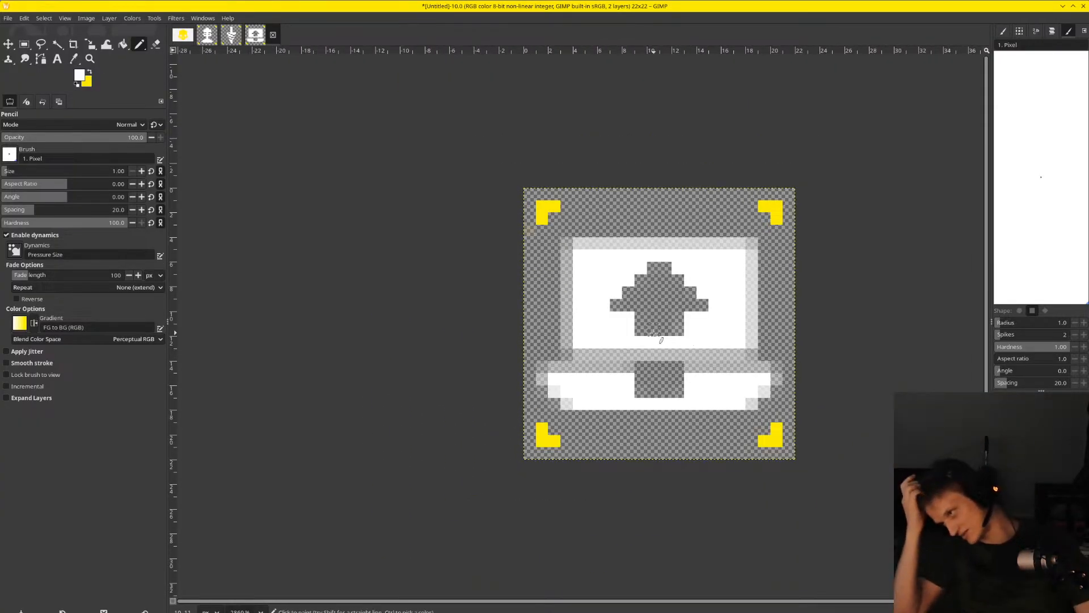
key("ctrl+s")
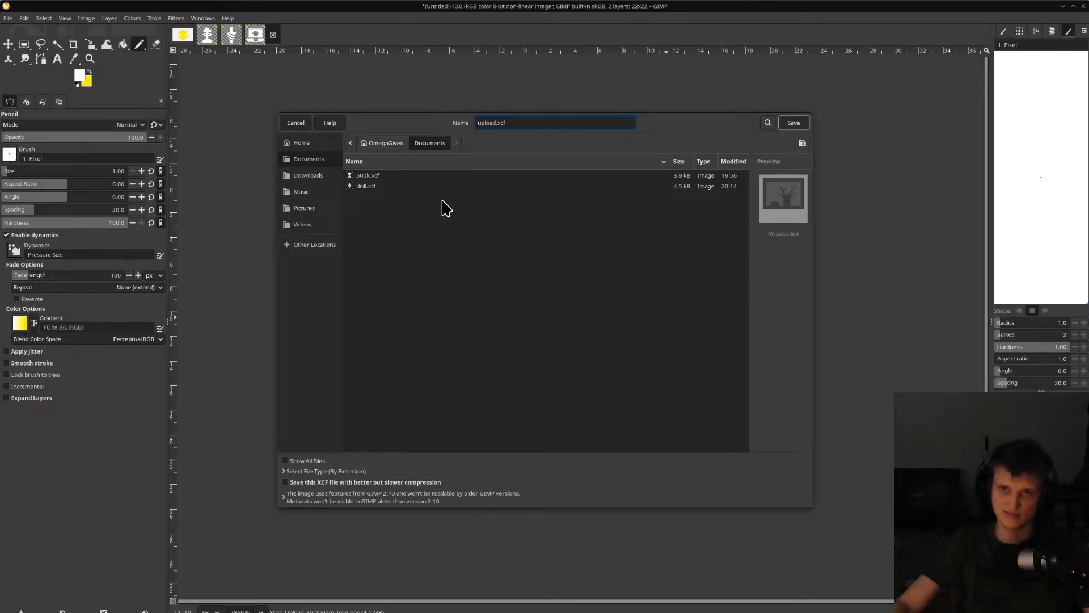
key("Return")
Export the finished upload icon as maximize.png to the Documents folder
left_click(8, 18)
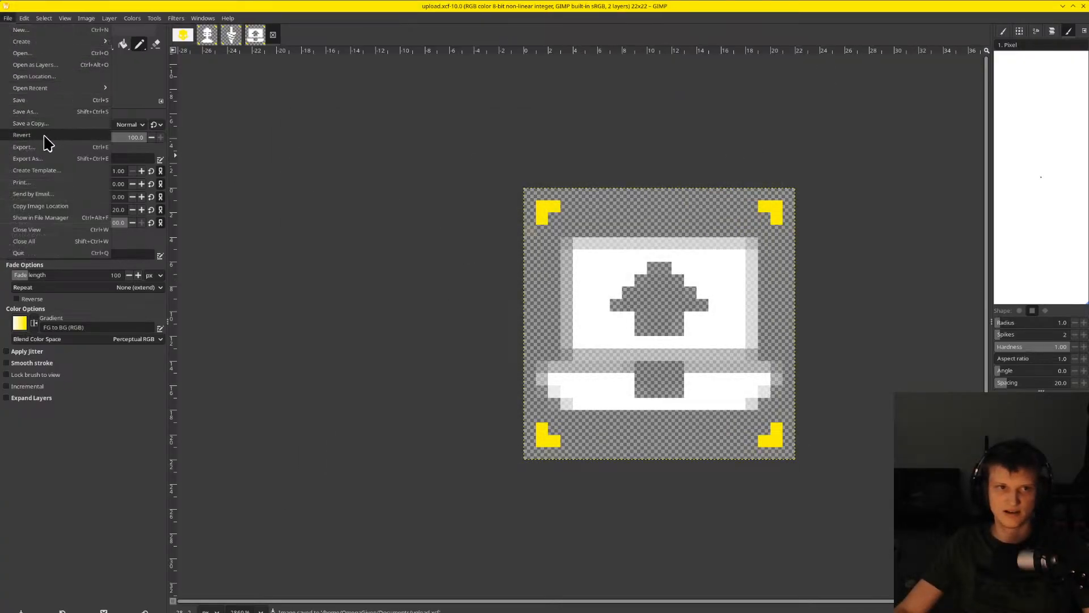
left_click(44, 158)
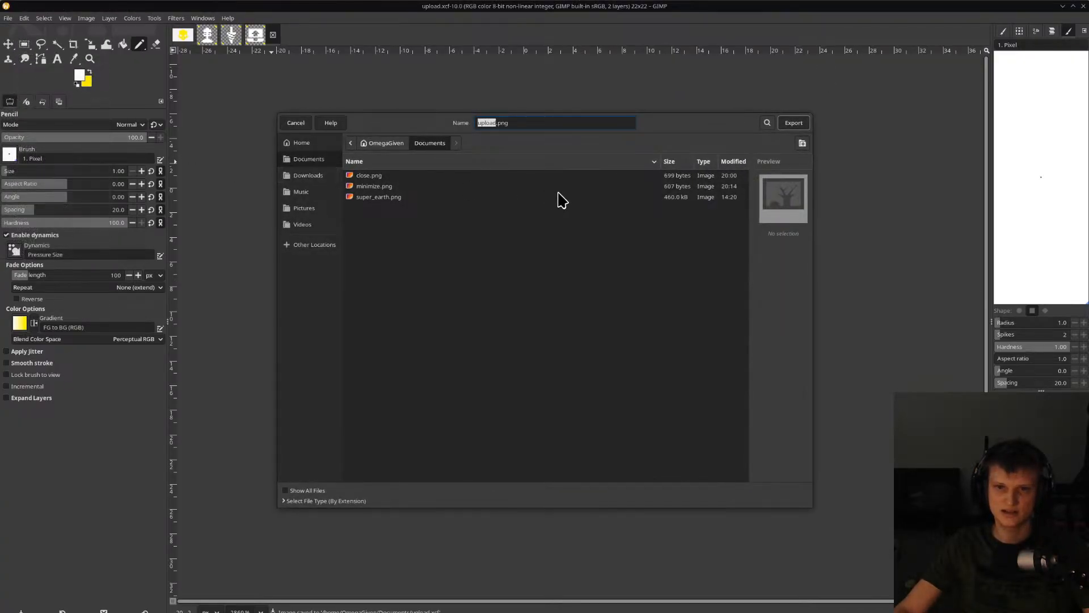
type("maximize")
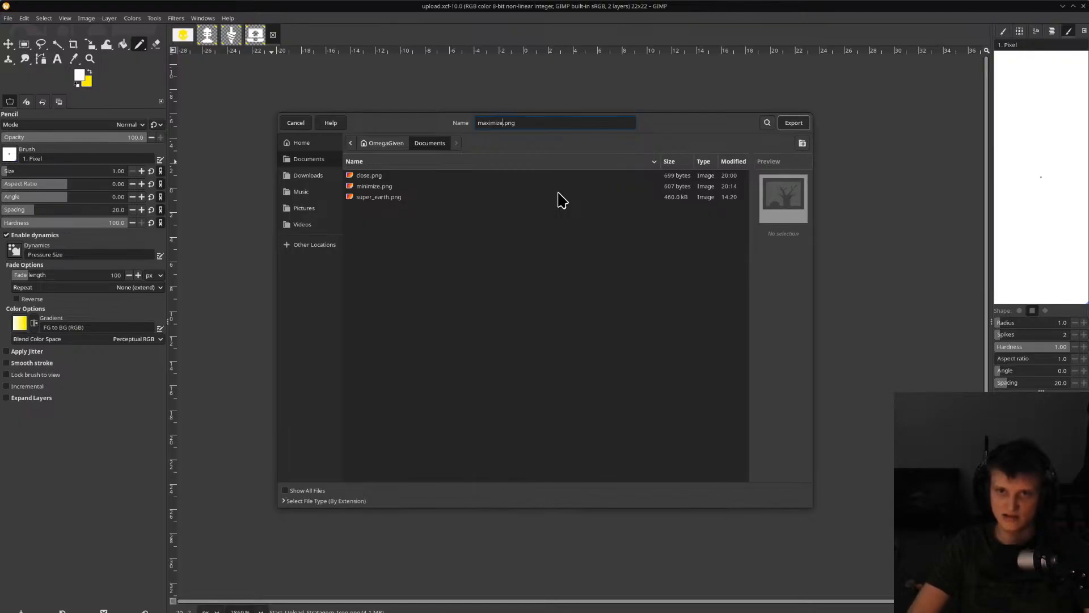
key("Return")
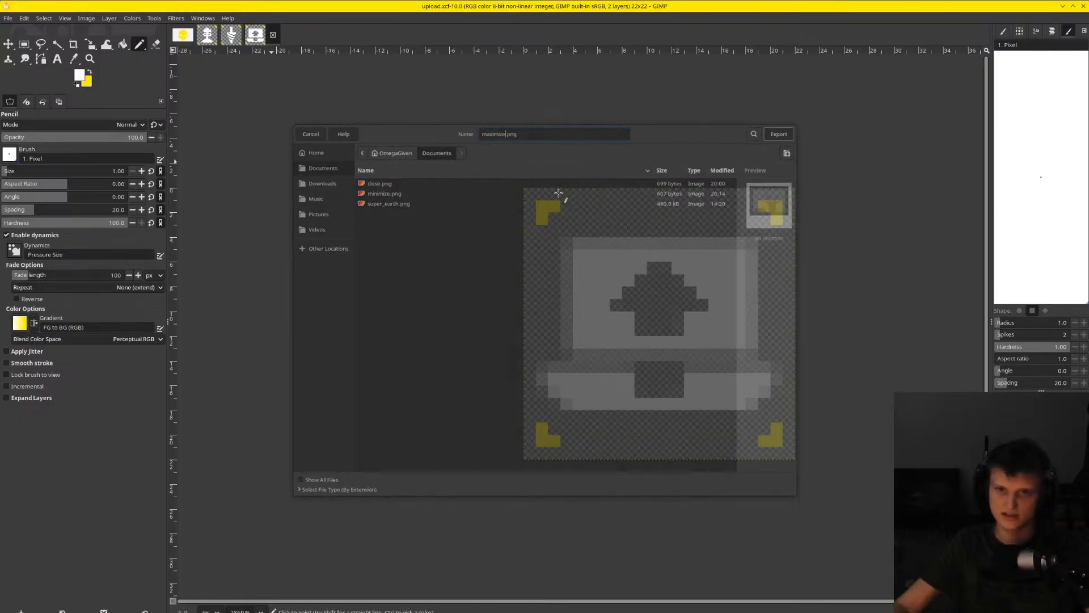
left_click(648, 209)
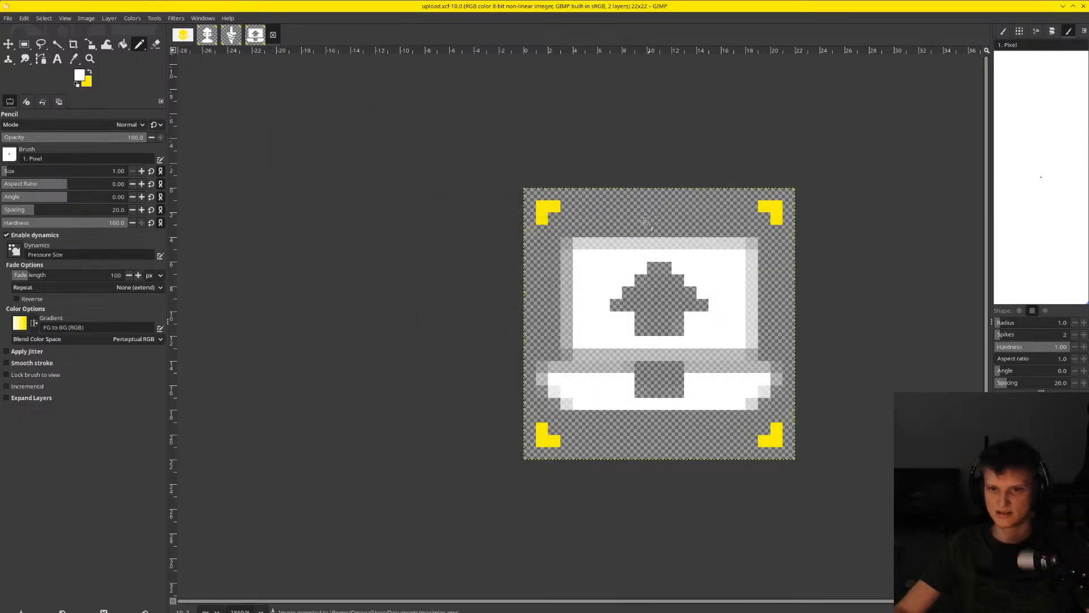
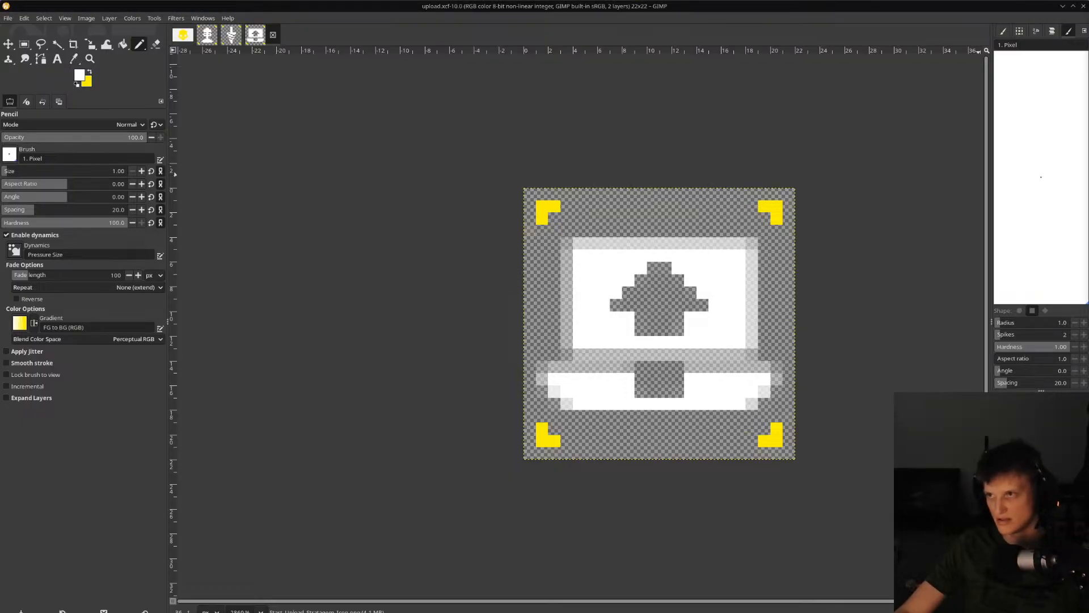
Bring the web browser with the KDE Plasma desktop page in front of GIMP and maximize its window
left_click_drag(1088, 210, 326, 166)
double_click(340, 170)
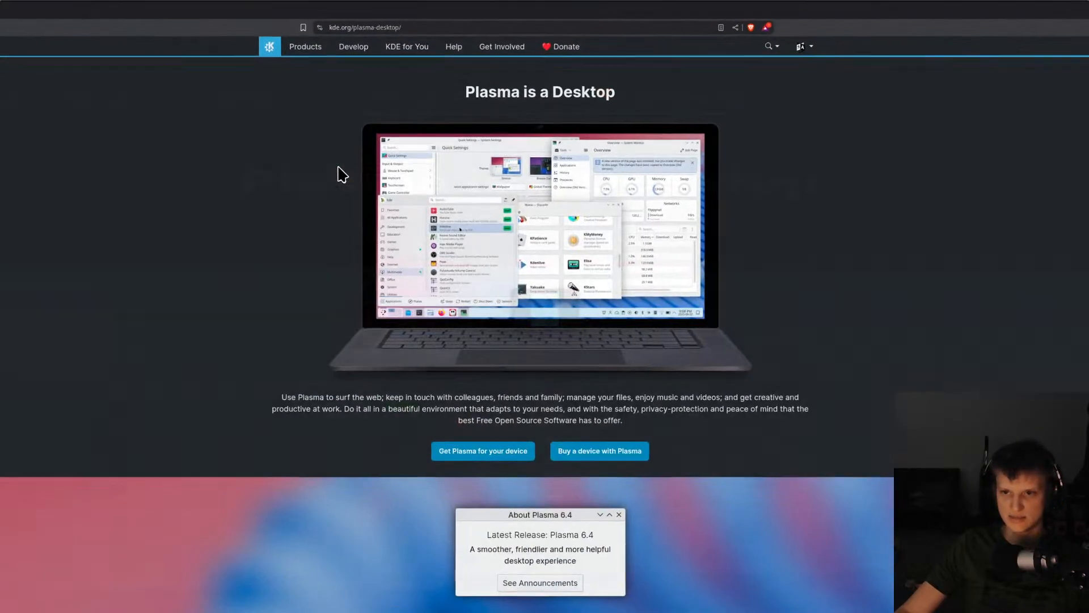
double_click(373, 8)
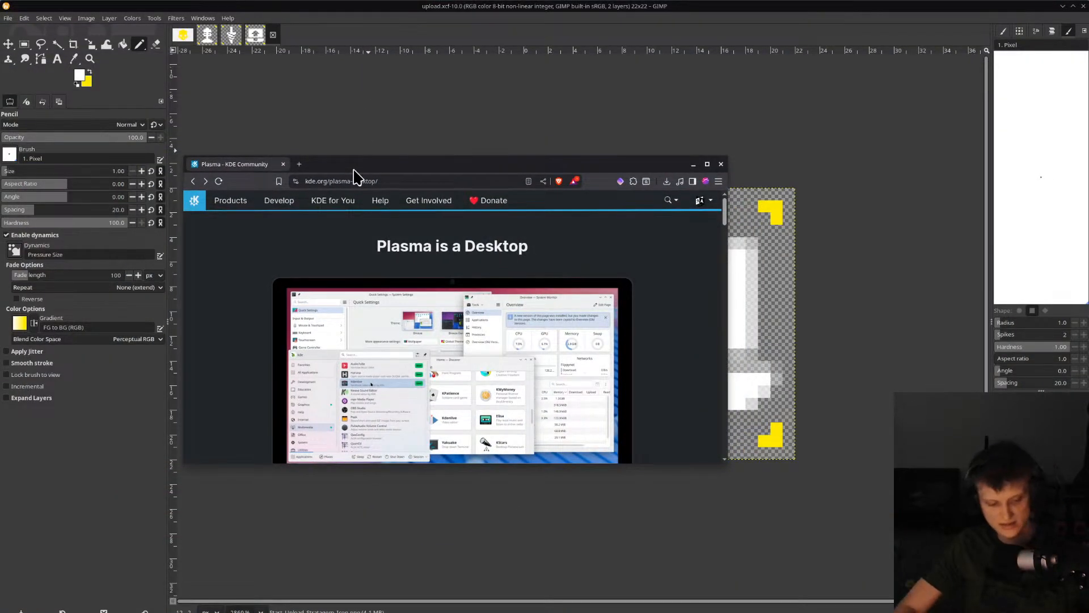
double_click(359, 168)
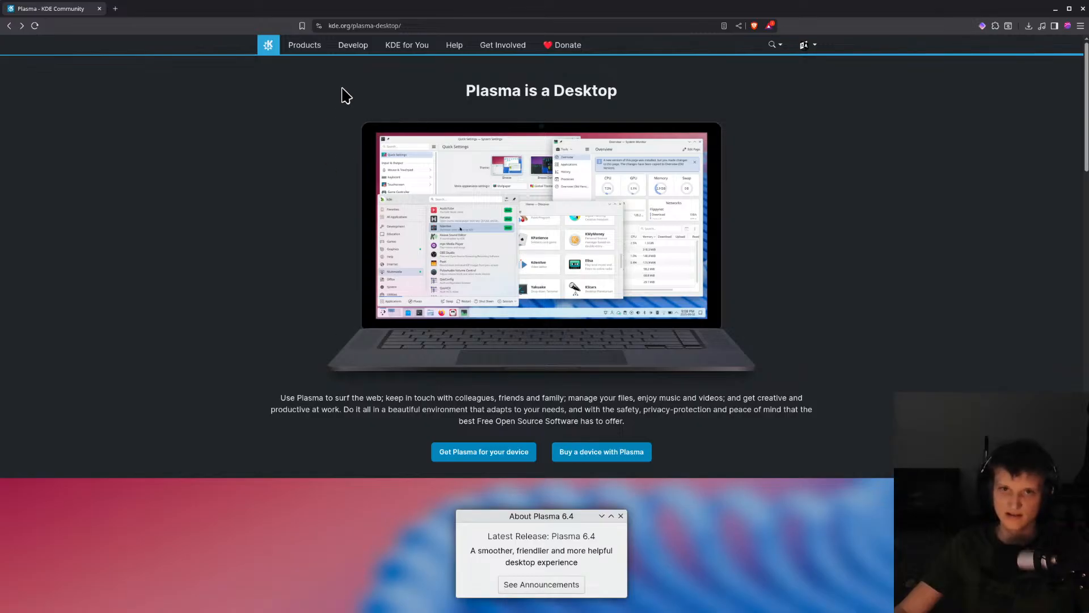
Open the KDE Store from the Destinations links in the Plasma page's footer
scroll(706, 241, "down", 1)
scroll(706, 241, "down", 3)
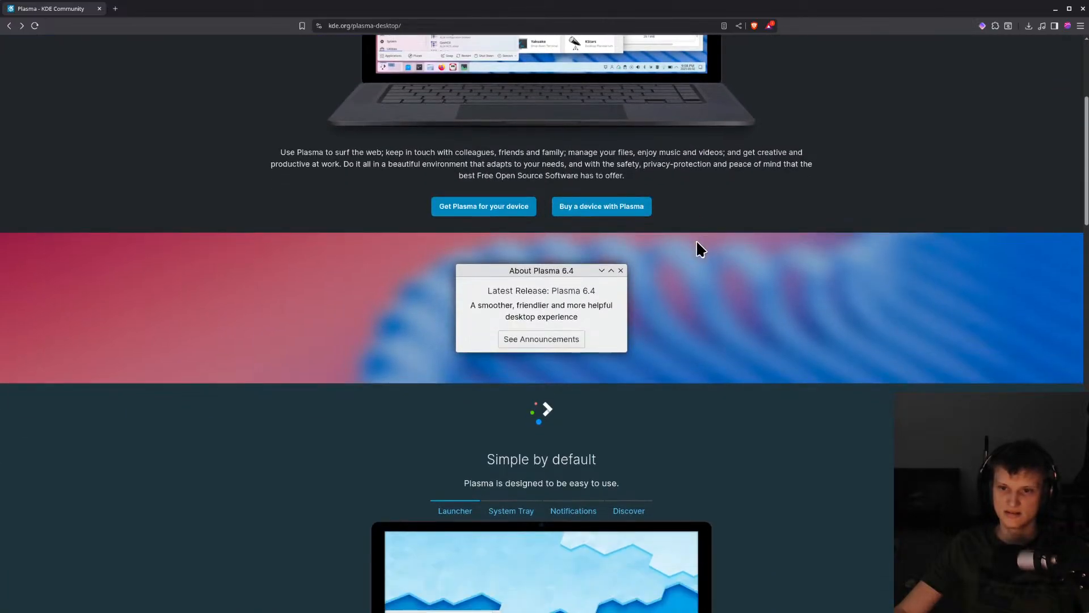
scroll(465, 226, "down", 20)
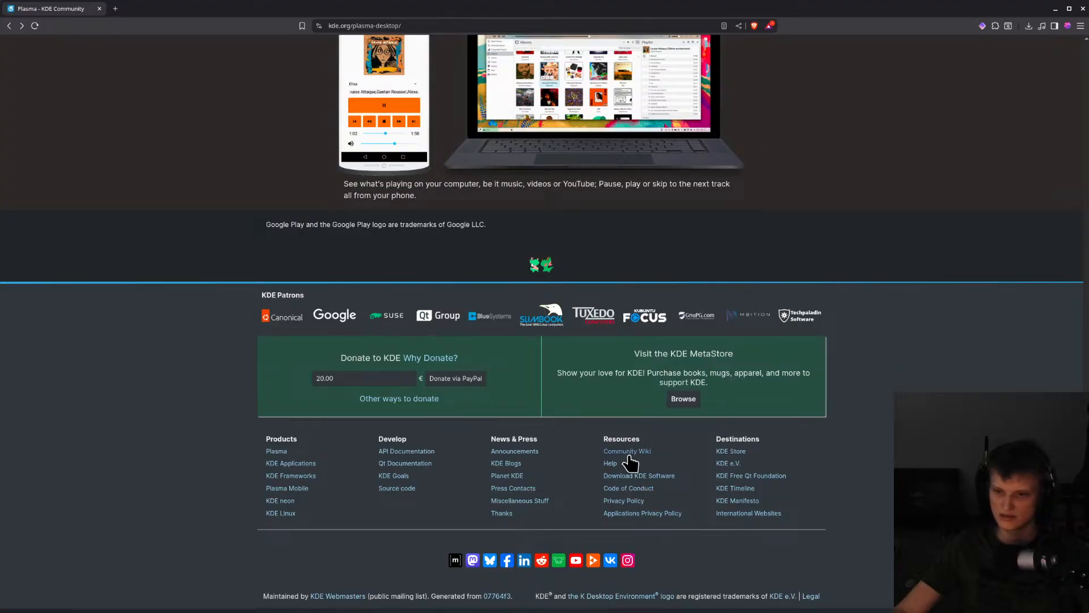
left_click(740, 453)
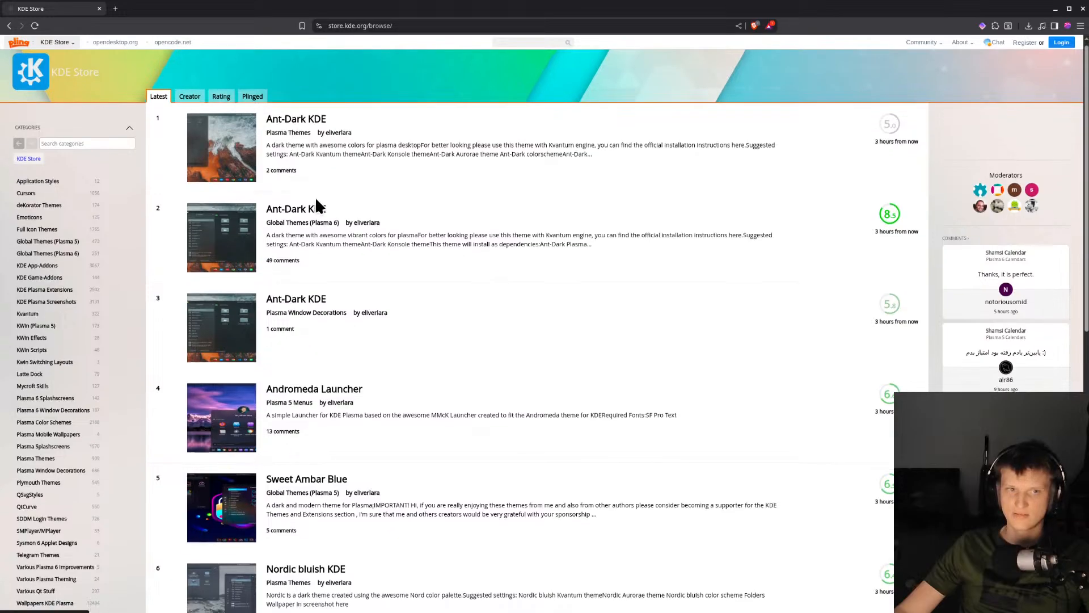
Filter the KDE Store categories by "theme" and open the Global Themes (Plasma 5) category
scroll(318, 208, "down", 10)
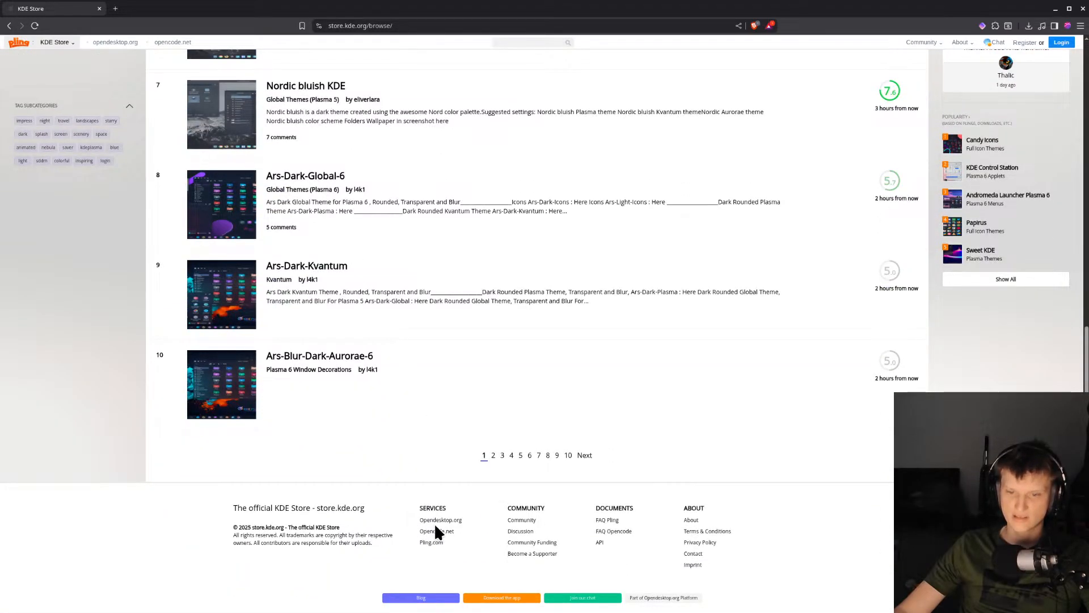
scroll(615, 533, "up", 5)
scroll(617, 536, "down", 5)
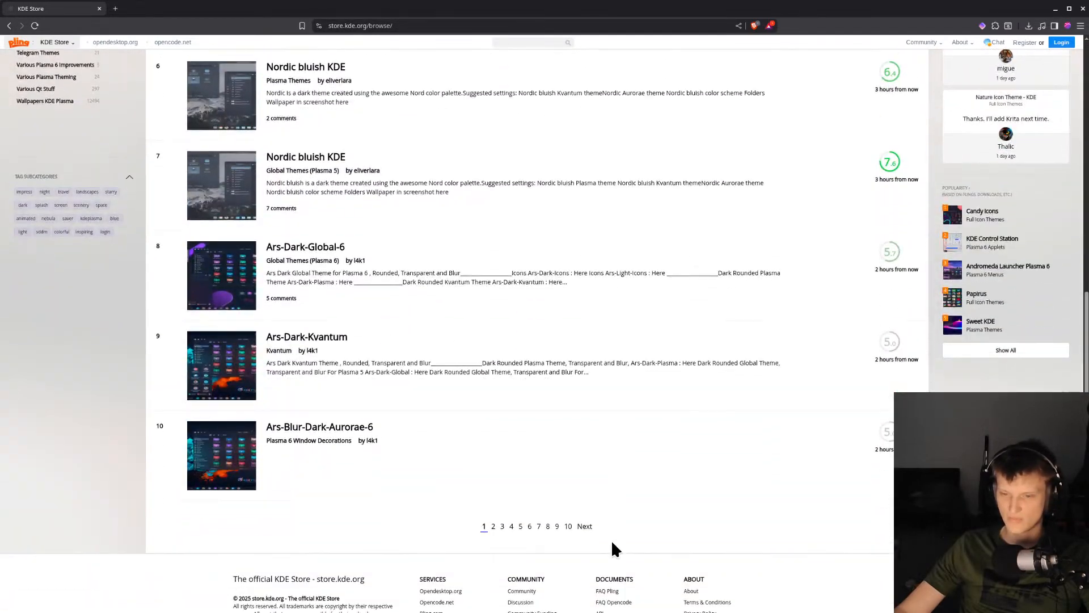
scroll(602, 545, "down", 1)
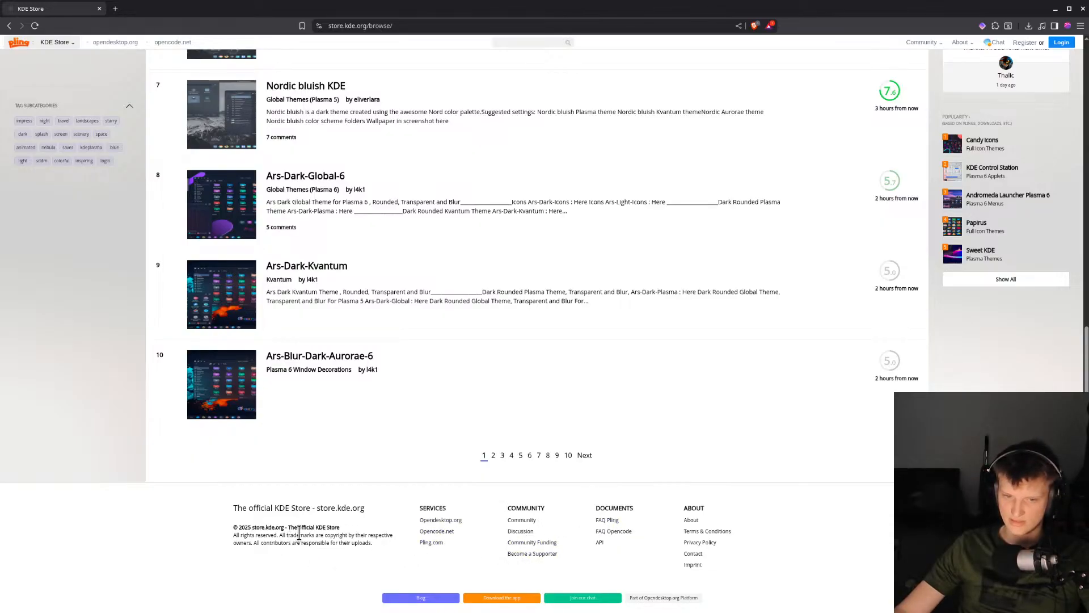
scroll(270, 354, "up", 15)
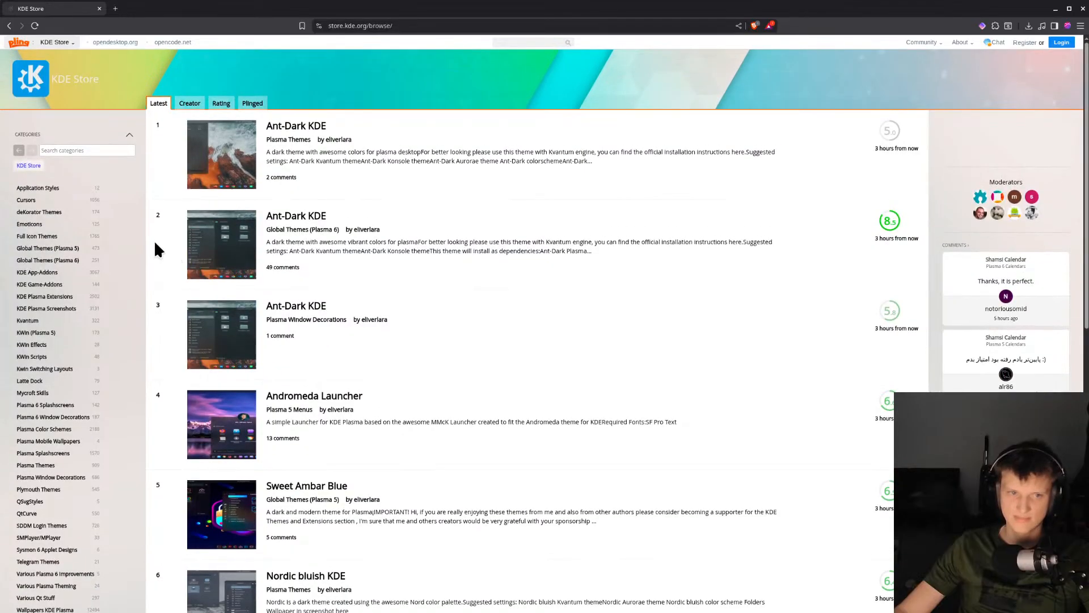
left_click(79, 151)
type("theme")
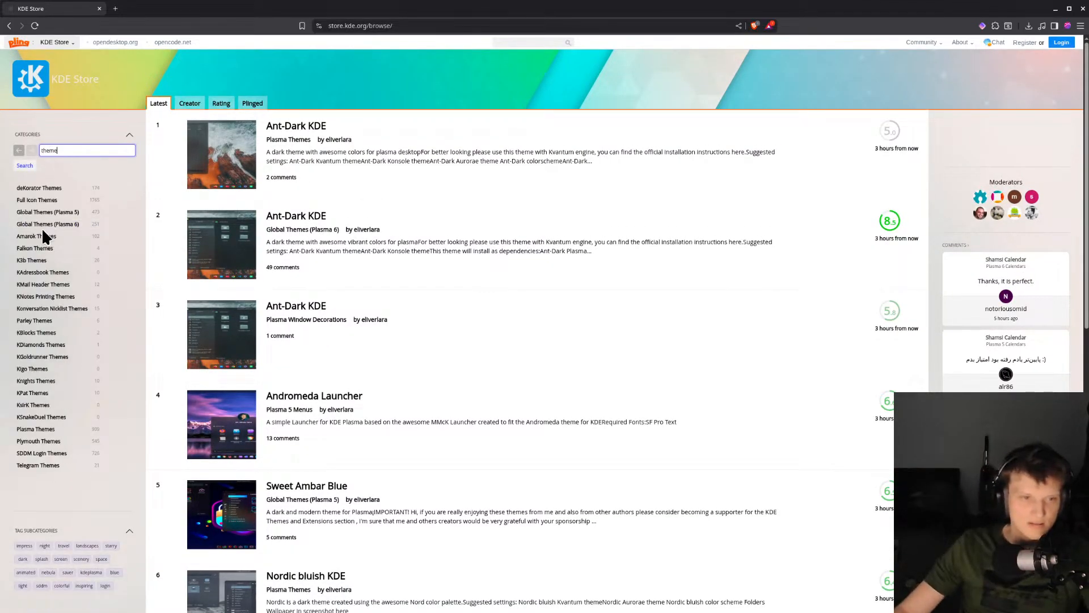
left_click(54, 212)
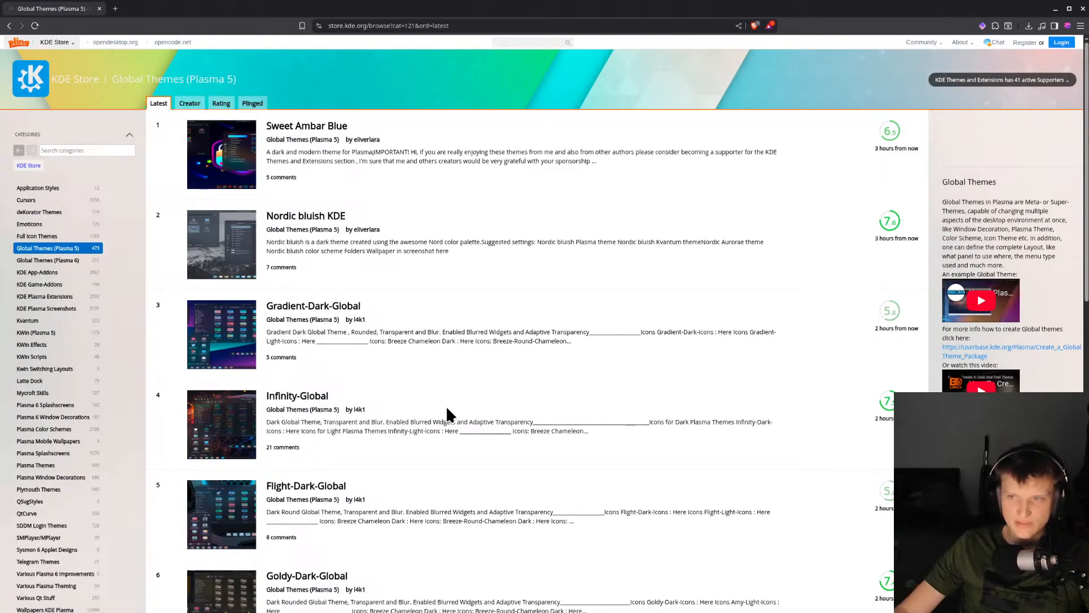
Examine the latest themes listed in the Global Themes (Plasma 5) category and their preview images
scroll(446, 405, "down", 6)
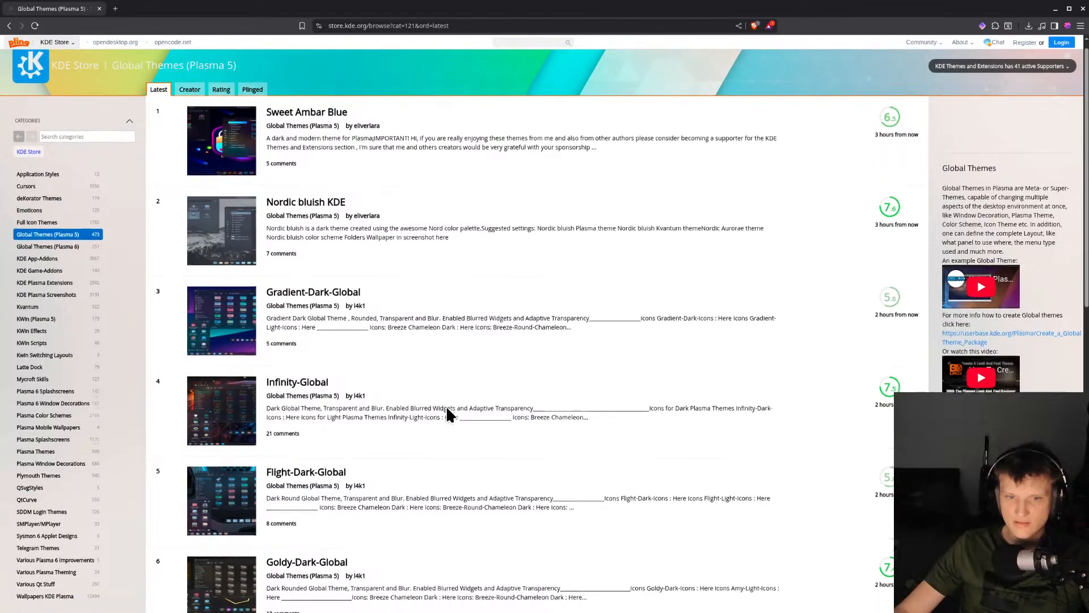
scroll(431, 391, "up", 4)
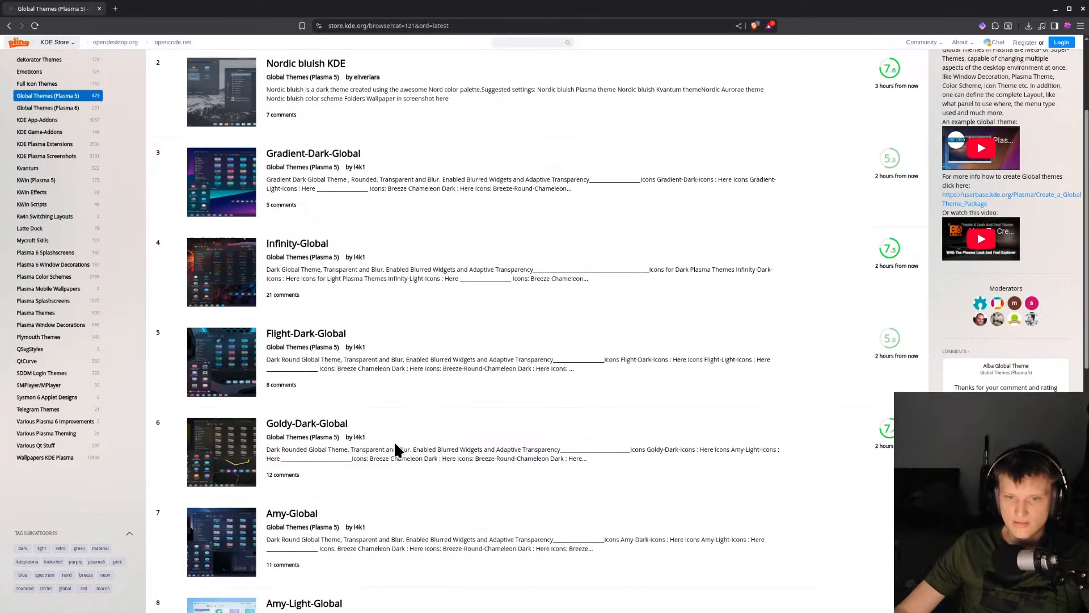
scroll(394, 442, "down", 1)
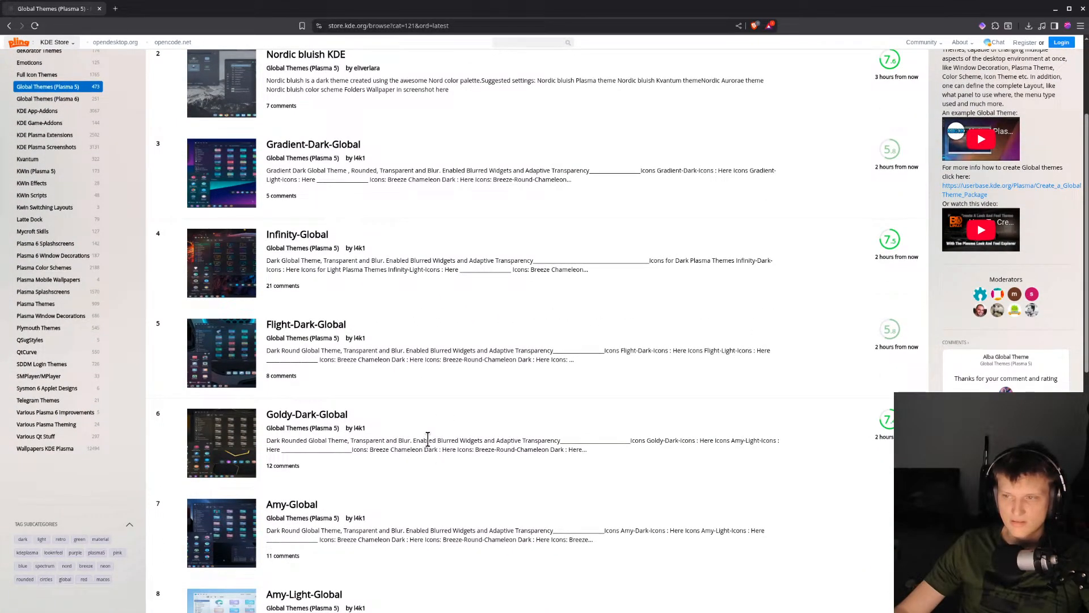
scroll(430, 442, "up", 4)
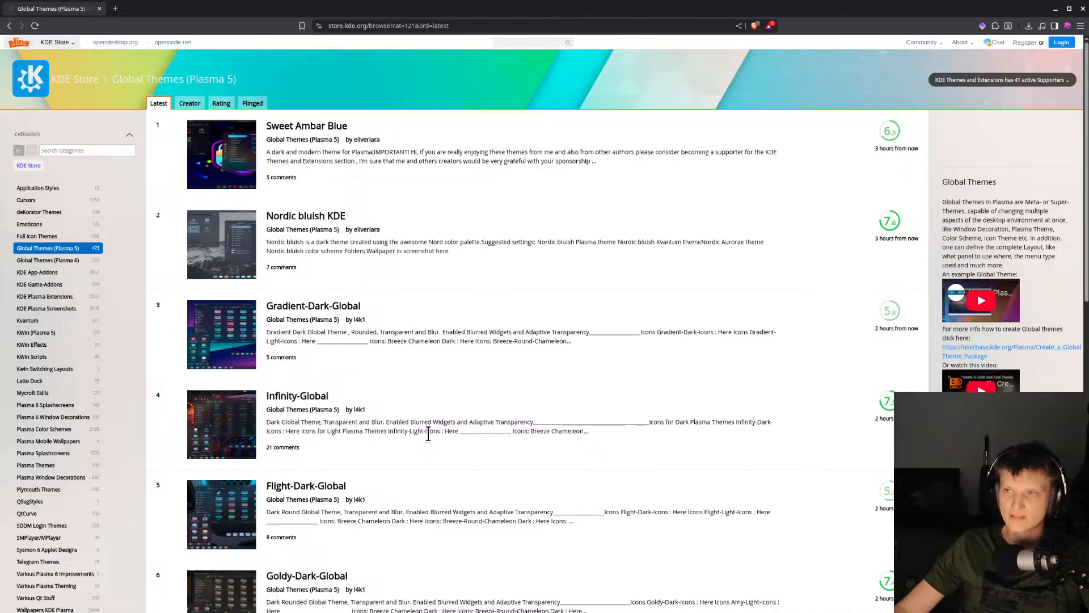
scroll(437, 449, "down", 10)
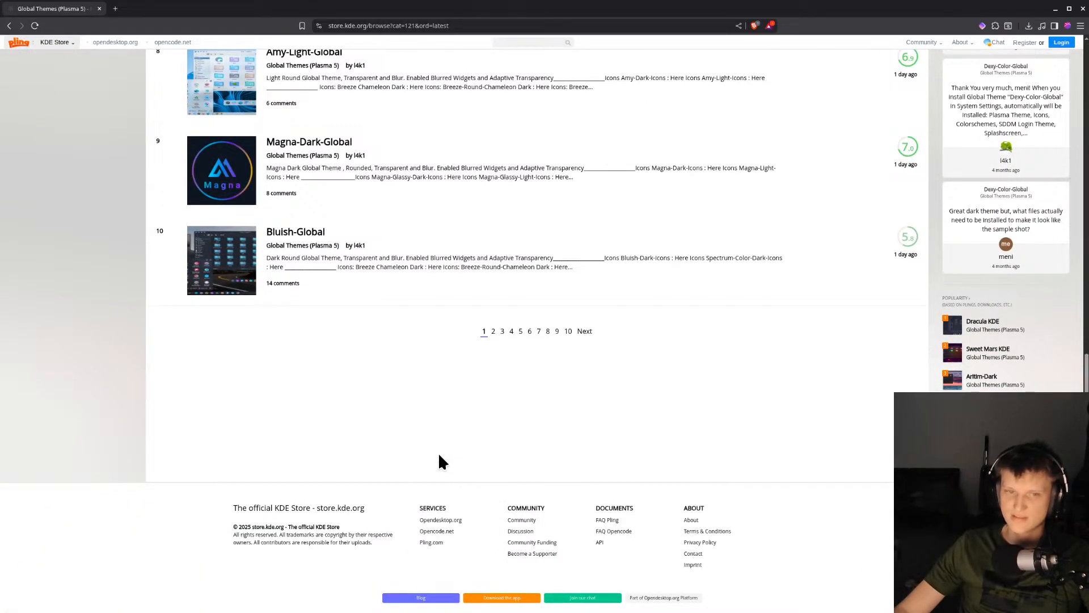
scroll(440, 455, "up", 5)
scroll(426, 464, "up", 4)
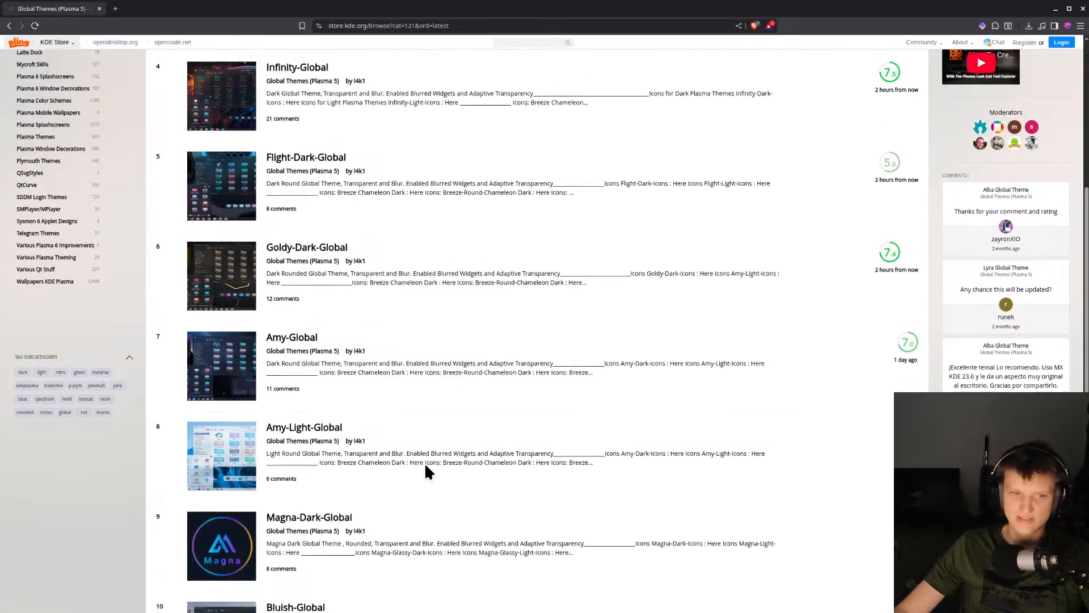
scroll(425, 466, "up", 4)
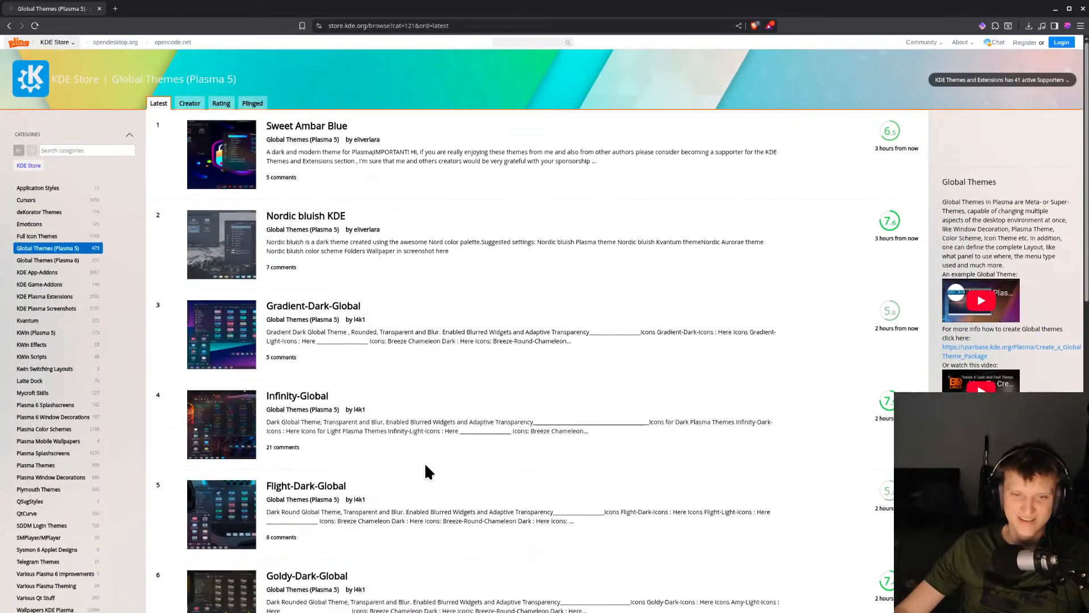
scroll(426, 471, "up", 1)
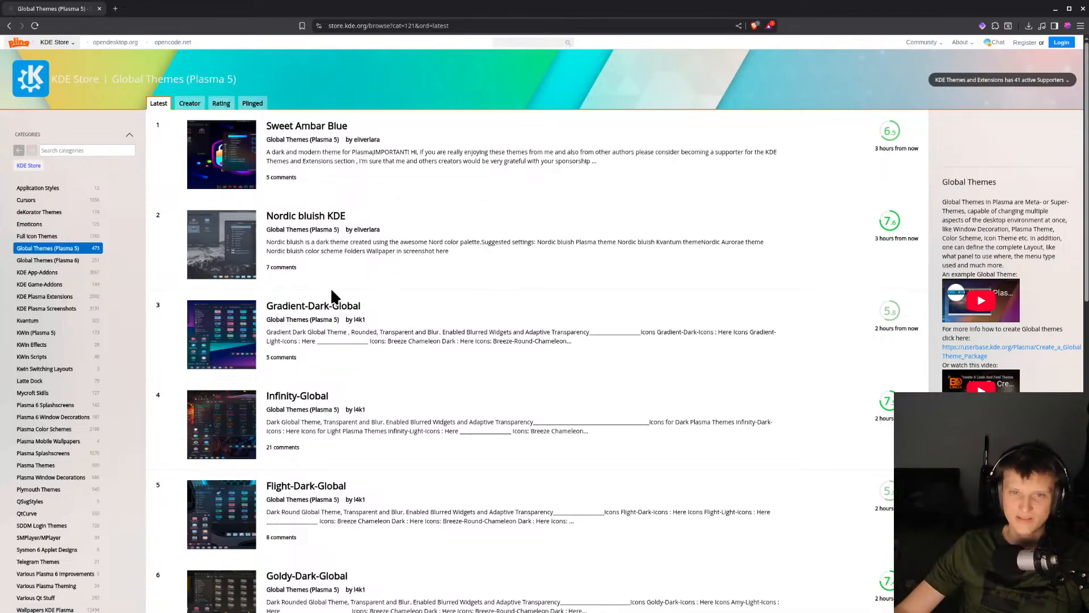
scroll(344, 360, "down", 7)
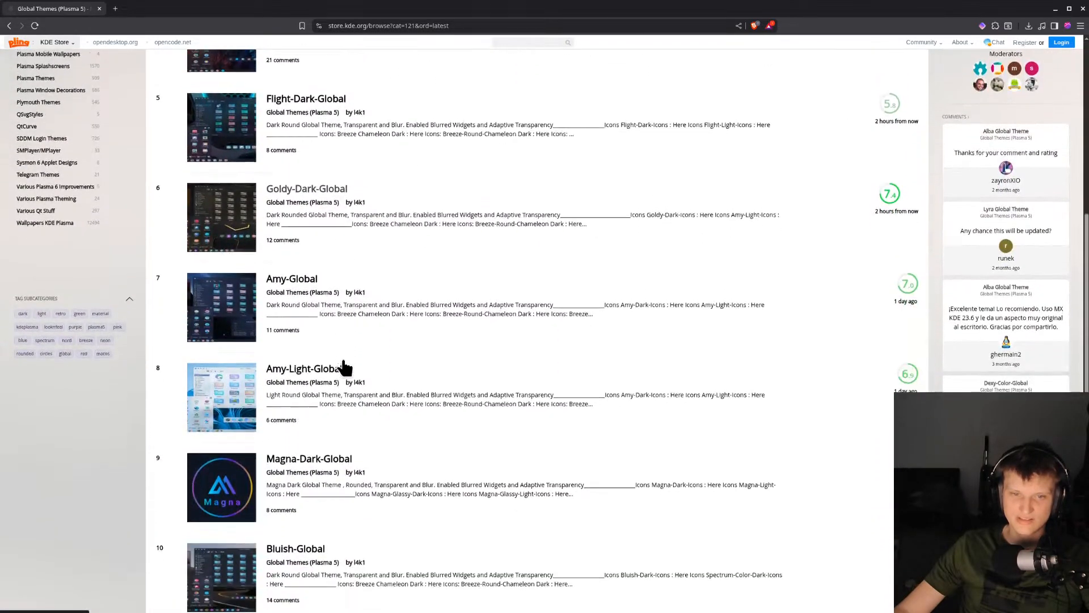
scroll(342, 366, "down", 3)
scroll(332, 420, "up", 10)
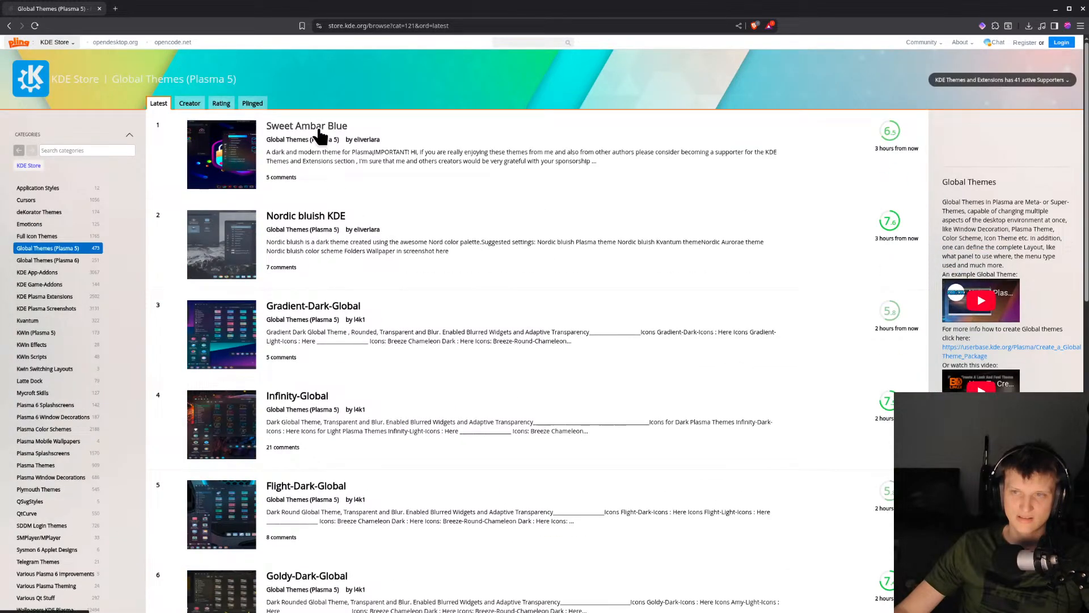
Open the Sweet Ambar Blue theme's page and display its downloadable files
left_click(317, 126)
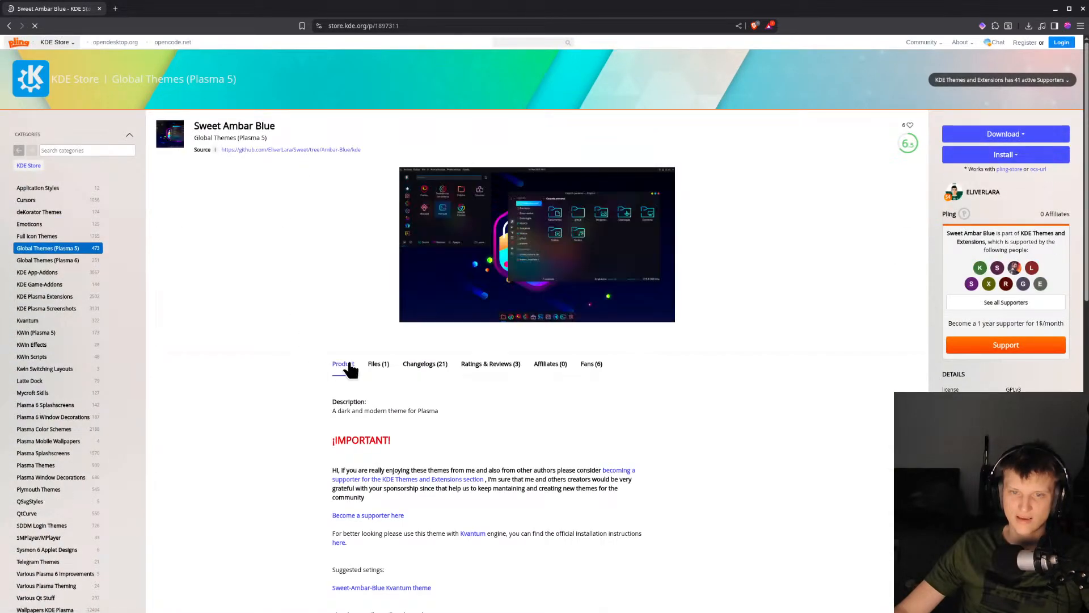
left_click(385, 366)
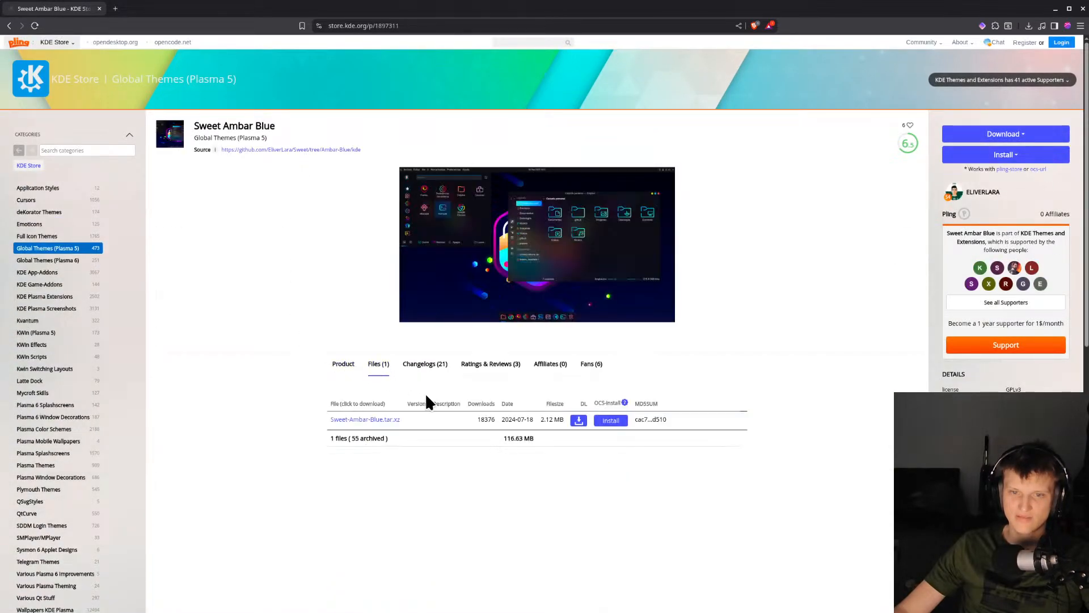
left_click(371, 420)
left_click(496, 489)
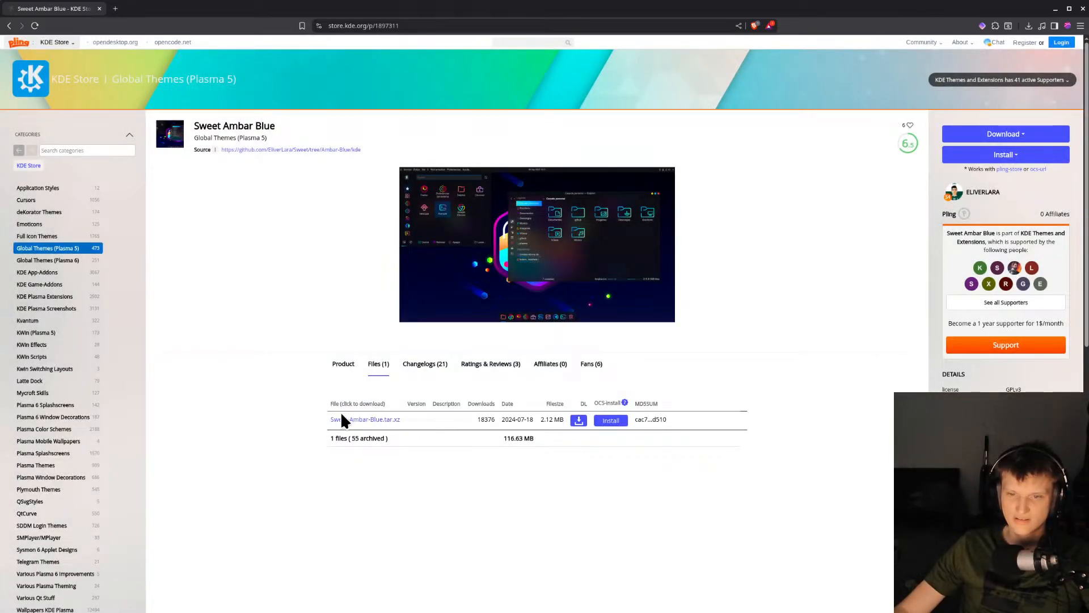
Download Sweet-Ambar-Blue.tar.xz and save it in the Downloads folder
left_click(368, 419)
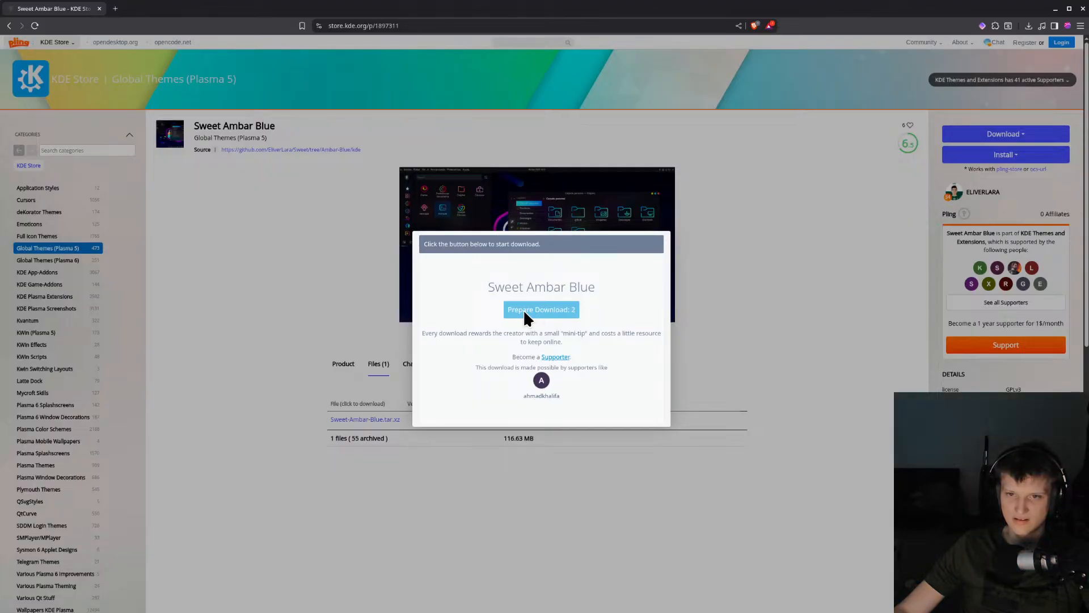
left_click(538, 313)
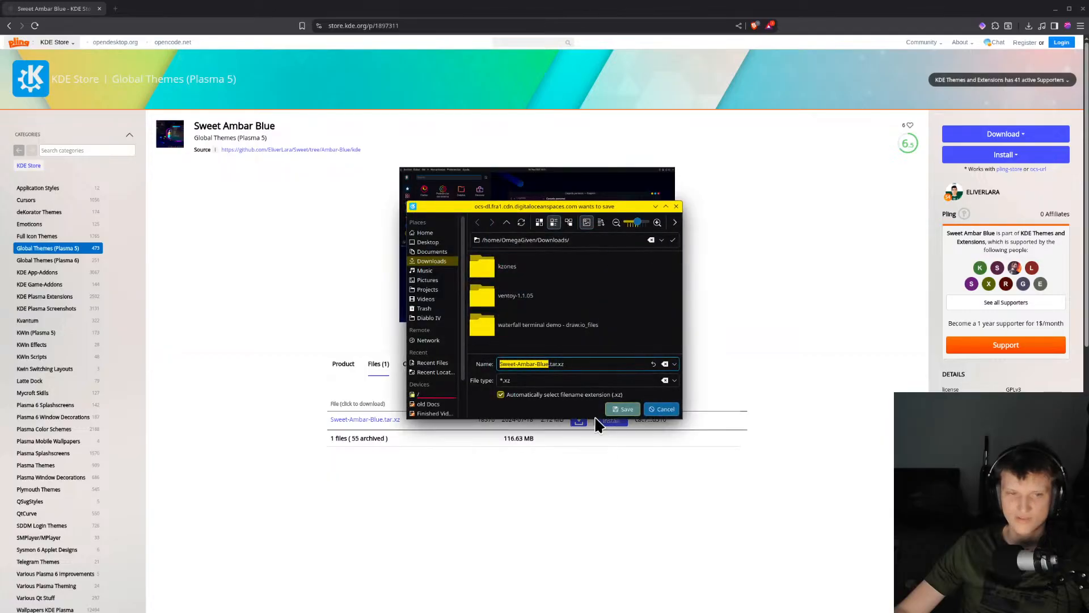
left_click(624, 410)
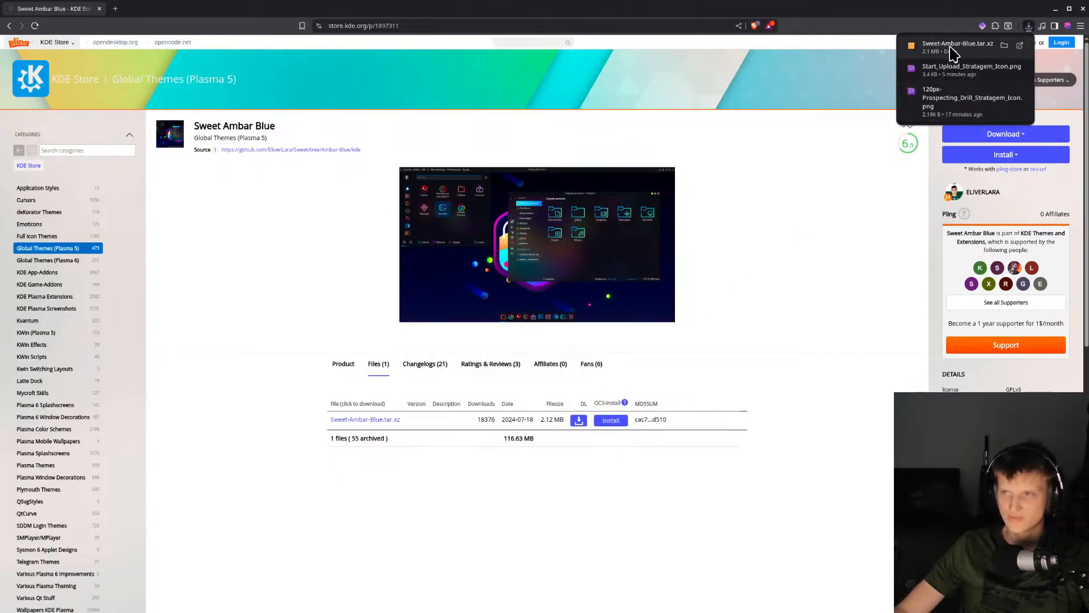
Open the downloaded Sweet-Ambar-Blue.tar.xz archive in Ark and expand its contents folder
left_click(953, 48)
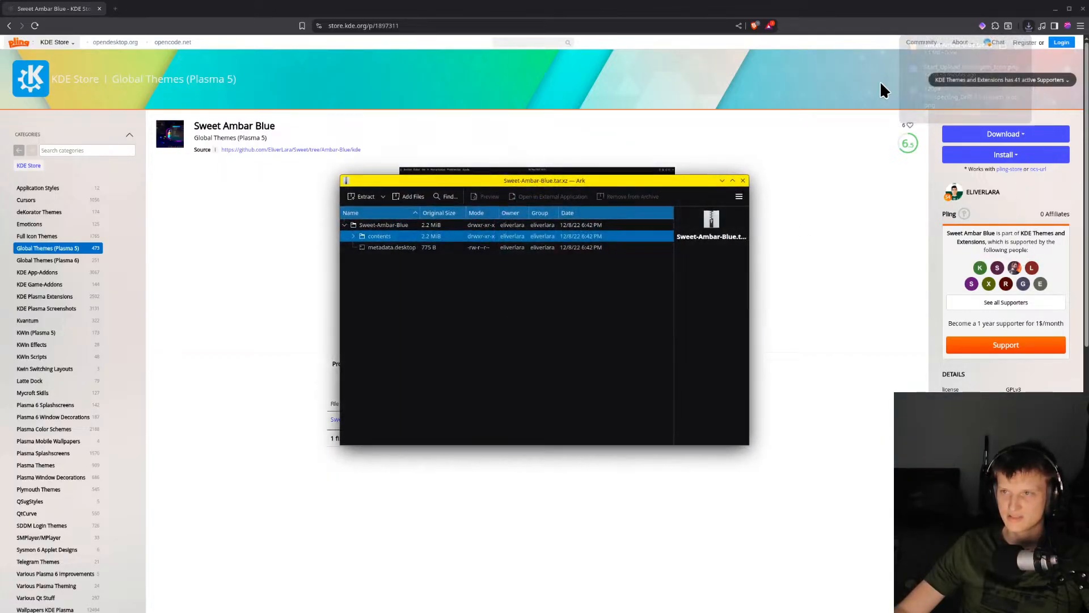
left_click(399, 224)
left_click(400, 236)
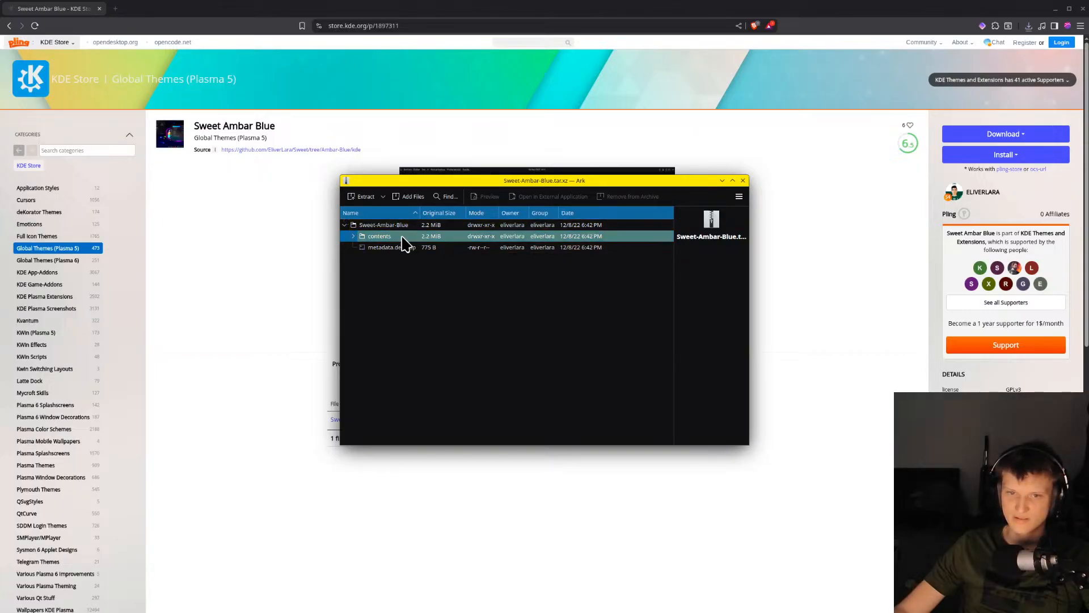
double_click(406, 237)
Examine the components, layouts, osd, previews and splash subfolders of the contents folder, collapsing each one again
double_click(394, 249)
double_click(417, 248)
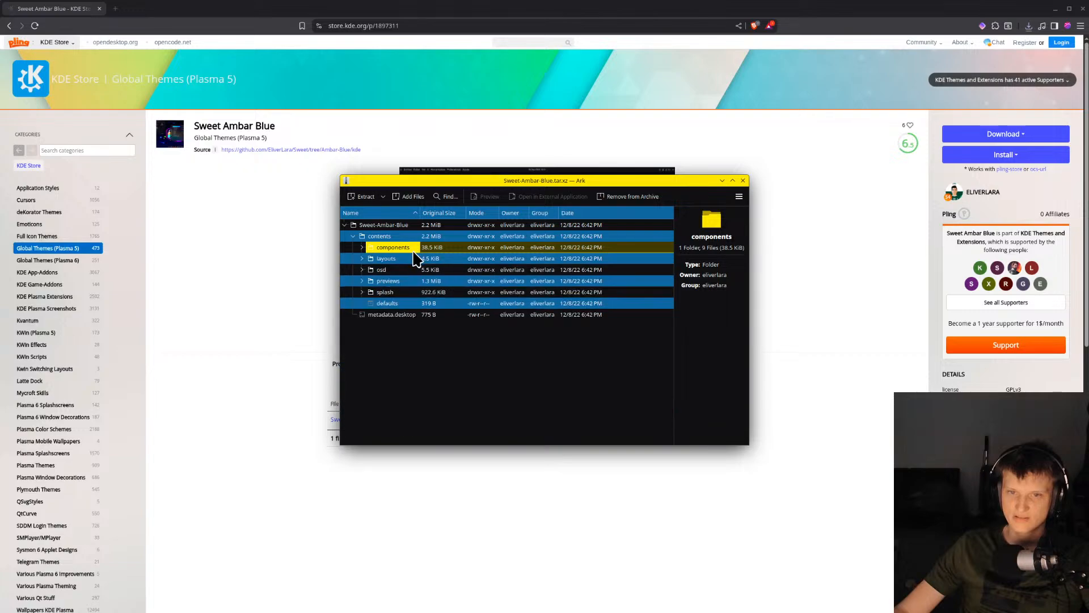
double_click(404, 259)
double_click(420, 261)
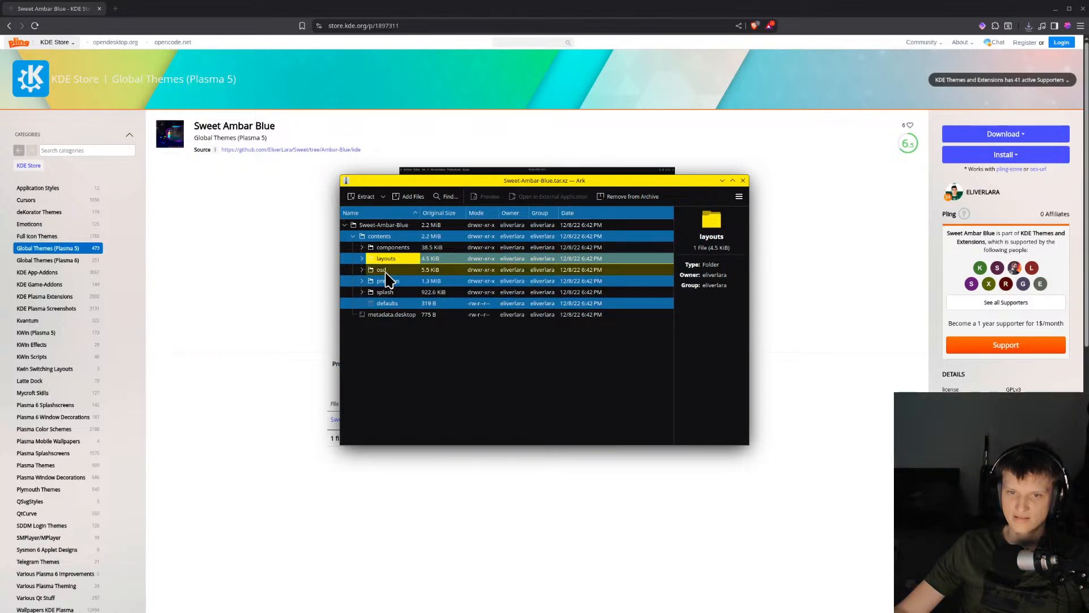
double_click(387, 271)
double_click(411, 270)
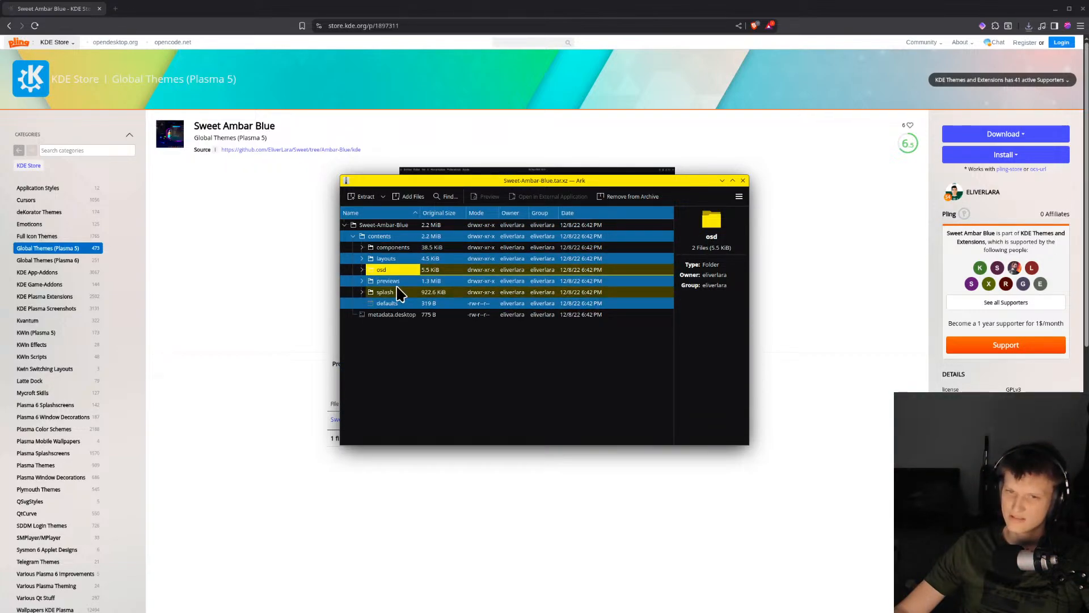
double_click(397, 282)
double_click(414, 283)
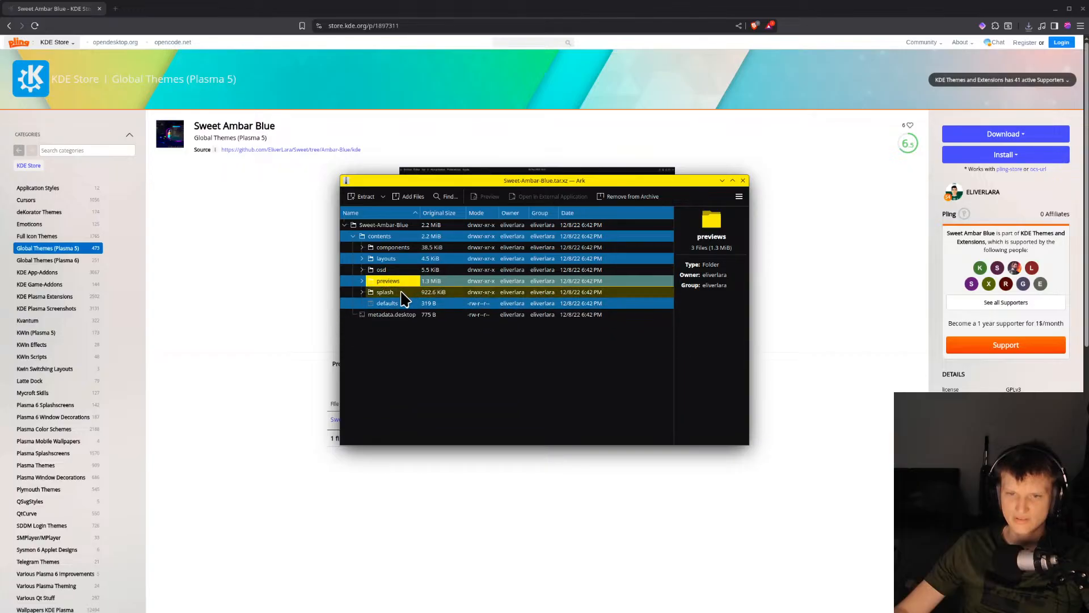
double_click(398, 291)
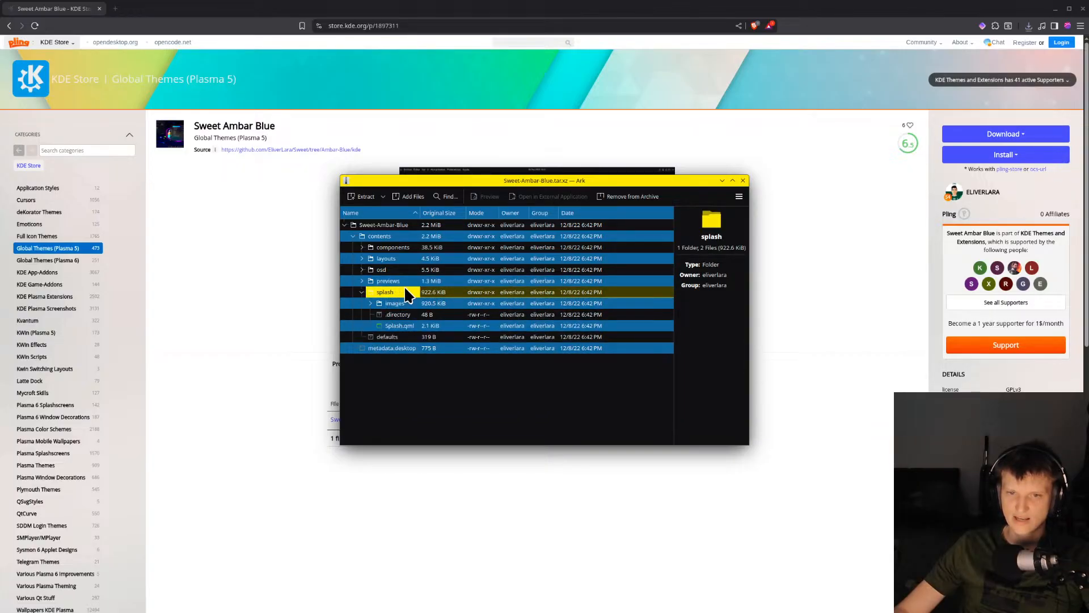
double_click(405, 291)
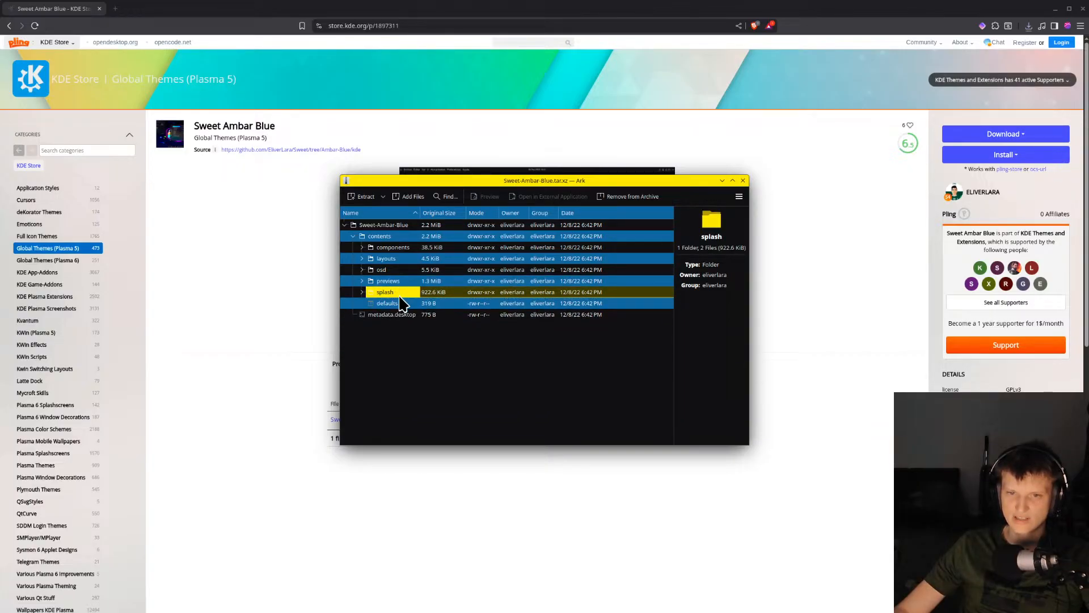
Examine the files in the components folder and its artwork subfolder, leaving both collapsed
double_click(401, 237)
double_click(402, 237)
double_click(403, 248)
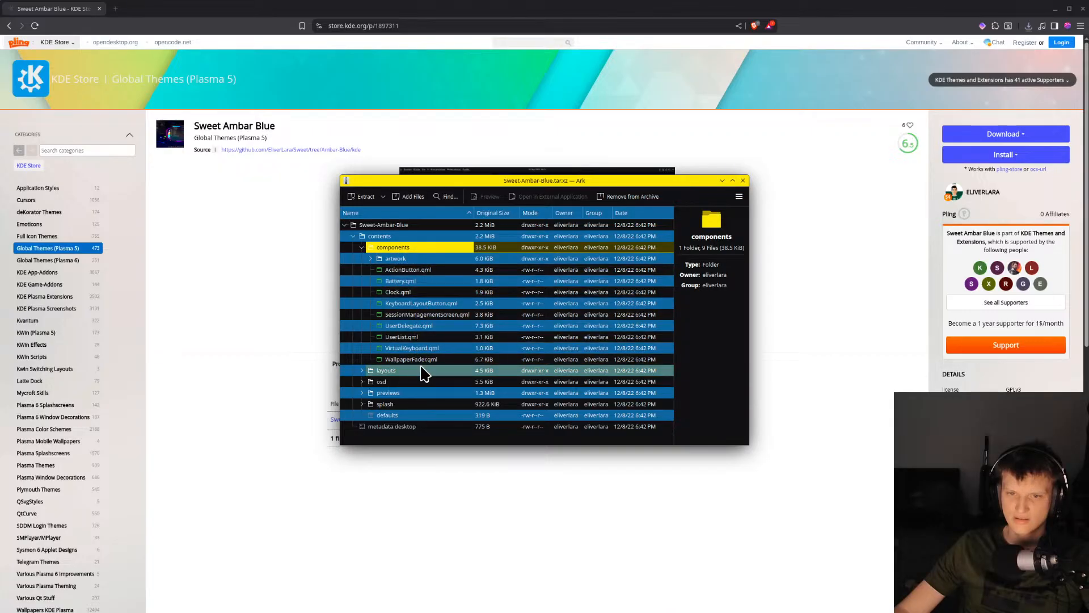
left_click(399, 259)
left_click(394, 249)
double_click(396, 259)
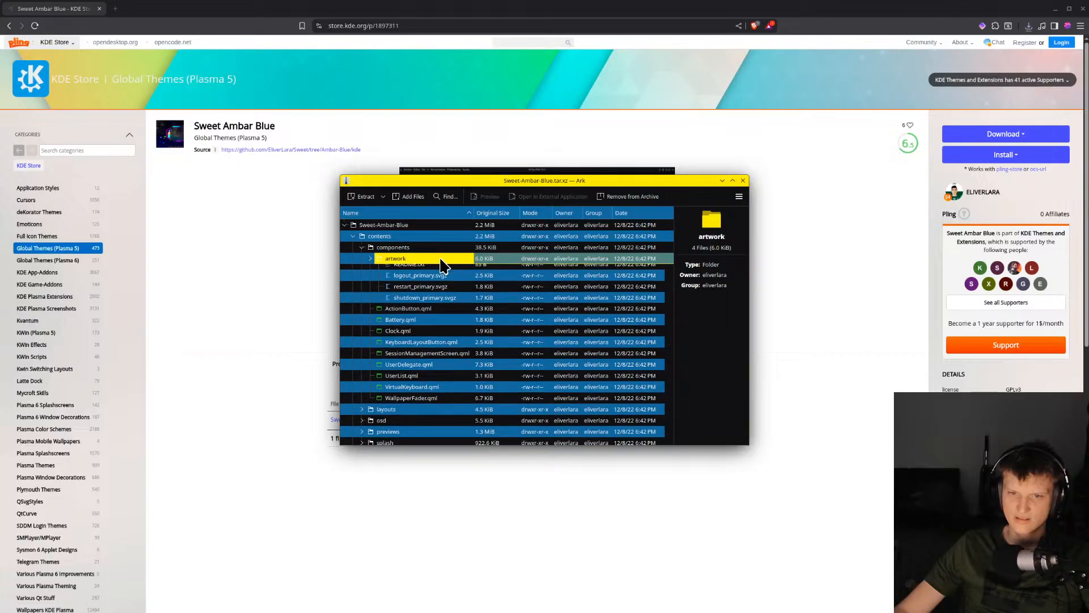
double_click(441, 260)
double_click(404, 248)
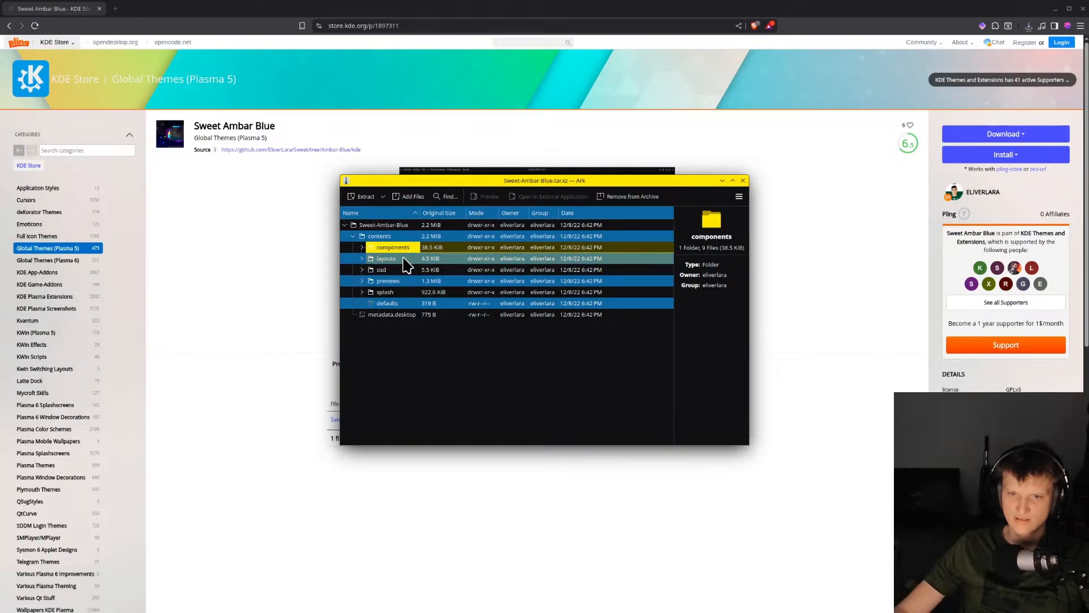
Expand the layouts and previews folders to view the files they contain
double_click(404, 259)
left_click(399, 292)
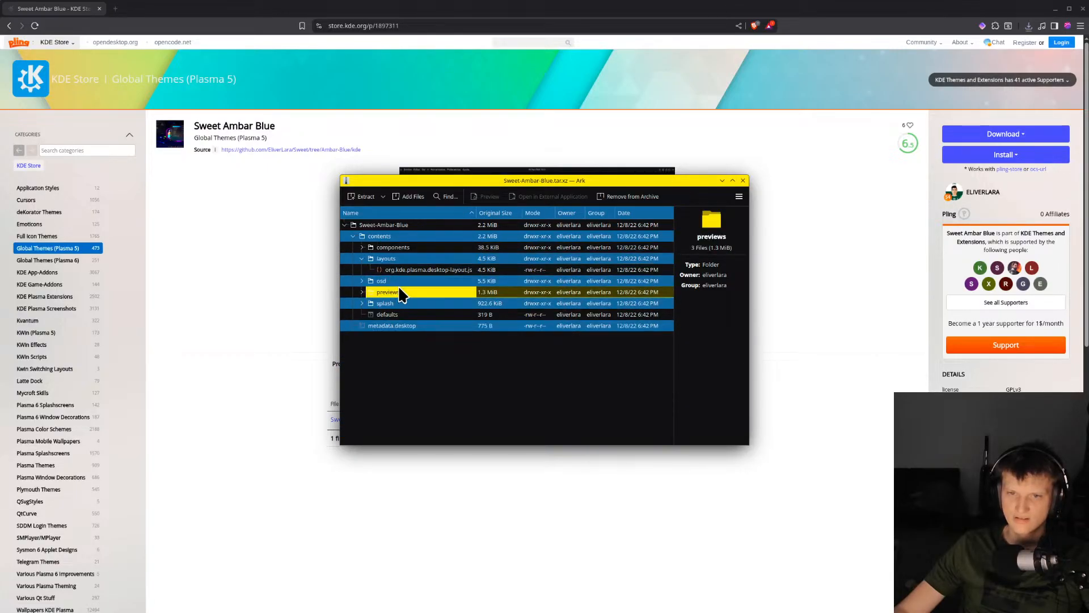
double_click(400, 290)
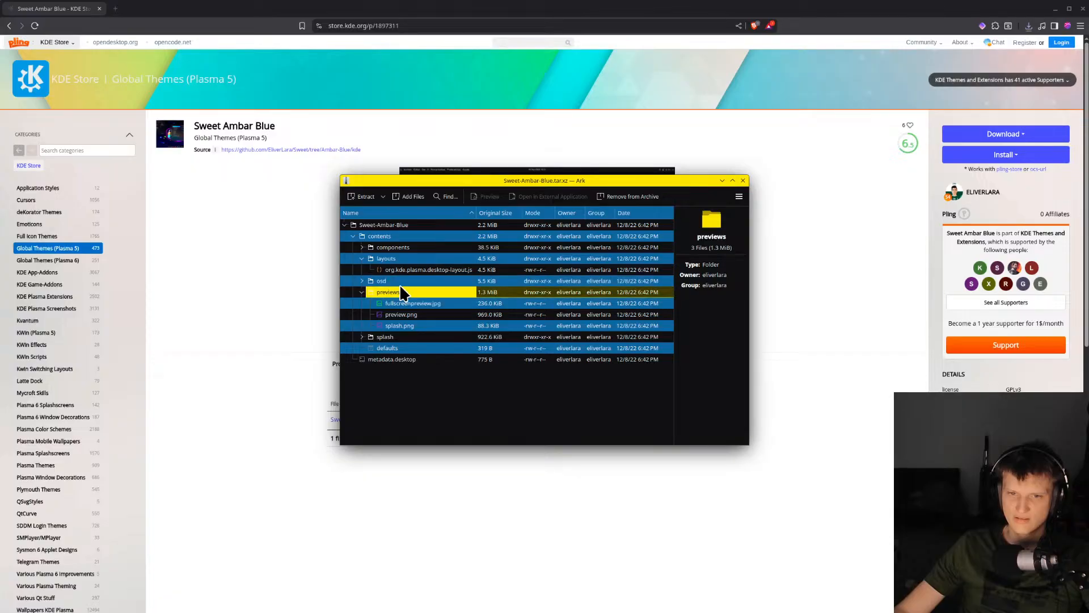
Inspect the previews and splash entries in the Sweet-Ambar-Blue archive and close the archive
double_click(400, 293)
double_click(397, 303)
double_click(406, 304)
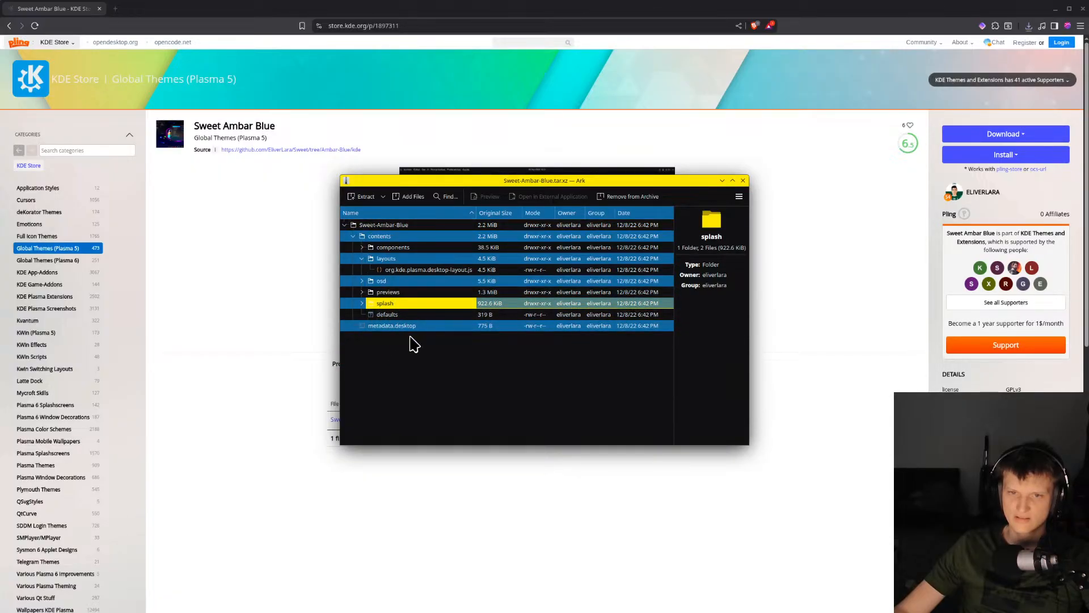
left_click(744, 181)
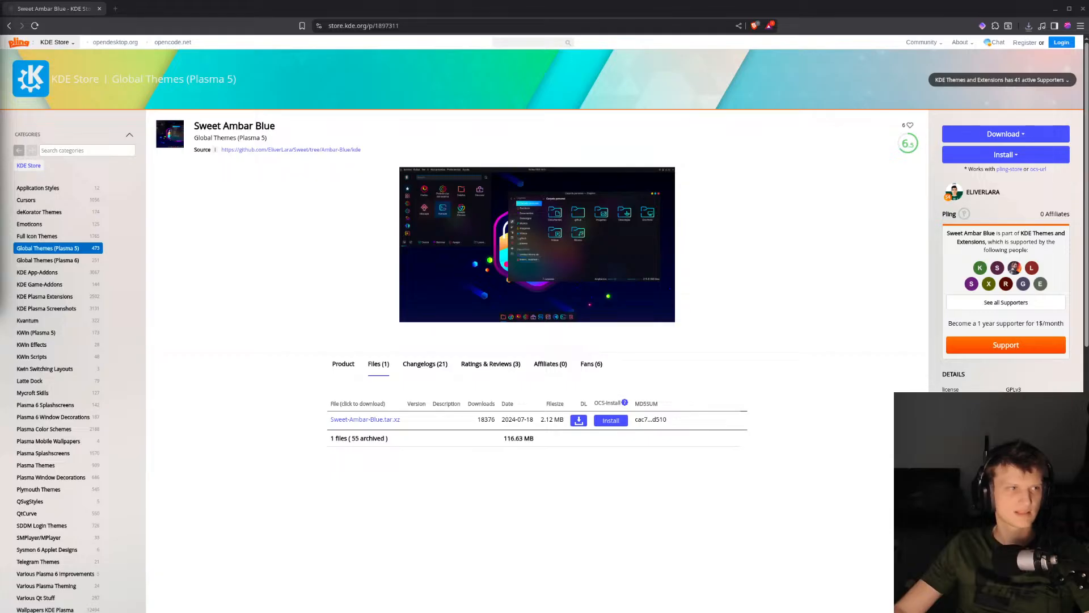
Switch to Dolphin, go to the helldivers-tactical contents folder and view preview.png, closing the image afterward
left_click_drag(0, 17, 656, 164)
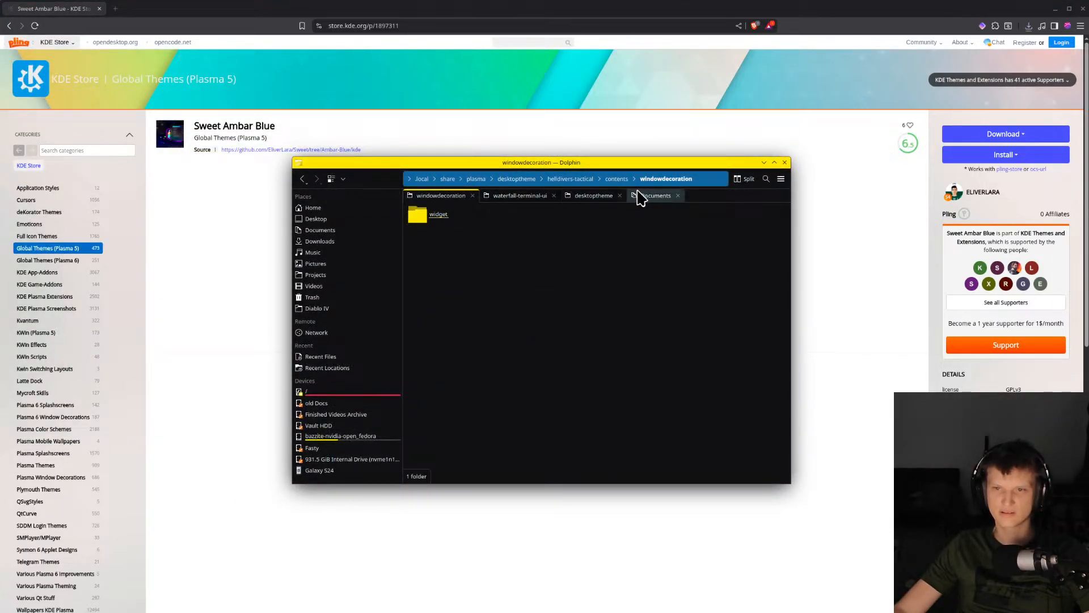
left_click(616, 179)
left_click_drag(559, 411, 421, 318)
double_click(423, 323)
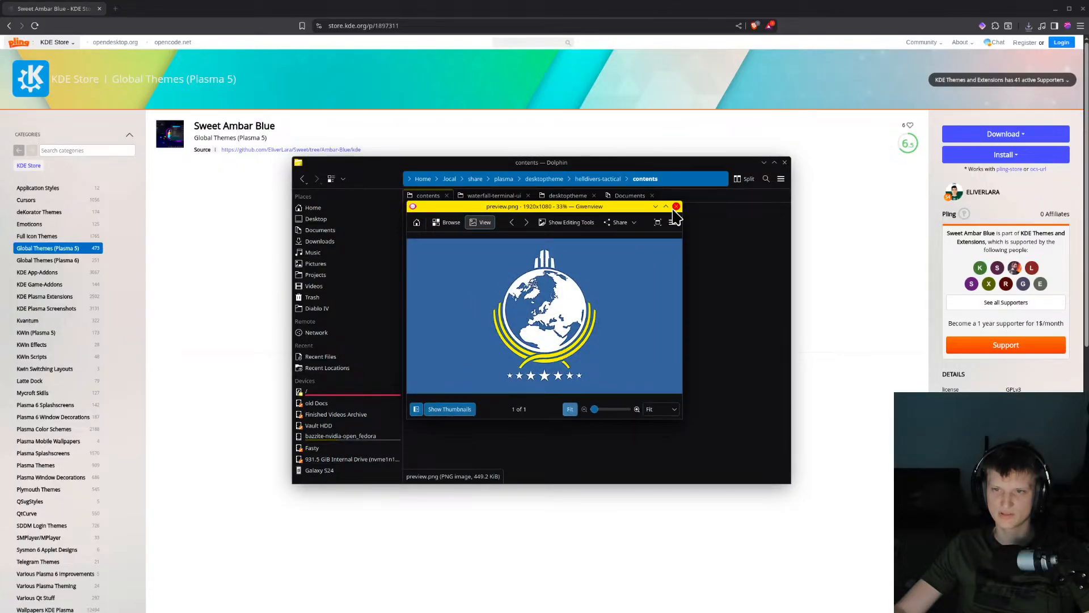
left_click(677, 206)
left_click_drag(547, 370, 479, 376)
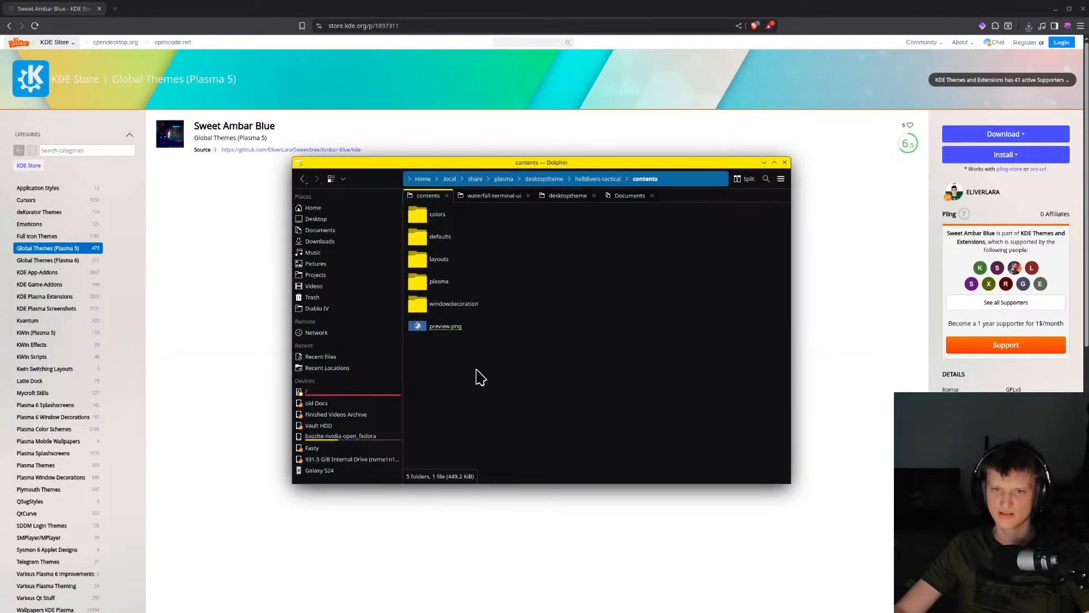
Look inside the theme's windowdecoration/widget and colors folders and return to the contents folder
double_click(463, 310)
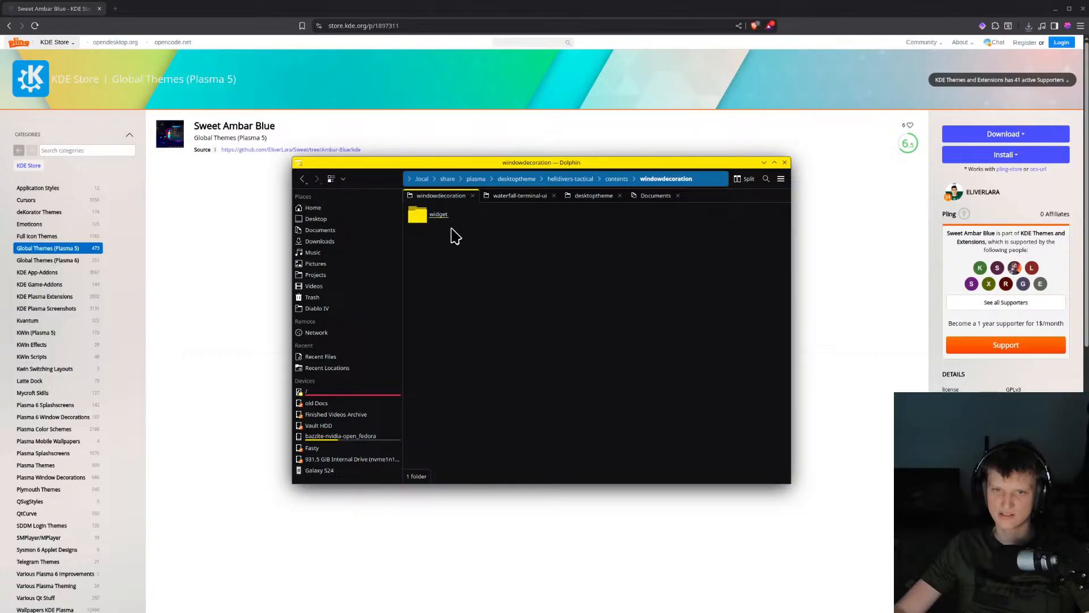
double_click(436, 216)
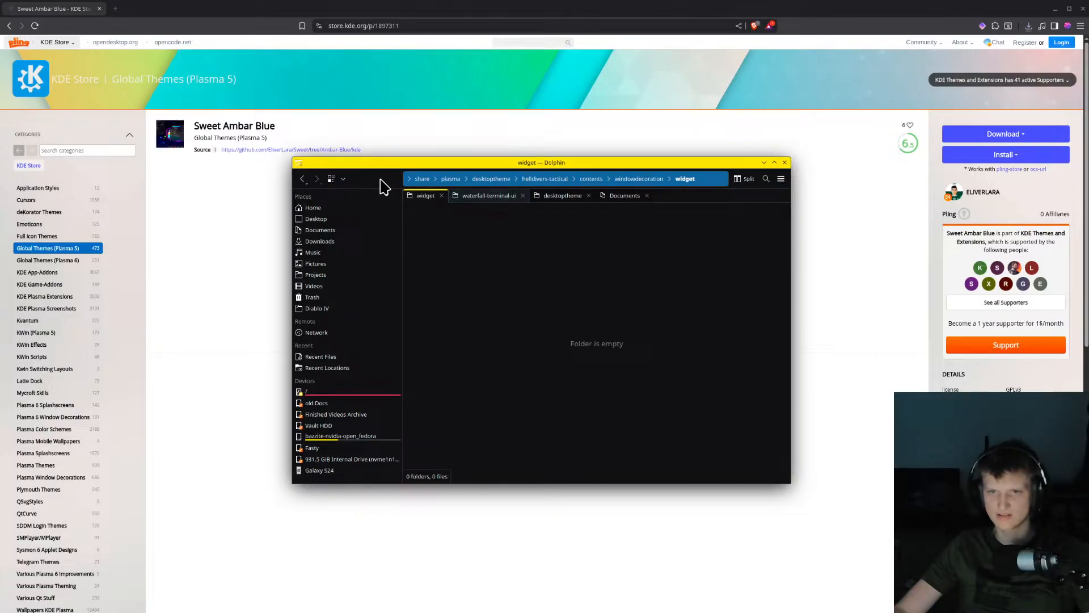
left_click(642, 180)
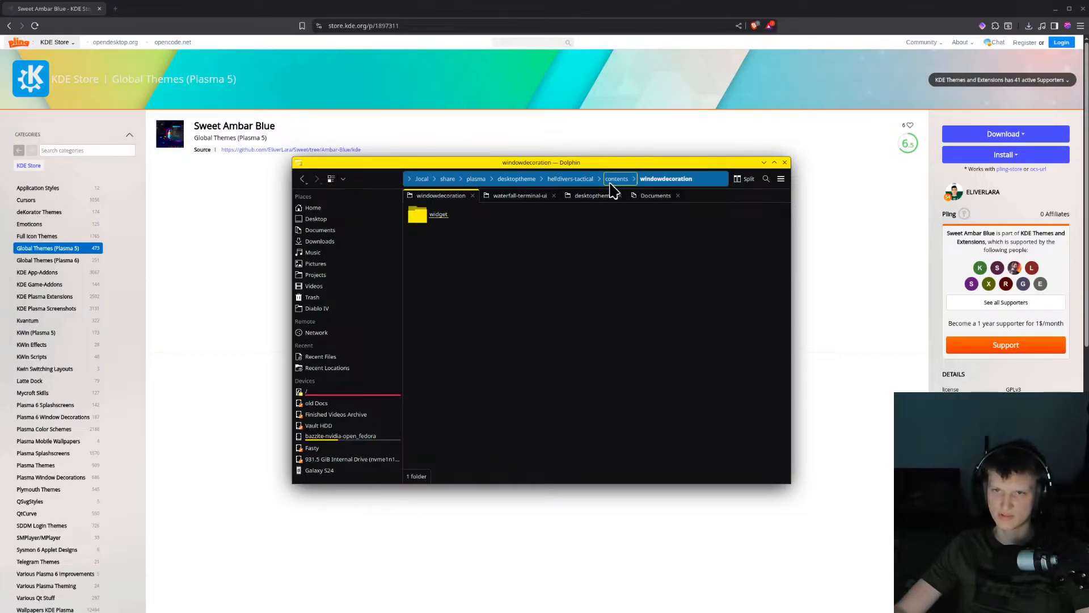
left_click(617, 179)
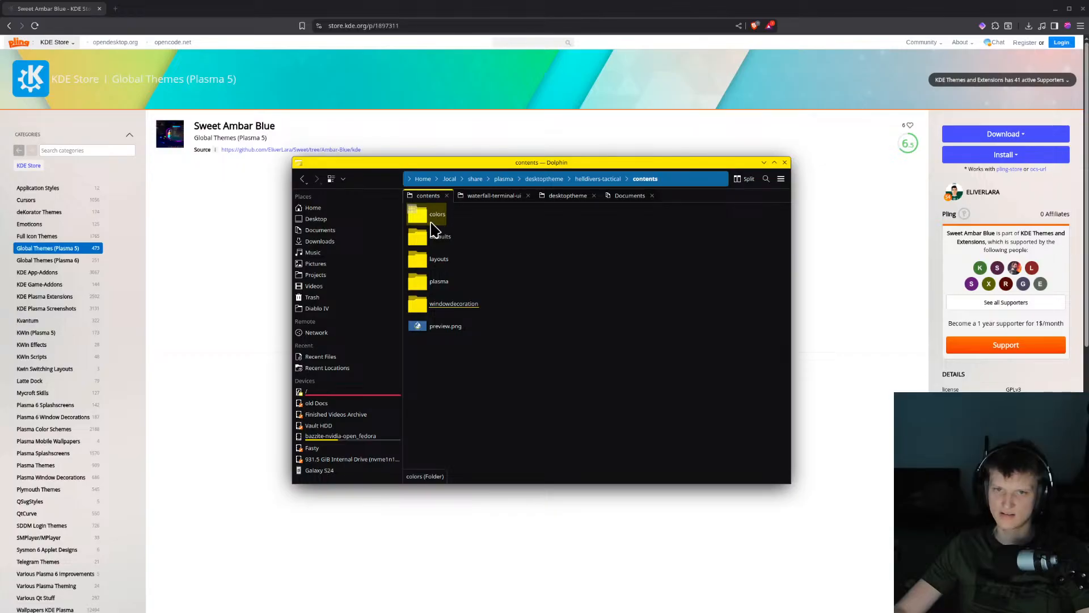
double_click(433, 224)
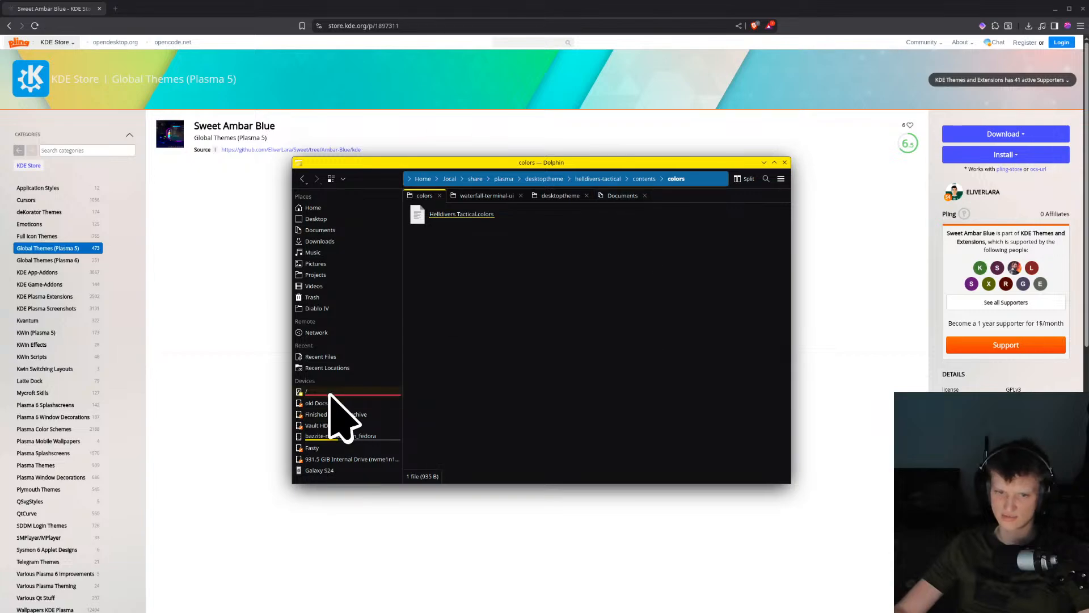
left_click(303, 179)
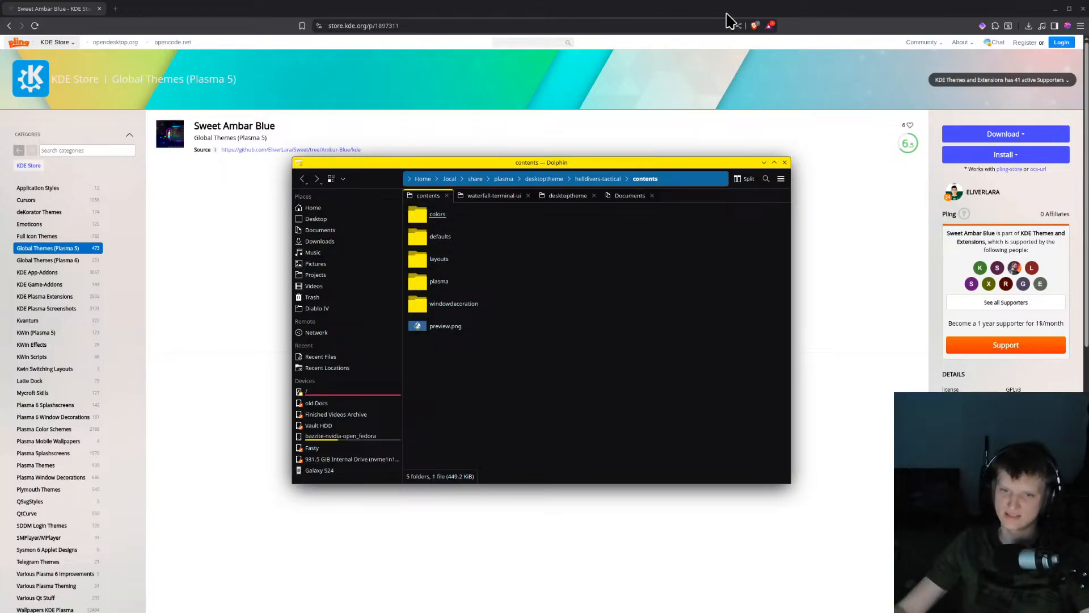
Clear the Dolphin, browser and GIMP windows off the desktop and reposition the System Settings window
left_click_drag(466, 164, 0, 52)
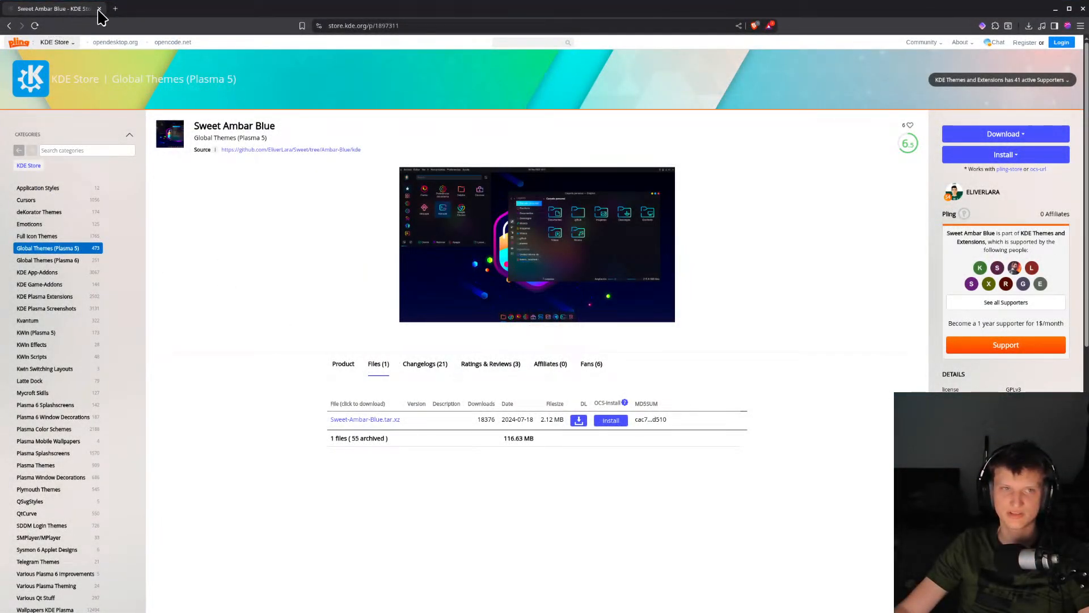
left_click(10, 27)
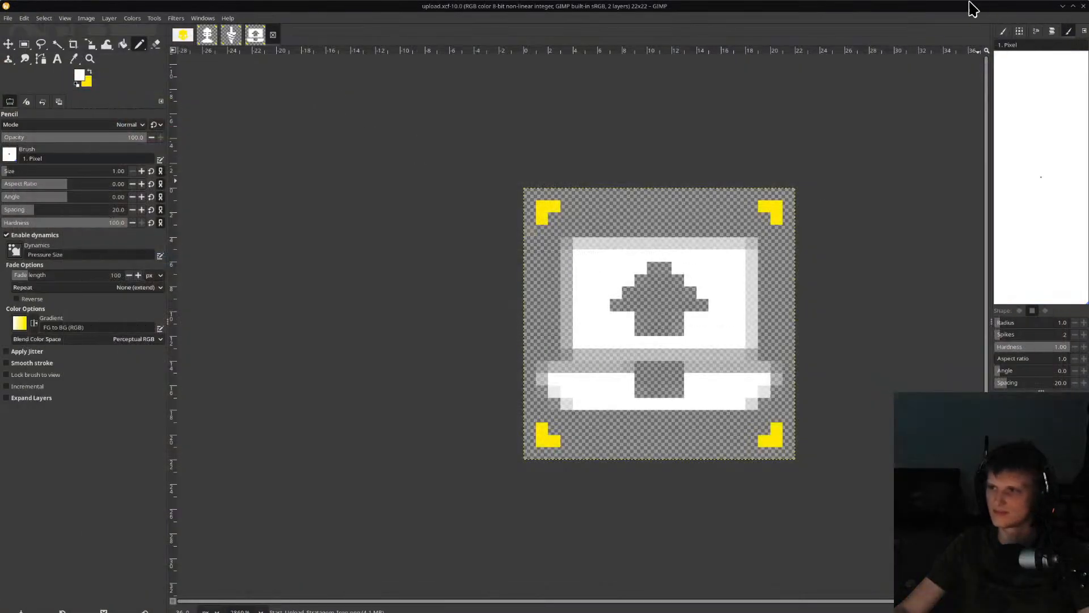
left_click_drag(973, 9, 561, 70)
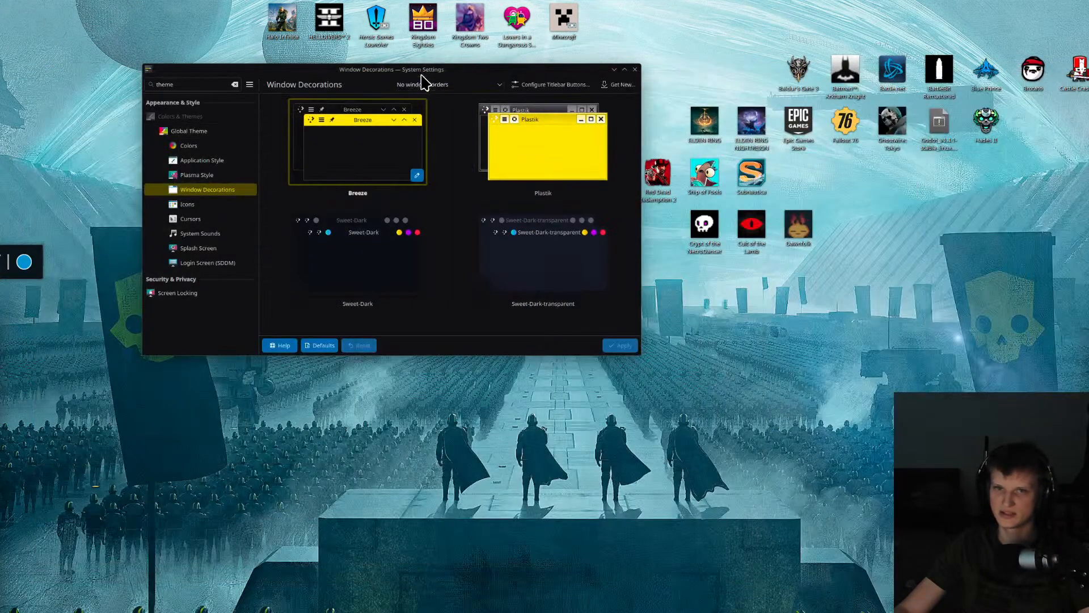
left_click_drag(428, 69, 369, 158)
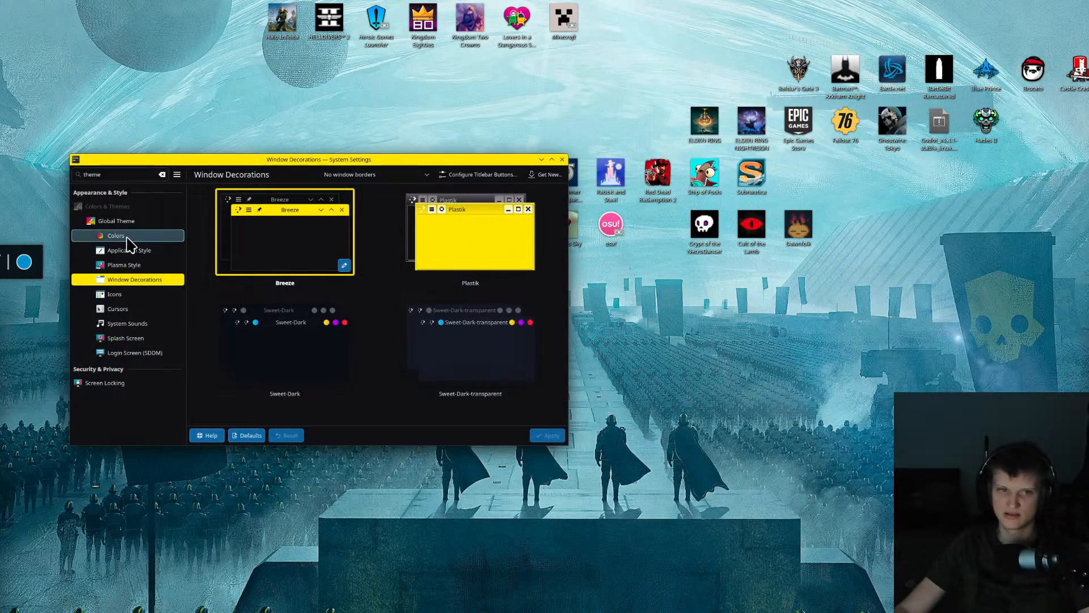
Open the Colors settings and look over the Helldivers Tactical scheme among the installed color schemes
left_click(115, 235)
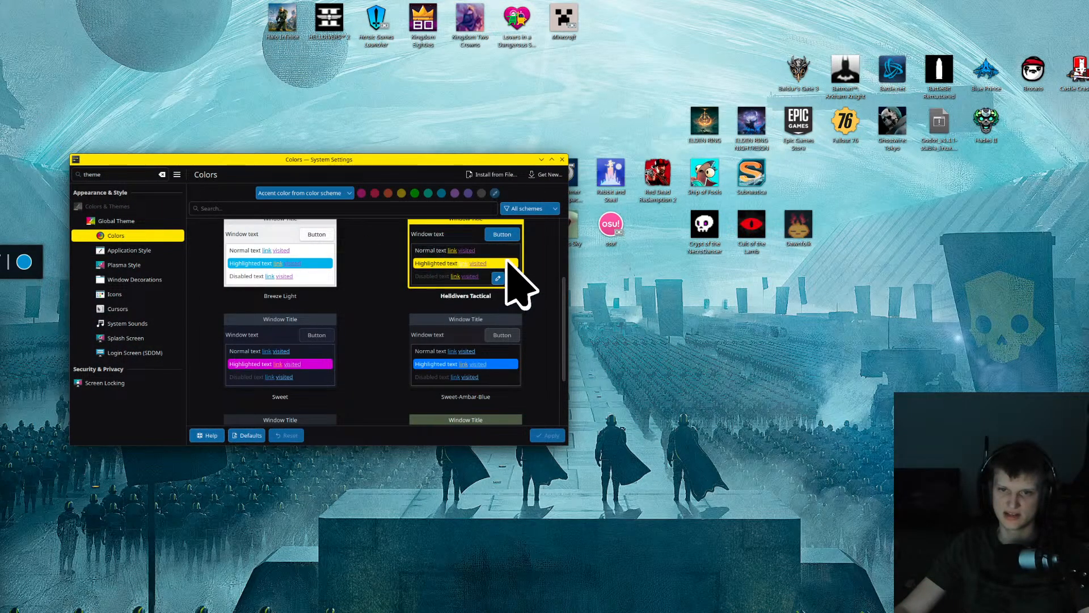
scroll(513, 281, "up", 2)
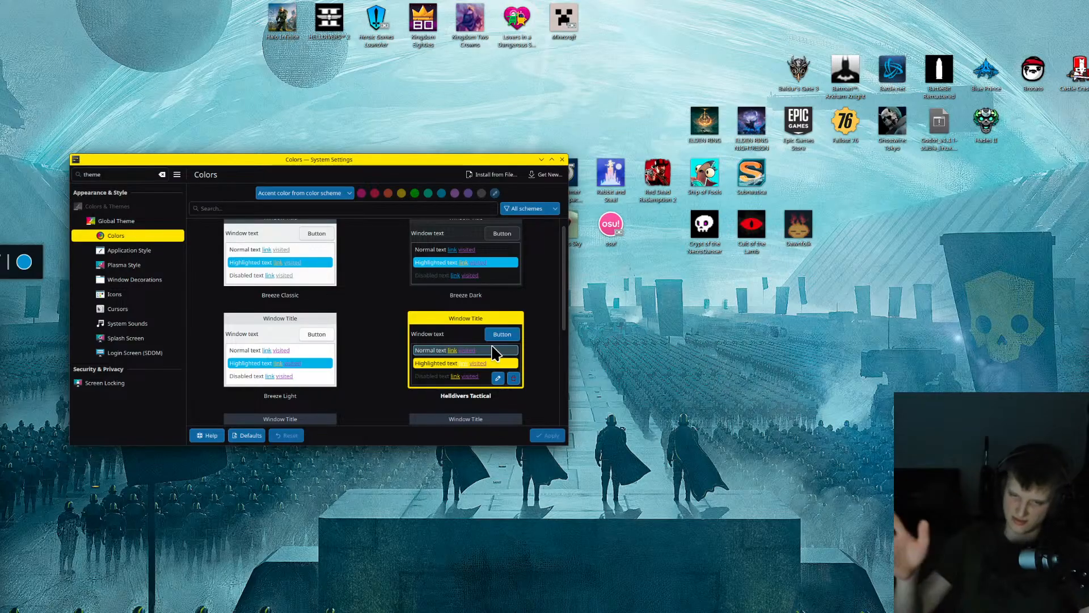
scroll(496, 351, "down", 3)
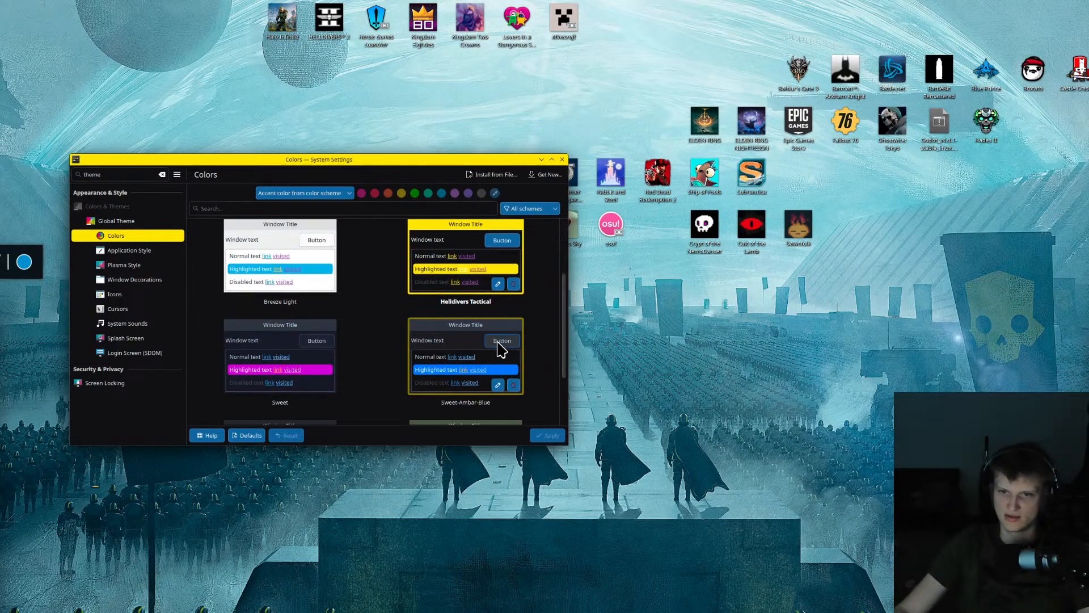
scroll(509, 347, "up", 2)
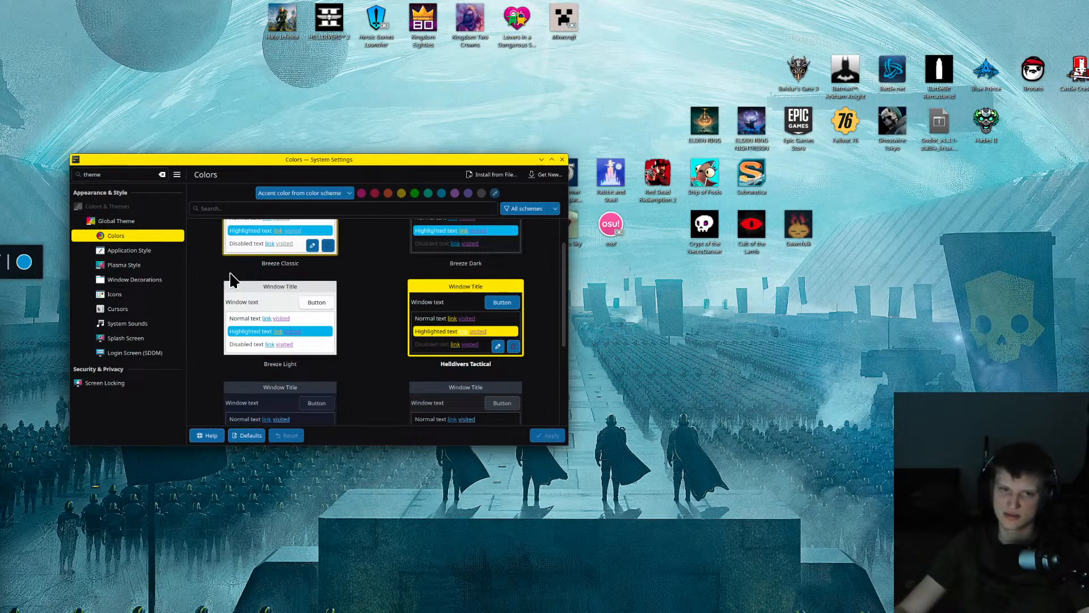
Review the remaining theme settings from Application Style and Plasma Style through Icons and Cursors to Login Screen (SDDM)
left_click(140, 250)
left_click(125, 265)
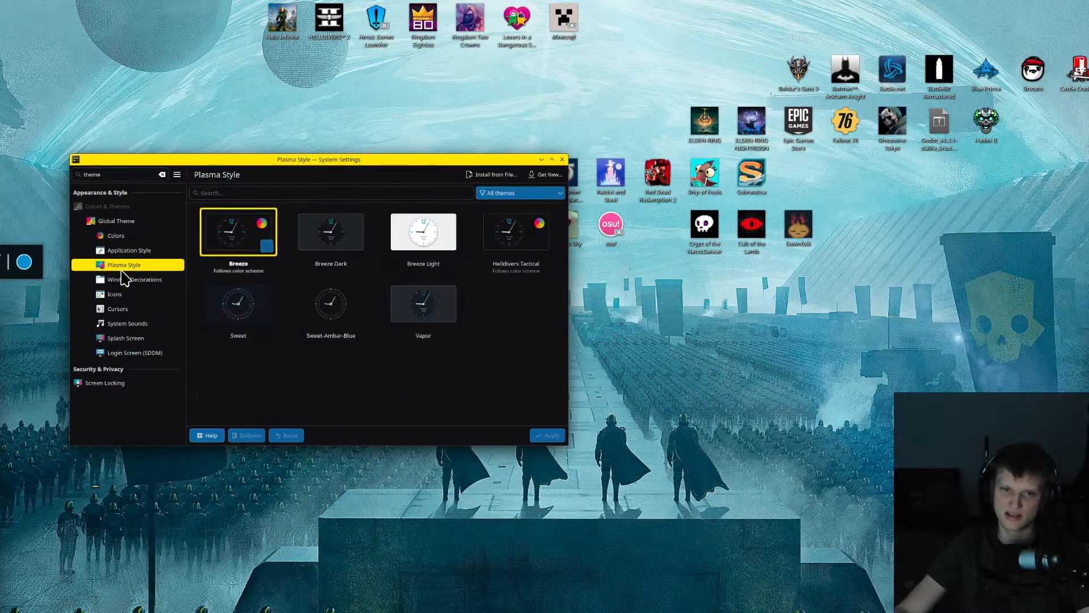
left_click(123, 281)
left_click(115, 295)
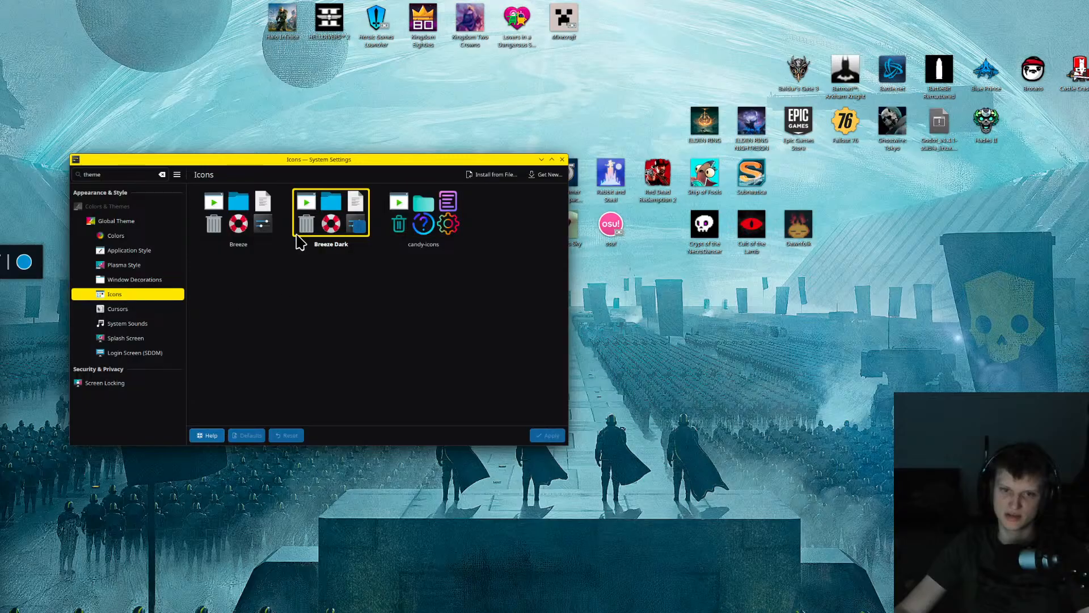
left_click(146, 310)
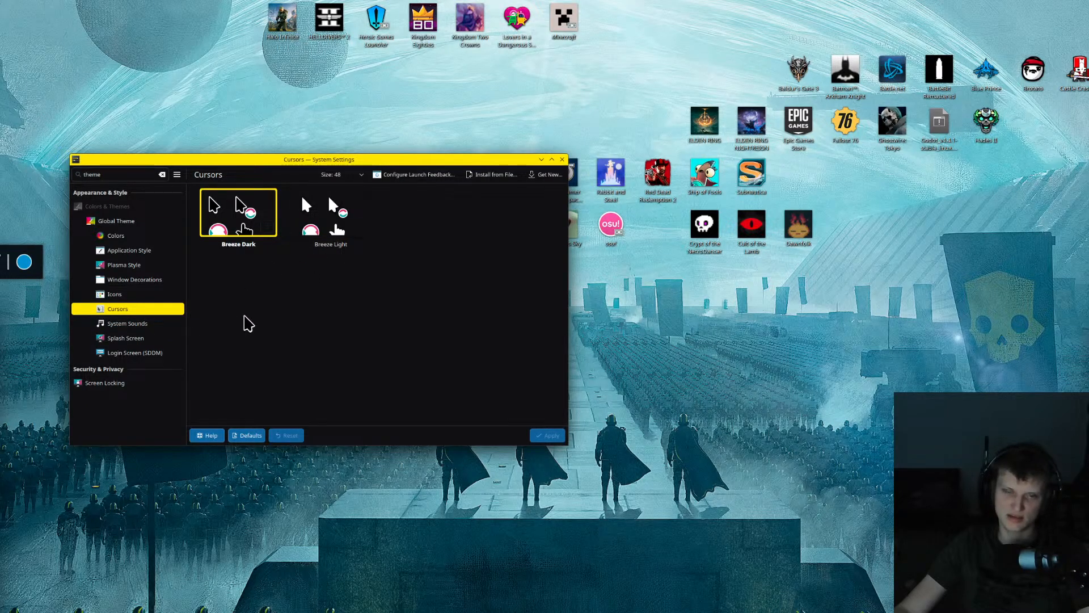
left_click(150, 325)
left_click(140, 339)
left_click(139, 353)
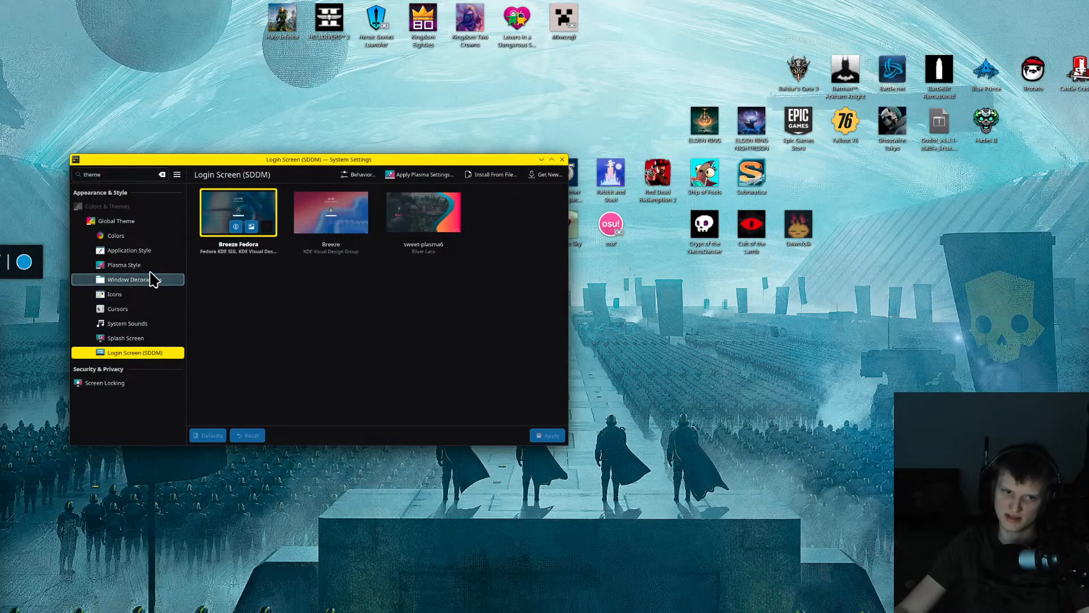
Check the installed Global Themes and return to the Colors settings
left_click(151, 250)
left_click(150, 236)
left_click(149, 220)
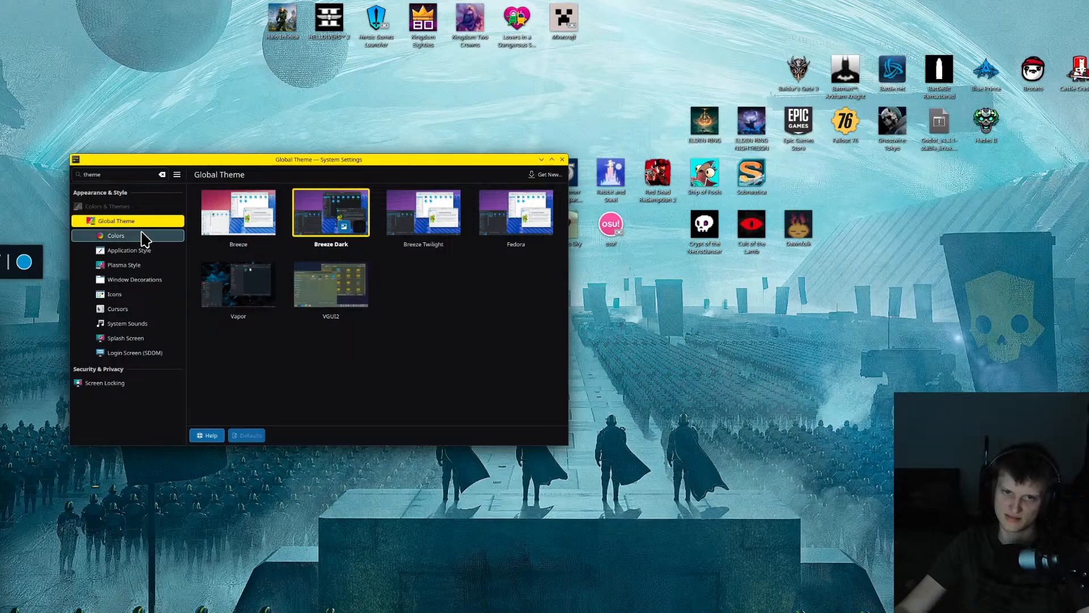
left_click(142, 236)
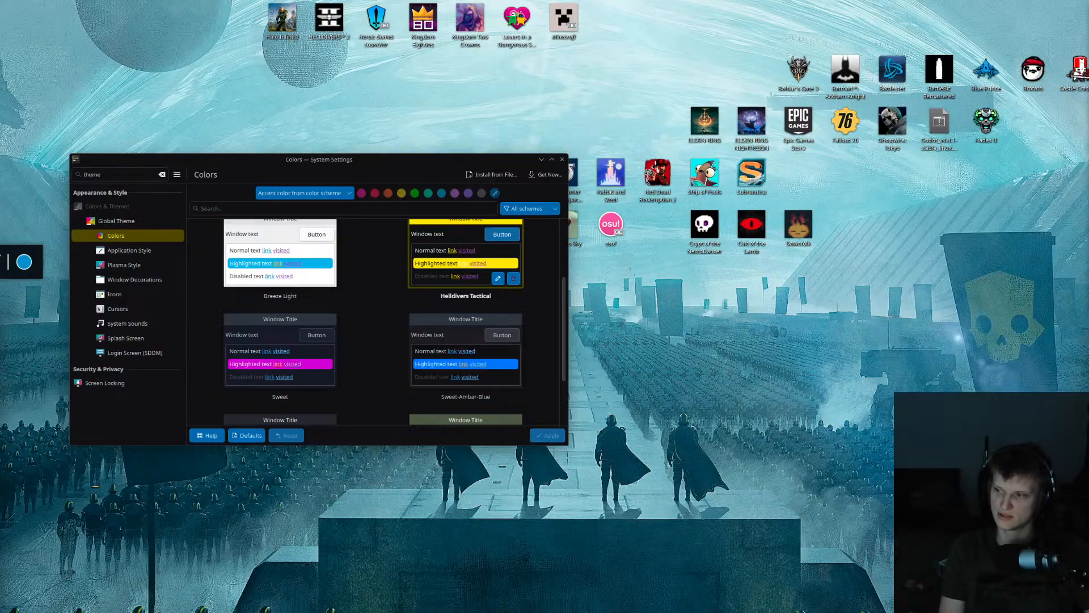
Bring the Copilot chat onto the desktop and read its answer about using PNGs for the minimize, maximize and close buttons
left_click_drag(0, 201, 552, 118)
left_click_drag(642, 126, 509, 123)
scroll(579, 295, "up", 3)
left_click_drag(579, 295, 771, 308)
scroll(640, 245, "down", 2)
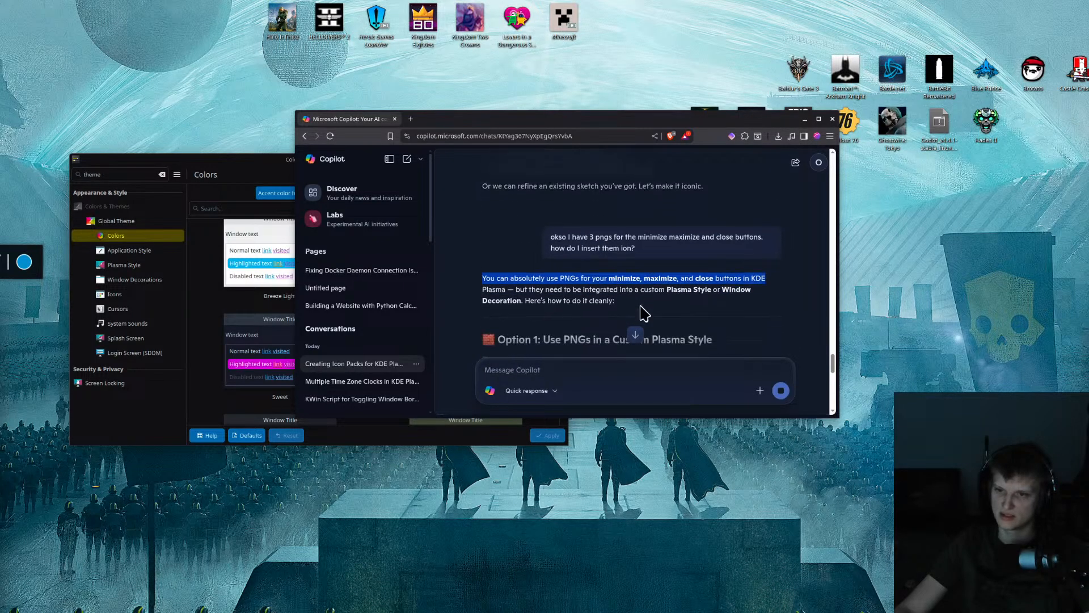
left_click_drag(515, 255, 739, 256)
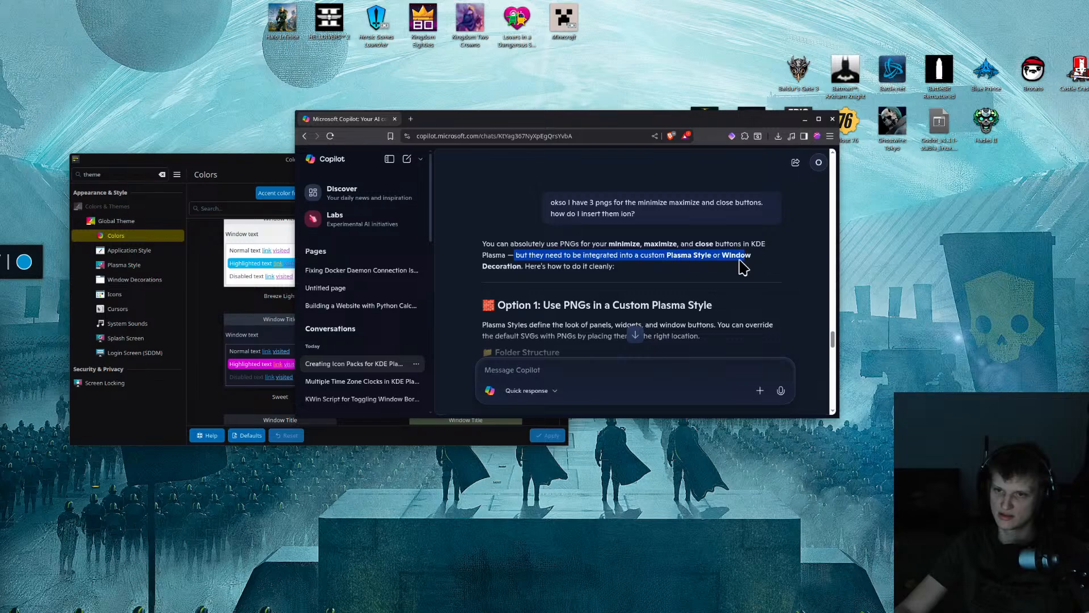
left_click(738, 266)
Move the Copilot window clear of System Settings and read Option 1 on using PNGs in a custom Plasma Style
left_click_drag(587, 121, 775, 61)
scroll(740, 284, "down", 3)
scroll(742, 195, "up", 2)
left_click_drag(778, 211, 855, 207)
left_click(869, 209)
scroll(874, 210, "down", 1)
left_click_drag(712, 180, 892, 180)
left_click(894, 179)
scroll(722, 234, "down", 3)
scroll(723, 234, "up", 2)
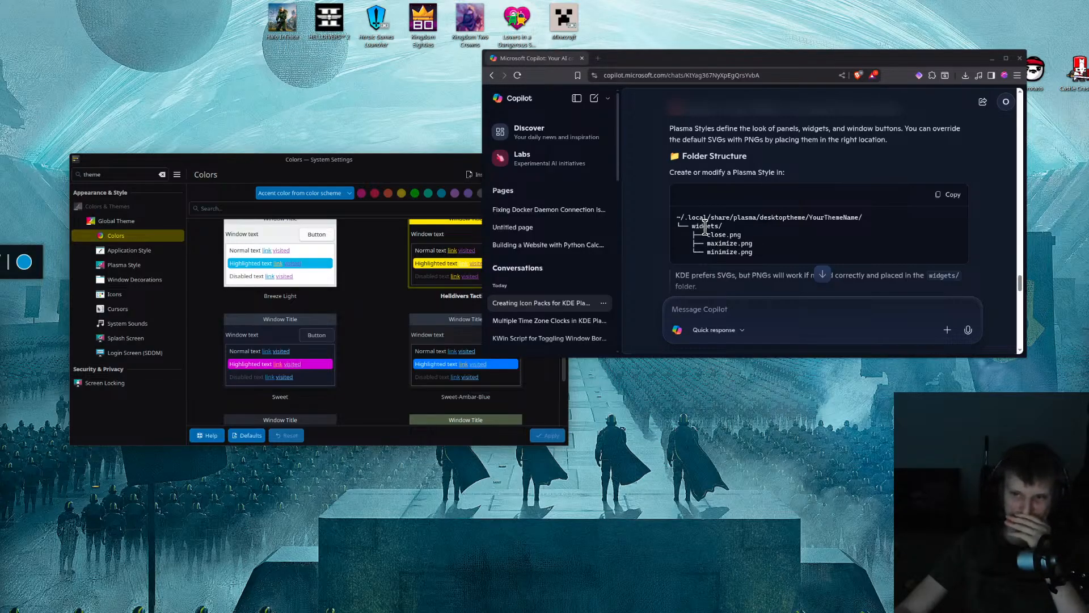
Highlight the widgets folder in Copilot's structure and place Dolphin's widget folder beside the chat for comparison
left_click_drag(723, 226, 694, 226)
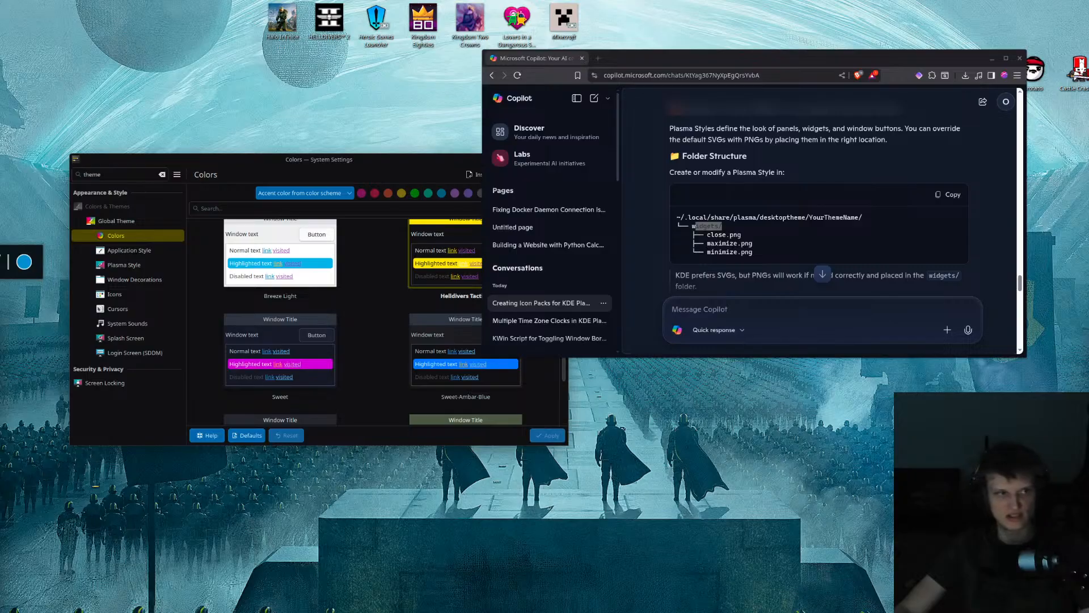
key("alt+Tab")
left_click_drag(433, 70, 377, 50)
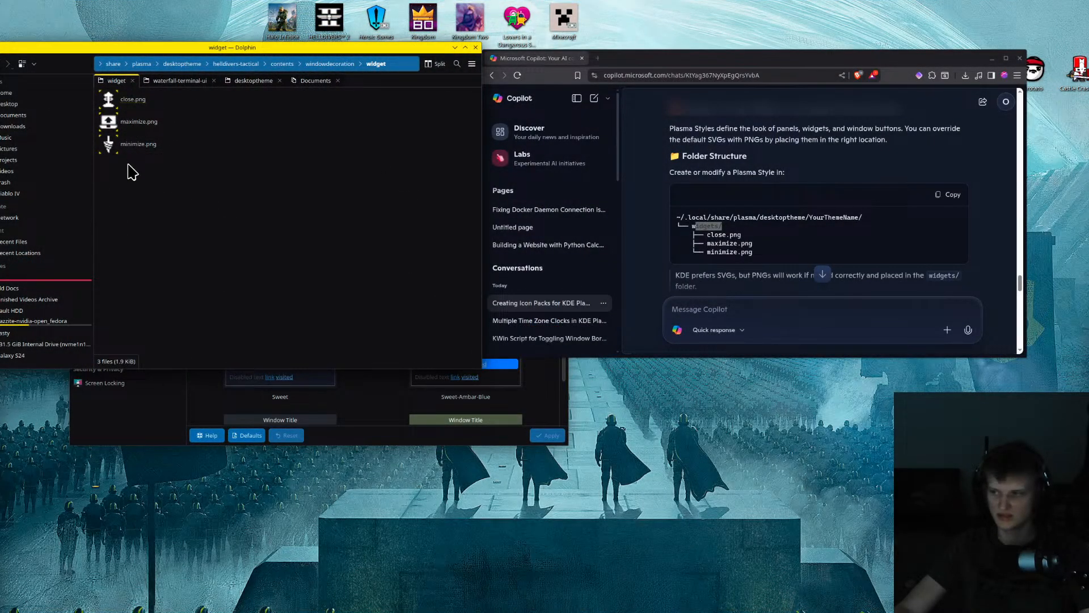
left_click_drag(192, 52, 171, 53)
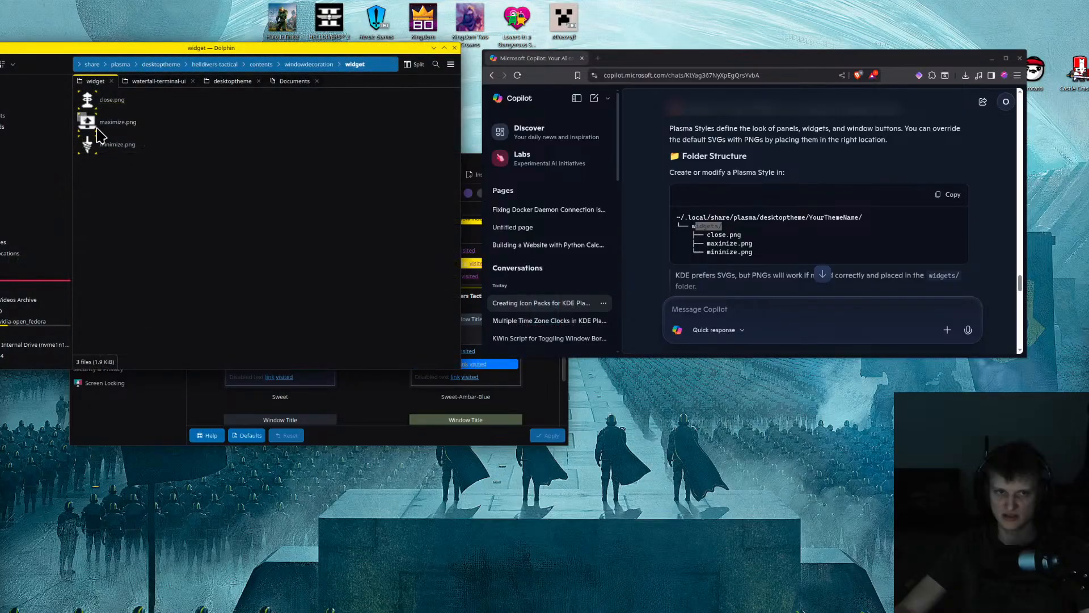
Examine Copilot's desktoptheme folder path, the PNG naming and placement note, and the metadata.desktop instructions
scroll(782, 221, "down", 2)
scroll(777, 224, "up", 1)
left_click_drag(840, 178, 760, 180)
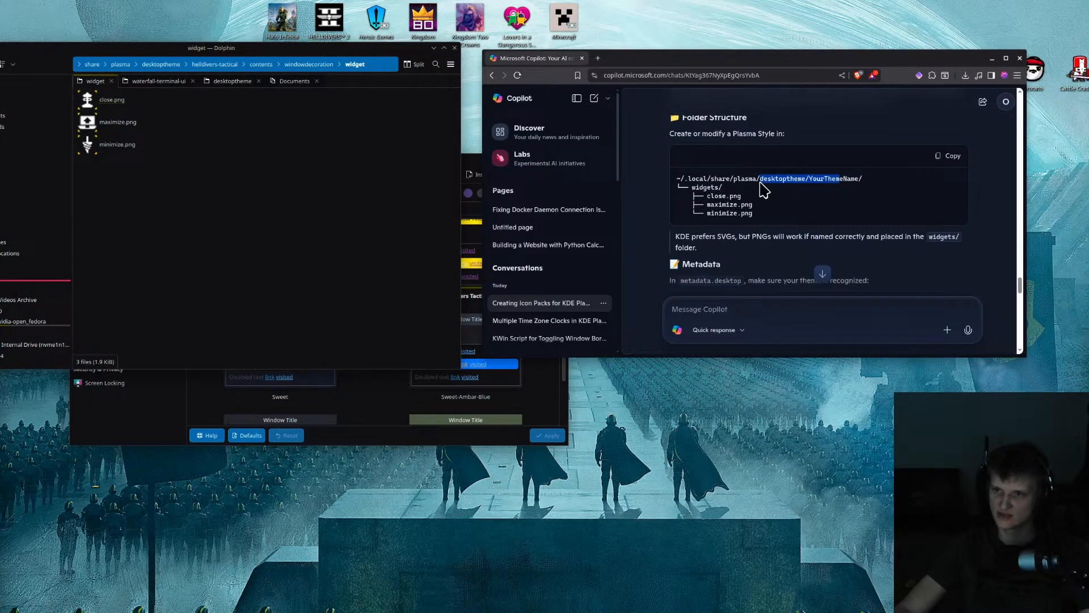
double_click(829, 178)
left_click(712, 193)
double_click(701, 187)
double_click(839, 178)
scroll(793, 216, "down", 3)
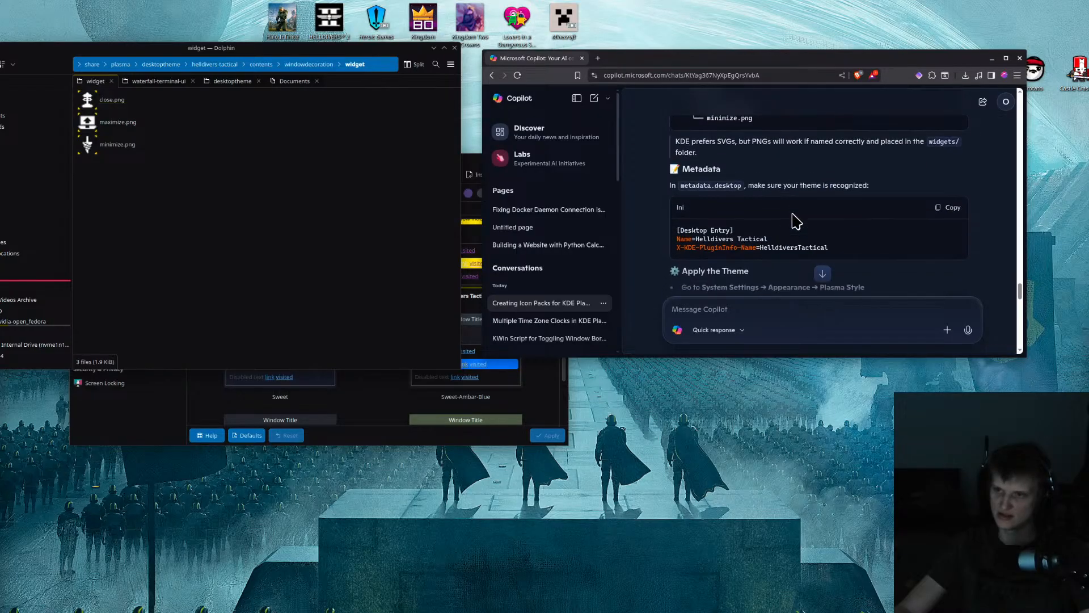
scroll(788, 219, "up", 2)
left_click_drag(736, 192, 928, 202)
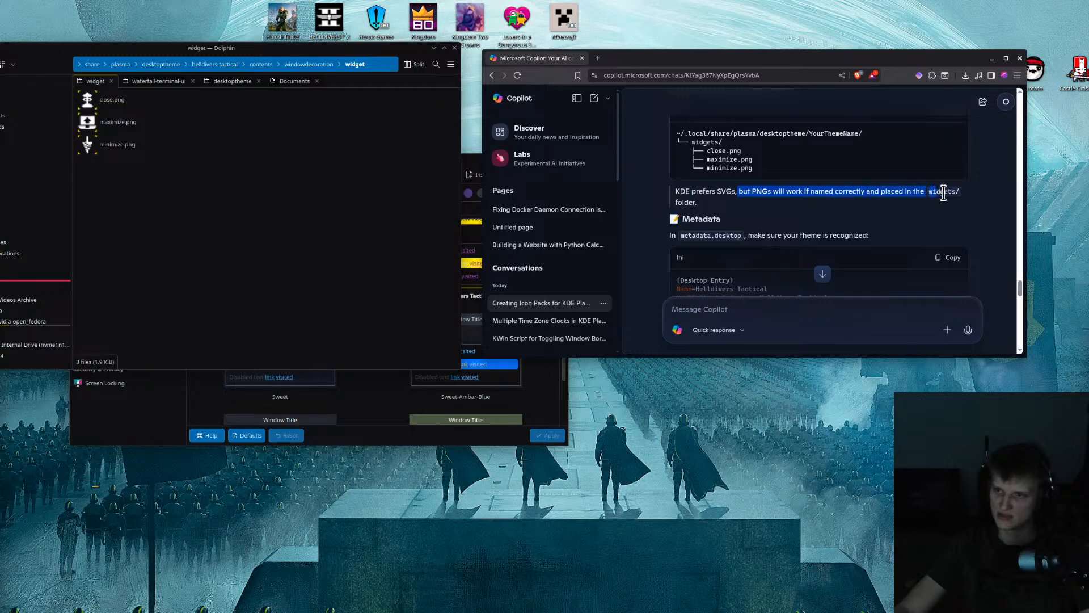
left_click(944, 193)
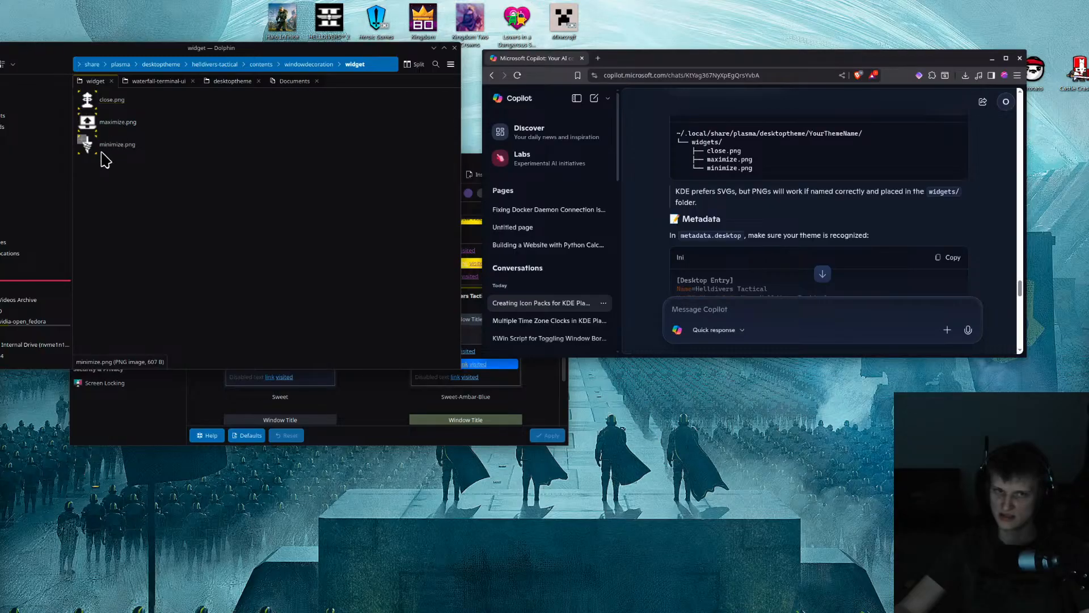
Upload close.png, maximize.png and minimize.png to FreeConvert's PNG-to-SVG converter and place its browser window below the Dolphin file list
left_click(267, 222)
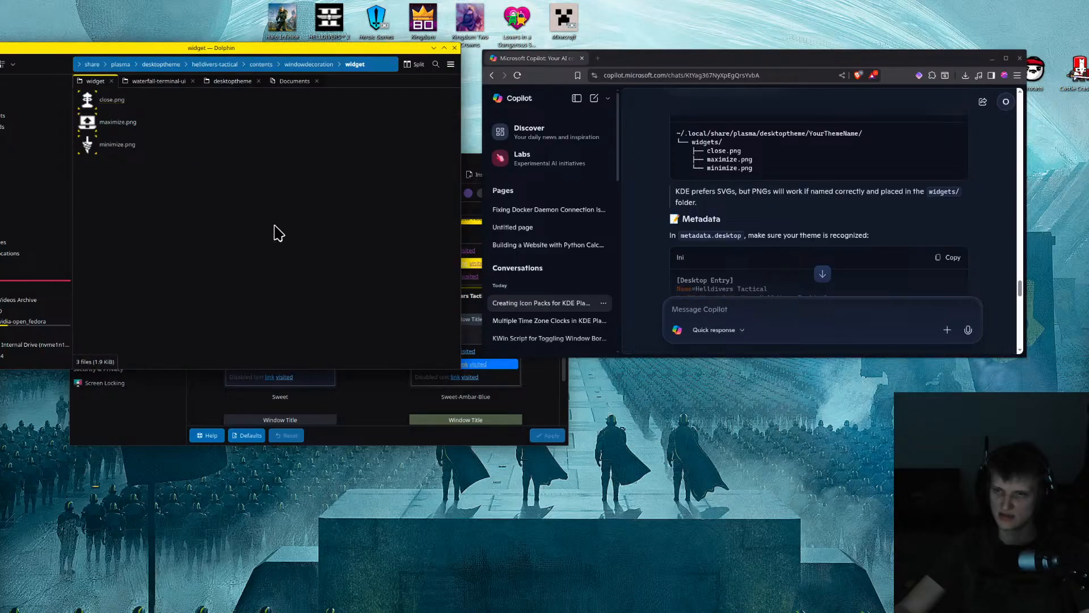
left_click(759, 221)
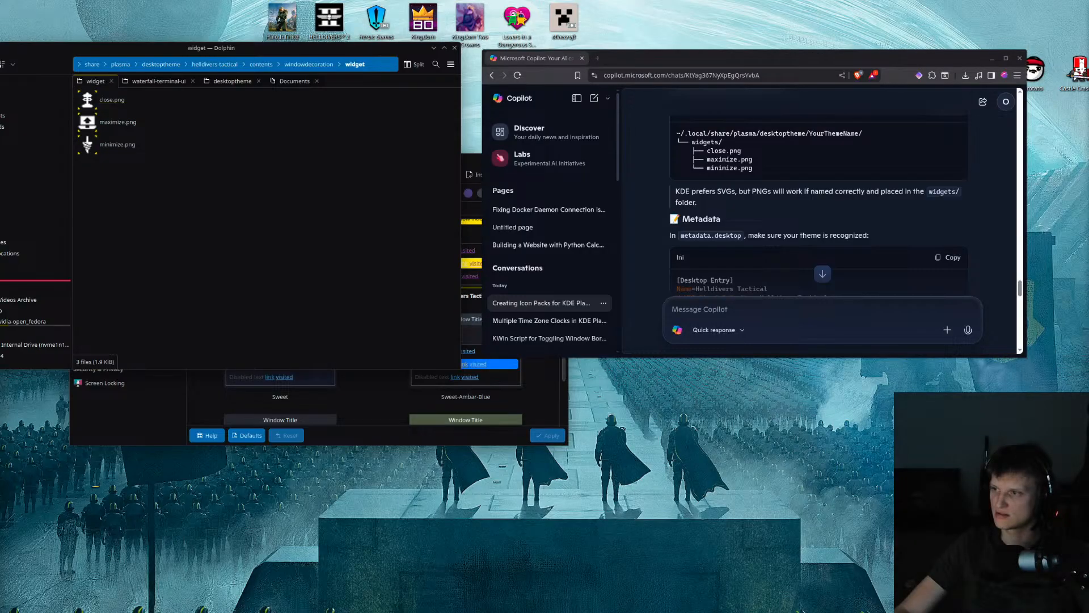
left_click_drag(242, 195, 91, 92)
left_click_drag(90, 99, 1088, 113)
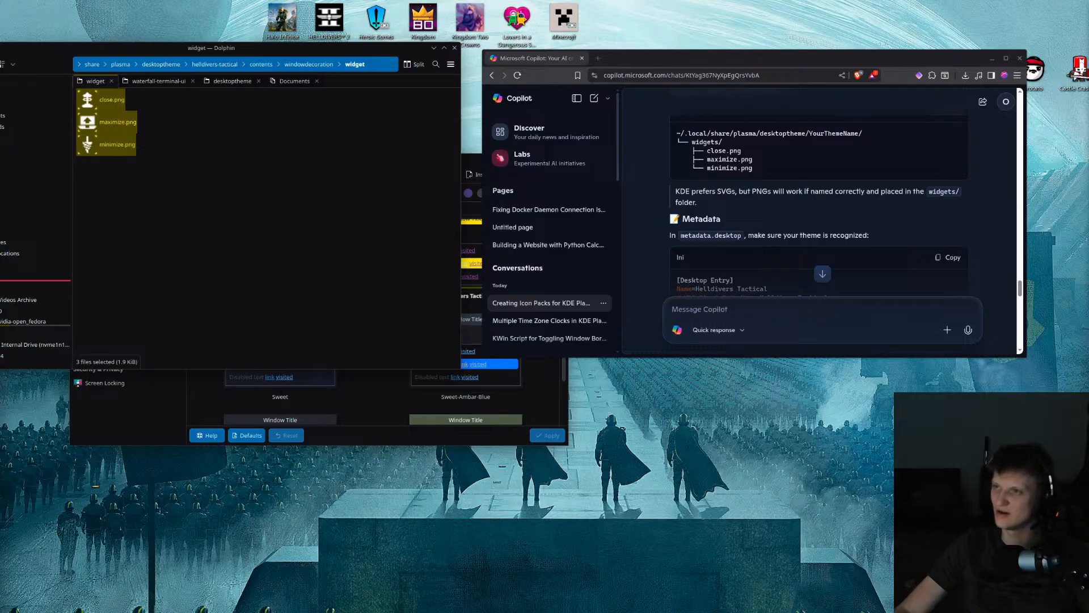
left_click_drag(1088, 170, 252, 218)
left_click_drag(381, 219, 304, 312)
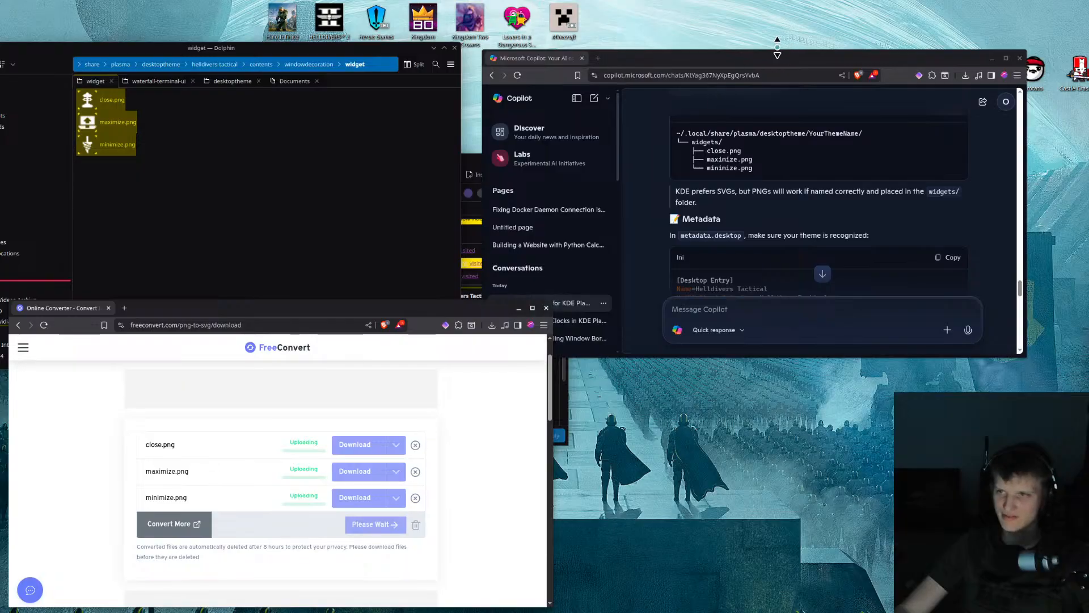
Read Copilot's metadata.desktop entries and the Apply the Theme instructions in the chat
left_click(767, 63)
scroll(758, 214, "down", 2)
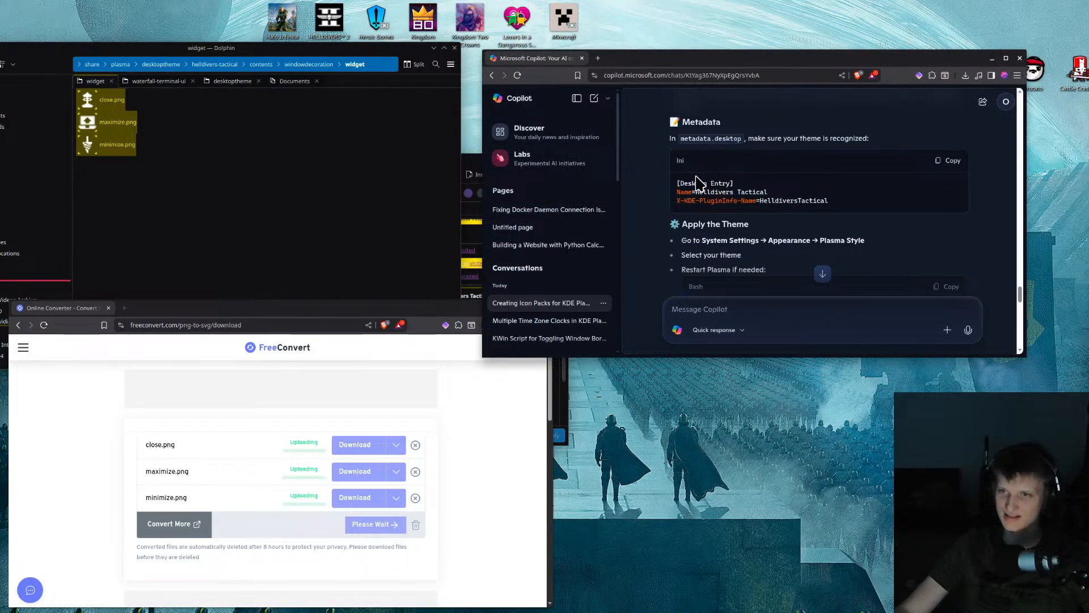
left_click_drag(673, 136, 753, 141)
left_click(774, 141)
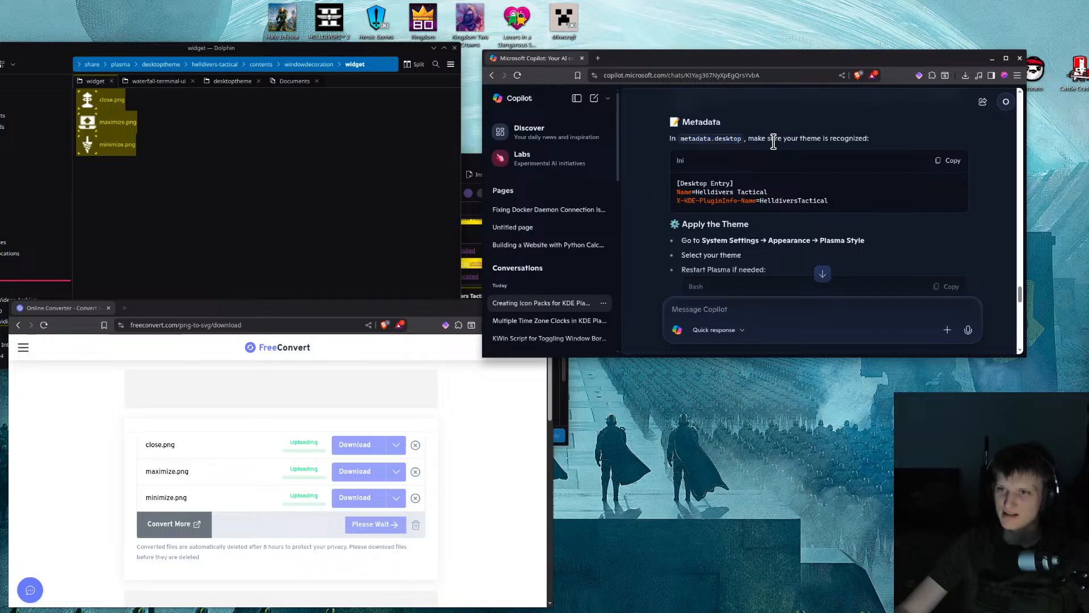
left_click_drag(687, 193, 819, 197)
left_click(863, 214)
scroll(831, 212, "down", 1)
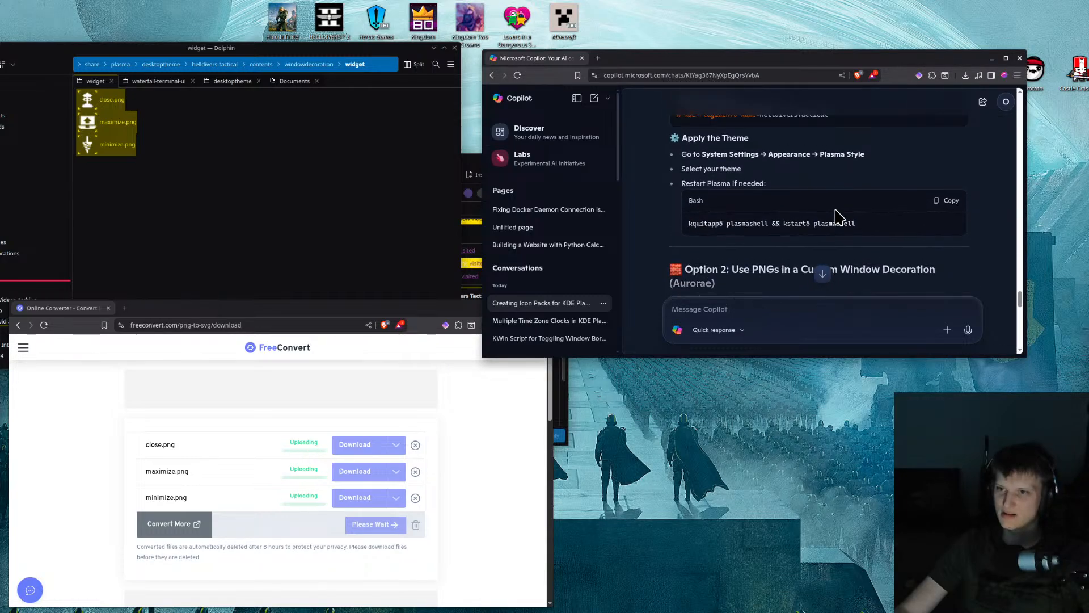
left_click_drag(736, 137, 678, 140)
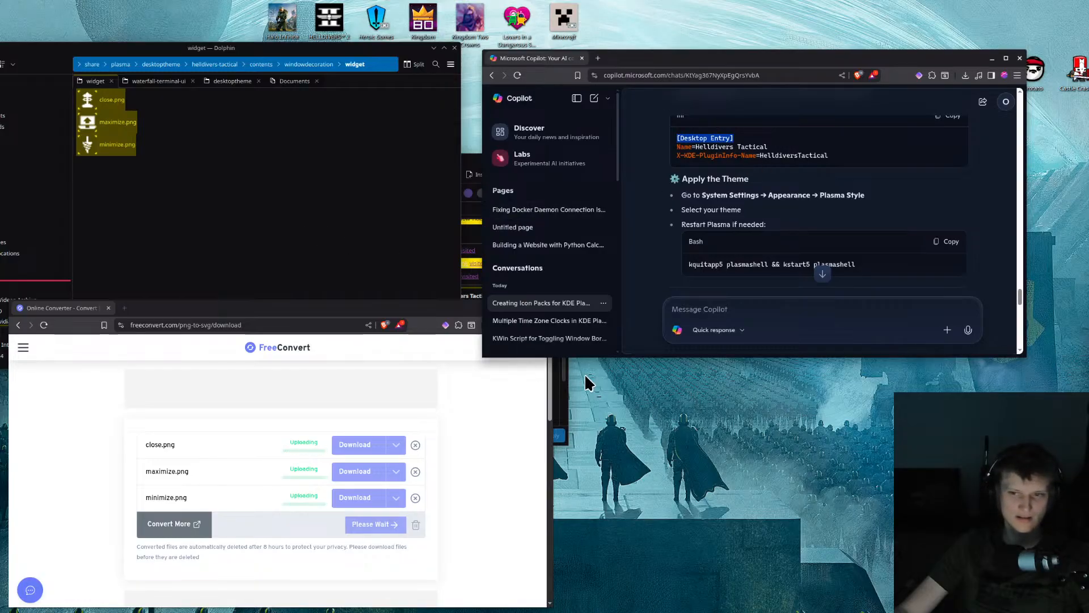
Show the Application Style page in System Settings and arrange its window below the Copilot chat
left_click(565, 413)
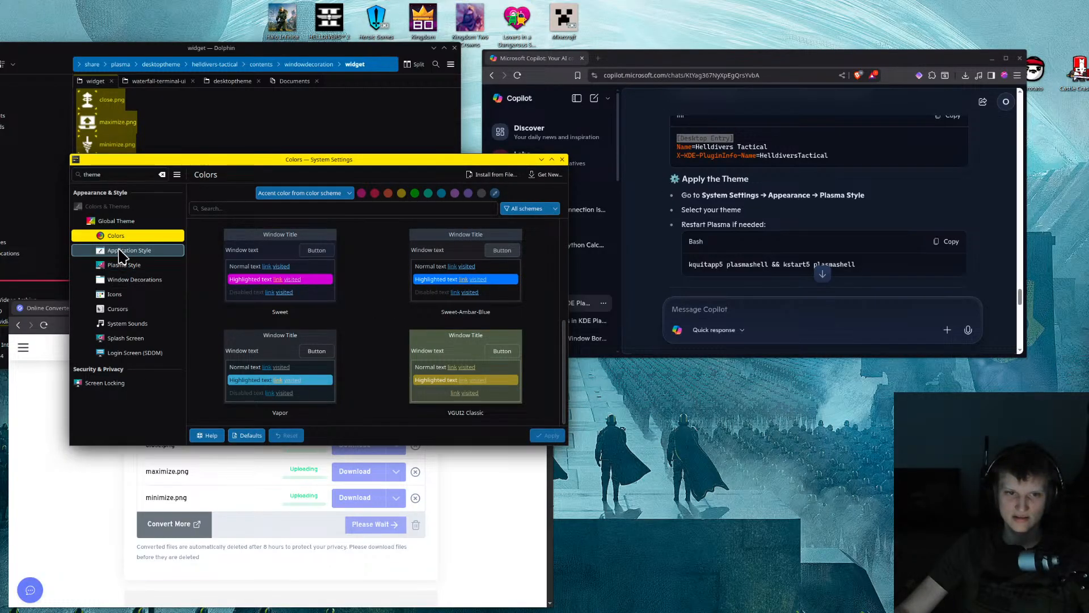
left_click(129, 280)
left_click(130, 251)
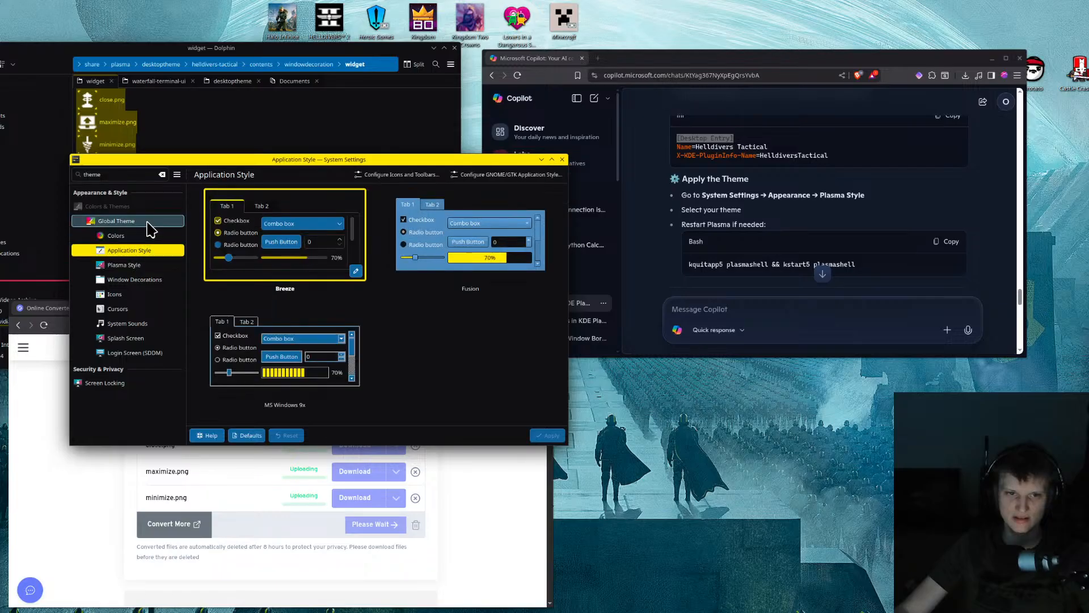
left_click_drag(232, 163, 733, 347)
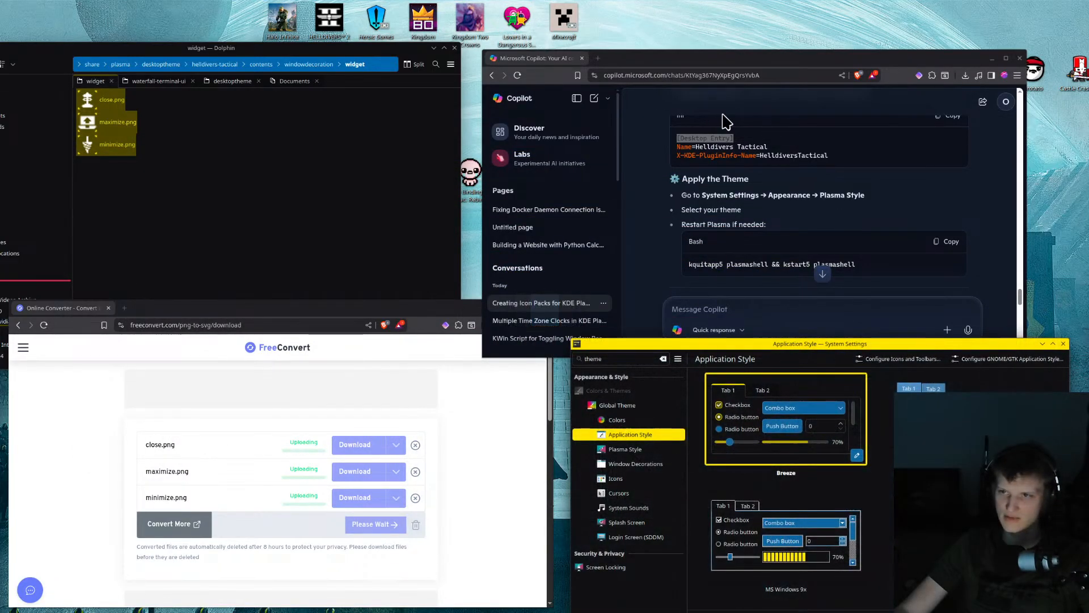
left_click_drag(760, 64, 780, 38)
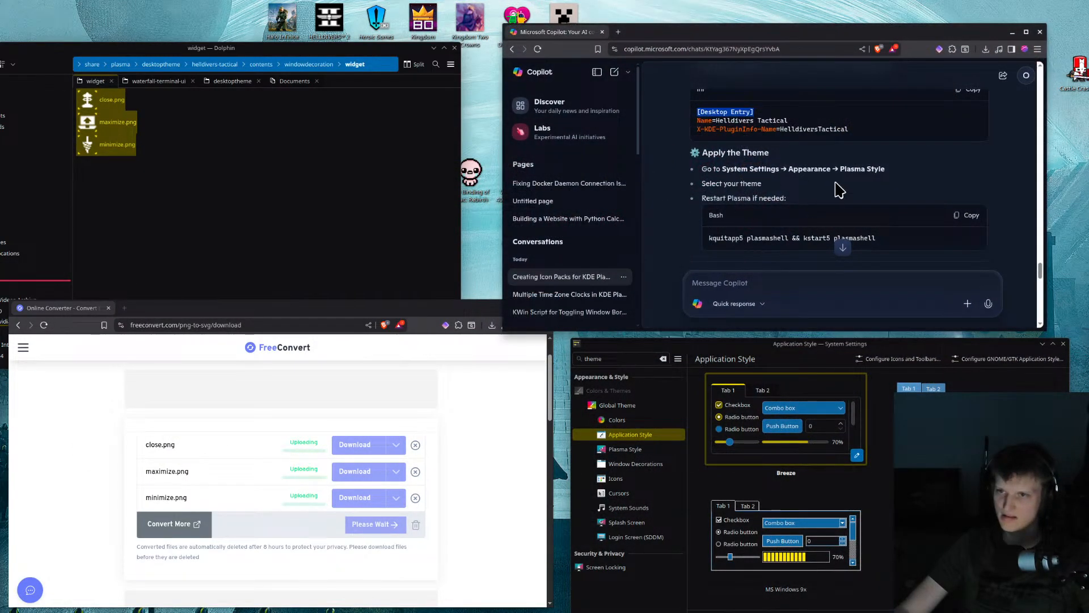
Reread Copilot's Option 1, comparing the widgets folder structure, the metadata.desktop entries and the Plasma Style instructions
scroll(782, 150, "down", 2)
scroll(760, 130, "down", 2)
scroll(764, 151, "up", 5)
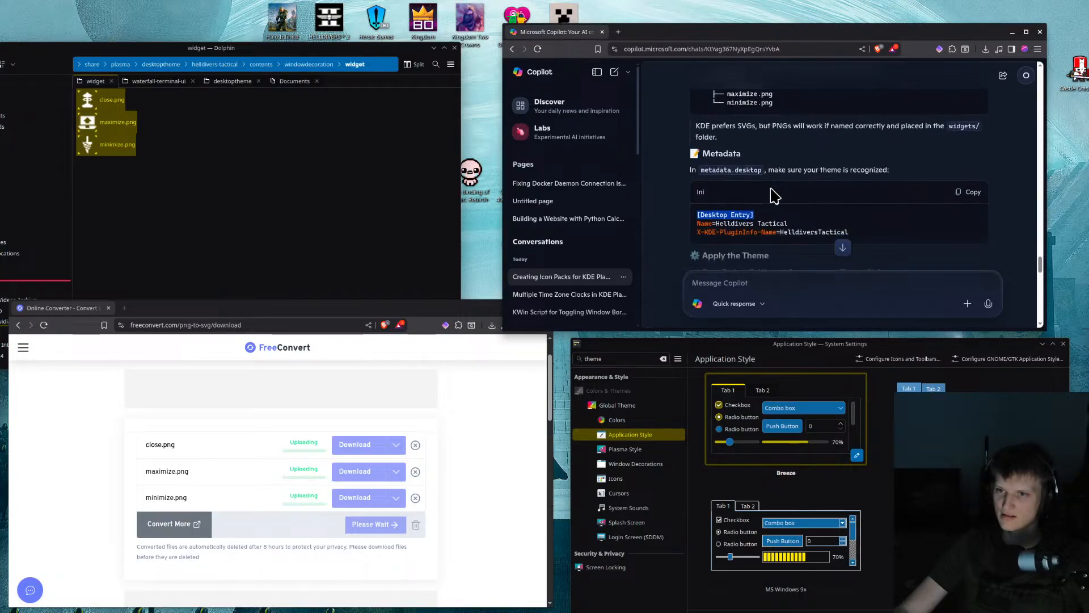
scroll(776, 191, "down", 2)
left_click_drag(720, 194, 861, 200)
scroll(858, 197, "up", 3)
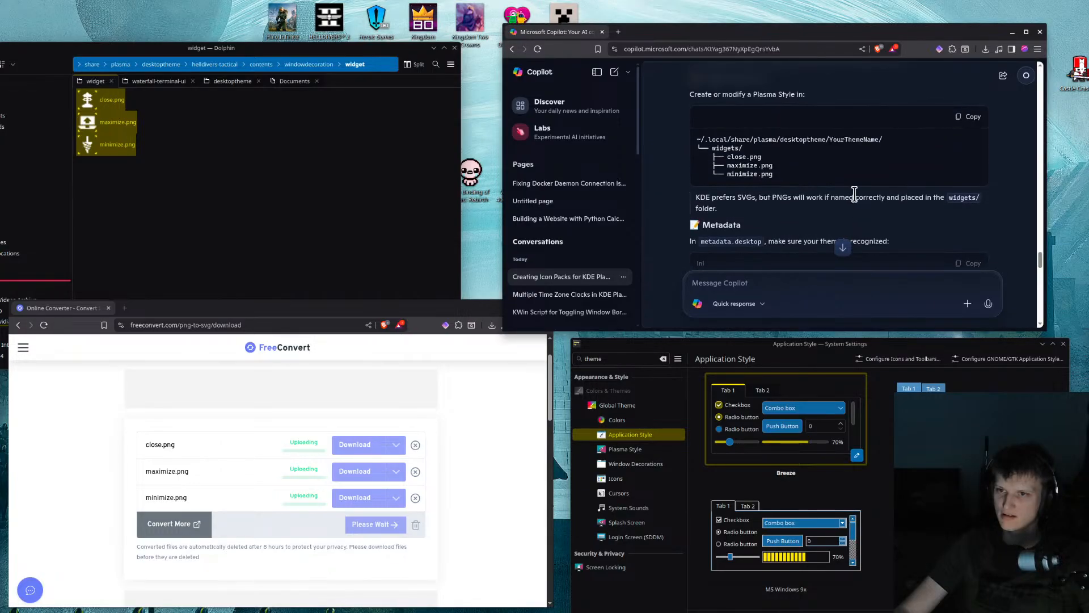
Check the theme's contents and windowdecoration folders in Dolphin, ending in the helldivers-tactical folder
left_click(267, 141)
key("alt+Left")
key("alt+Left")
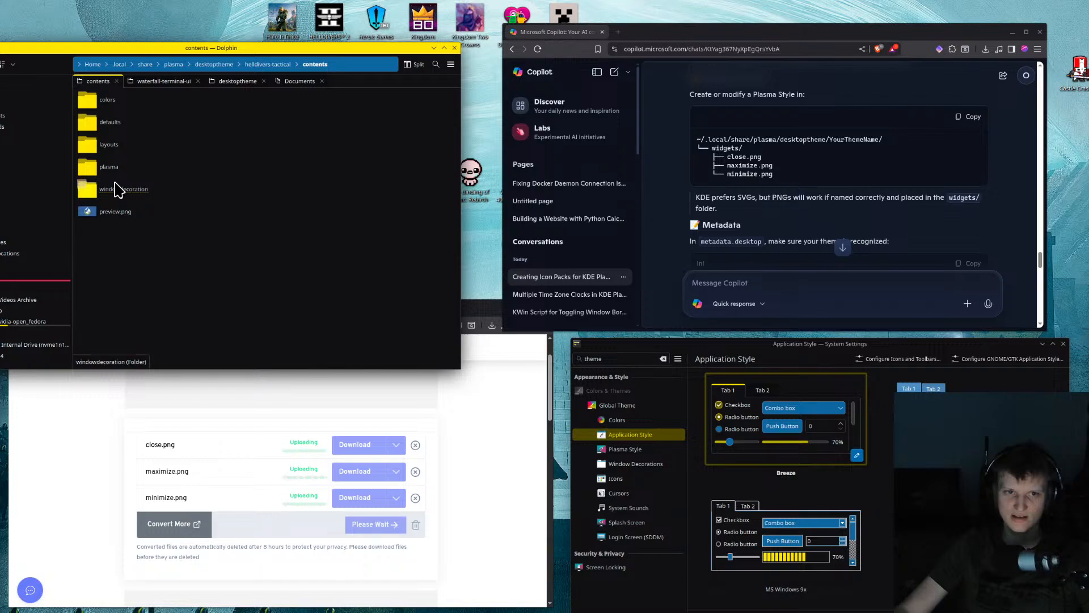
double_click(122, 191)
key("alt+Left")
key("alt+Left")
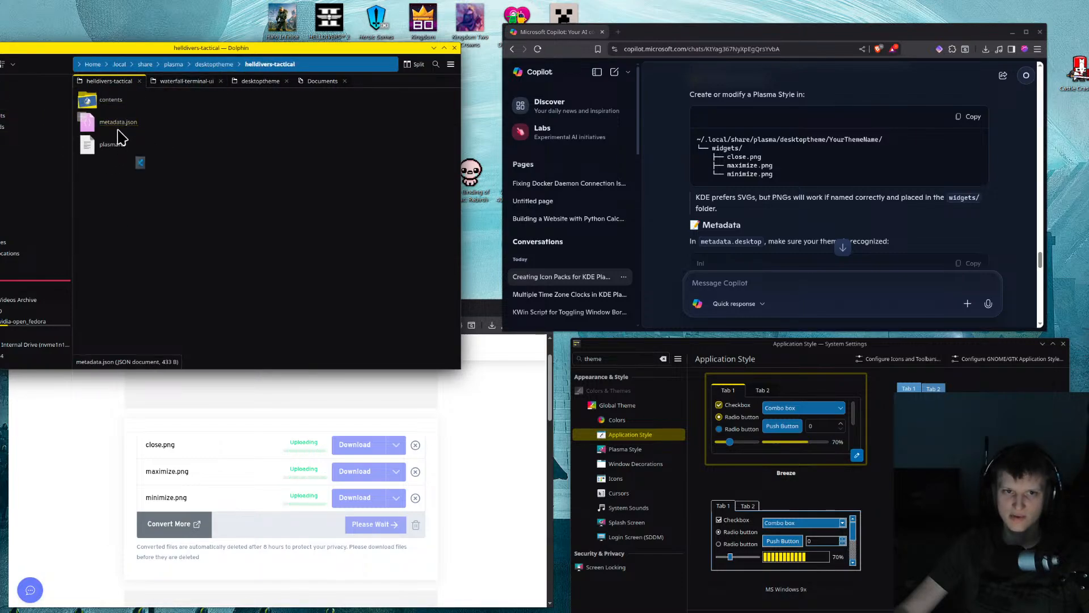
Open the theme's metadata.json from the helldivers-tactical folder and bring the code editor onto the desktop
left_click(118, 131)
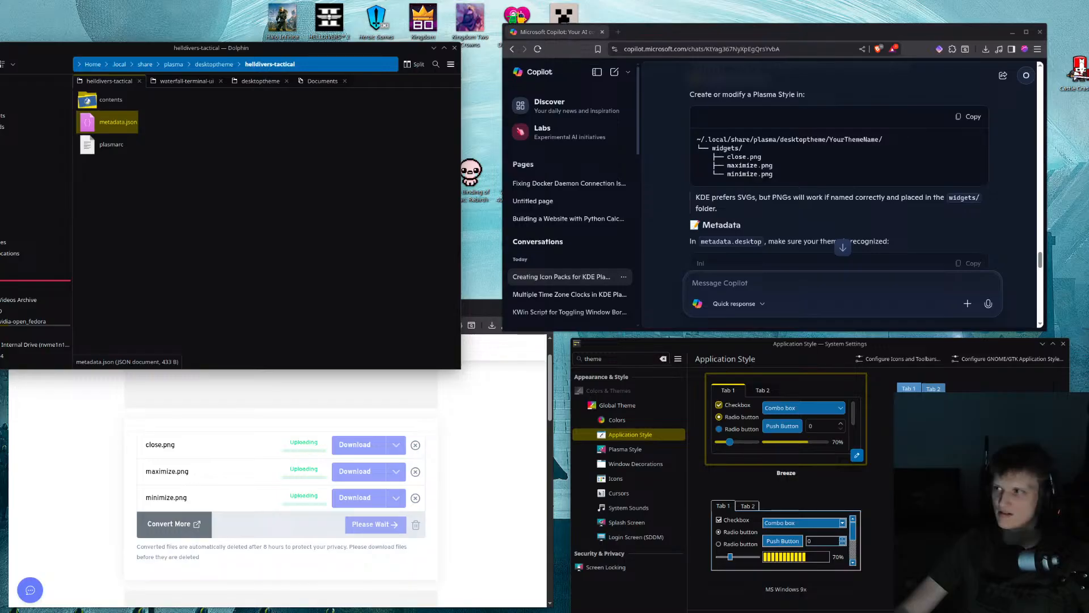
key("Return")
scroll(493, 224, "up", 3)
left_click_drag(452, 193, 524, 335)
left_click(594, 342)
scroll(590, 335, "up", 1)
left_click(485, 125)
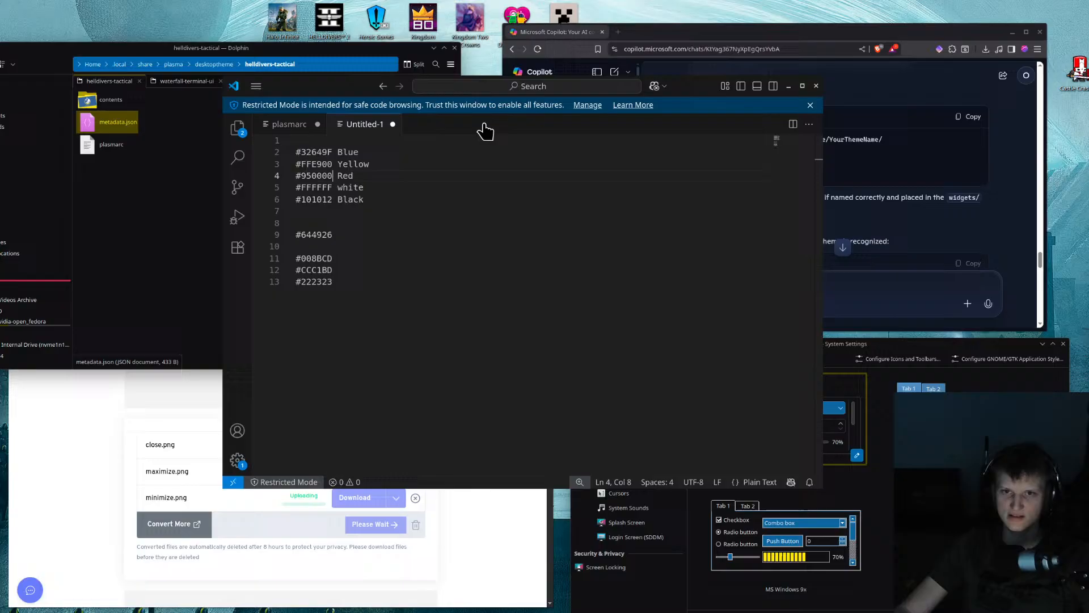
Inspect the plasmarc file's settings in the code editor and move the editor clear of the other windows
left_click(289, 123)
left_click_drag(454, 365, 339, 154)
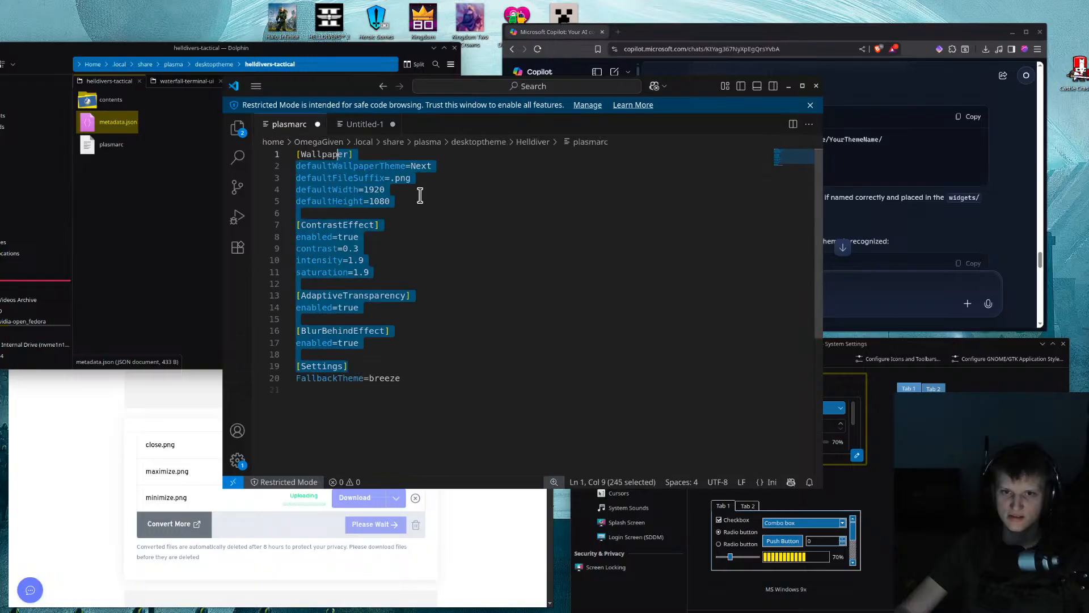
left_click(476, 217)
left_click_drag(352, 91, 0, 45)
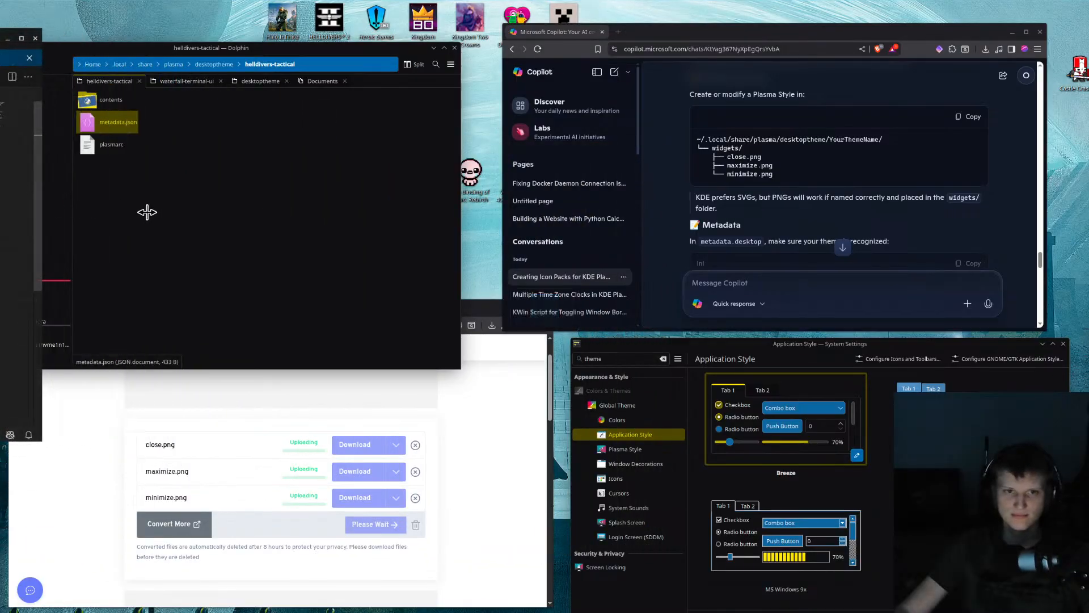
Shift the Dolphin window beside the Copilot chat and compare the theme folder with Copilot's Plasma Style structure and metadata instructions
left_click(119, 209)
left_click_drag(68, 71, 99, 64)
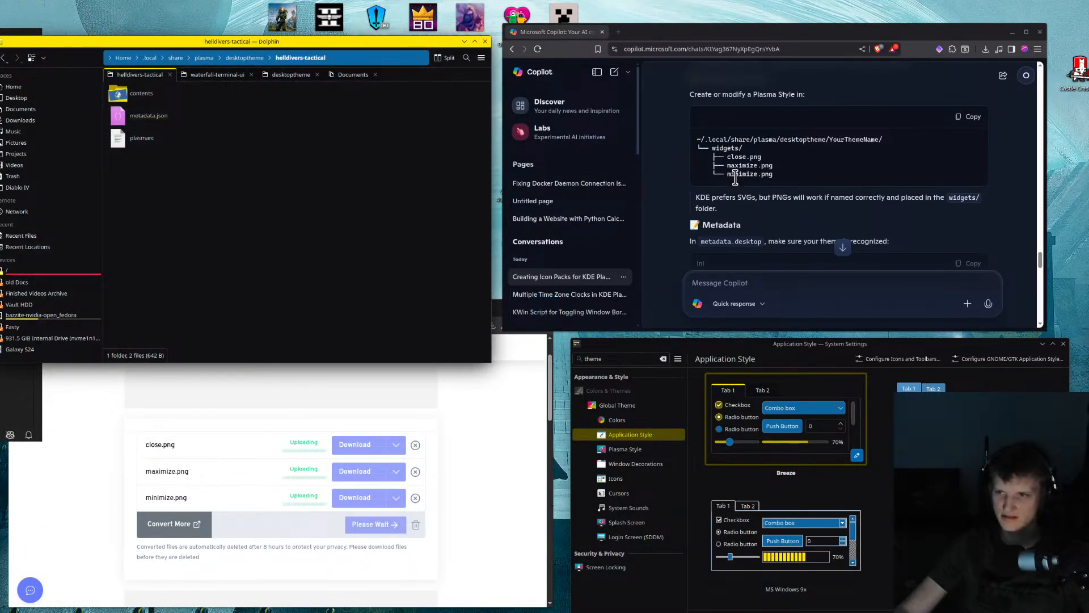
scroll(741, 165, "down", 1)
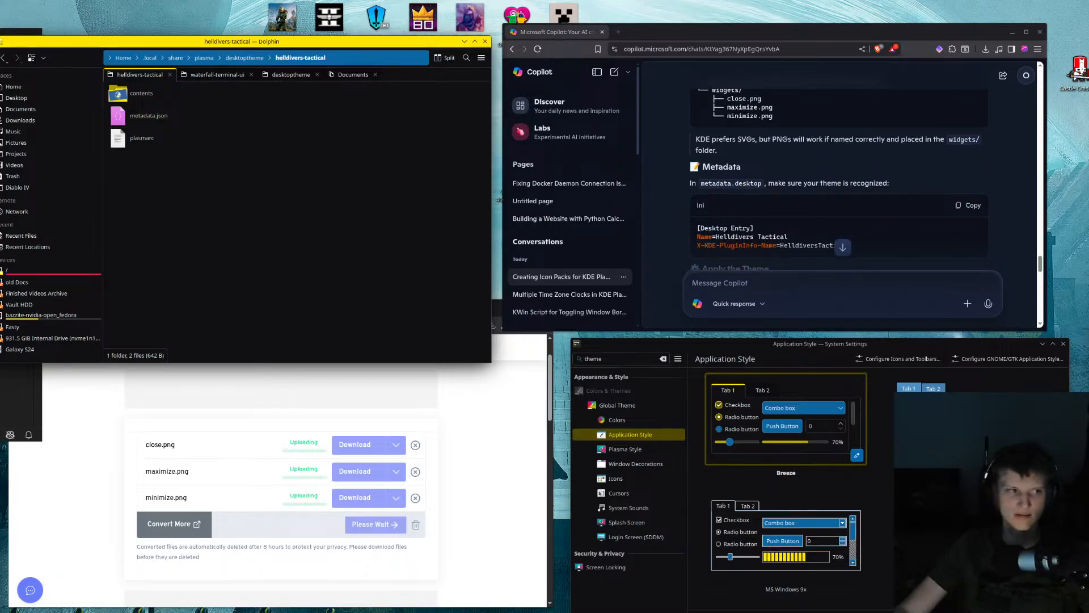
scroll(806, 216, "down", 1)
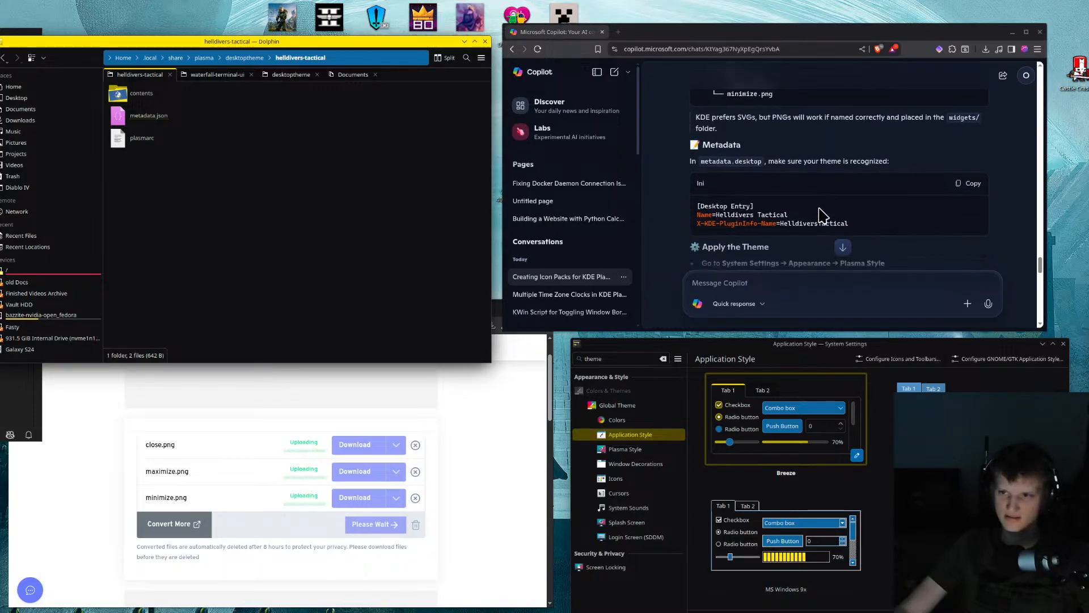
scroll(817, 205, "down", 5)
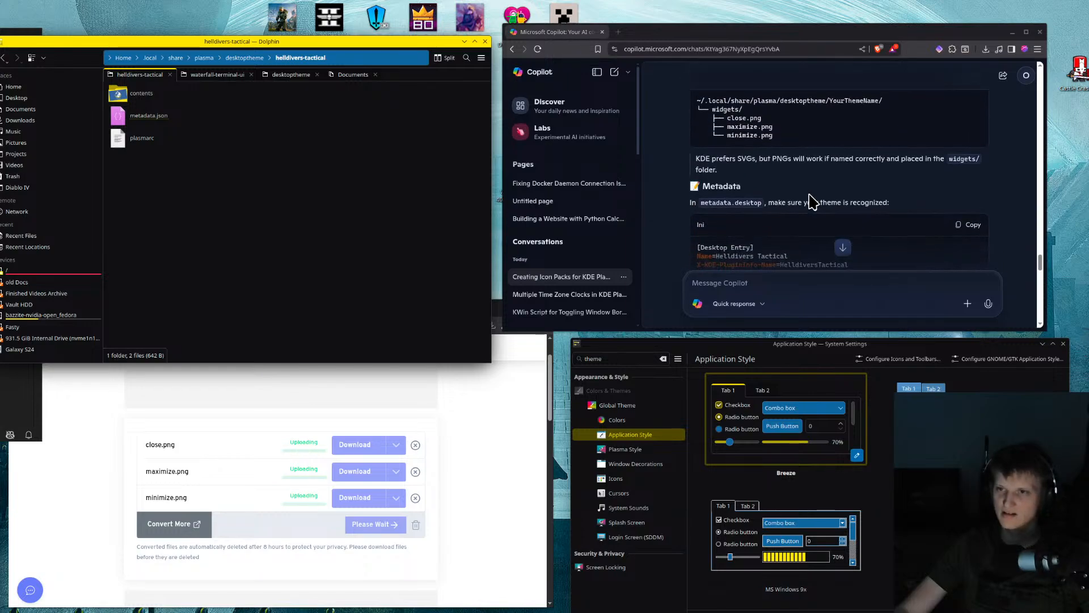
scroll(813, 203, "up", 6)
scroll(729, 217, "up", 3)
scroll(738, 238, "down", 3)
Send Copilot the message "this is in a global theme. can you give me the file structure for a gloal theme?"
left_click(750, 278)
type("this is in a")
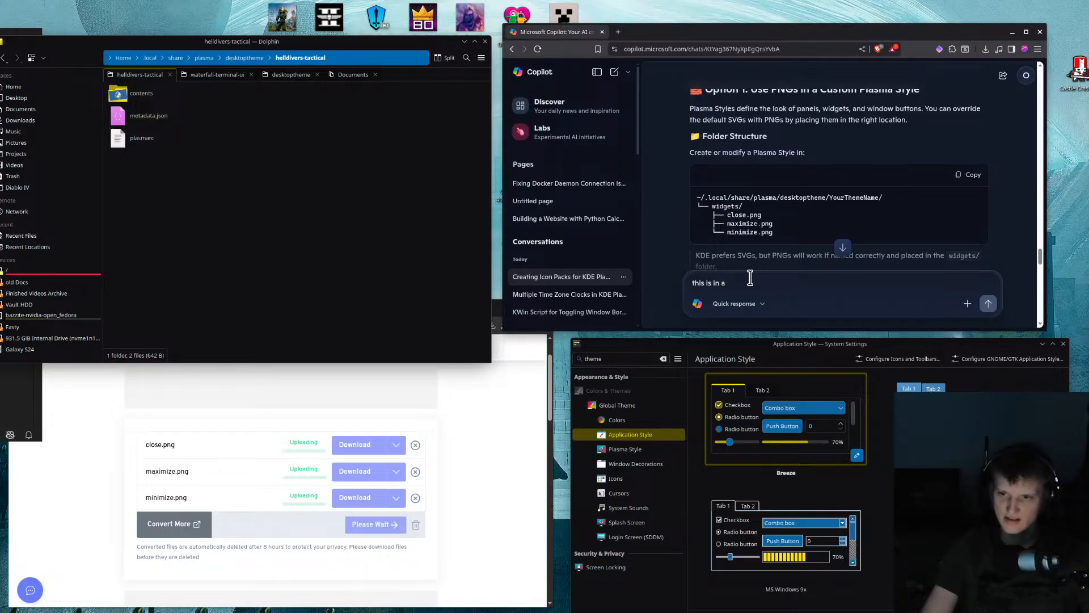
type(" global theme. can you give me the file structure for a glo")
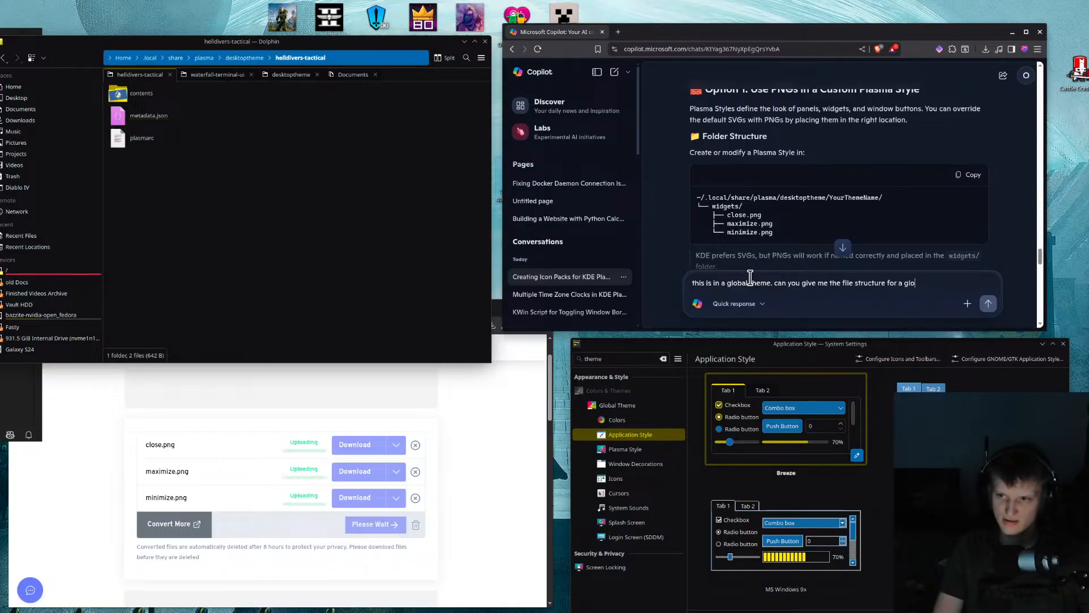
type("me?")
key("Return")
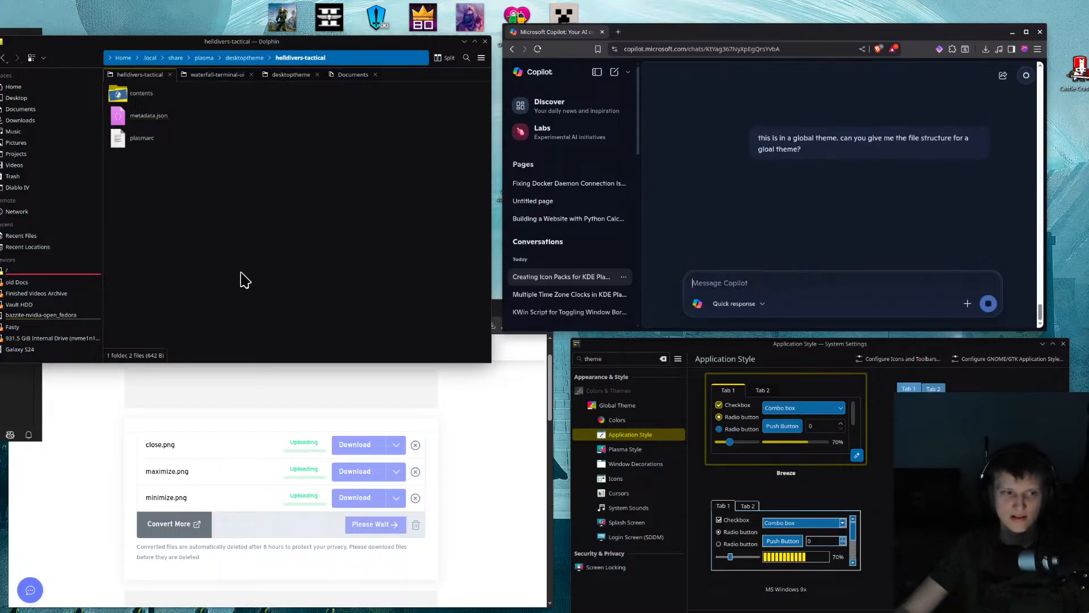
Look through System Settings' Global Theme page, its catalog of new themes and the Colors page, keeping the window below Copilot
left_click(617, 406)
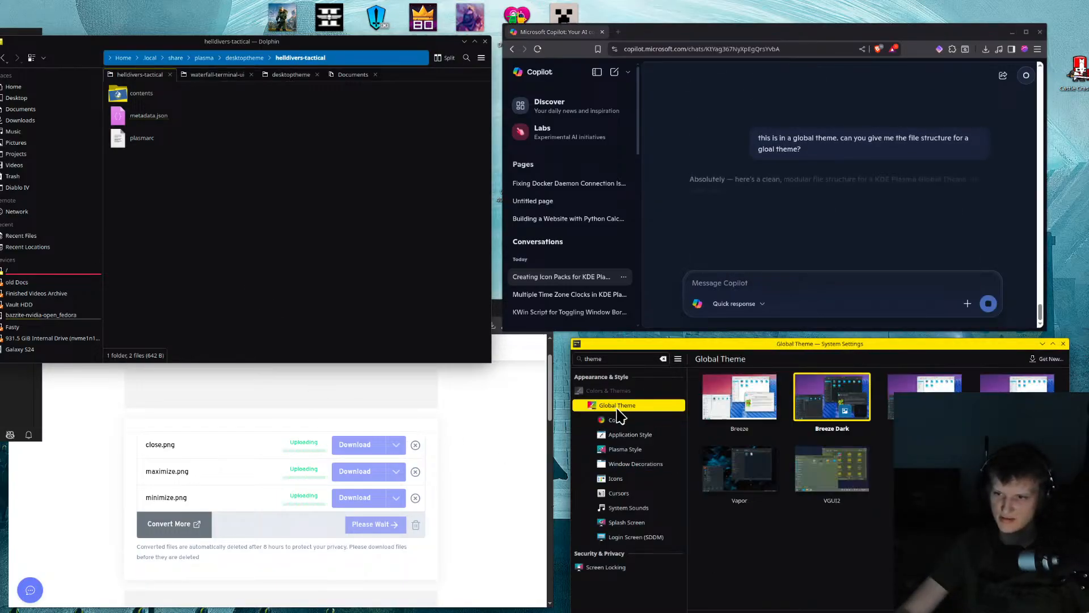
left_click(1046, 359)
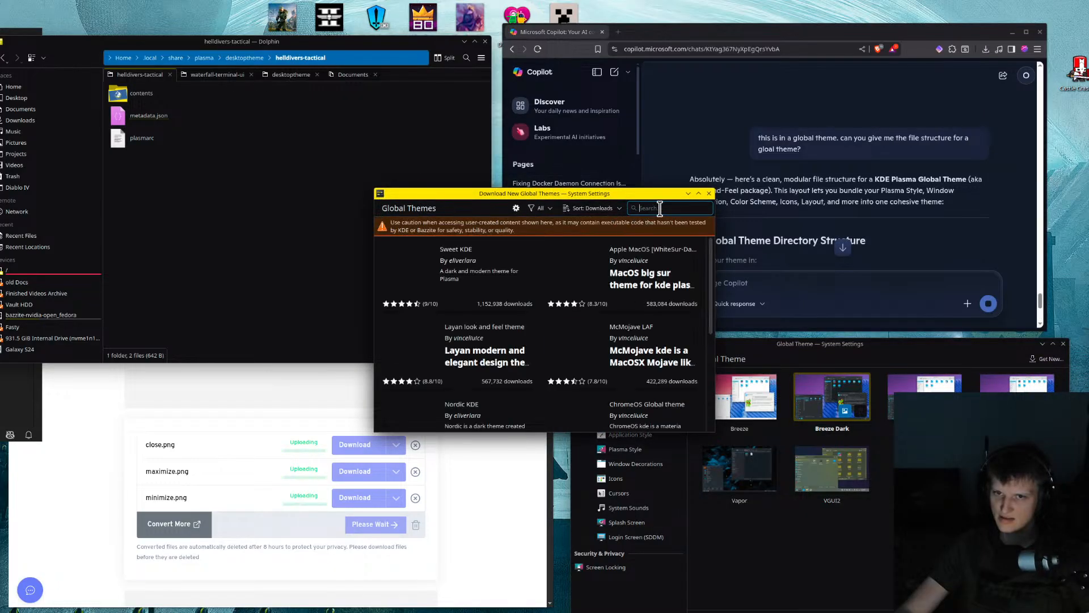
left_click(709, 194)
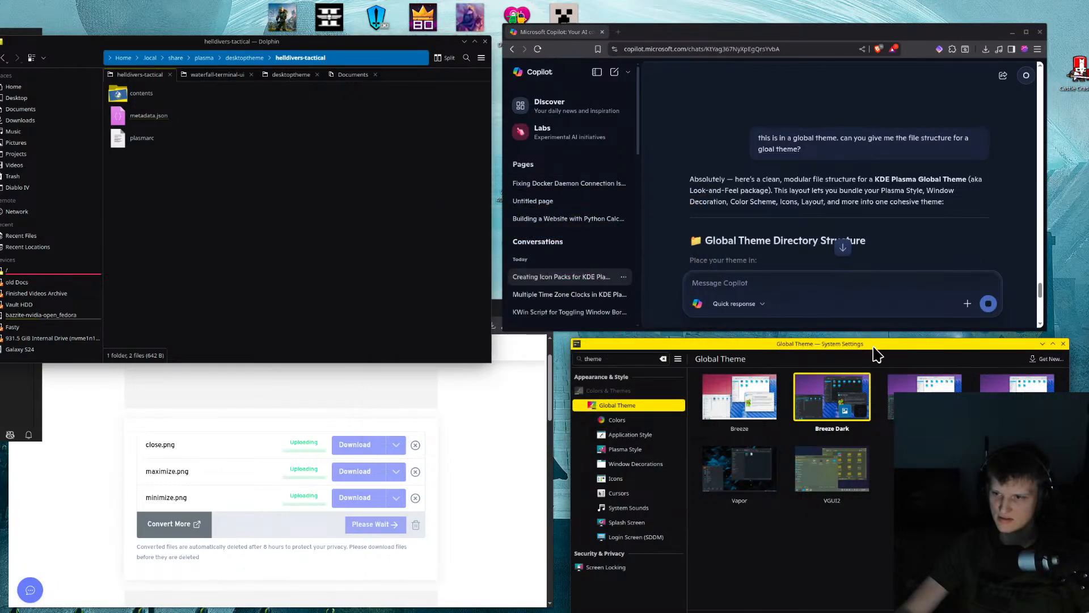
left_click_drag(873, 348, 847, 296)
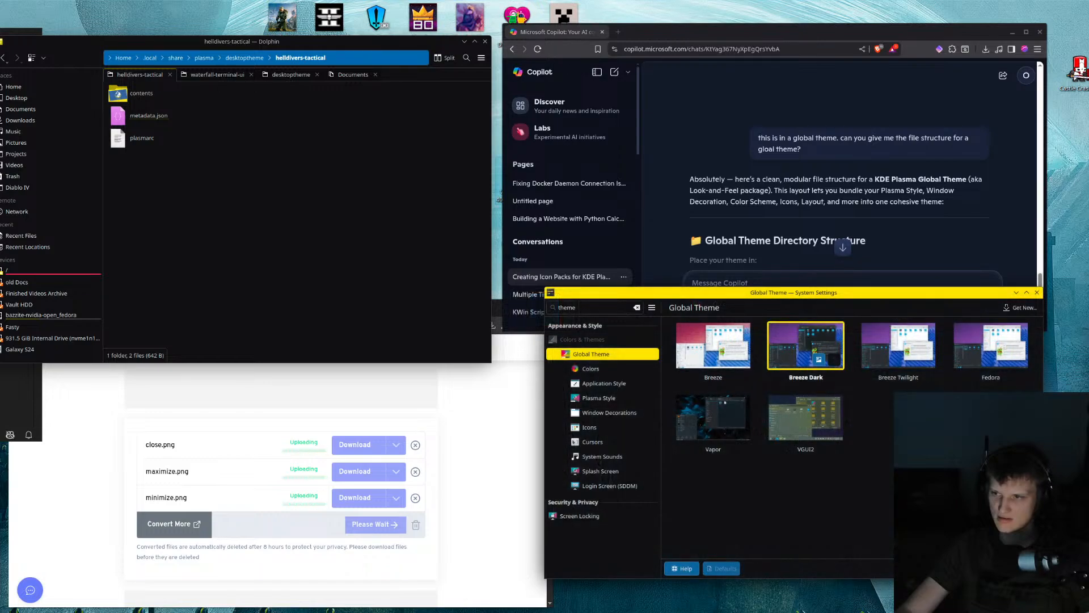
left_click(605, 372)
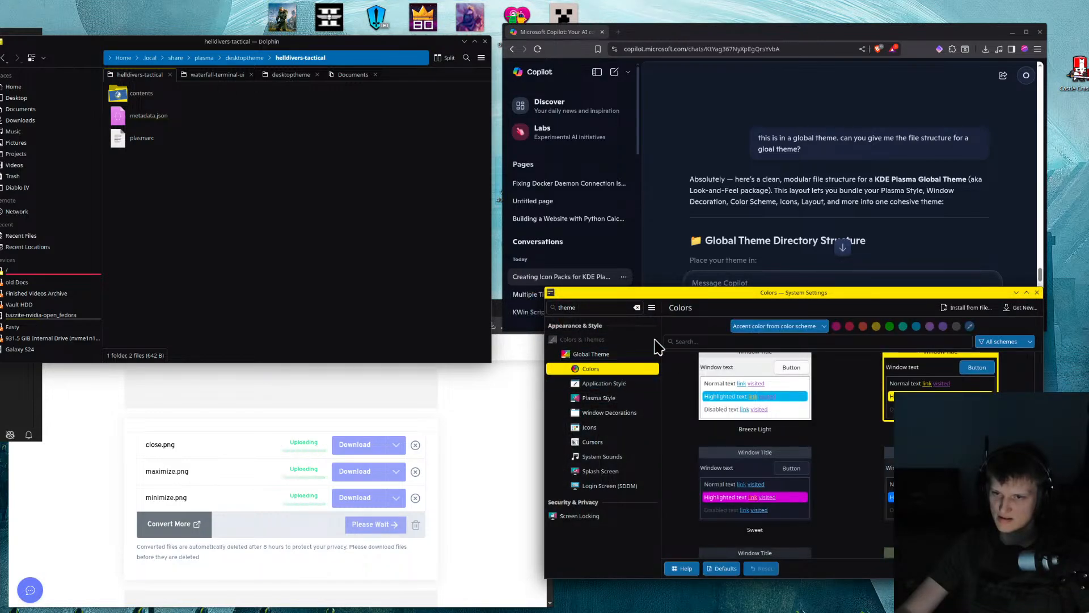
left_click_drag(648, 294, 679, 335)
Read Copilot's Global Theme directory structure, including the look-and-feel path and the contents folder layout for HelldiversTactical
left_click(662, 260)
scroll(672, 253, "down", 2)
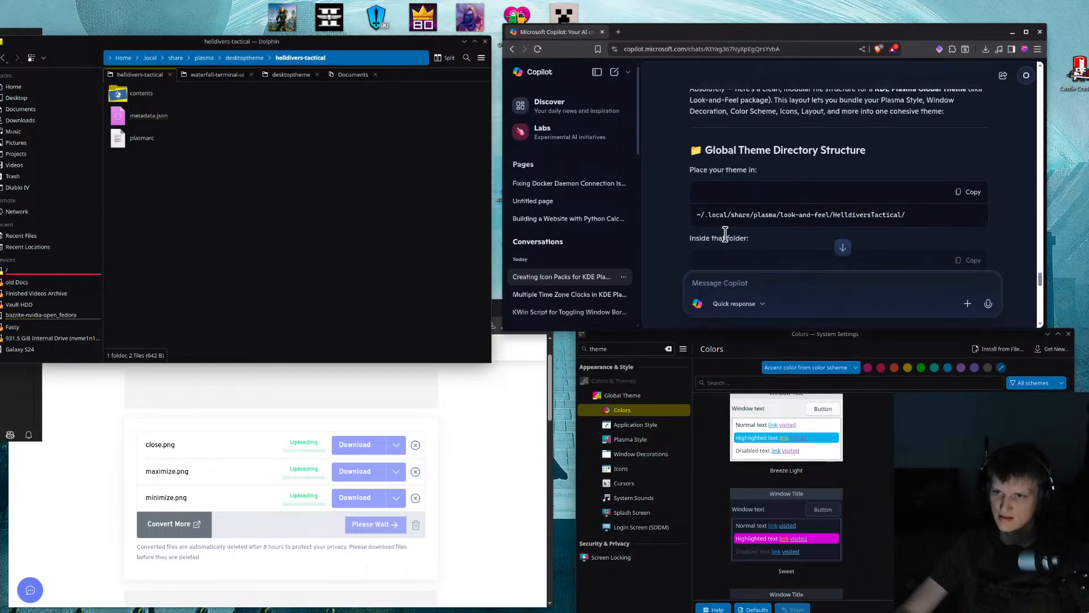
scroll(725, 238, "down", 5)
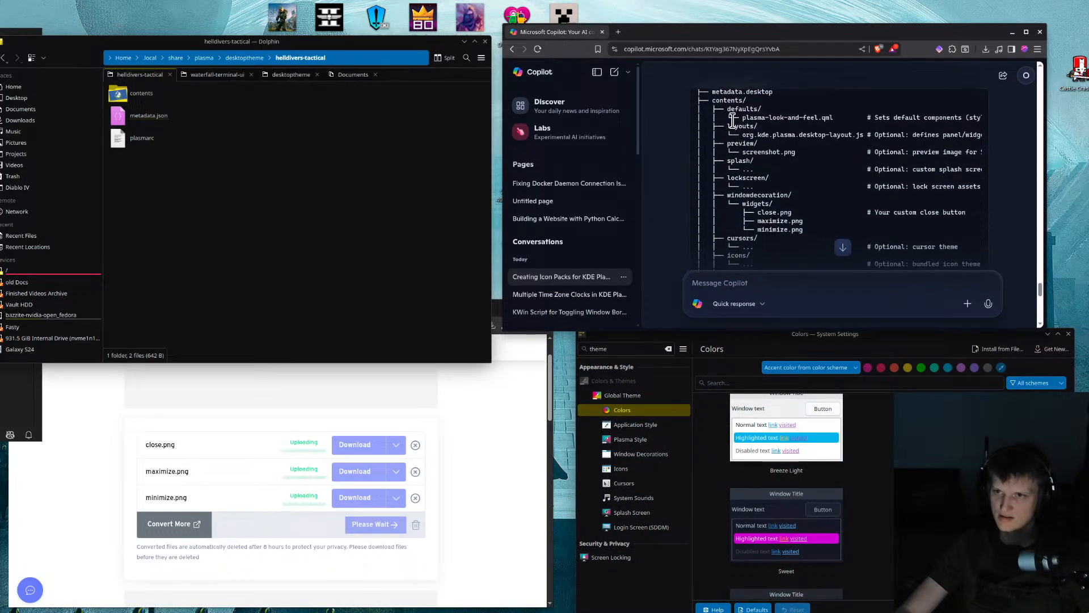
scroll(726, 142, "up", 2)
scroll(719, 160, "down", 1)
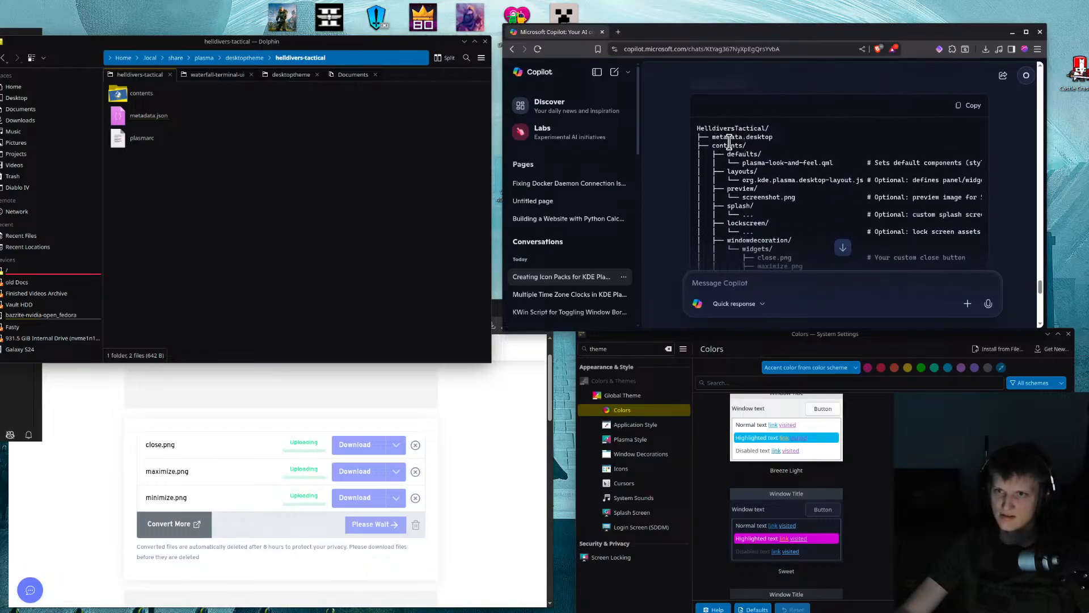
Read the defaults, layouts and preview entries in Copilot's HelldiversTactical directory structure
left_click_drag(739, 154, 848, 166)
left_click(834, 178)
scroll(817, 176, "down", 1)
left_click_drag(736, 125, 876, 135)
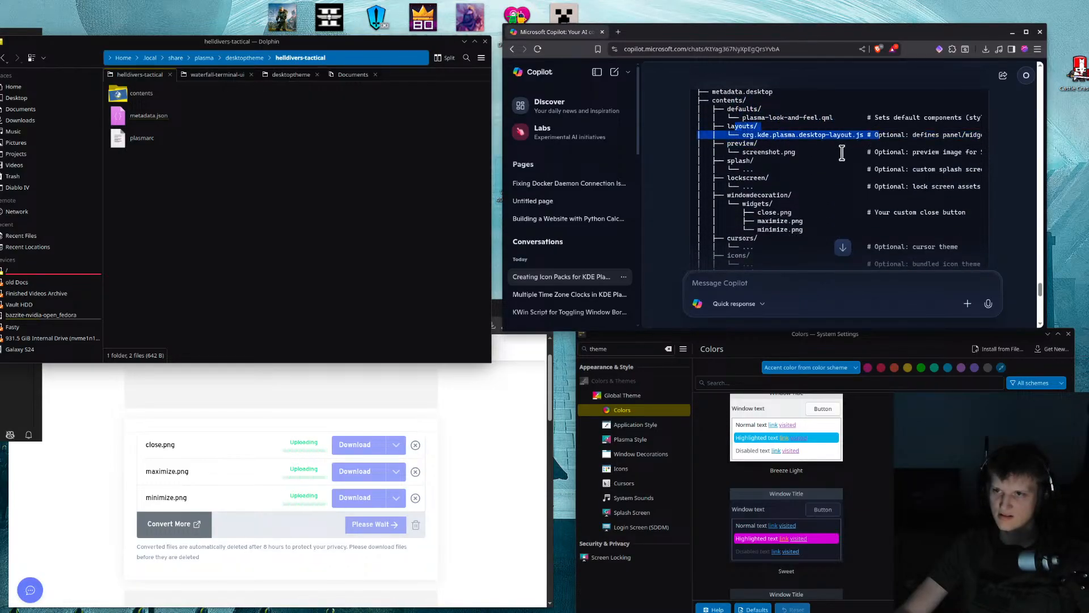
left_click(843, 152)
left_click_drag(731, 143, 802, 155)
left_click(802, 155)
left_click(287, 133)
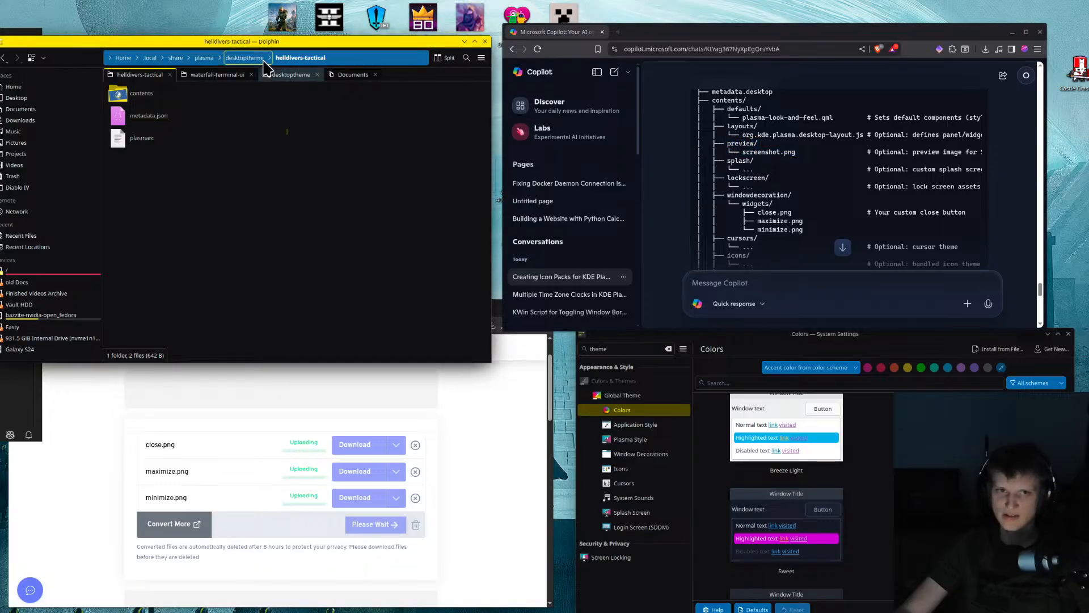
Browse the plasma folder and the helldivers-tactical theme folder in Dolphin, comparing the metadata file with the one in Copilot's structure
left_click(244, 57)
left_click(204, 57)
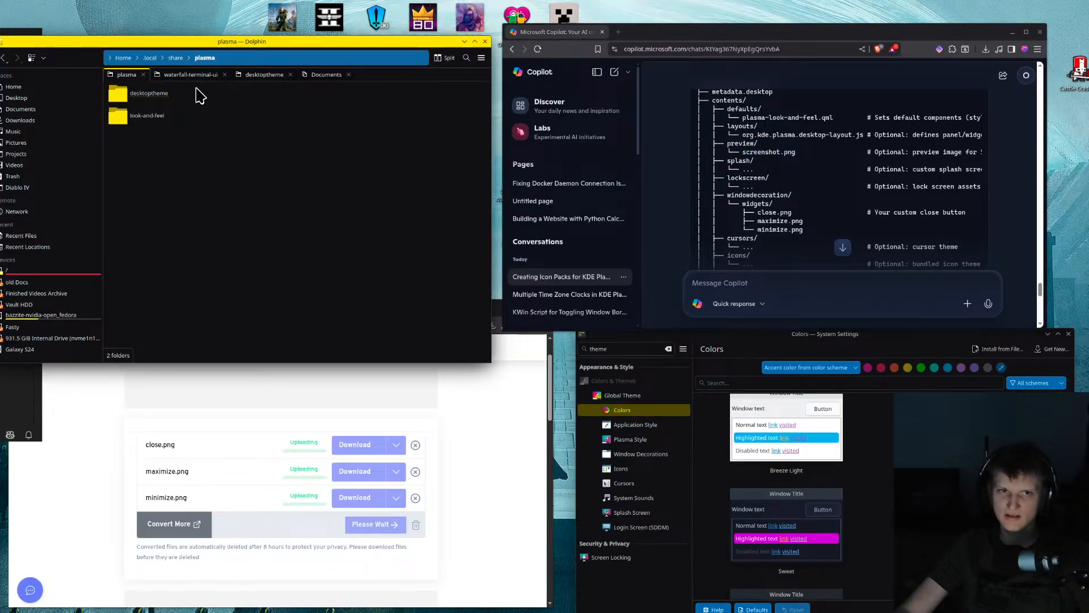
left_click(149, 94)
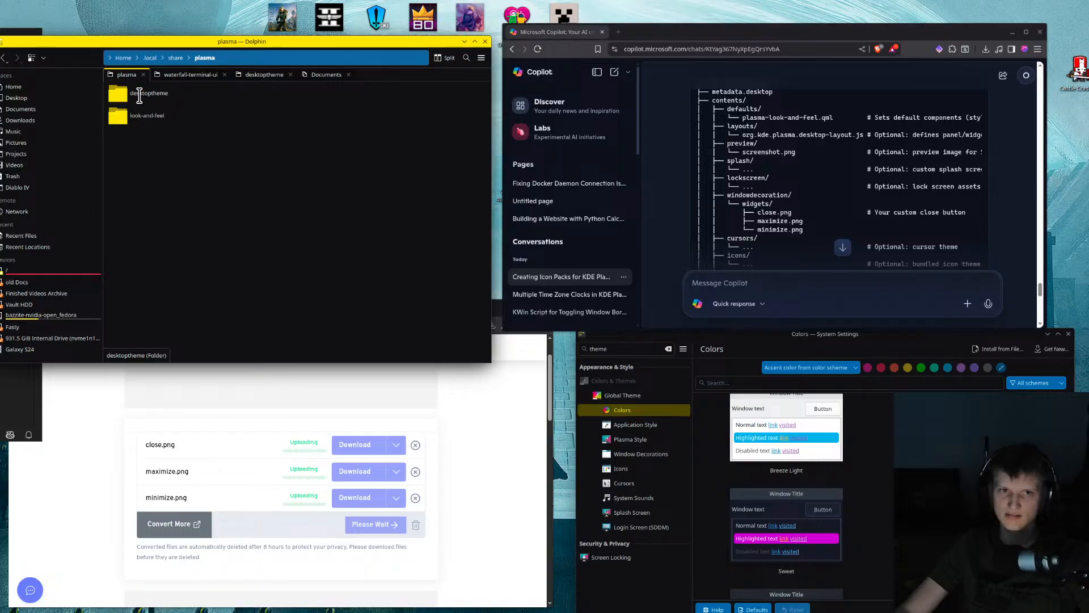
left_click(136, 96)
mouse_move(209, 177)
left_mouse_down()
mouse_move(80, 77)
mouse_move(172, 179)
left_mouse_up()
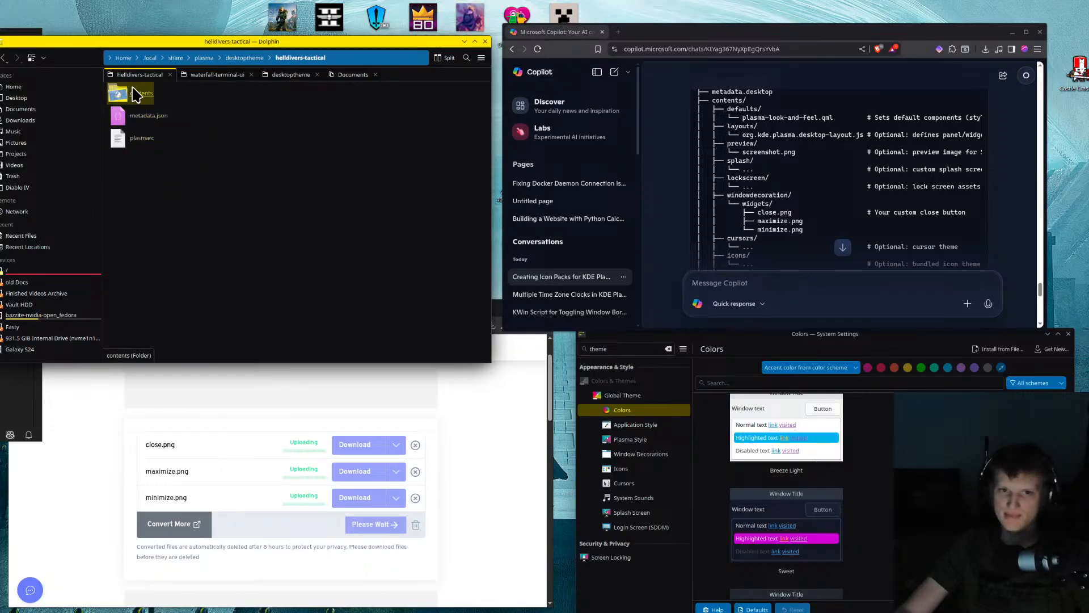
scroll(756, 158, "up", 2)
double_click(722, 186)
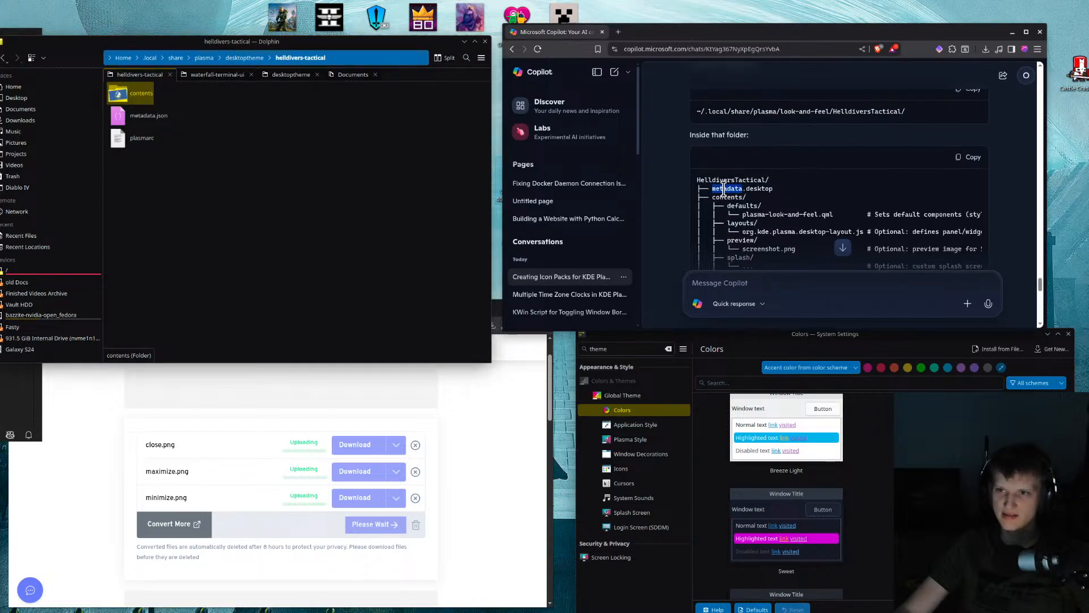
left_click(147, 116)
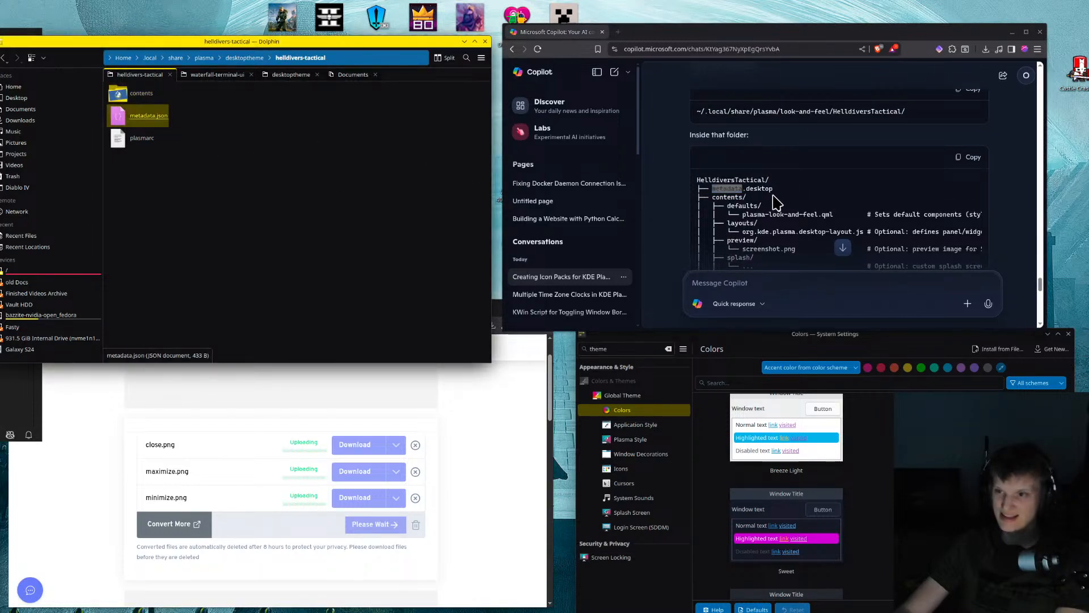
left_click(199, 131)
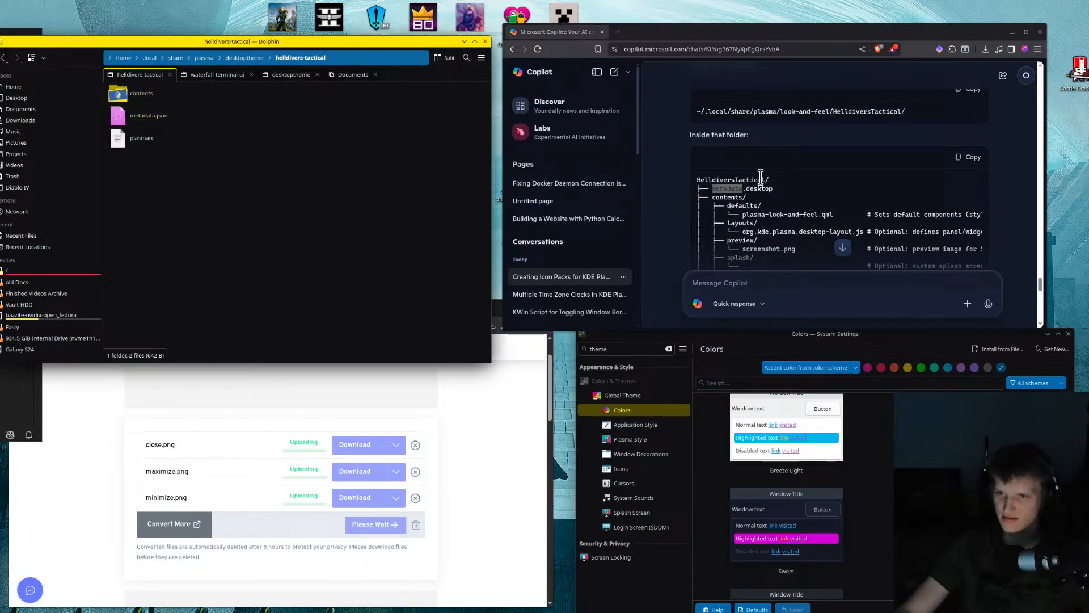
Create an empty file named metadata.desktop in the helldivers-tactical folder and try to open it
scroll(754, 187, "down", 5)
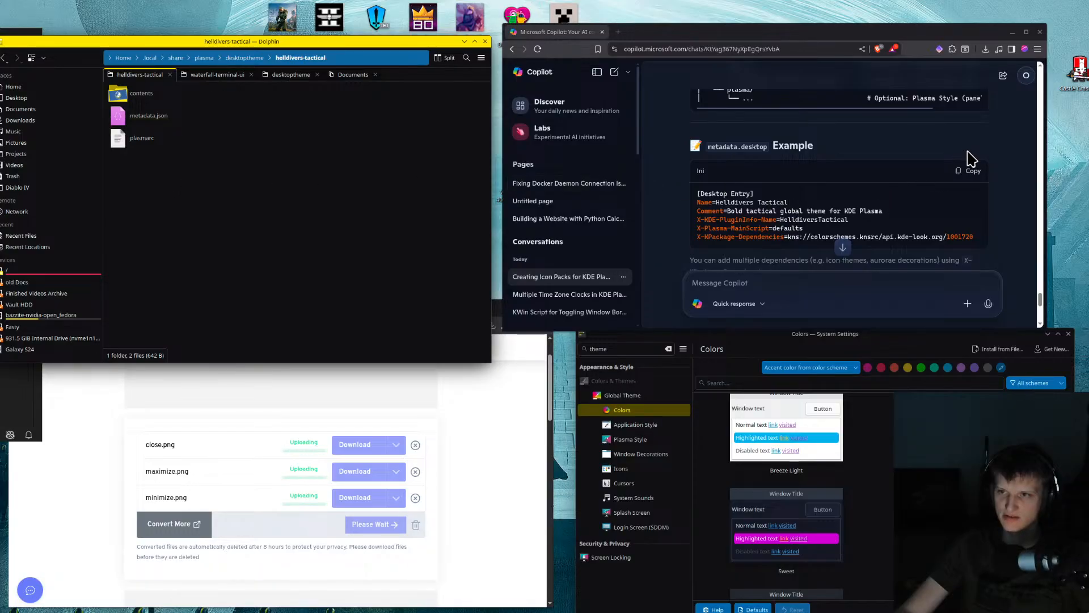
scroll(827, 214, "down", 2)
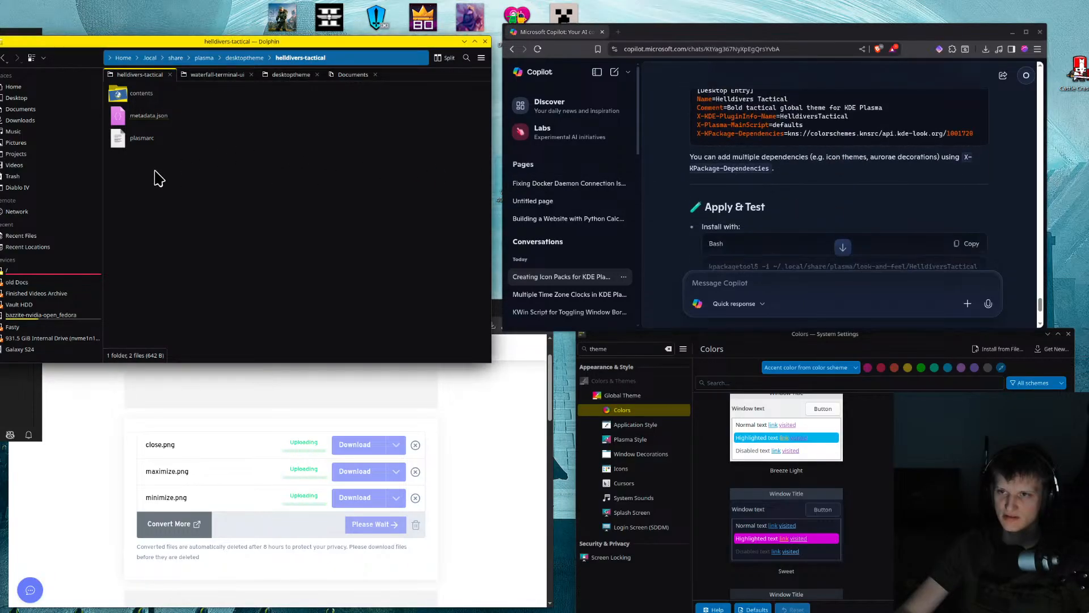
right_click(203, 178)
mouse_move(262, 178)
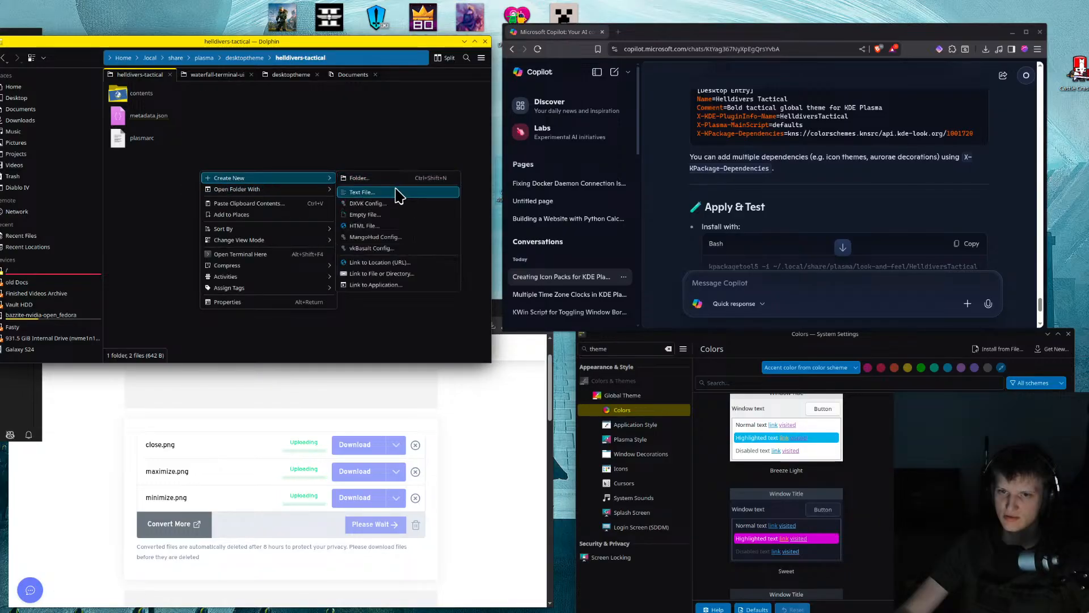
left_click(396, 215)
scroll(849, 194, "up", 2)
scroll(845, 205, "up", 1)
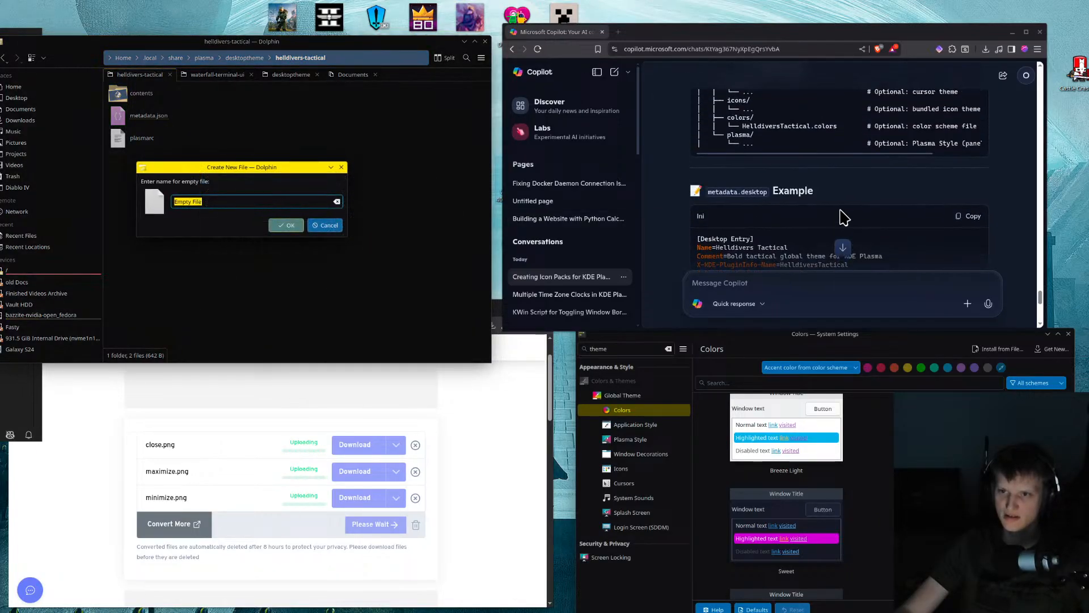
type("meta")
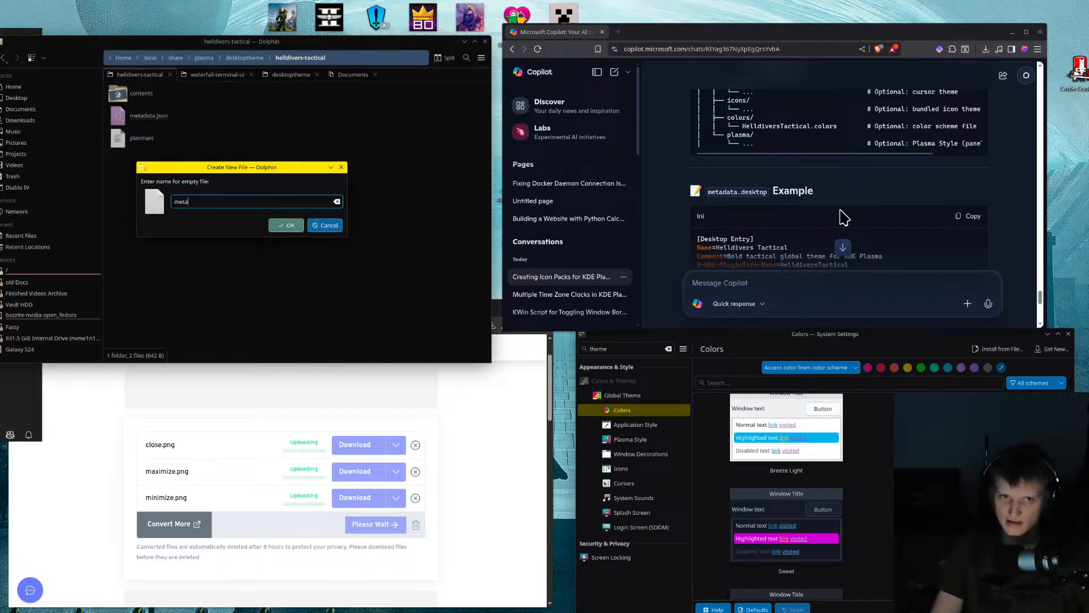
type("data.desktop")
key("Return")
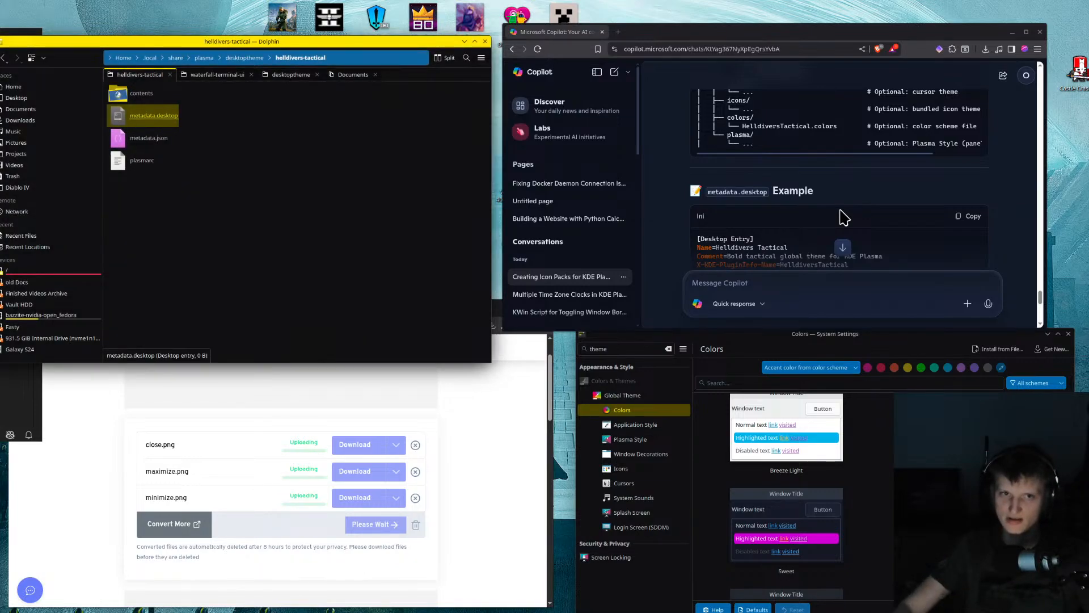
left_click(170, 116)
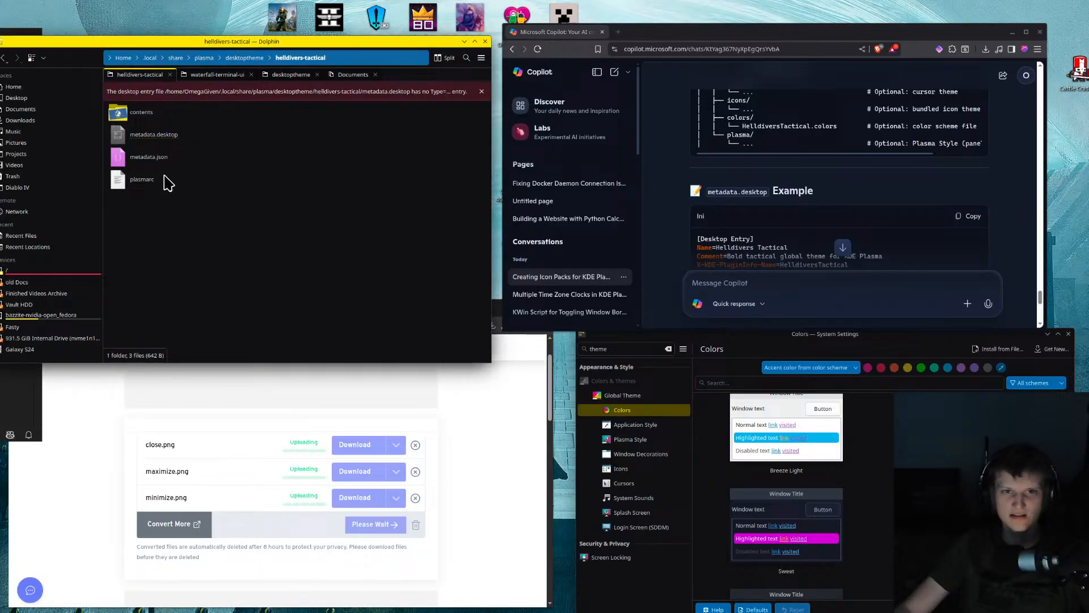
Read Copilot's Apply & Test instructions for installing the global theme and restarting Plasma, and review the directory structure again
scroll(782, 184, "down", 5)
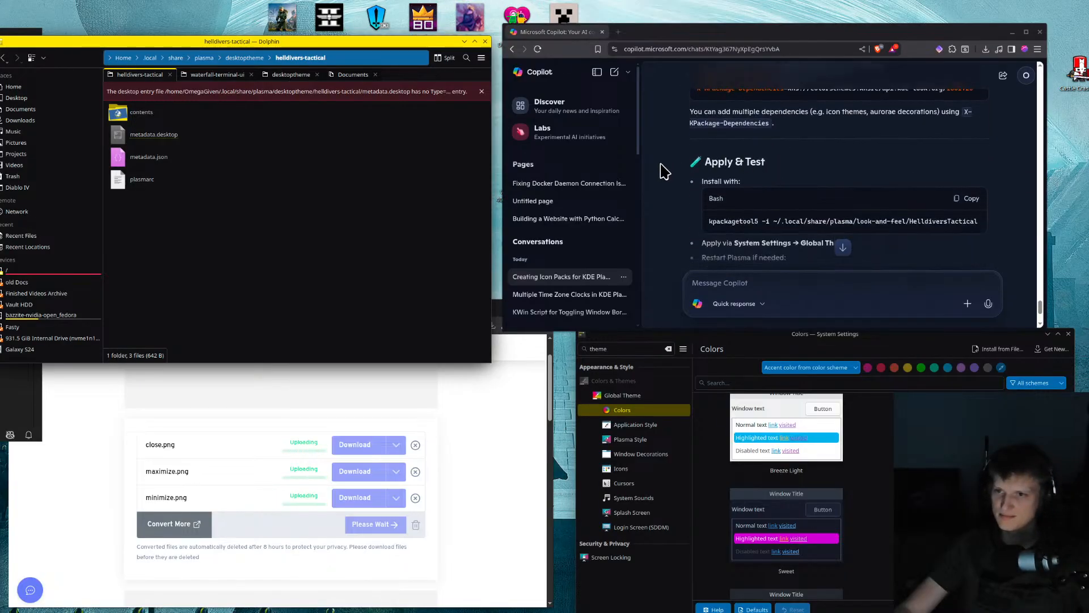
scroll(777, 193, "down", 3)
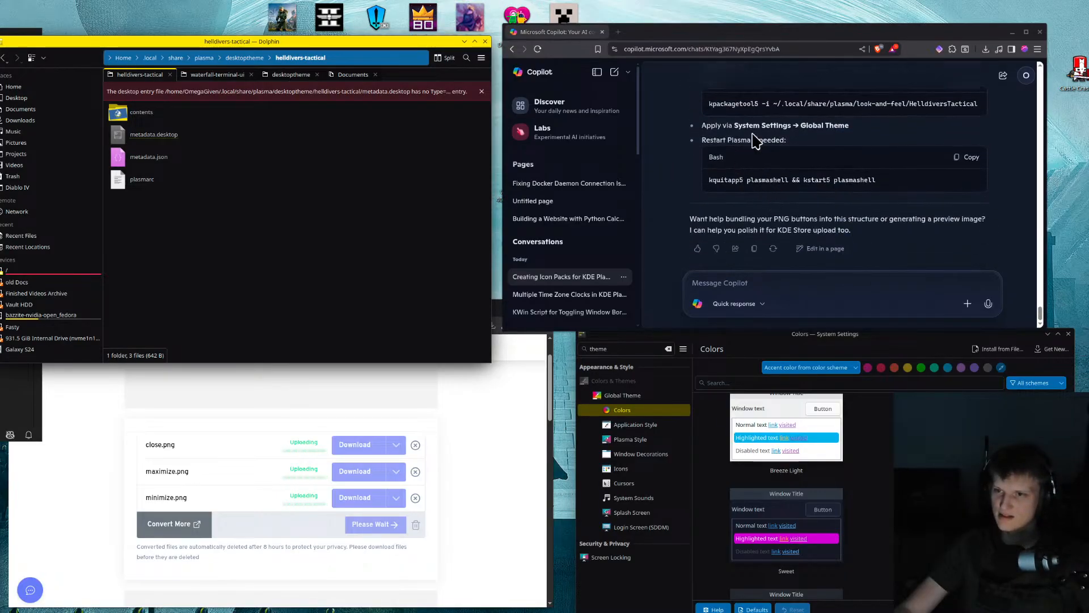
scroll(822, 247, "up", 10)
scroll(822, 247, "down", 10)
left_click_drag(727, 126, 845, 127)
left_click(845, 125)
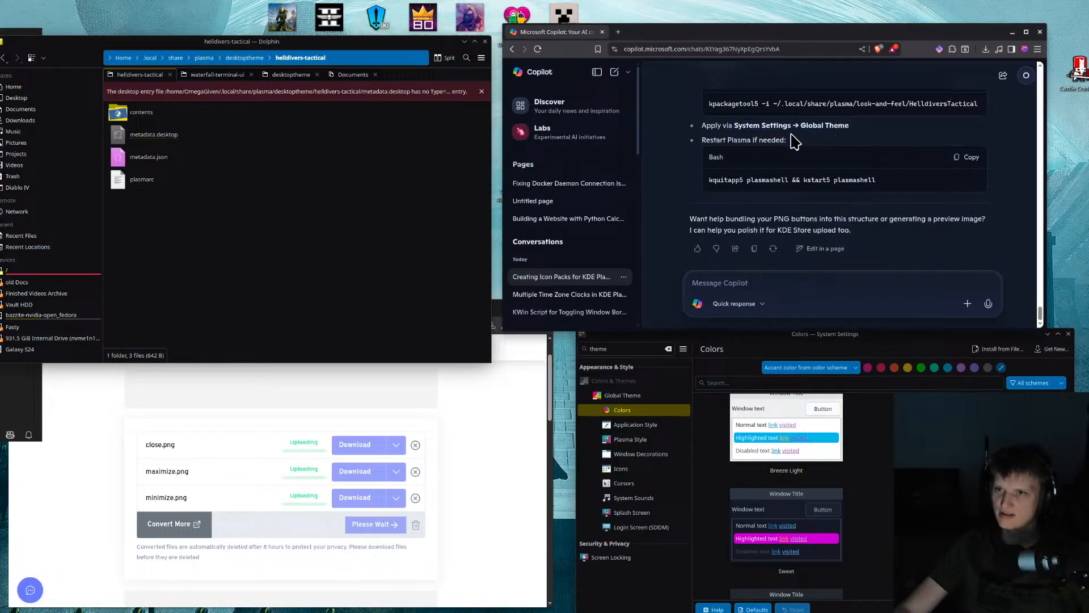
left_click_drag(728, 140, 820, 142)
left_click(820, 142)
scroll(812, 196, "up", 5)
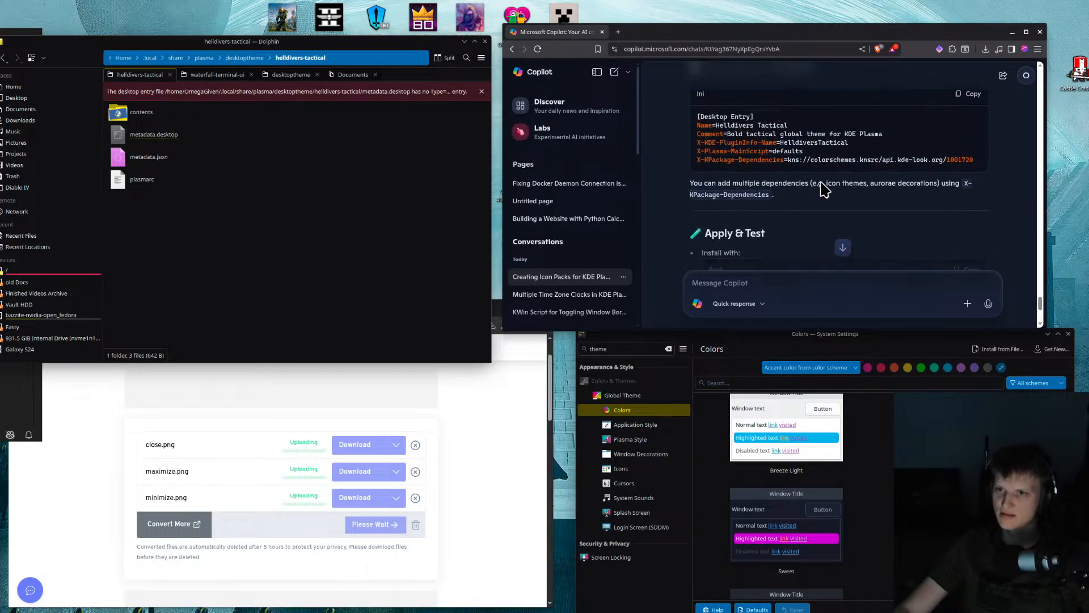
scroll(814, 196, "up", 8)
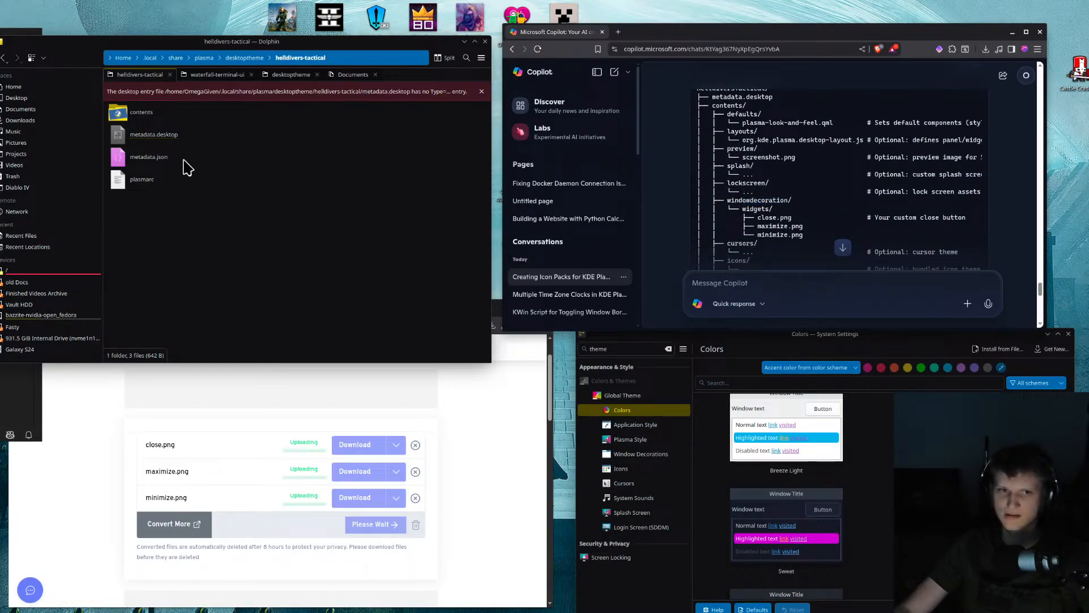
Open the theme's contents/windowdecoration/widget folder and compare it with the windowdecoration entry in Copilot's structure
double_click(139, 113)
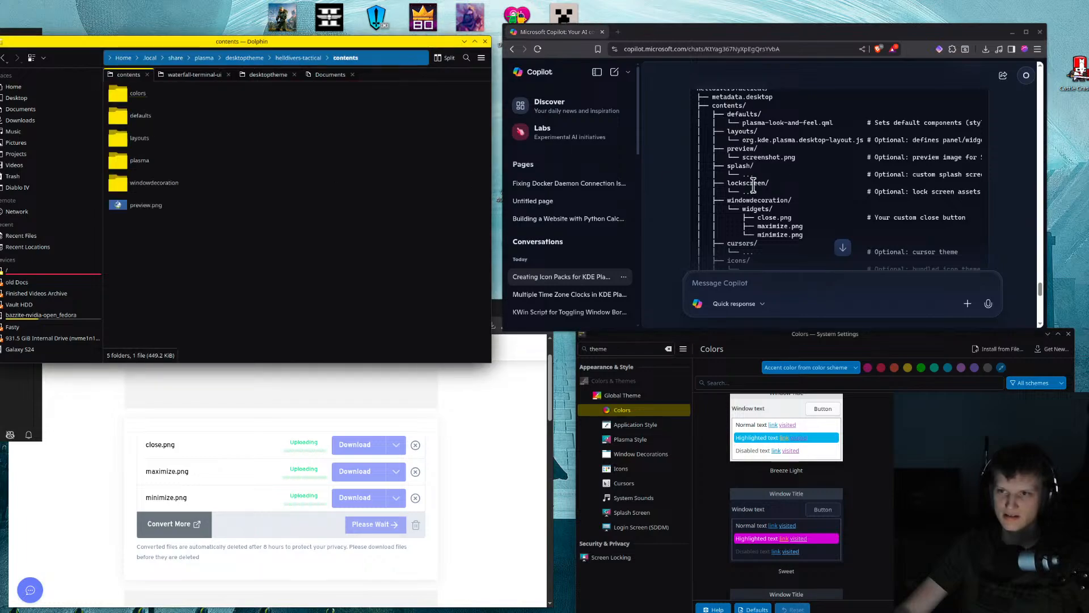
left_click_drag(739, 202, 784, 201)
double_click(152, 182)
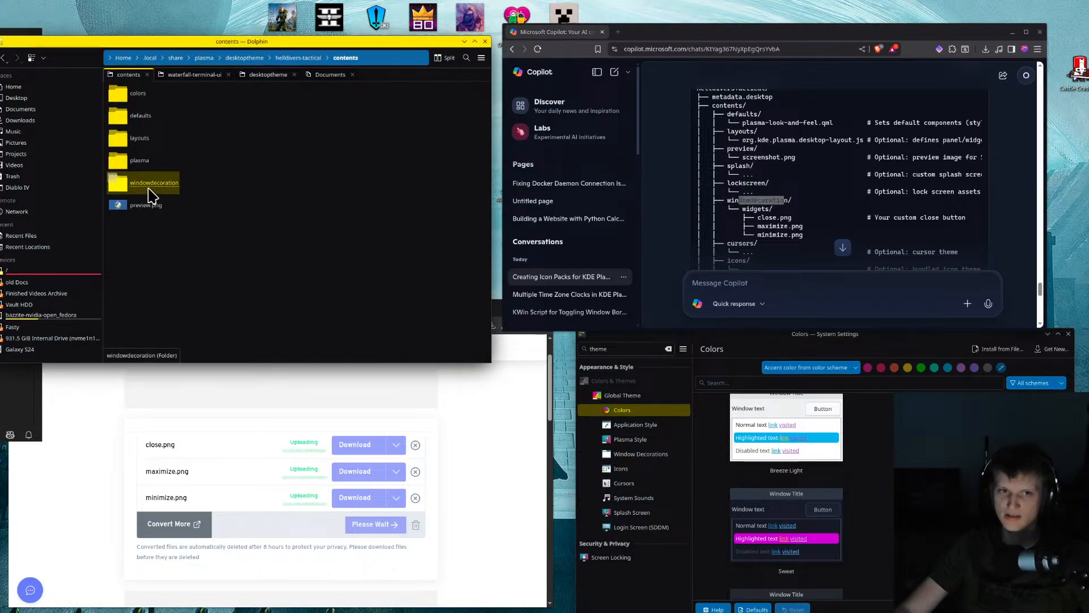
double_click(139, 97)
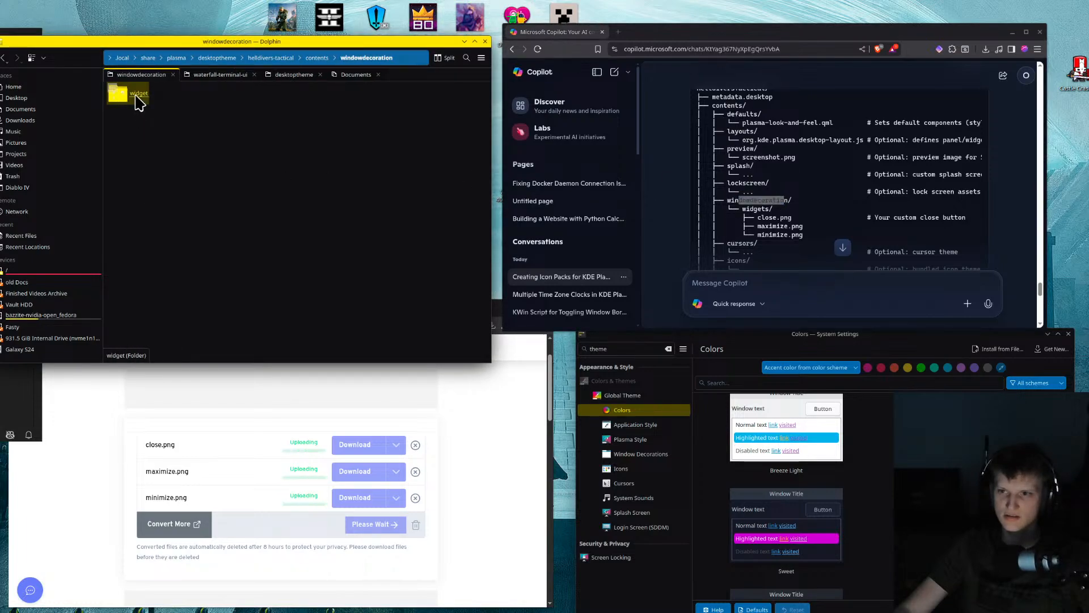
left_click_drag(172, 204, 185, 236)
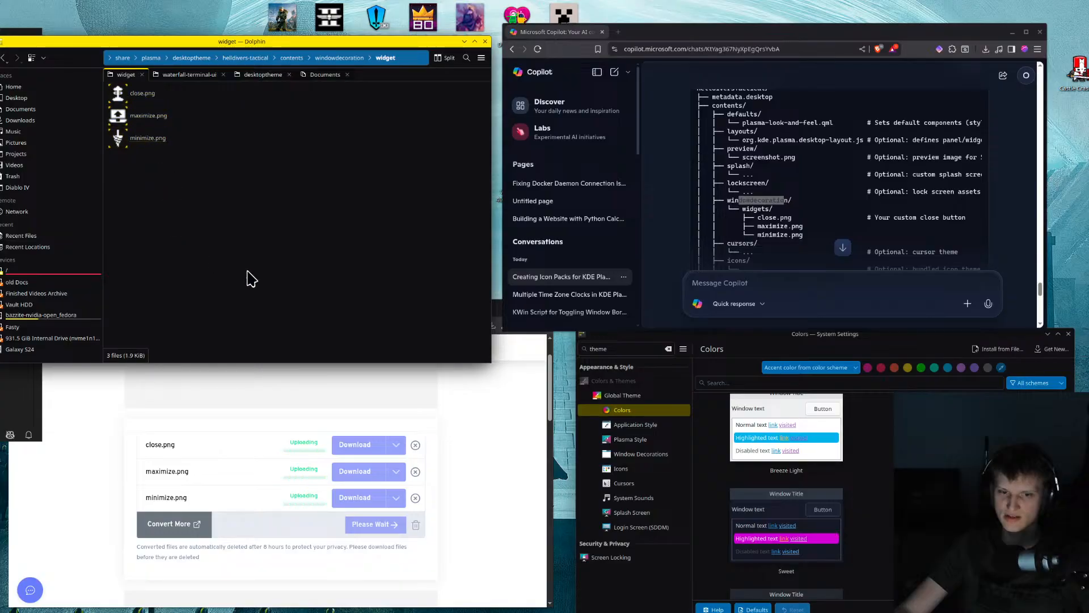
Try to convert close.png, maximize.png and minimize.png from the widget folder to SVG again with FreeConvert
left_click(496, 486)
left_click(18, 325)
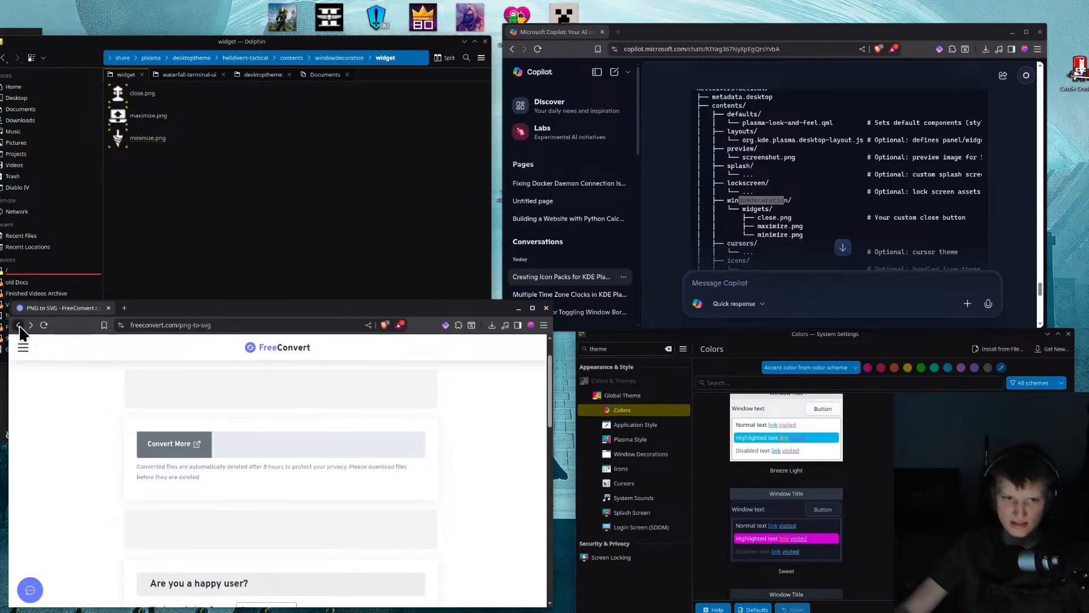
mouse_move(254, 487)
left_click_drag(136, 114, 305, 479)
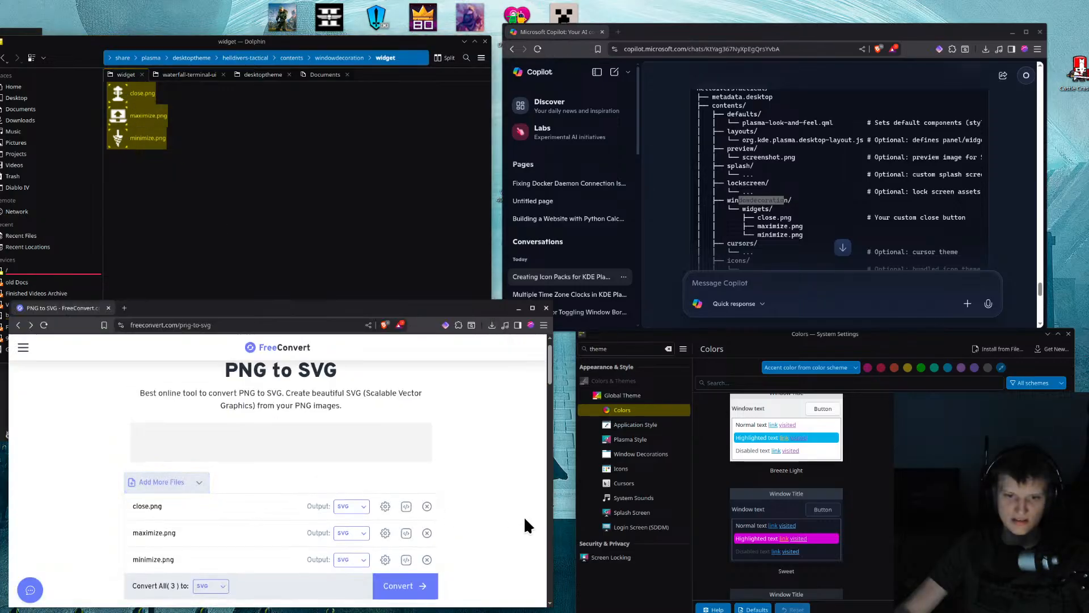
scroll(416, 446, "down", 3)
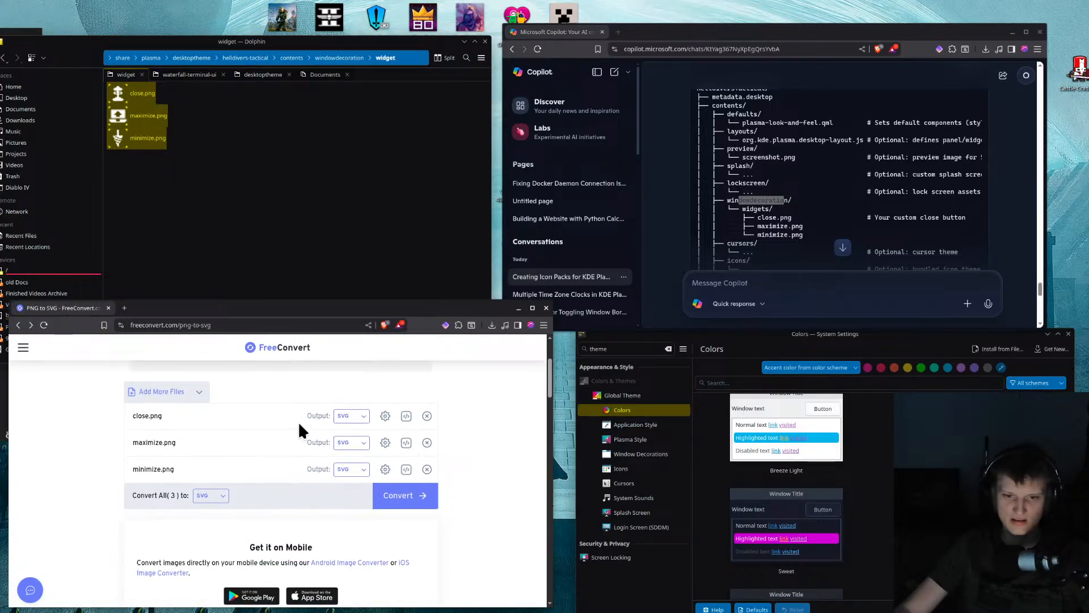
scroll(298, 422, "up", 2)
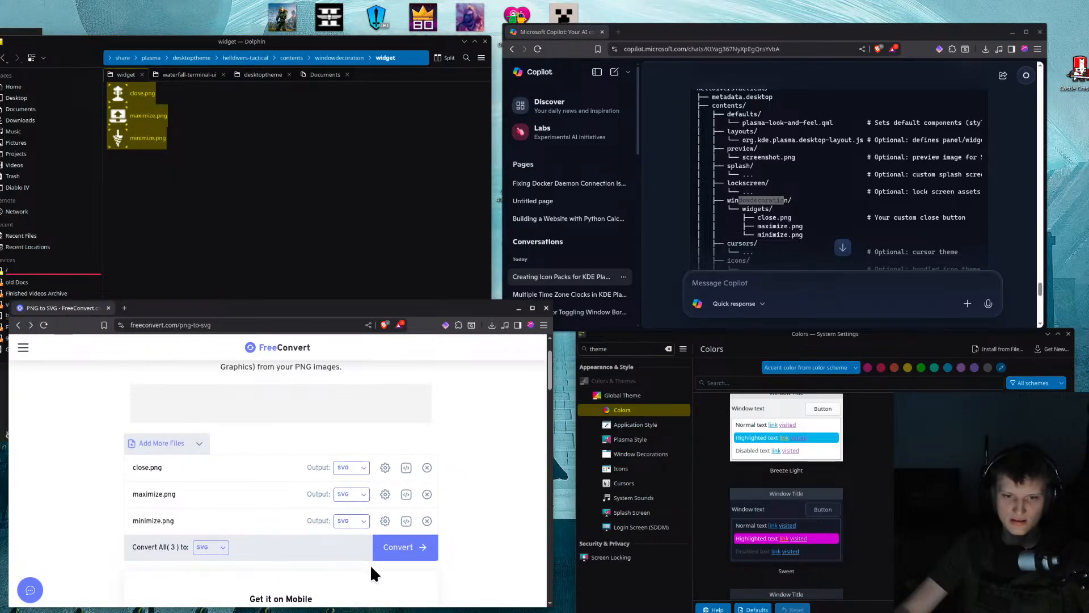
scroll(238, 493, "up", 1)
scroll(258, 503, "down", 5)
scroll(346, 505, "up", 5)
scroll(369, 499, "down", 2)
left_click(407, 502)
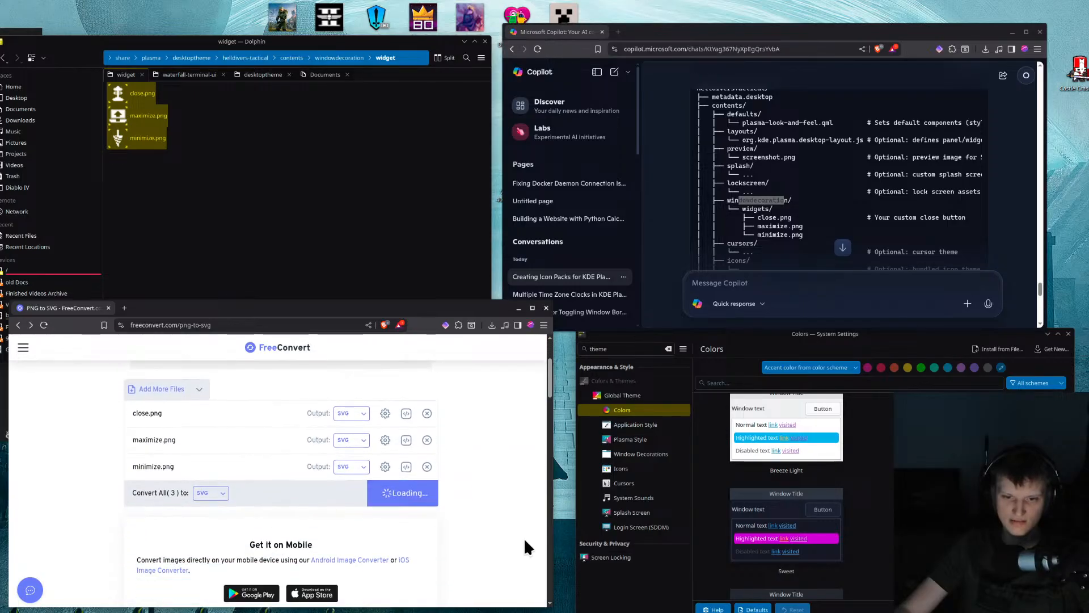
Dismiss FreeConvert's alerts and check the sizes of maximize.png and minimize.png in the widget folder
left_click(348, 389)
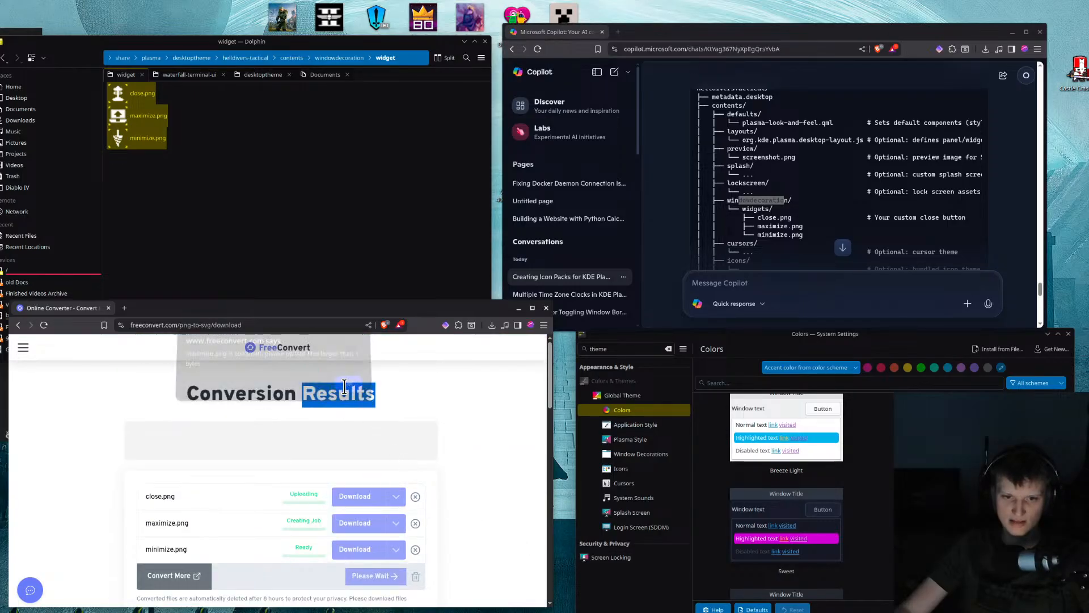
left_click(146, 118)
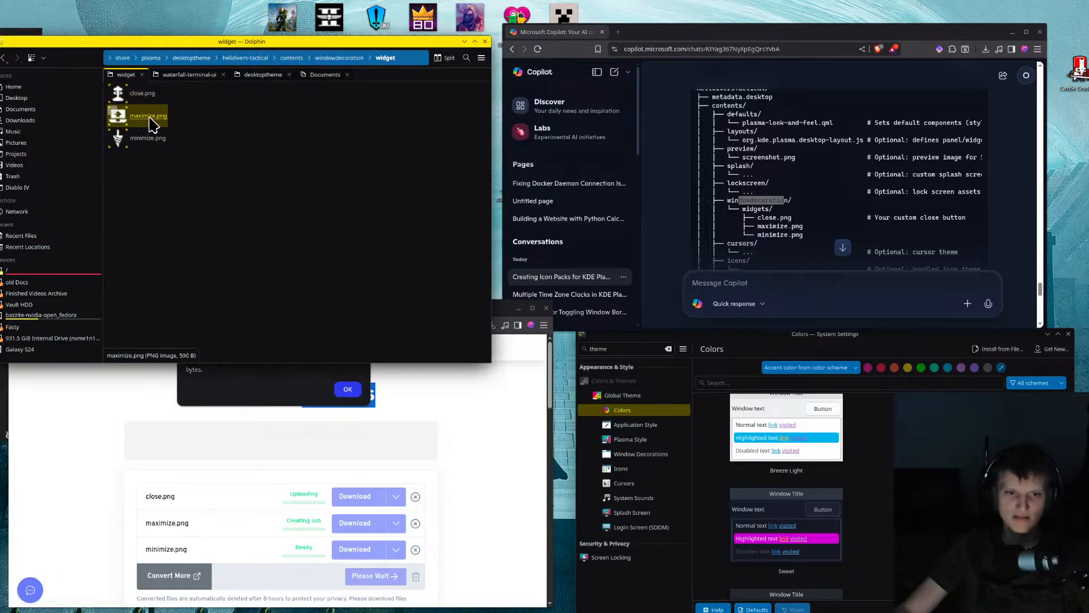
left_click(136, 143)
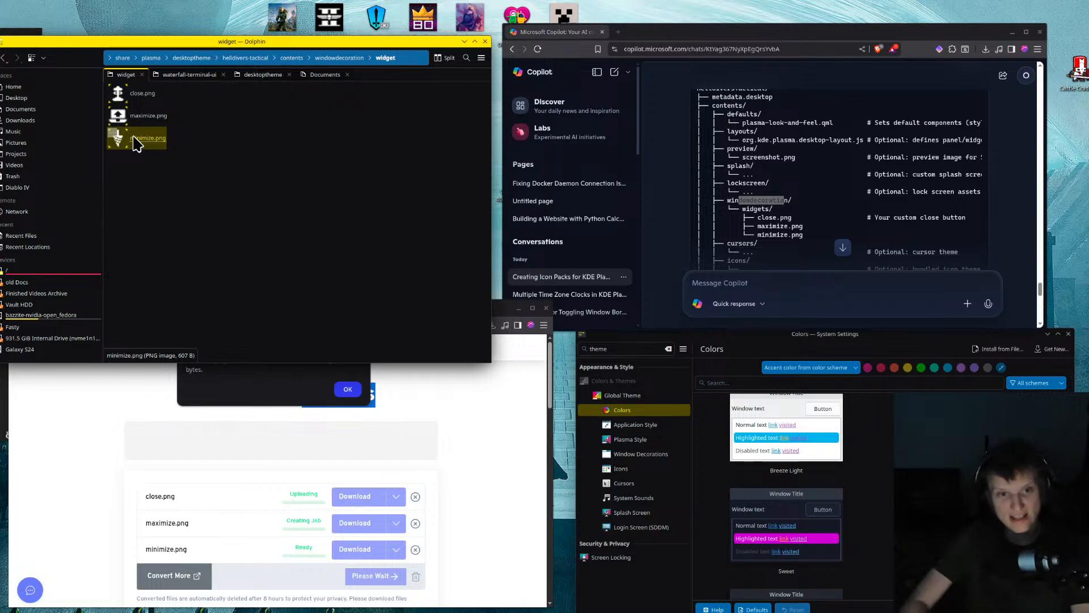
left_click(305, 403)
left_click(347, 390)
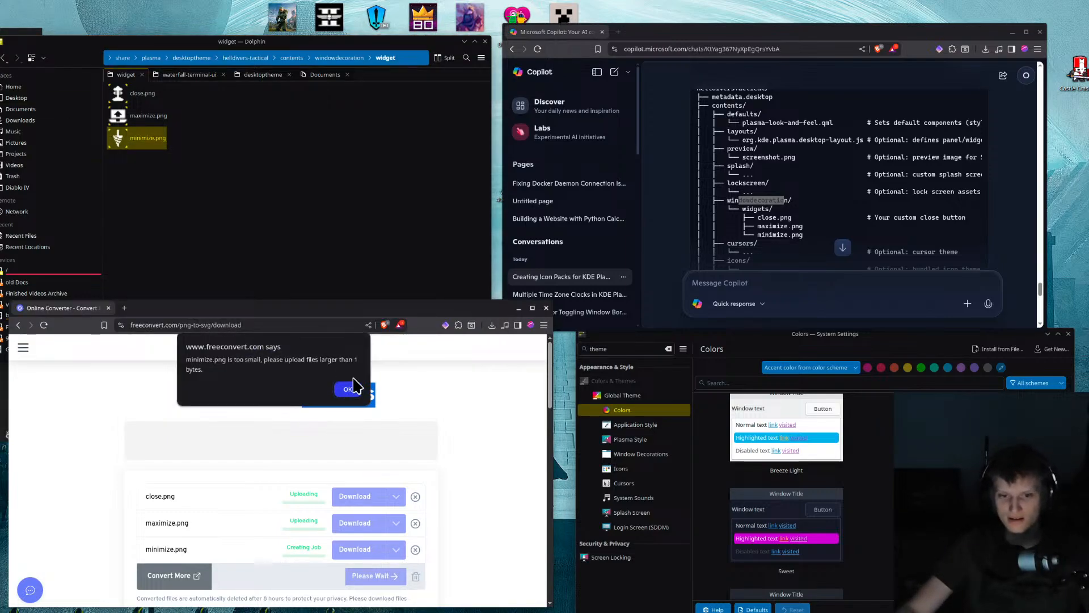
left_click(352, 388)
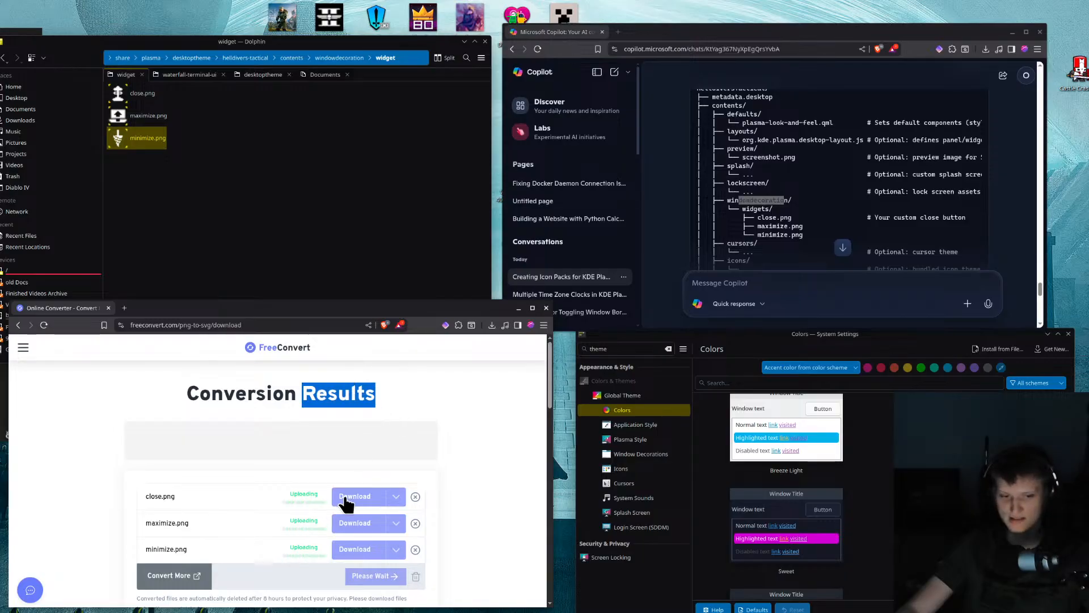
Leave FreeConvert, return to the "png to svg" search results and open the pngtosvg.com converter
left_click(407, 453)
left_click(18, 326)
left_click(17, 326)
scroll(319, 495, "down", 10)
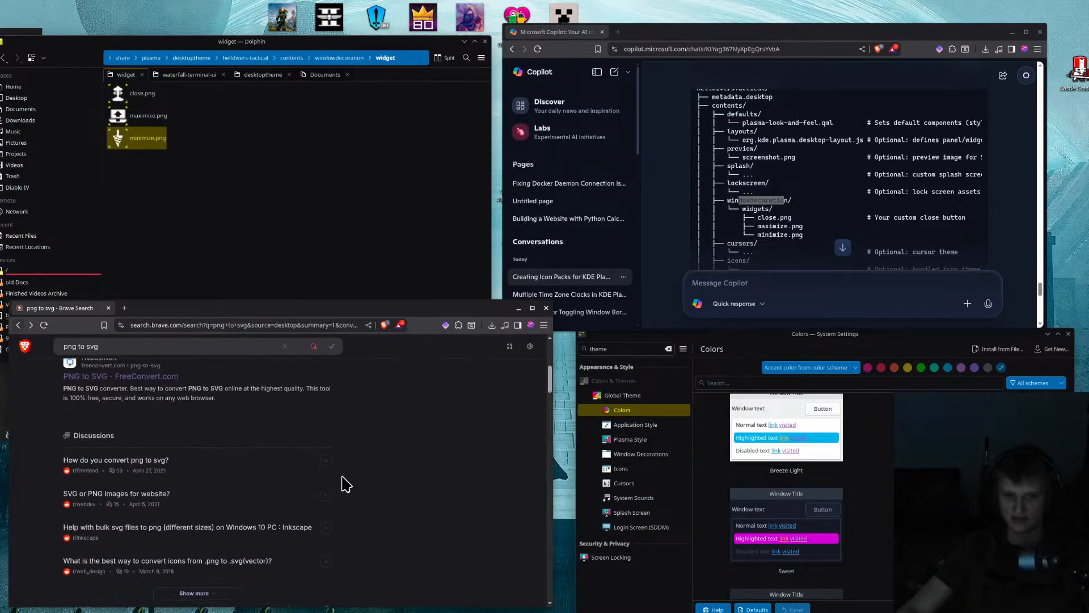
scroll(287, 493, "down", 2)
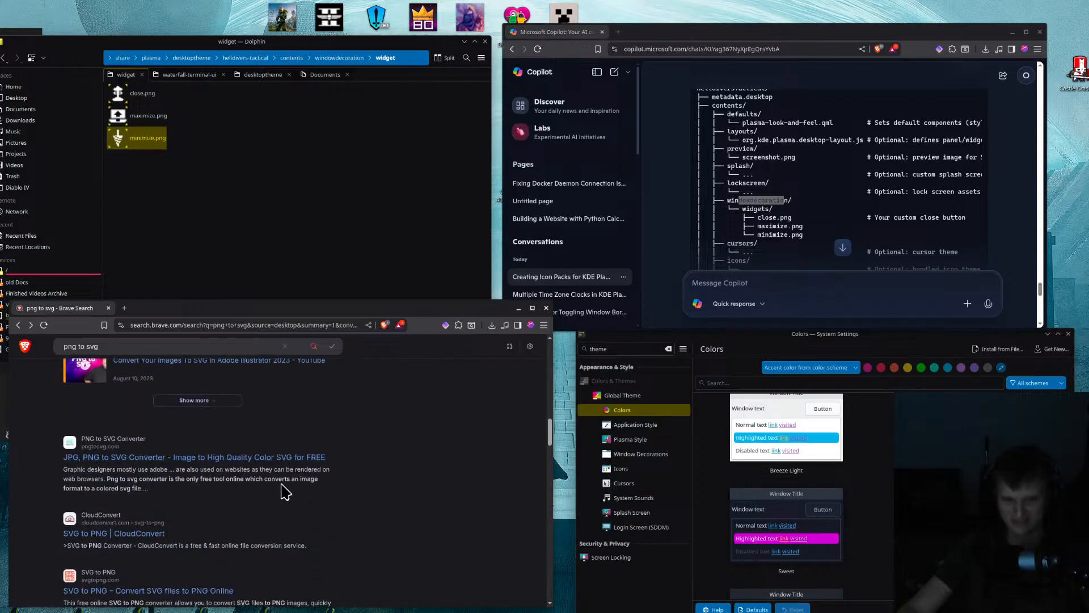
left_click(265, 460)
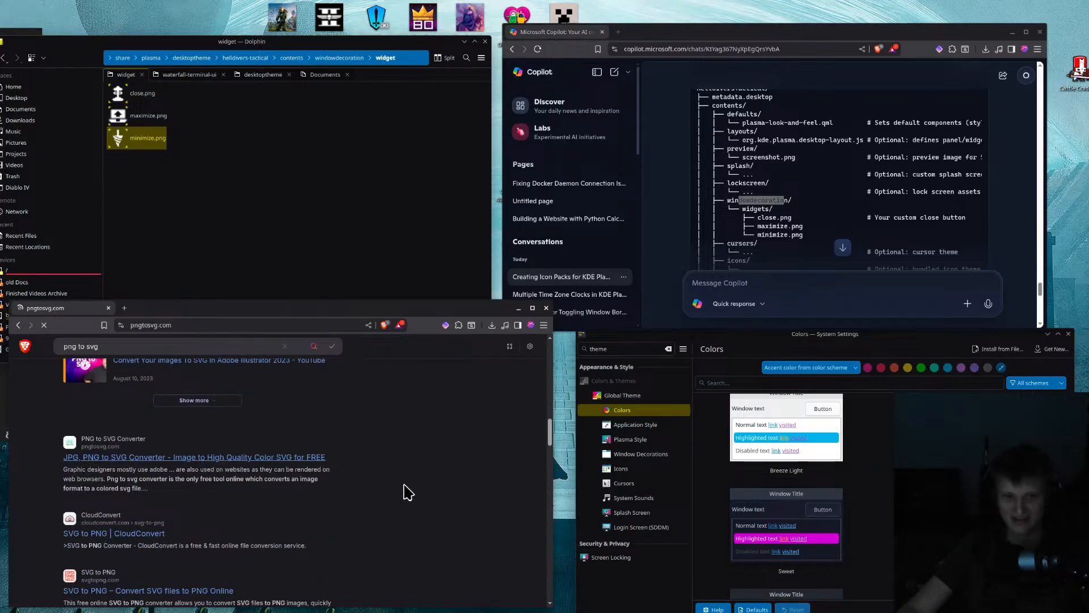
Examine the pngtosvg.com page for its conversion modes, upload options and instructions for turning an image into SVG
left_click(213, 222)
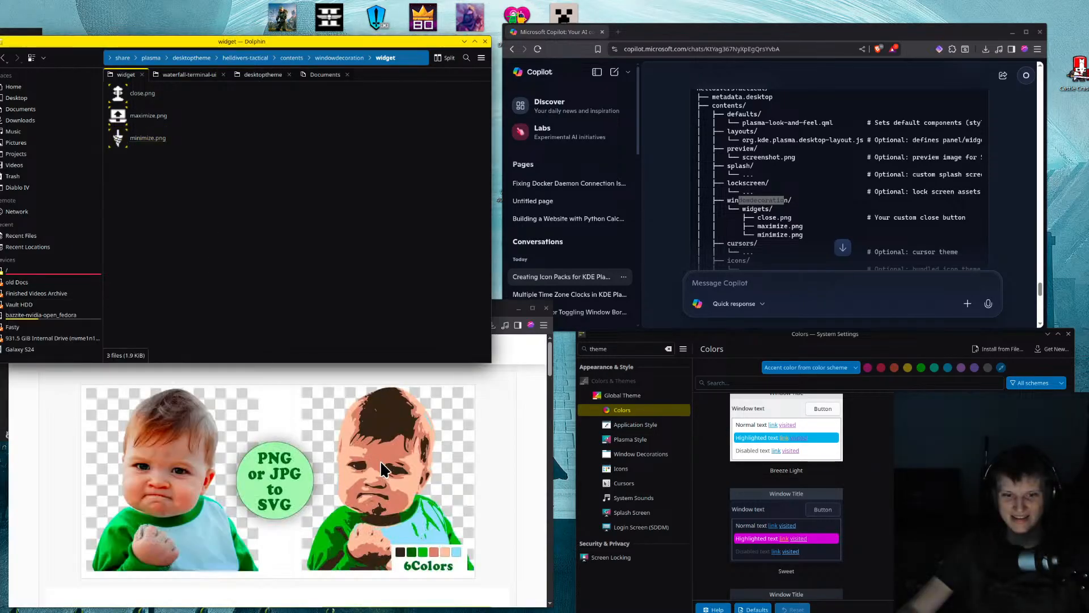
left_click(509, 424)
scroll(443, 416, "down", 5)
scroll(292, 426, "up", 1)
scroll(289, 432, "down", 4)
scroll(120, 402, "up", 1)
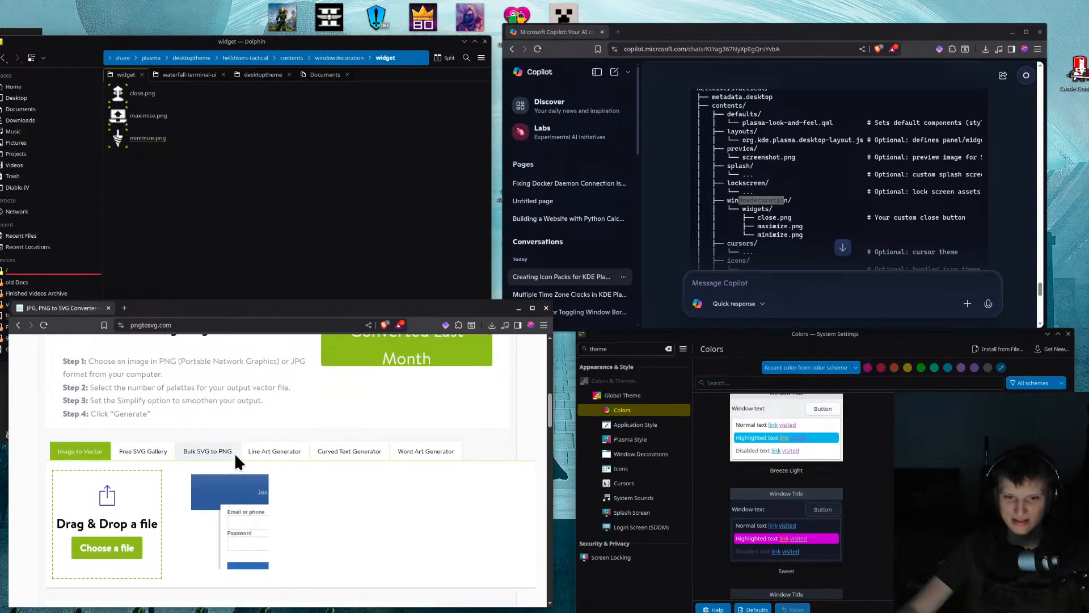
scroll(357, 448, "up", 3)
scroll(356, 438, "down", 8)
scroll(346, 465, "down", 4)
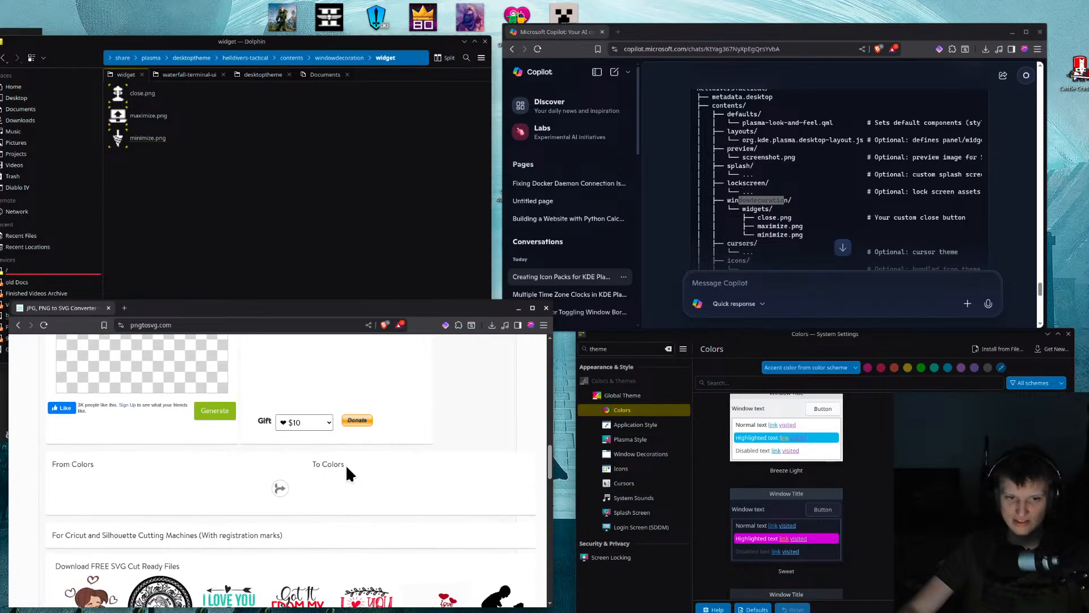
scroll(346, 464, "down", 10)
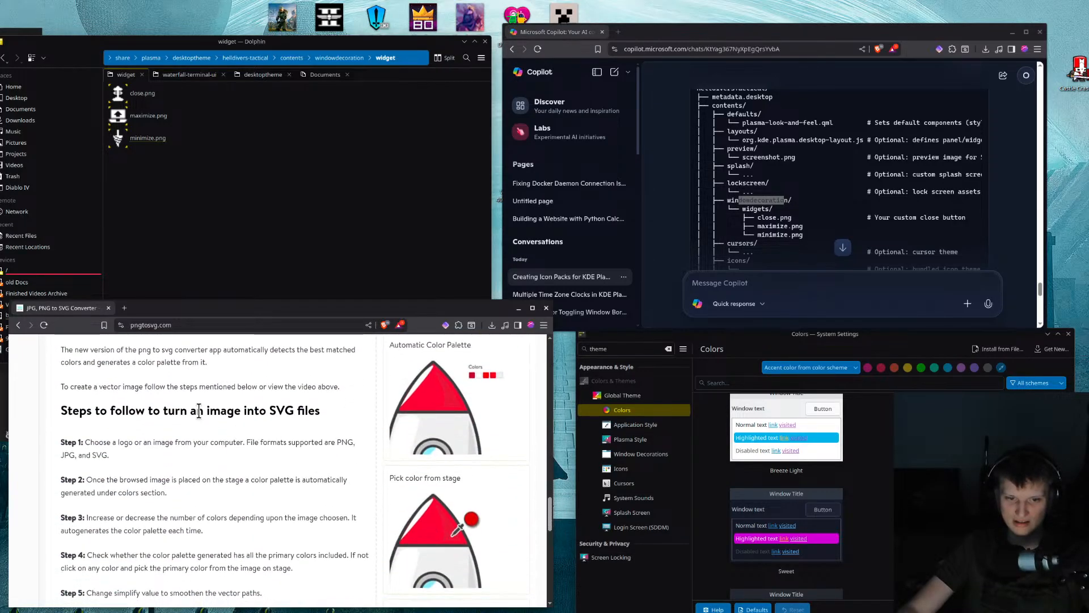
Try to convert close.png, maximize.png and minimize.png to SVG with the Convertio PNG to SVG converter from the search results
left_click(18, 324)
scroll(219, 363, "down", 3)
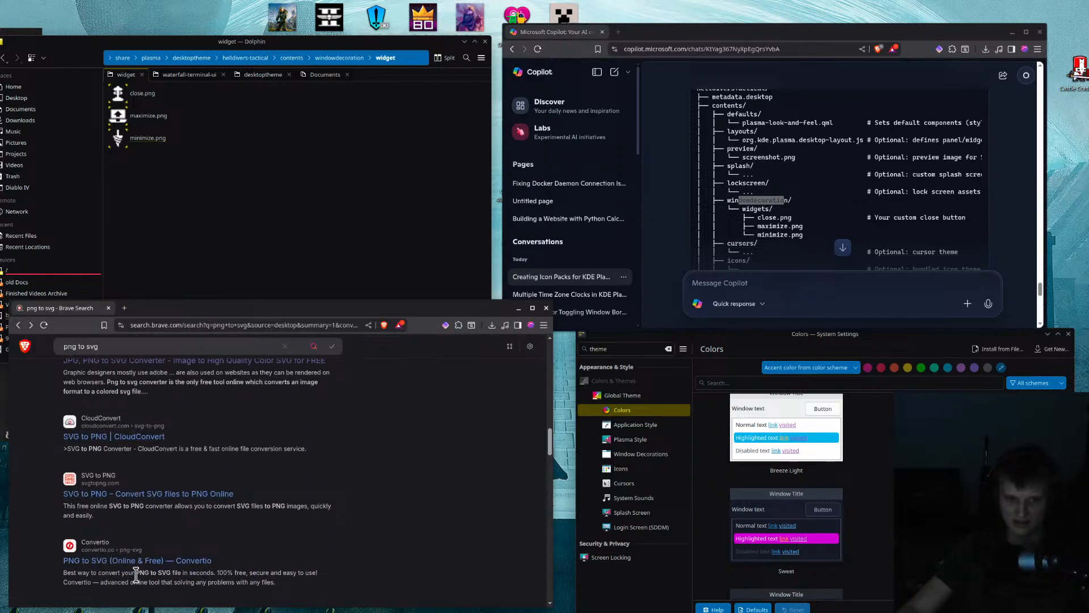
left_click(133, 563)
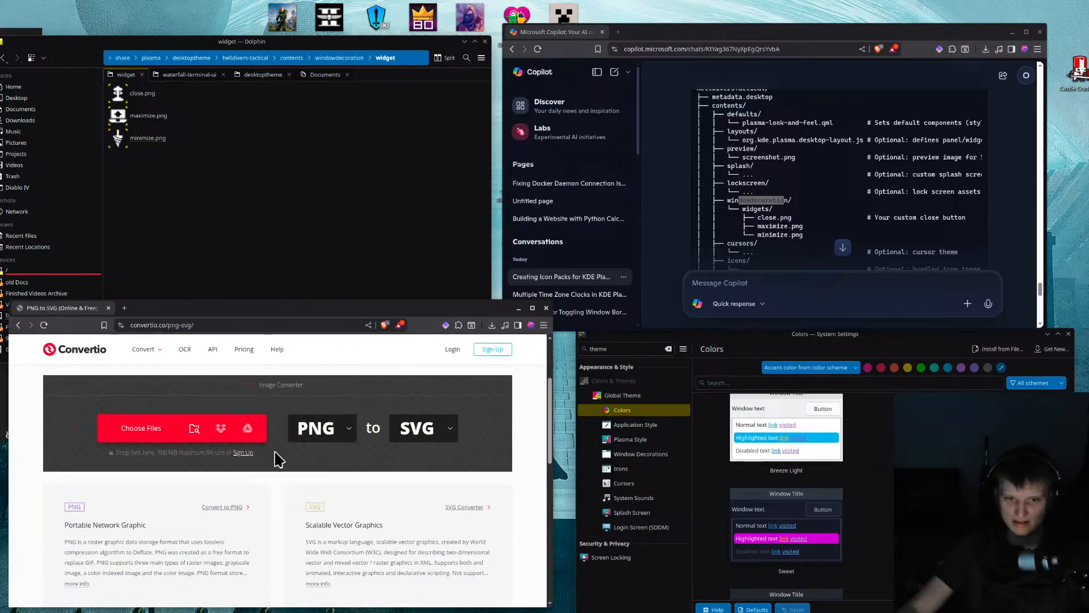
left_click_drag(160, 219, 220, 445)
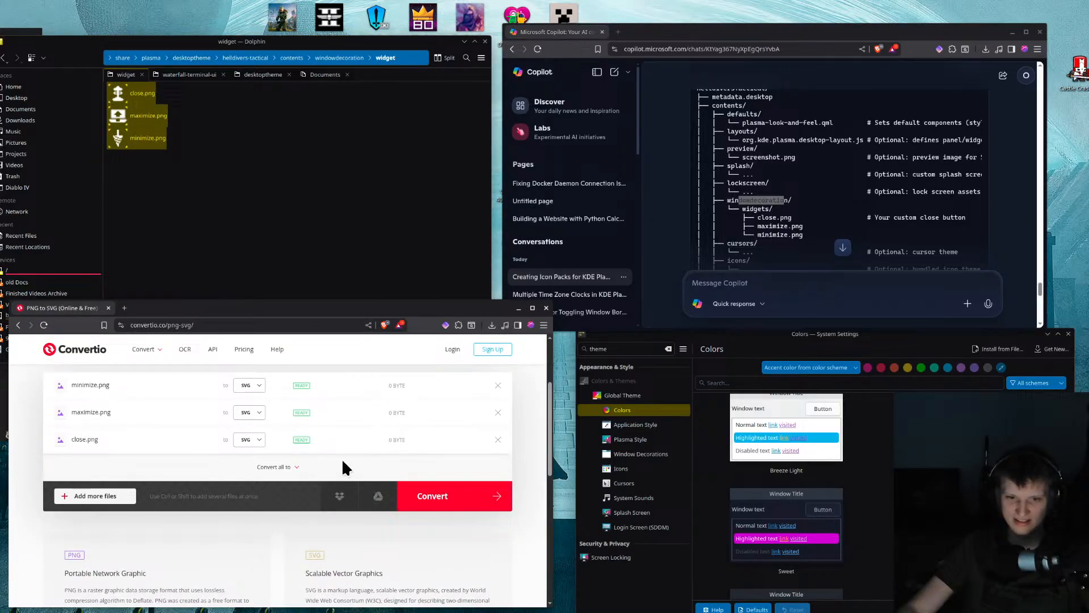
left_click(434, 499)
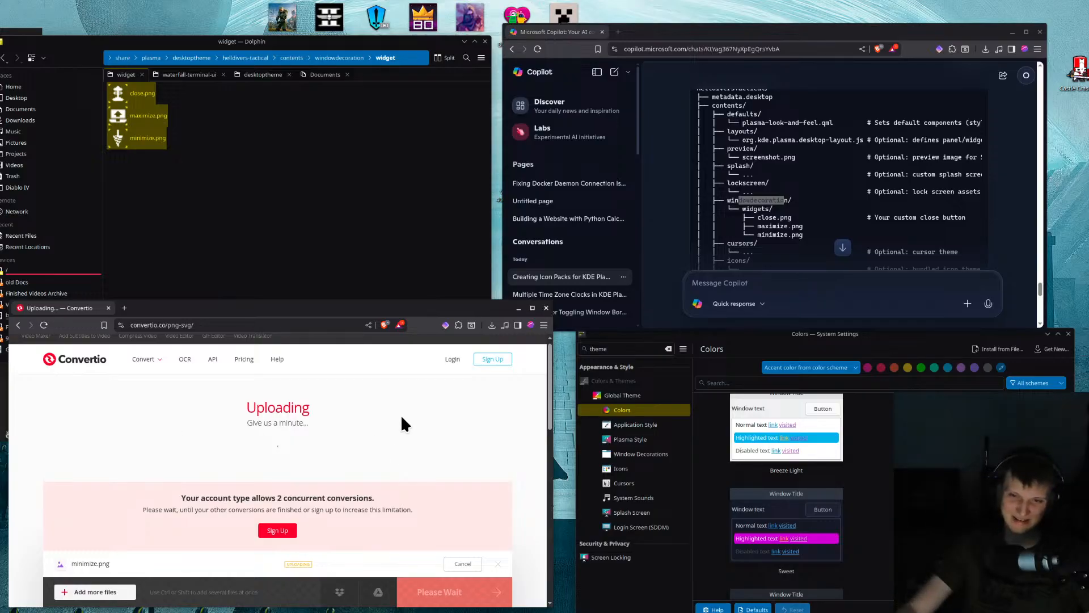
Review the layouts, preview and splash entries and their comments in Copilot's global theme directory structure
left_click_drag(739, 185, 800, 159)
left_click(742, 147)
left_click(803, 159)
left_click_drag(732, 149, 827, 151)
left_click(796, 164)
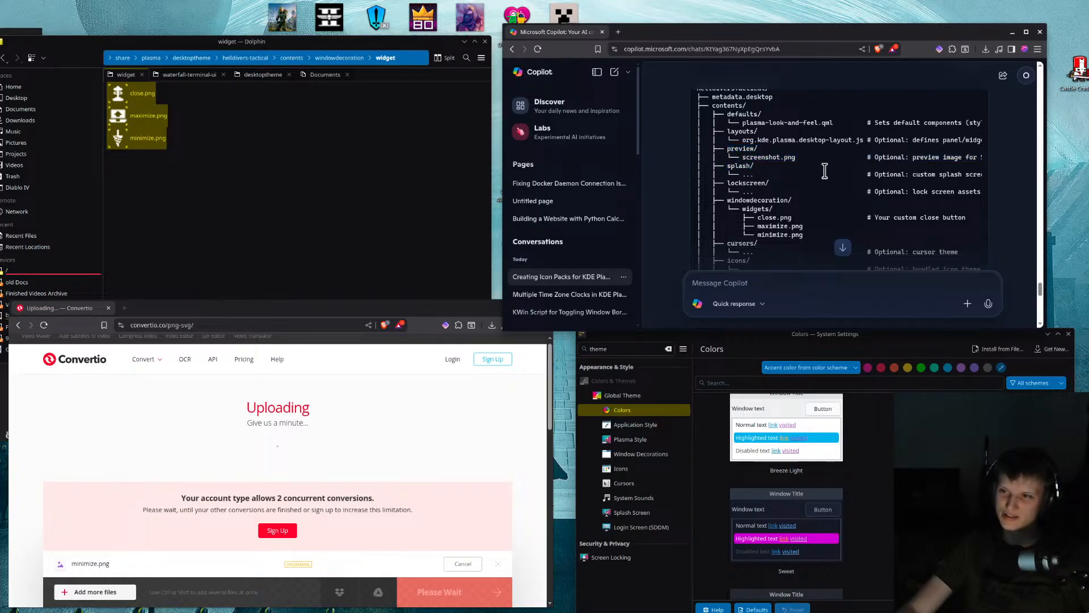
scroll(843, 173, "right", 3)
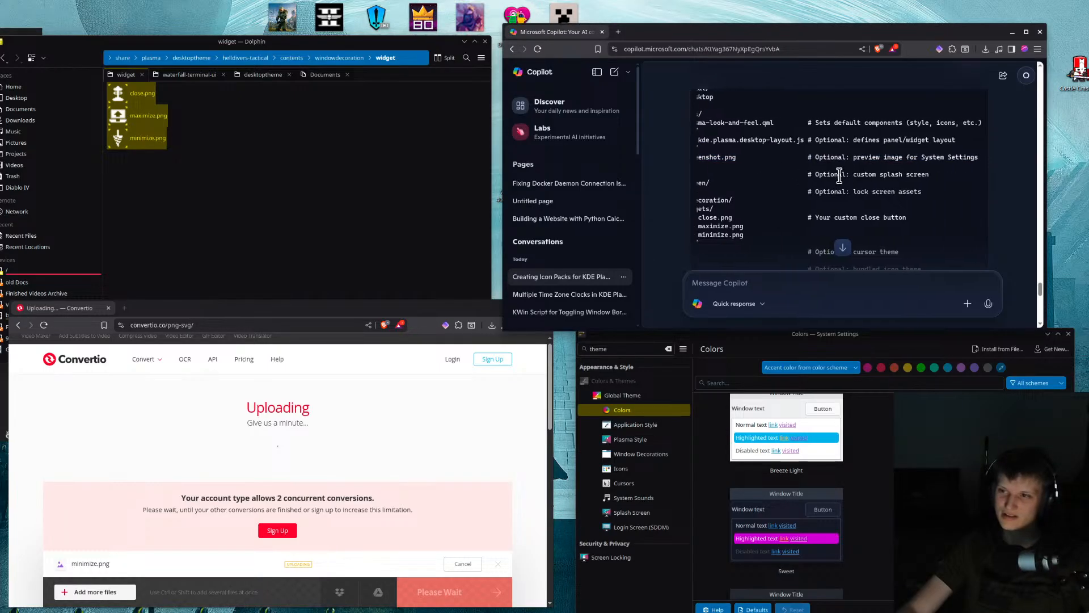
scroll(763, 178, "left", 3)
scroll(757, 181, "up", 1)
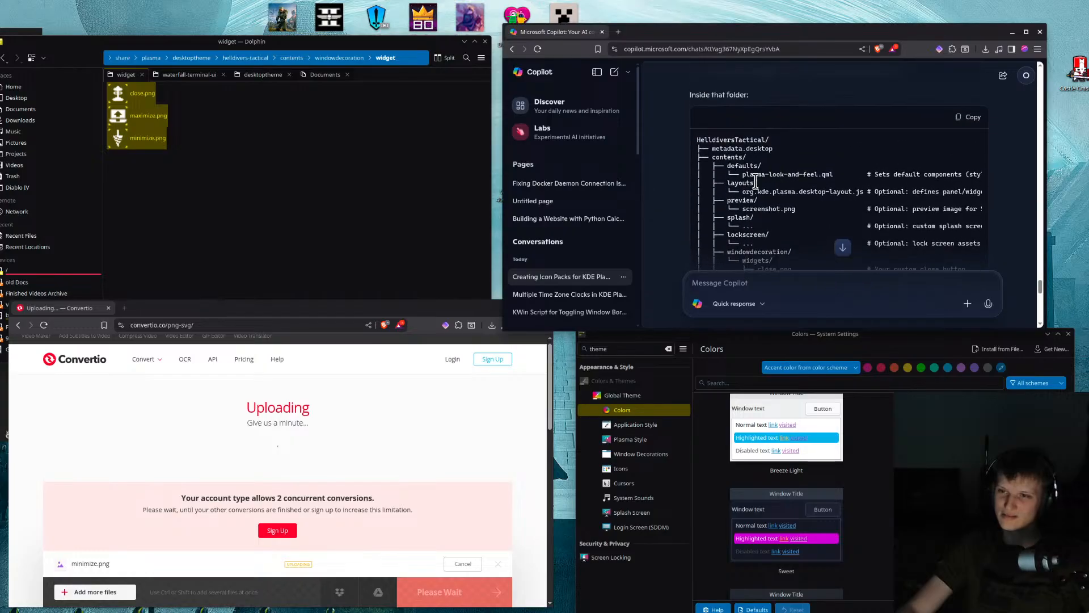
left_click(763, 190)
Go up to the theme's contents folder and rename preview.png as screenshot.png
left_click(250, 156)
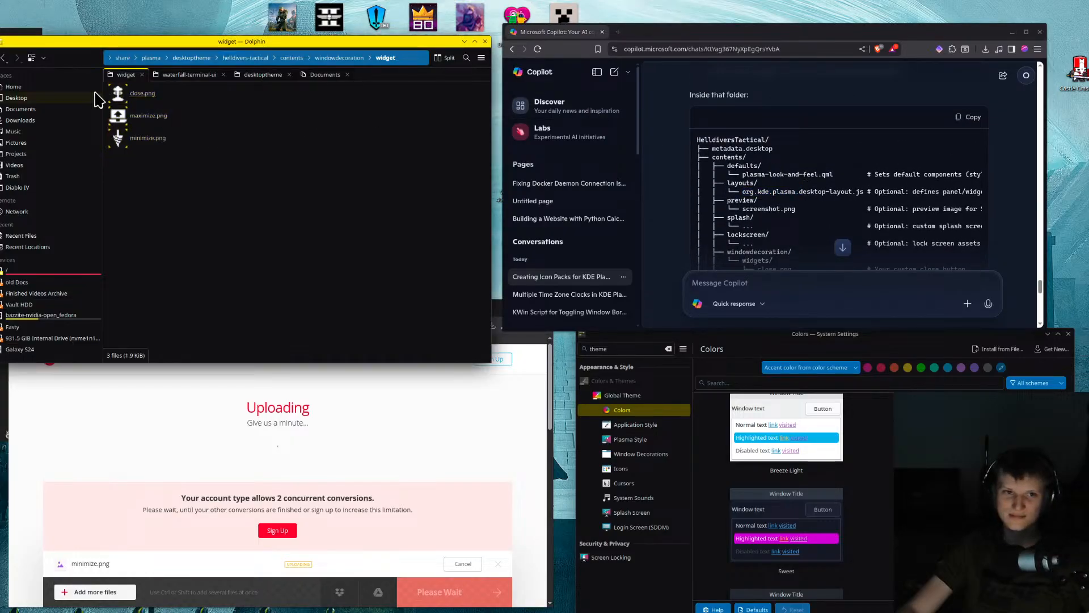
left_click(339, 57)
left_click(317, 57)
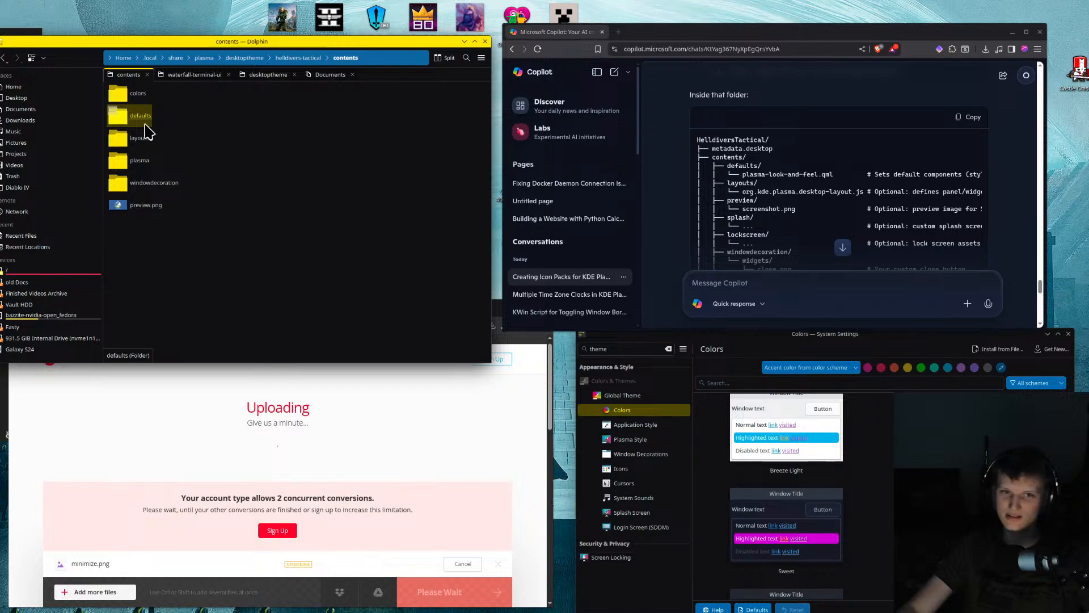
right_click(149, 210)
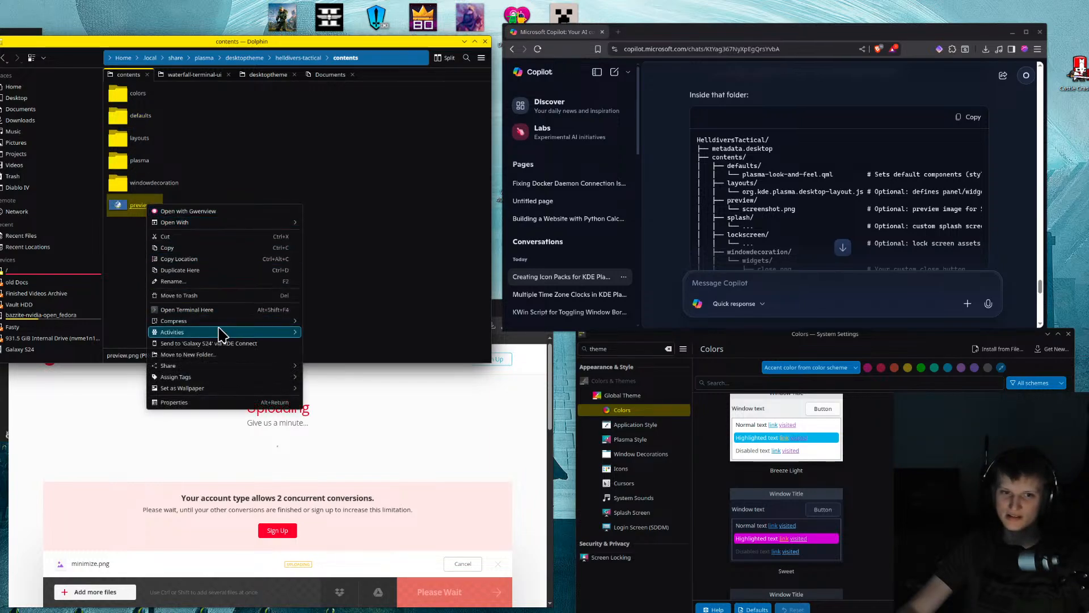
left_click(180, 281)
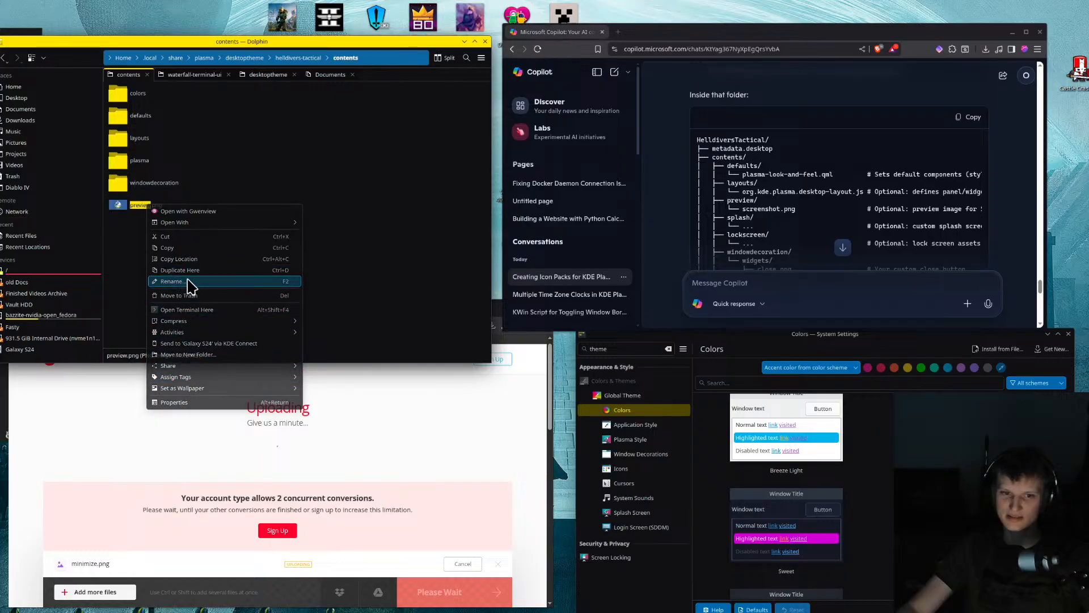
type("screenshot.png")
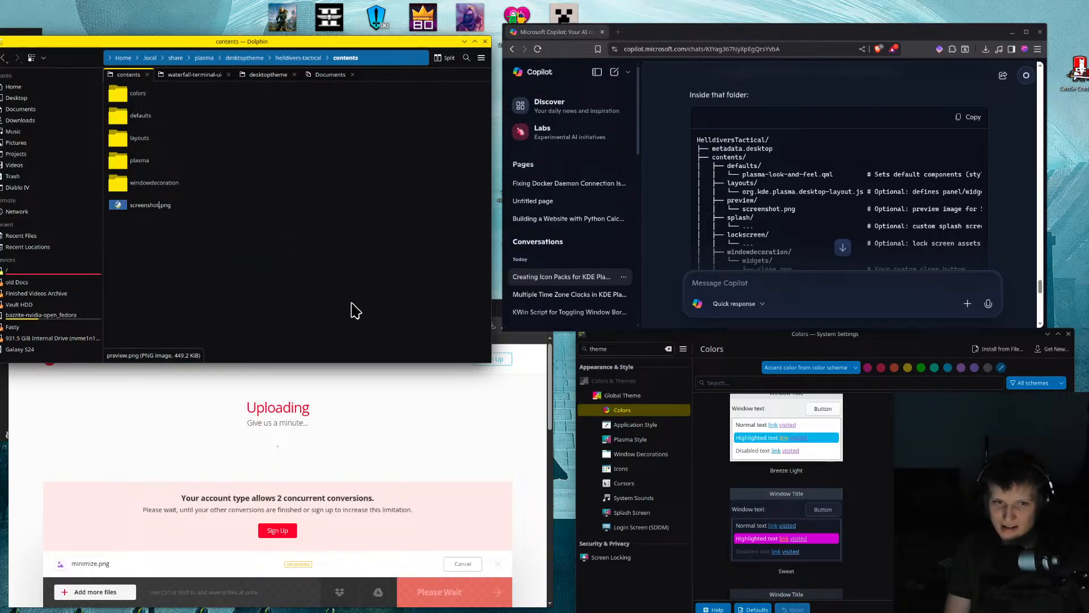
key("Return")
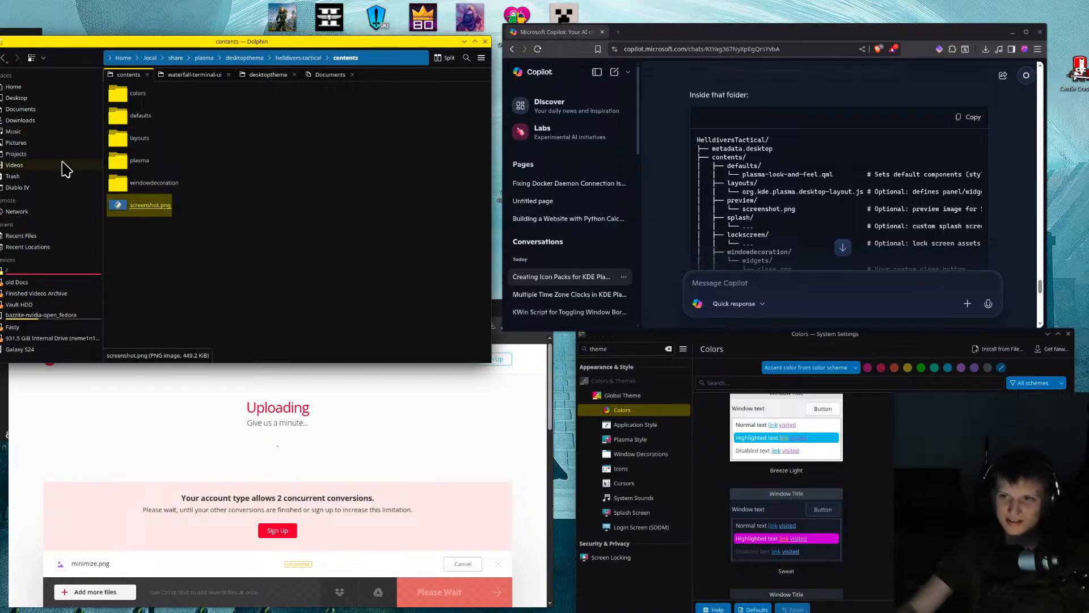
Create a folder named preview inside contents and move screenshot.png into it
right_click(126, 251)
mouse_move(153, 269)
left_click(319, 257)
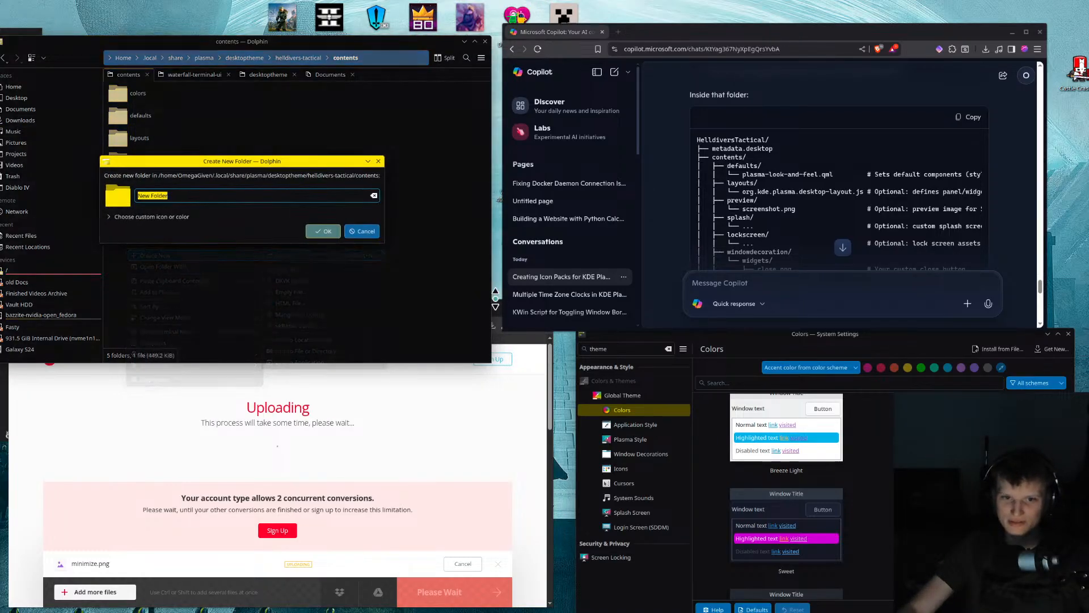
type("previe")
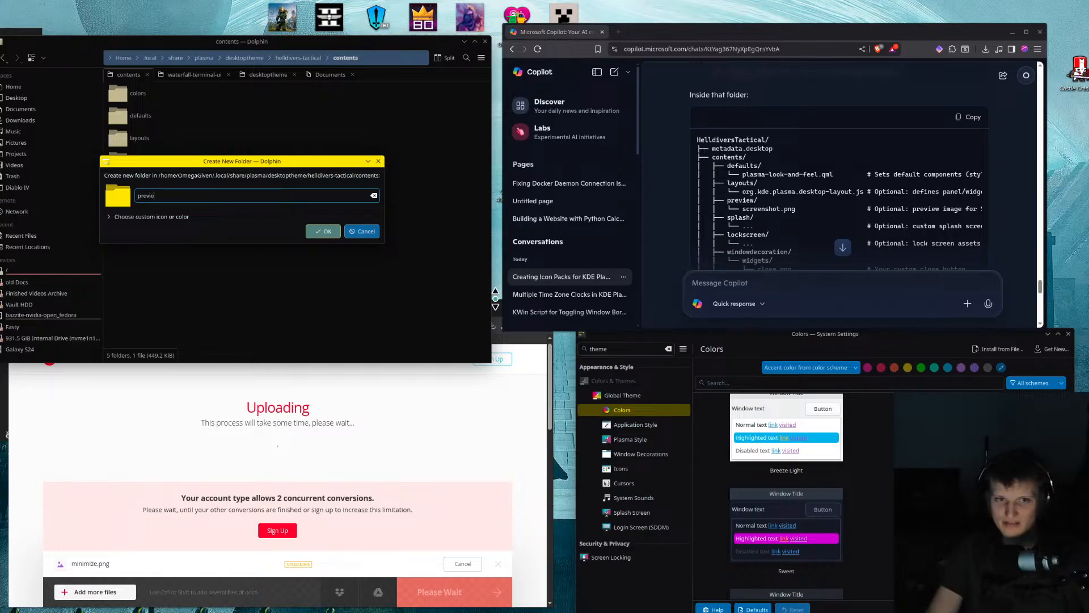
type("w")
key("Return")
left_click_drag(134, 223, 127, 191)
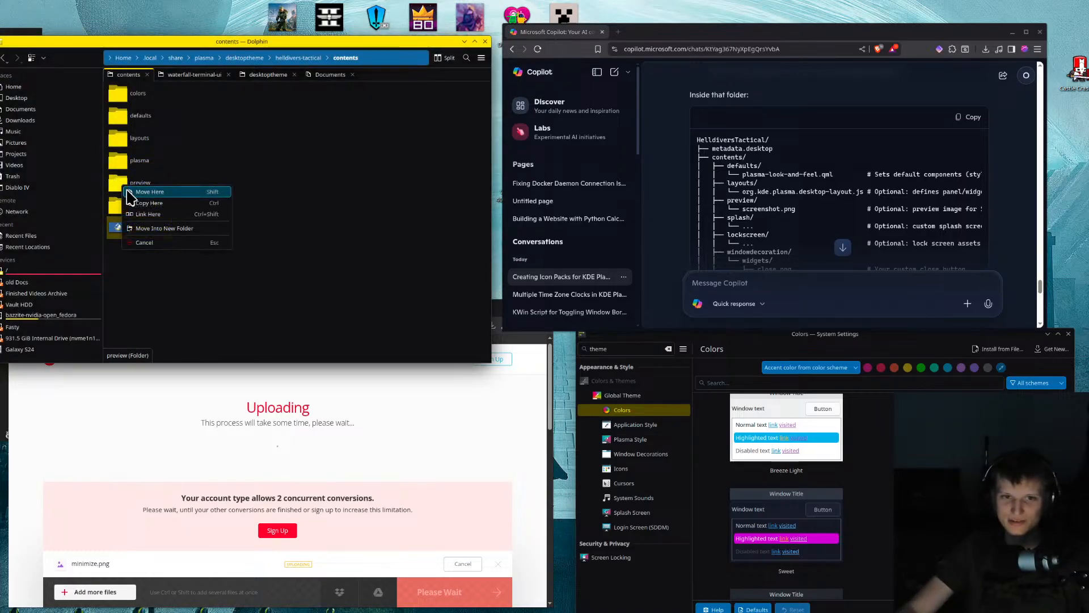
left_click(227, 193)
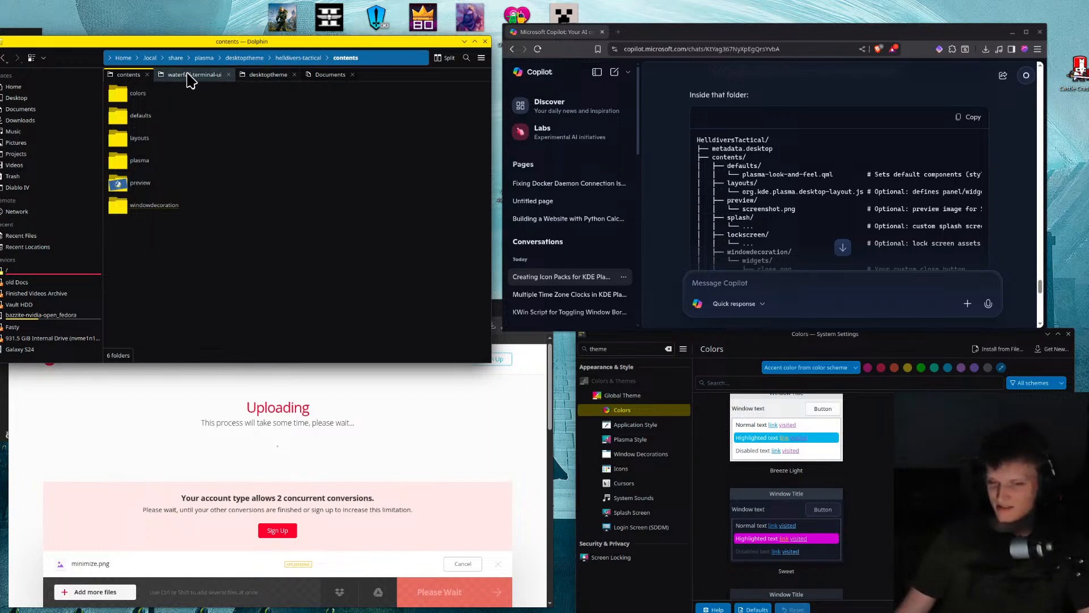
Read Copilot's metadata.desktop example and Apply & Test section, and recheck the end of the directory structure
scroll(805, 197, "down", 3)
scroll(806, 197, "down", 5)
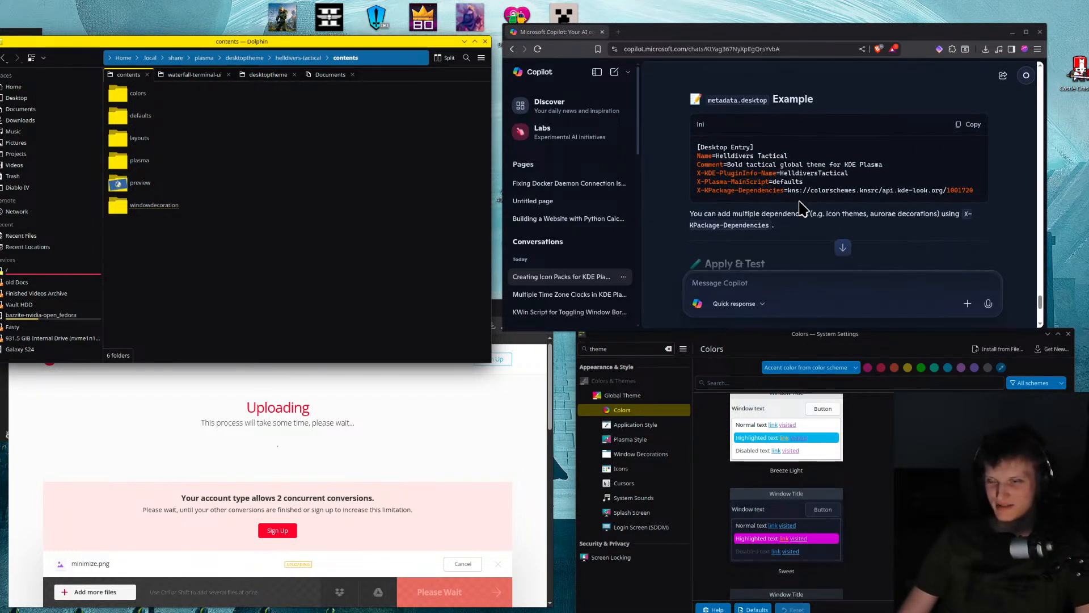
scroll(804, 209, "down", 3)
scroll(804, 208, "down", 4)
scroll(804, 209, "up", 6)
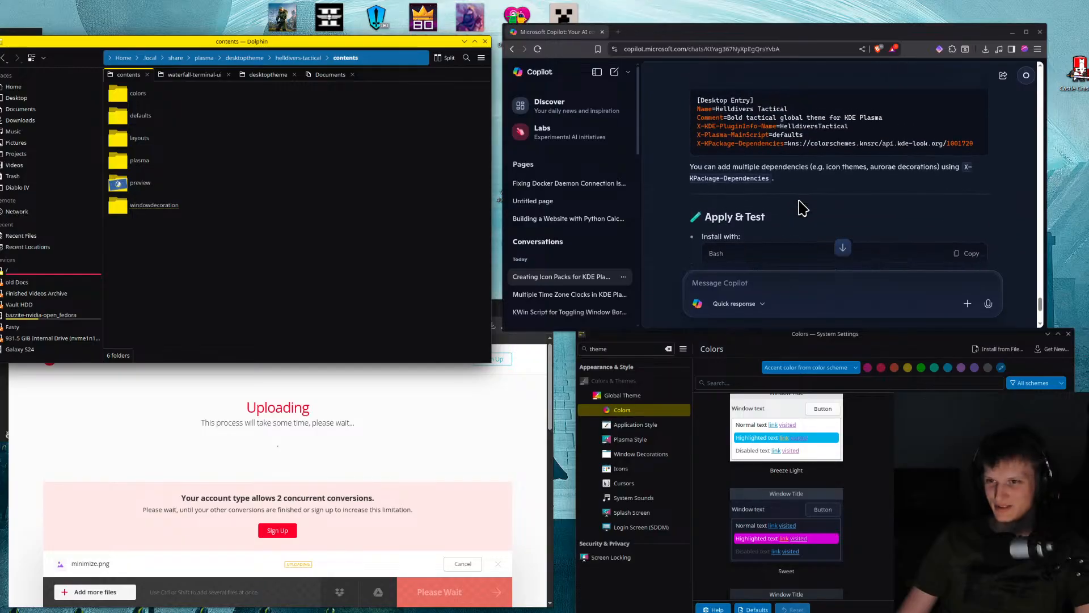
scroll(804, 209, "down", 2)
scroll(802, 207, "up", 8)
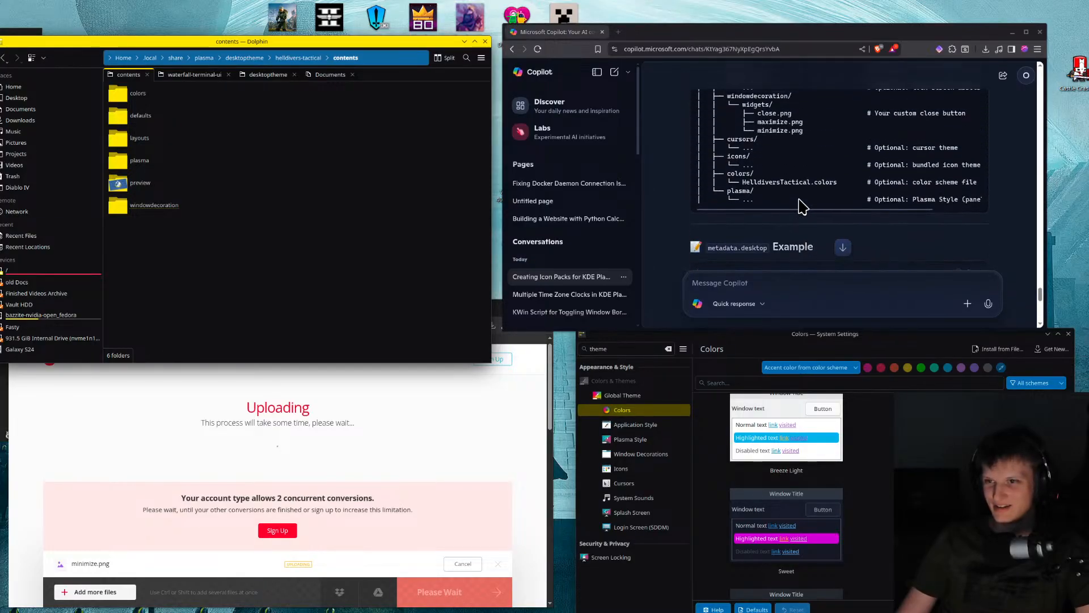
Abandon the Convertio upload by closing its browser window, and return to the contents folder
left_click(480, 407)
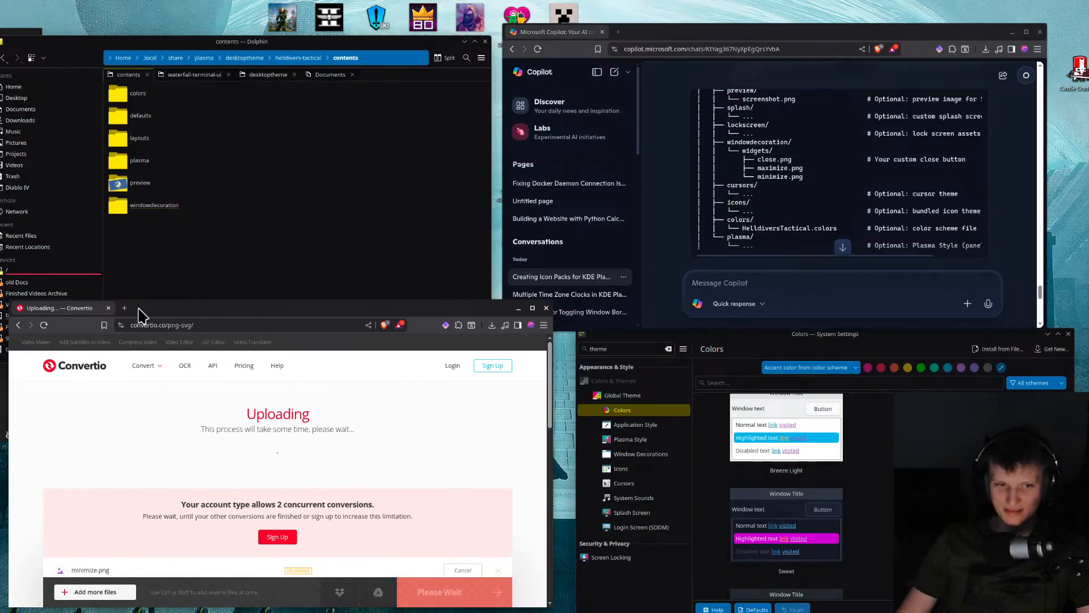
left_click(108, 308)
left_click(341, 378)
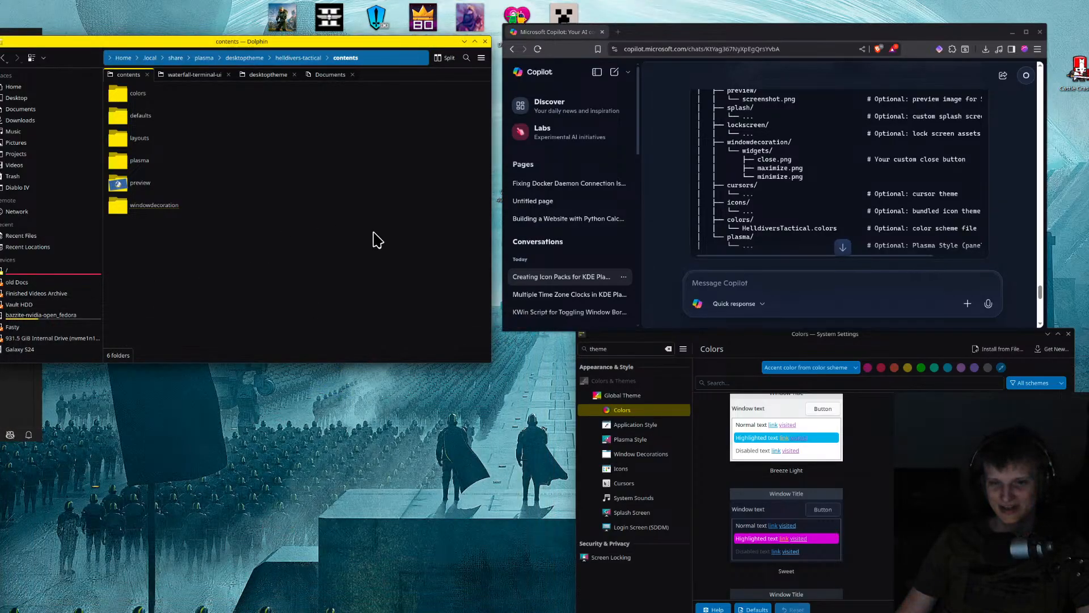
Check the preview and plasma folders inside contents, and delete the plasma folder
scroll(757, 194, "up", 5)
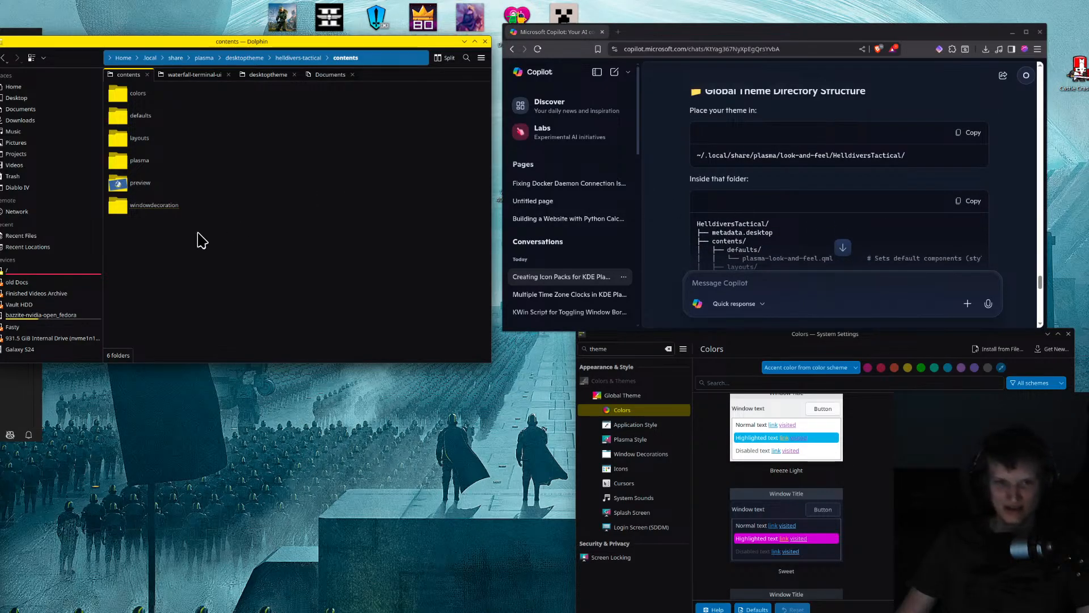
double_click(135, 186)
left_click(5, 57)
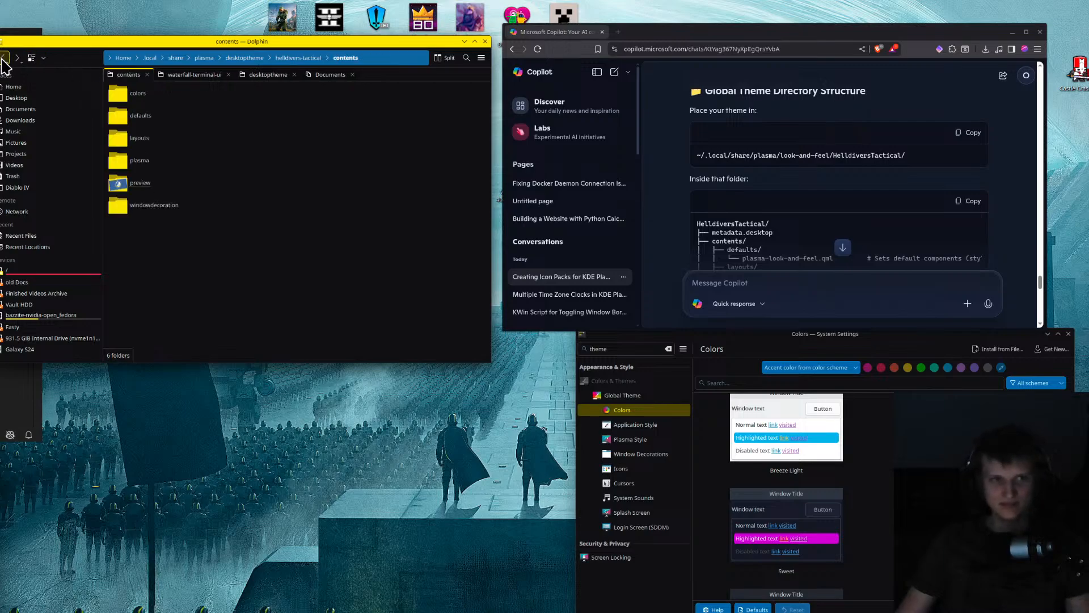
double_click(135, 159)
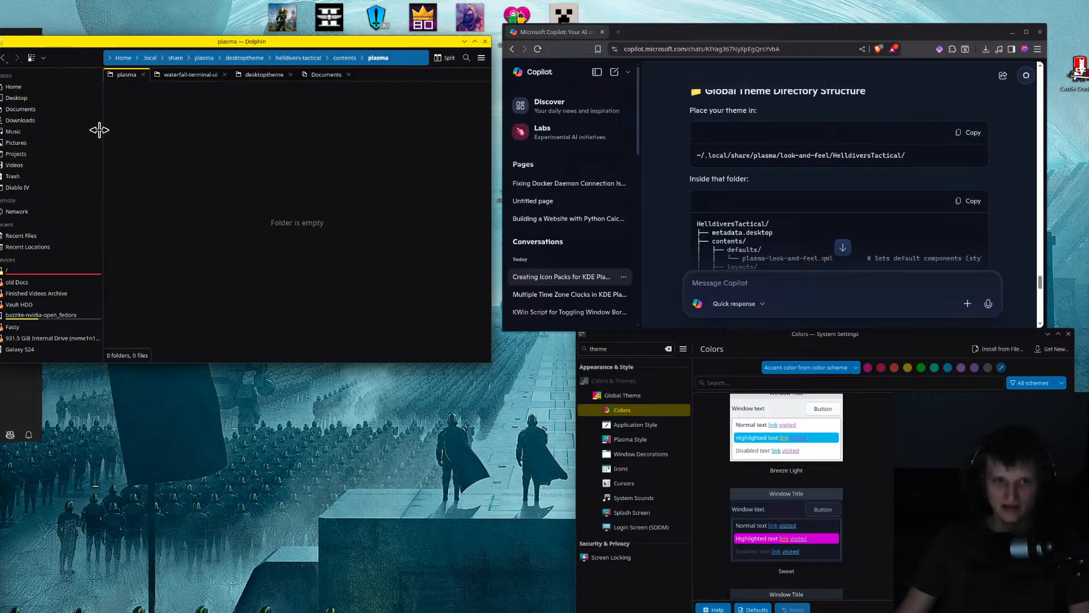
left_click(5, 57)
left_click(136, 163)
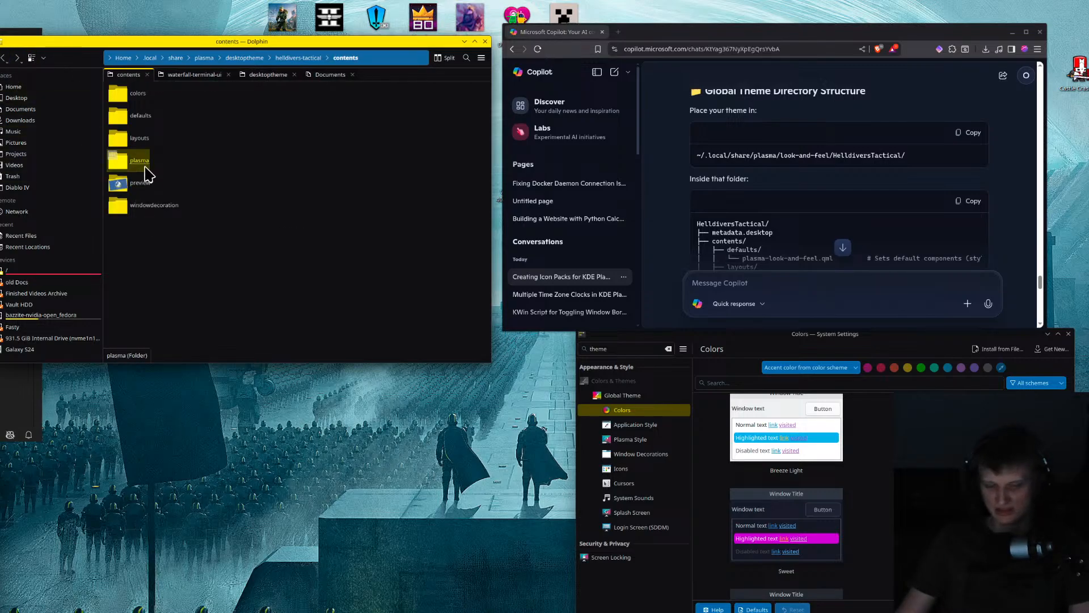
key("Delete")
Look inside the layouts and defaults folders of the theme's contents folder
double_click(134, 136)
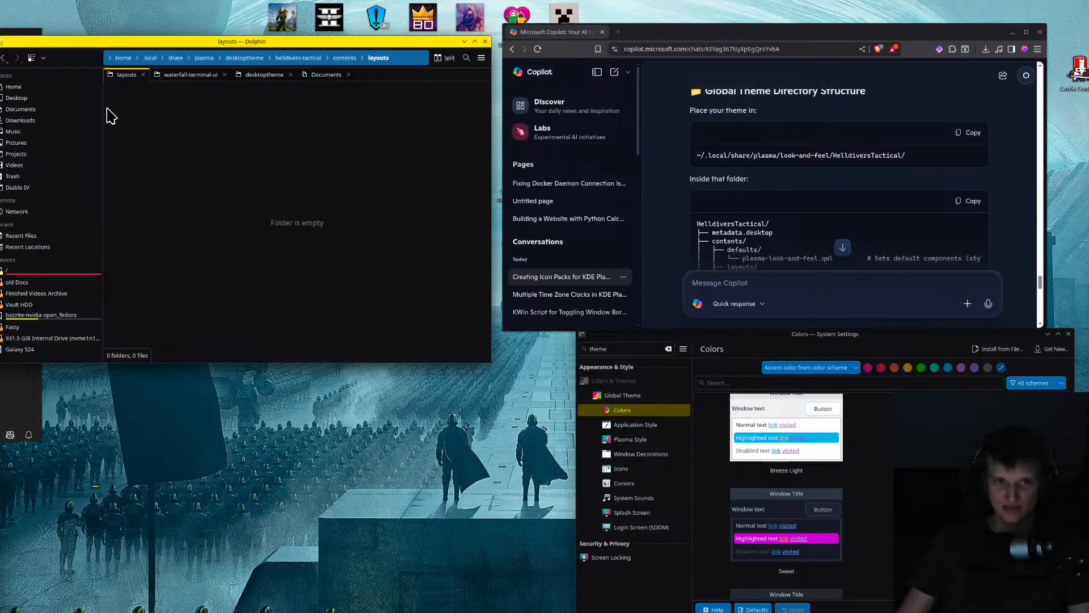
left_click(3, 58)
double_click(137, 120)
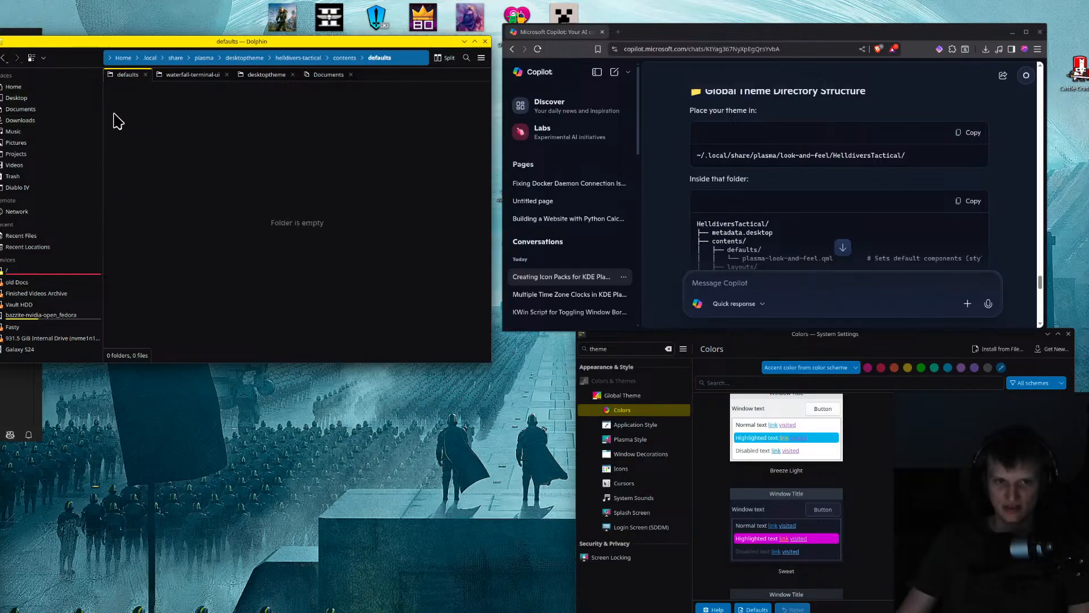
Delete the empty defaults folder from contents, and check the plasma-look-and-feel.qml entry in Copilot's directory structure
left_click(5, 58)
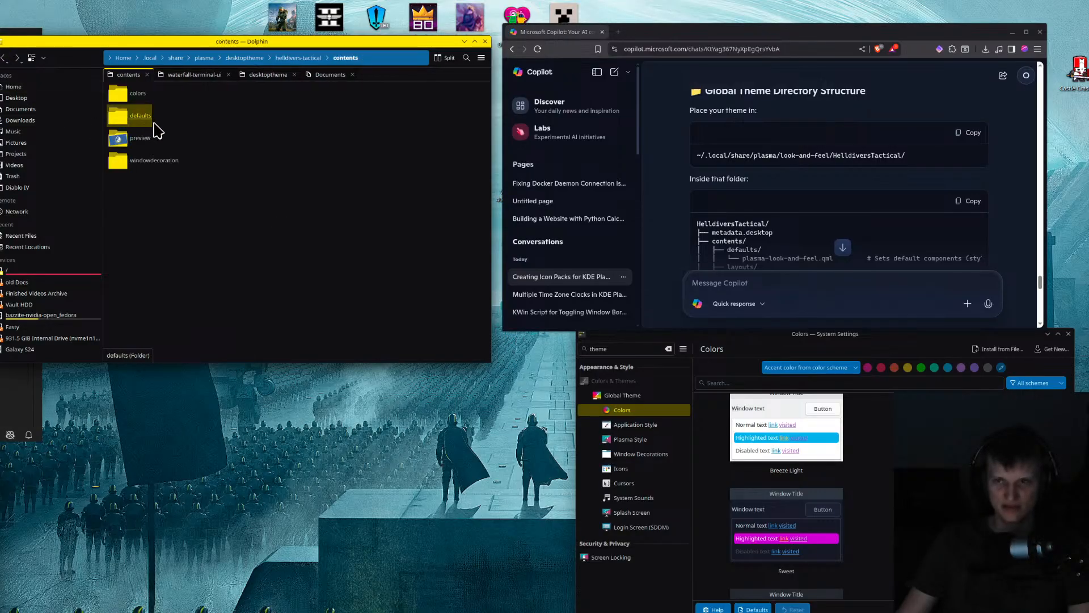
key("Delete")
scroll(825, 189, "down", 3)
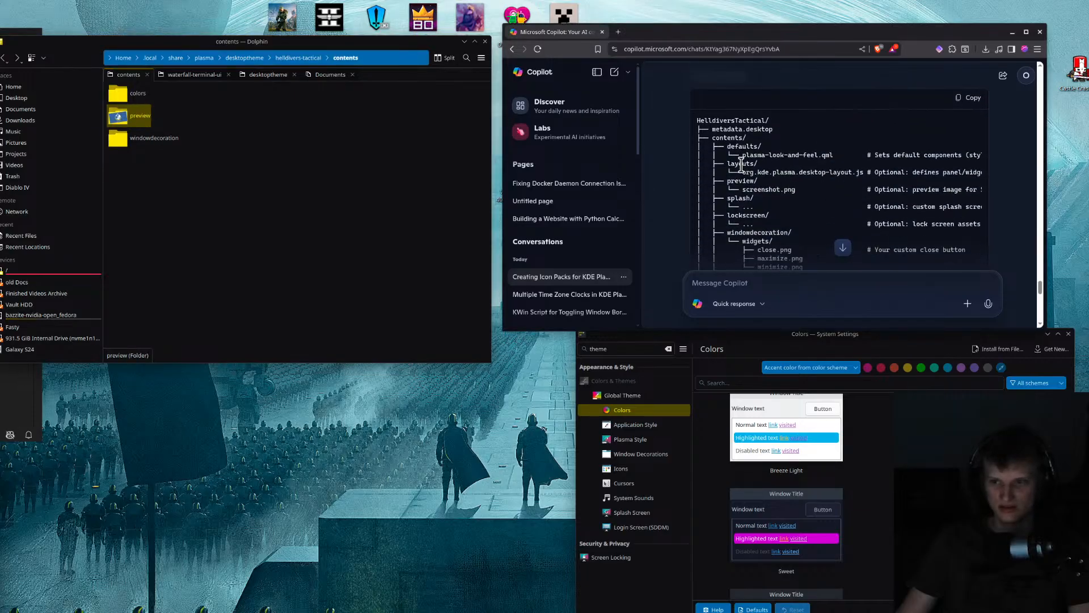
left_click_drag(743, 159, 797, 157)
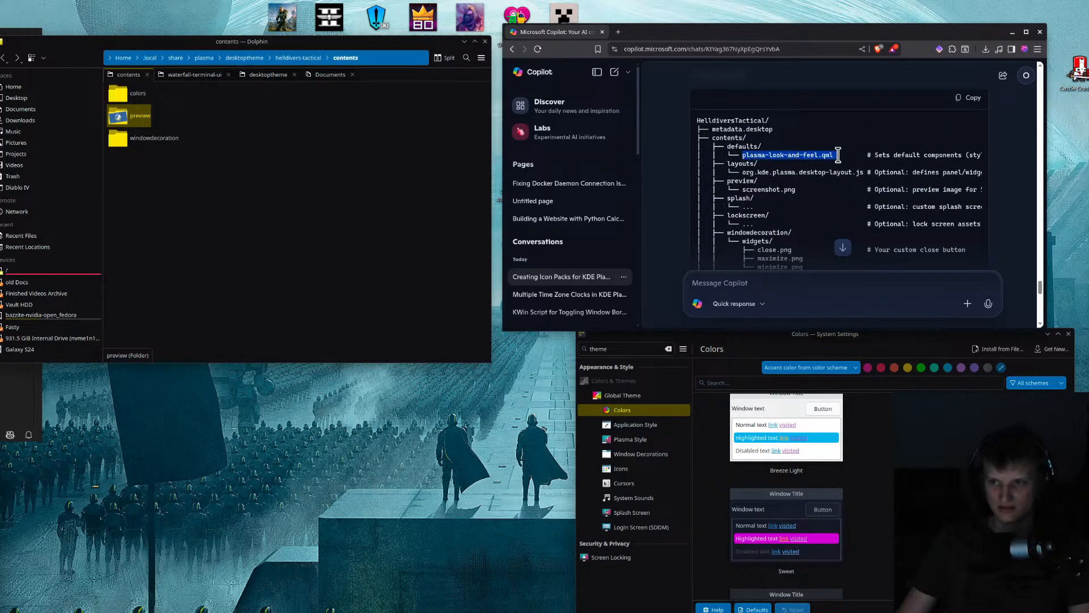
scroll(905, 156, "right", 2)
left_click_drag(858, 161, 657, 169)
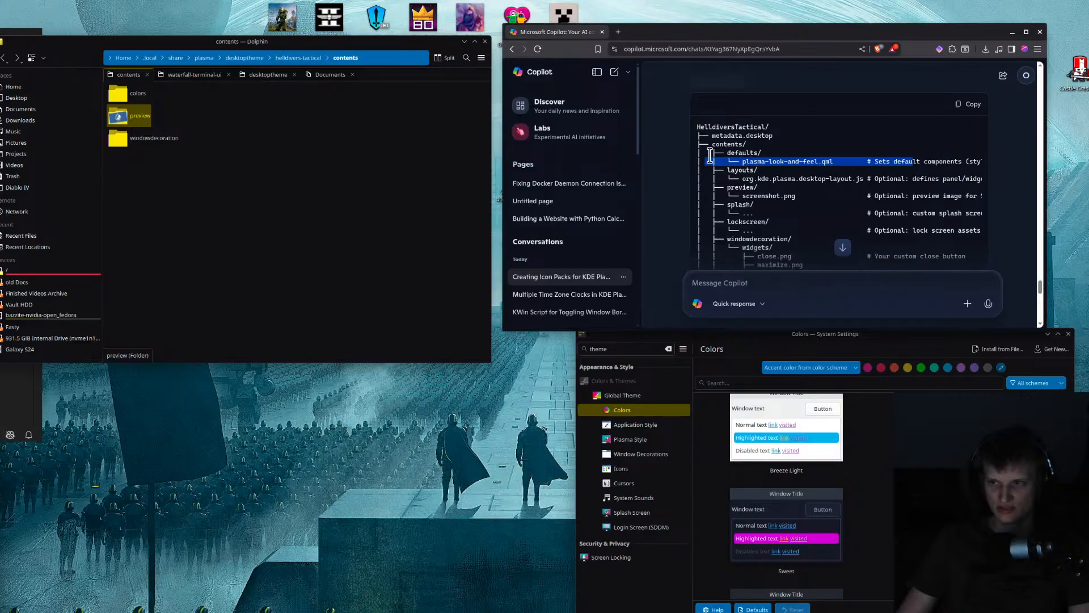
left_click(709, 155)
Look inside the colors folder and the windowdecoration folder with its widget subfolder in the theme's contents
double_click(122, 94)
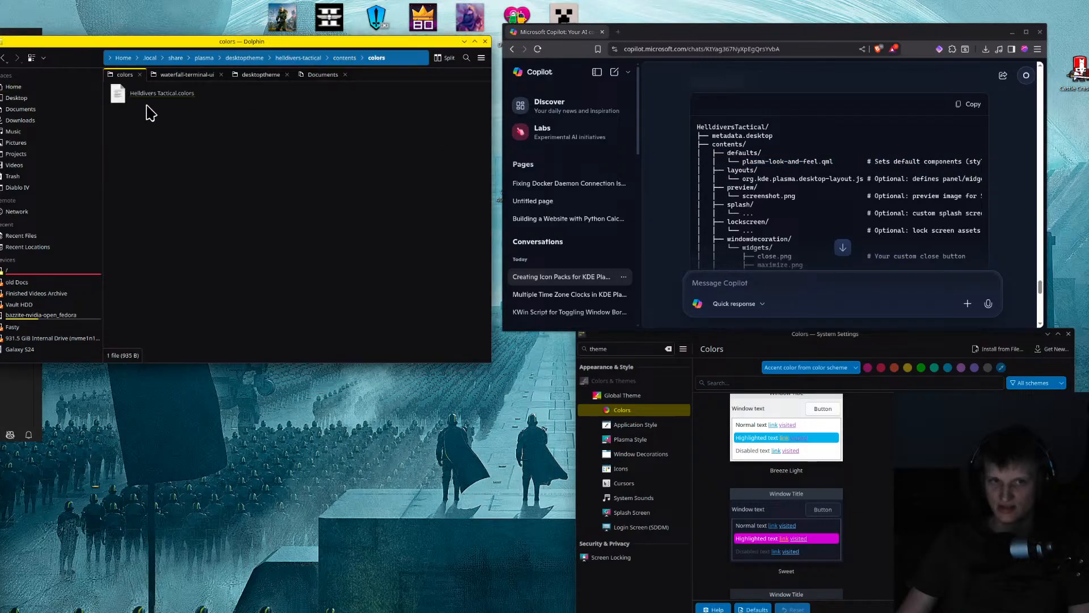
left_click(4, 57)
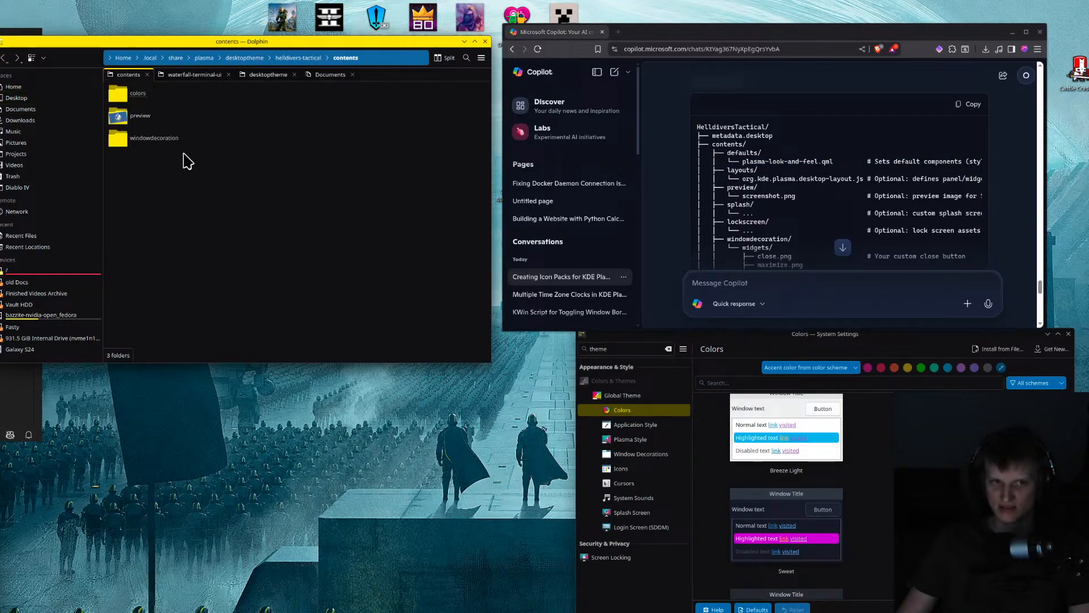
double_click(166, 142)
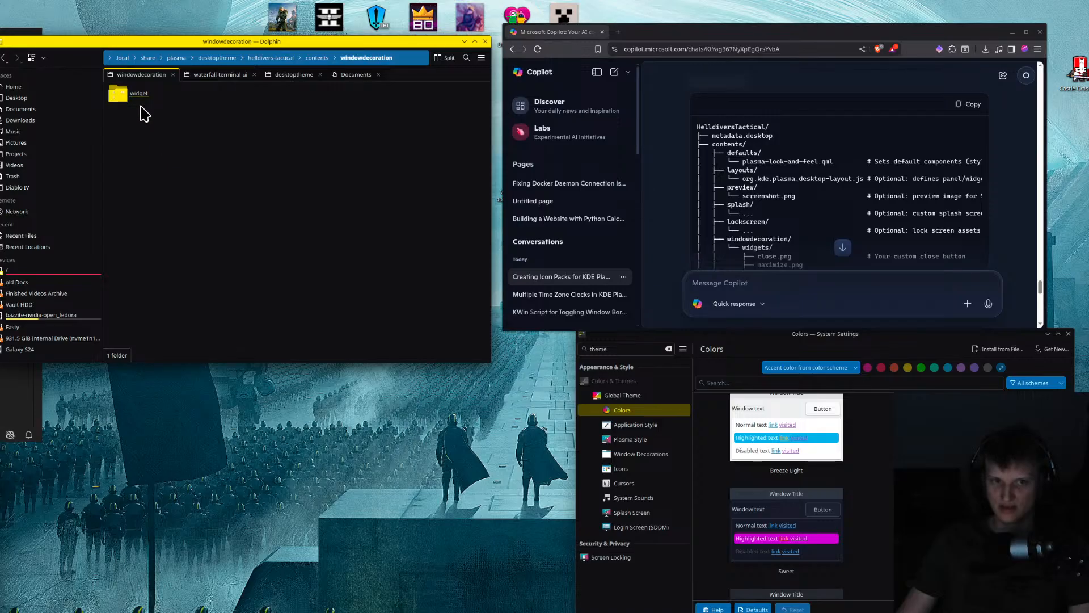
double_click(120, 96)
left_click(4, 58)
left_click(4, 58)
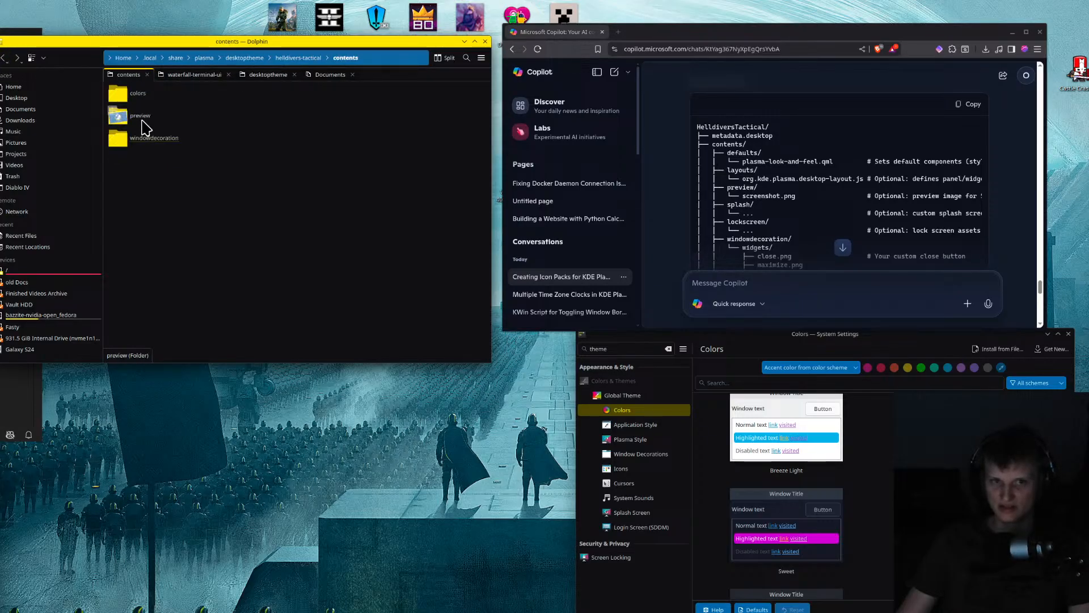
left_click(4, 64)
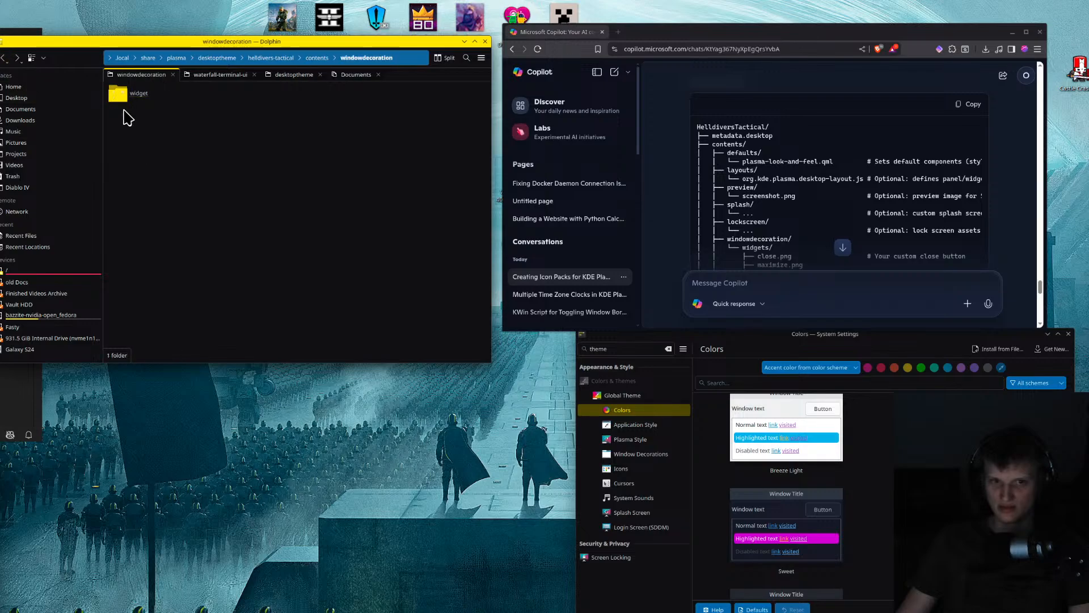
double_click(119, 94)
left_click(4, 59)
Add the Up action to the end of the file manager's toolbar
right_click(73, 58)
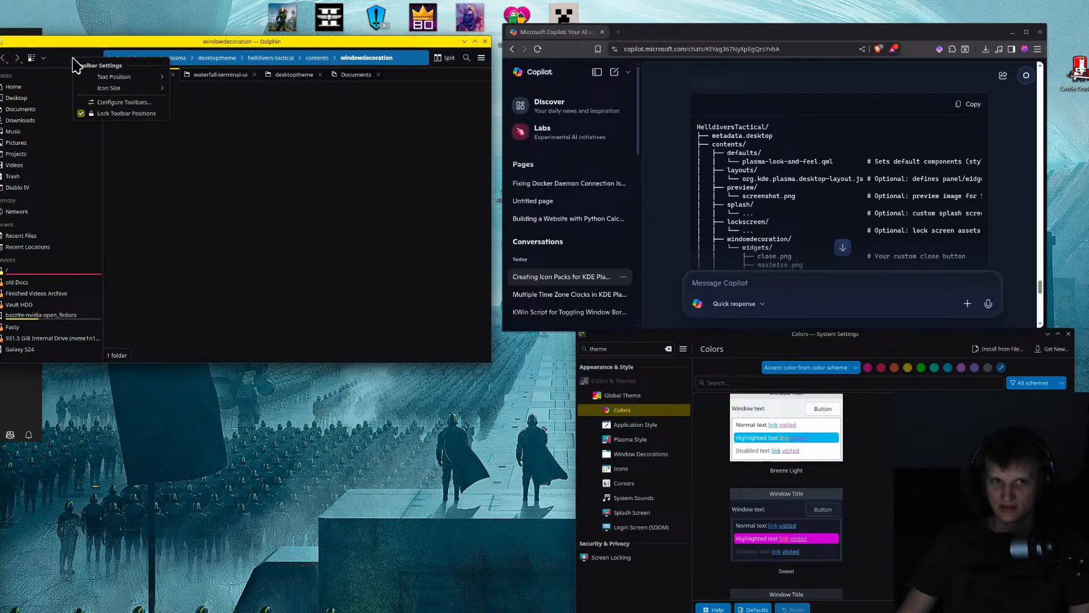
left_click(124, 102)
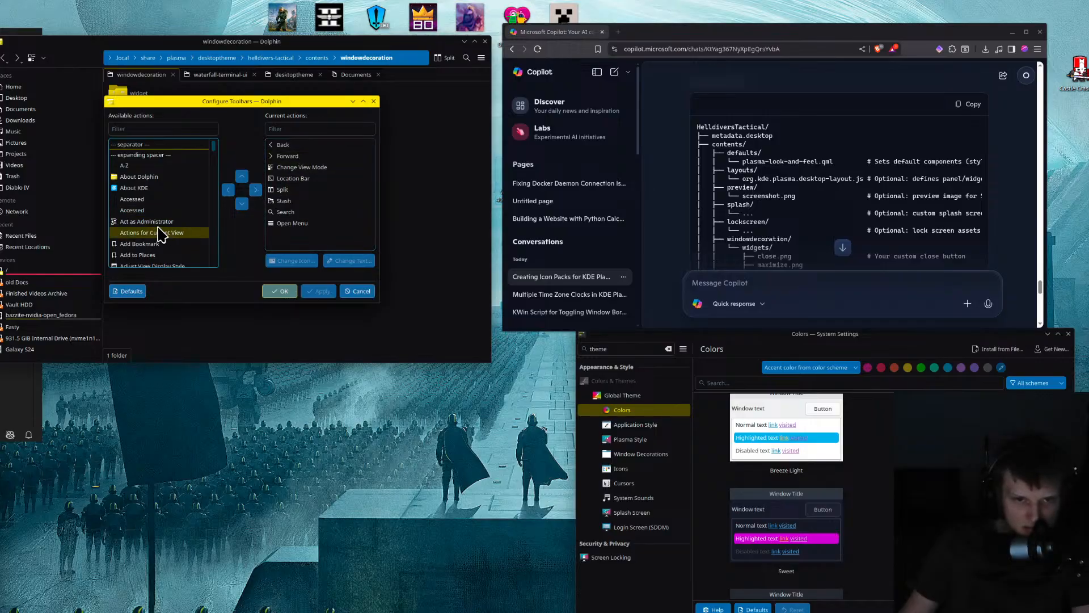
scroll(193, 224, "down", 5)
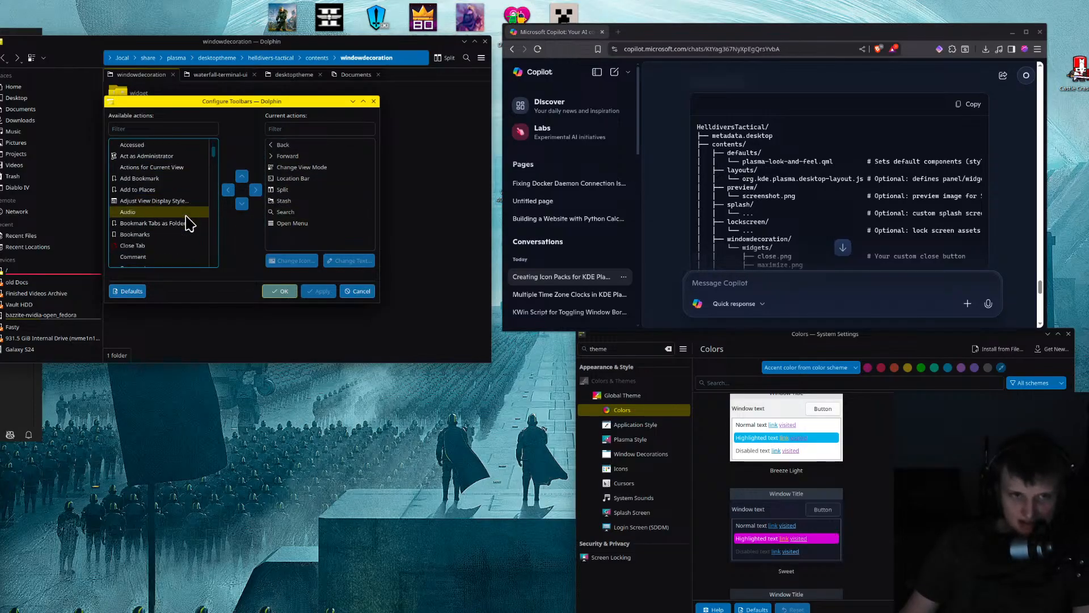
scroll(189, 224, "down", 10)
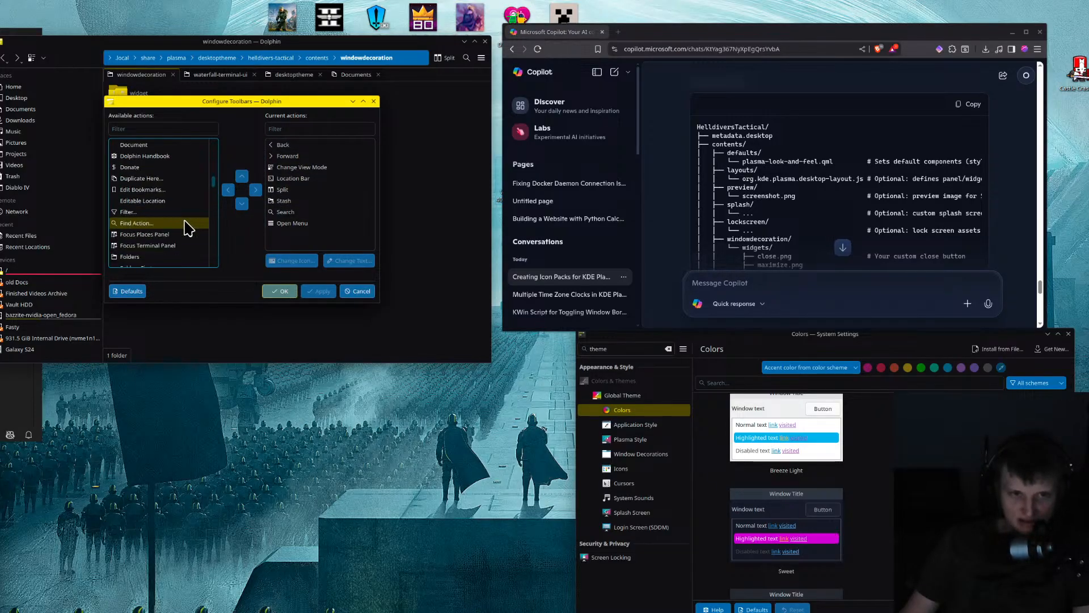
left_click(136, 127)
type("mo")
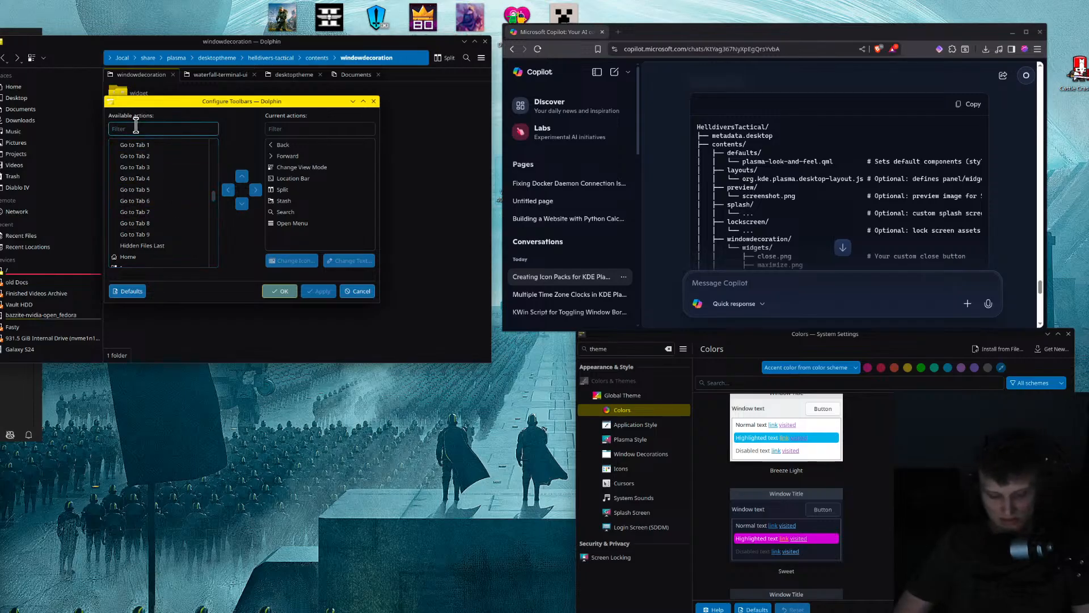
type("ve")
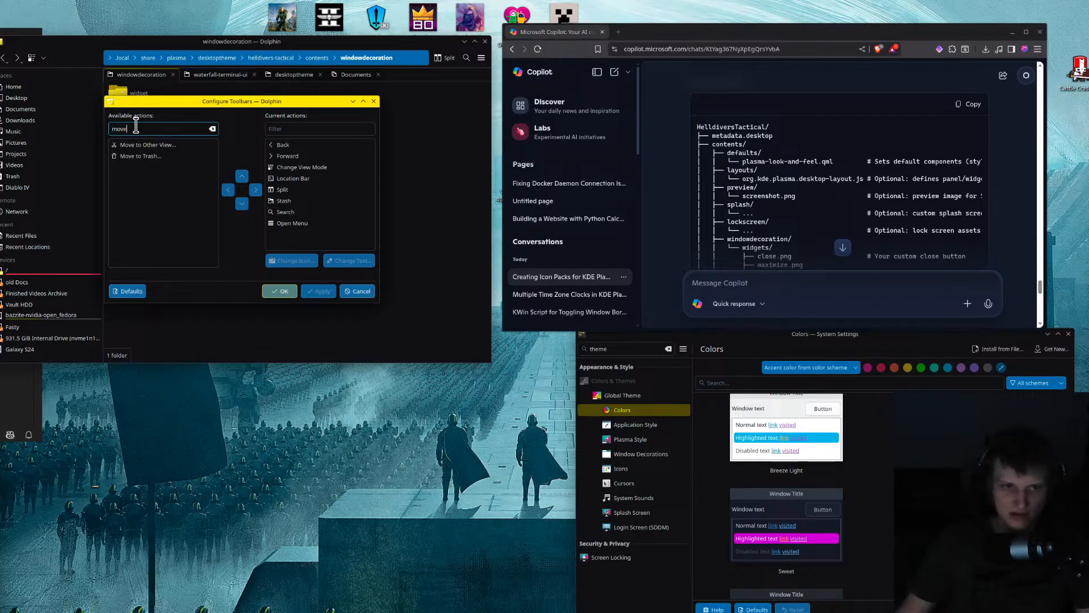
key("BackSpace")
type("up")
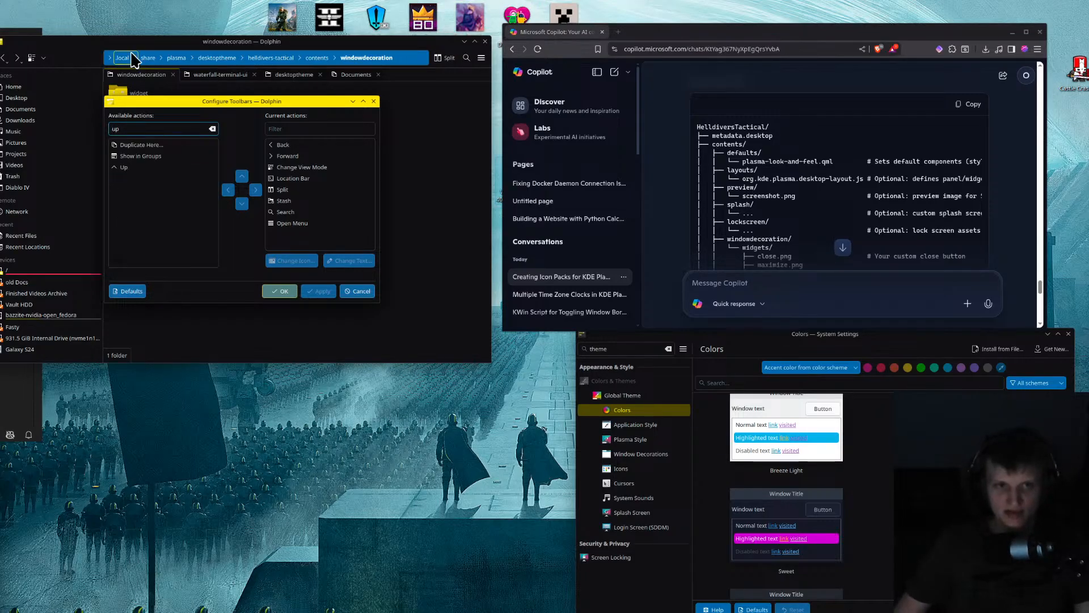
left_click(126, 168)
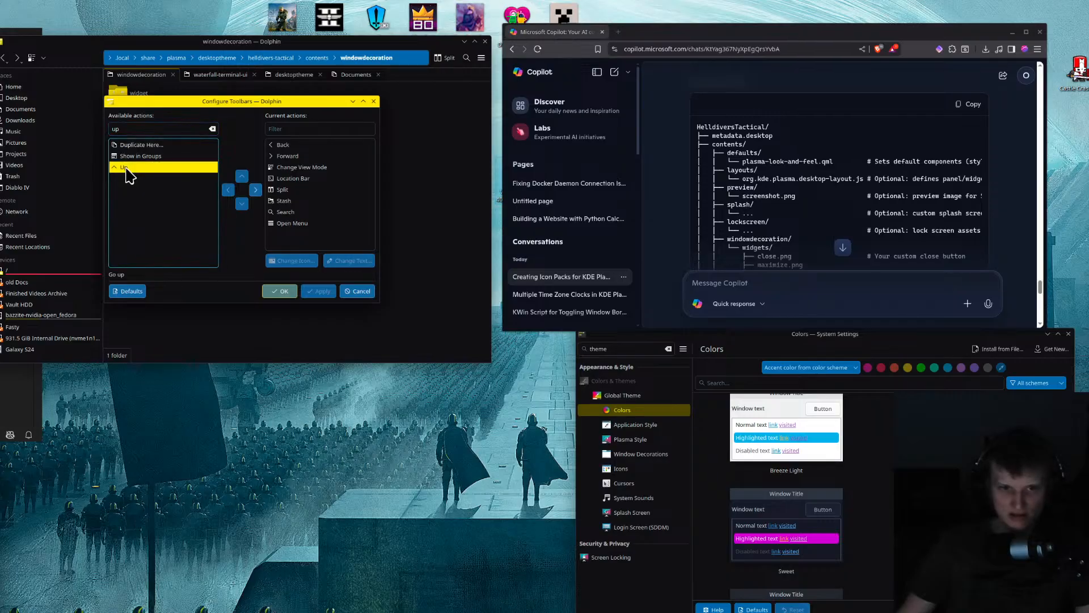
left_click(251, 191)
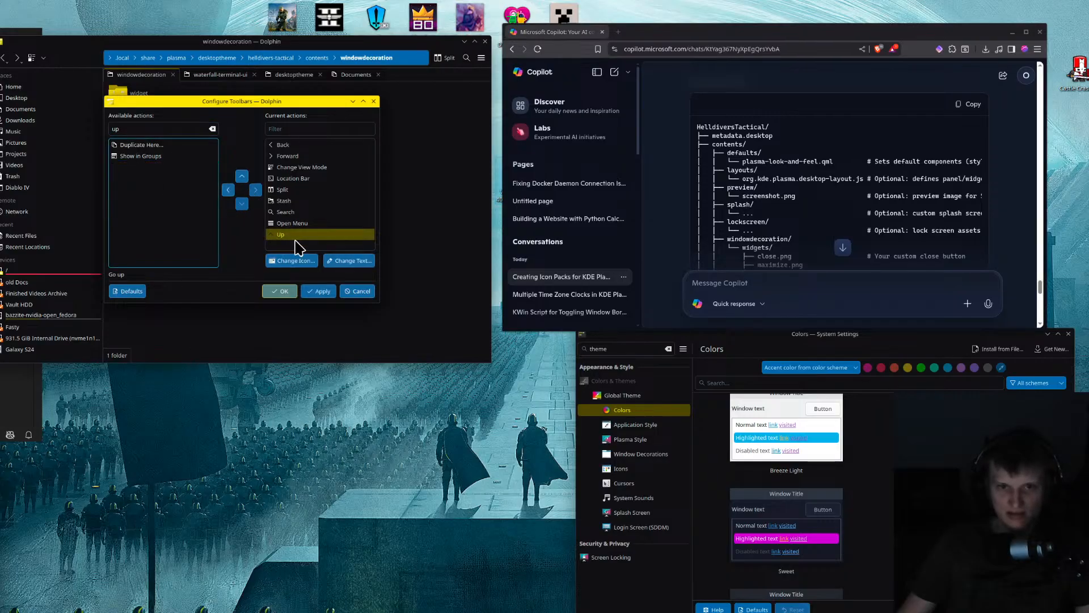
left_click(281, 291)
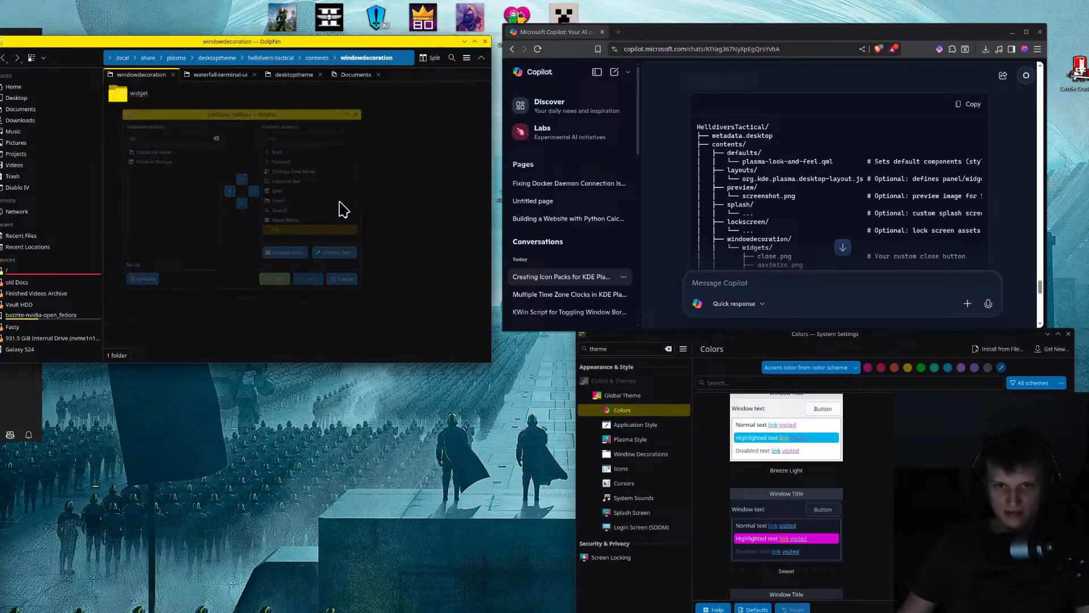
Go up two levels from windowdecoration to the helldivers-tactical theme folder
left_click(481, 58)
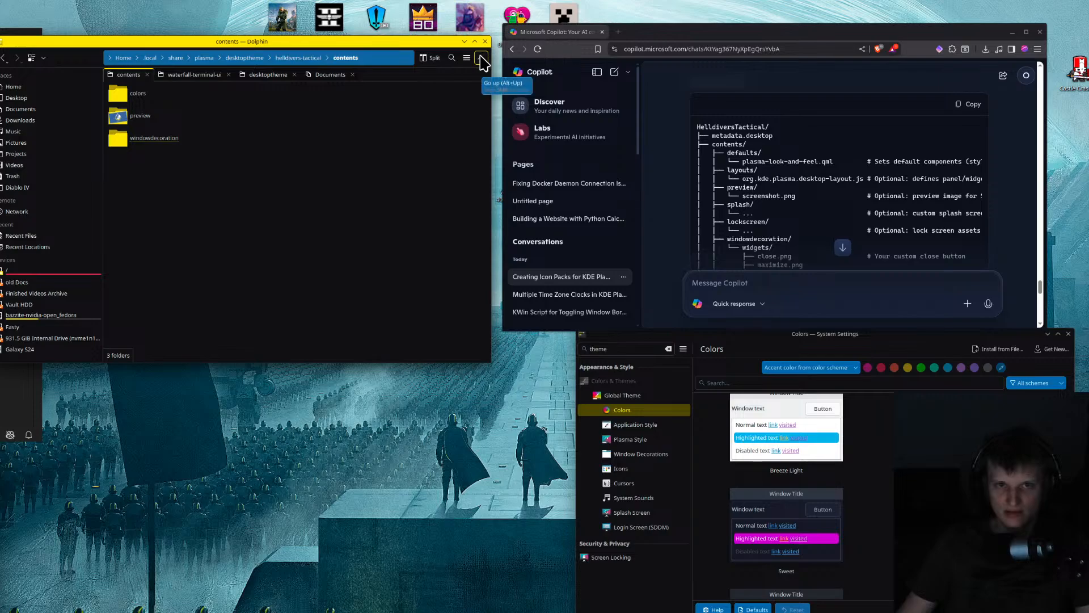
left_click(481, 59)
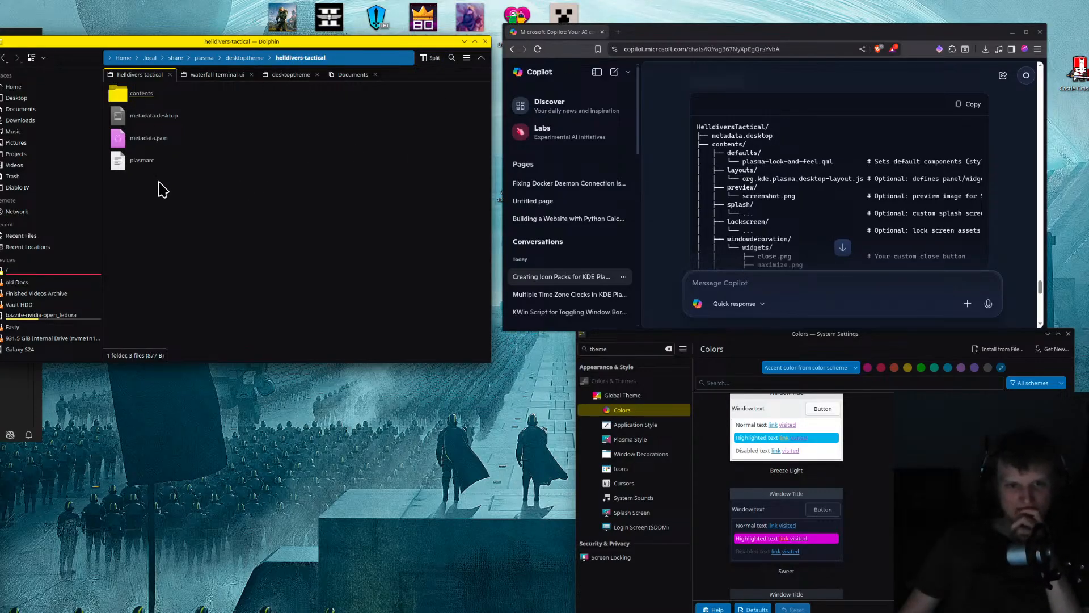
left_click(139, 97)
left_click(193, 195)
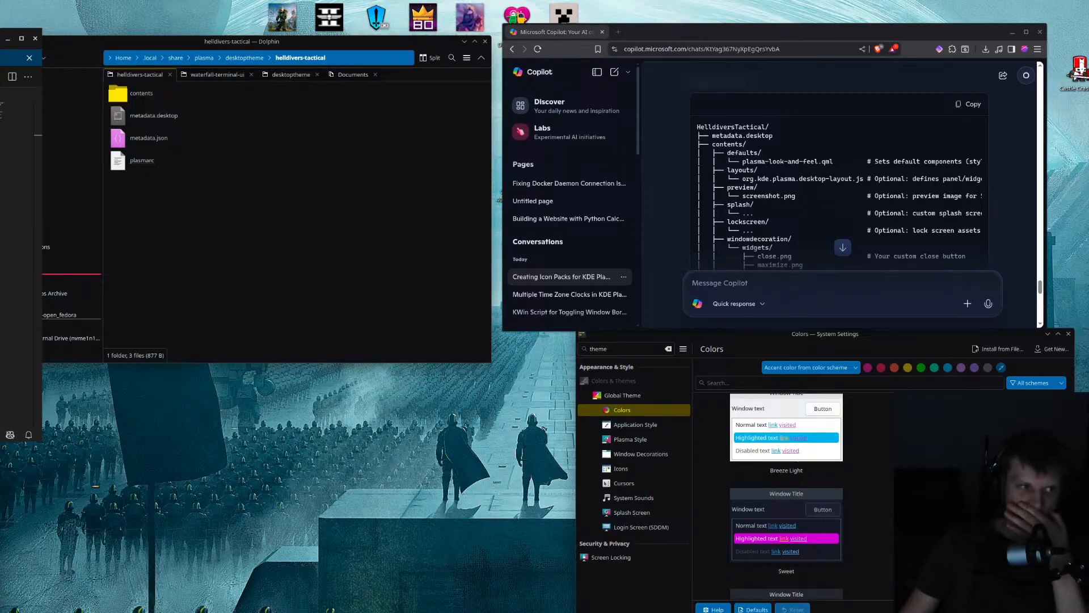
left_click(146, 260)
left_click_drag(218, 218, 272, 230)
Read the rest of Copilot's directory structure, the metadata.desktop example and the Apply & Test section
scroll(879, 217, "down", 3)
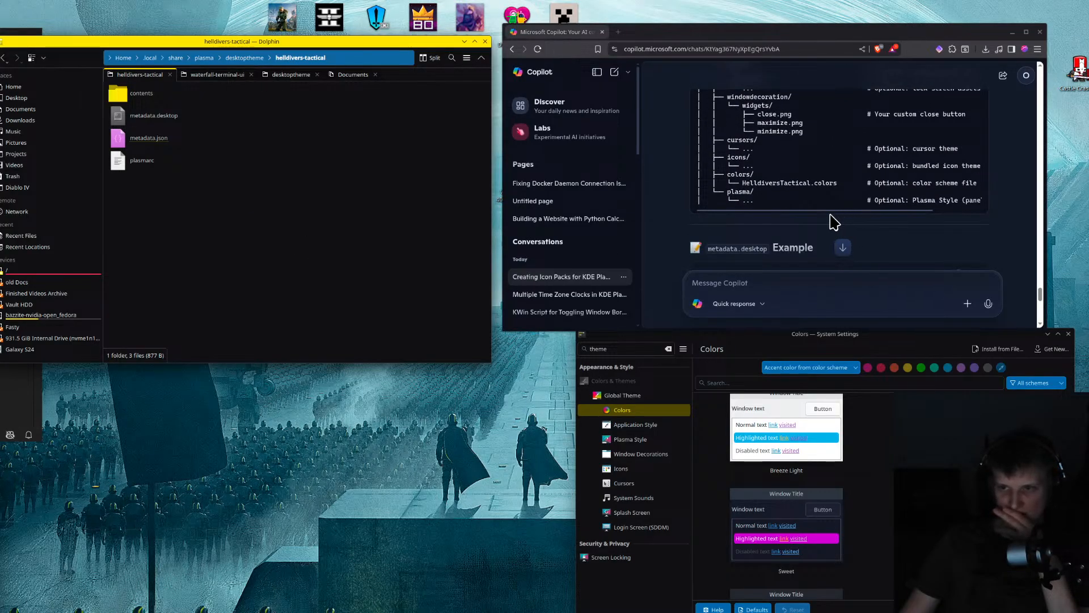
scroll(831, 223, "down", 5)
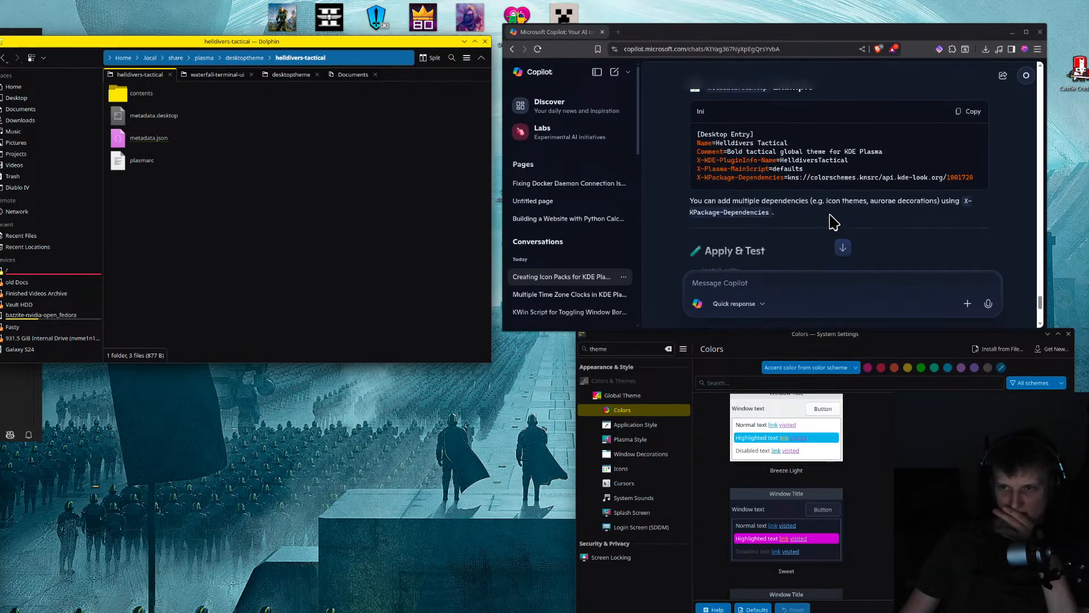
scroll(827, 224, "down", 3)
scroll(809, 234, "up", 2)
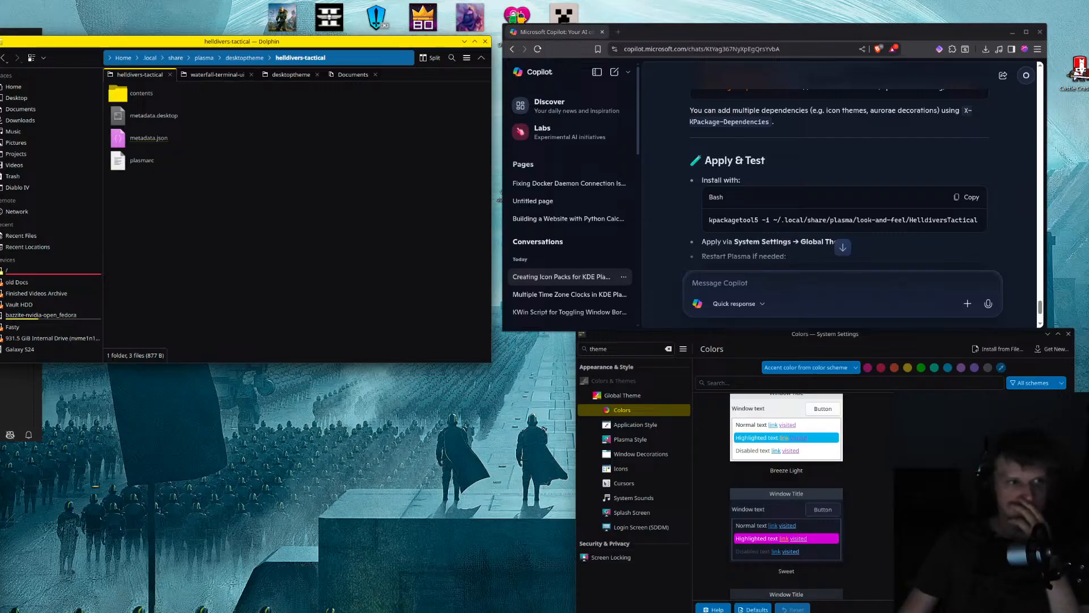
Open a terminal below the file manager and paste in Copilot's install command, kpackagetool5 -i ~/.local/share/plasma/look-and-feel/HelldiversTactical
key("ctrl+alt+t")
left_click_drag(469, 216, 286, 387)
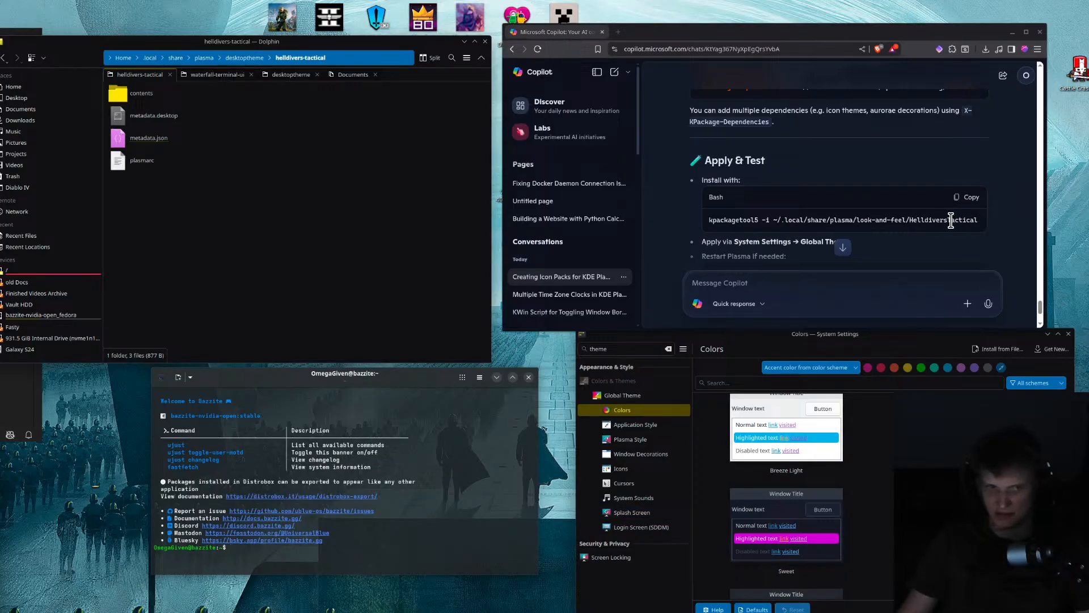
left_click(966, 197)
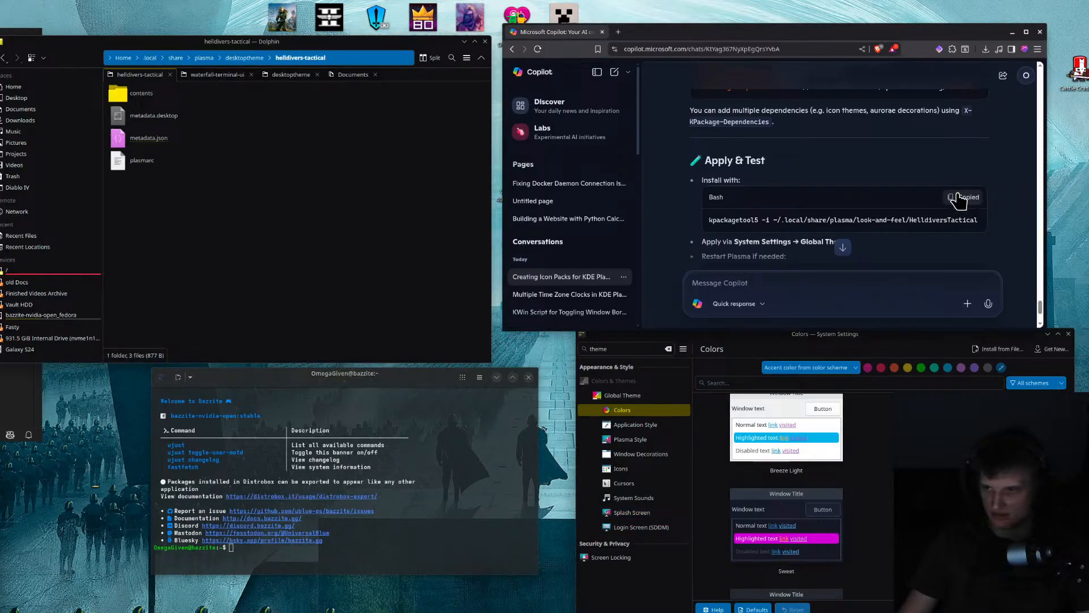
scroll(862, 239, "up", 3)
scroll(853, 224, "down", 2)
scroll(853, 220, "down", 5)
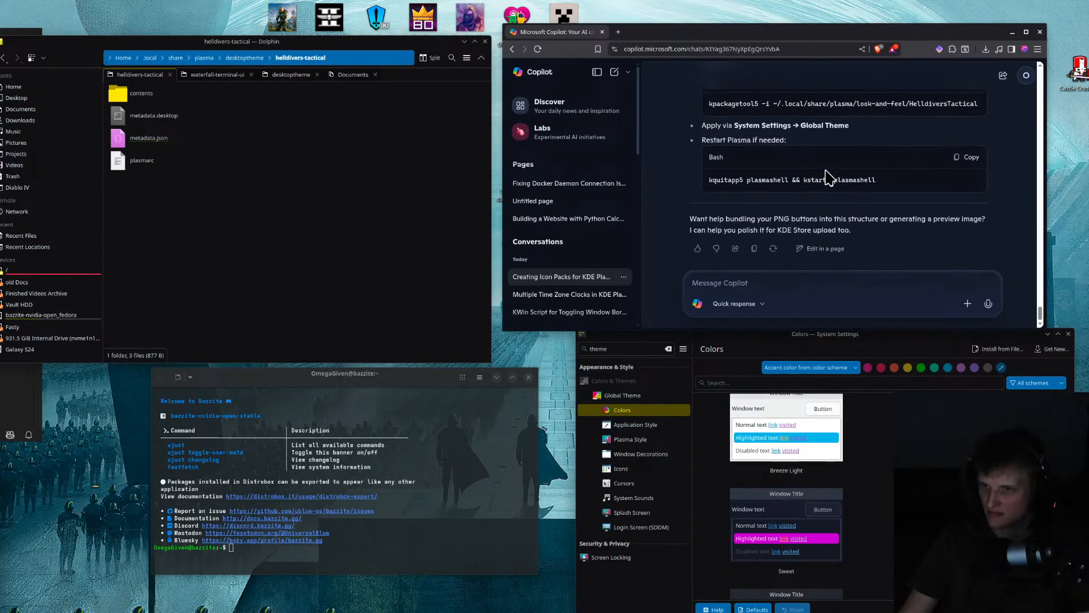
scroll(829, 177, "up", 2)
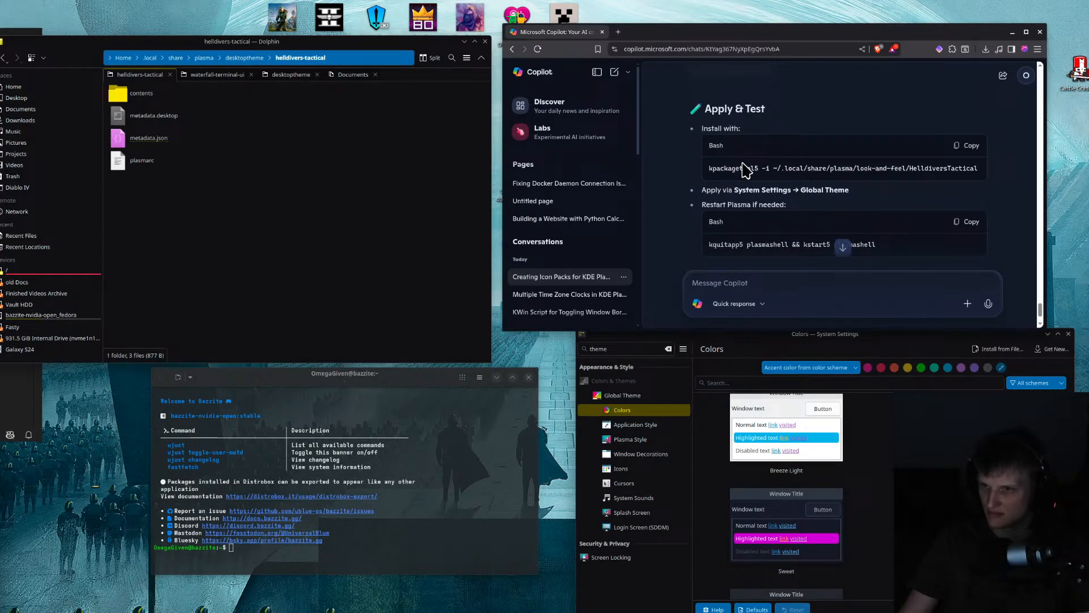
left_click_drag(756, 167, 892, 168)
left_click(964, 146)
left_click(396, 505)
key("ctrl+shift+v")
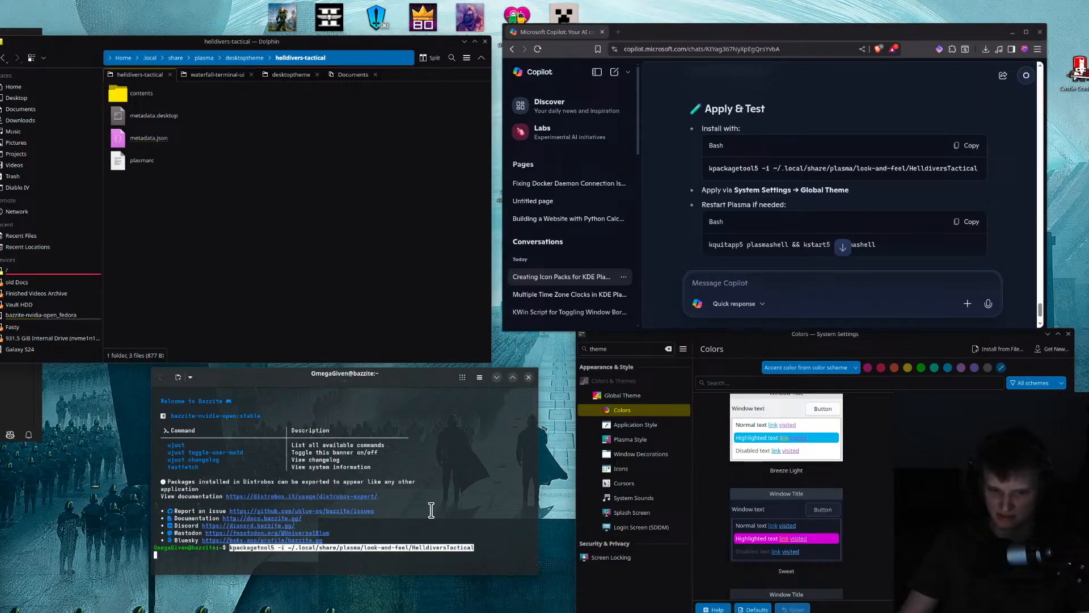
Replace the path in the kpackagetool5 -i command with the full path of the desktoptheme/helldivers-tactical folder, copied from the file manager
key("BackSpace")
key("BackSpace")
key("BackSpace")
key("BackSpace")
key("BackSpace")
key("BackSpace")
key("BackSpace")
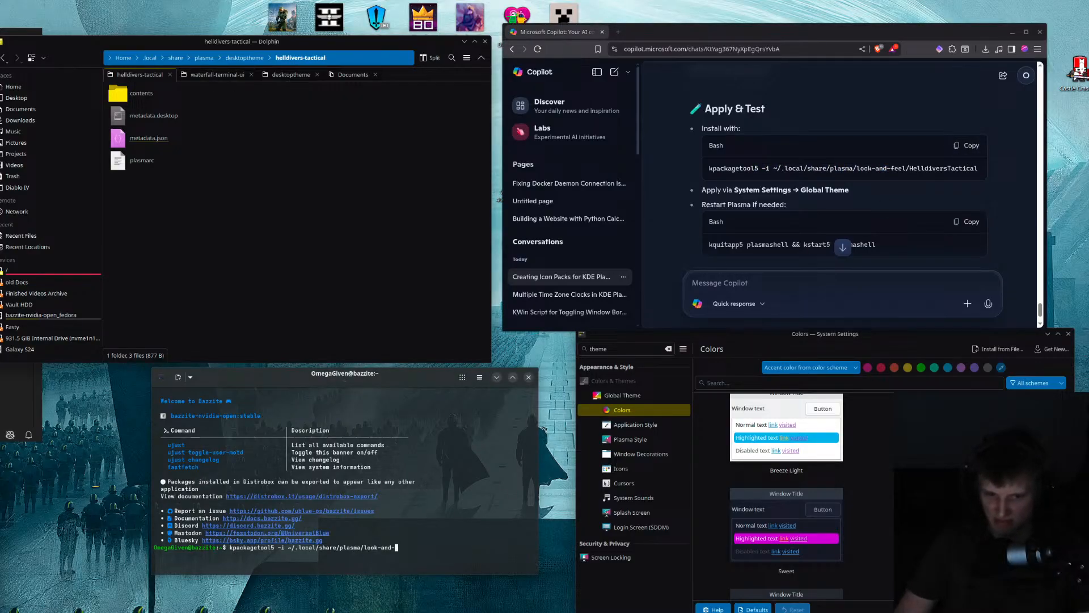
left_click(401, 214)
left_click(339, 59)
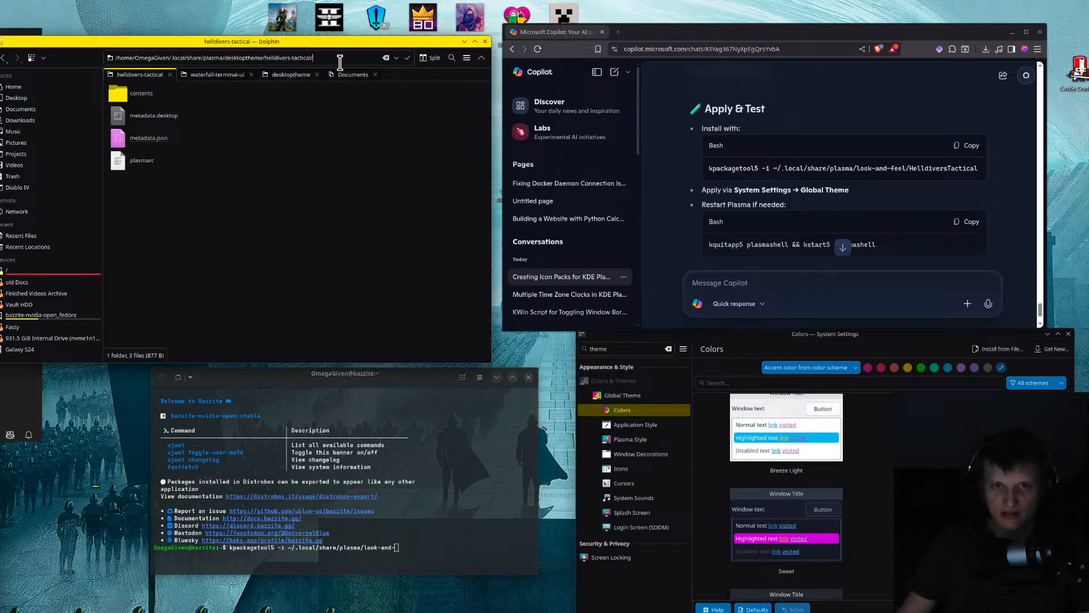
key("ctrl+a")
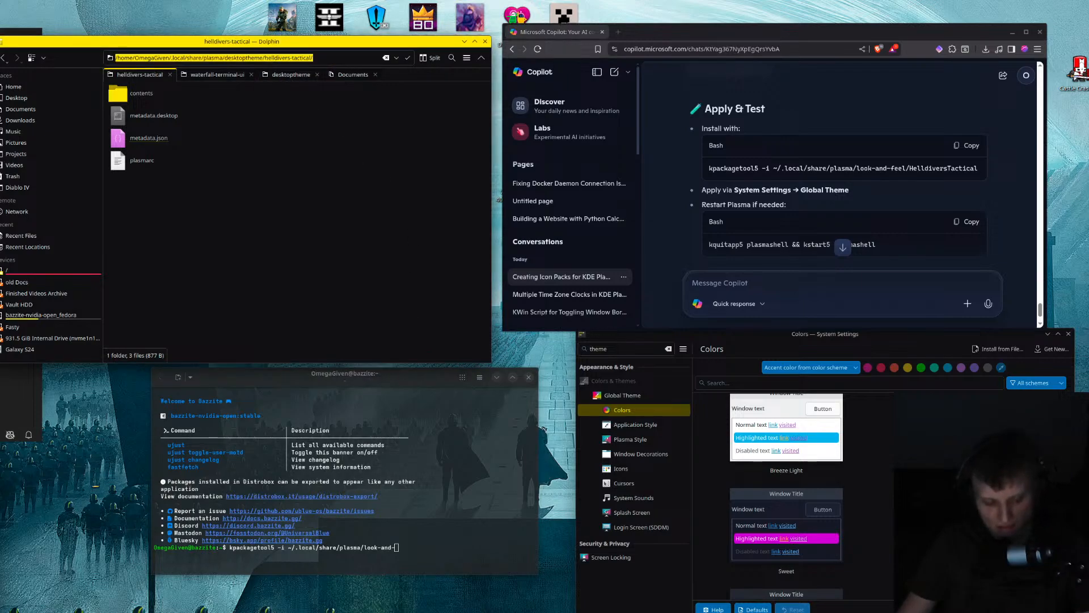
left_click(431, 566)
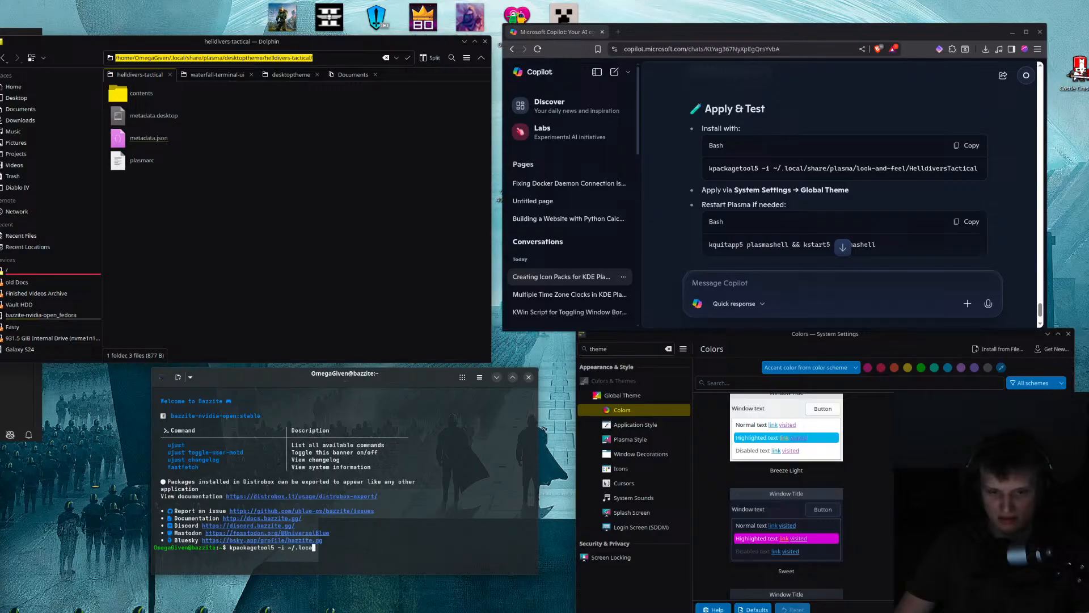
key("ctrl+shift+v")
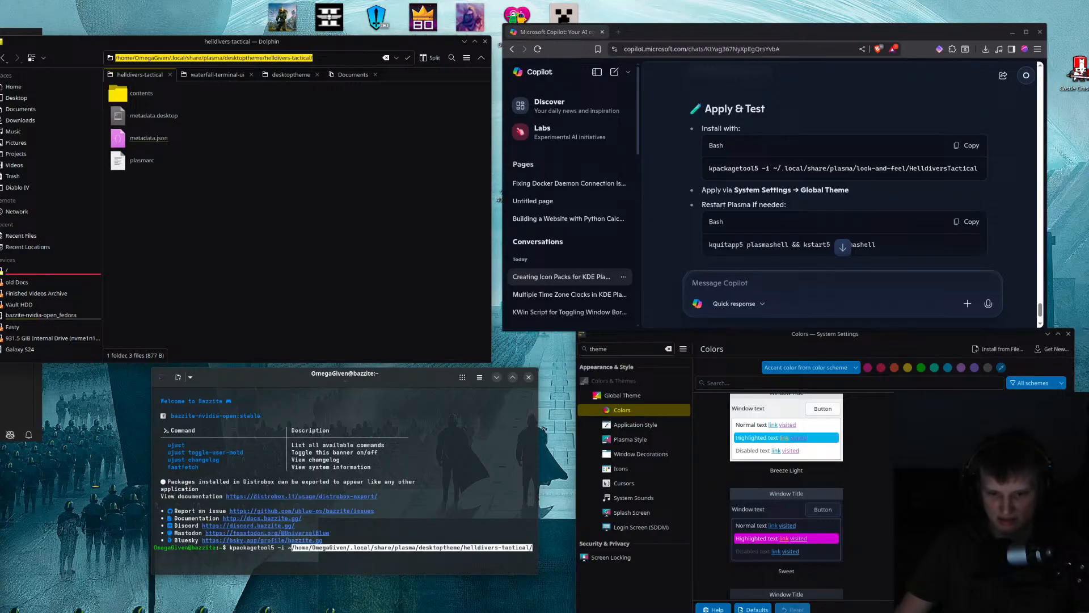
Try the kpackagetool5 install with the full path to helldivers-tactical, and retry it with the tilde before the path replaced by a dot
key("Return")
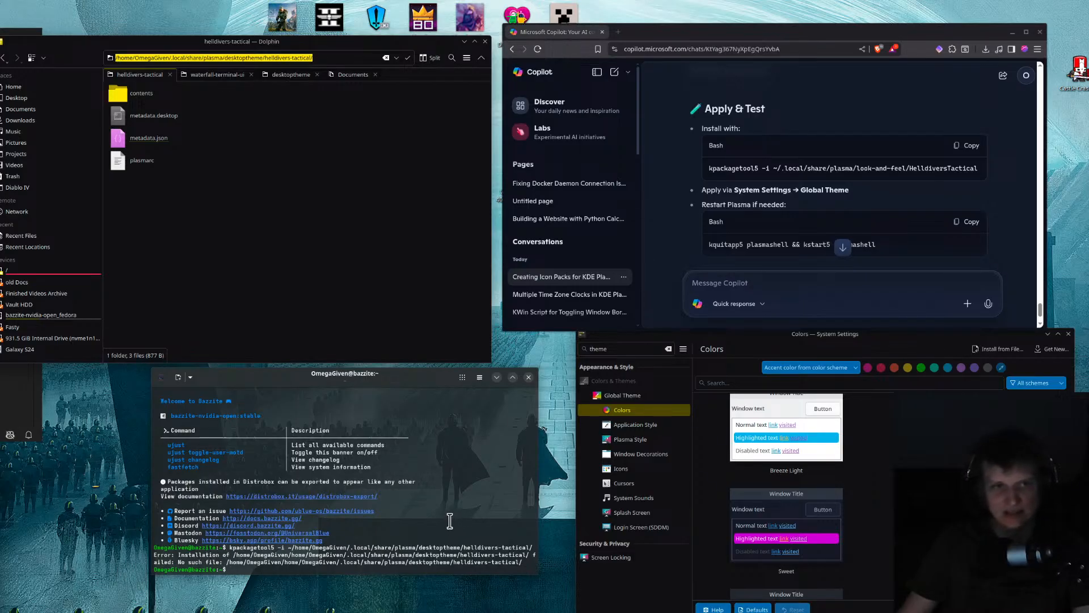
key("Up")
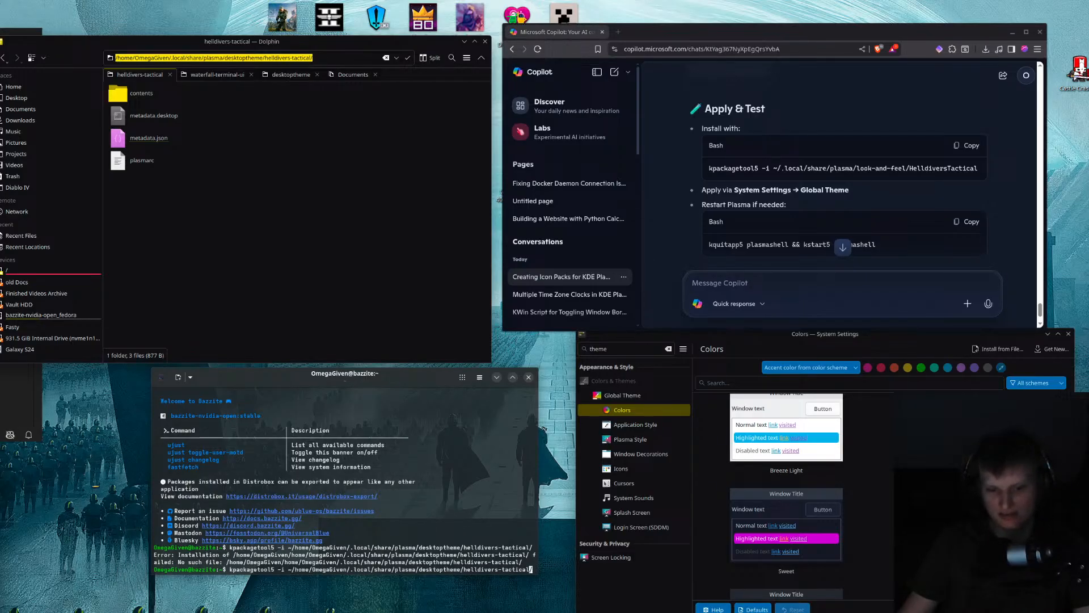
key("Left")
key("Left")
key("Left")
key("Left")
key("Left")
key("Left")
key("Left")
key("Left")
key("Left")
key("Left")
key("Left")
key("Left")
key("Left")
key("Left")
key("Left")
key("Left")
key("Left")
key("Left")
key("Left")
key("Left")
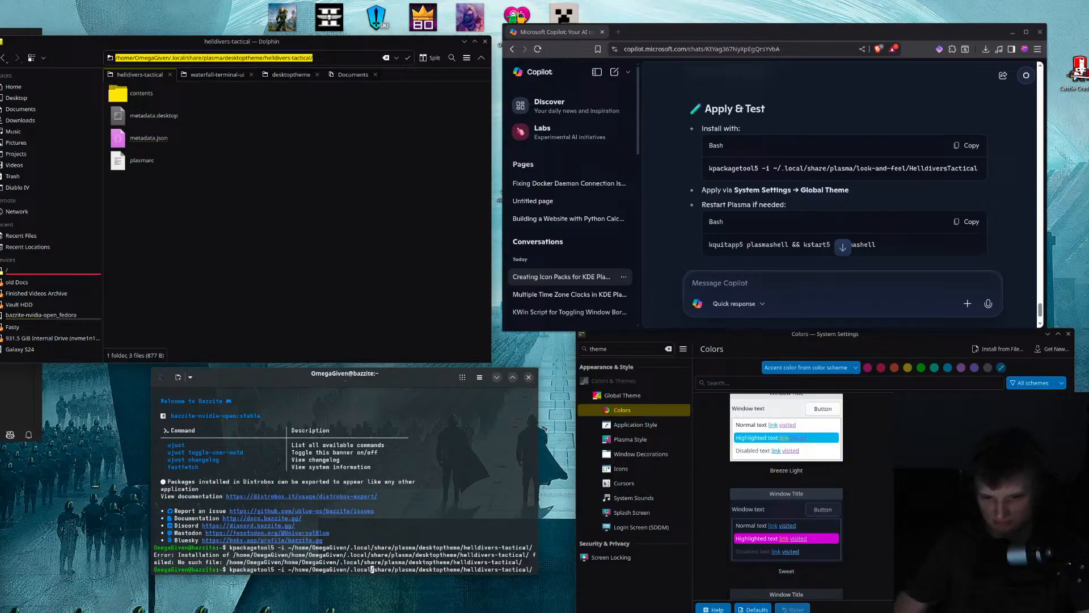
key("Left")
key("Left")
key("Left")
key("Left")
key("Left")
key("Left")
key("Left")
key("Left")
key("Left")
key("Left")
key("Left")
key("BackSpace")
type(".")
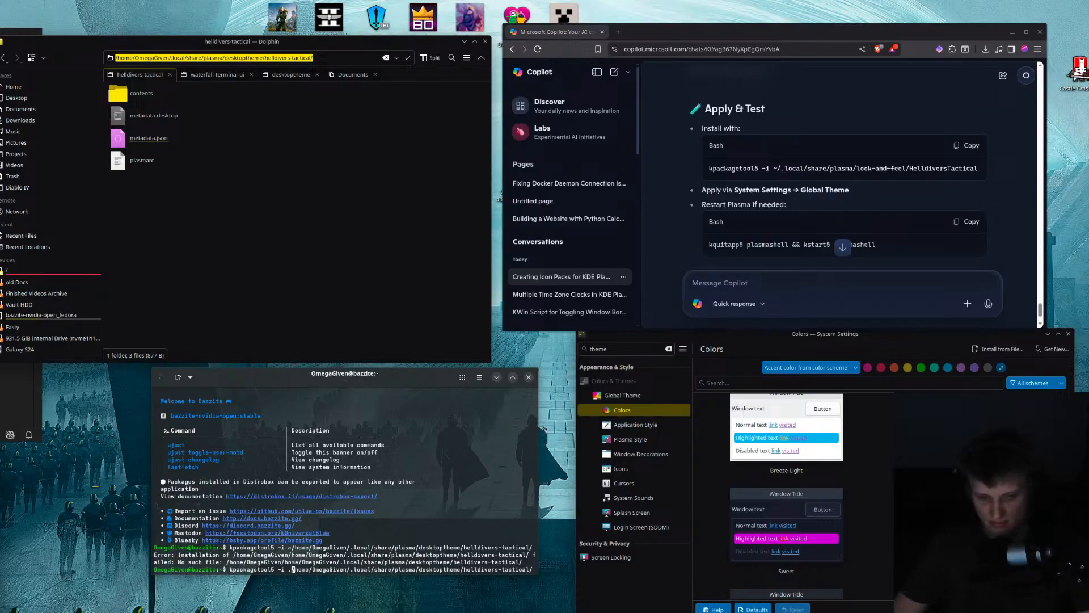
key("Return")
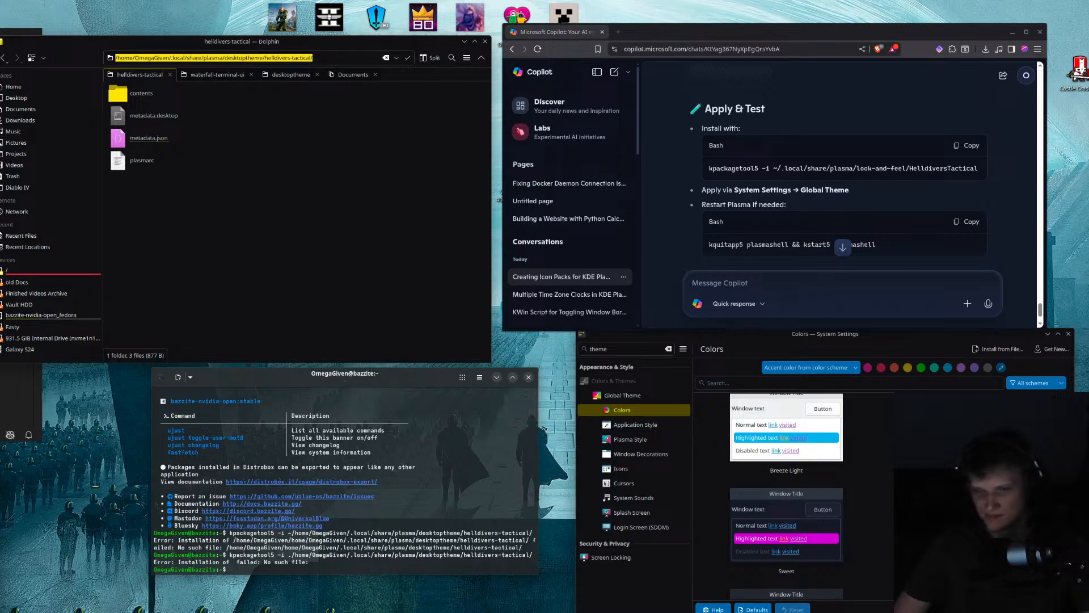
Look through the Application Style, Plasma Style, Window Decorations and Icons pages in System Settings, ending on Window Decorations
scroll(797, 214, "down", 1)
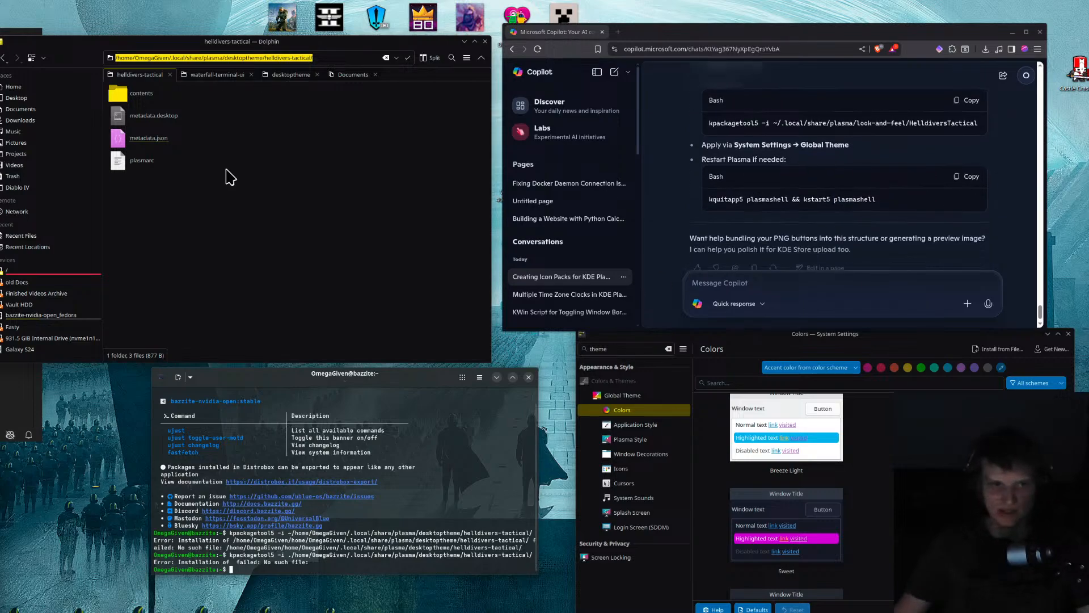
left_click(239, 171)
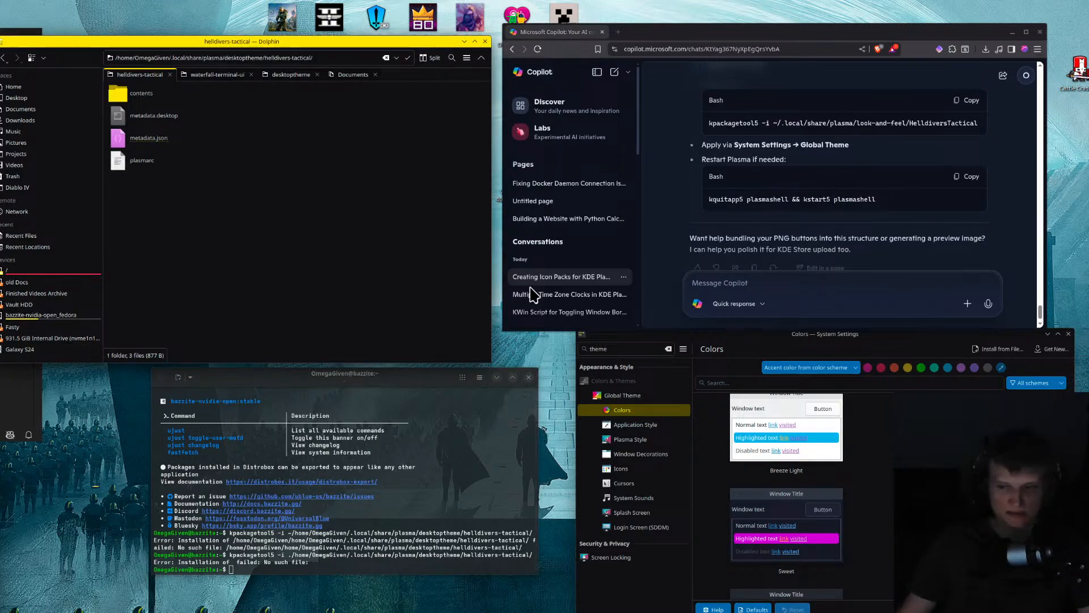
left_click(647, 425)
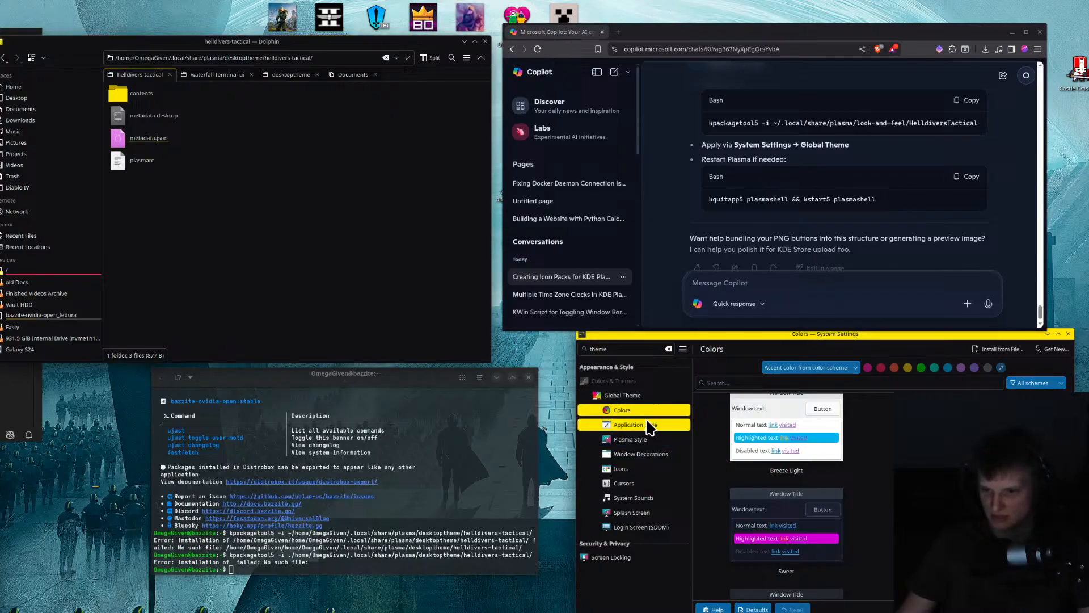
left_click(647, 440)
left_click(650, 454)
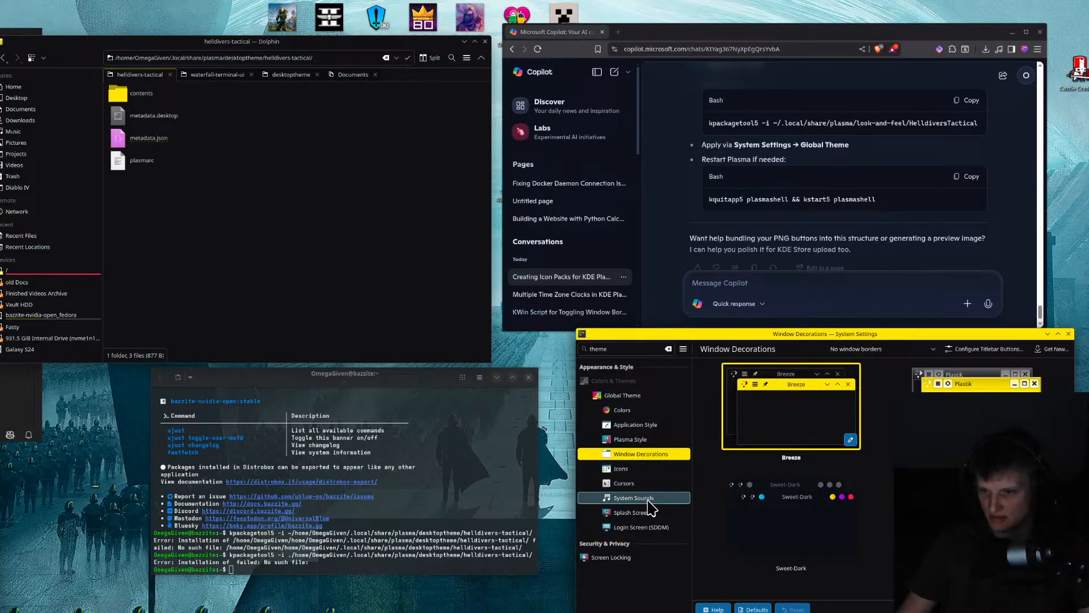
left_click(639, 471)
left_click(641, 454)
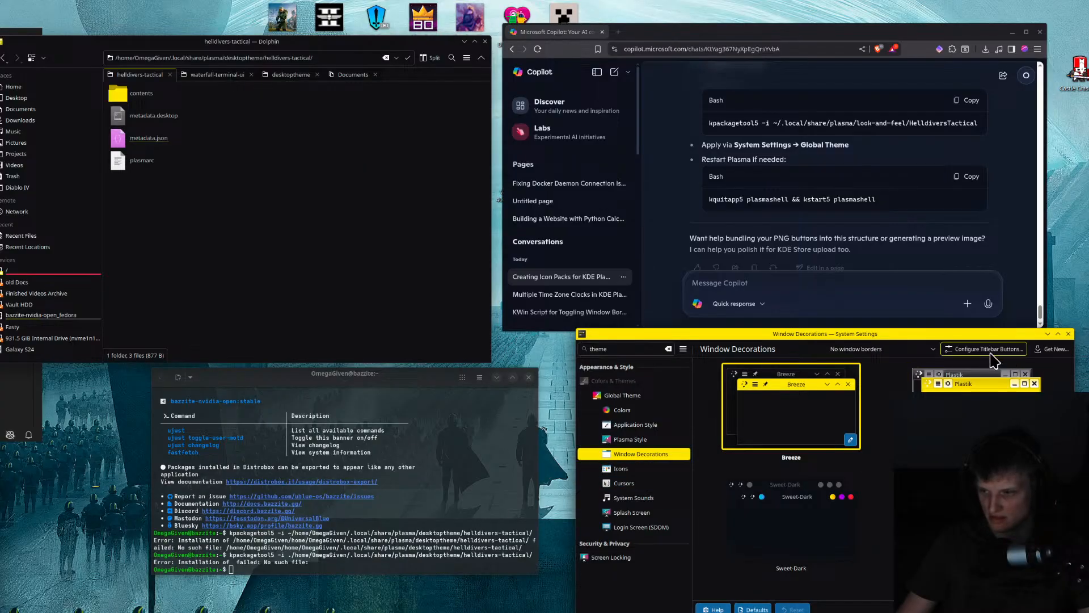
Examine the titlebar button configuration and the available window border sizes for the window decorations
left_click(961, 358)
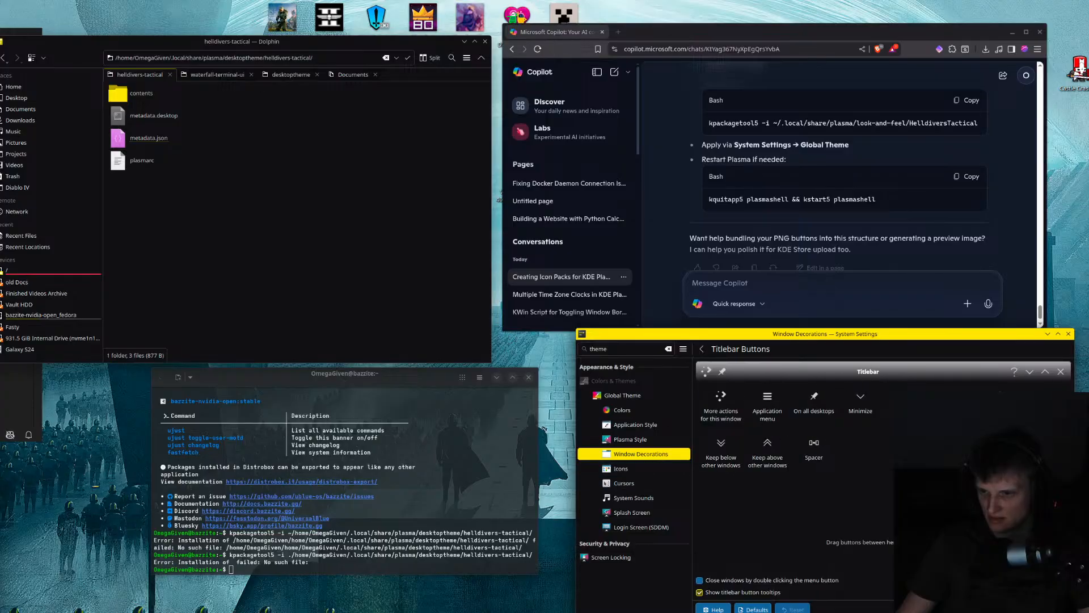
mouse_move(1032, 372)
left_mouse_down()
mouse_move(1030, 400)
mouse_move(1021, 377)
mouse_move(1034, 386)
mouse_move(1036, 375)
mouse_move(1009, 374)
mouse_move(1046, 381)
left_mouse_up()
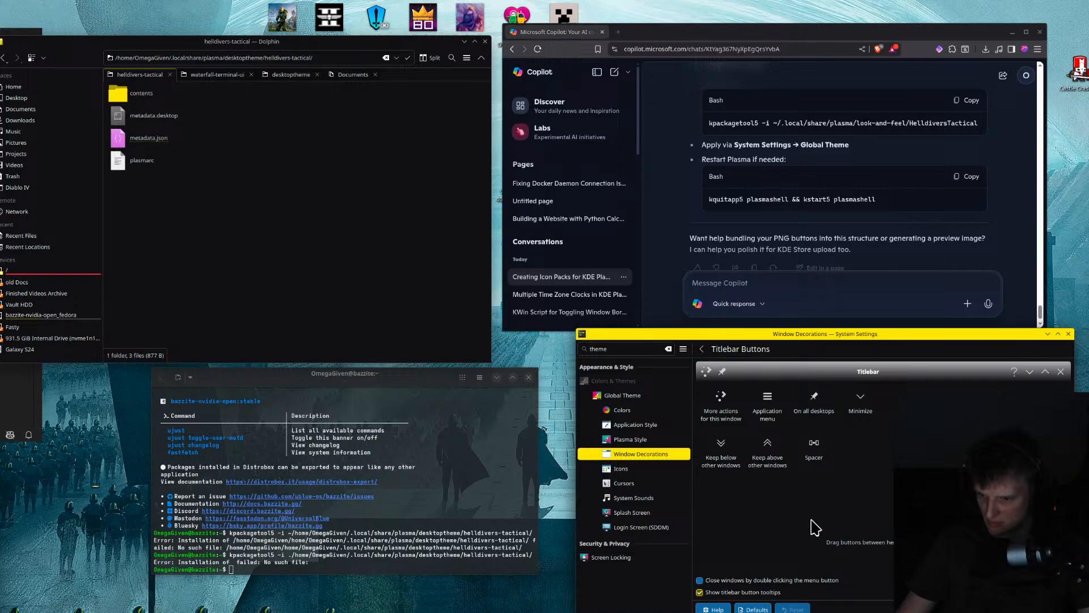
left_click(704, 350)
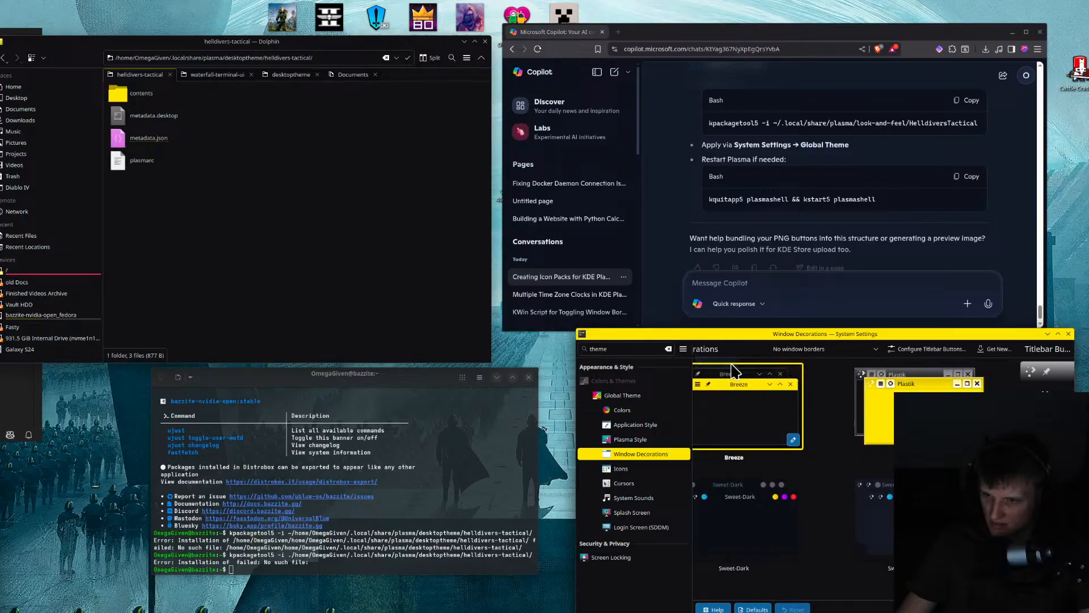
left_click(892, 350)
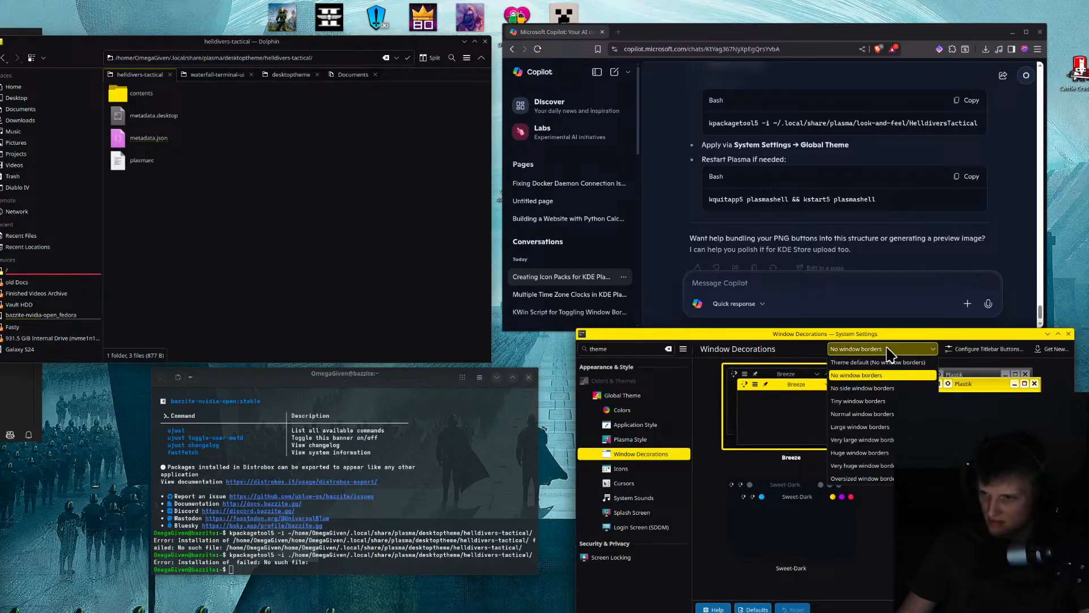
left_click(887, 348)
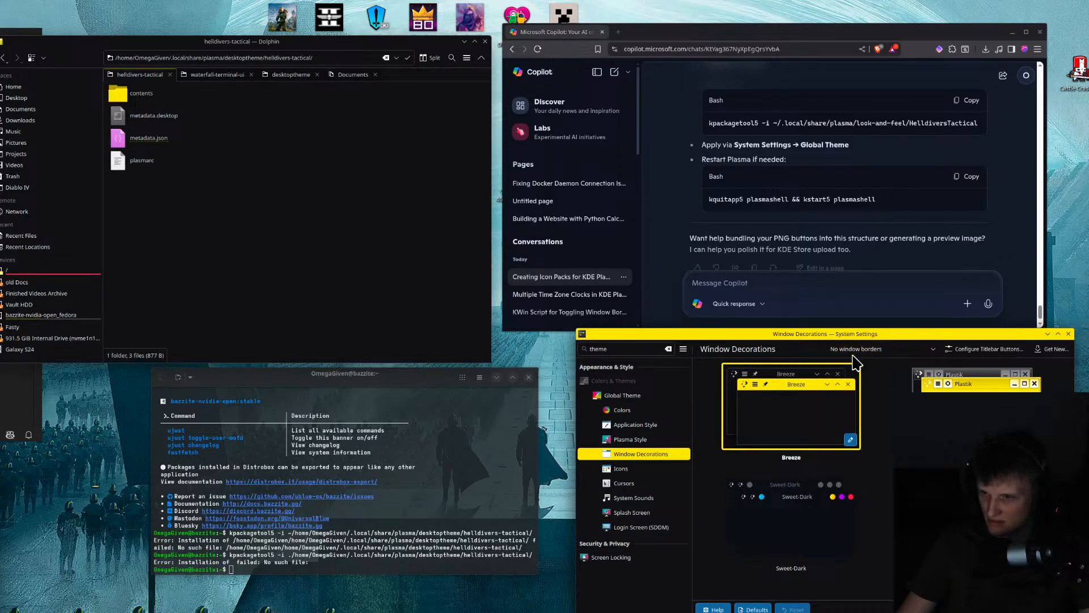
Browse the downloadable window decorations and close the download window
left_click(1052, 354)
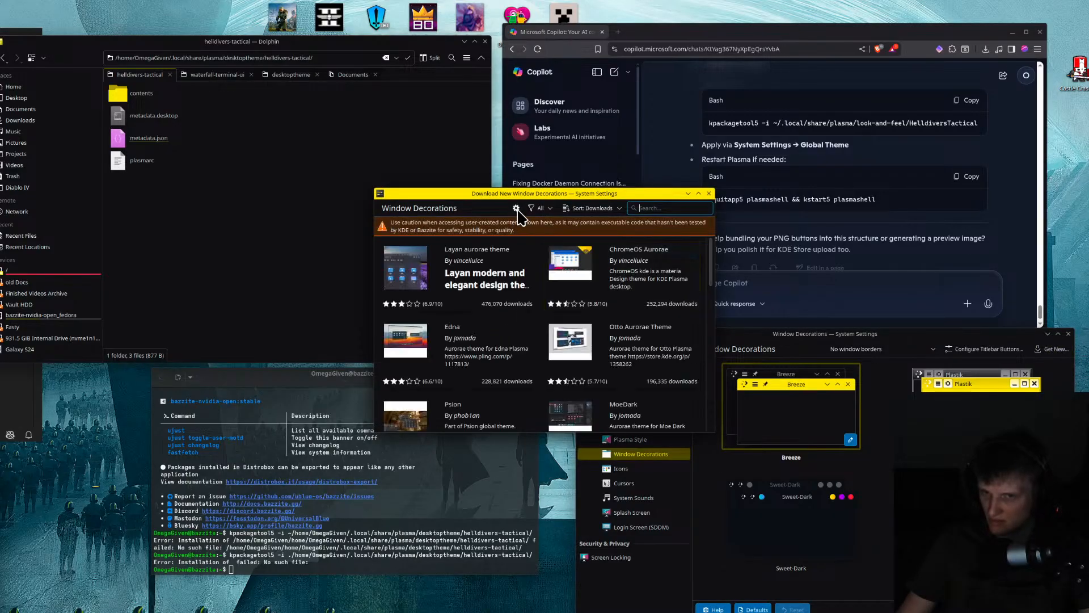
scroll(434, 245, "down", 15)
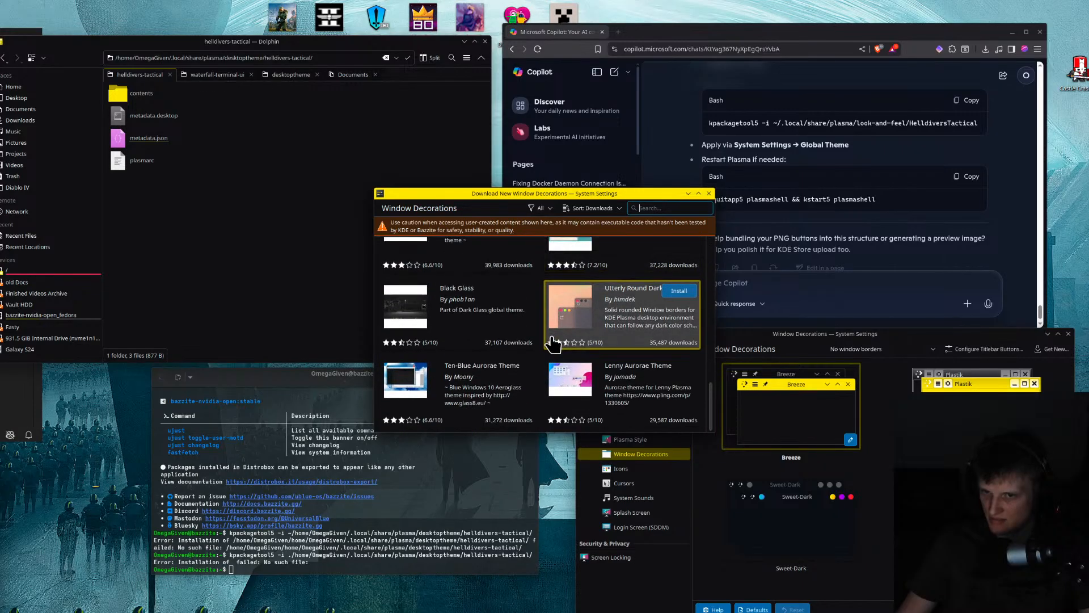
left_click(709, 193)
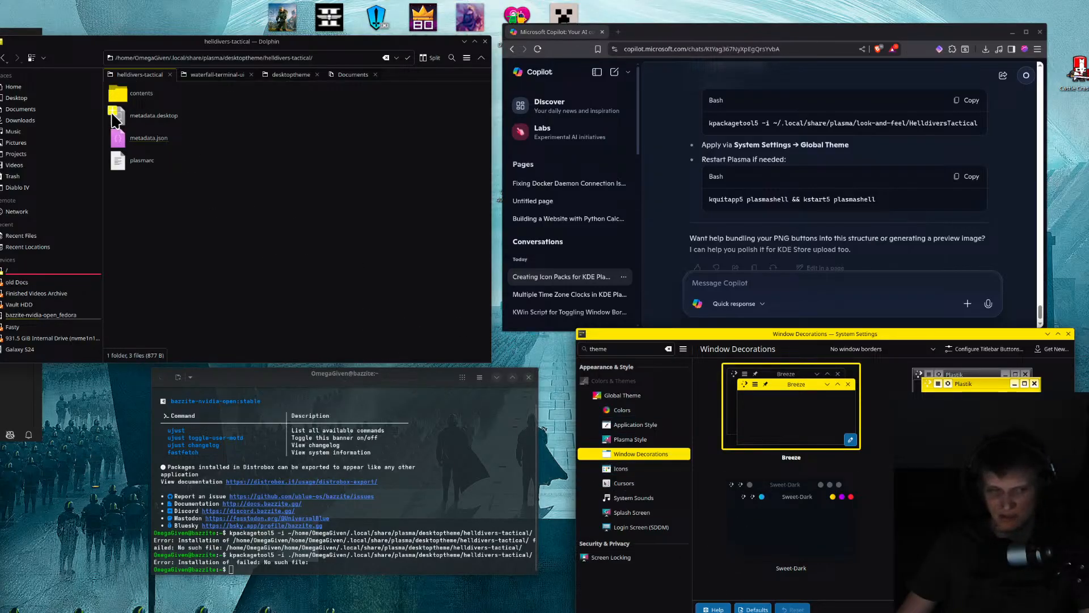
Open the theme's contents folder and try to bring its windowdecoration folder into the Window Decorations settings
double_click(141, 102)
left_click_drag(144, 138, 776, 591)
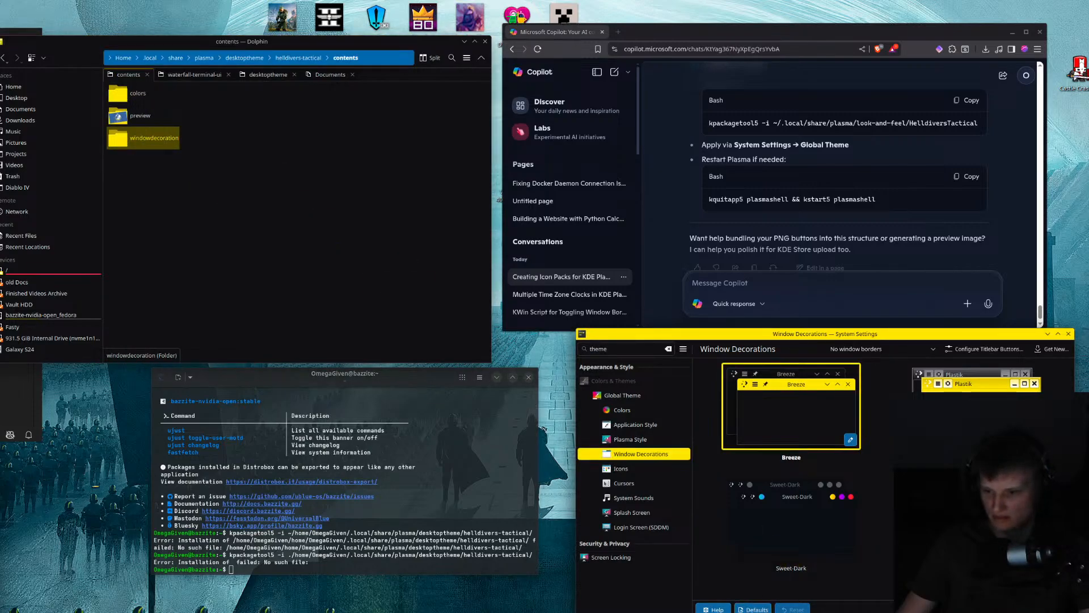
Open the help for Window Decorations, read the page through to its end and close the Help Center
left_click(714, 609)
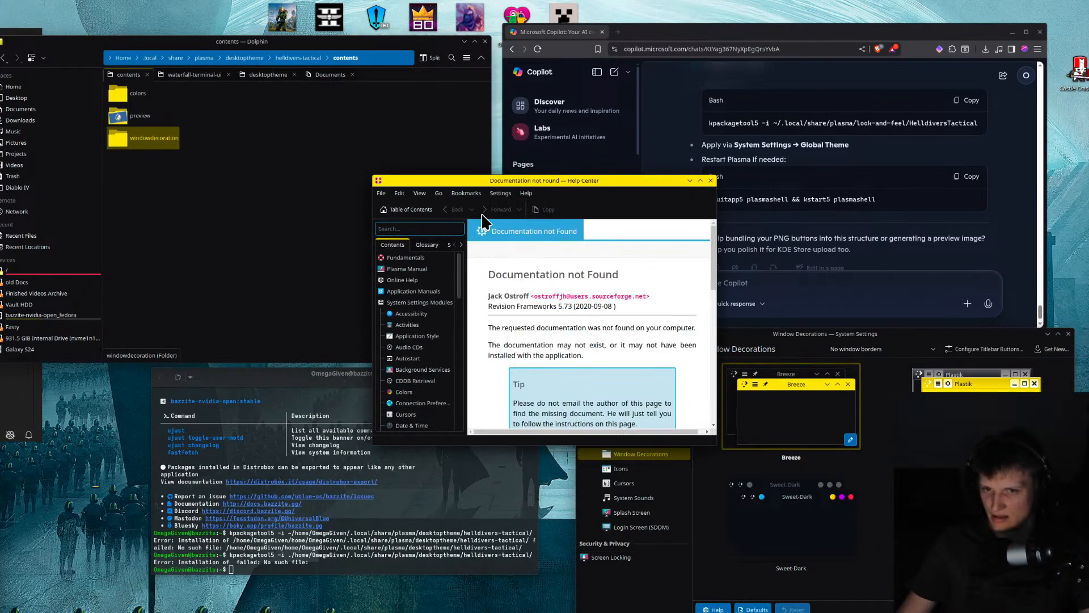
scroll(593, 318, "down", 10)
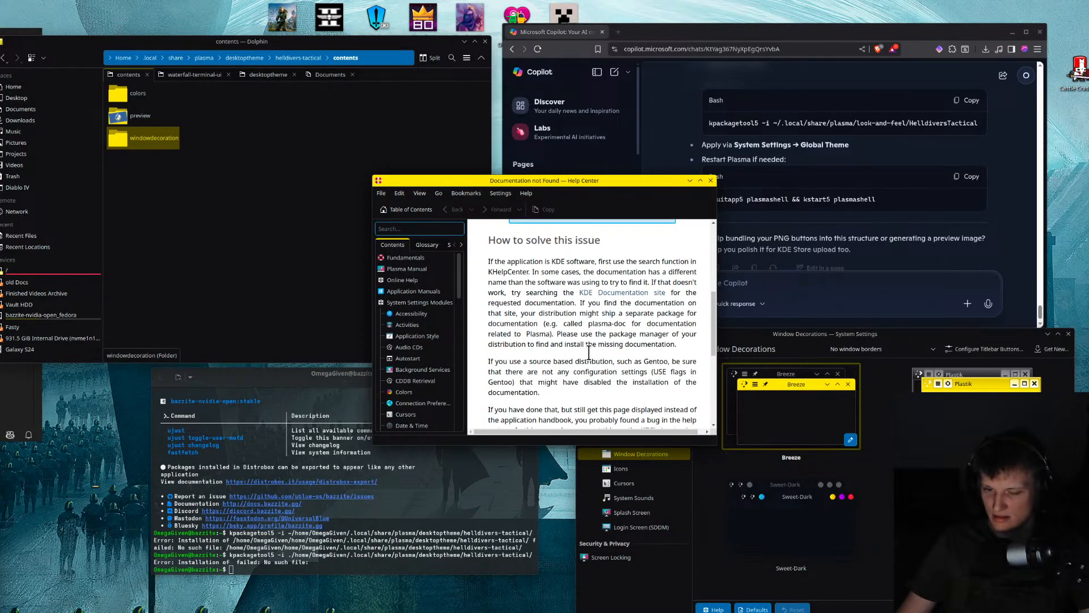
scroll(586, 348, "down", 3)
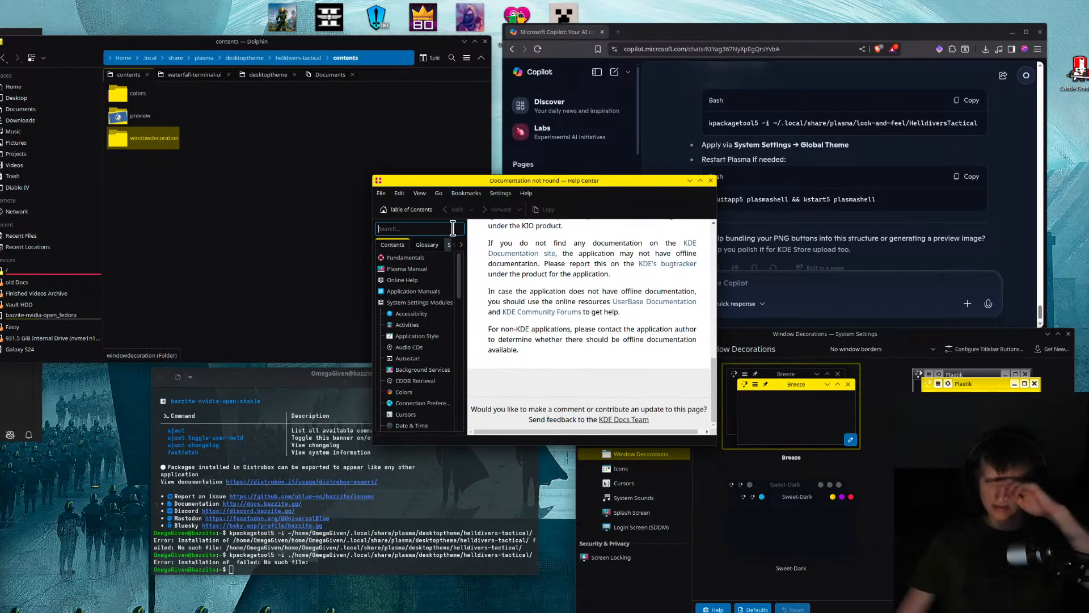
left_click(711, 180)
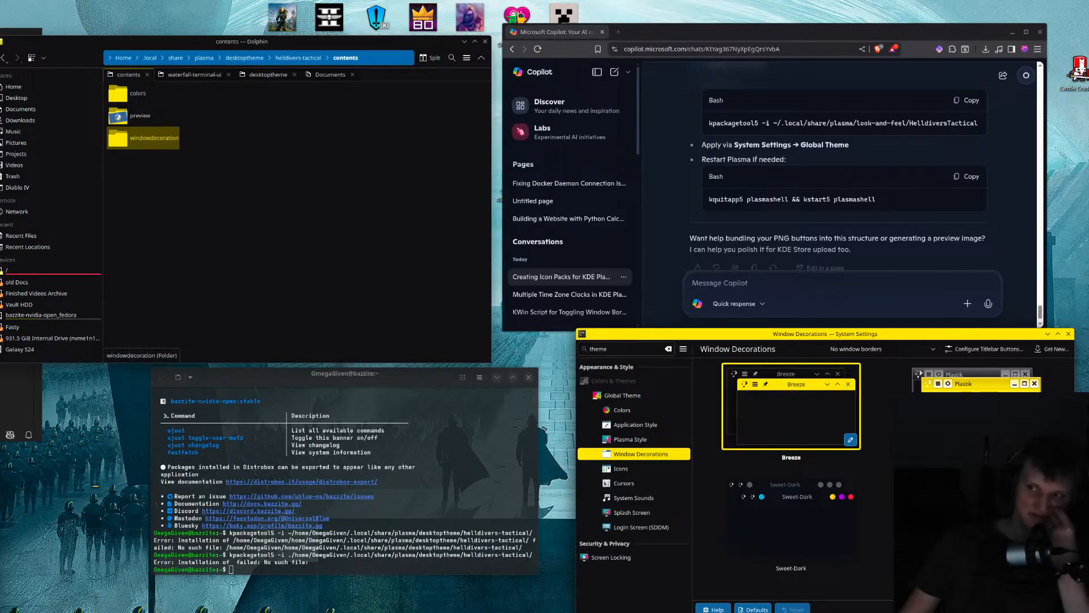
Open a terminal in the theme's contents folder and go up two levels to desktoptheme with cd ..
scroll(738, 143, "up", 1)
scroll(738, 143, "up", 1)
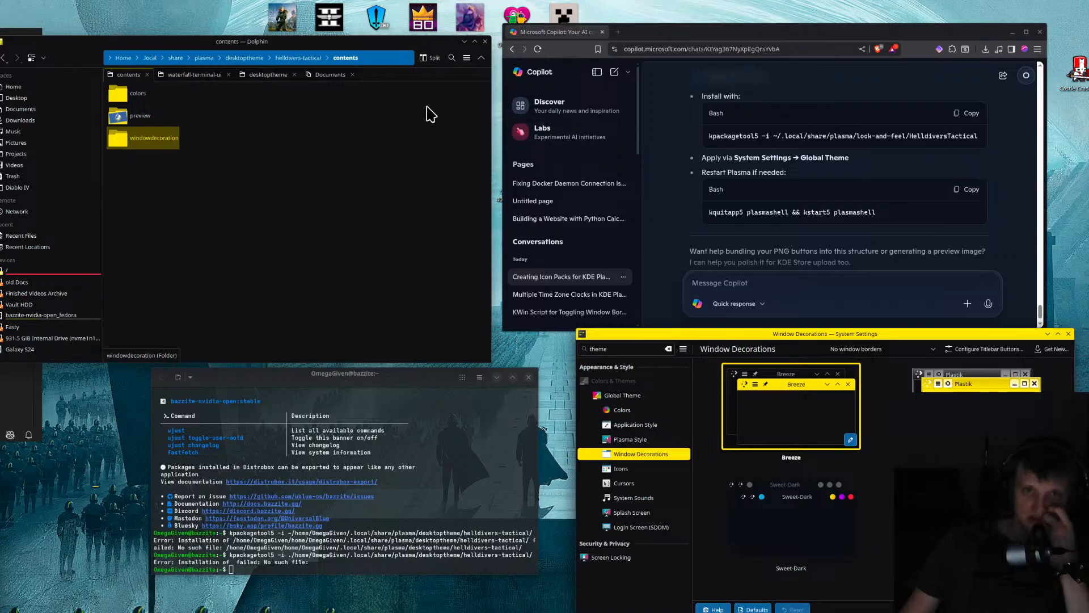
left_click(389, 114)
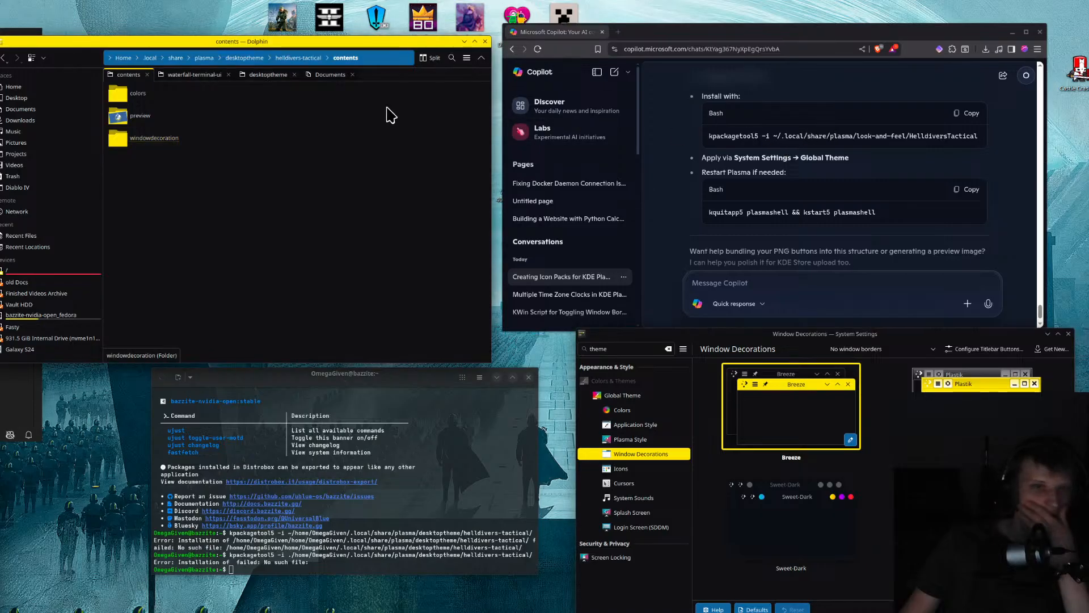
right_click(282, 170)
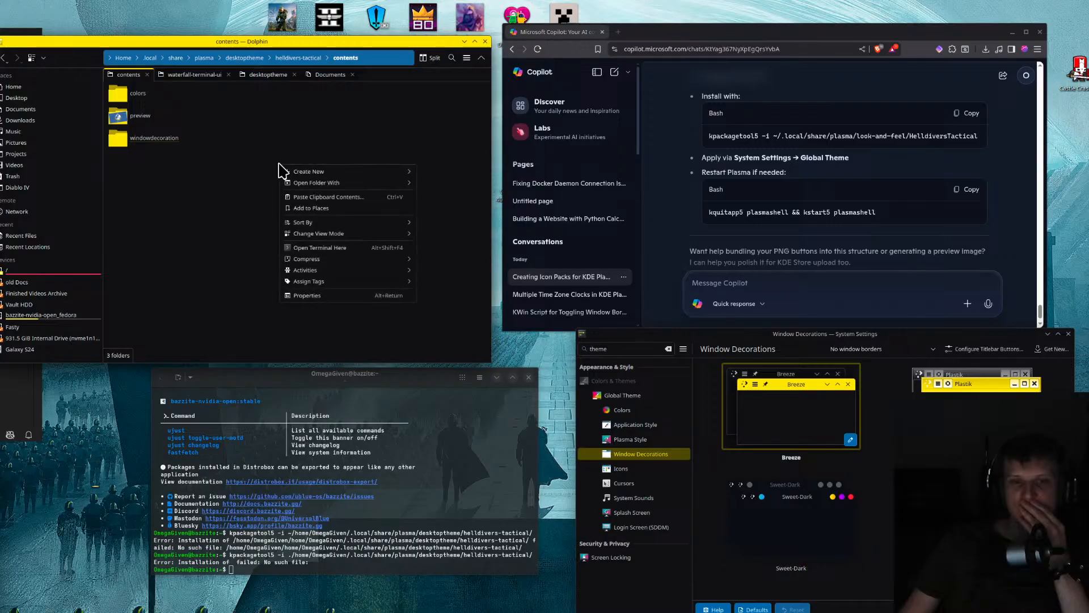
left_click(339, 248)
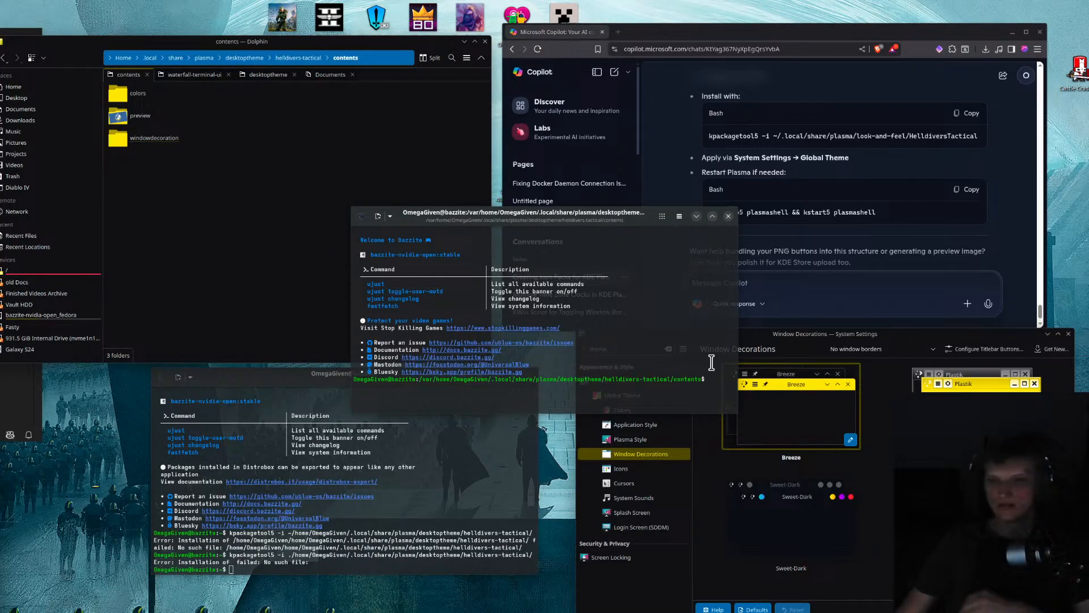
type("cd ..")
key("Return")
type("cd ..")
key("Return")
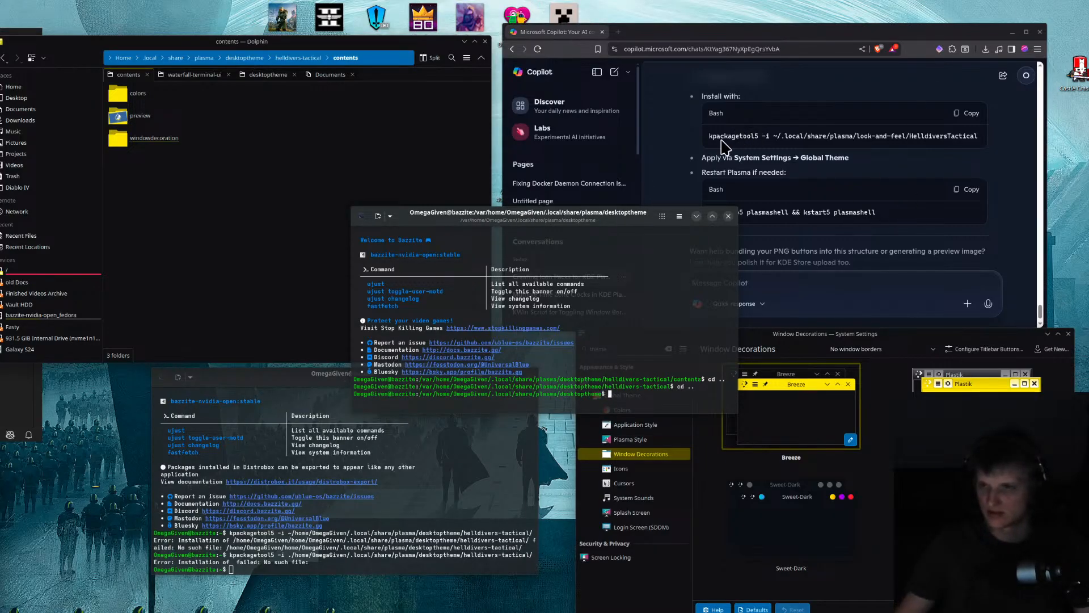
Run kpackagetool5 -i helldivers-tactical/ from the desktoptheme folder, taking the command from Copilot's install line
left_click_drag(710, 138, 780, 135)
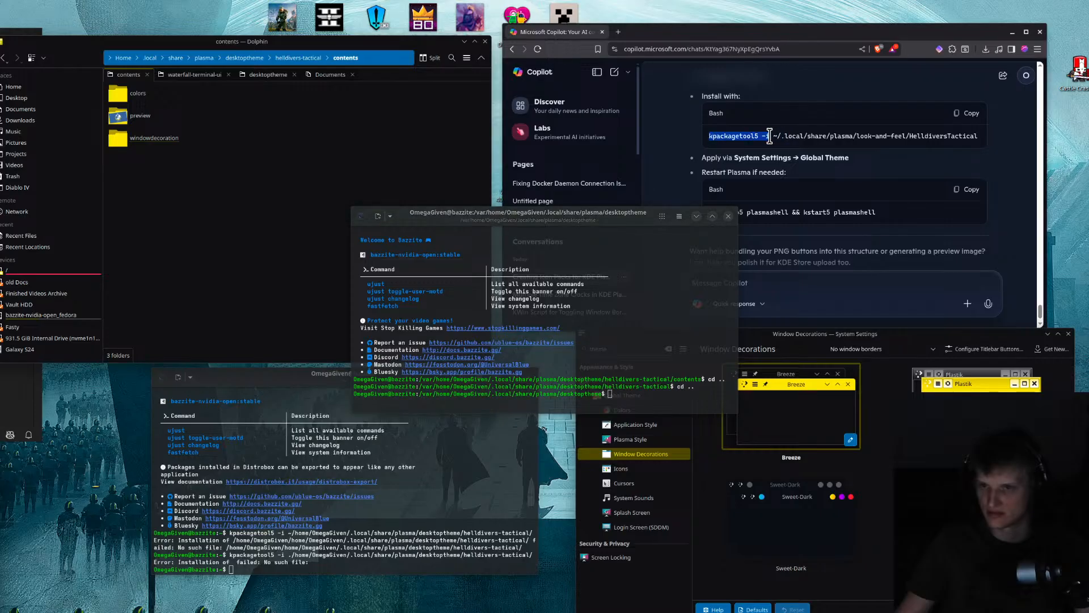
left_click(627, 387)
type("kpackagetool5 -i")
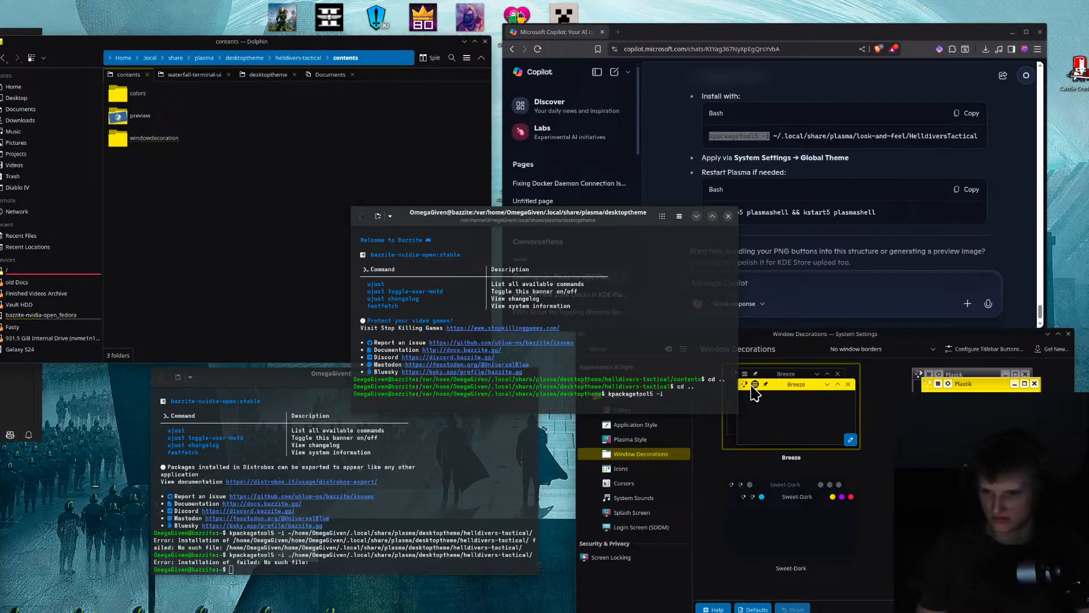
type("helldivers-tactical/")
key("Return")
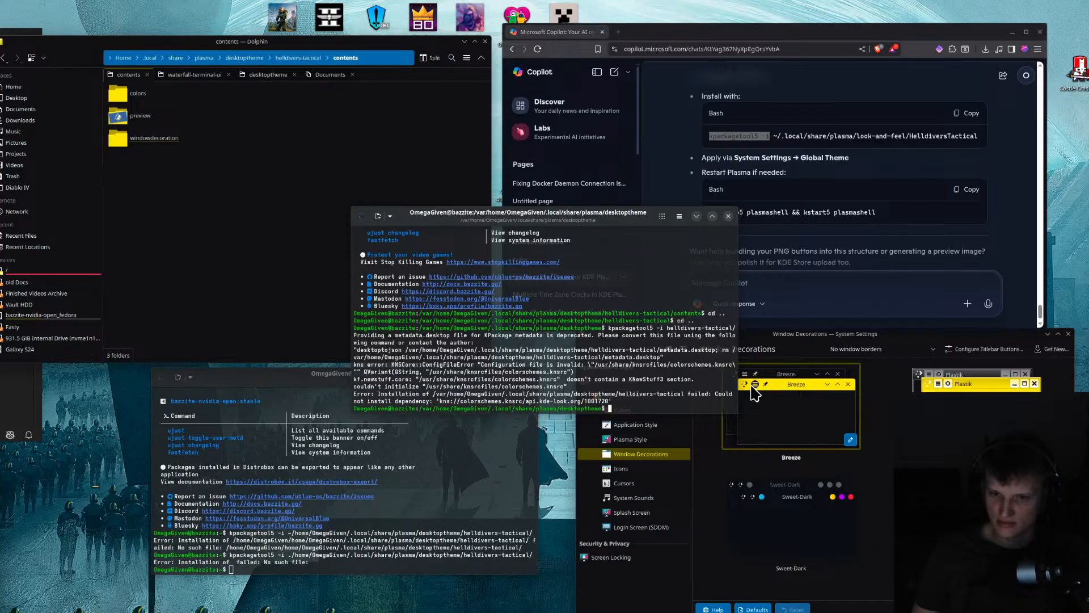
Delete metadata.desktop from the helldivers-tactical folder and return to the terminal opened for desktoptheme
left_click(151, 177)
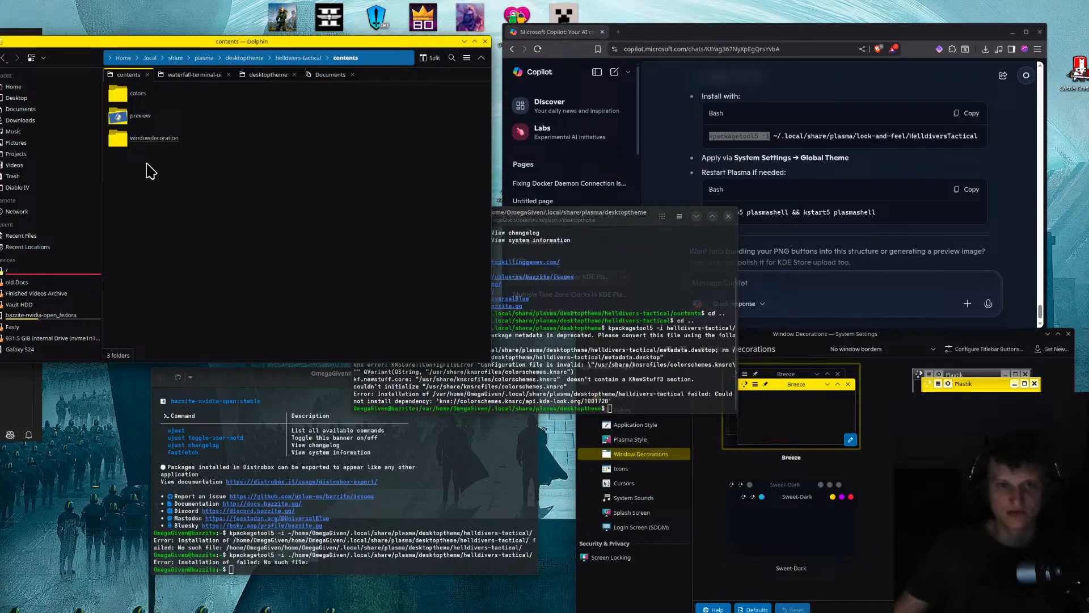
left_click(481, 57)
left_click(162, 117)
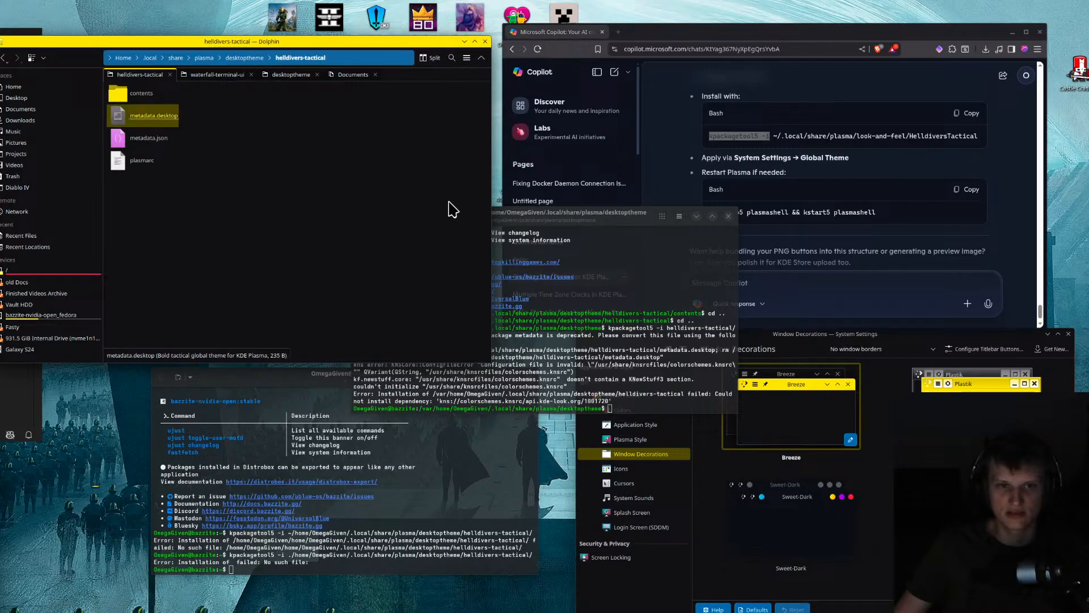
key("Delete")
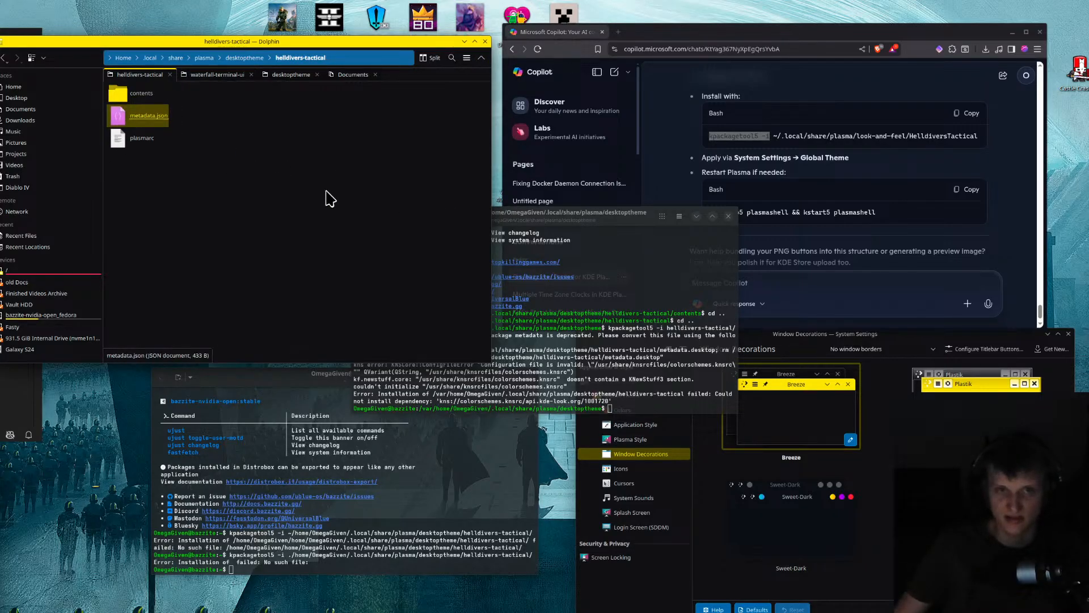
left_click(590, 224)
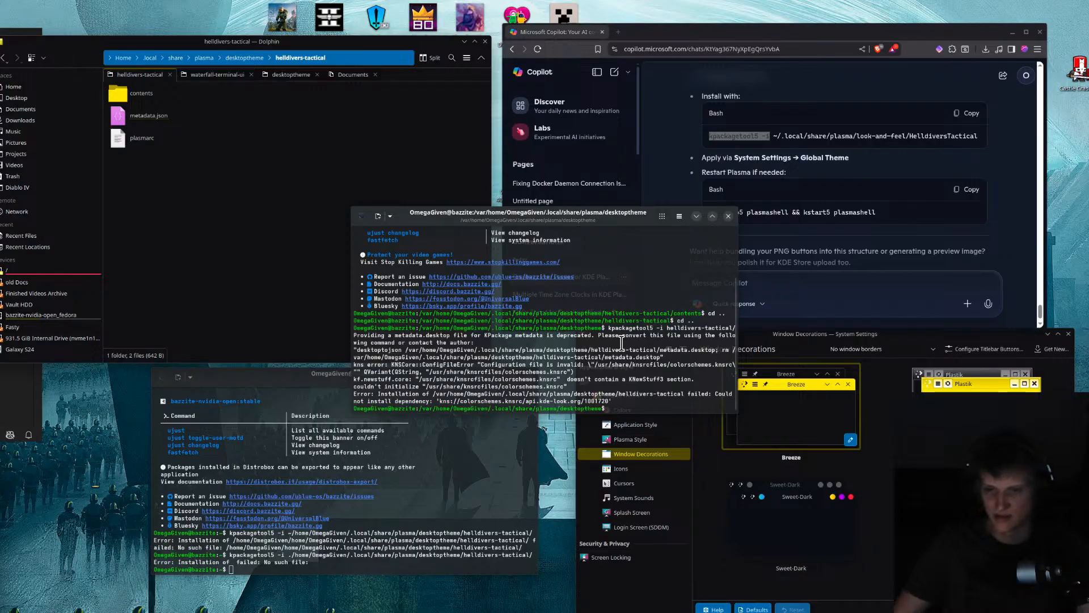
Try installing the theme again with kpackagetool5 -i helldivers-tactical/ and move the terminal window clear of the Copilot chat
key("Up")
key("Return")
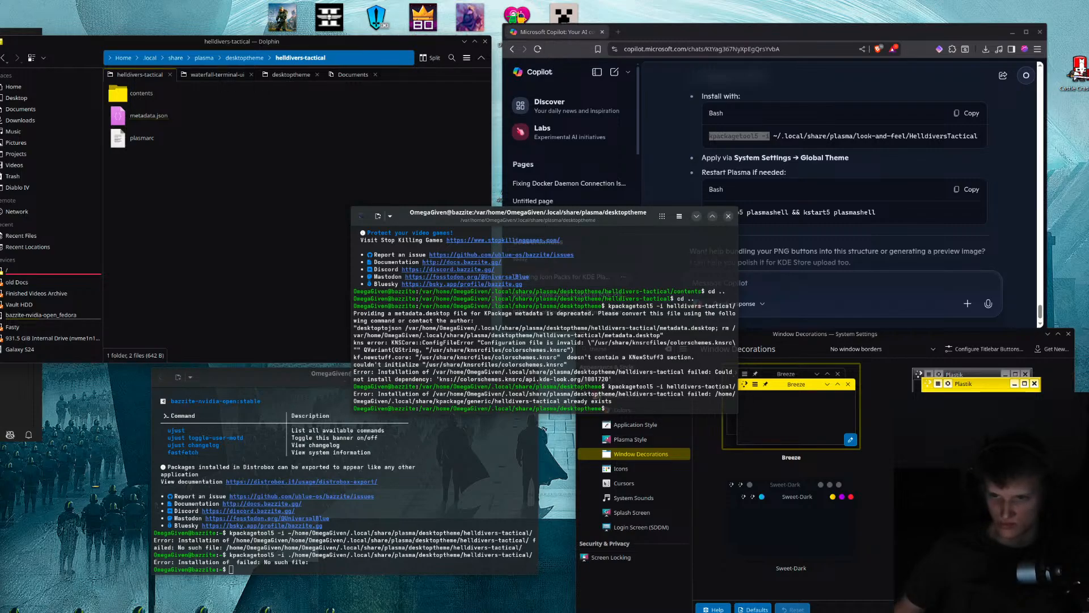
left_click_drag(642, 225, 417, 217)
Ask Copilot how to update the already existing helldivers tactical theme with the package tool
scroll(834, 209, "down", 1)
scroll(834, 211, "up", 5)
scroll(817, 238, "down", 5)
left_click(777, 282)
type("my helldivers tactical already exissts how do i updates this with the package t")
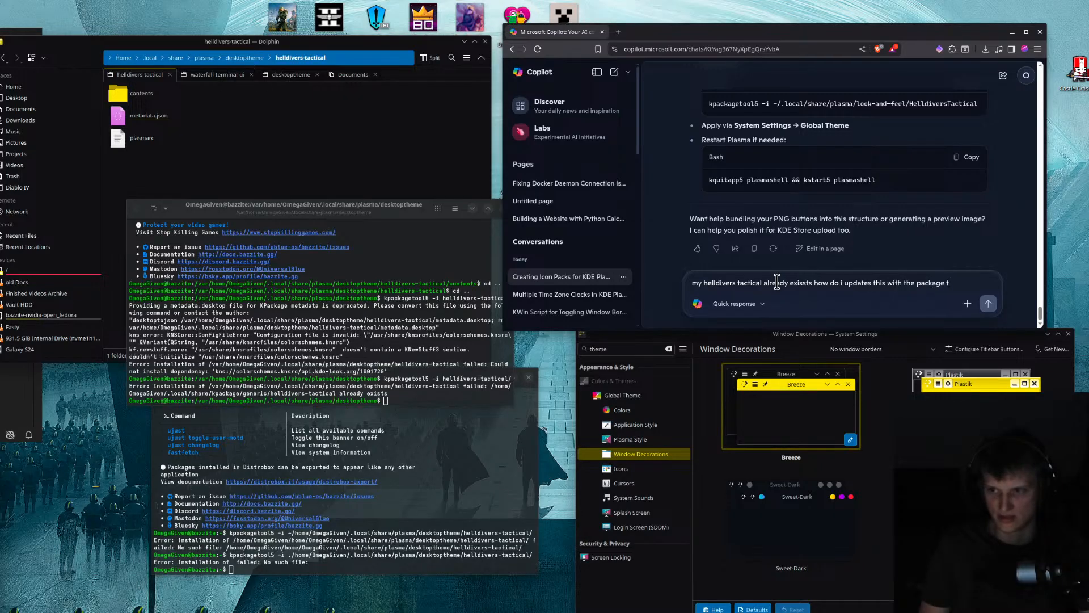
type("?")
key("Return")
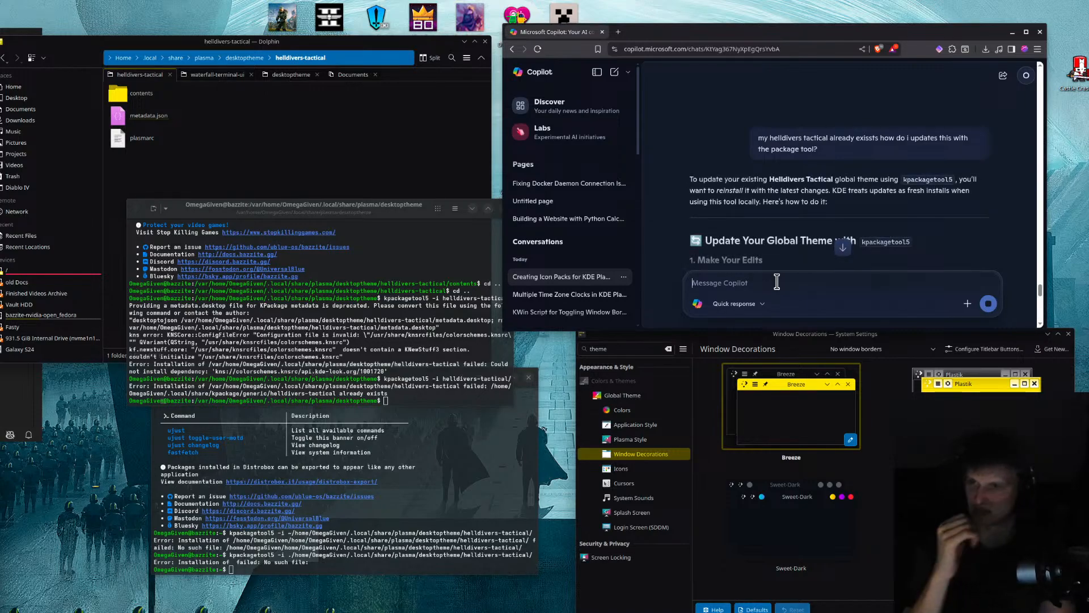
Run kpackagetool5 -r helldivers-tactical/ in the desktoptheme terminal, taking the uninstall command from Copilot's update instructions
scroll(825, 162, "down", 3)
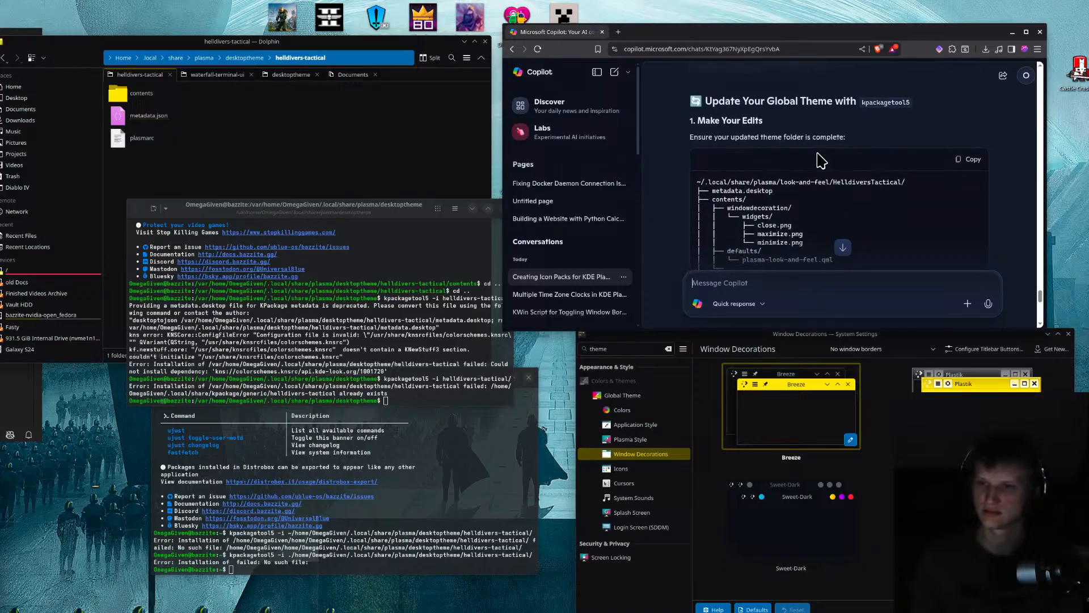
scroll(817, 164, "down", 2)
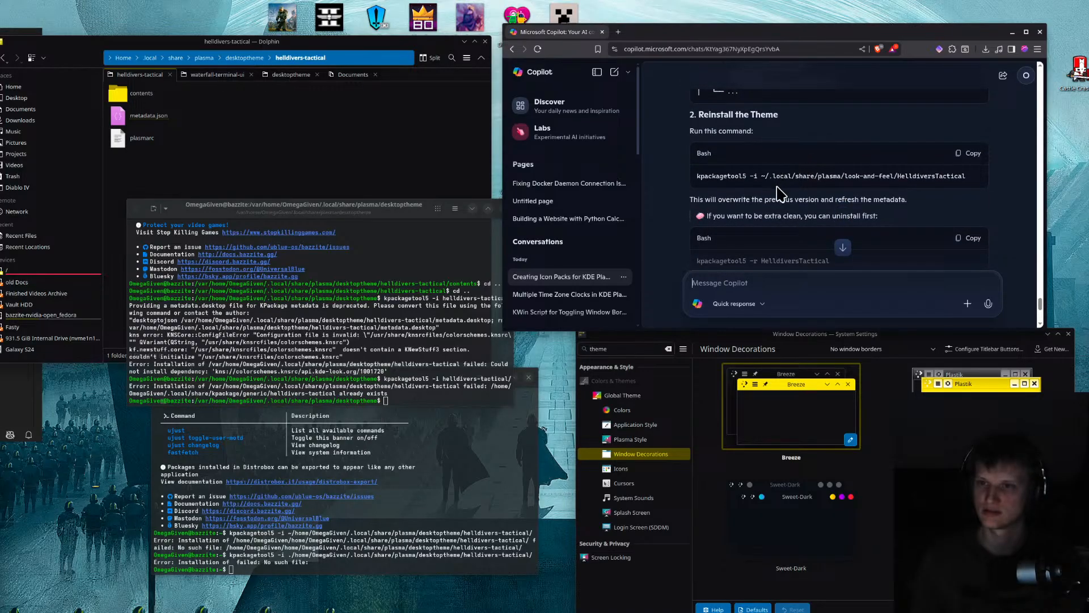
scroll(785, 200, "up", 5)
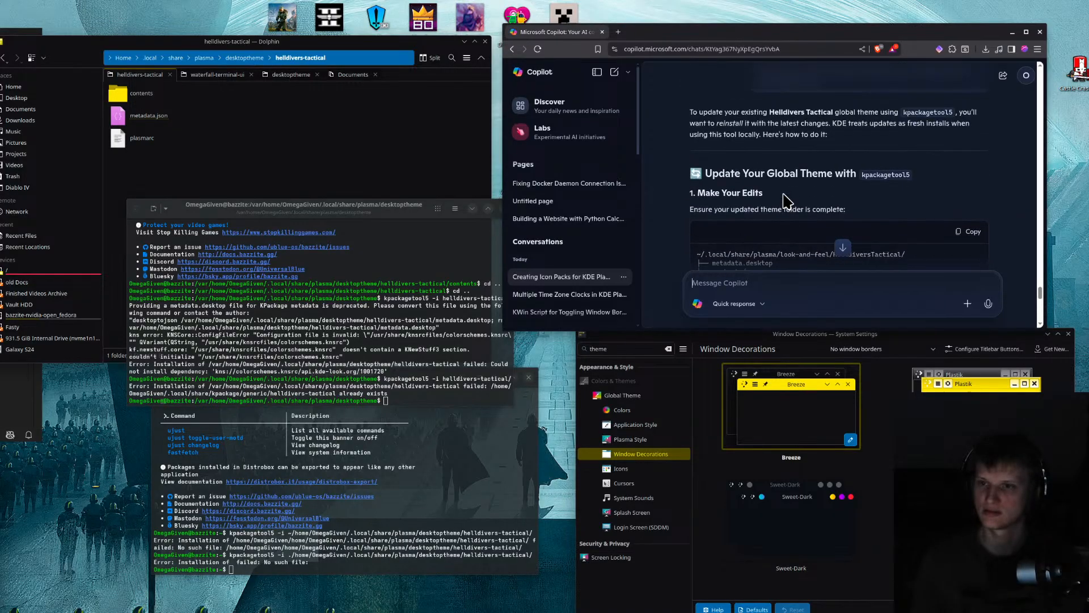
scroll(798, 168, "down", 5)
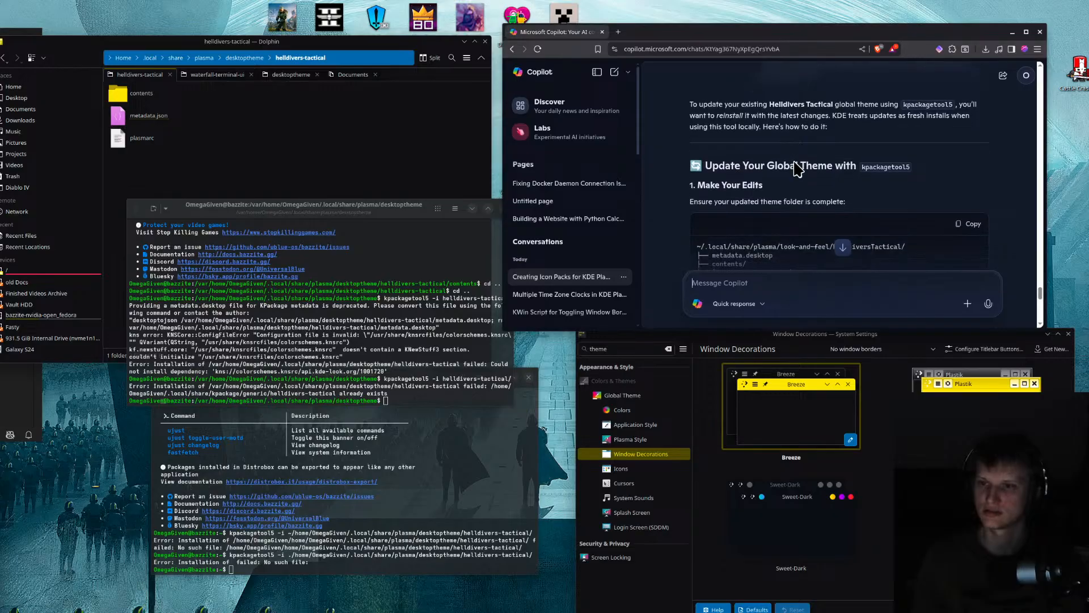
scroll(798, 190, "down", 2)
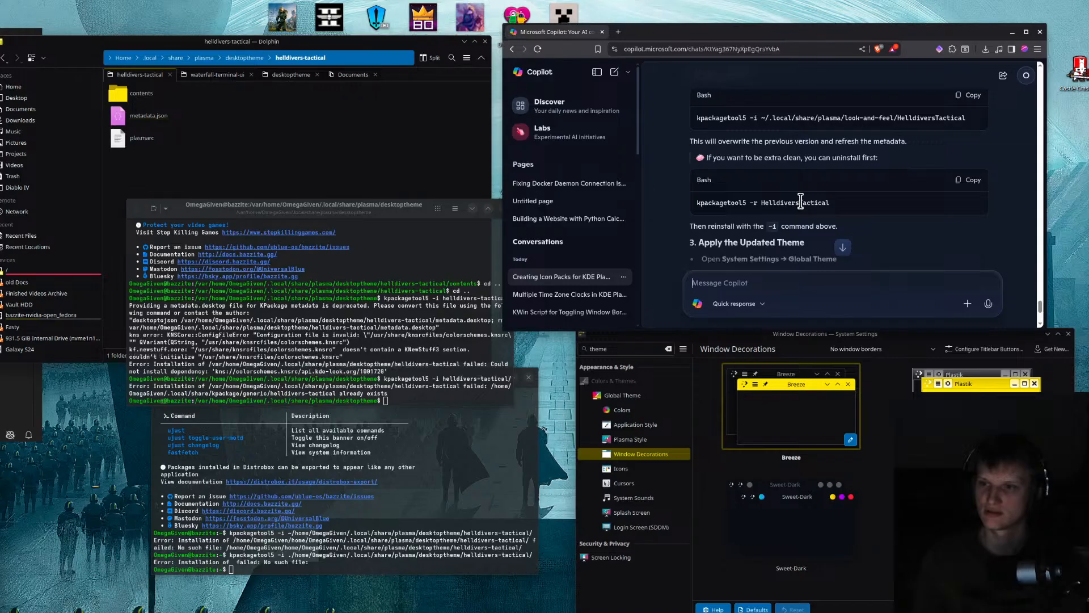
scroll(844, 214, "up", 1)
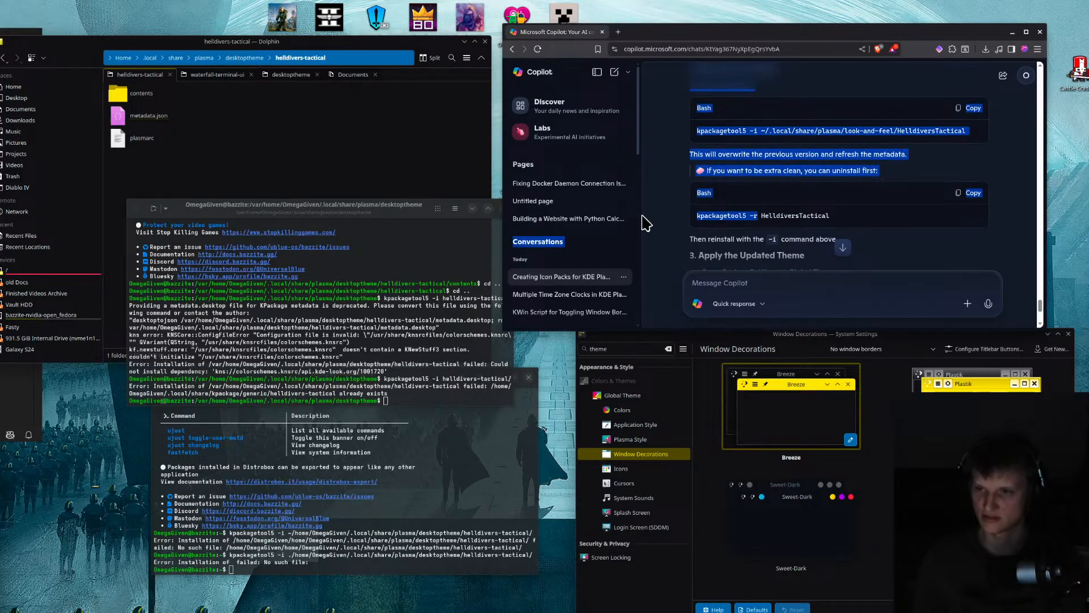
left_click_drag(757, 215, 696, 216)
key("super+c")
left_click(340, 328)
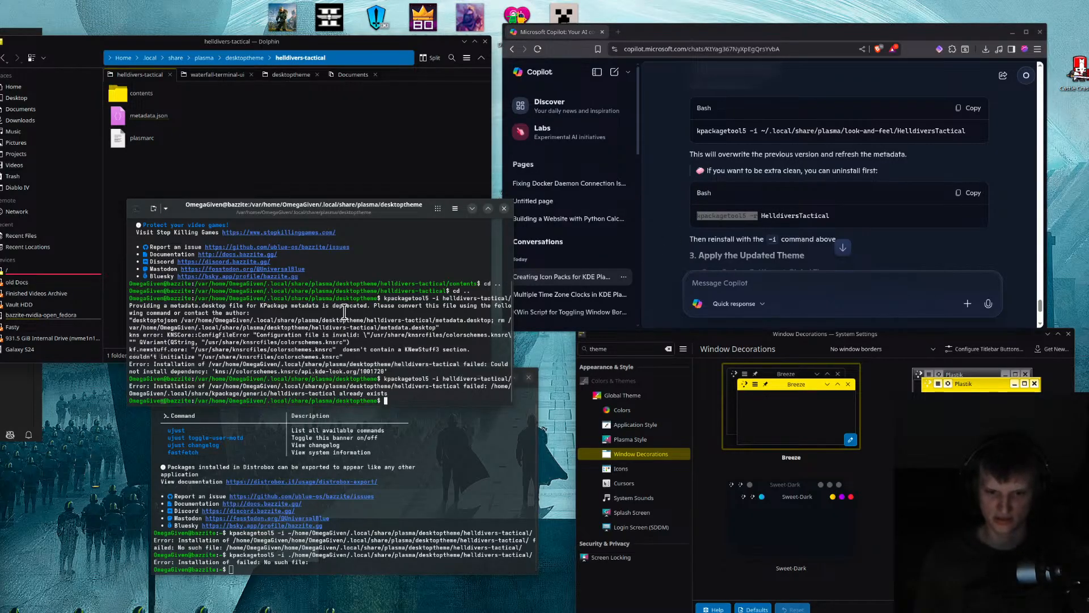
middle_click(344, 312)
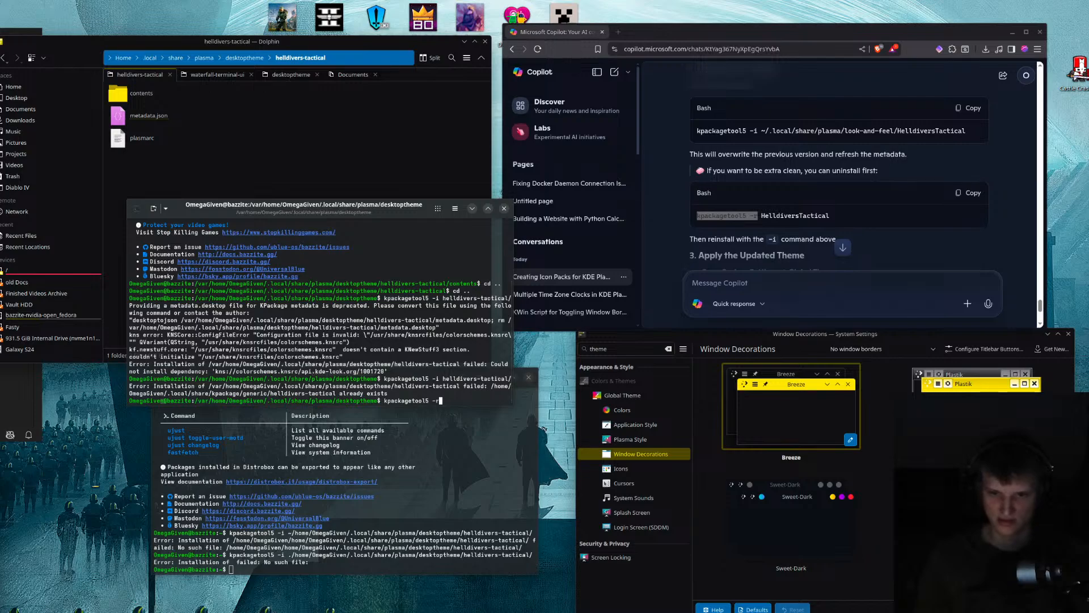
type("helldivers-tactical/")
key("Return")
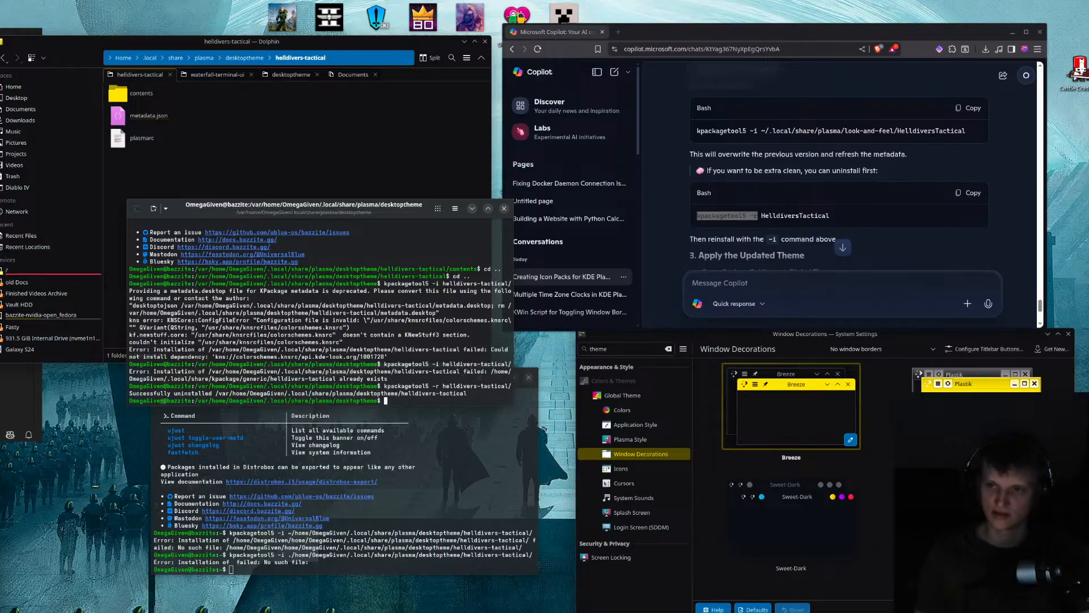
Reinstall the theme by rerunning kpackagetool5 -i helldivers-tactical/ in the same terminal
key("Up")
key("Return")
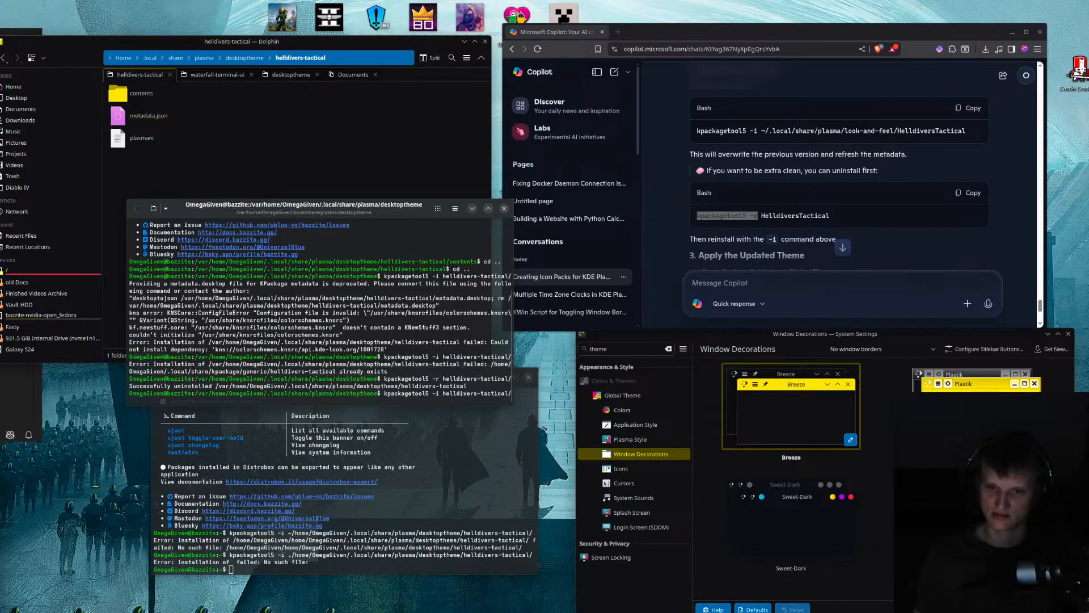
key("Return")
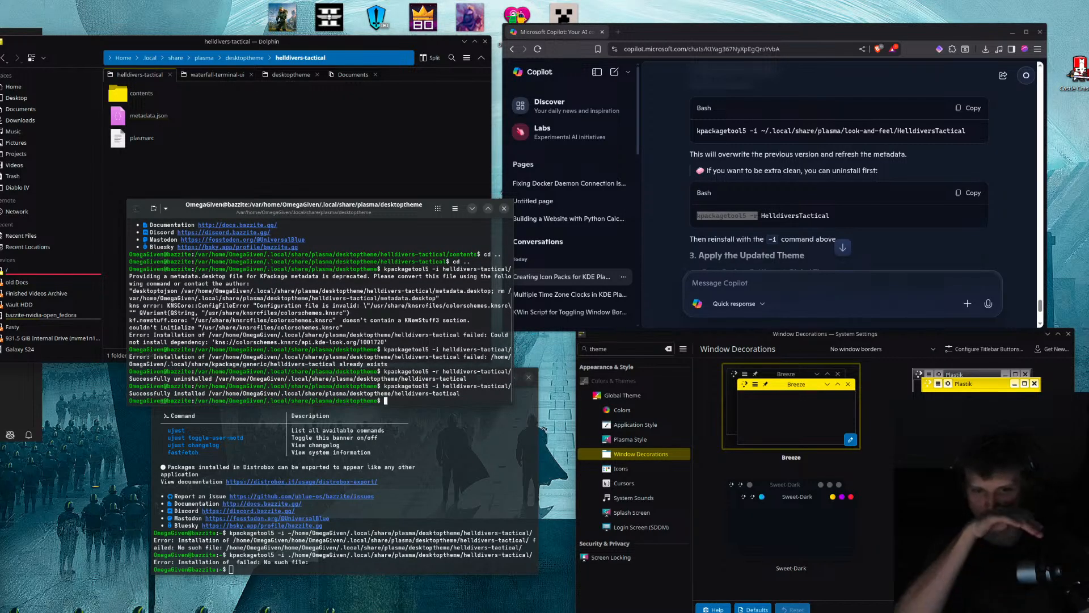
Read Copilot's steps for applying the updated theme and open the Global Theme page in System Settings
scroll(808, 267, "down", 4)
scroll(822, 227, "up", 2)
left_click_drag(736, 188, 822, 188)
left_click(822, 188)
left_click(636, 400)
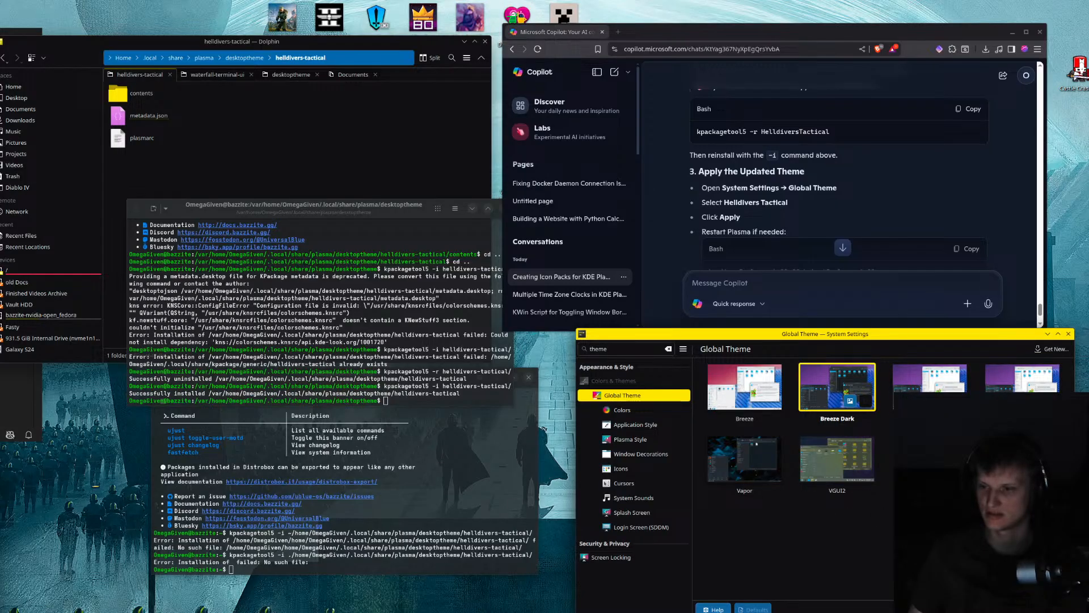
Read the rest of Copilot's apply instructions and send it the message "I dont see my helldivers theme here"
left_click(720, 203)
scroll(760, 214, "down", 3)
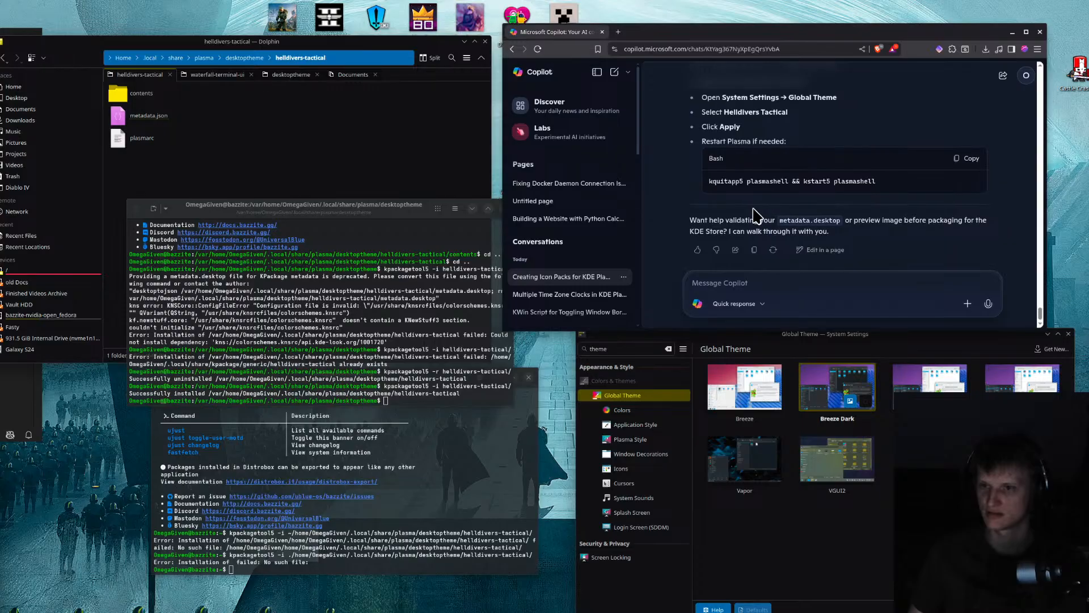
scroll(823, 230, "up", 1)
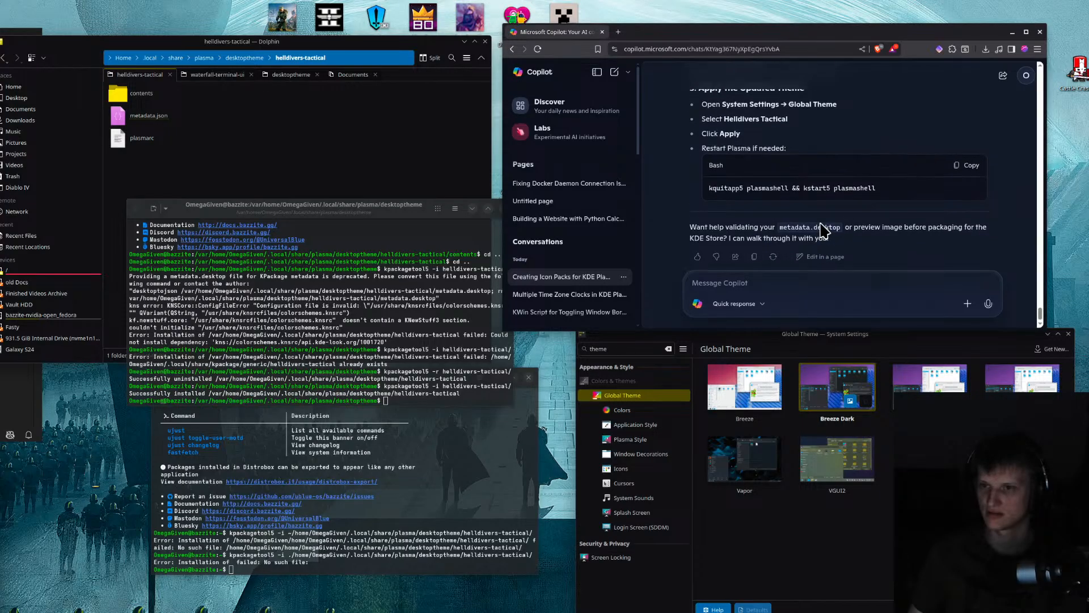
scroll(815, 244, "up", 1)
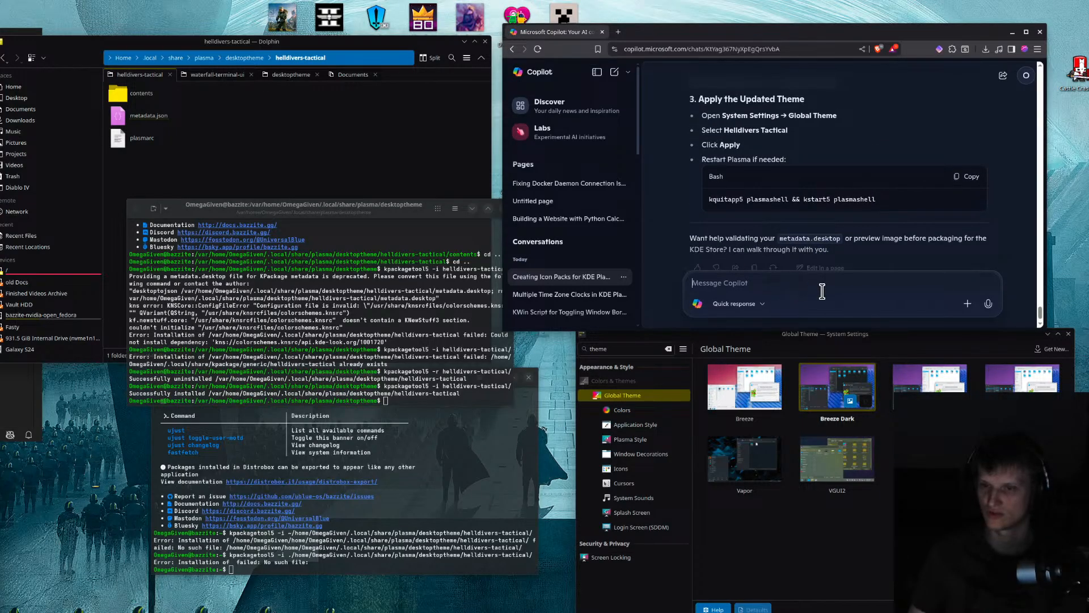
type("I dont see my helldivers theme here")
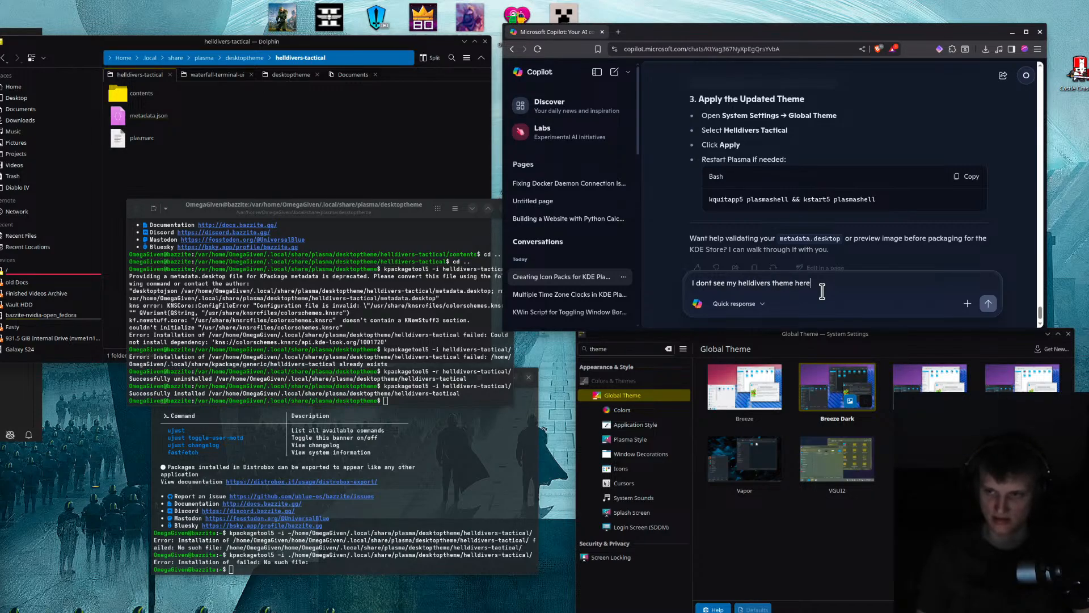
key("Return")
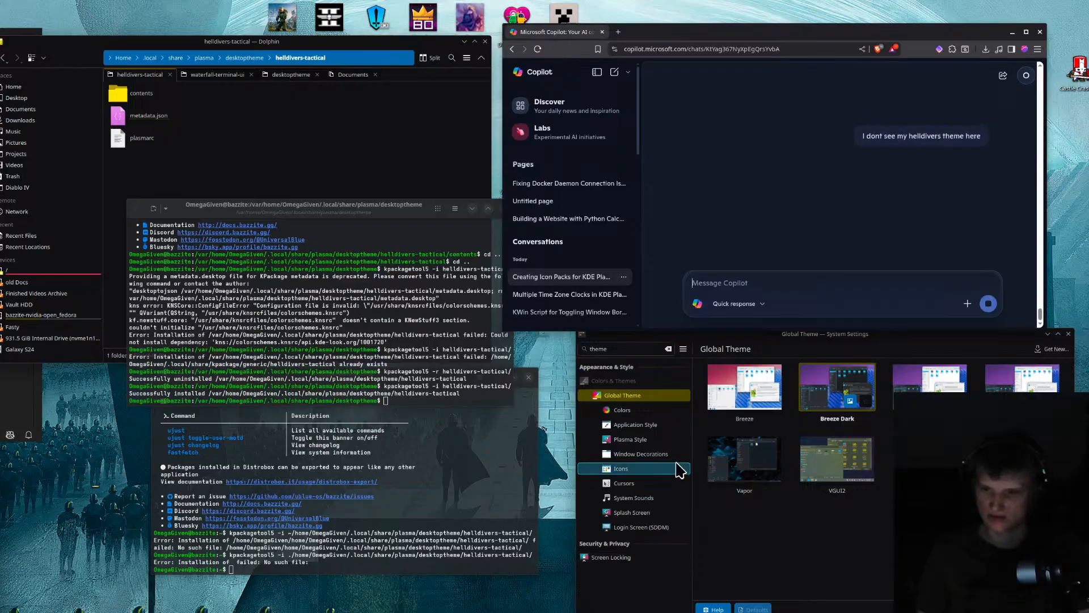
Check the Colors and Global Theme pages for the theme and read the install location item in Copilot's checklist
left_click(652, 413)
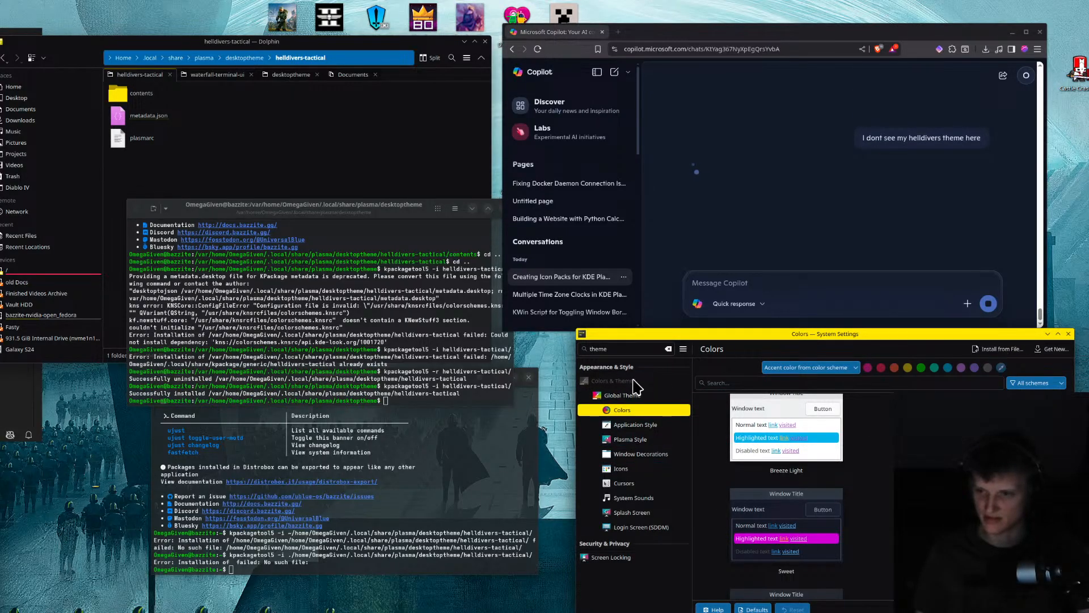
left_click(624, 394)
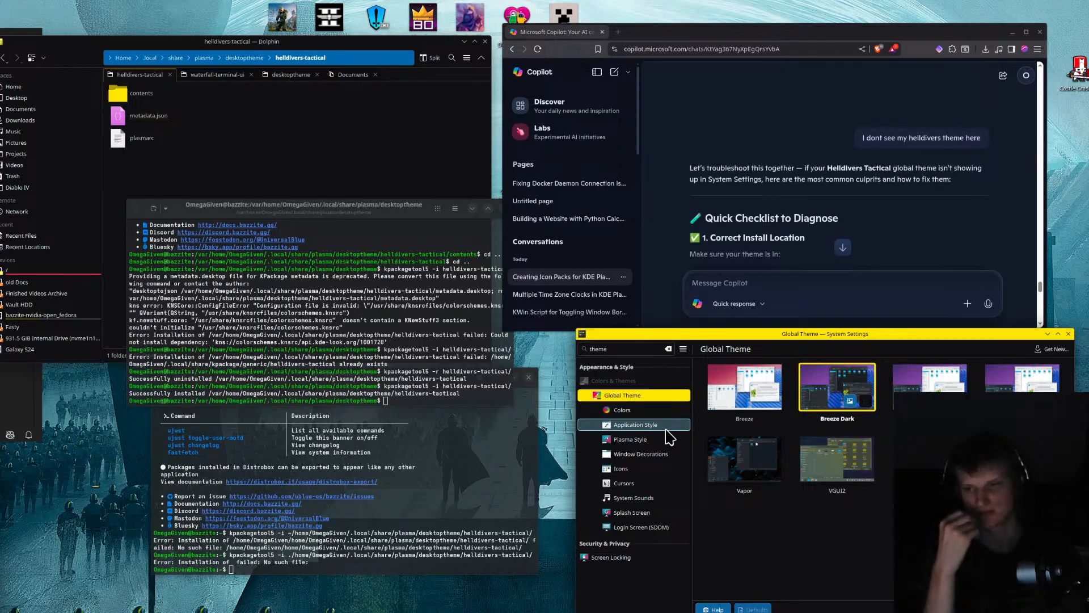
scroll(816, 154, "down", 1)
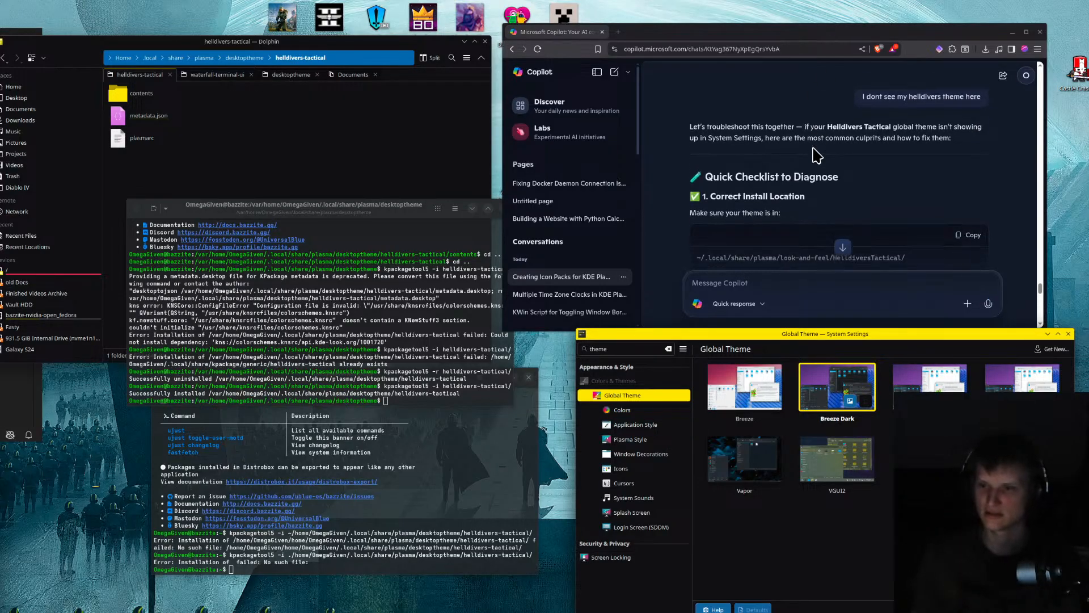
scroll(813, 149, "down", 1)
left_click_drag(730, 164, 798, 157)
left_click(794, 163)
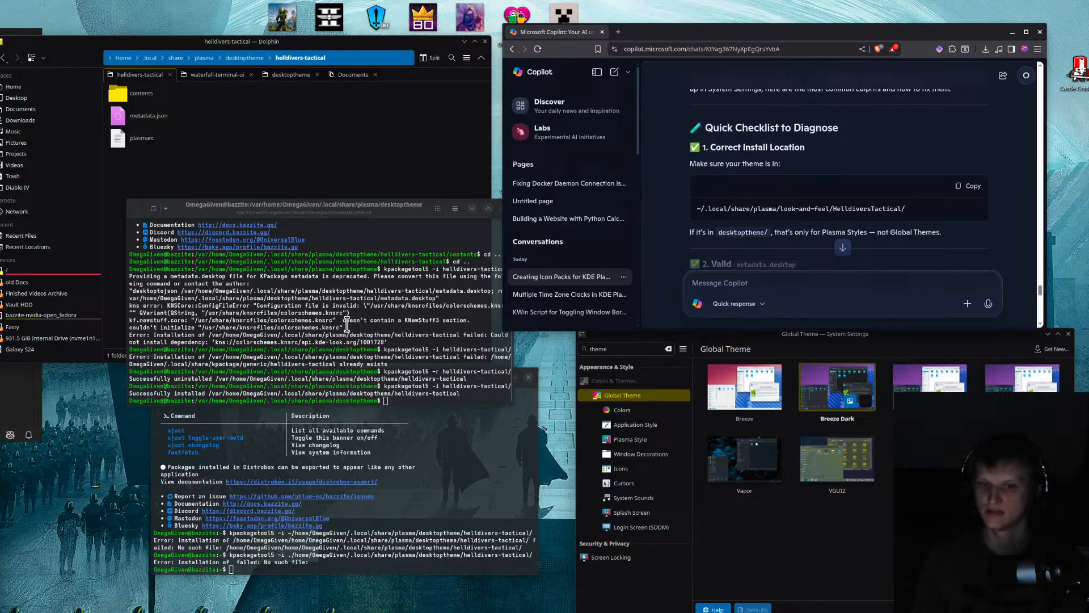
Copy the helldivers-tactical folder from plasma/desktoptheme and paste it into the plasma/look-and-feel folder
left_click(289, 158)
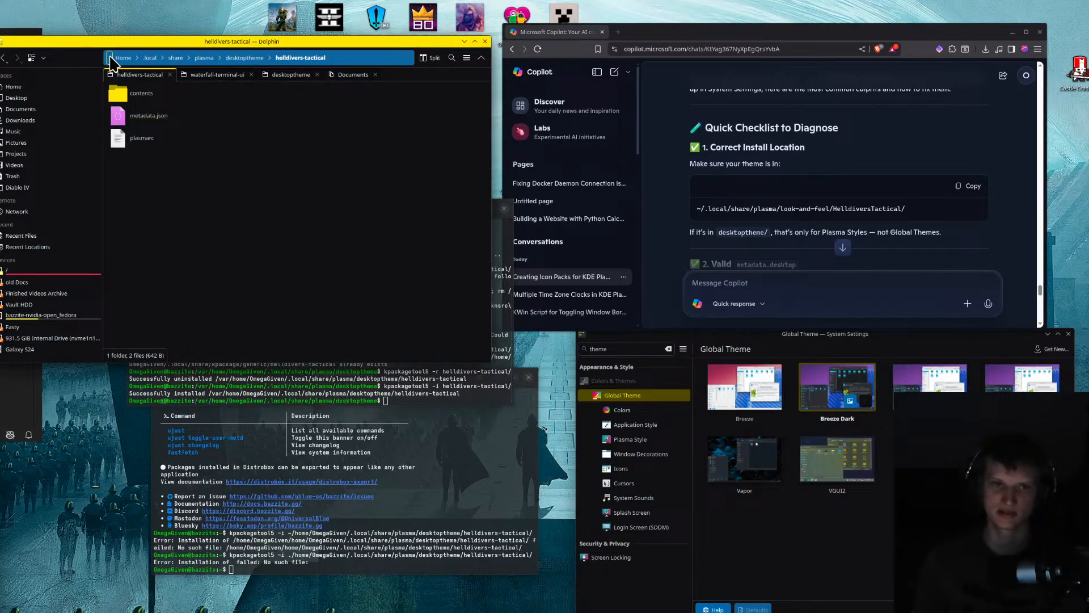
left_click(481, 59)
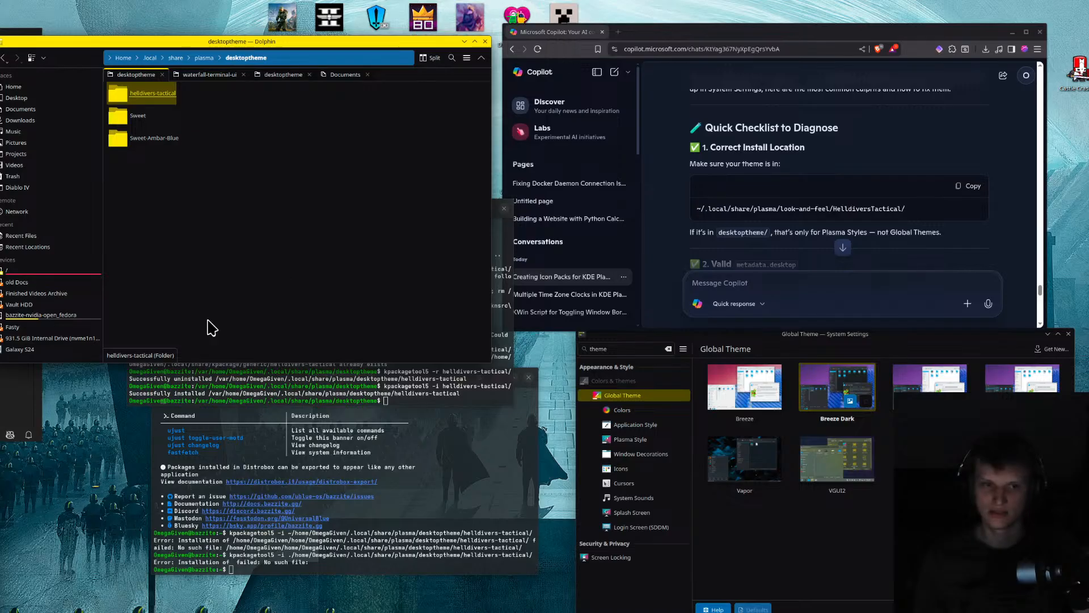
left_click(1, 431)
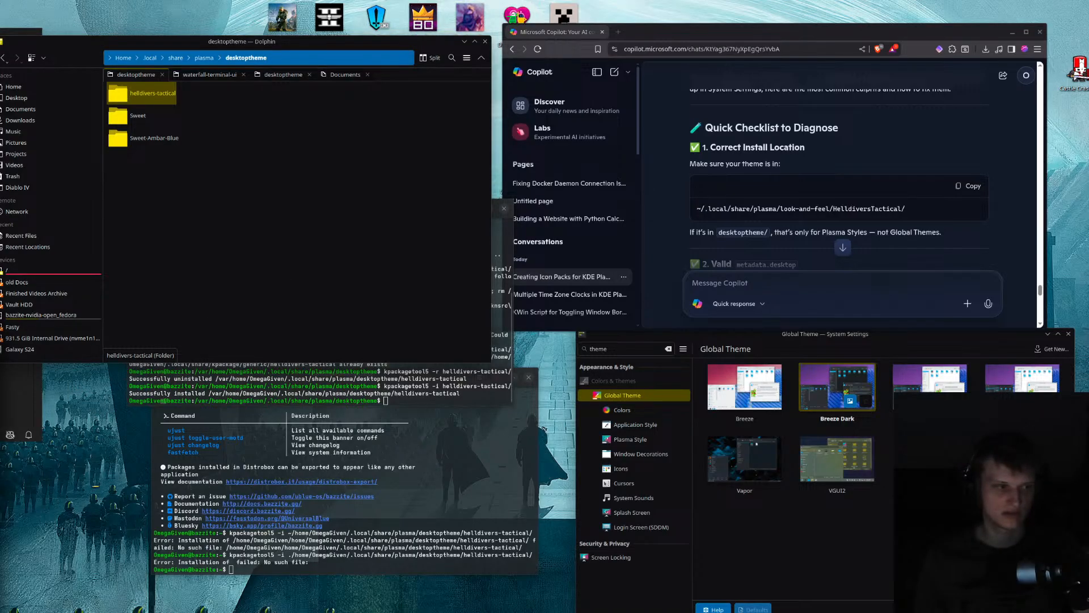
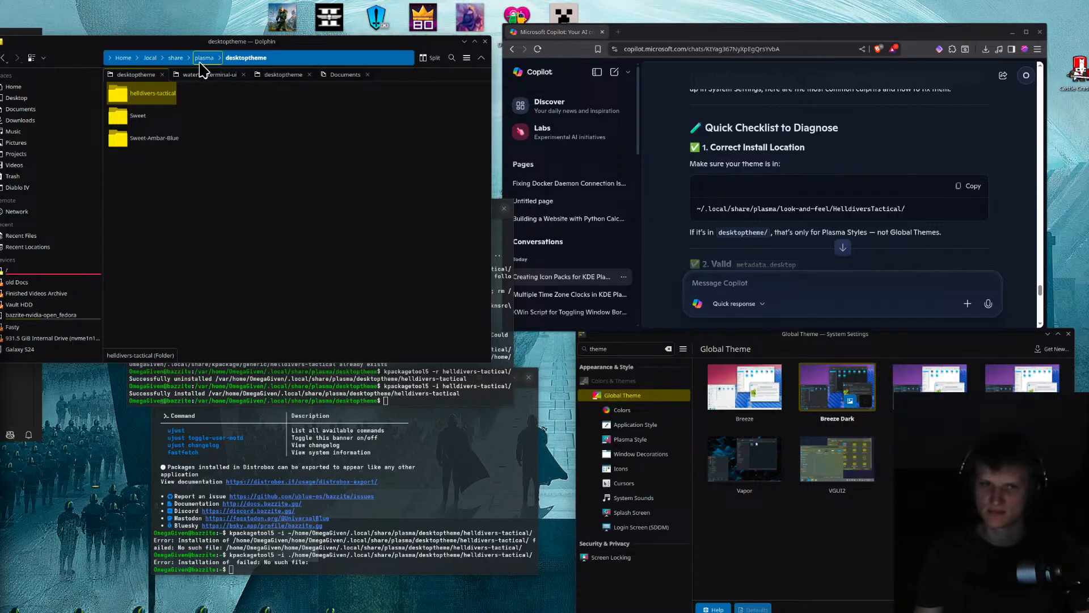
left_click(175, 57)
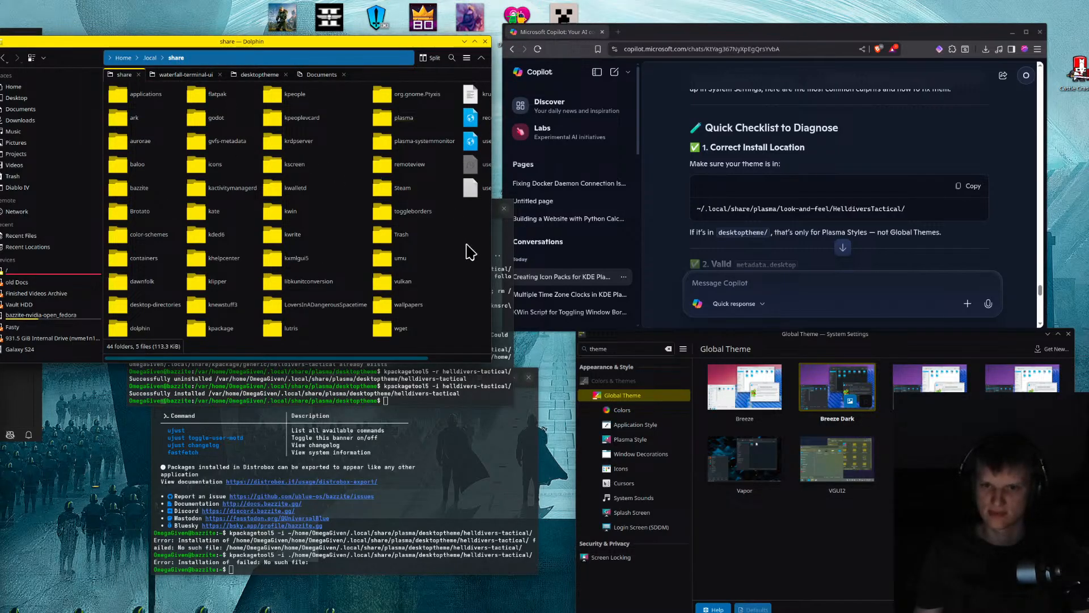
type("lo")
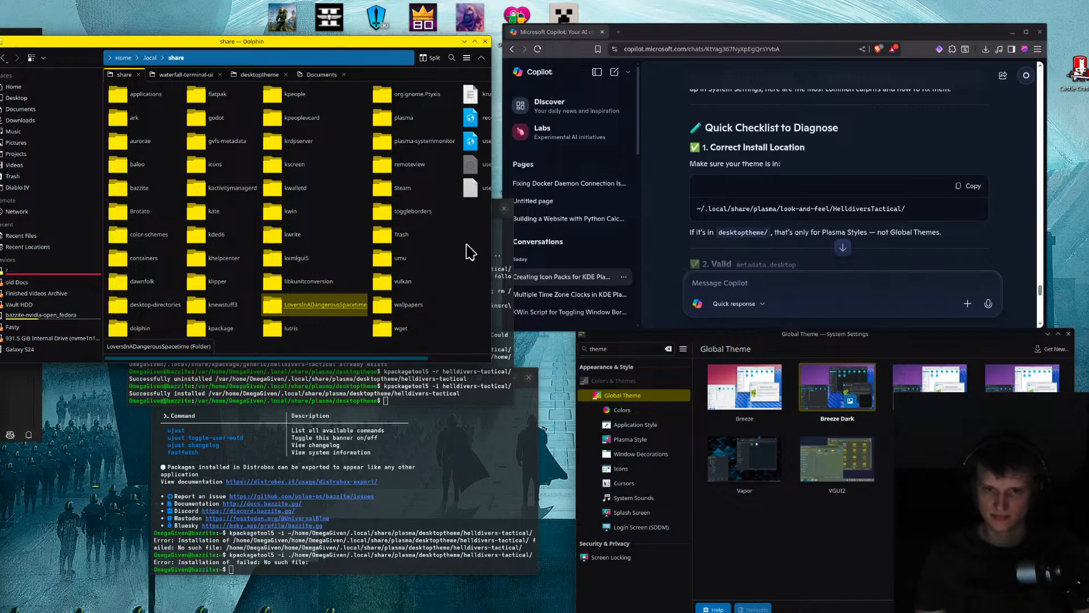
type("k")
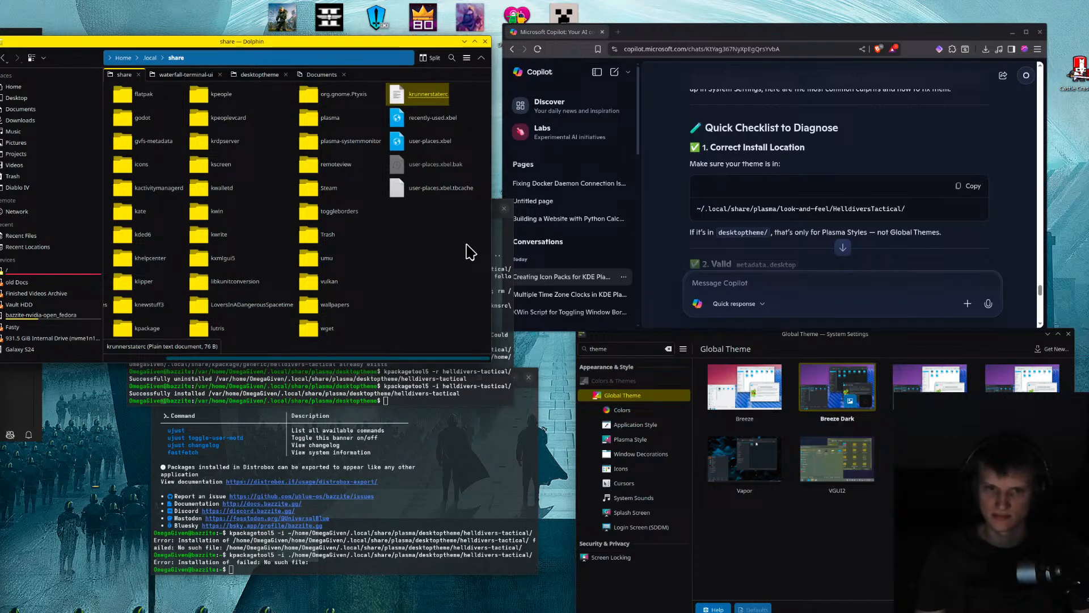
type("lo")
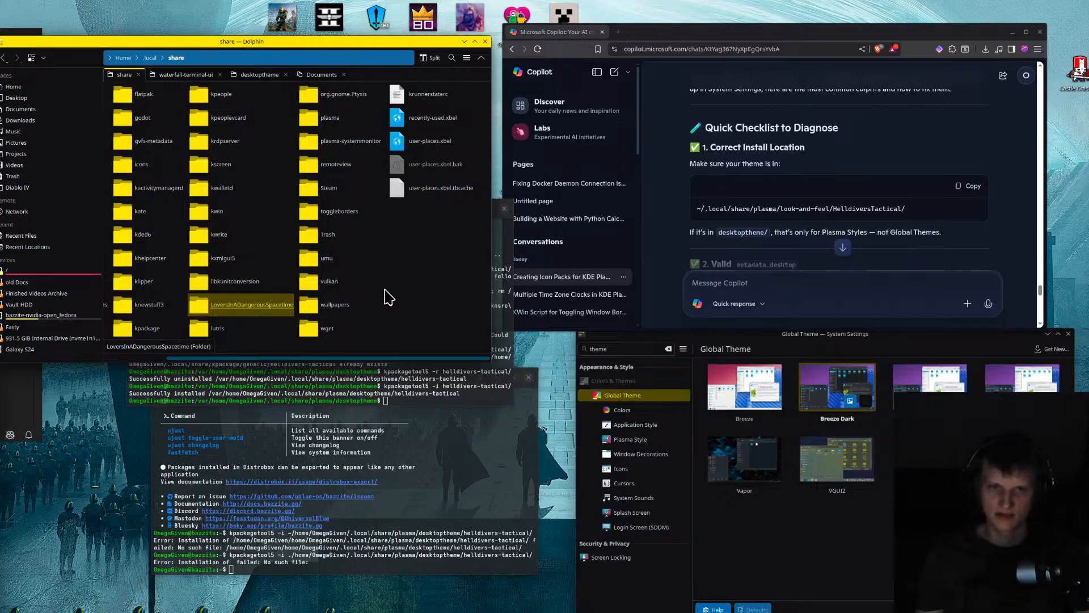
scroll(391, 296, "up", 1)
double_click(397, 122)
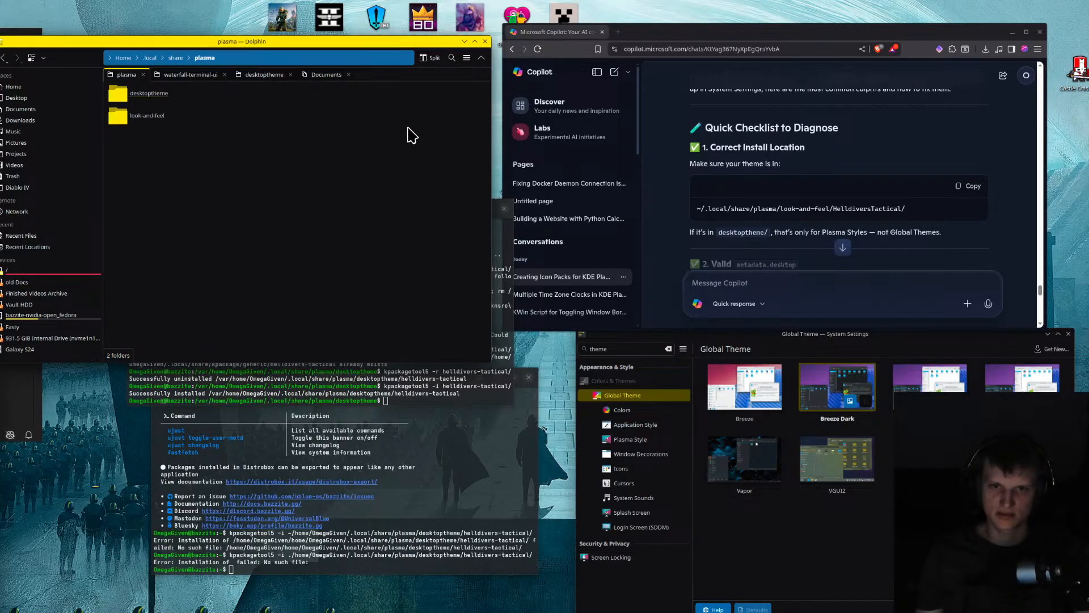
double_click(123, 117)
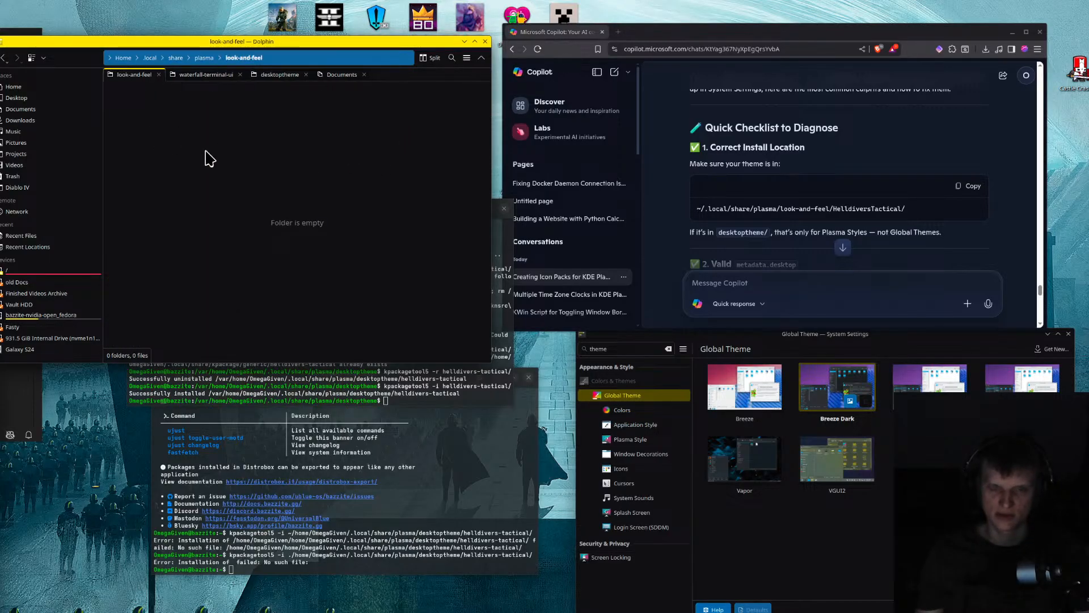
left_click(239, 182)
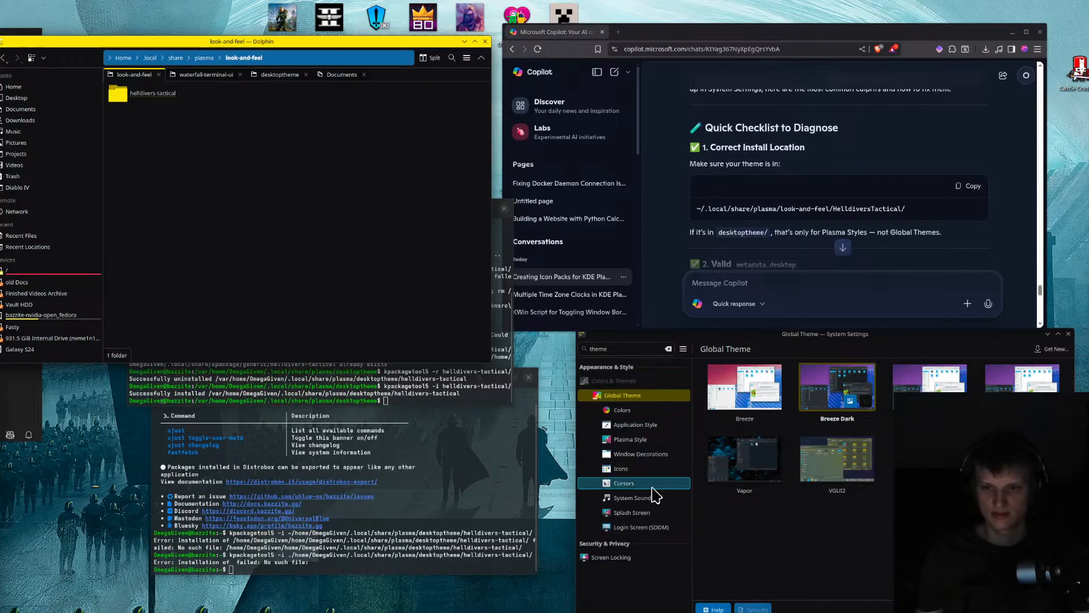
Close and reopen System Settings to refresh it, and return to the Global Theme page
left_click(784, 553)
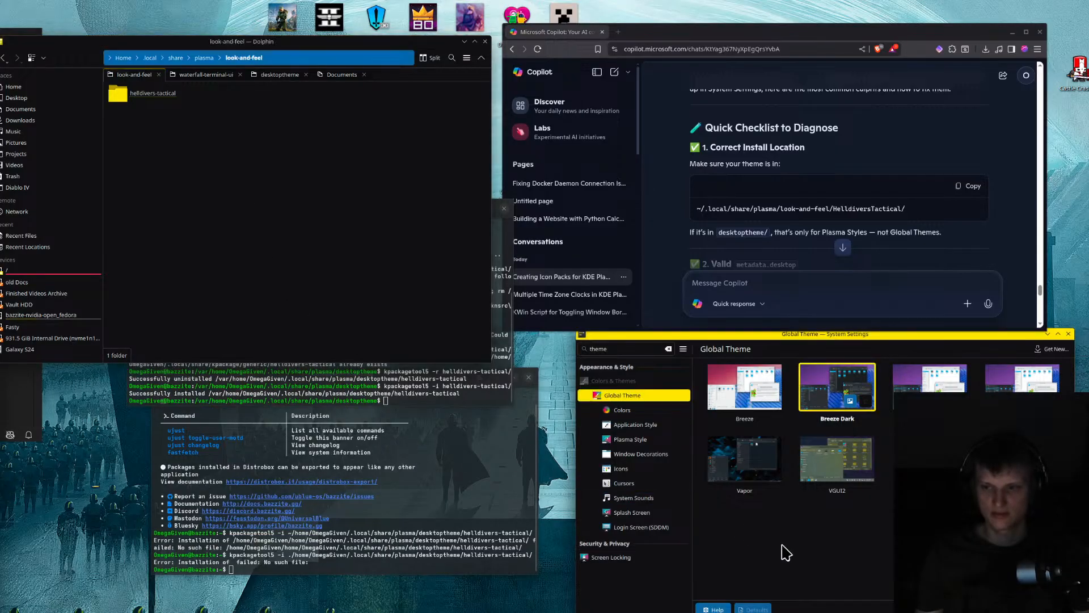
left_click(582, 335)
mouse_move(616, 368)
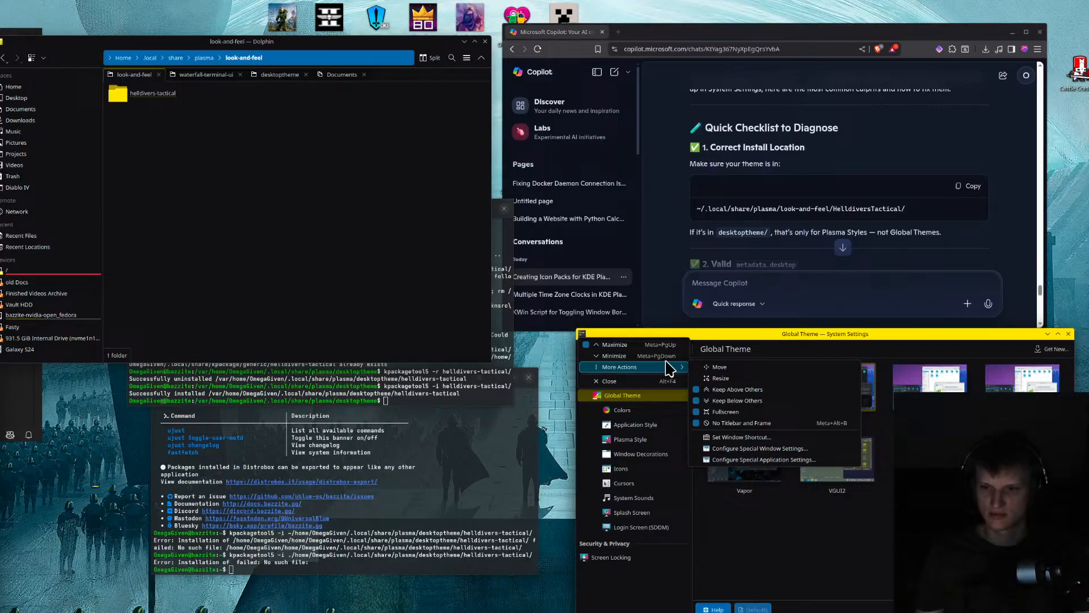
left_click(1071, 342)
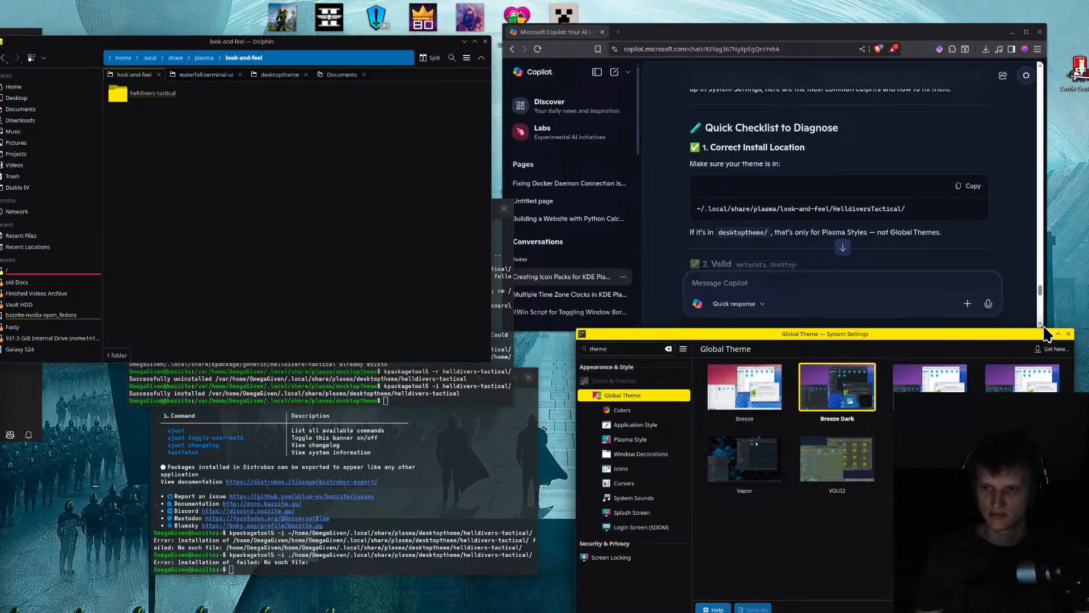
left_click(1070, 334)
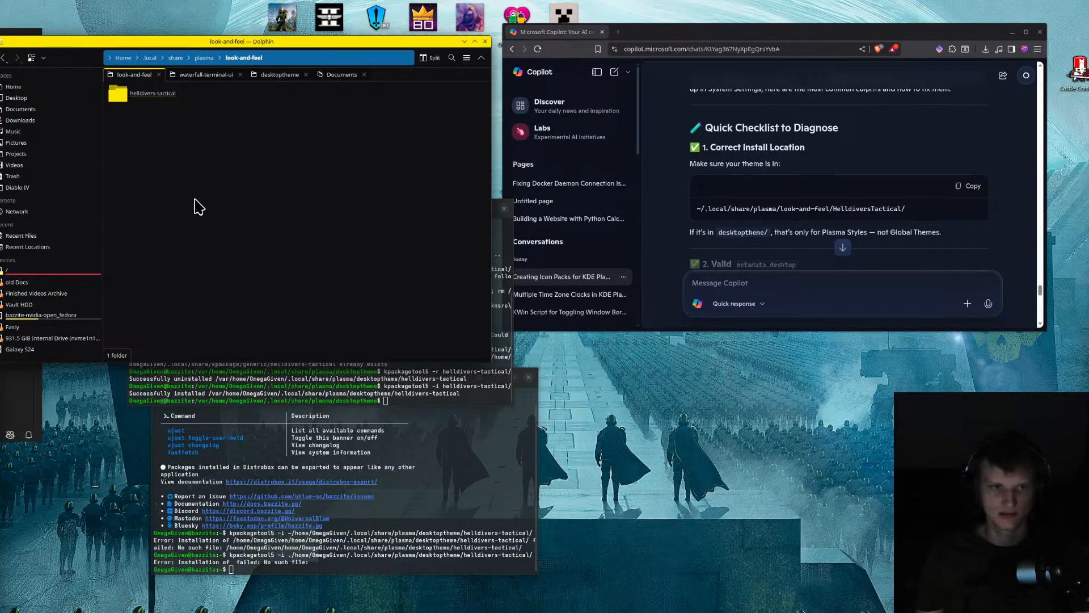
left_click(387, 491)
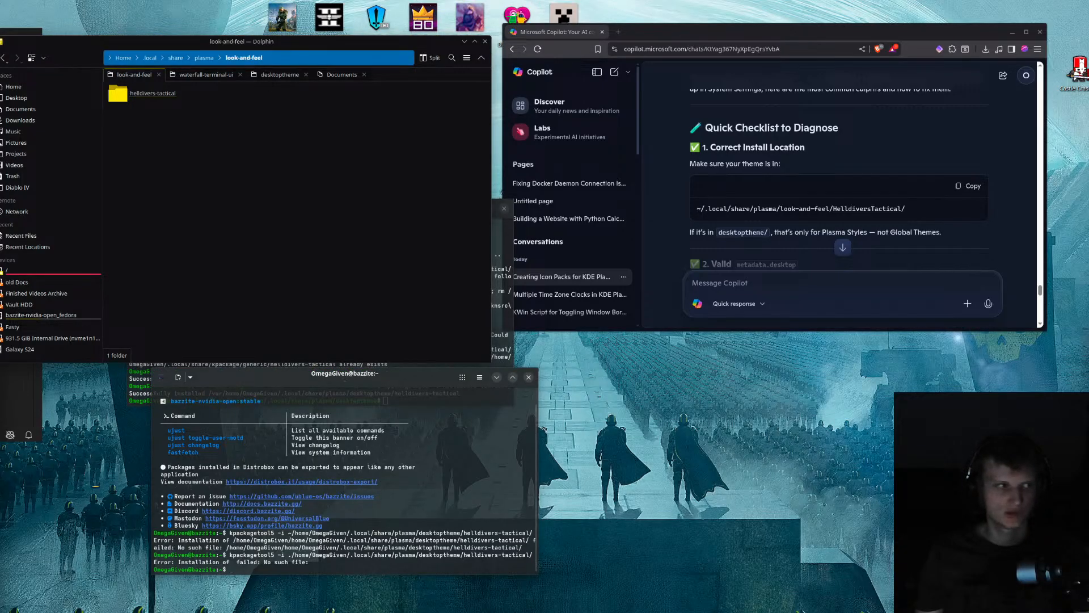
key("super")
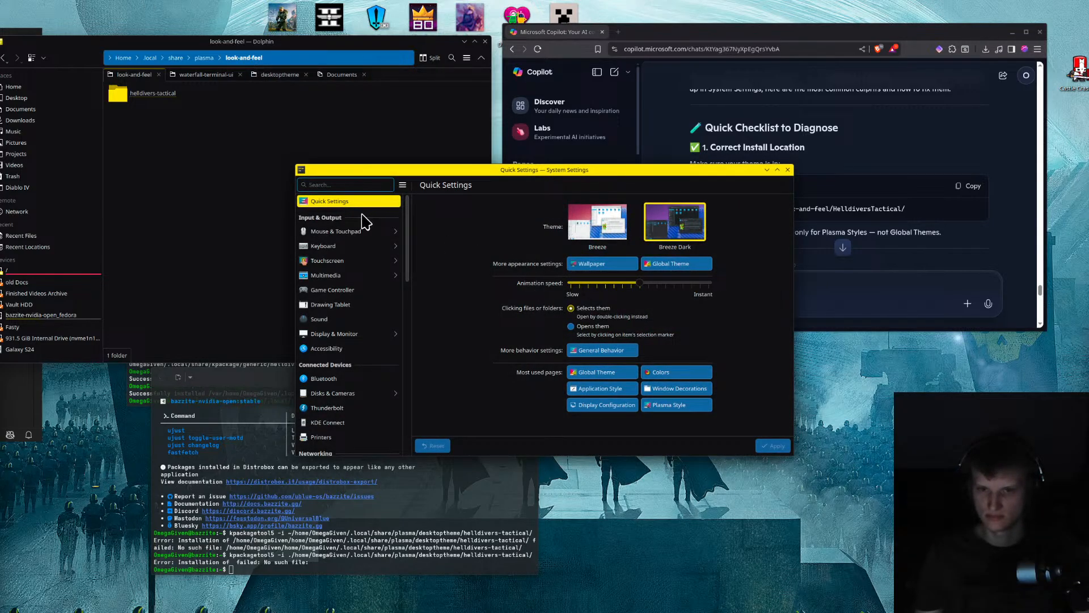
left_click(676, 267)
Check the Global Theme page and its subpages, from Colors and Plasma Style through Login Screen, for the Helldivers theme
left_click(365, 217)
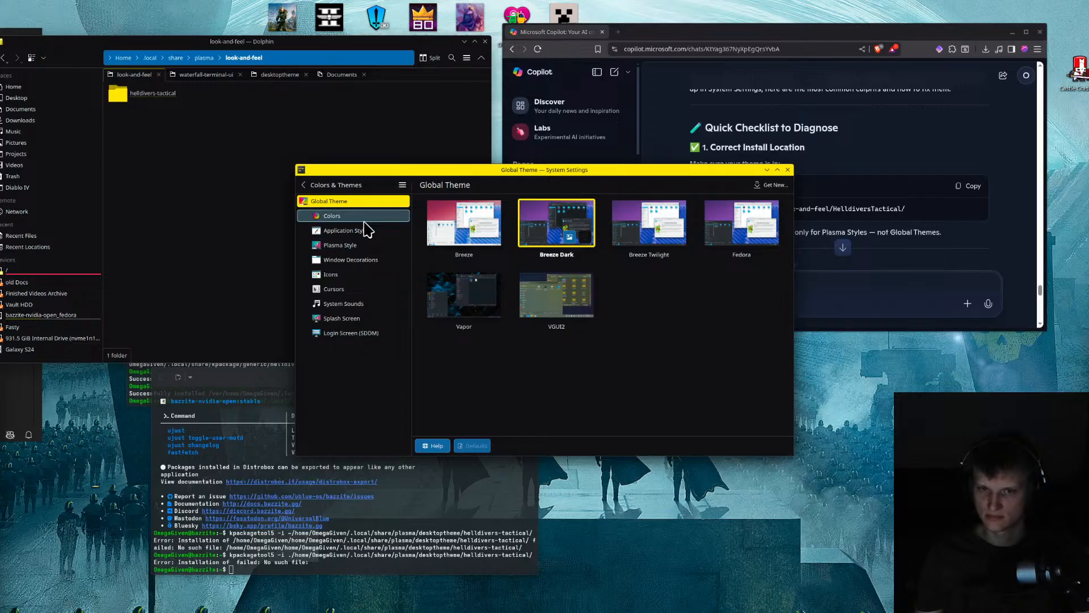
left_click(363, 259)
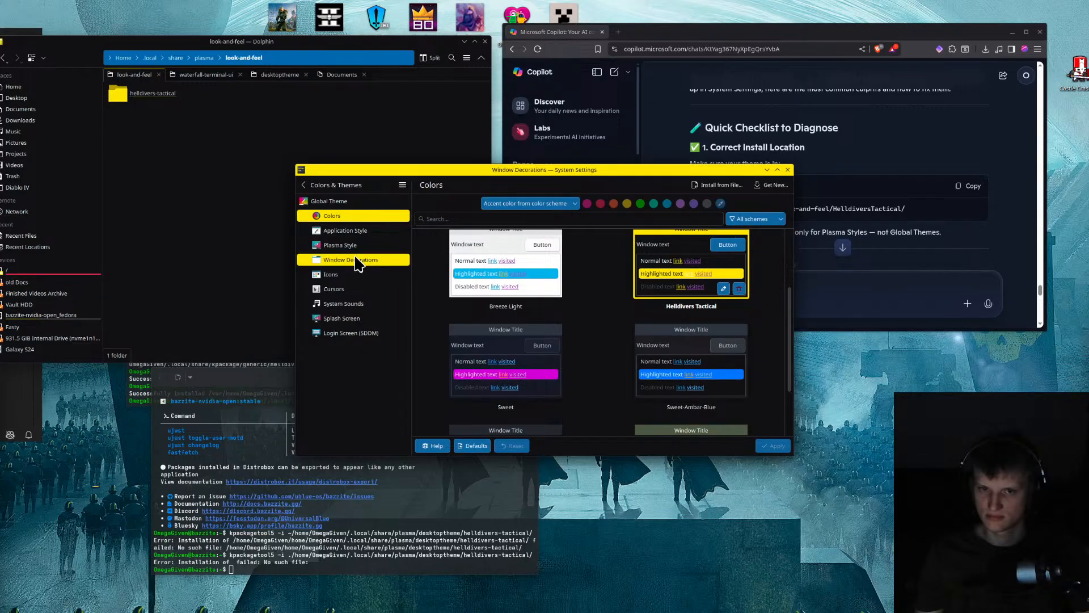
left_click(370, 217)
left_click(363, 202)
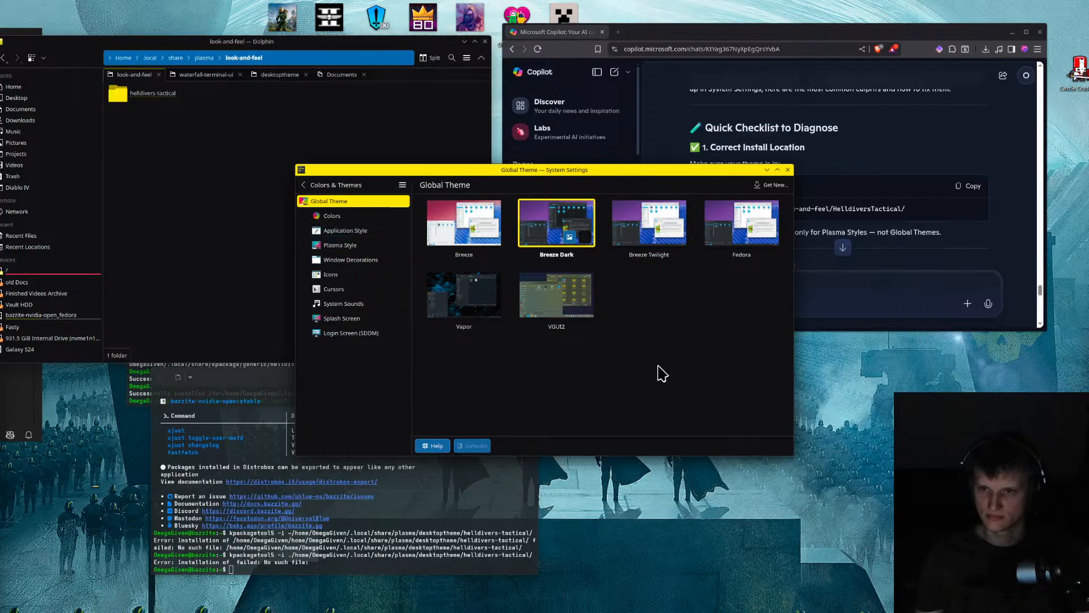
left_click(360, 231)
left_click(357, 217)
left_click(356, 248)
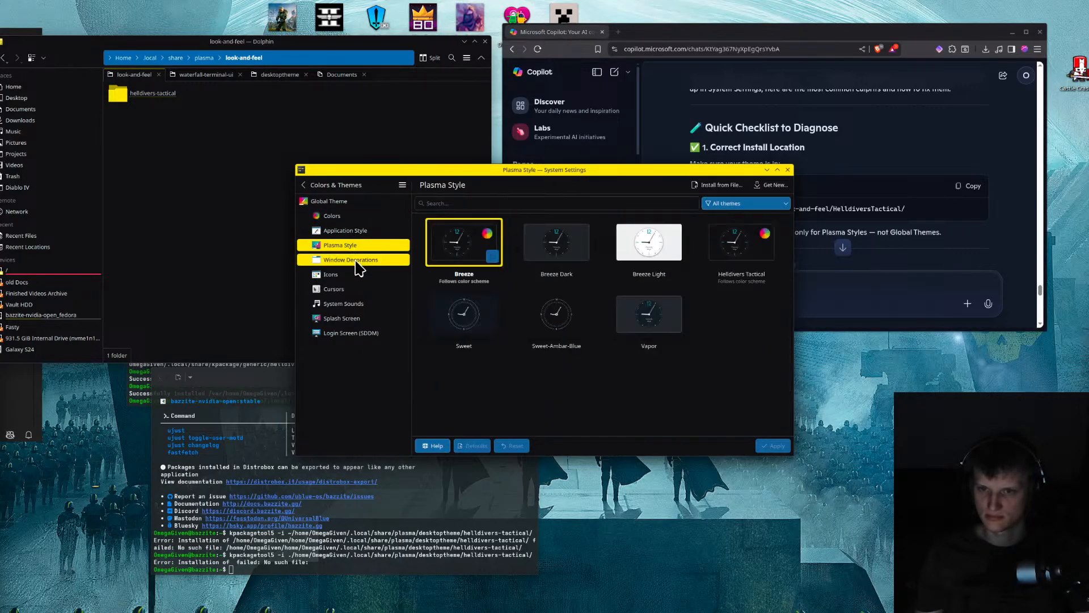
left_click(355, 261)
left_click(355, 276)
left_click(355, 290)
left_click(355, 304)
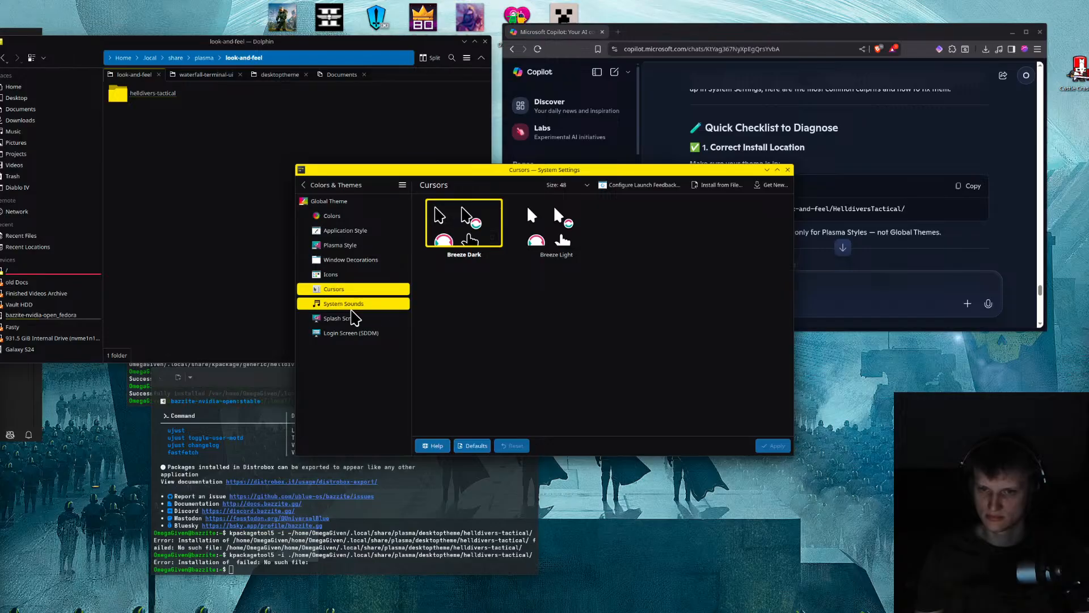
left_click(356, 318)
left_click(356, 333)
left_click(352, 245)
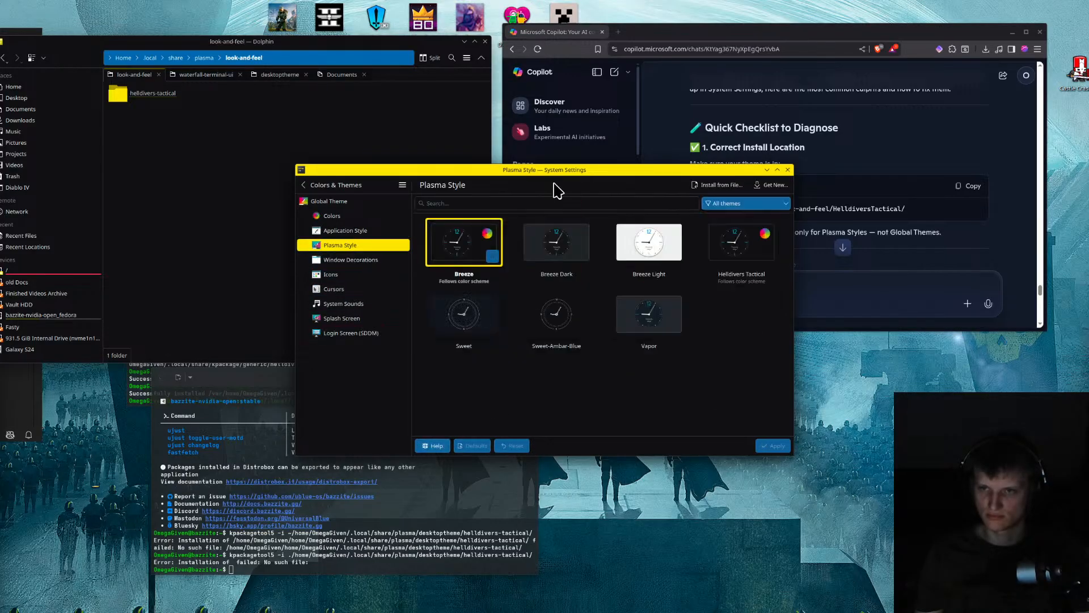
Move System Settings clear of the chat and read Copilot's checklist items on metadata.desktop, kpackagetool5 installation and the QML theme name
left_click_drag(554, 170, 328, 249)
scroll(881, 150, "down", 2)
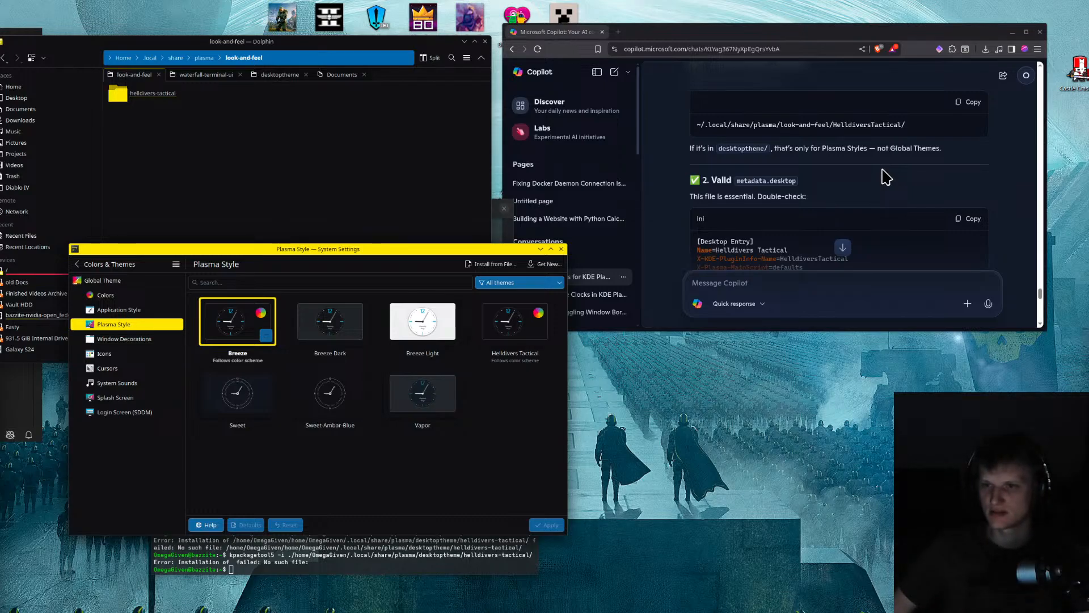
scroll(819, 176, "down", 3)
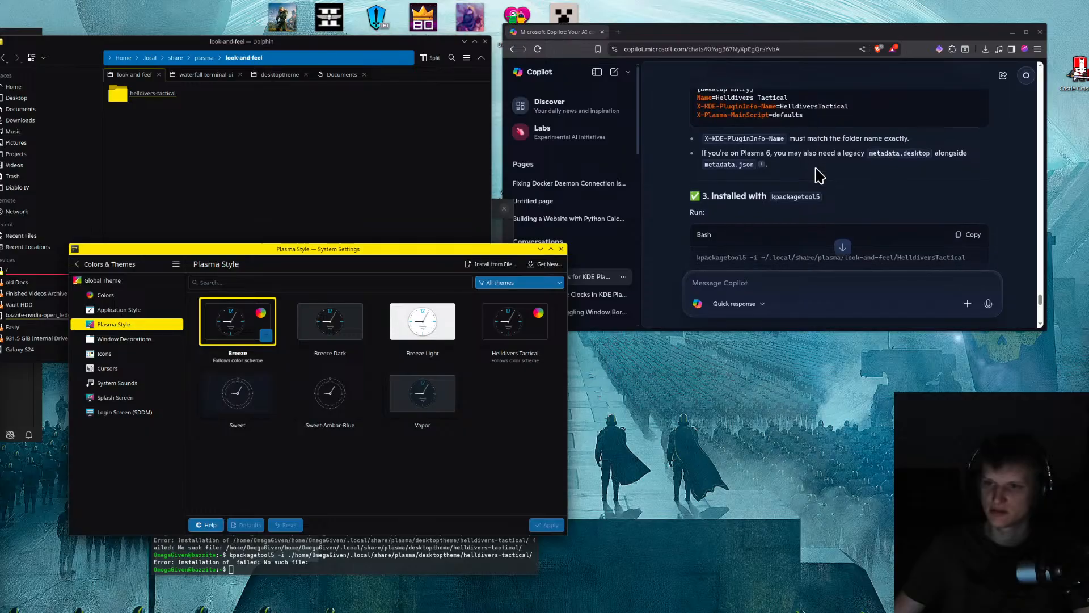
scroll(819, 175, "down", 1)
scroll(824, 201, "down", 2)
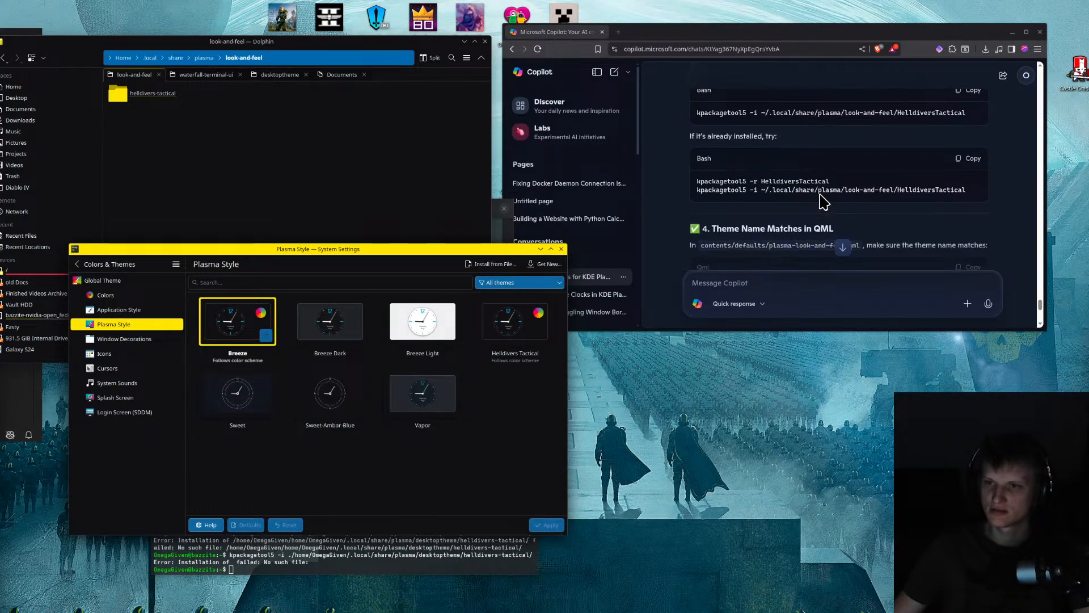
scroll(862, 192, "down", 2)
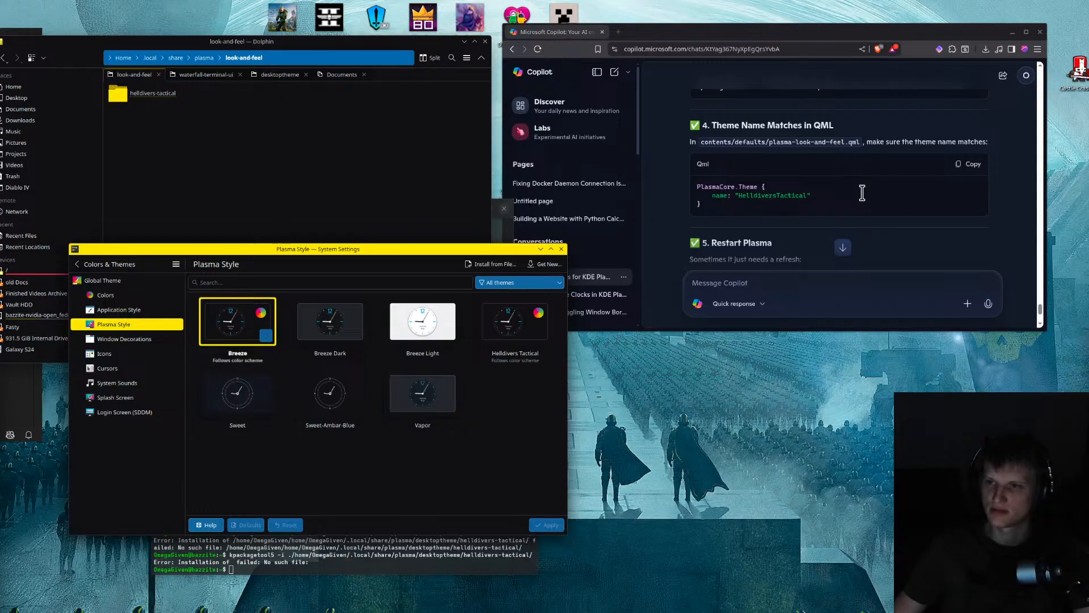
left_click_drag(713, 141, 890, 139)
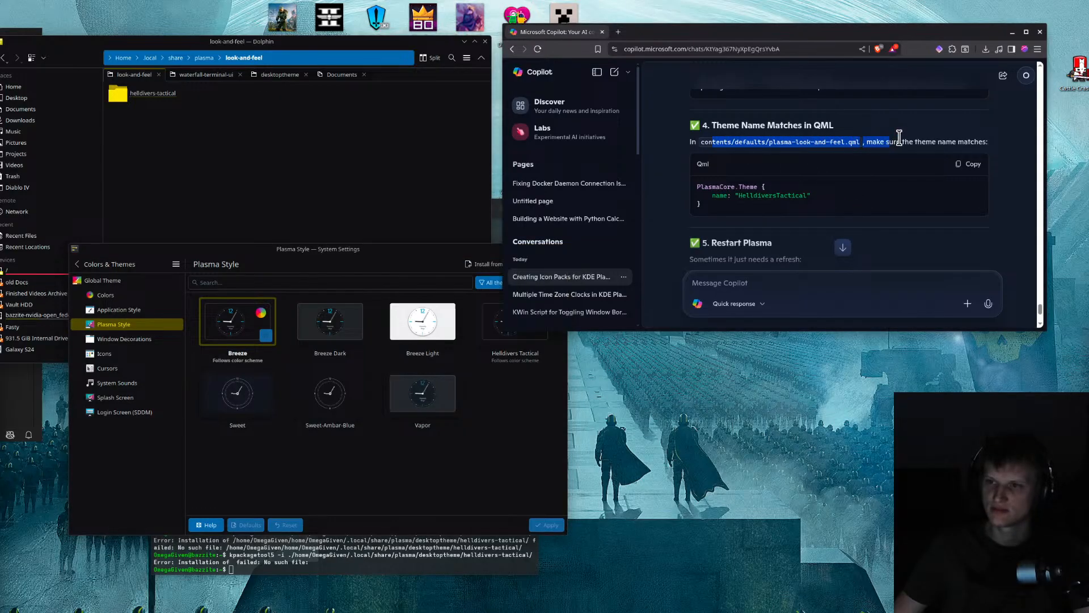
left_click(900, 138)
Copy the QML theme-name snippet and open the contents folder of helldivers-tactical in look-and-feel to compare it with the checklist
left_click(968, 165)
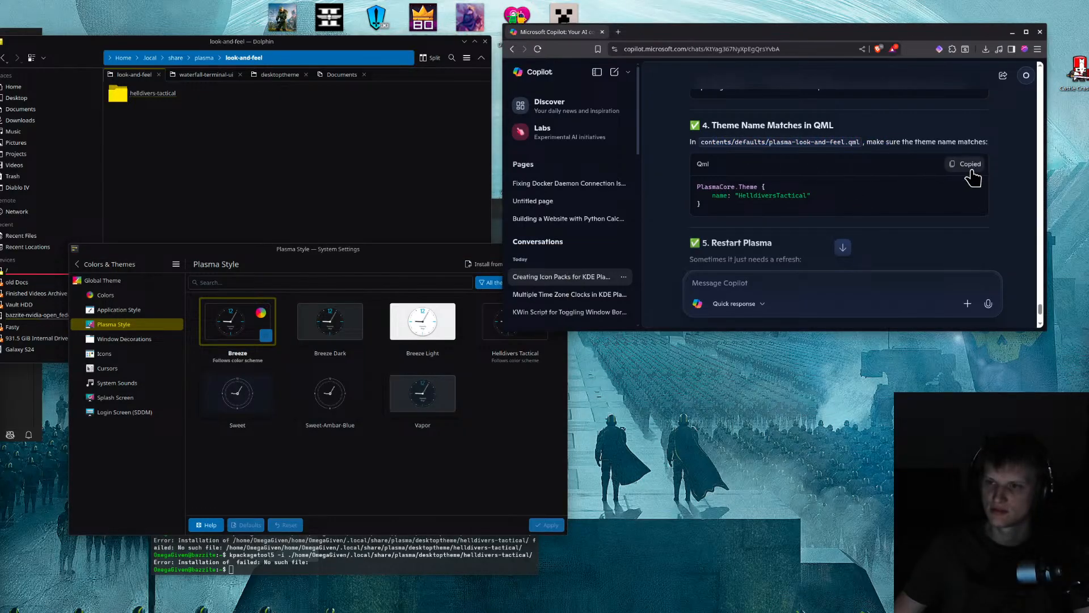
left_click(435, 177)
left_click(157, 102)
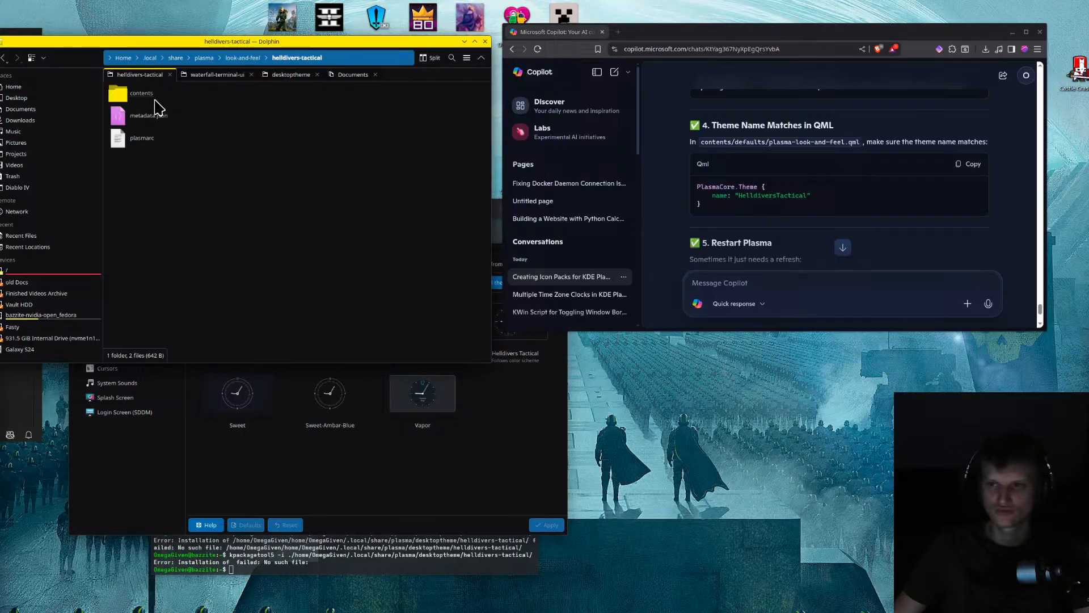
left_click(147, 98)
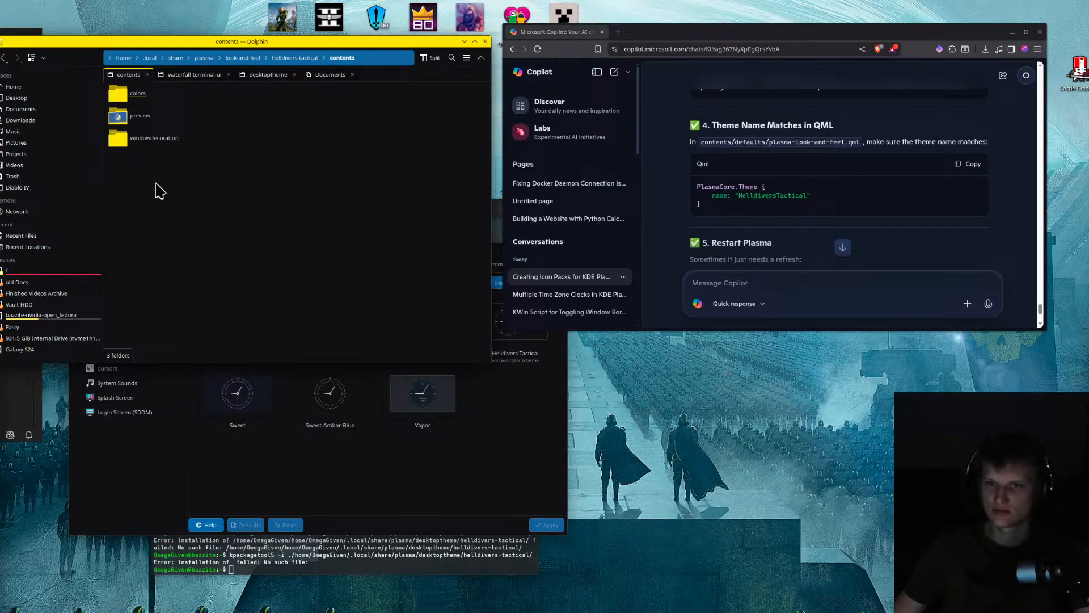
scroll(774, 240, "down", 3)
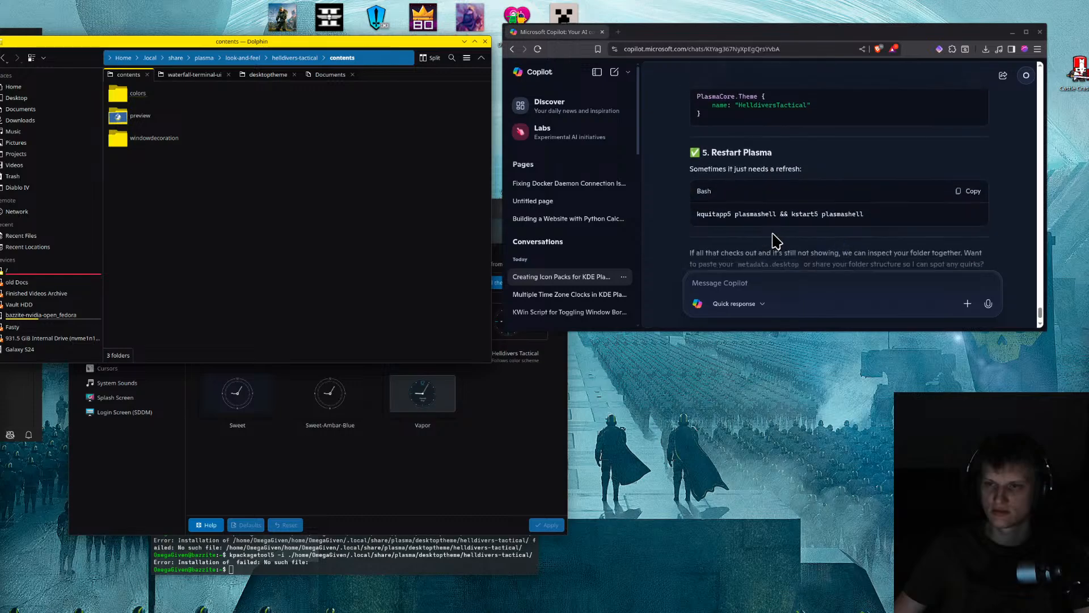
scroll(798, 236, "down", 2)
scroll(800, 237, "up", 4)
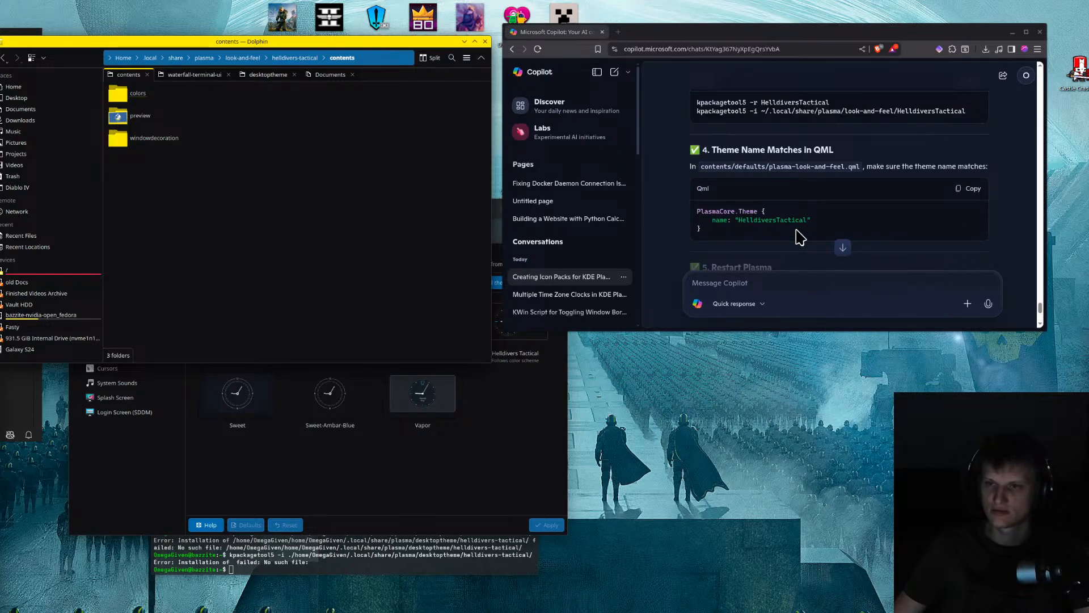
Create a folder named defaults inside the theme's contents folder
right_click(135, 187)
mouse_move(196, 191)
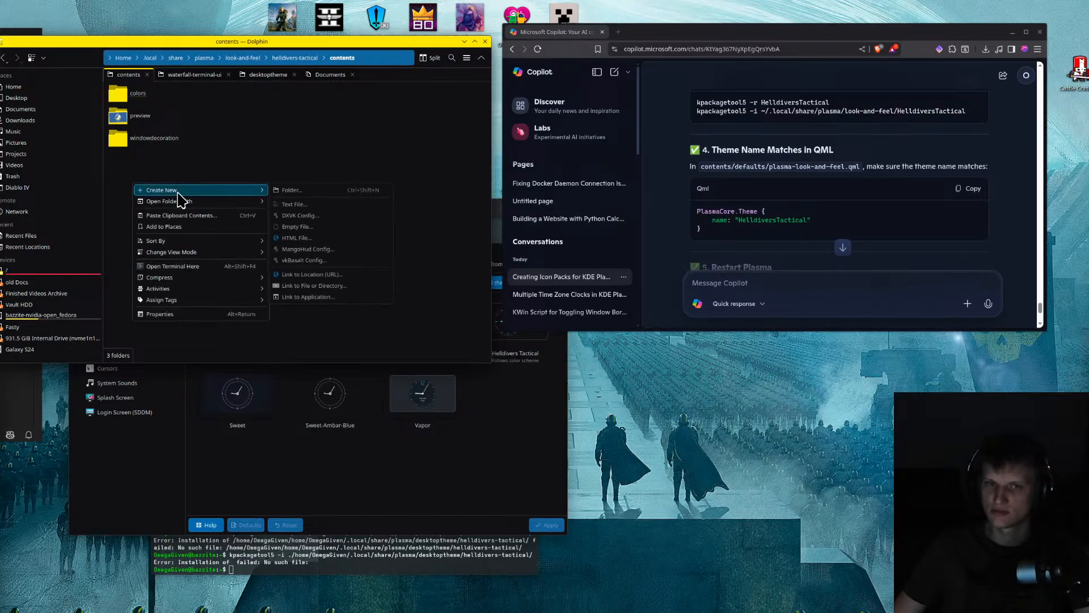
left_click(315, 193)
type("defaults")
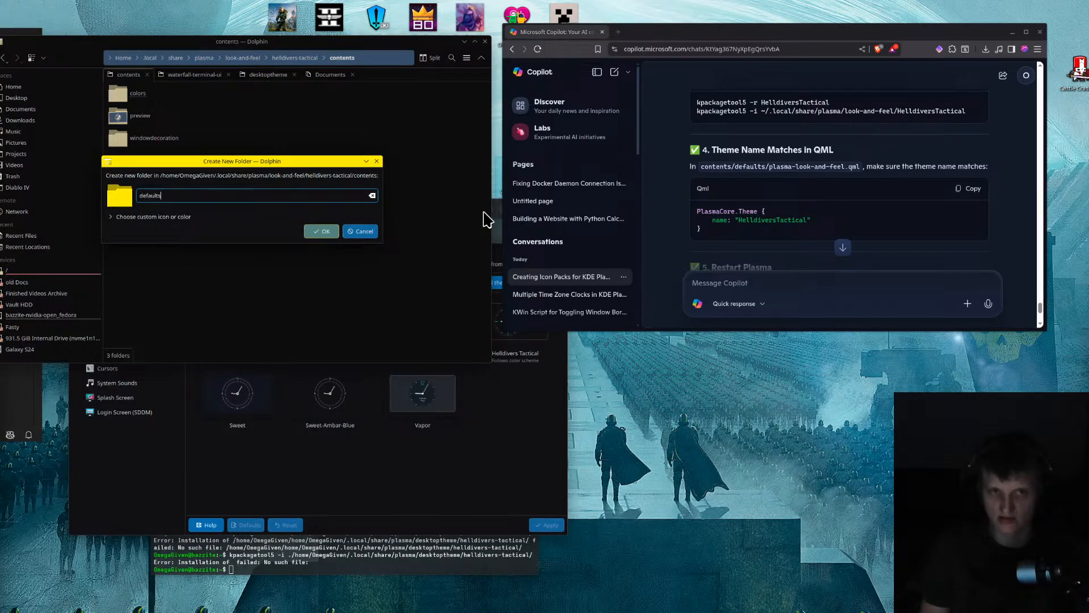
key("Return")
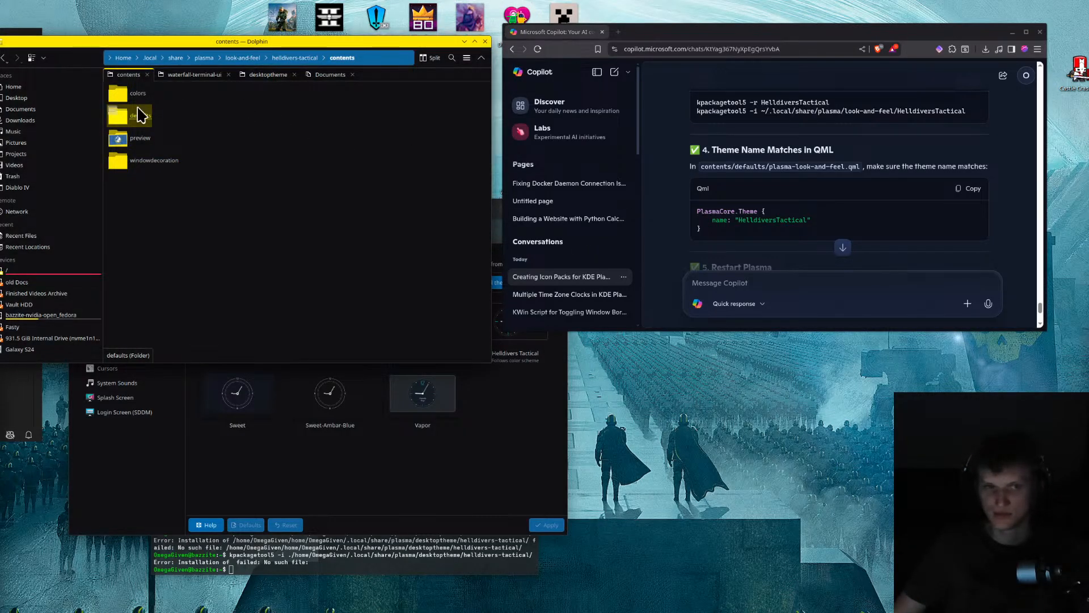
Create an empty file named plasma-look-and-feel.qml inside the defaults folder
double_click(139, 115)
right_click(191, 154)
mouse_move(213, 164)
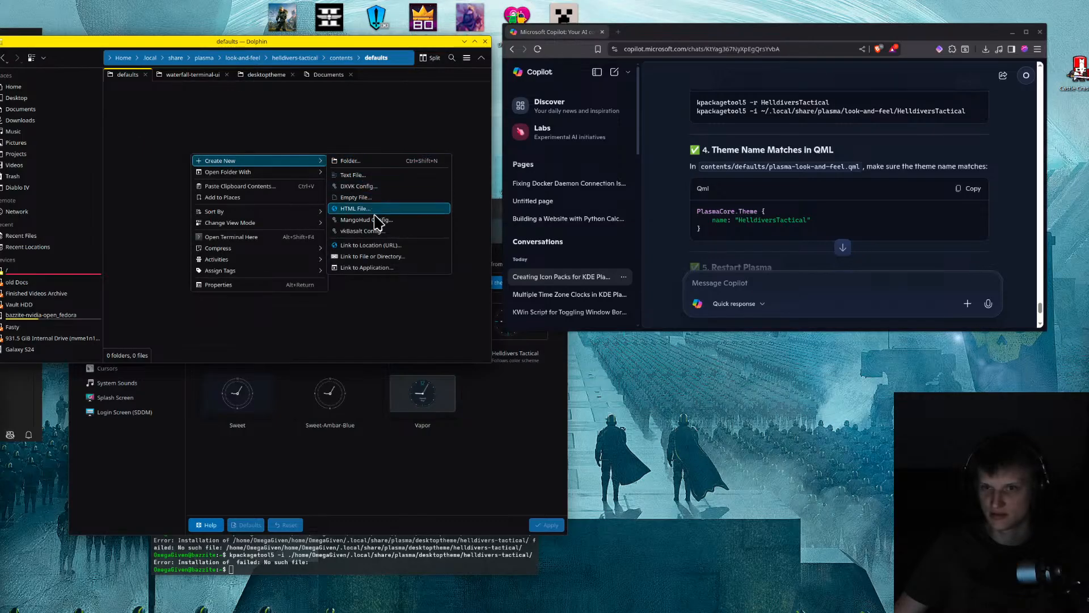
left_click(403, 198)
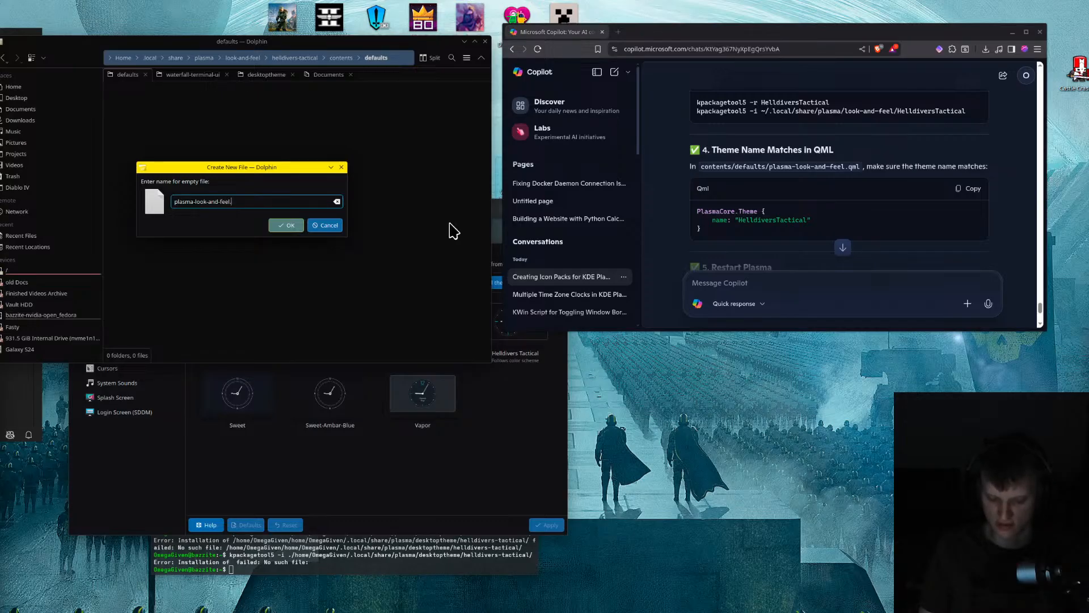
type(".qml")
key("Return")
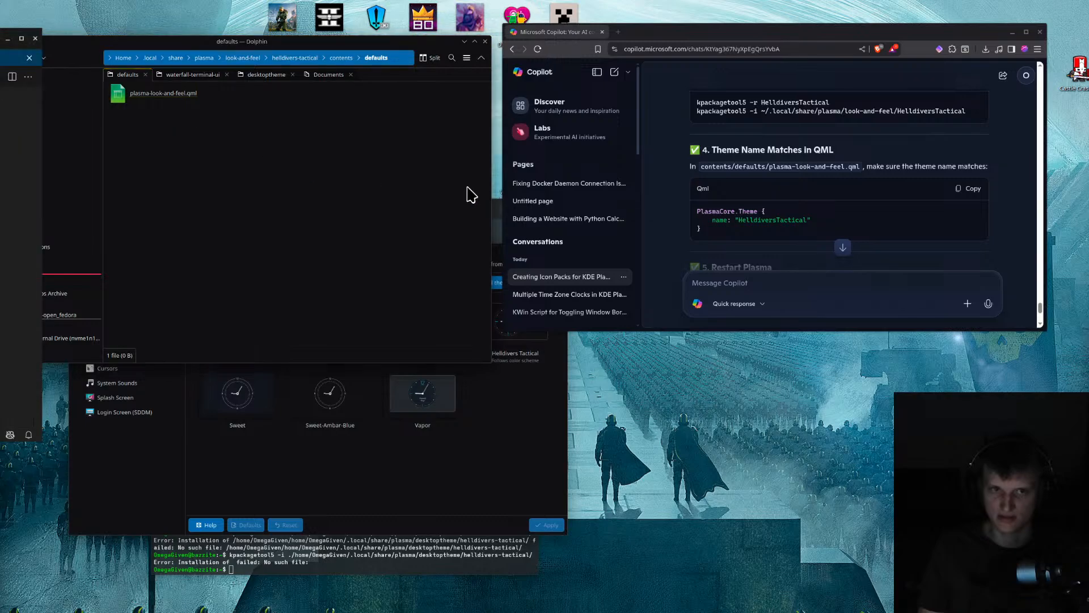
Copy Copilot's QML theme-name snippet again, put the code editor away and read the rest of the checklist through Restart Plasma
left_click(969, 188)
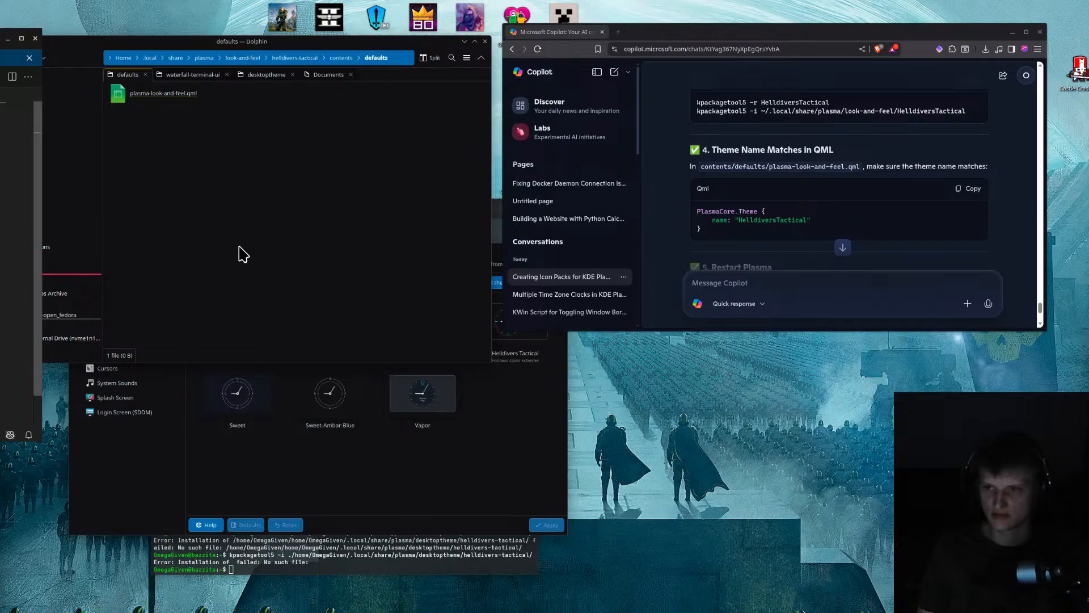
scroll(749, 222, "up", 1)
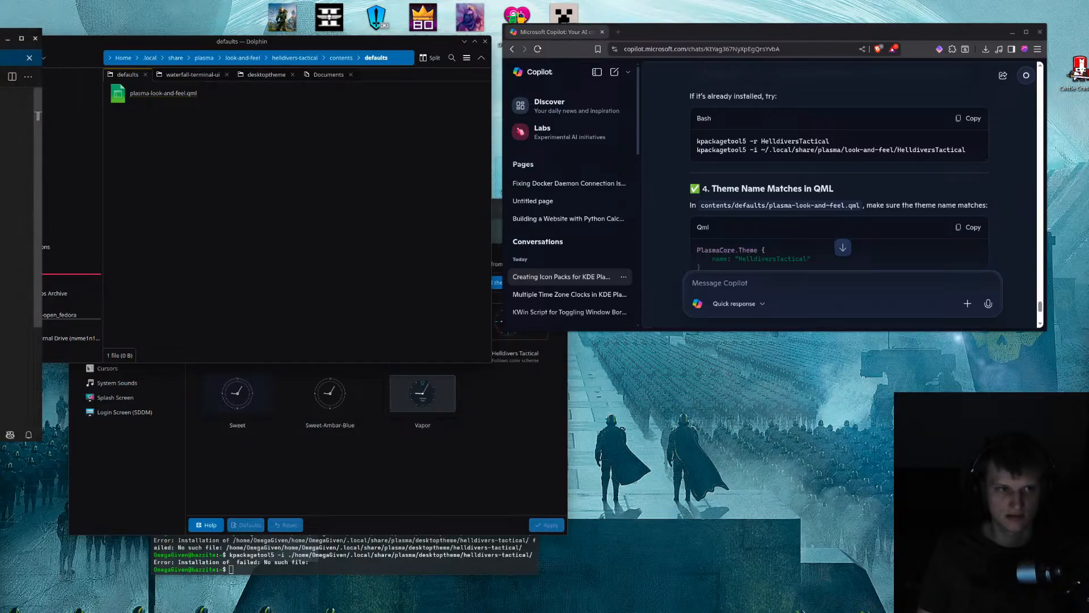
left_click(9, 41)
left_click(377, 211)
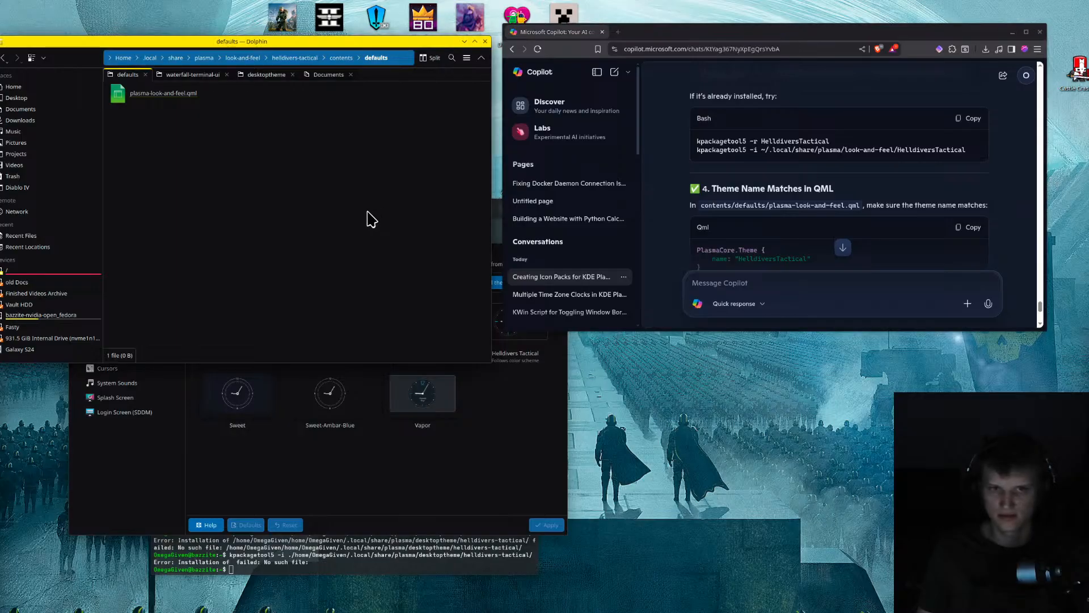
scroll(878, 206, "up", 1)
scroll(878, 205, "down", 5)
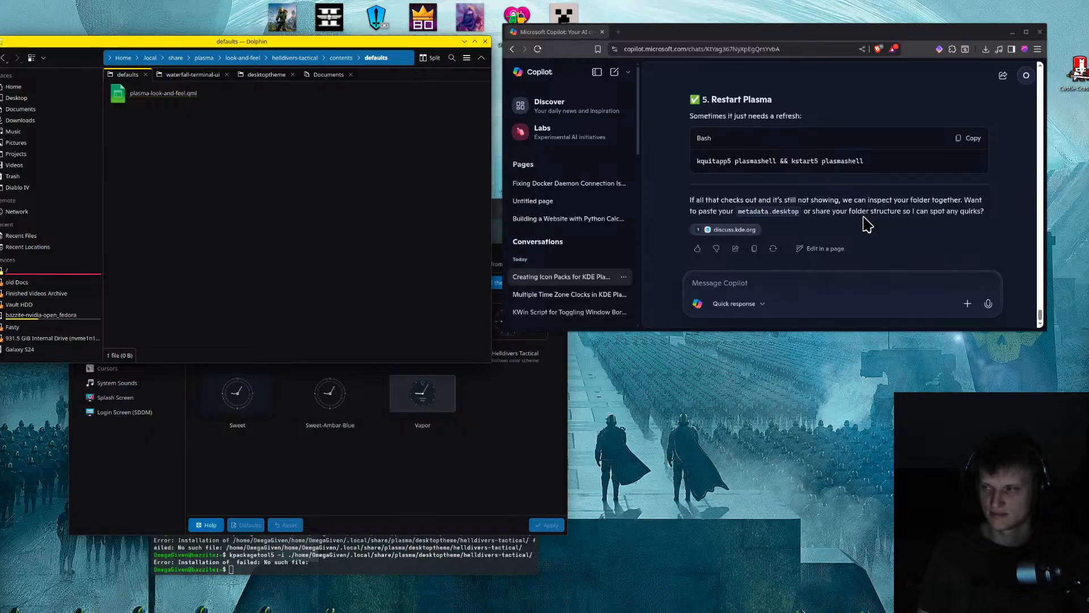
Close the file manager, the Copilot browser tab, System Settings and both terminal windows
left_click(485, 42)
left_click(602, 32)
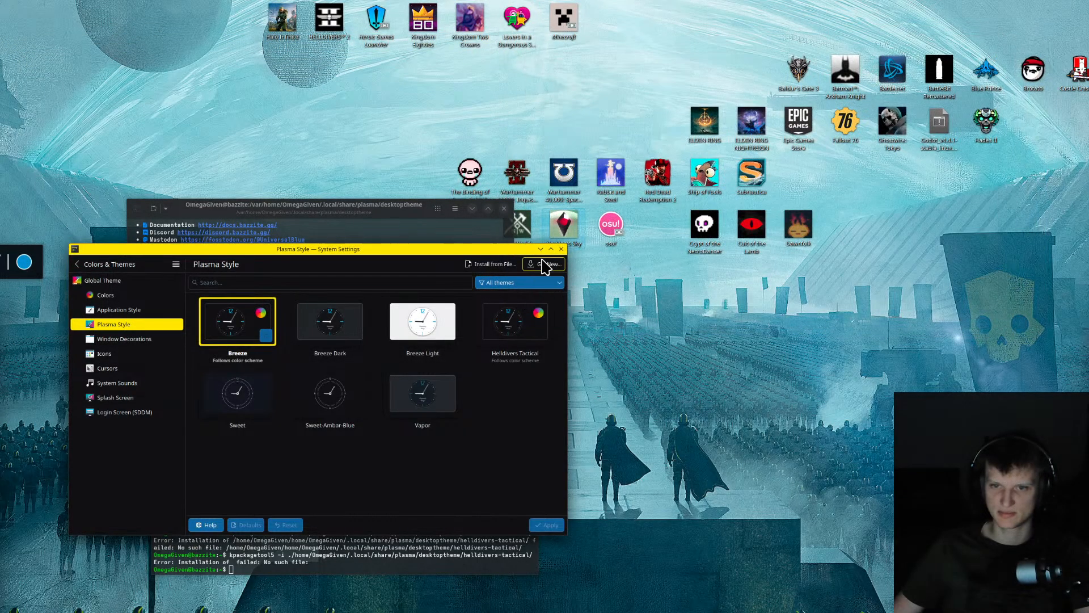
left_click(558, 250)
left_click_drag(425, 211, 338, 183)
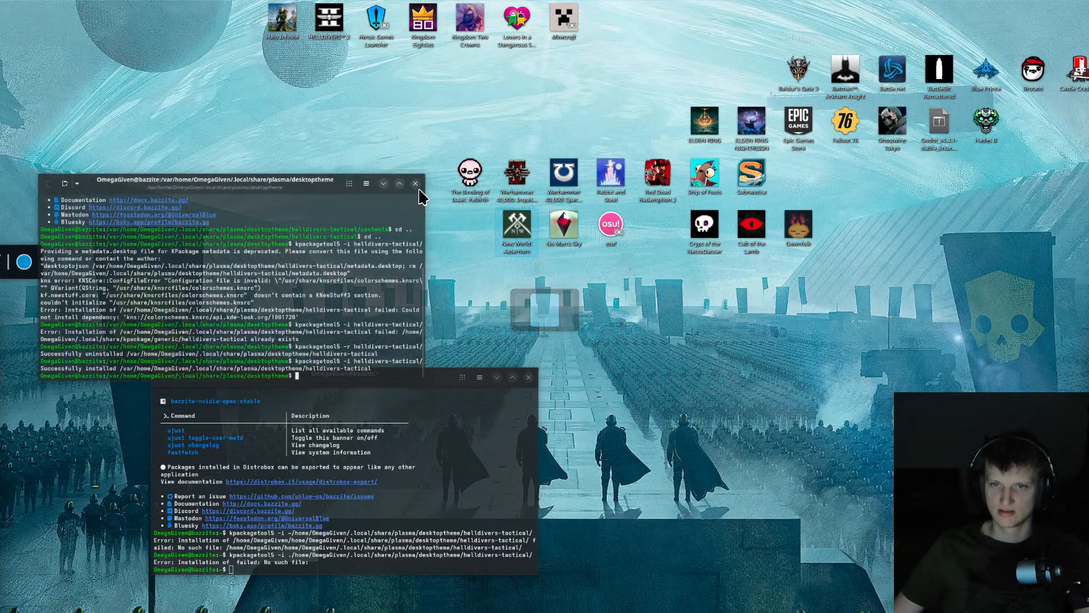
left_click(416, 181)
left_click(528, 377)
Move the scattered groups of desktop game icons into compact rows aligned directly beneath the Halo Infinite to Minecraft row
left_click_drag(348, 310, 1085, 65)
left_click_drag(807, 78, 279, 80)
left_click_drag(596, 297, 1, 130)
left_click_drag(169, 116, 276, 111)
left_click_drag(596, 283, 16, 156)
left_click_drag(85, 181, 321, 181)
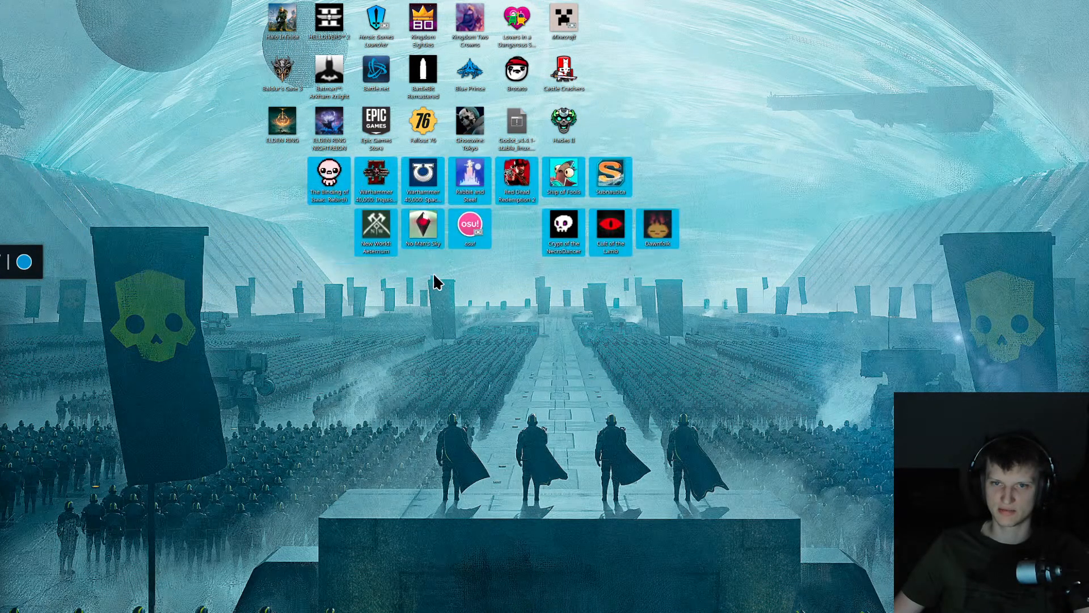
left_click_drag(741, 297, 271, 245)
left_click(347, 416)
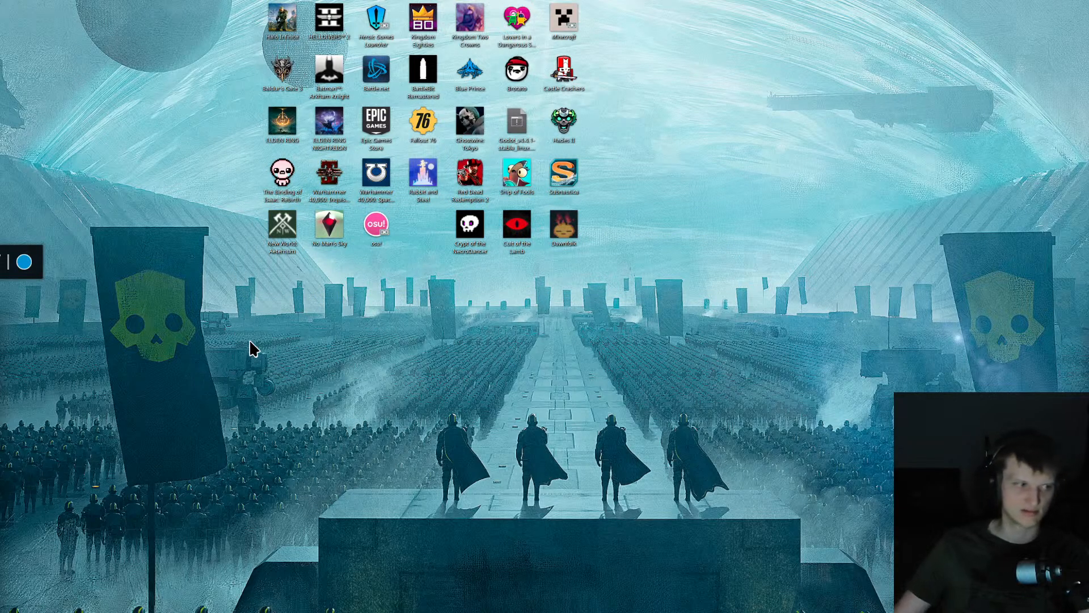
Cycle through the KZones window-snapping layouts, trying layout numbers 1 to 4, to check which ones exist
key("ctrl+alt+d")
key("ctrl+alt+d")
key("ctrl+alt+4")
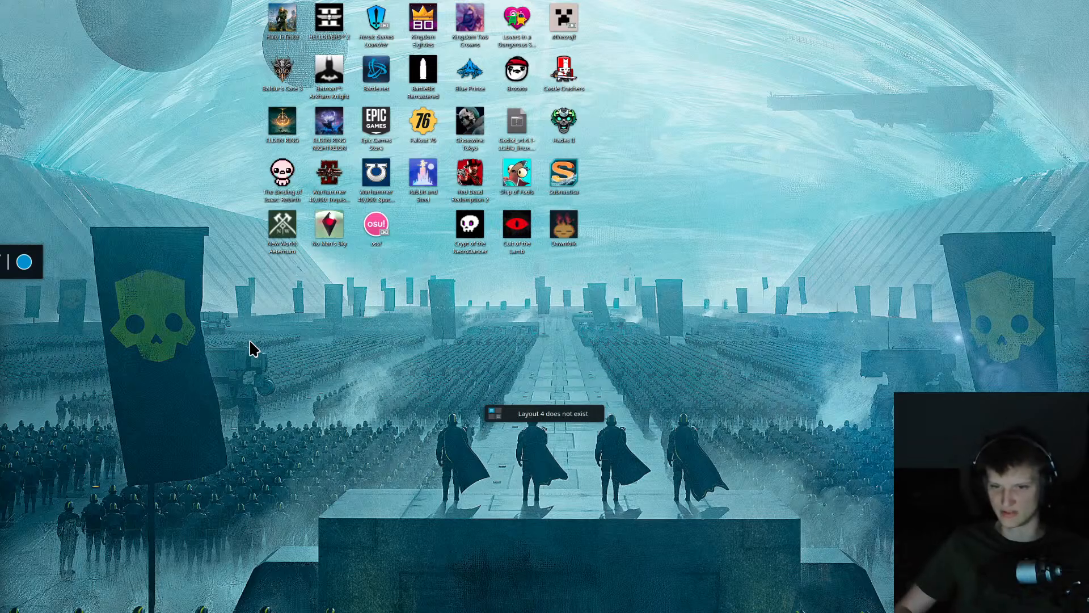
key("super+3")
key("super+1")
key("super+2")
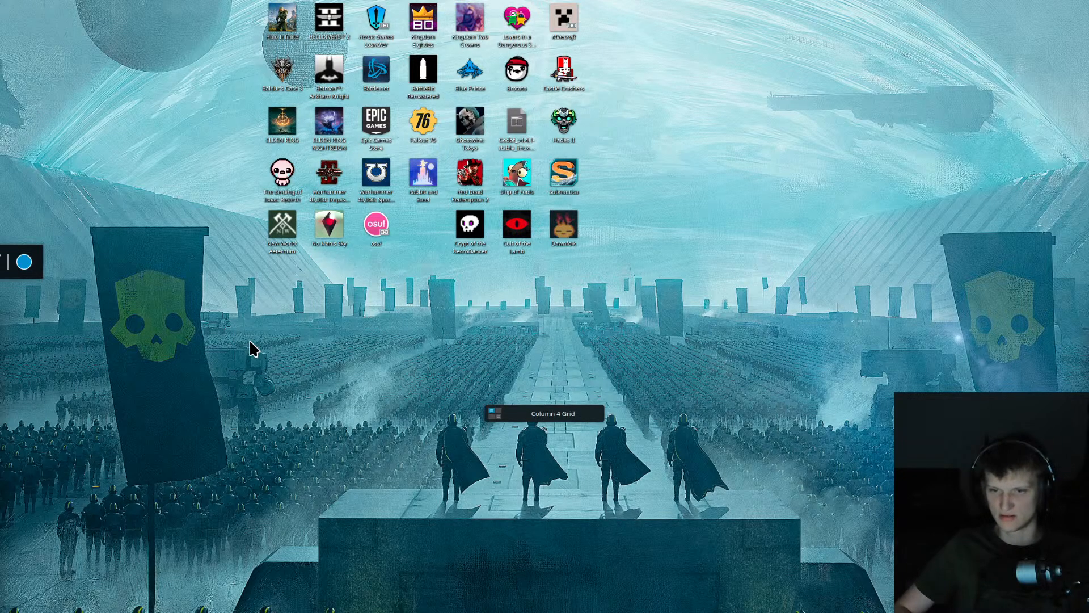
key("super+2")
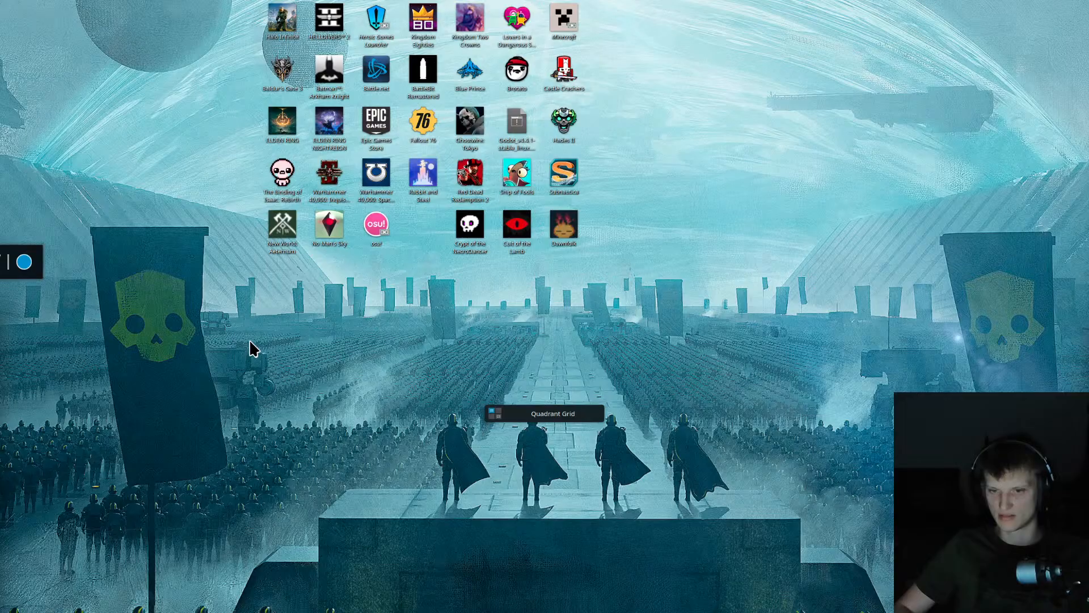
key("super+4")
key("super+2")
key("super+1")
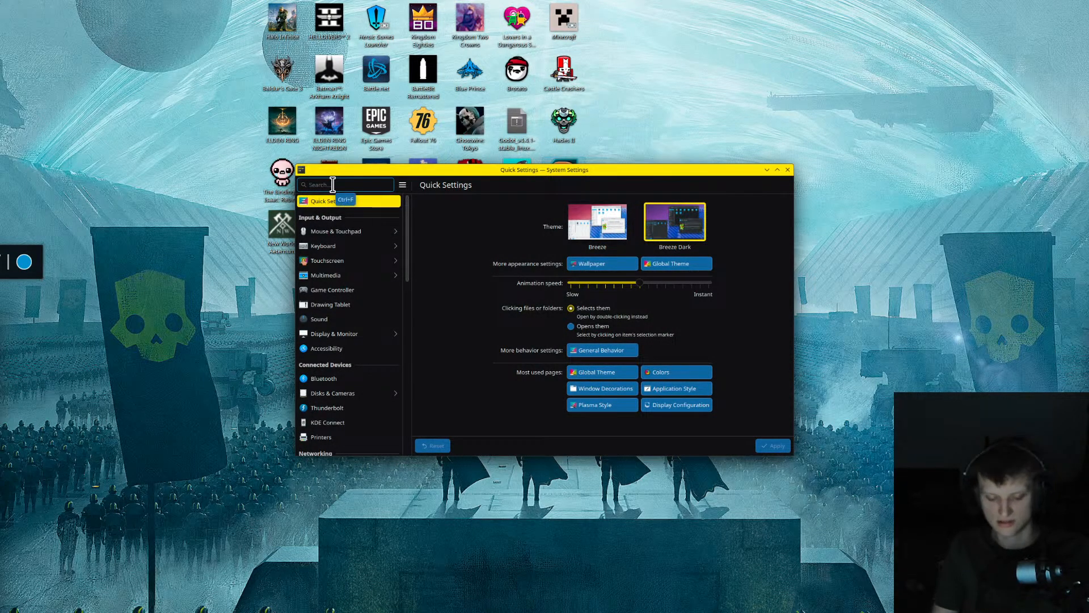
Find KWin Scripts in System Settings, open the KZones layouts configuration, and enlarge and reposition its window
type("kwin")
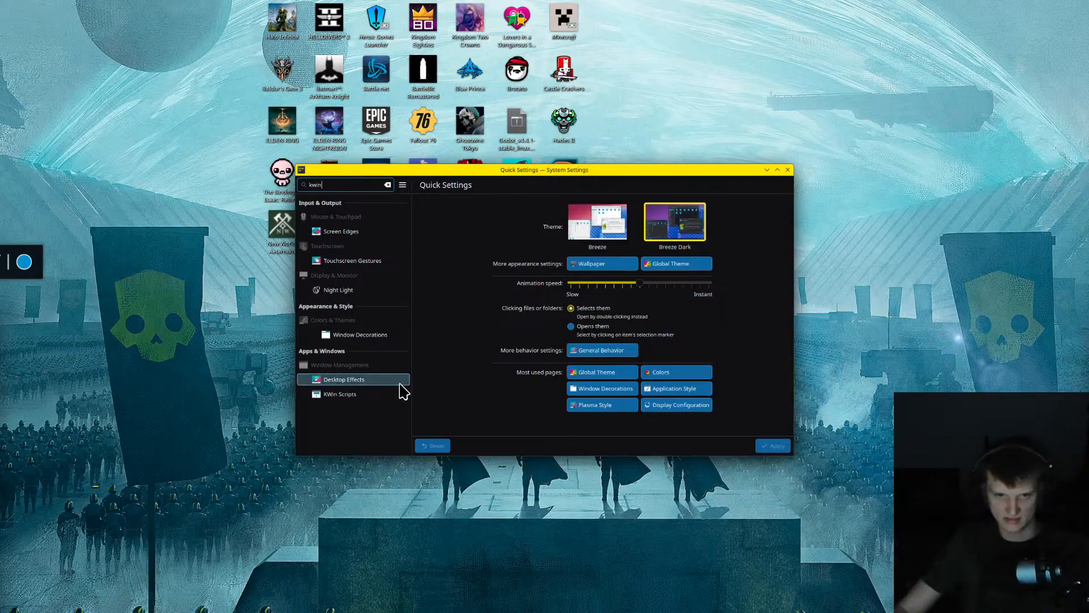
left_click(376, 393)
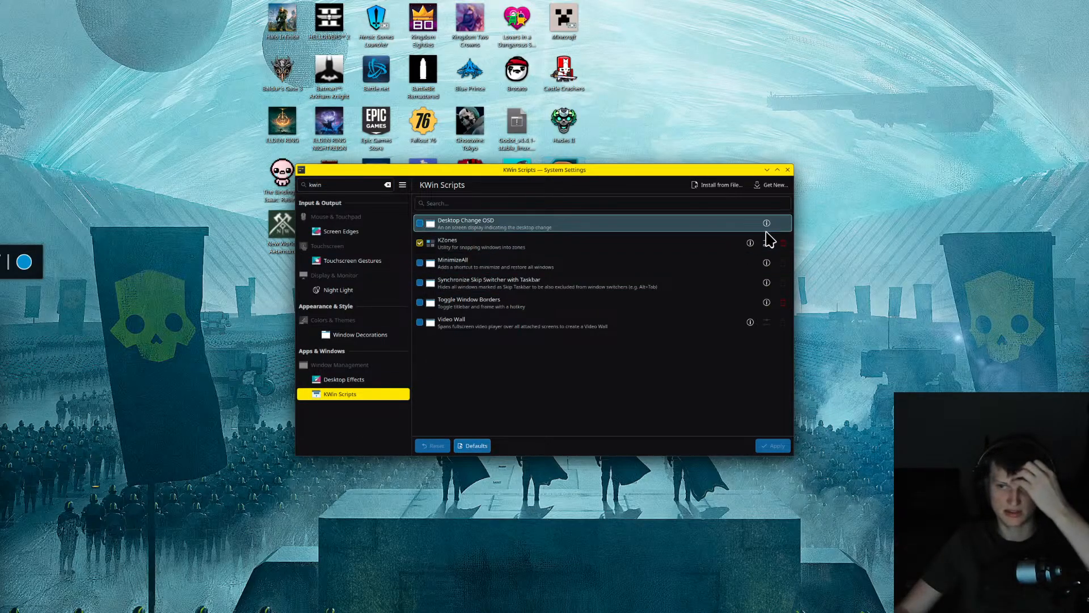
left_click(766, 244)
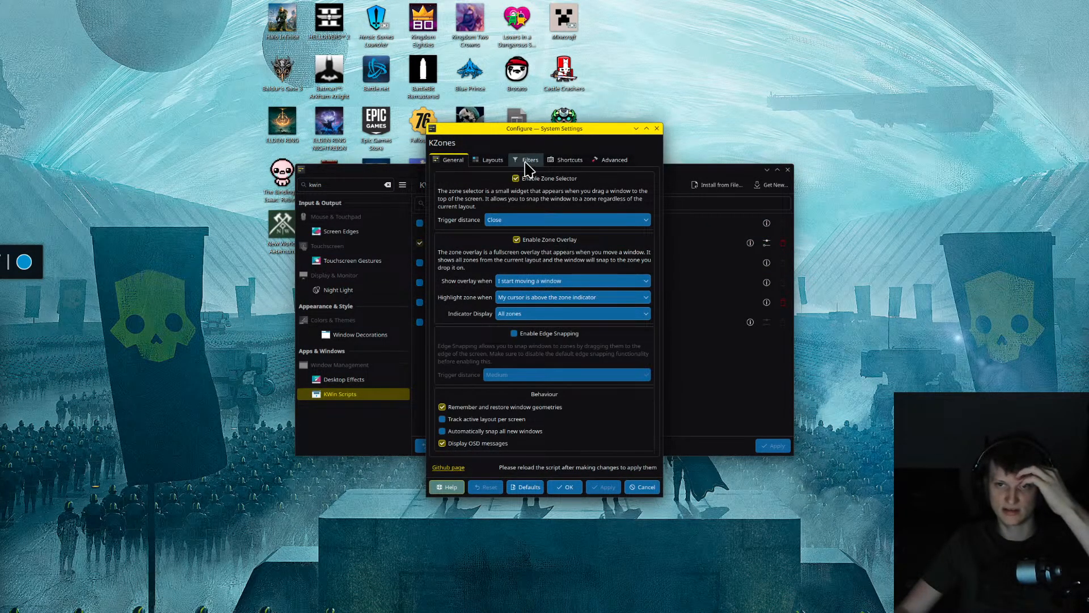
left_click(492, 165)
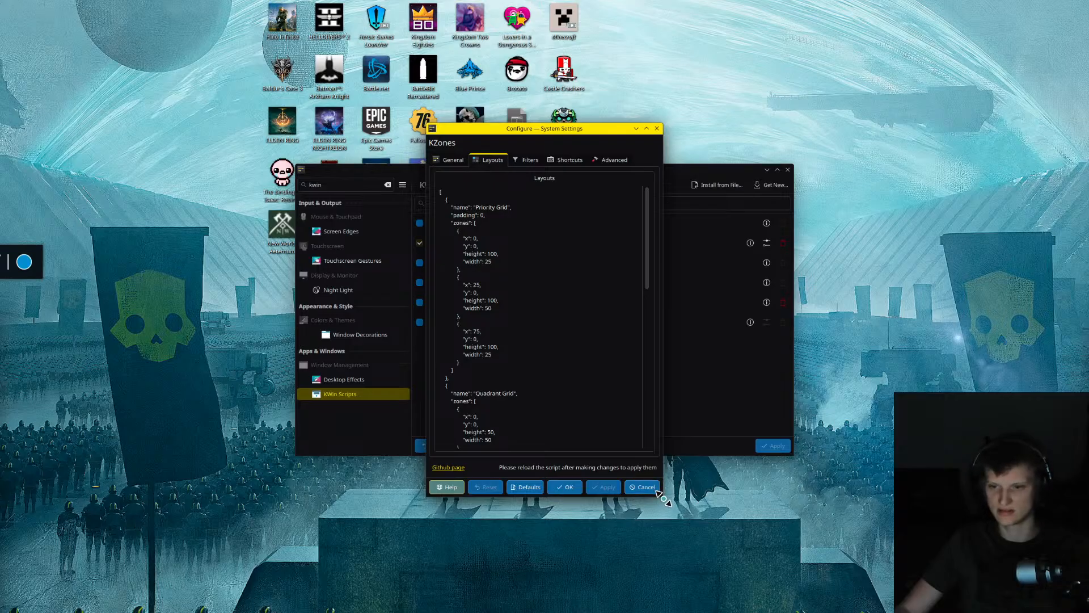
left_click_drag(661, 495, 818, 601)
left_click_drag(559, 135, 418, 27)
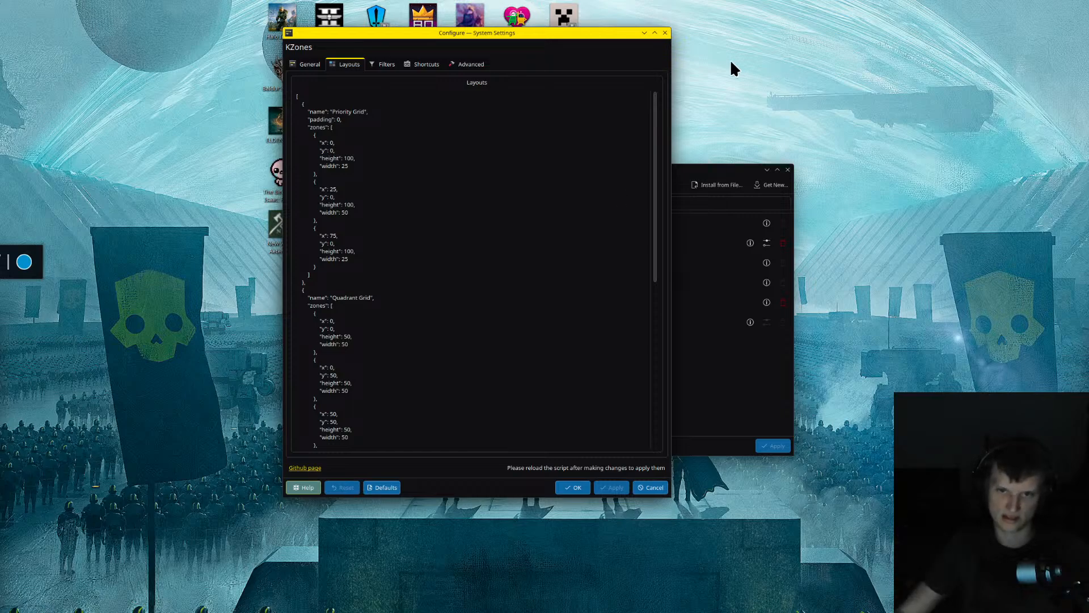
Examine the zone definitions of the Priority Grid, Quadrant Grid and Column 4 Grid layouts in the KZones configuration
left_click_drag(382, 118, 303, 113)
left_click(437, 189)
left_click_drag(447, 211, 311, 184)
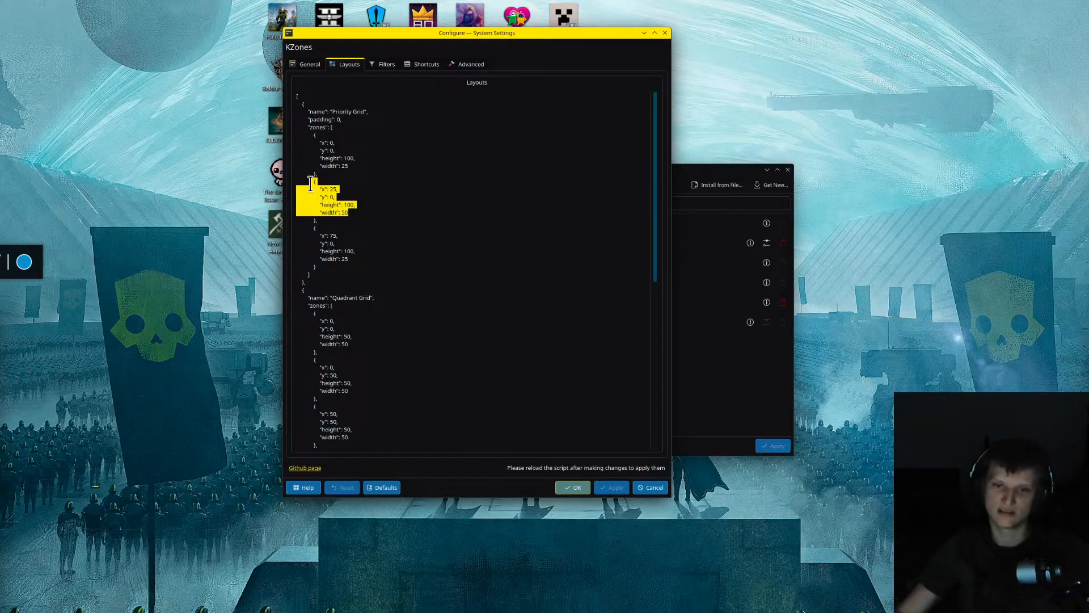
scroll(455, 236, "down", 3)
left_click(366, 238)
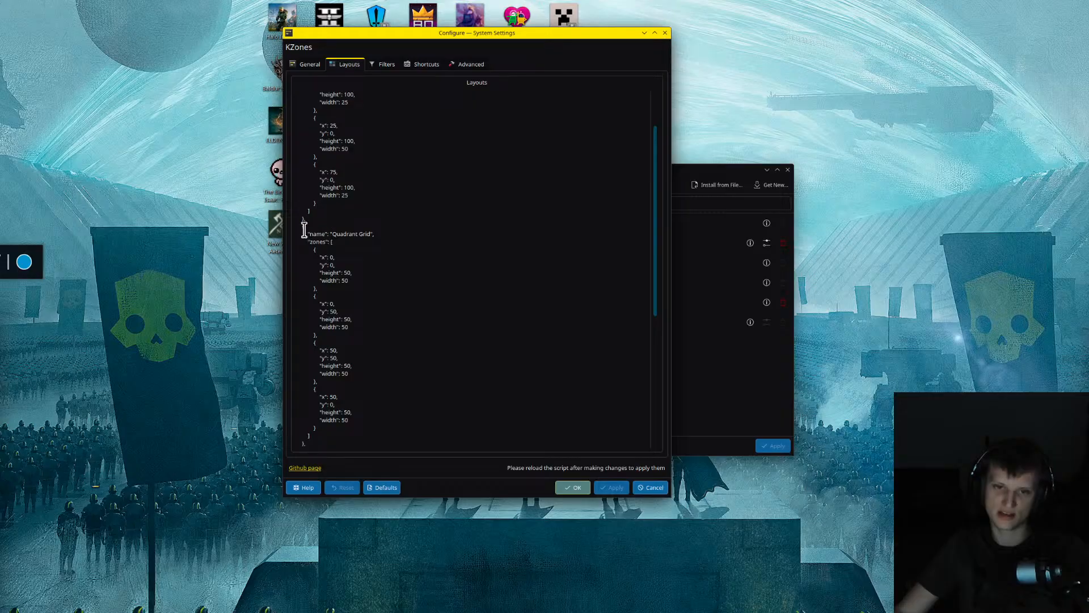
left_click_drag(303, 228, 349, 263)
left_click(399, 356)
left_click_drag(302, 226, 372, 435)
scroll(417, 397, "down", 10)
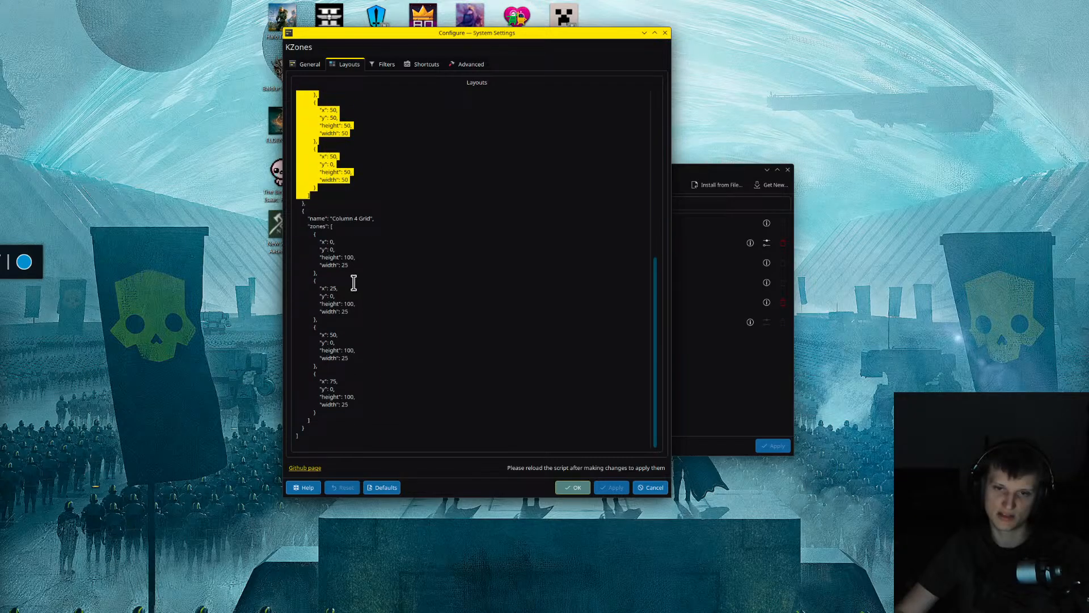
left_click(364, 214)
left_click_drag(311, 218, 440, 406)
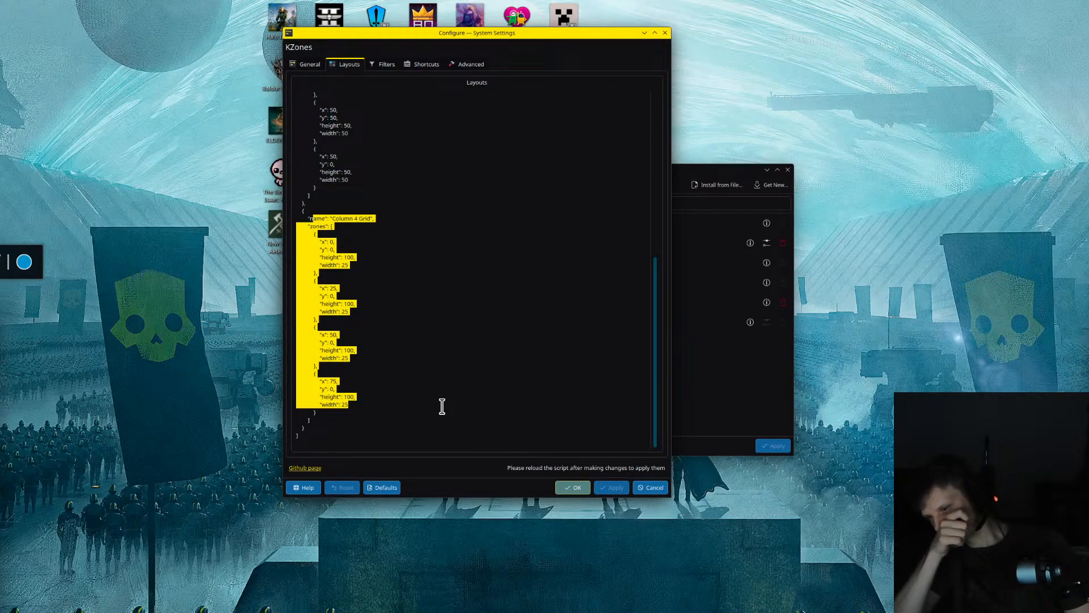
scroll(388, 265, "up", 5)
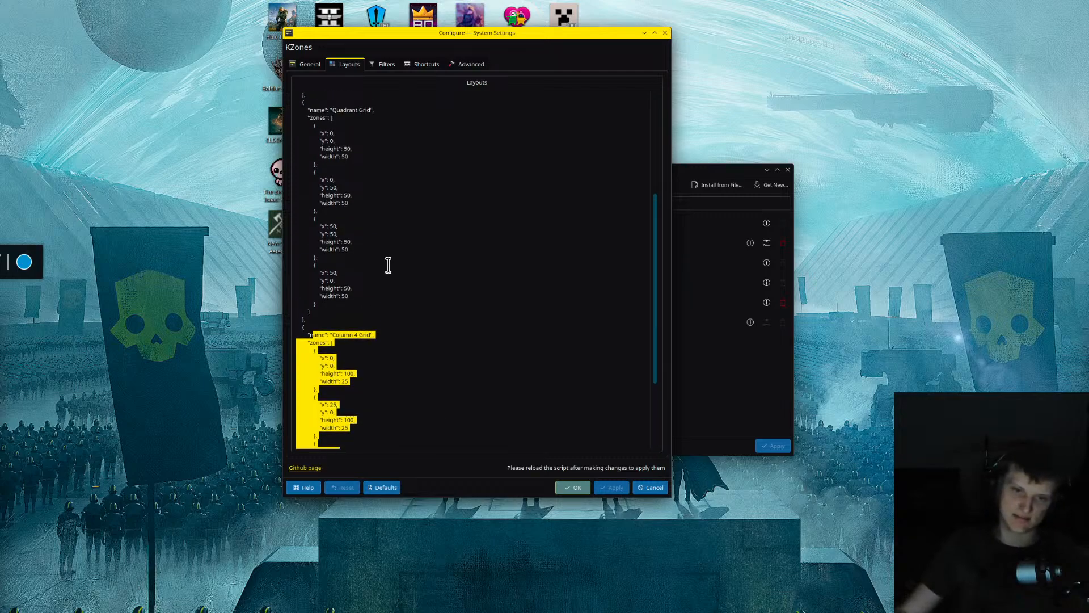
scroll(382, 227, "up", 2)
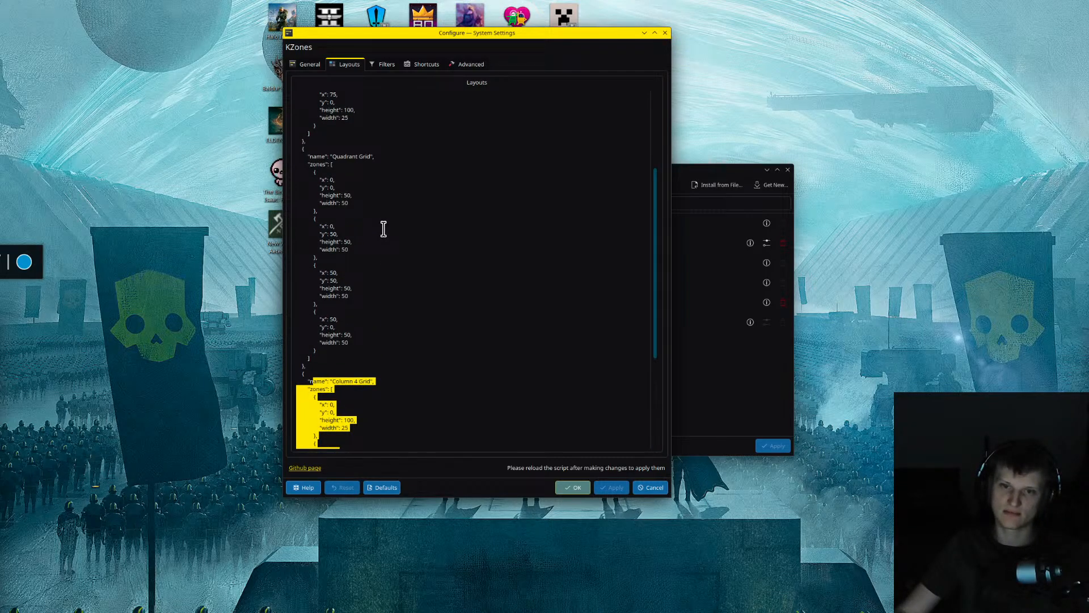
left_click(384, 229)
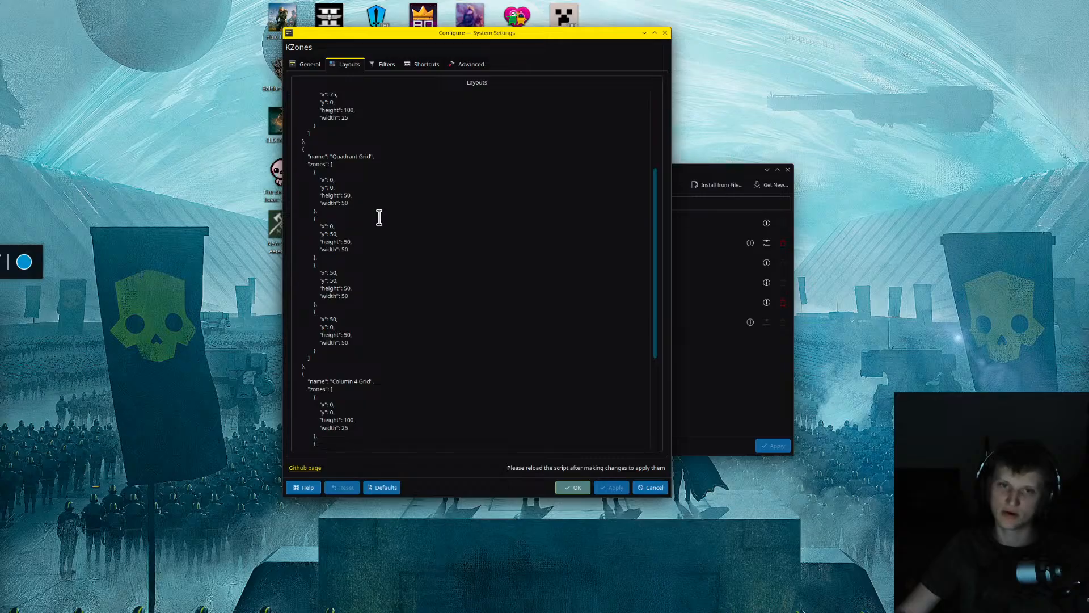
scroll(354, 186, "up", 6)
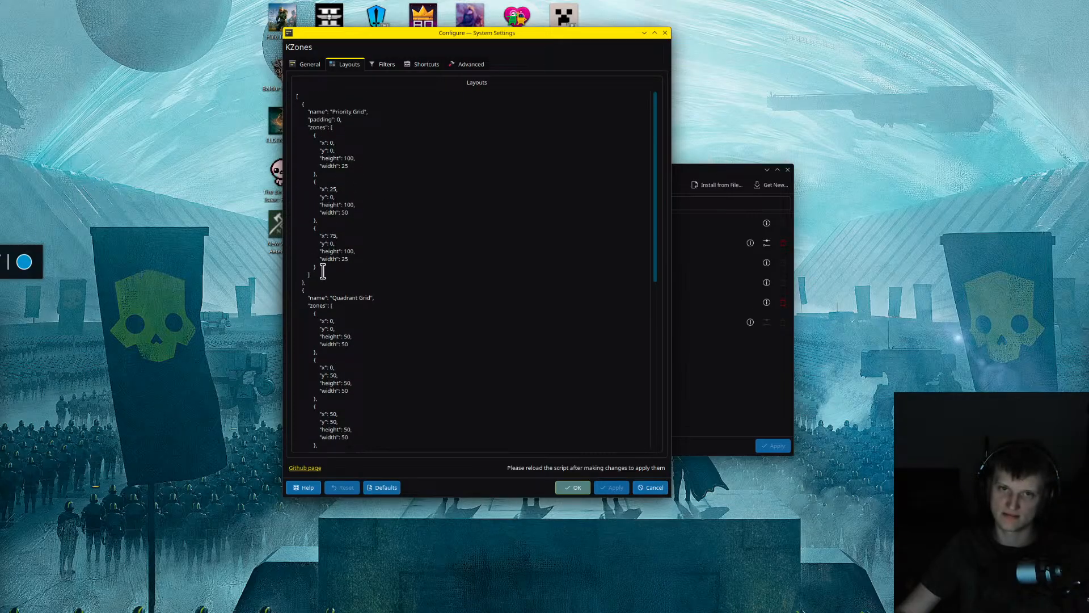
Rename the Quadrant Grid layout to "Priority Quadrant Grid"
left_click(333, 297)
type("Pro")
key("BackSpace")
type("iority")
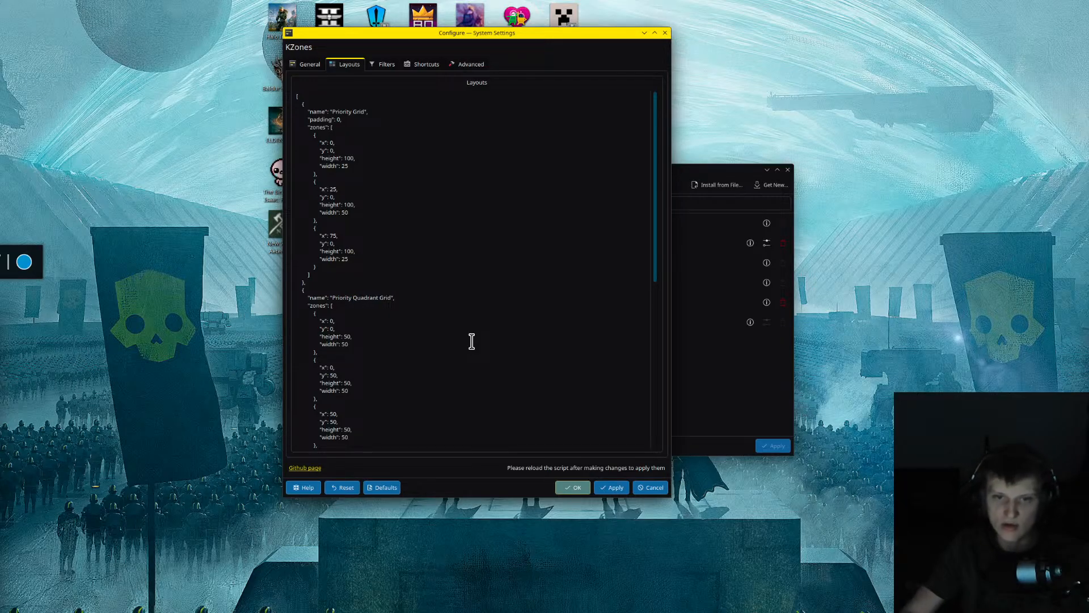
Set the width of the first two zones in the Priority Quadrant Grid layout to 25
scroll(389, 297, "down", 4)
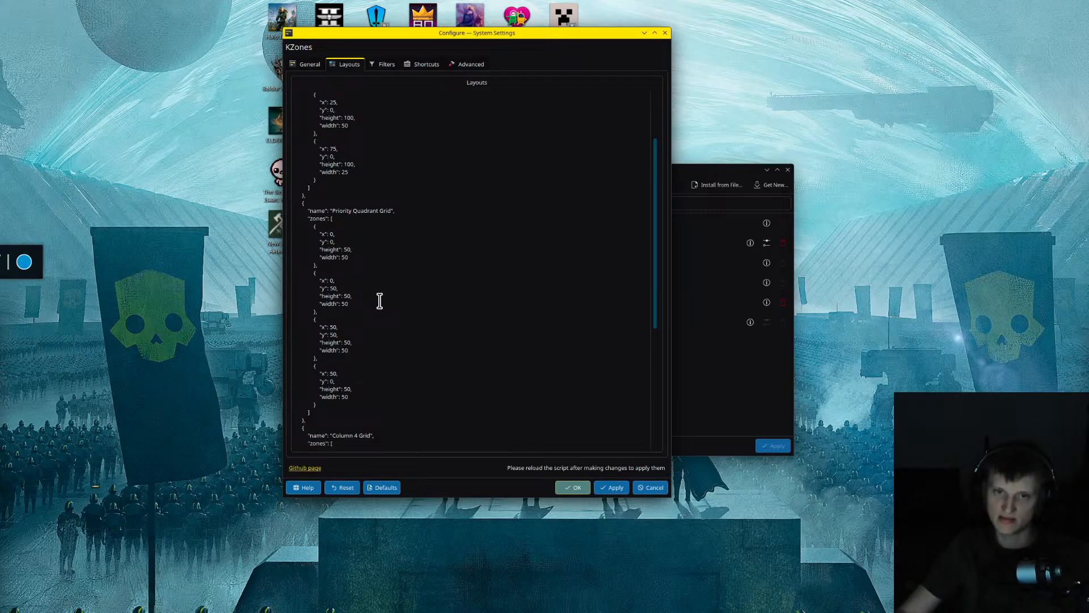
scroll(367, 270, "up", 2)
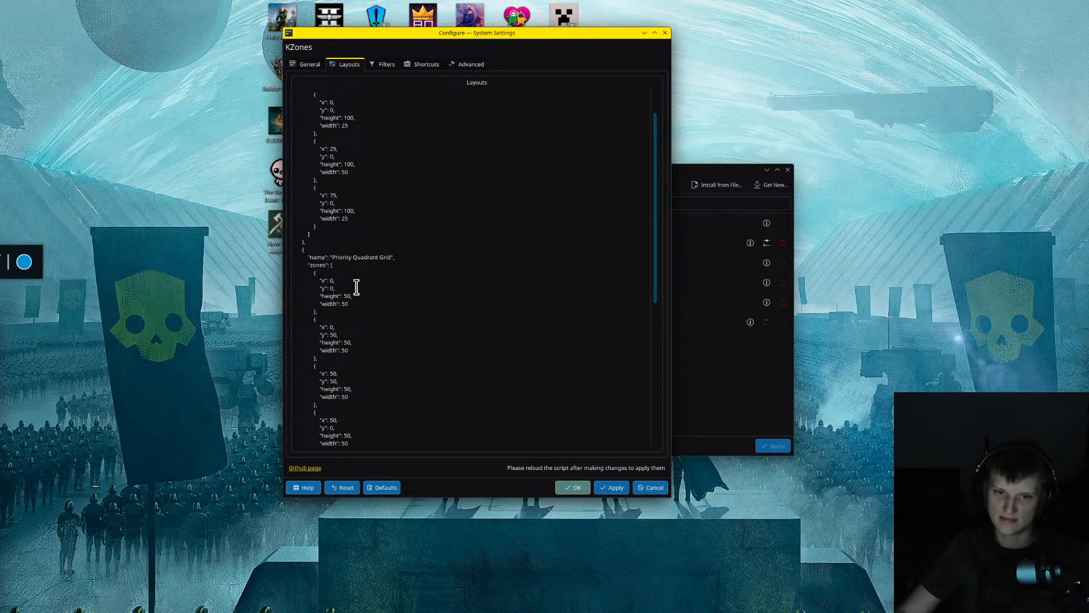
left_click(336, 373)
scroll(411, 399, "down", 4)
scroll(411, 399, "up", 2)
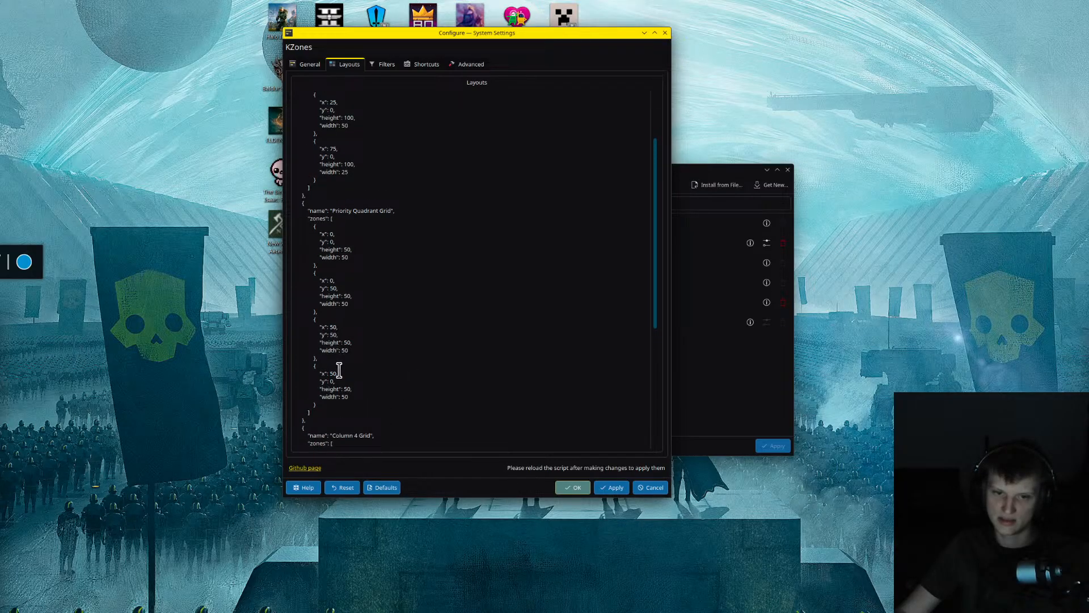
left_click(348, 287)
double_click(345, 257)
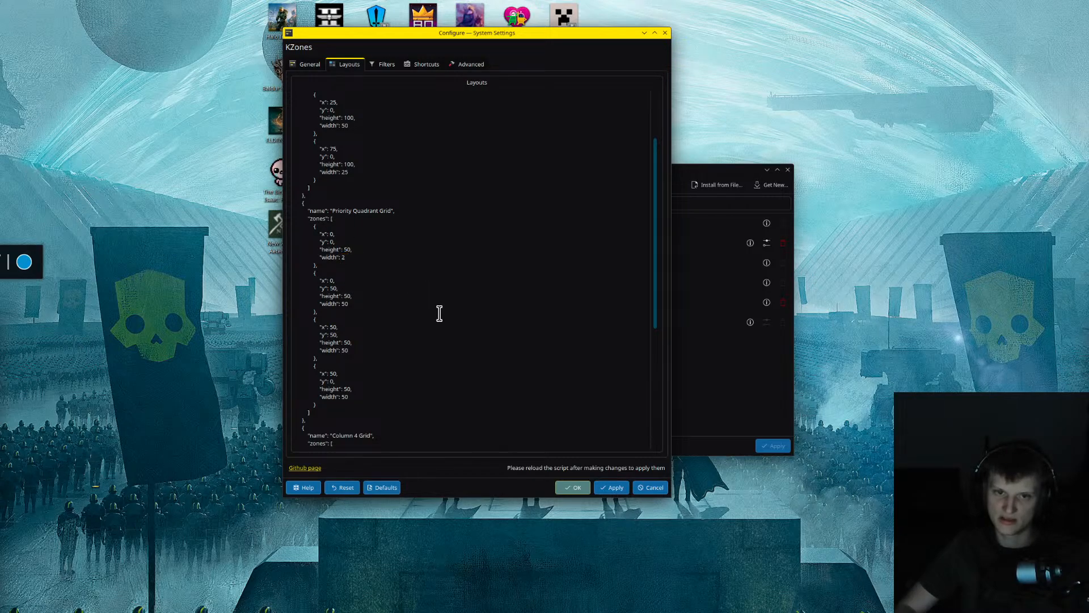
double_click(345, 304)
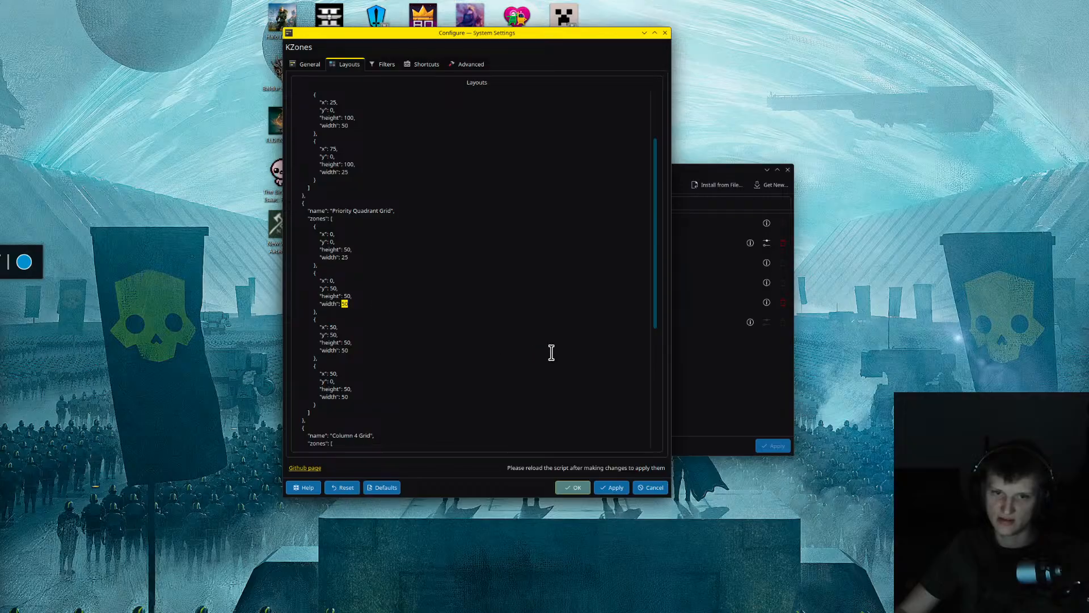
left_click(471, 334)
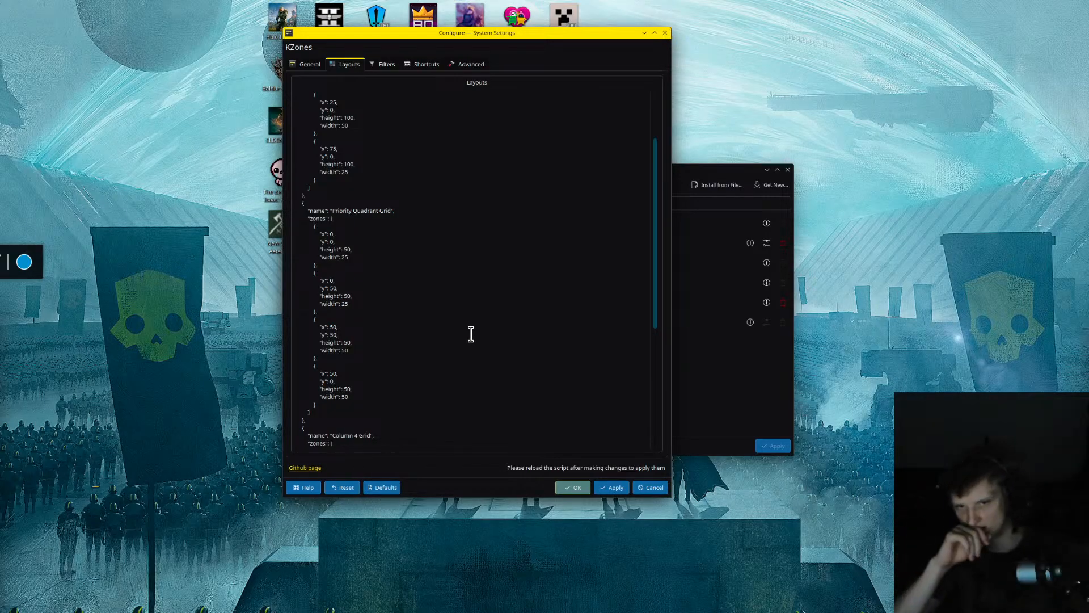
Compare the zone positions and sizes of the Priority Quadrant Grid layout with those of the Priority Grid layout
scroll(471, 334, "up", 3)
scroll(372, 333, "down", 2)
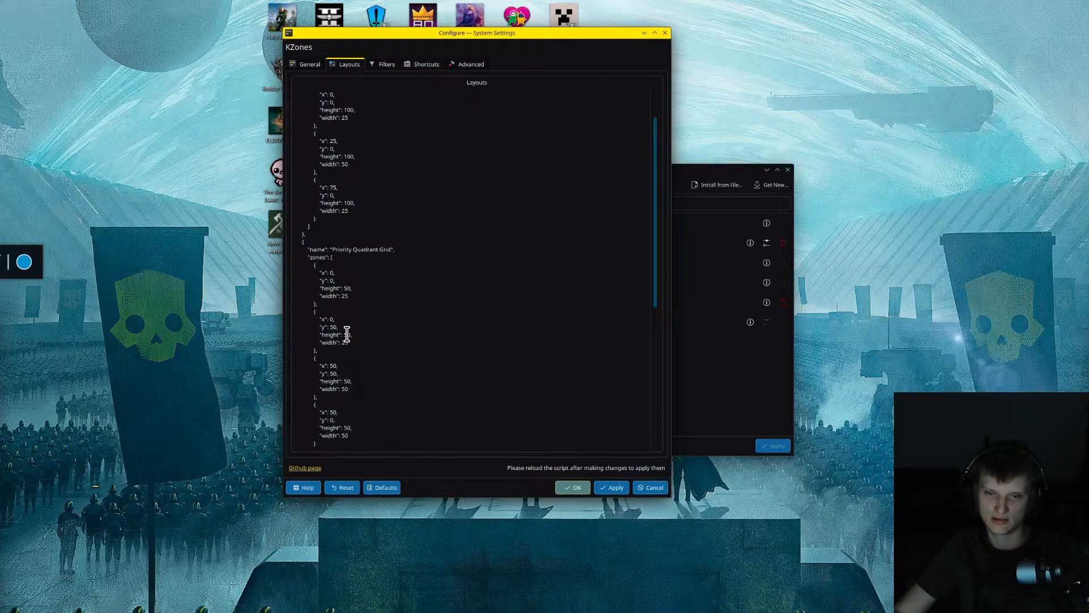
scroll(390, 336, "down", 2)
scroll(389, 336, "up", 3)
scroll(389, 338, "up", 1)
scroll(389, 338, "down", 3)
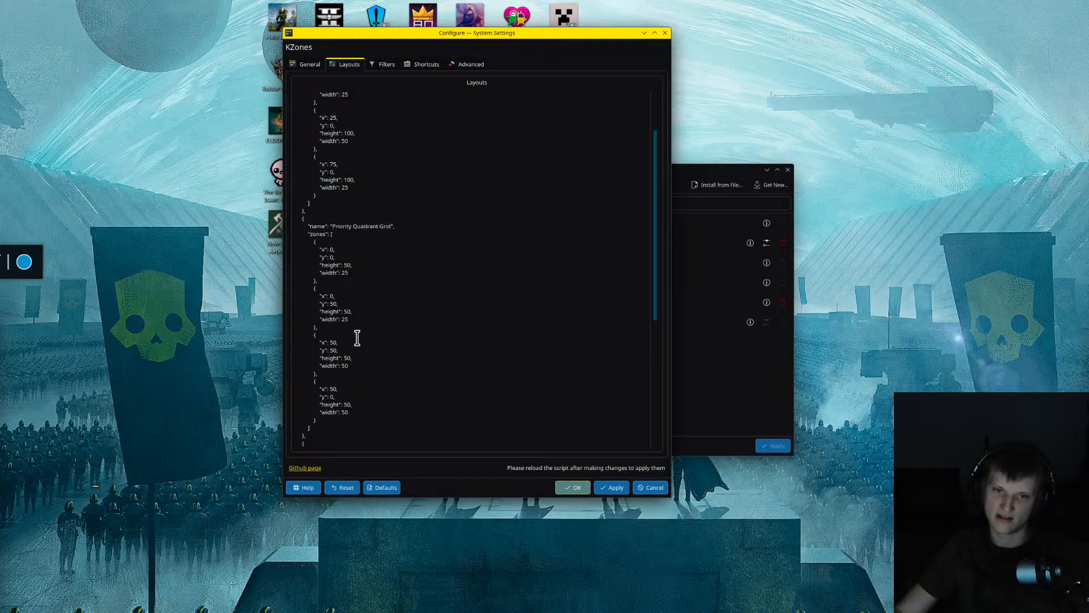
scroll(358, 335, "down", 2)
left_click_drag(380, 279, 227, 195)
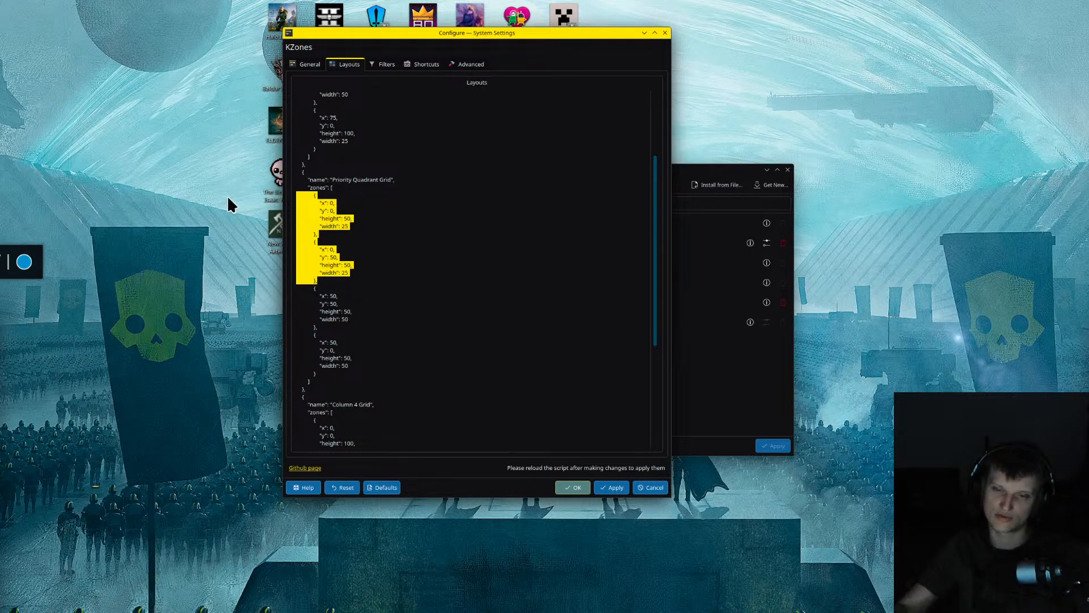
scroll(448, 247, "down", 2)
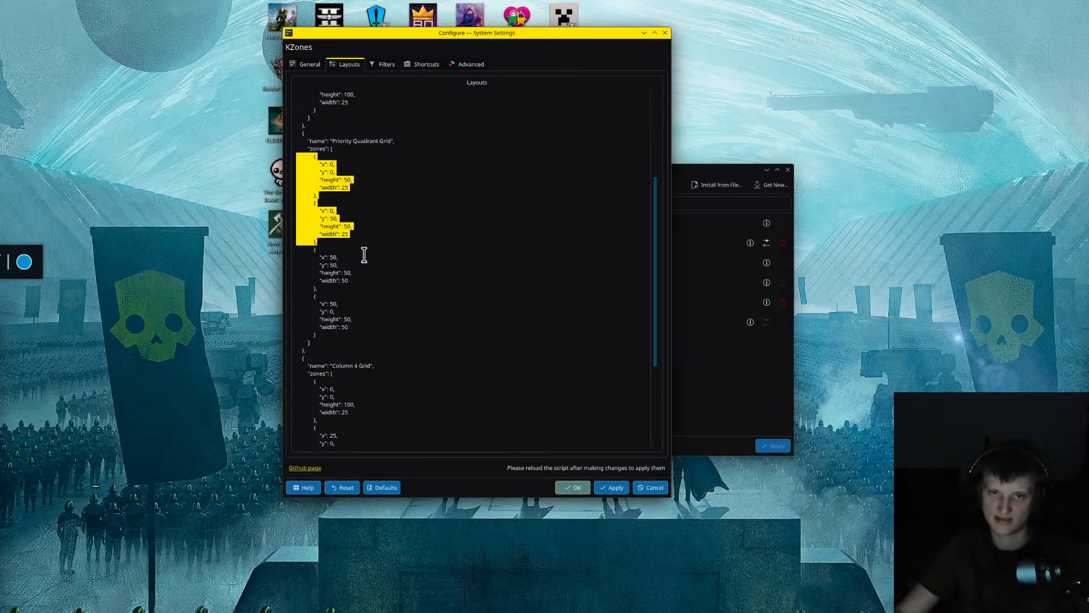
Set the x position of the last two zones in the Priority Quadrant Grid layout to 75
left_click(338, 255)
type(",")
key("BackSpace")
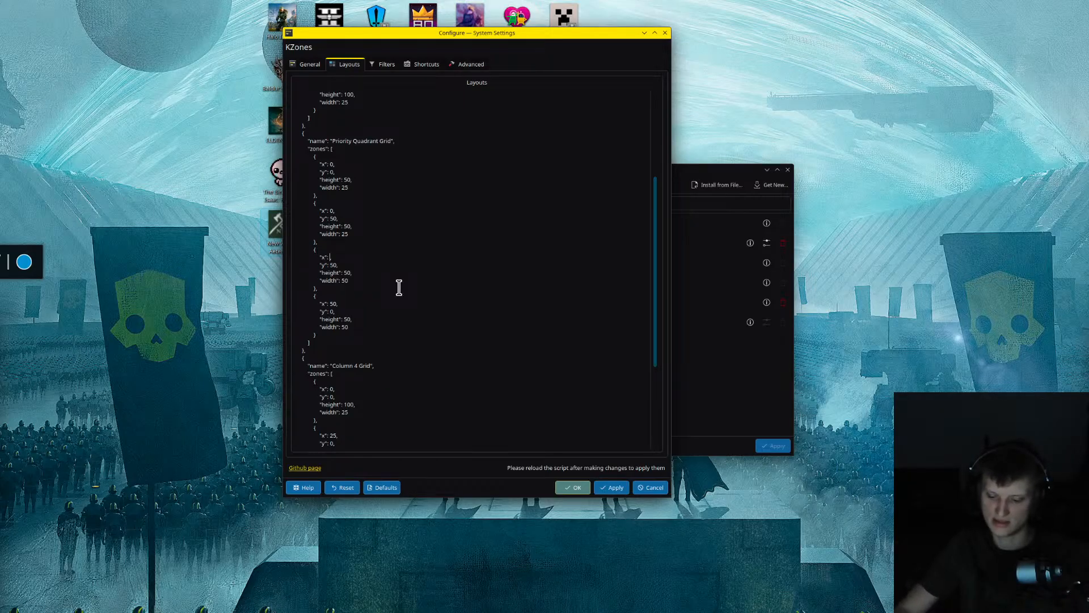
double_click(333, 304)
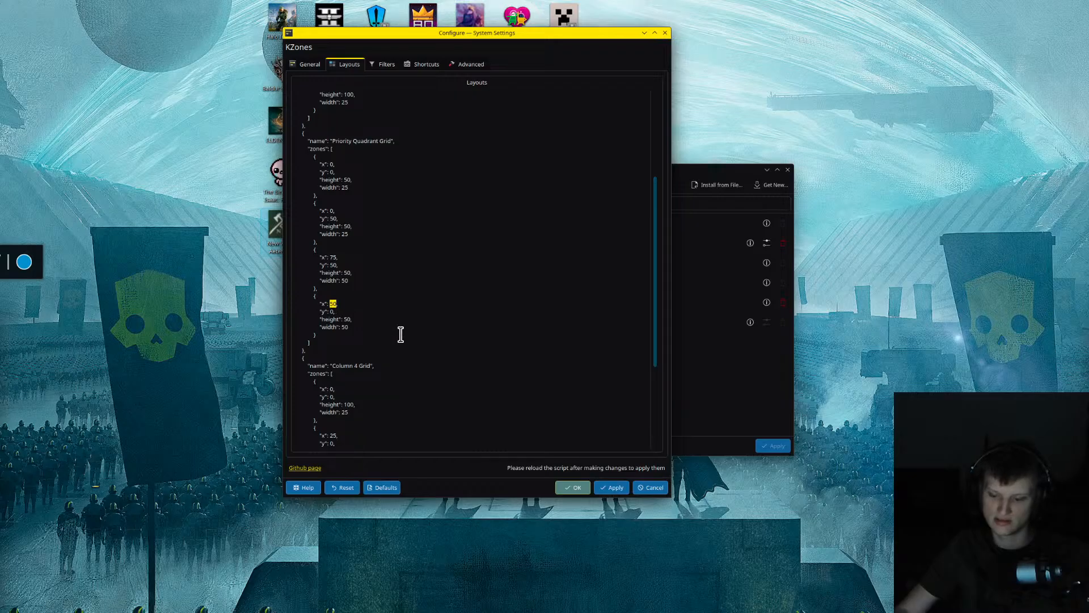
Set the width of the last two zones in the Priority Quadrant Grid layout to 25
double_click(345, 320)
left_click(348, 330)
scroll(353, 319, "up", 1)
double_click(344, 303)
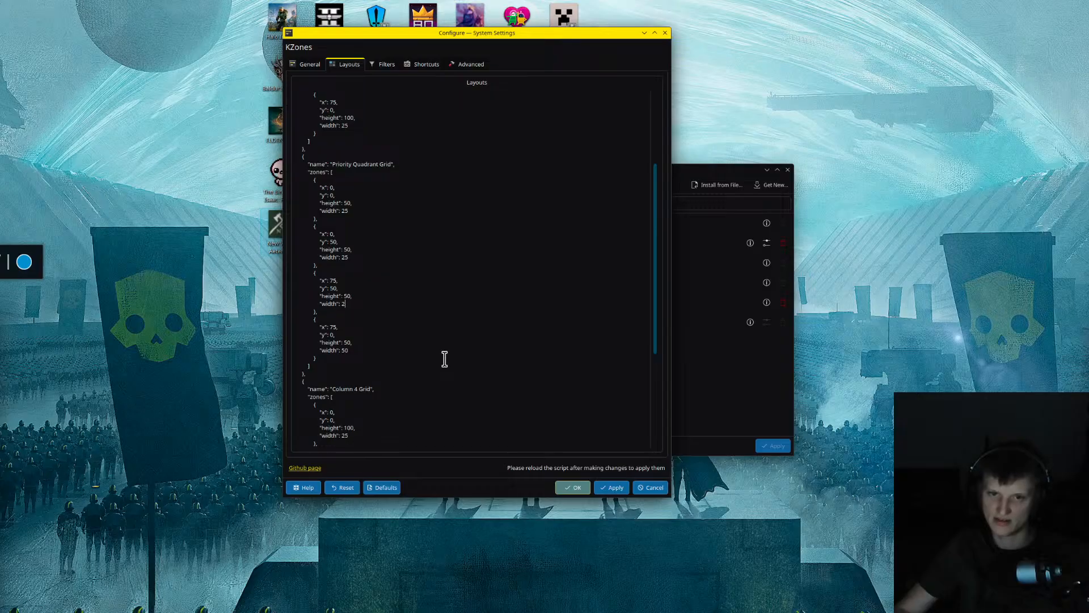
double_click(344, 350)
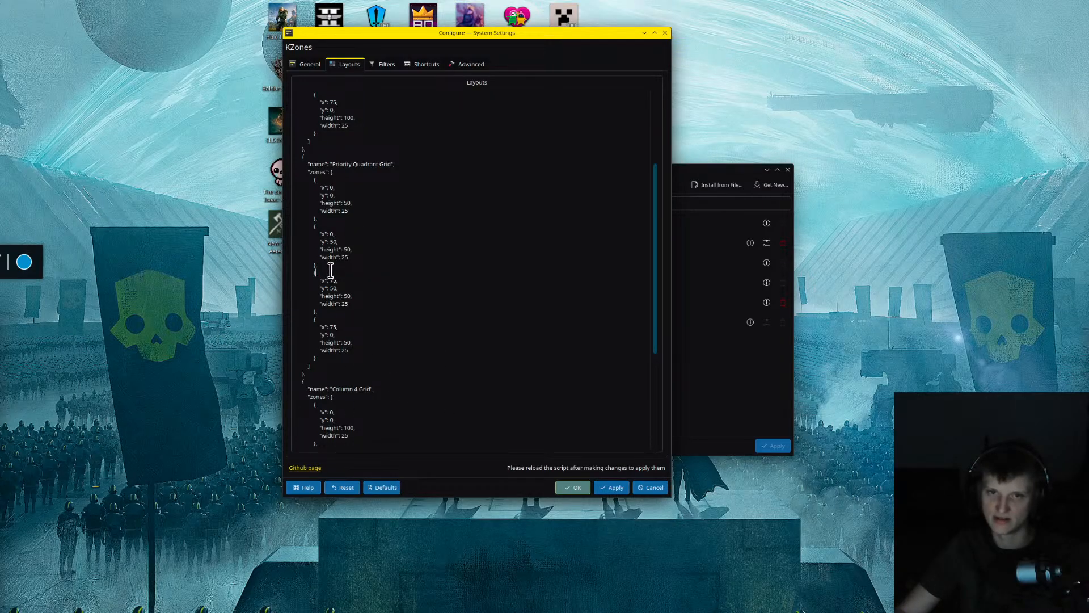
Insert a copy of the zone at x 75, y 50 as the third zone of the Priority Quadrant Grid layout
left_click(336, 266)
key("Return")
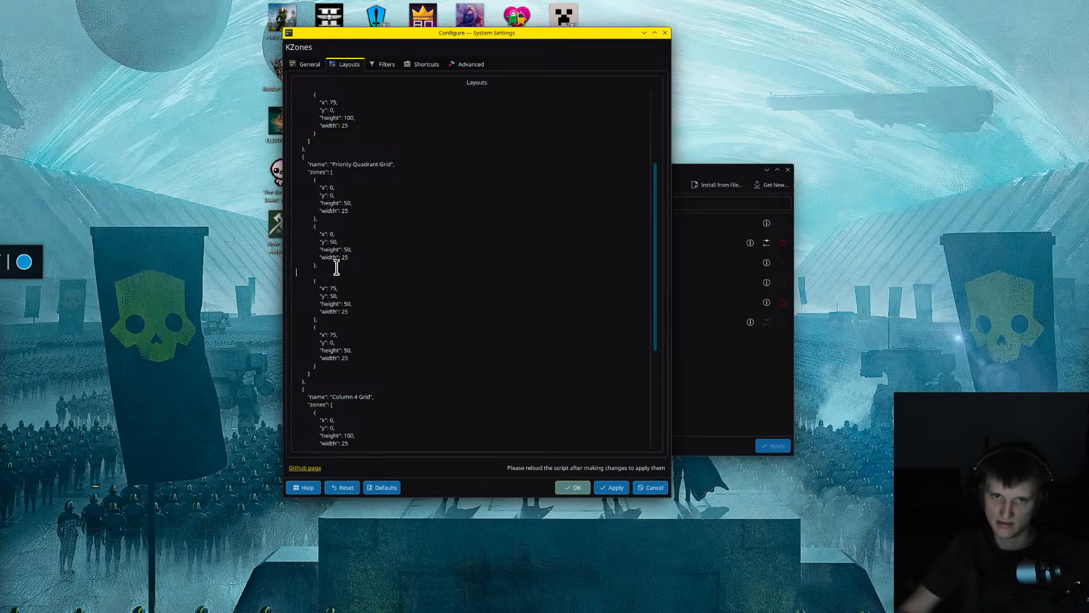
left_click_drag(325, 318, 244, 291)
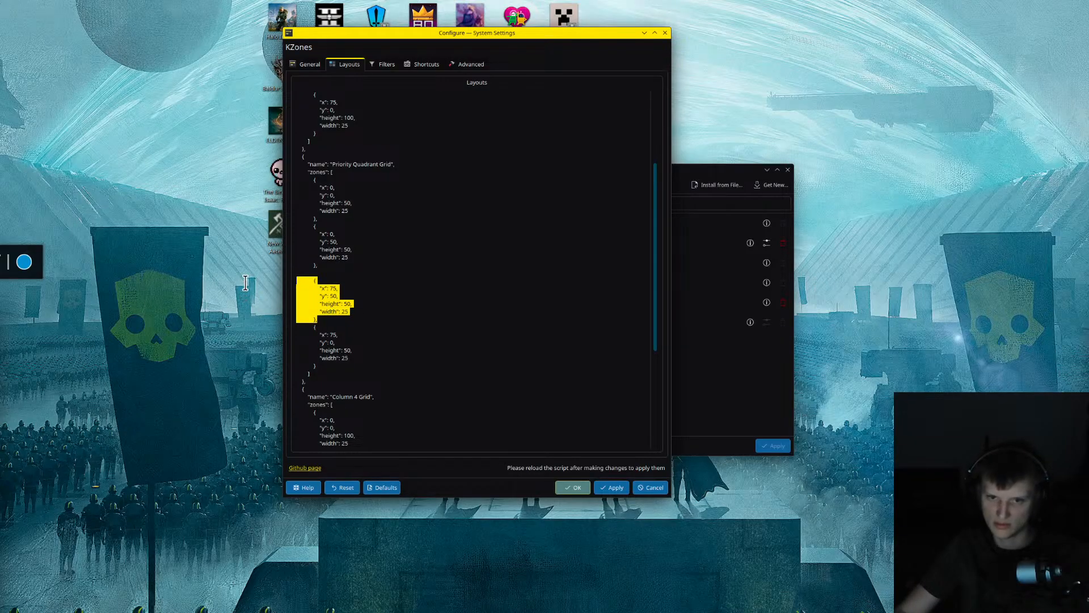
left_click(348, 269)
type("{ \"x\": 75, \"y\": 50, \"height\": 50, \"width\": 25 },")
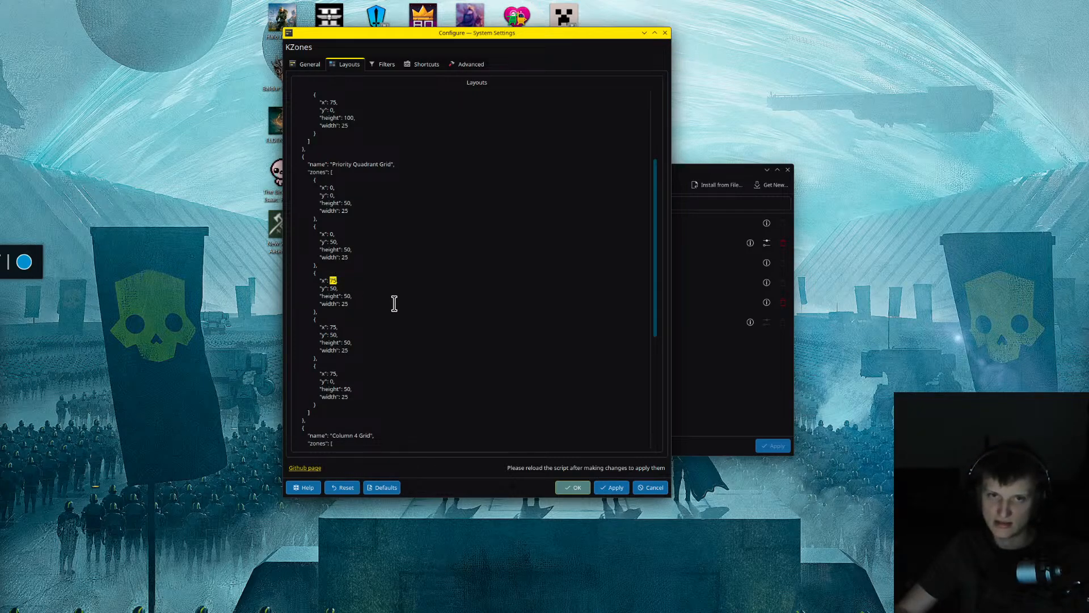
Set the third zone of the Priority Quadrant Grid to x 25, y 0, height 100 and width 50, and apply the changes
double_click(333, 289)
double_click(348, 295)
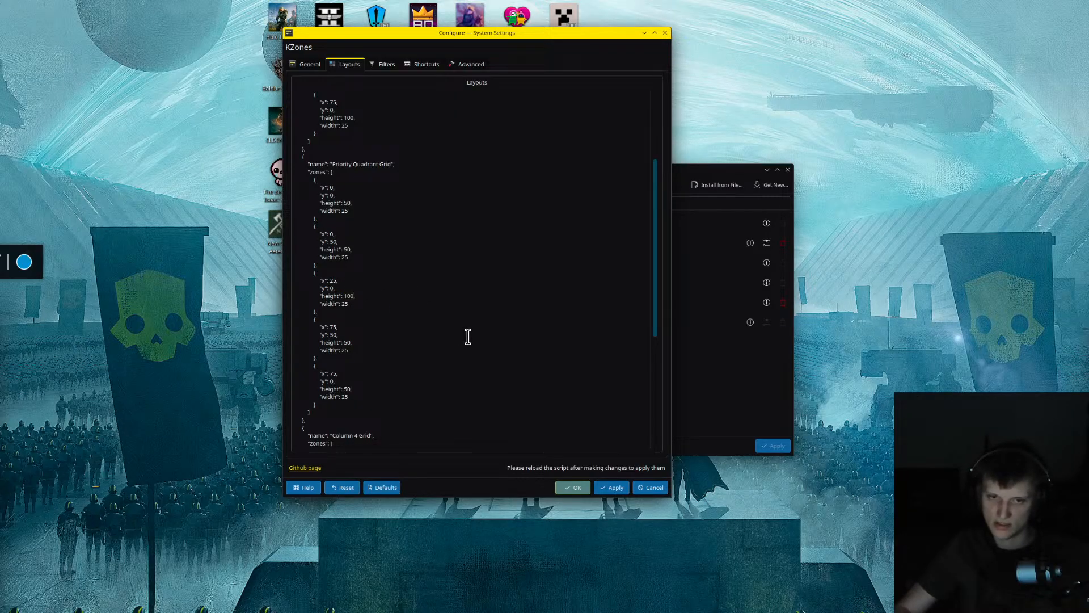
double_click(345, 304)
type("50")
left_click(613, 488)
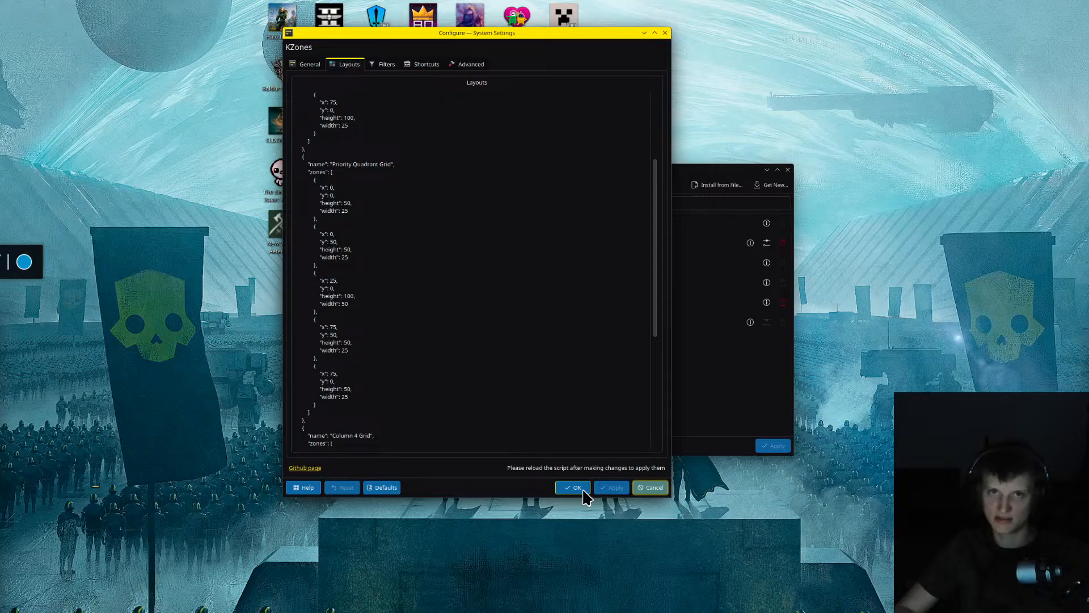
Cycle through the KZones layouts to check whether the Priority Quadrant Grid is available
key("ctrl+alt+d")
key("ctrl+alt+d")
key("ctrl+alt+d")
key("ctrl+alt+d")
Close the KZones configuration and reload the KZones script by toggling it and applying the change
left_click(574, 488)
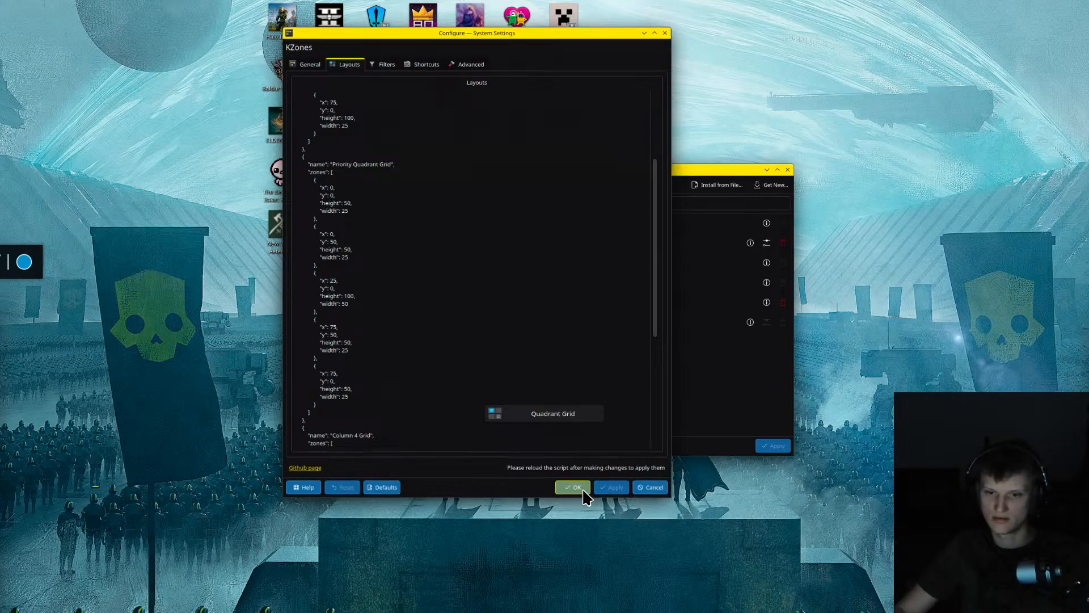
left_click(420, 242)
left_click(771, 445)
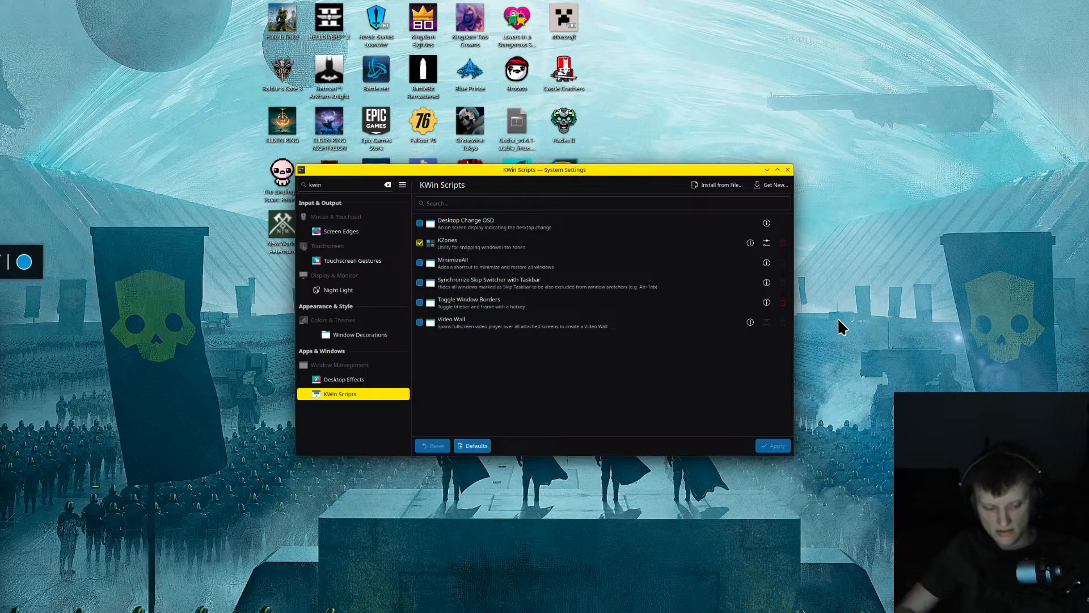
Move the System Settings window back and forth between the screens and restore it from its maximized size
key("super+Left")
key("super+Right")
key("super+Left")
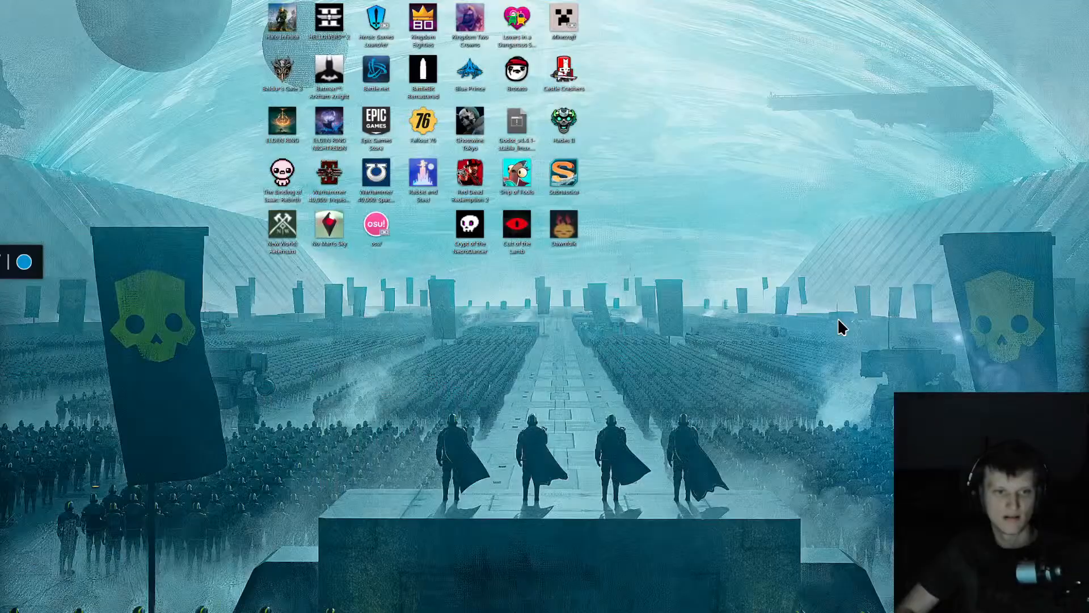
key("super+shift+Right")
key("super+shift+Right")
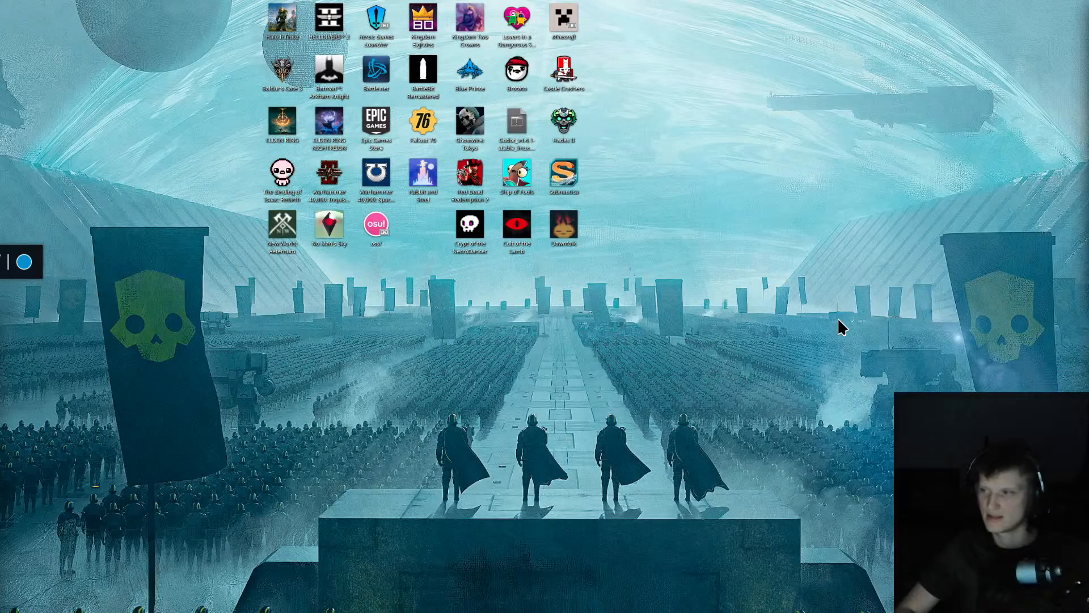
key("super+shift+Left")
key("super+shift+Right")
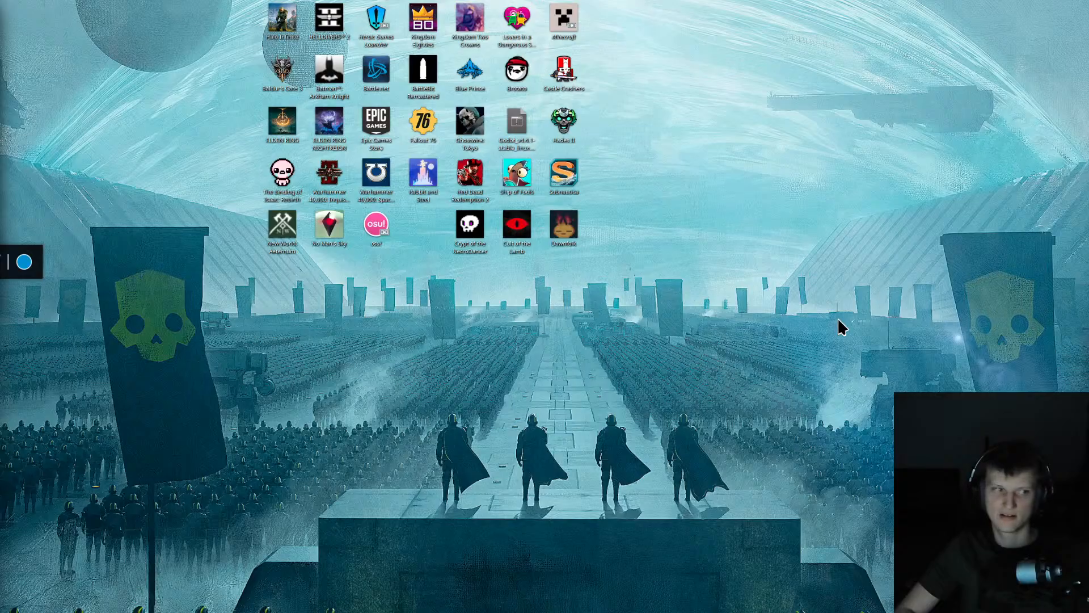
key("super+shift+Left")
key("super+shift+Right")
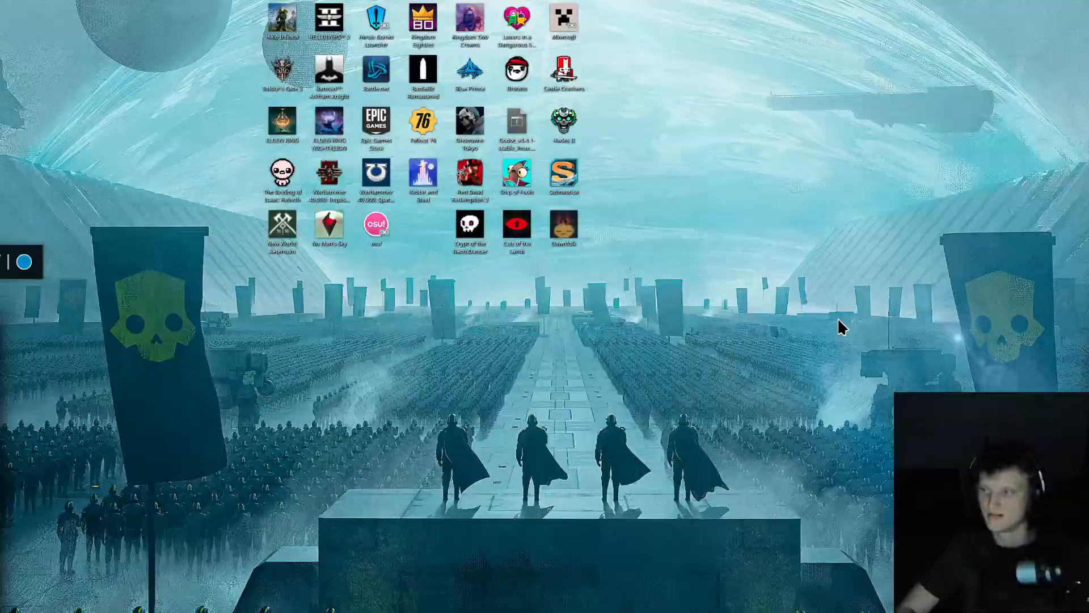
key("super+shift+Left")
key("super+shift+Right")
key("super+shift+Left")
key("super+shift+Right")
key("super+shift+Left")
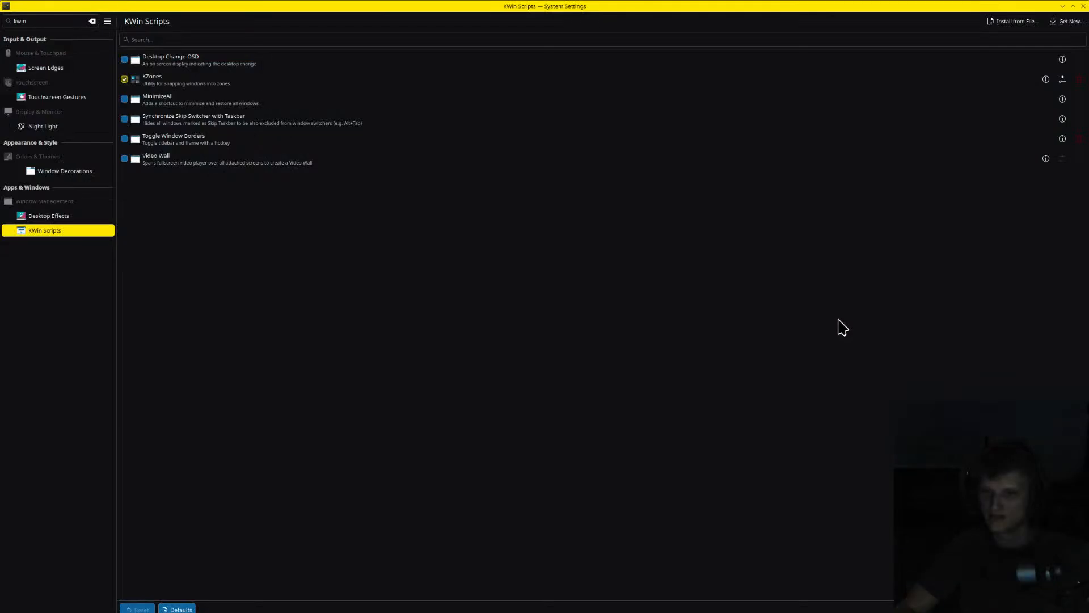
double_click(586, 14)
left_click(721, 214)
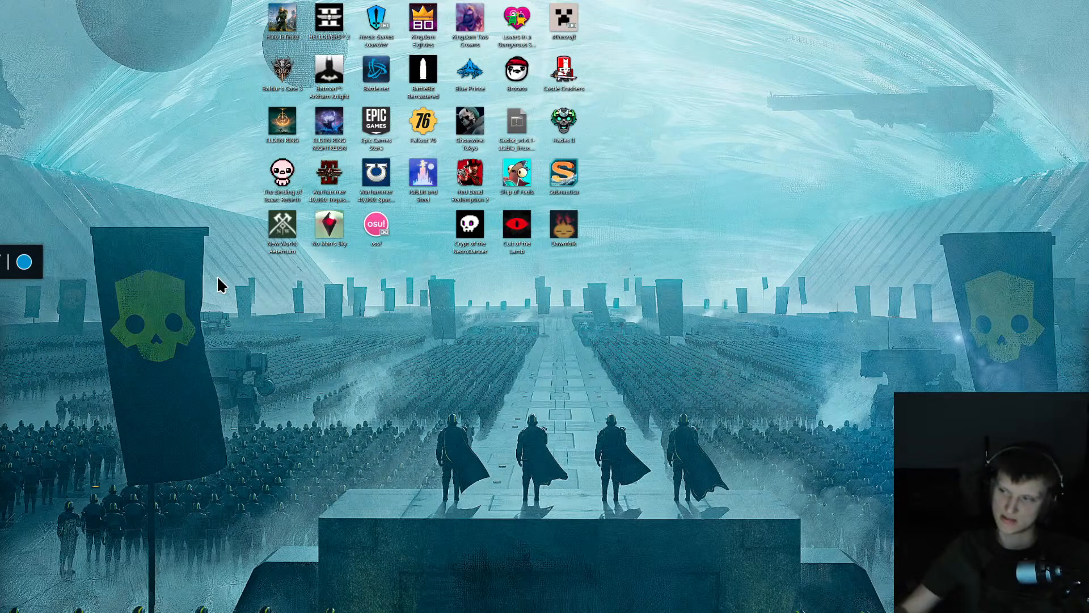
Select all the desktop icons and move the block three columns right, towards the centre of the desktop
left_click_drag(270, 295, 729, 44)
left_click(815, 378)
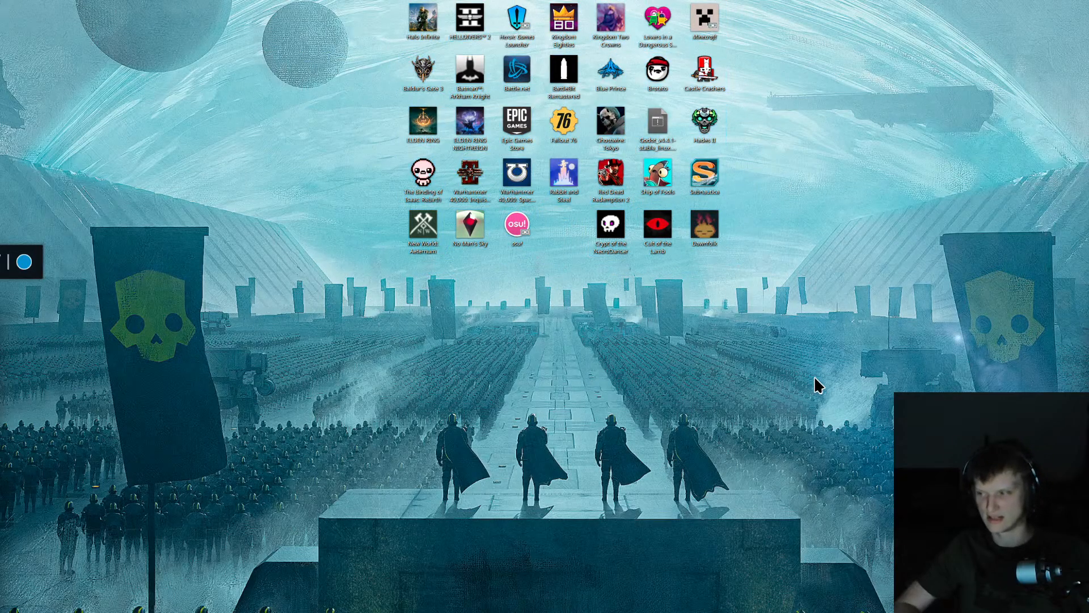